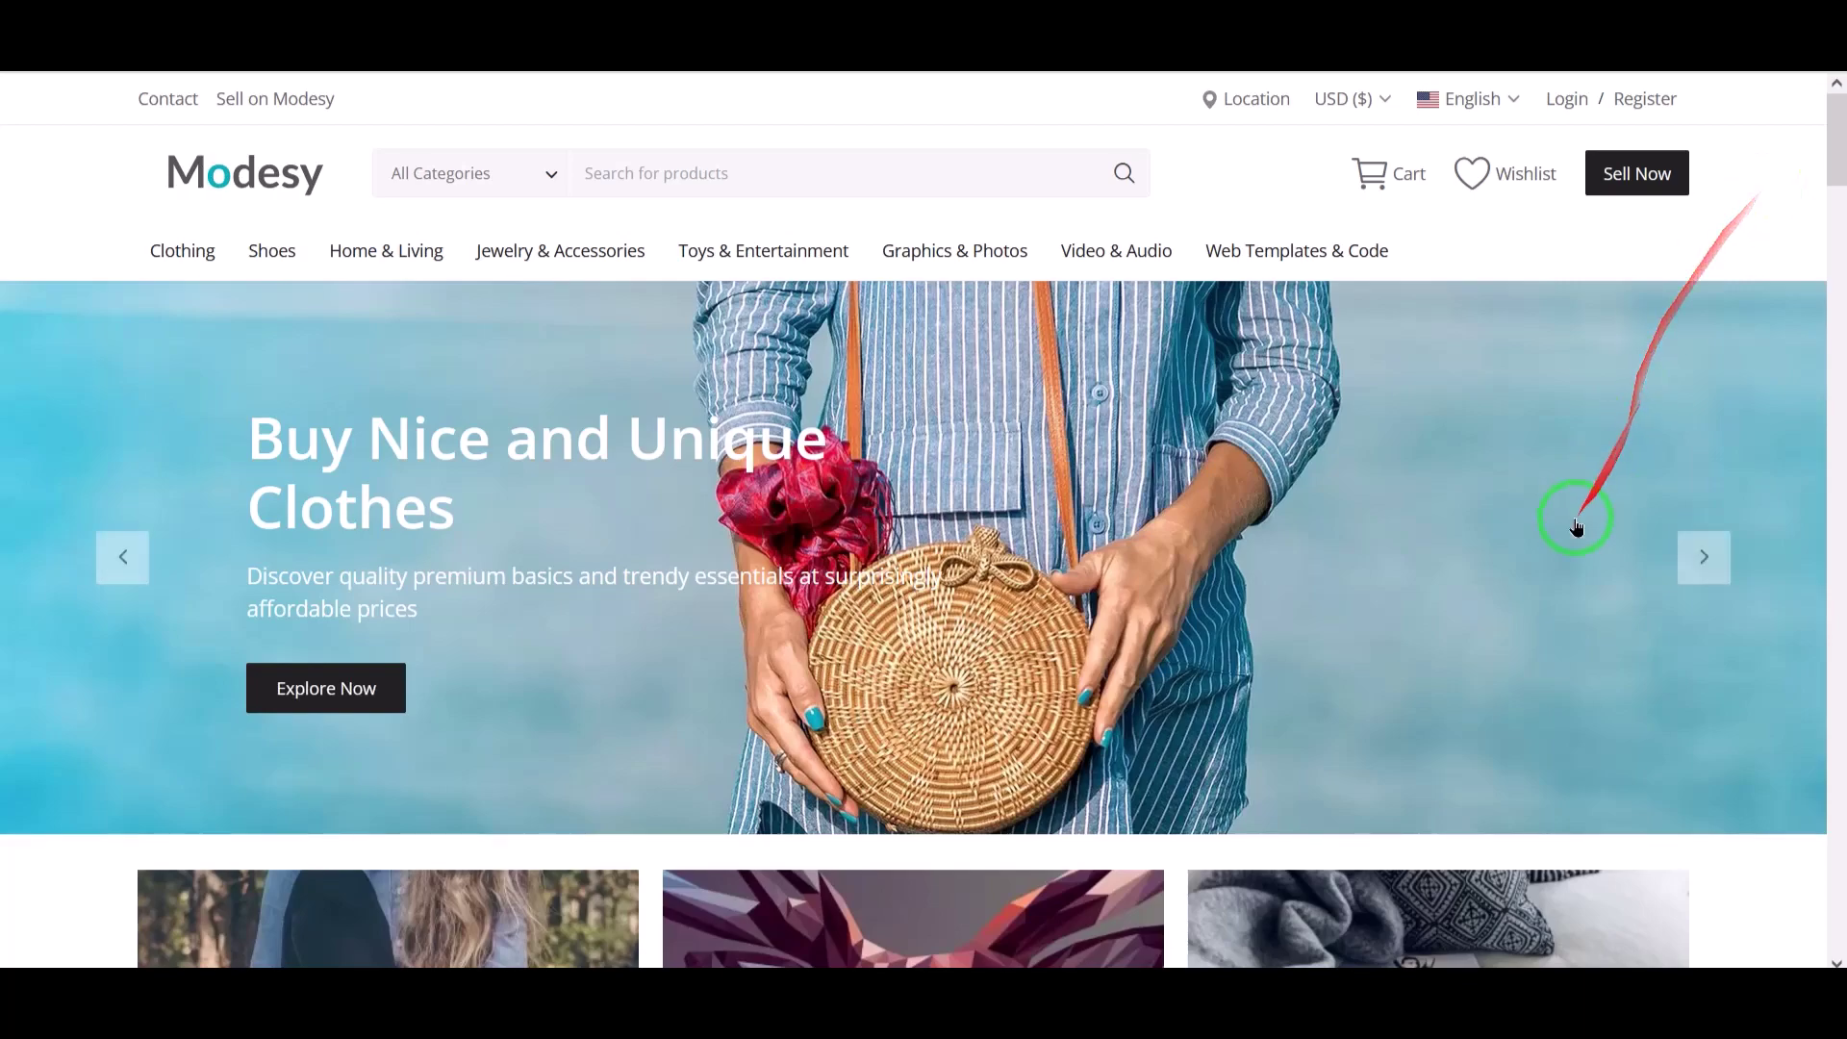
Scroll through the Modesy page and launch its live demo
{"action": "scroll", "coordinate": [1562, 546], "scroll_direction": "down", "scroll_amount": 15}
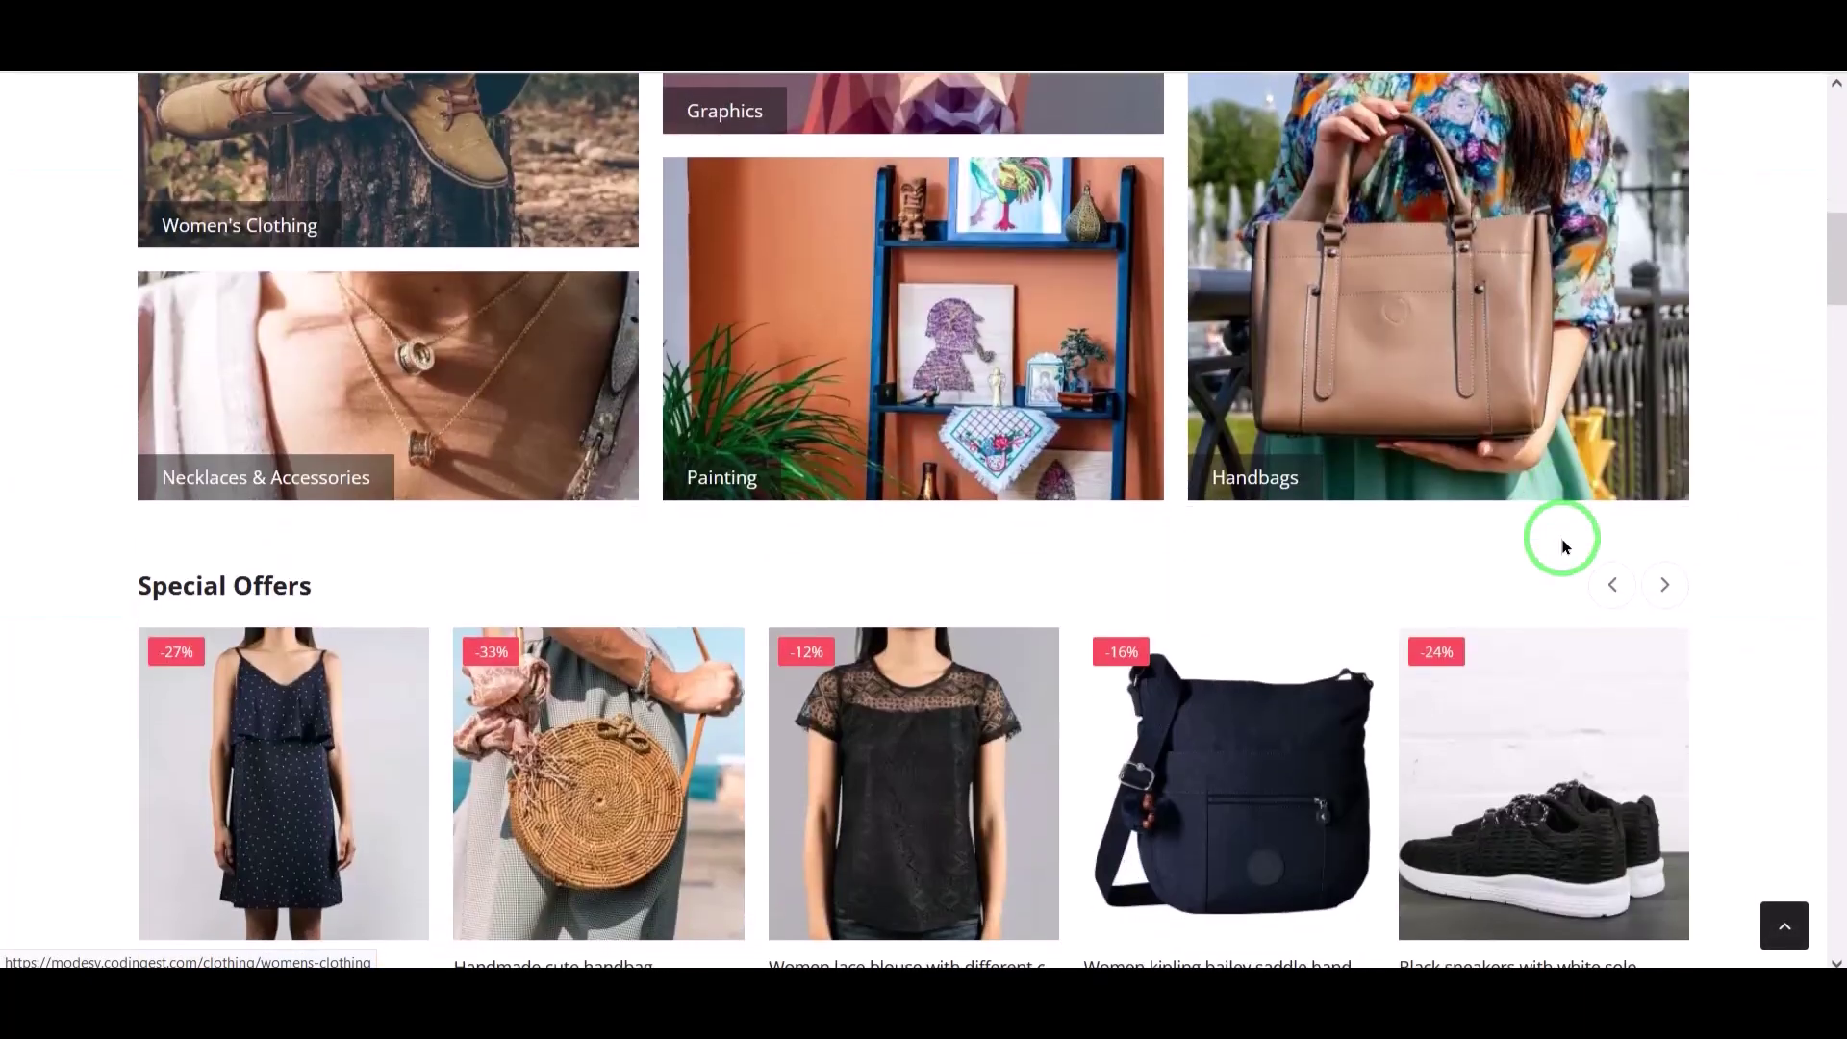
{"action": "scroll", "coordinate": [1562, 546], "scroll_direction": "down", "scroll_amount": 20}
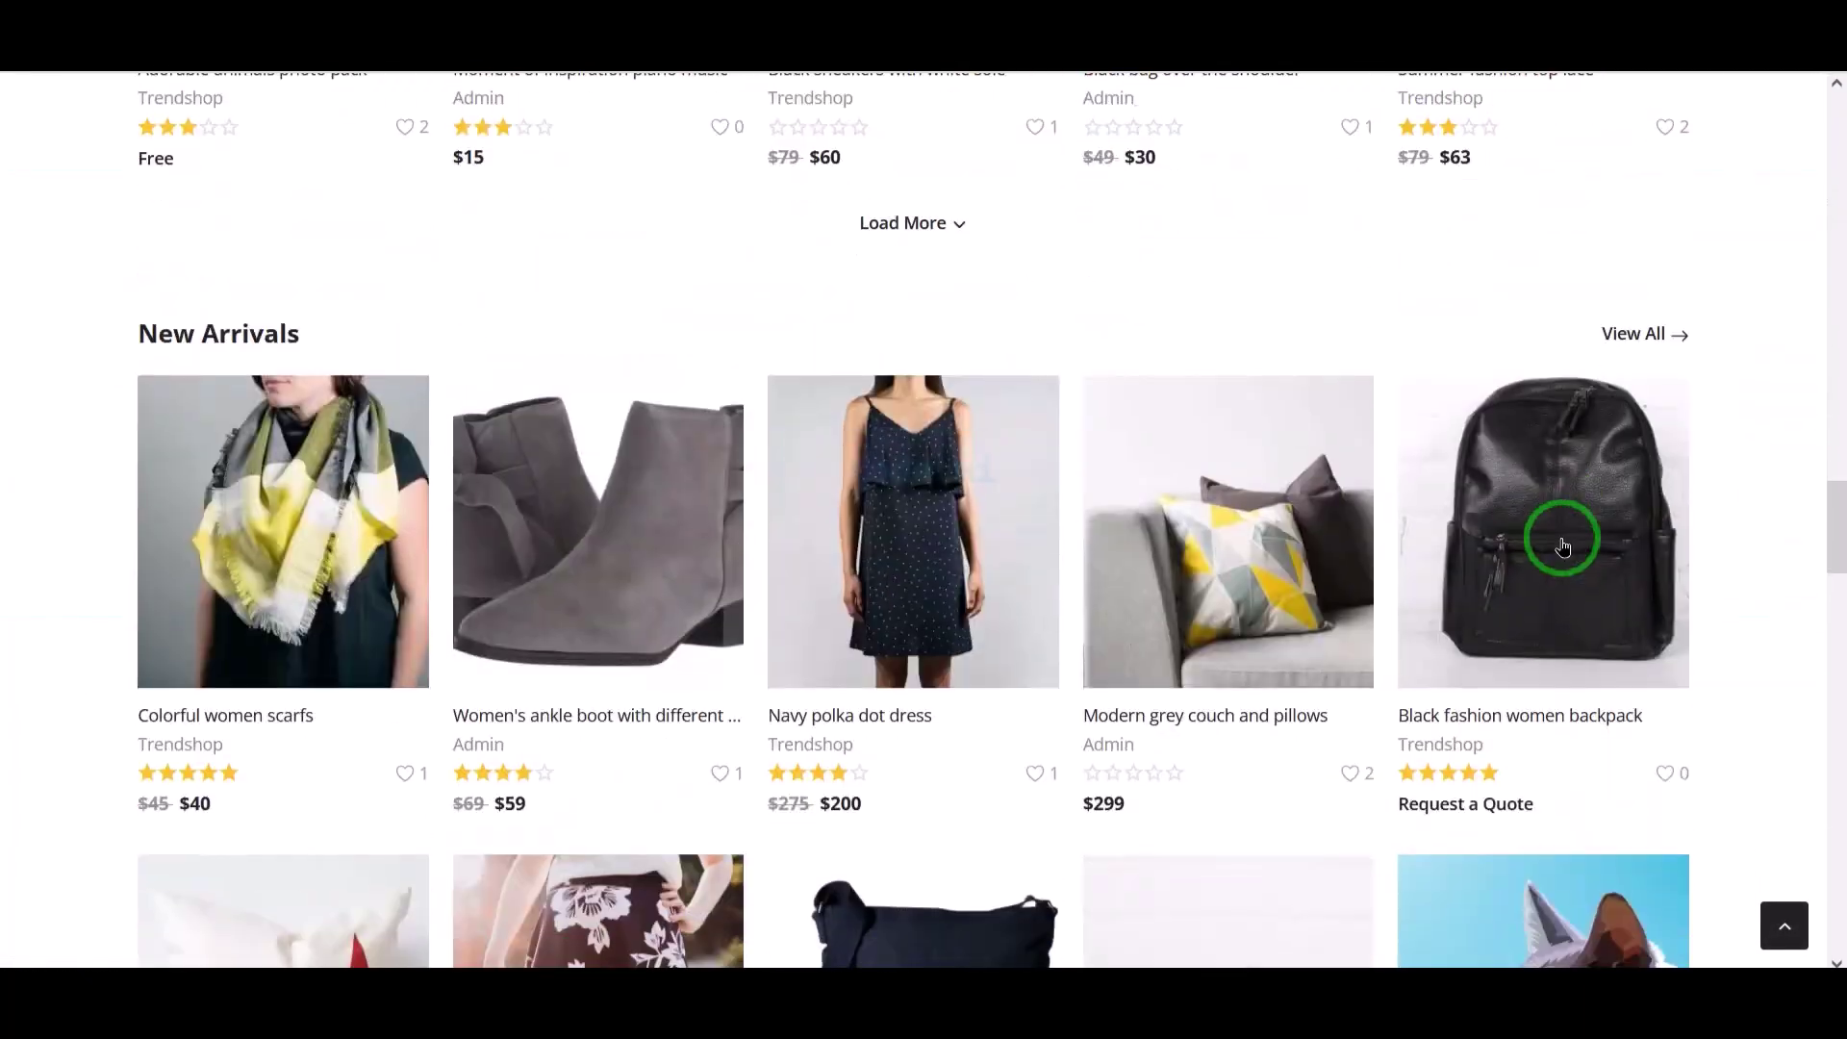
{"action": "scroll", "coordinate": [1562, 546], "scroll_direction": "down", "scroll_amount": 20}
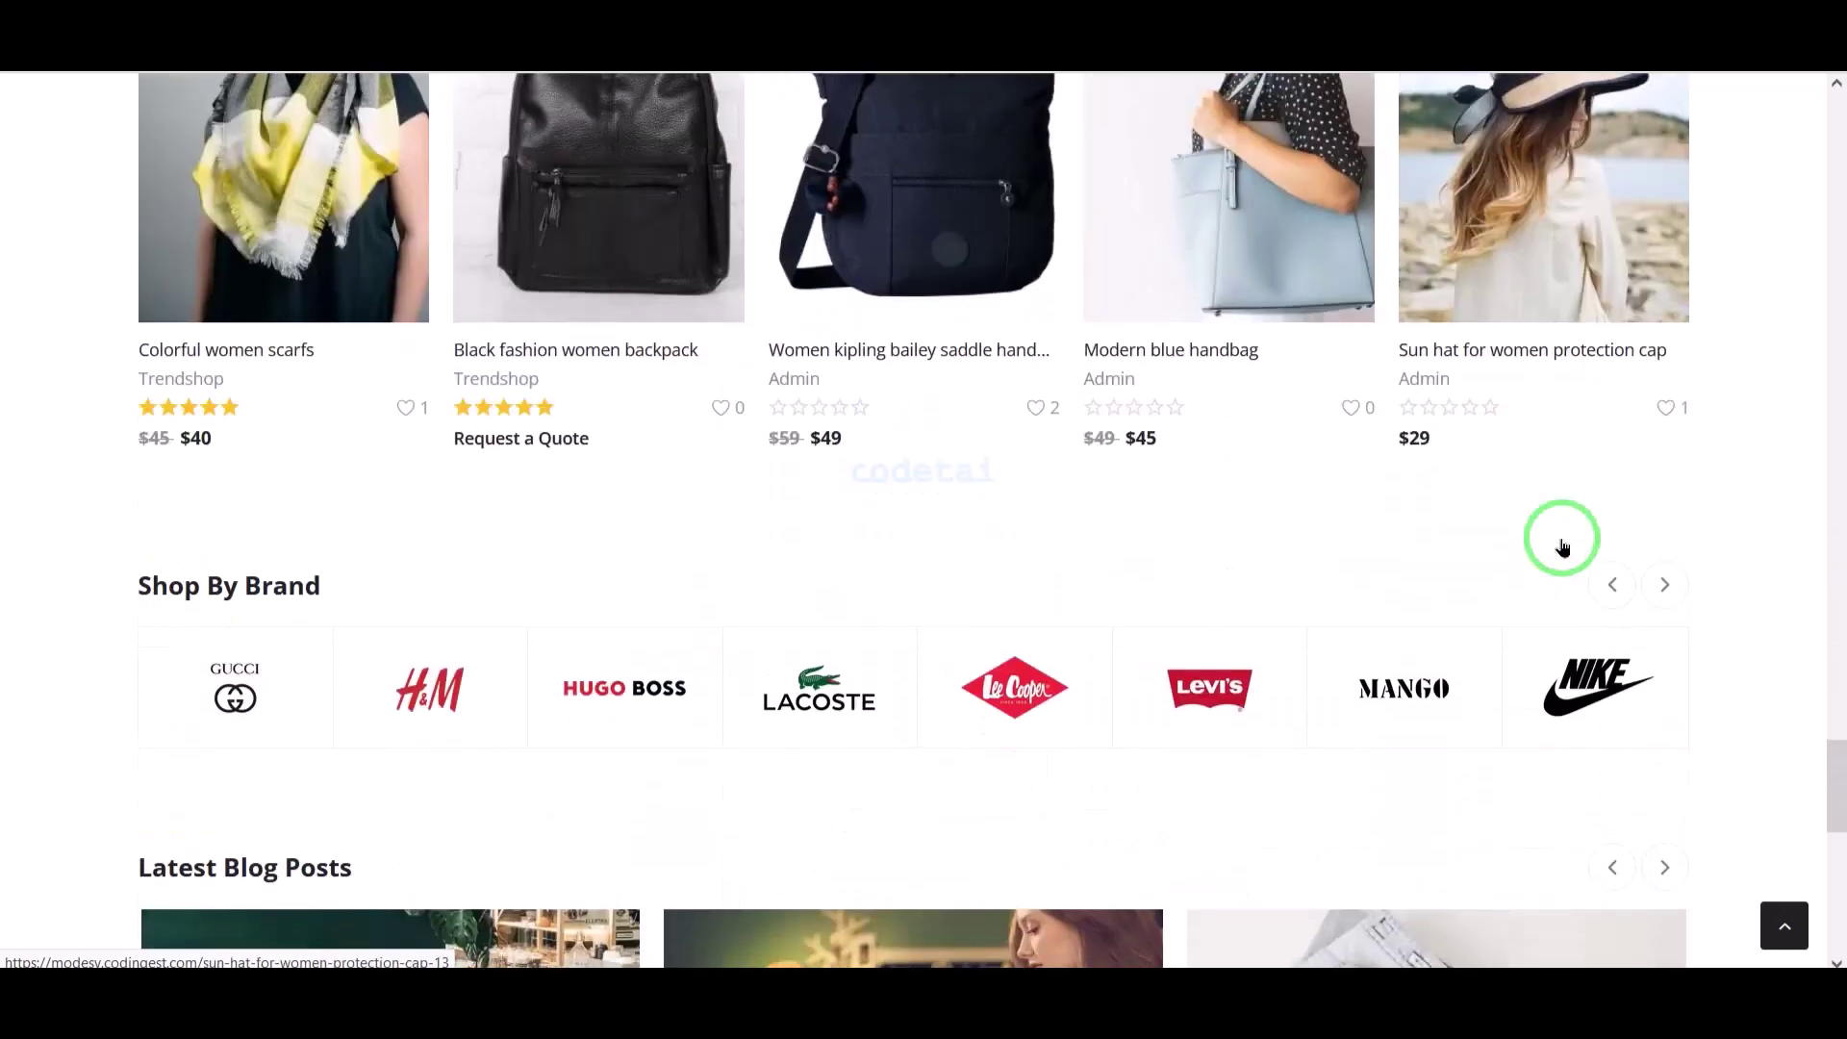
{"action": "scroll", "coordinate": [1562, 547], "scroll_direction": "down", "scroll_amount": 6}
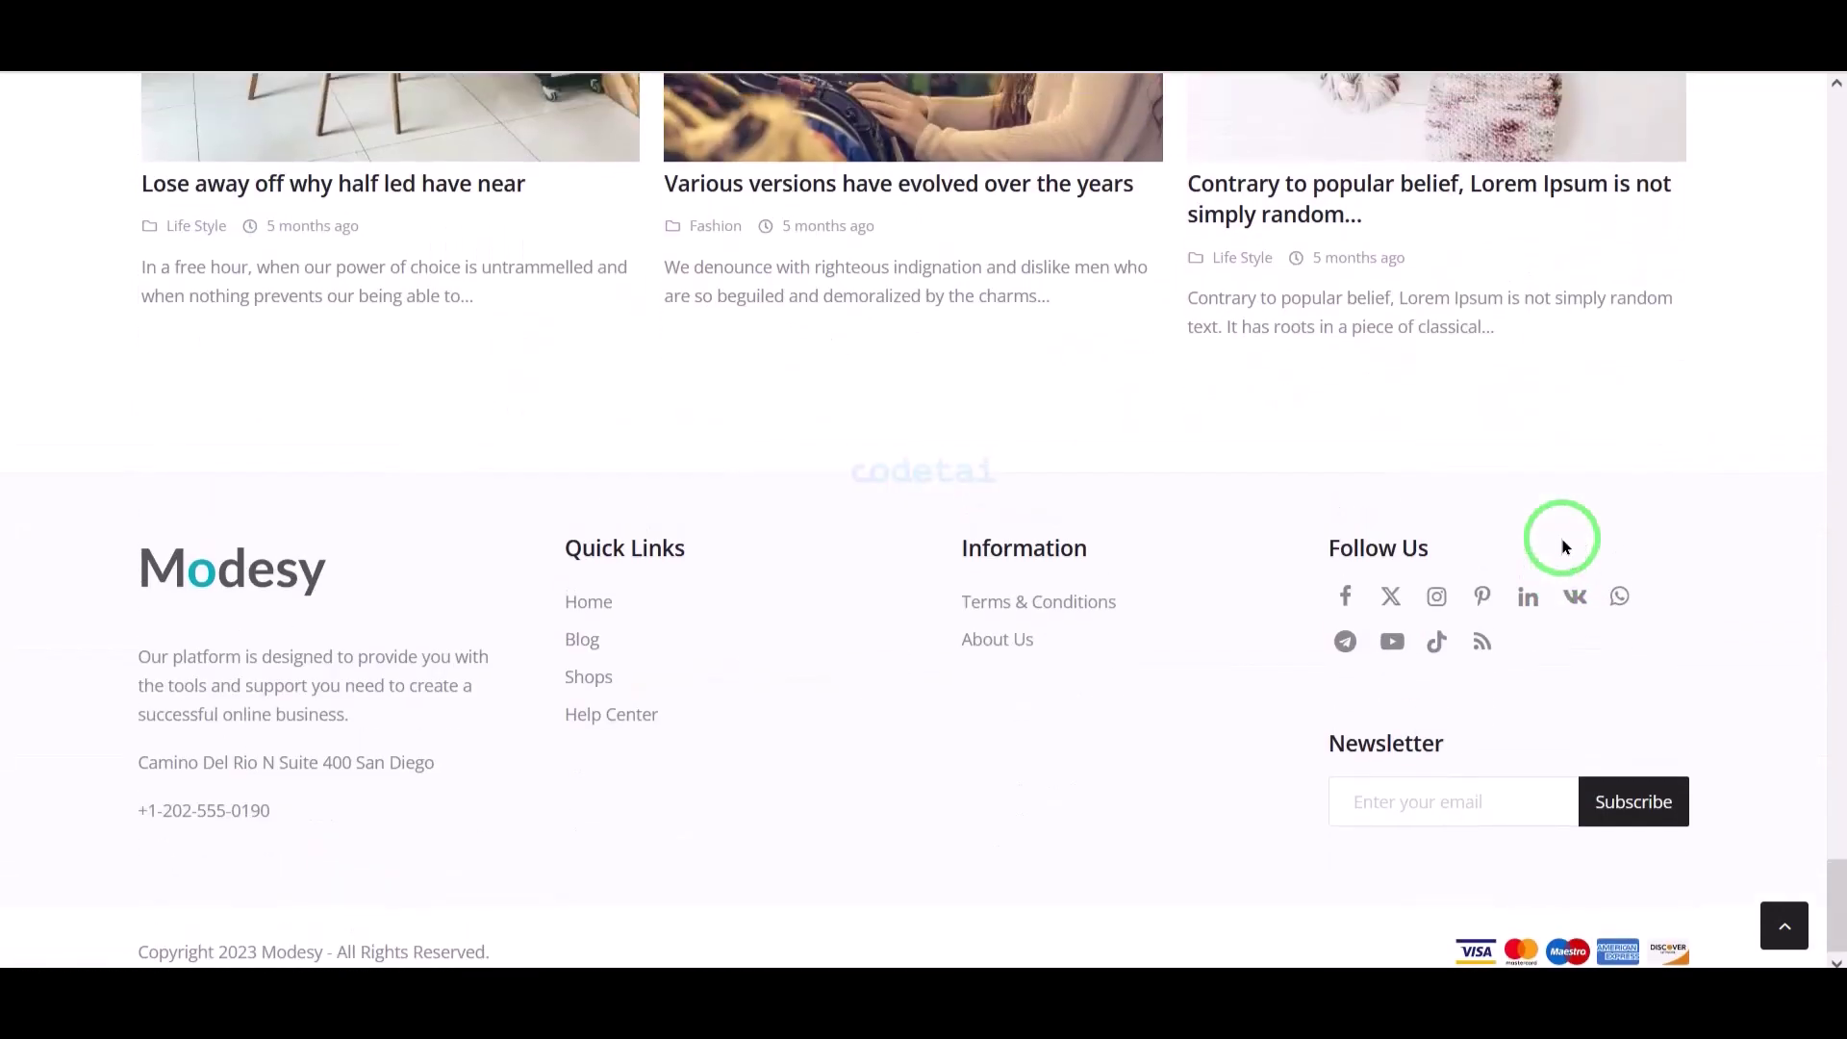
{"action": "scroll", "coordinate": [1561, 546], "scroll_direction": "up", "scroll_amount": 20}
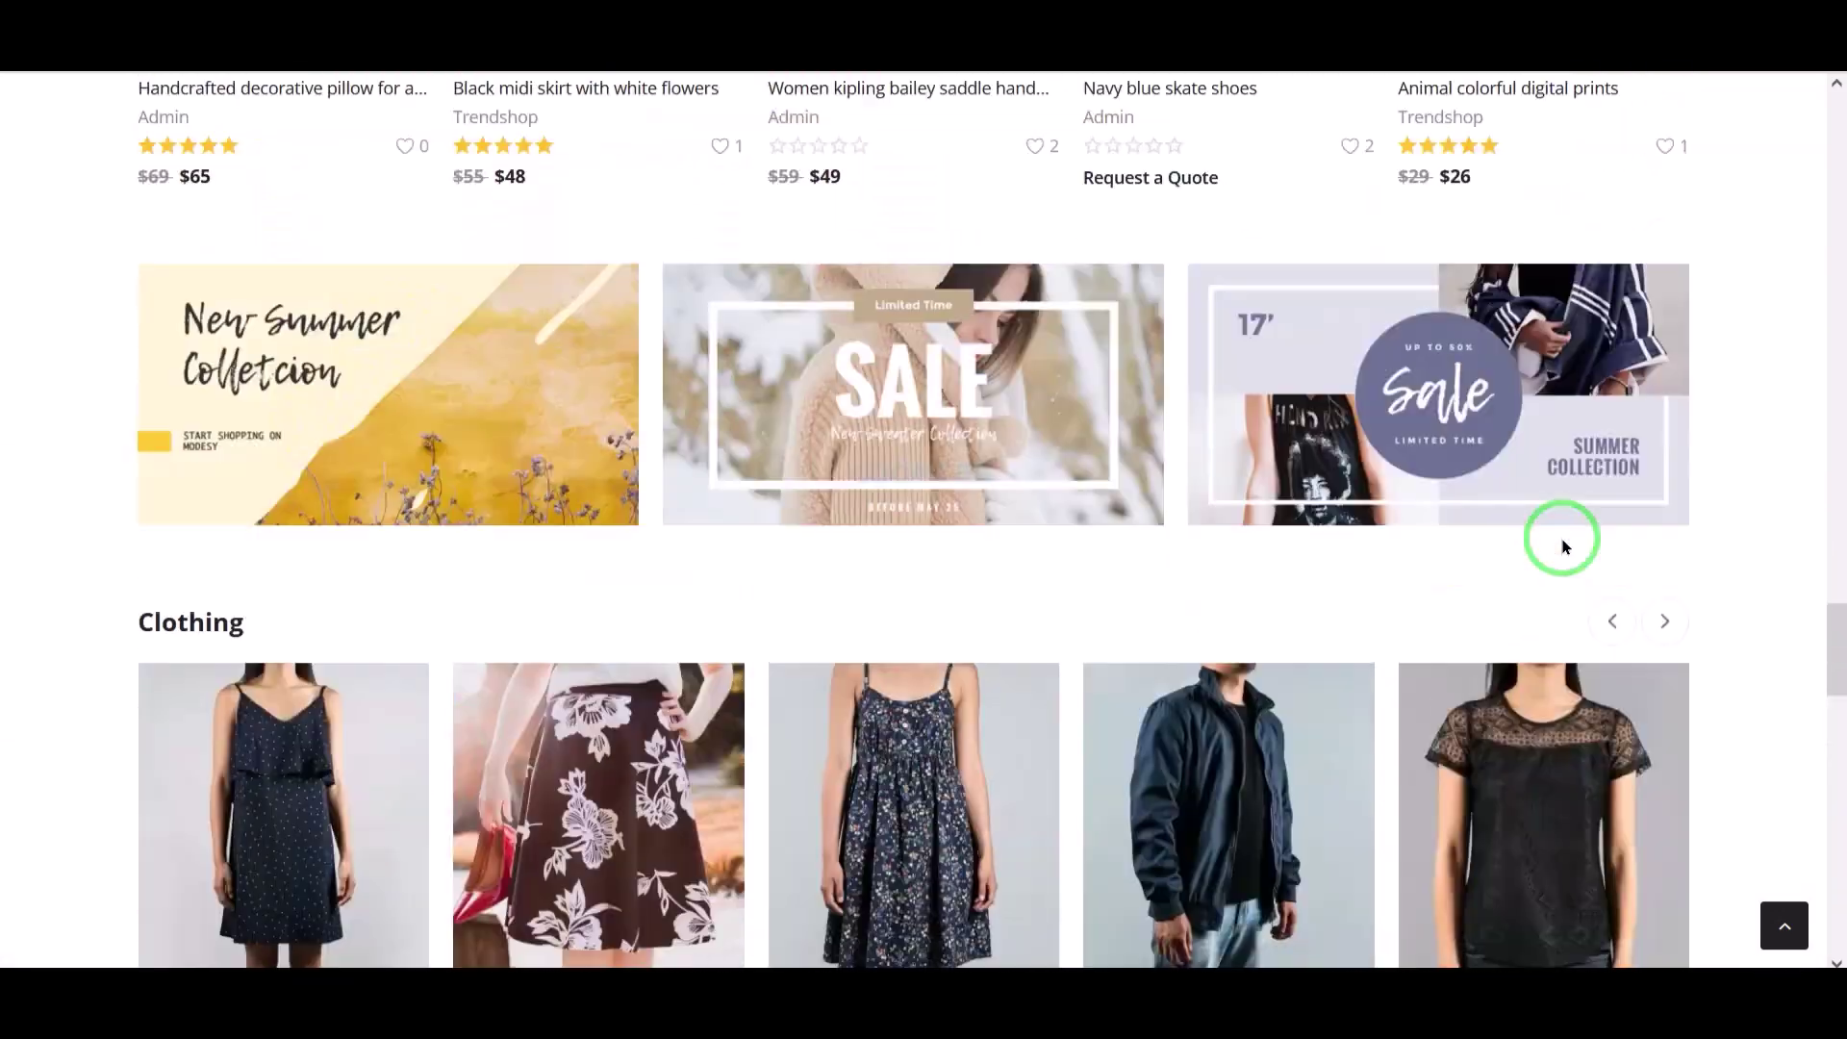
{"action": "scroll", "coordinate": [1562, 546], "scroll_direction": "up", "scroll_amount": 12}
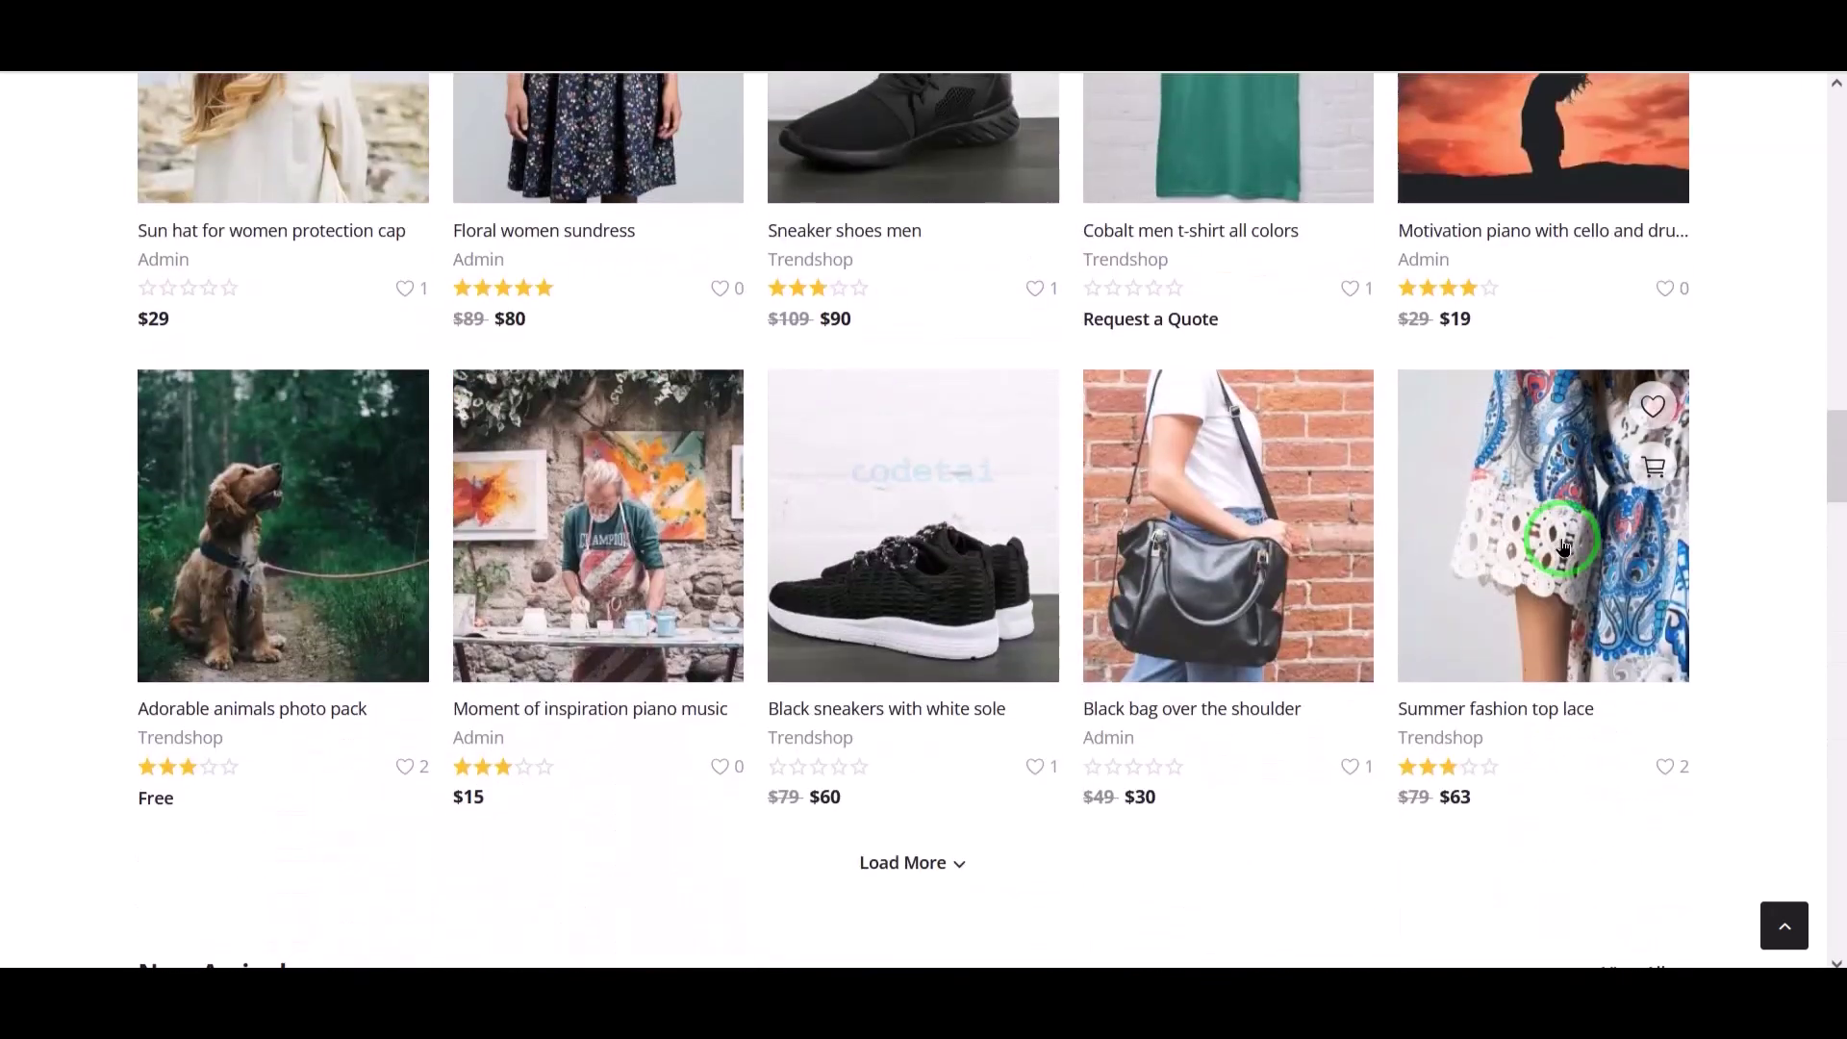
{"action": "scroll", "coordinate": [1562, 546], "scroll_direction": "up", "scroll_amount": 4}
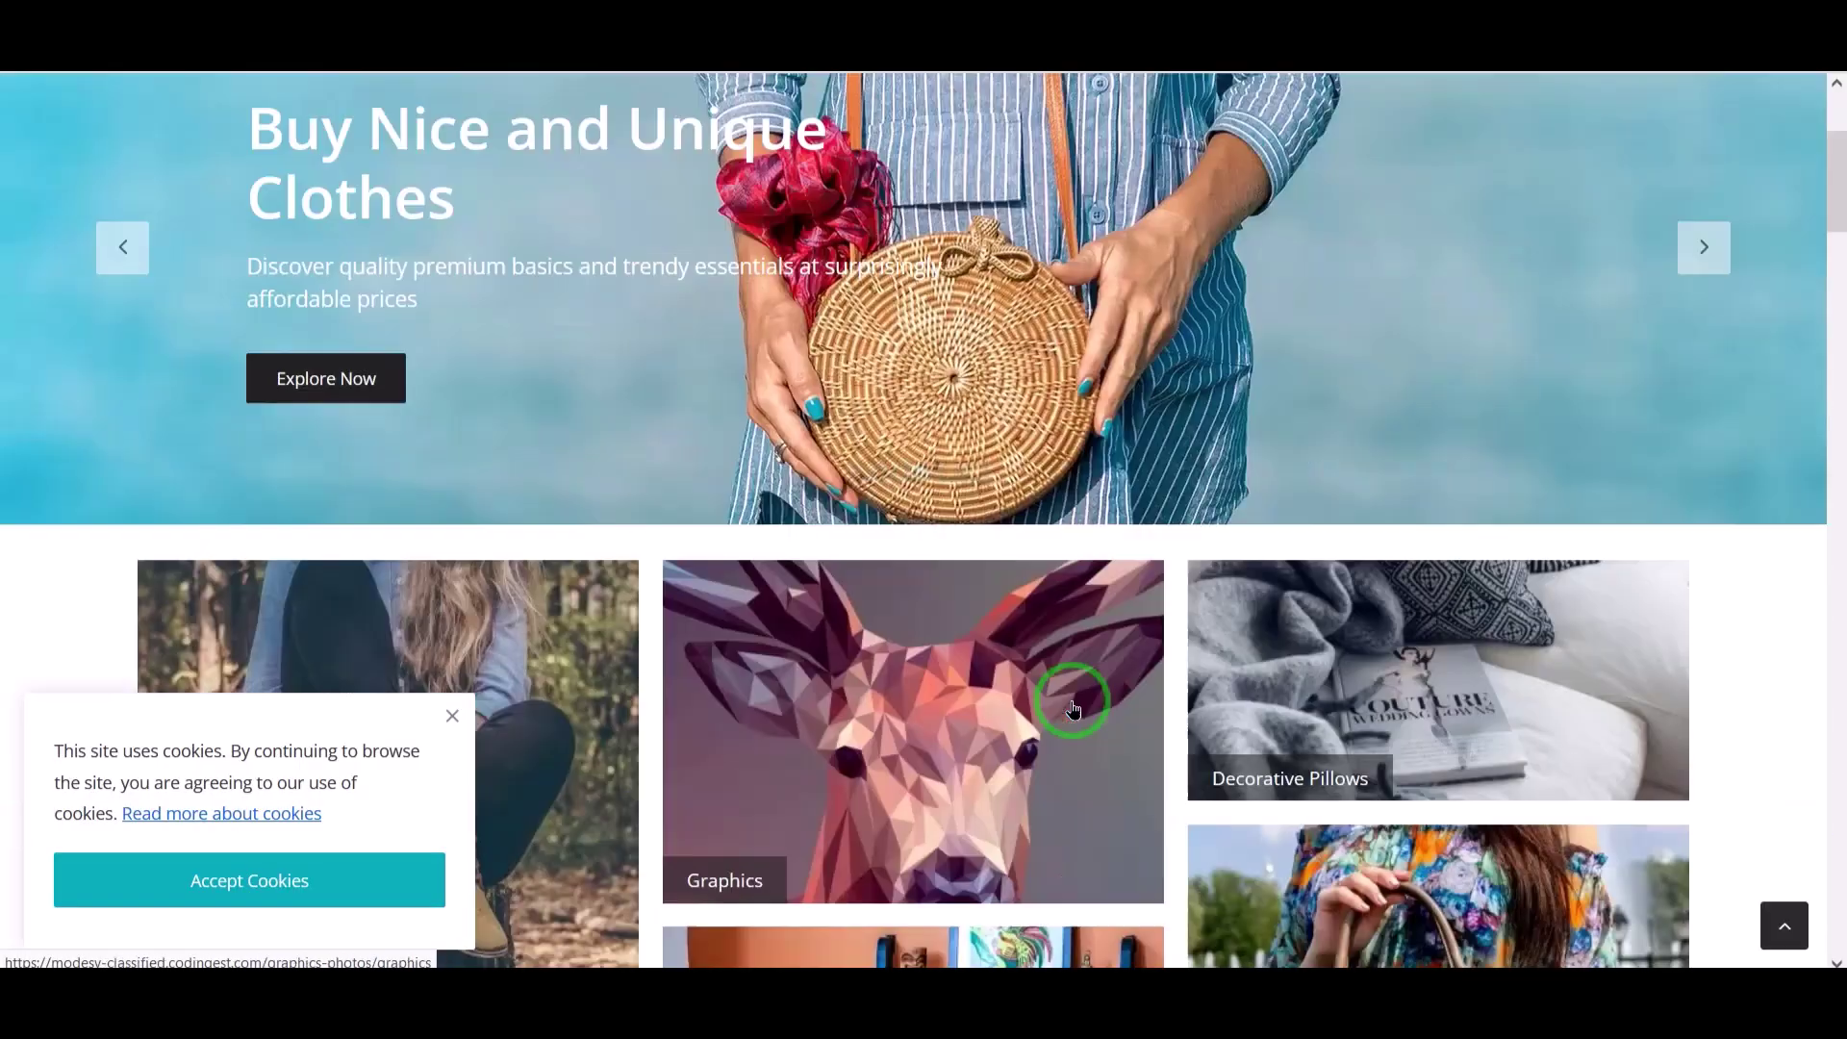
{"action": "scroll", "coordinate": [1077, 692], "scroll_direction": "down", "scroll_amount": 15}
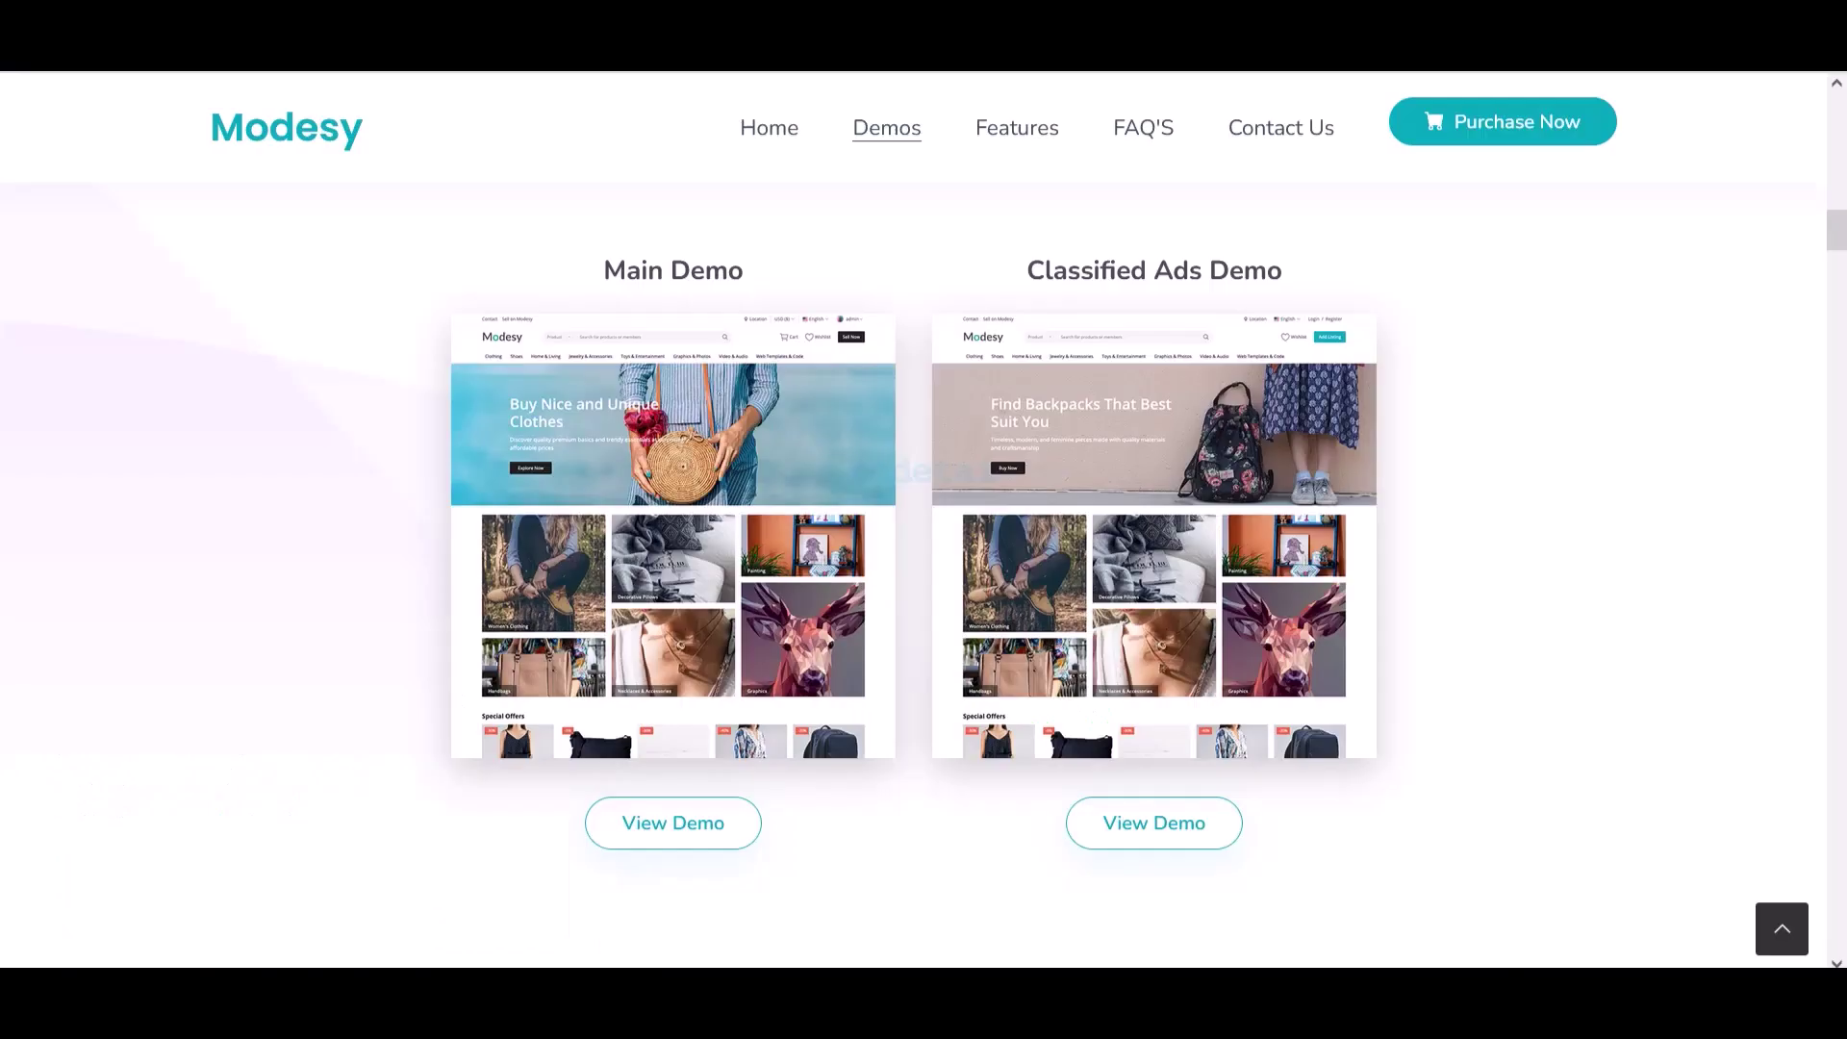
{"action": "left_click", "coordinate": [639, 833]}
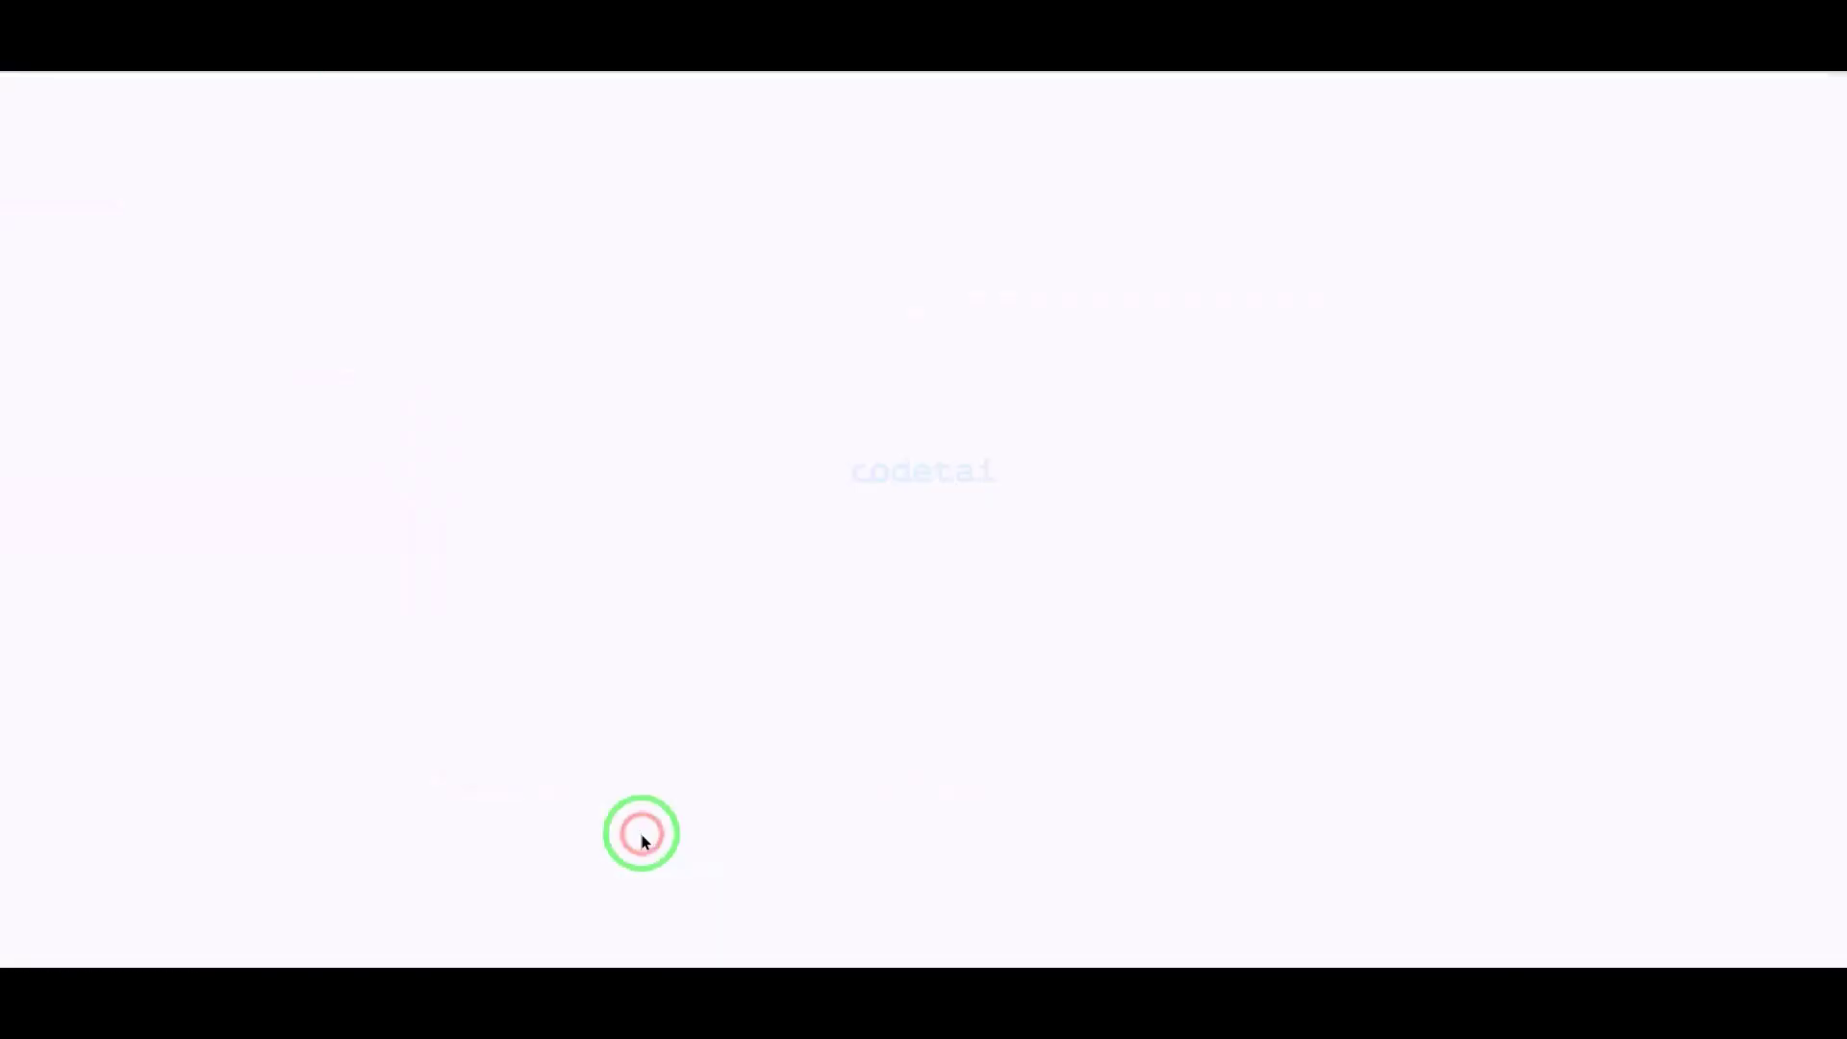
Expand the demo sidebar's Orders, Earnings, Payouts and Product Management sections
{"action": "scroll", "coordinate": [641, 839], "scroll_direction": "down", "scroll_amount": 8}
{"action": "scroll", "coordinate": [641, 839], "scroll_direction": "down", "scroll_amount": 10}
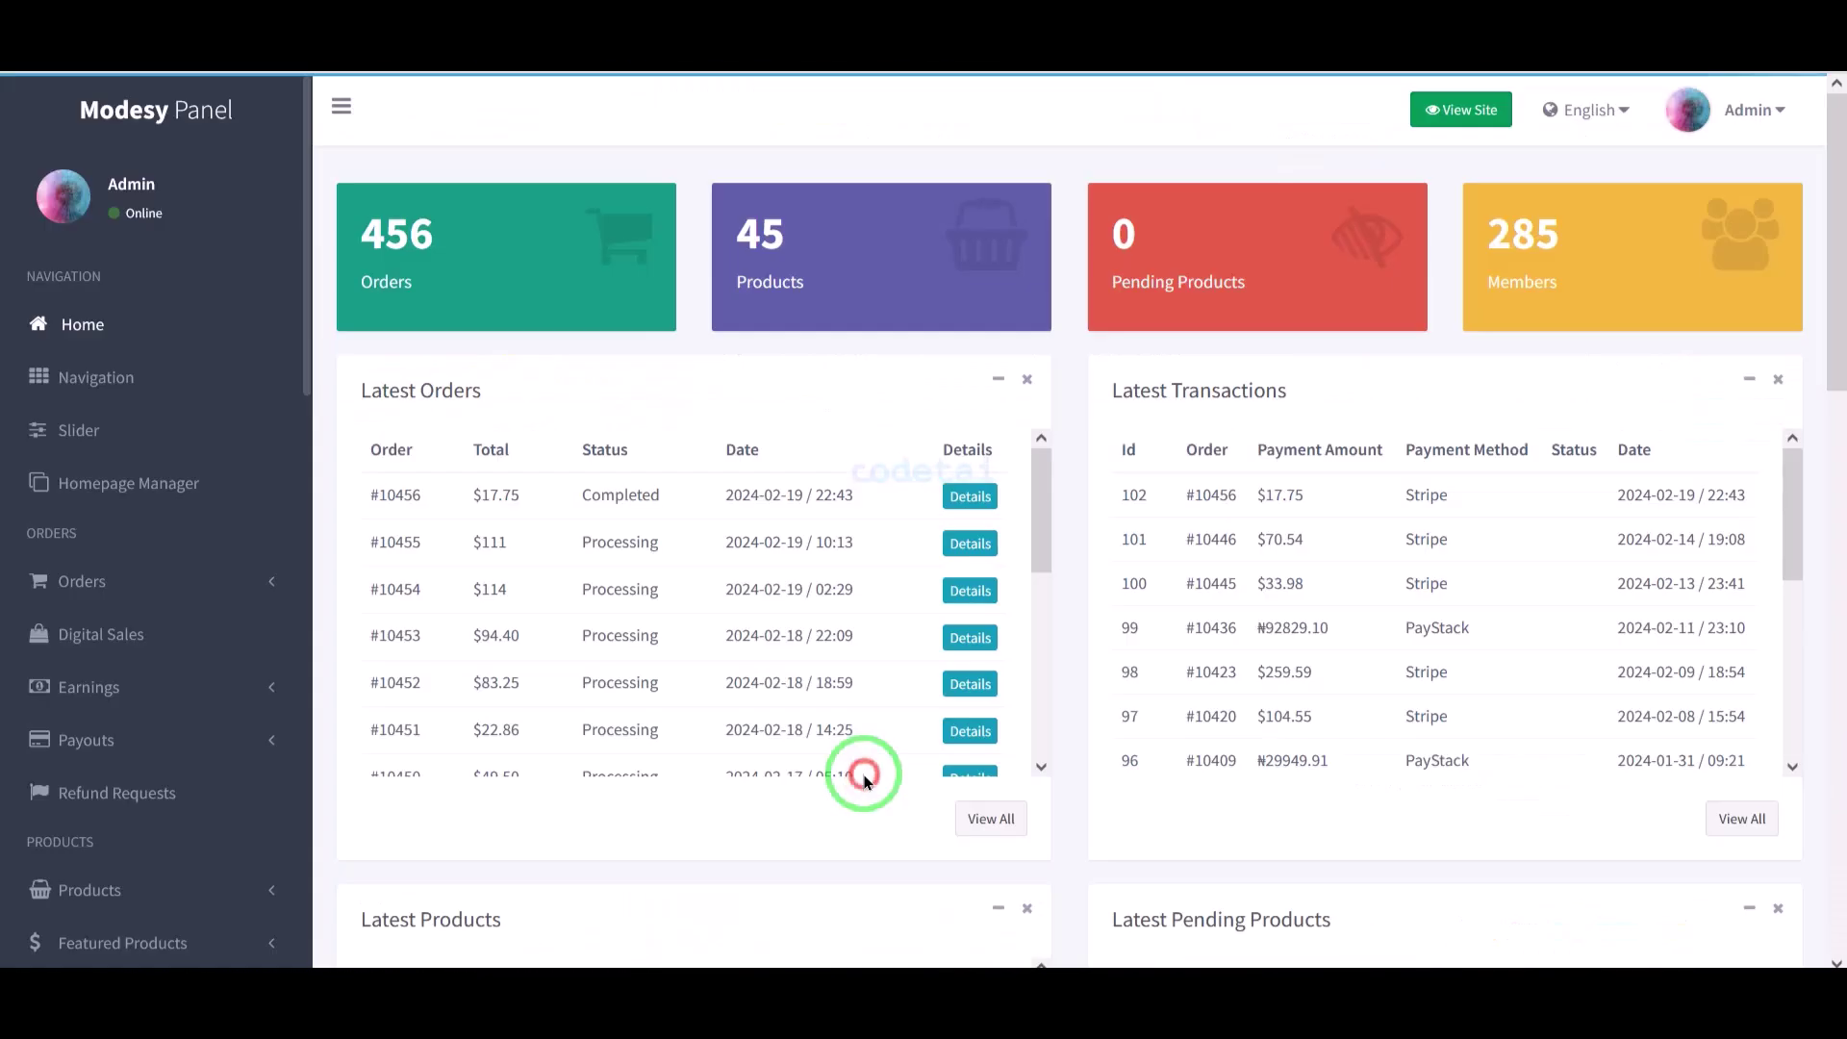
{"action": "scroll", "coordinate": [1190, 741], "scroll_direction": "down", "scroll_amount": 10}
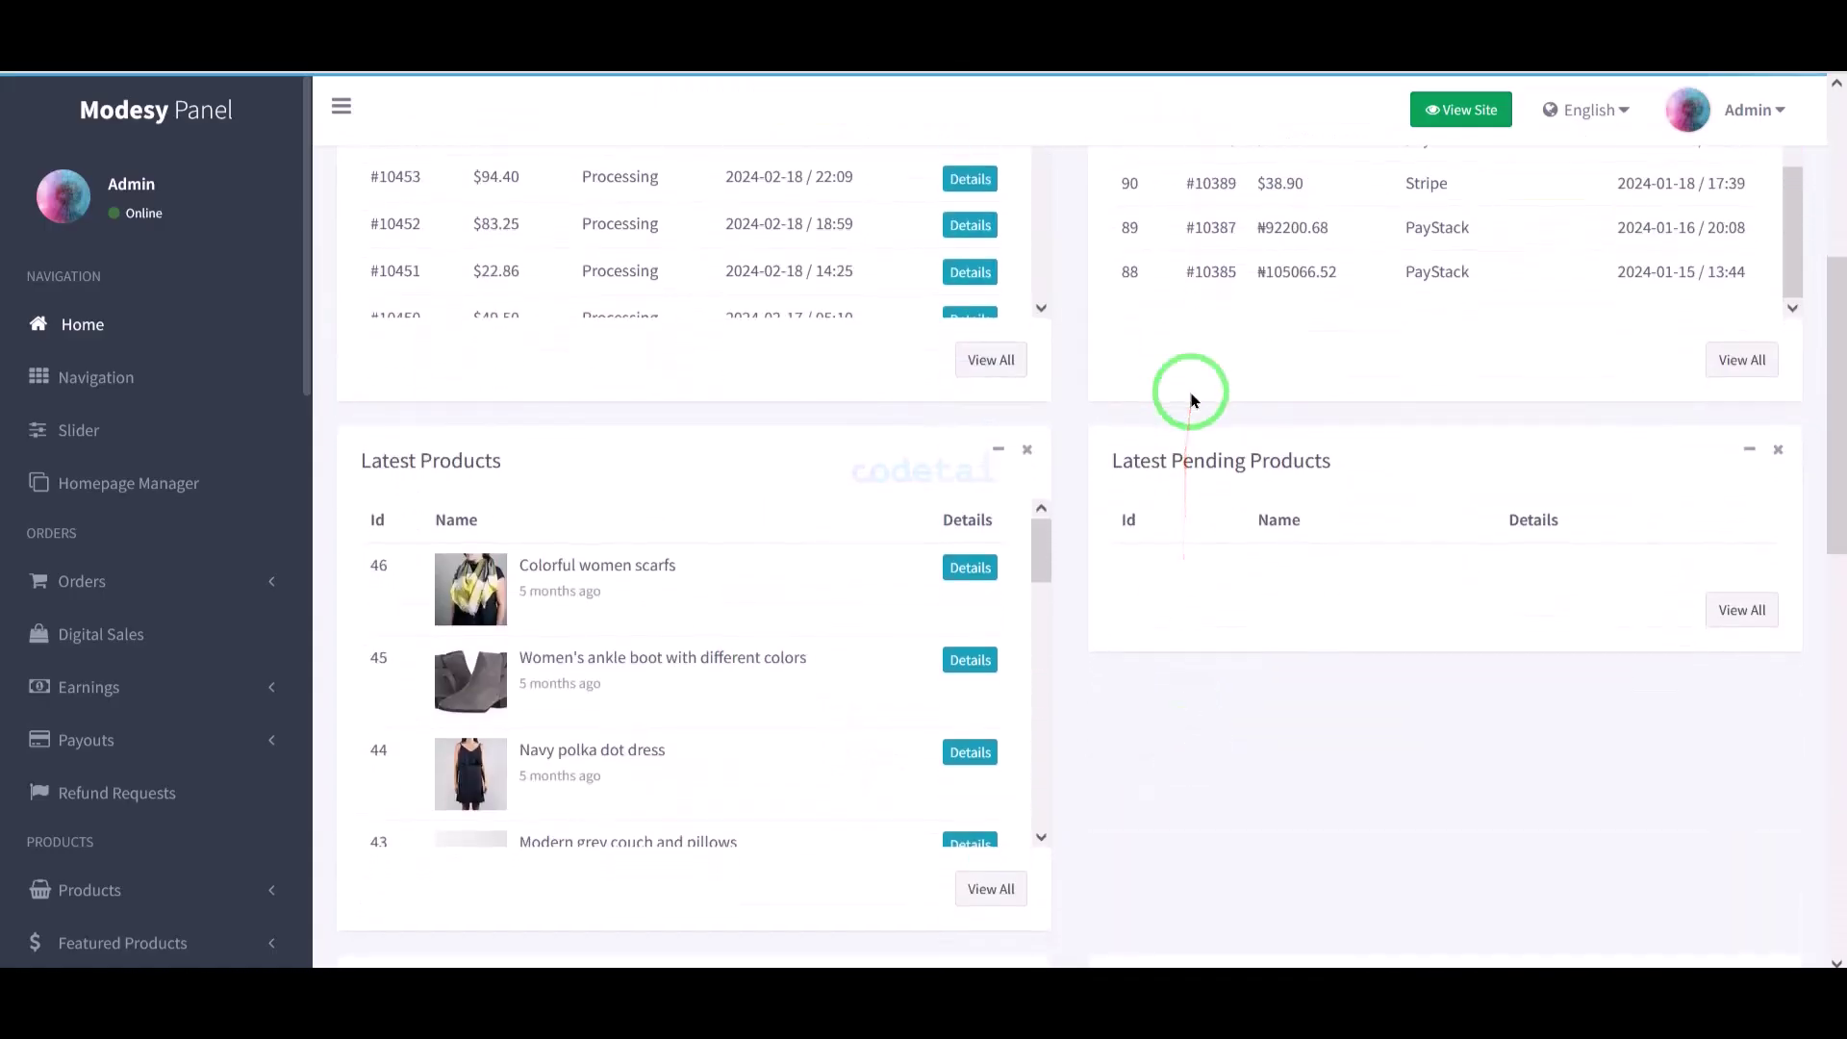
{"action": "scroll", "coordinate": [1242, 678], "scroll_direction": "down", "scroll_amount": 8}
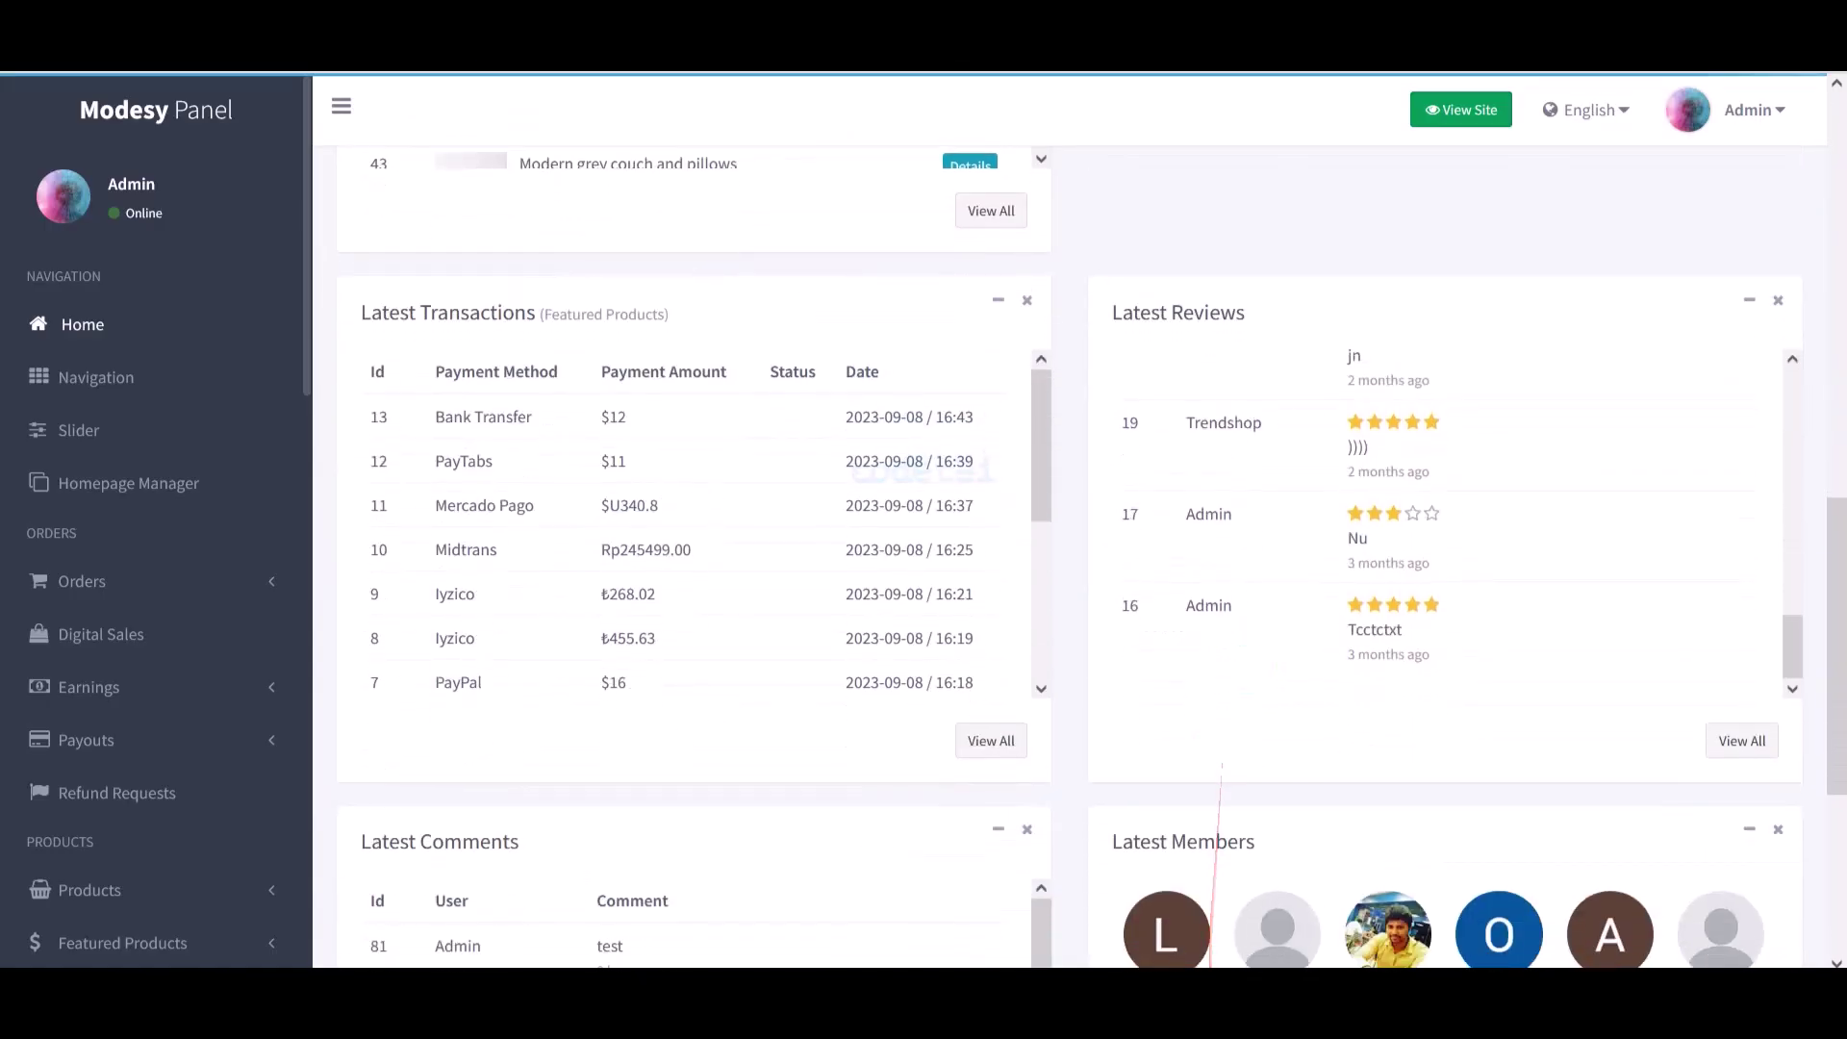
{"action": "scroll", "coordinate": [1207, 922], "scroll_direction": "down", "scroll_amount": 5}
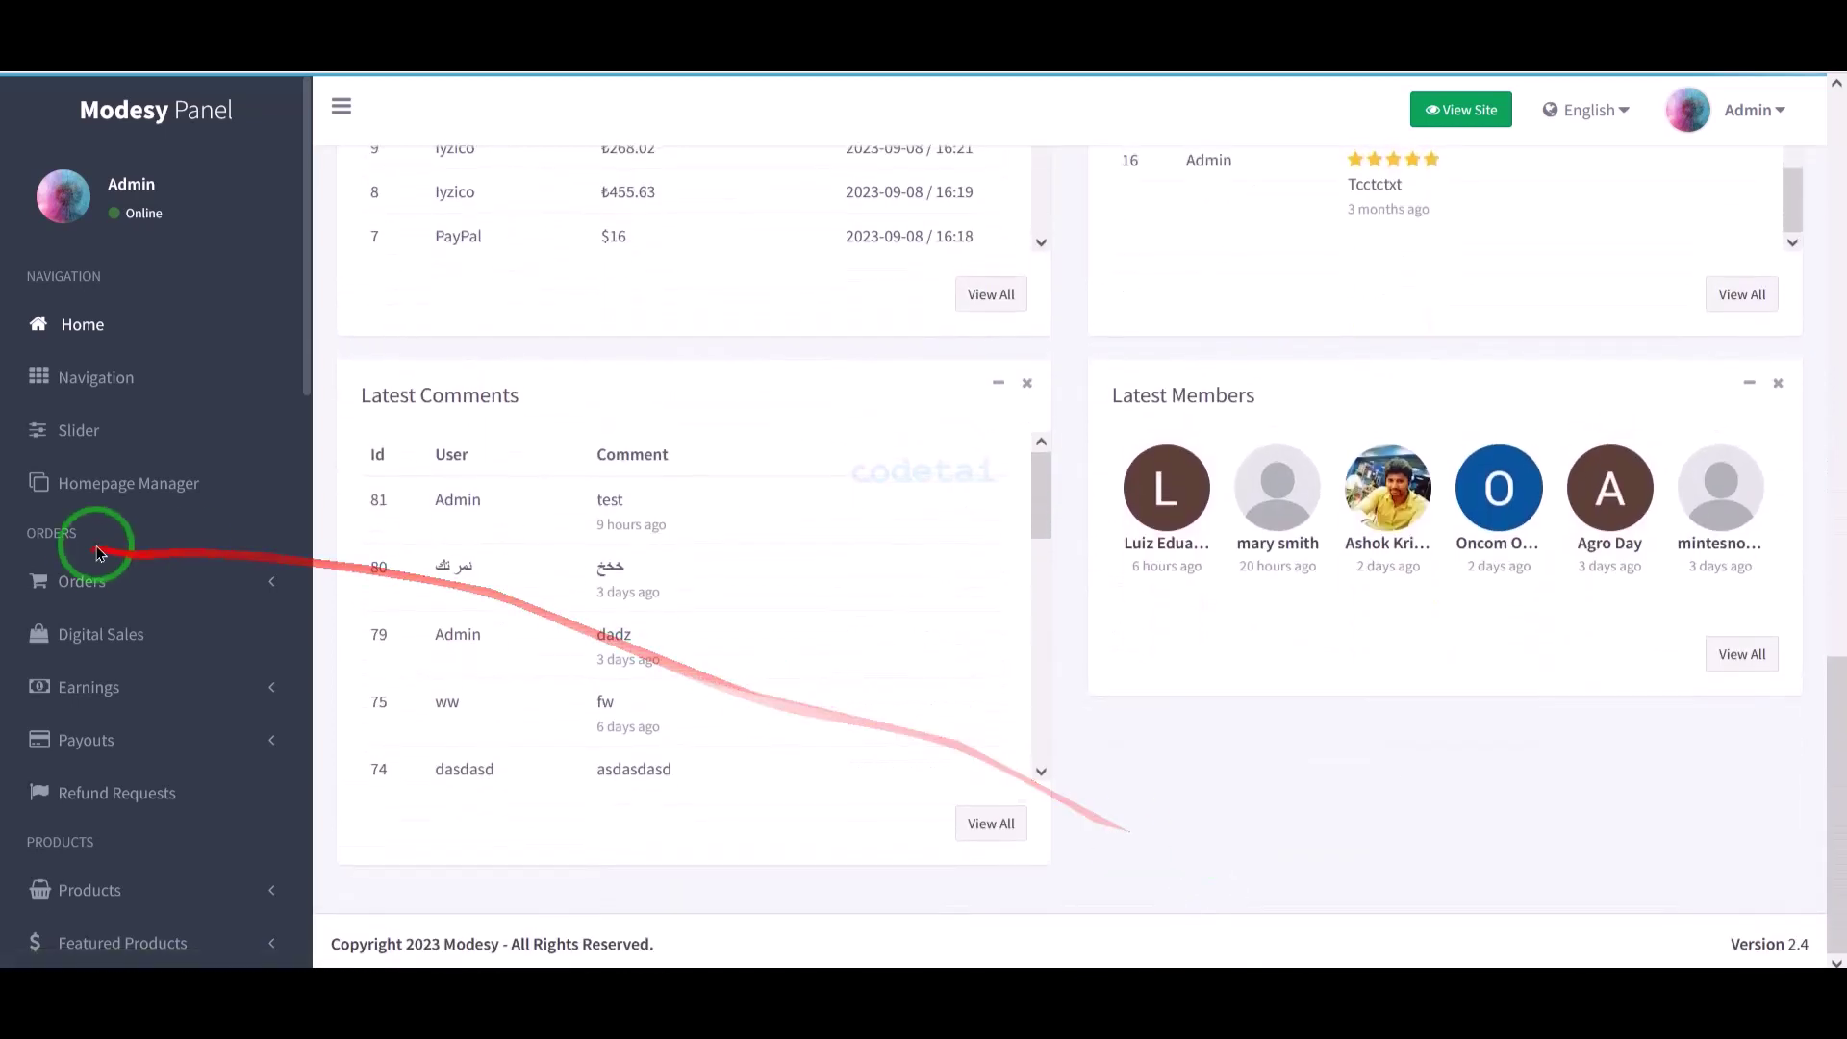
{"action": "scroll", "coordinate": [157, 596], "scroll_direction": "down", "scroll_amount": 3}
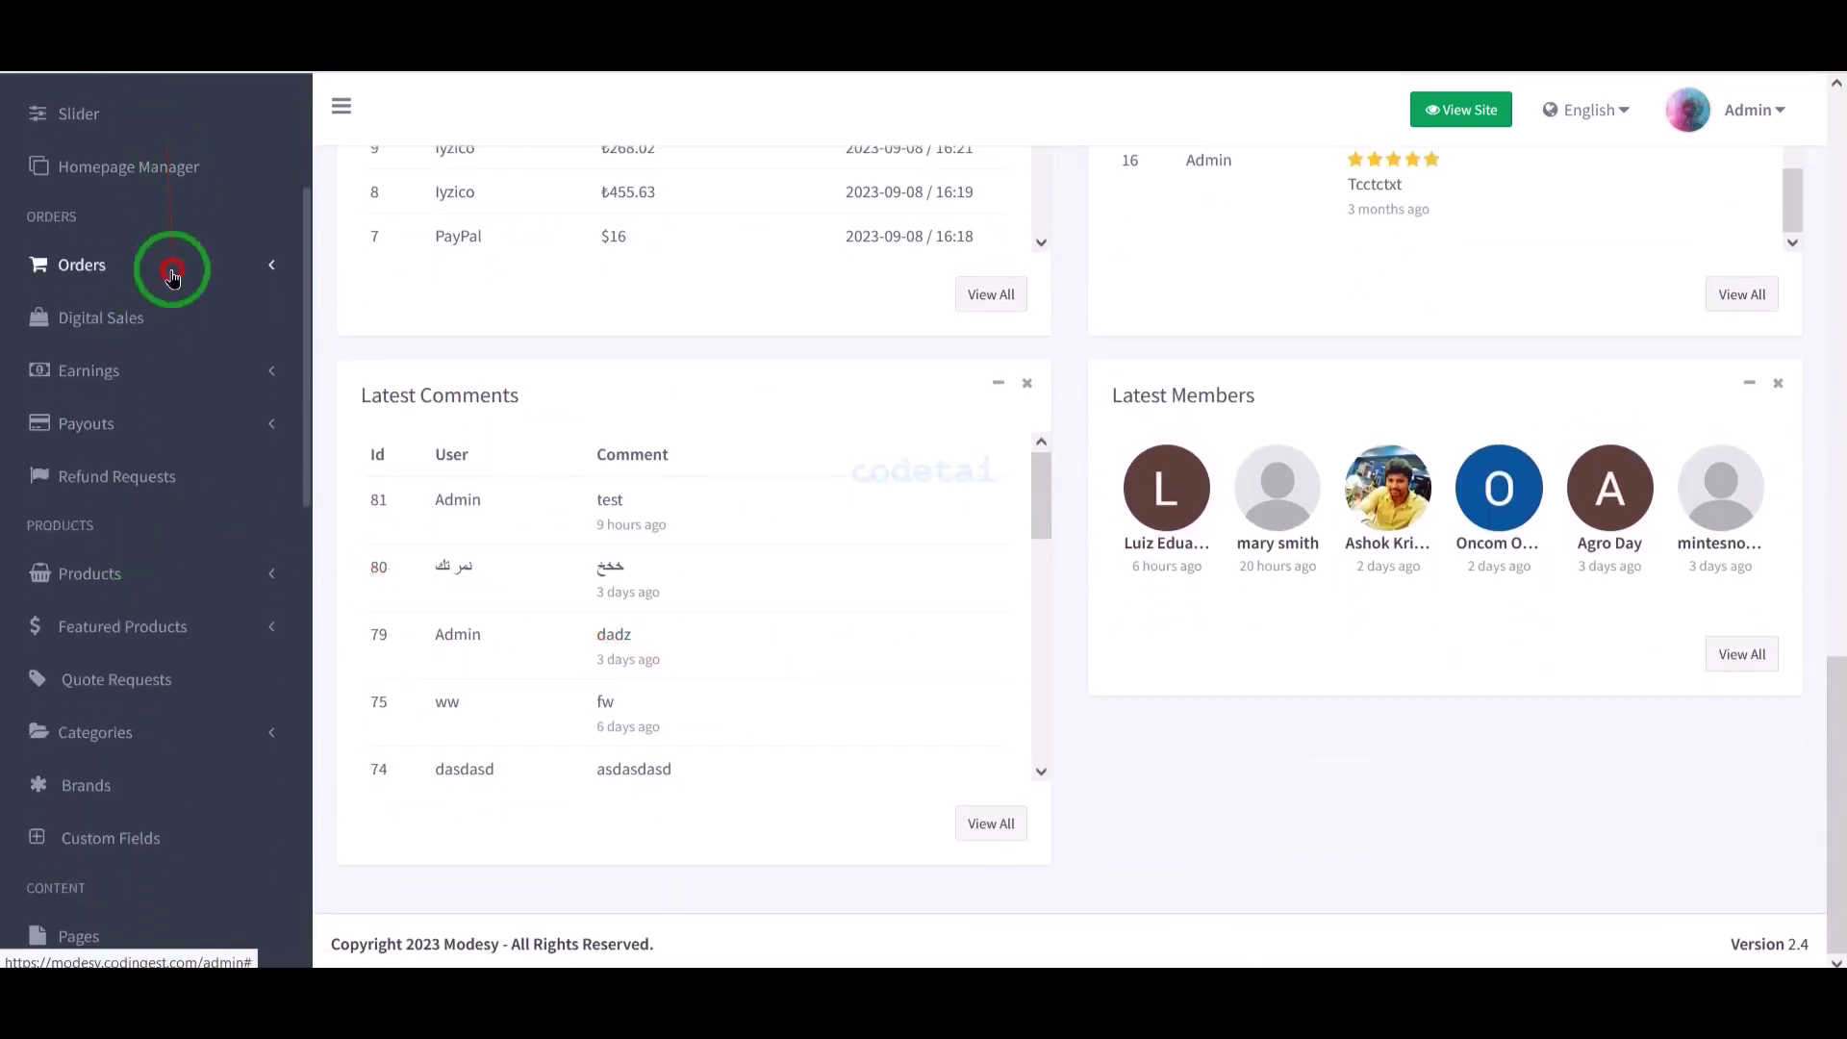
{"action": "left_click", "coordinate": [172, 277]}
{"action": "scroll", "coordinate": [193, 474], "scroll_direction": "down", "scroll_amount": 1}
{"action": "left_click", "coordinate": [195, 409]}
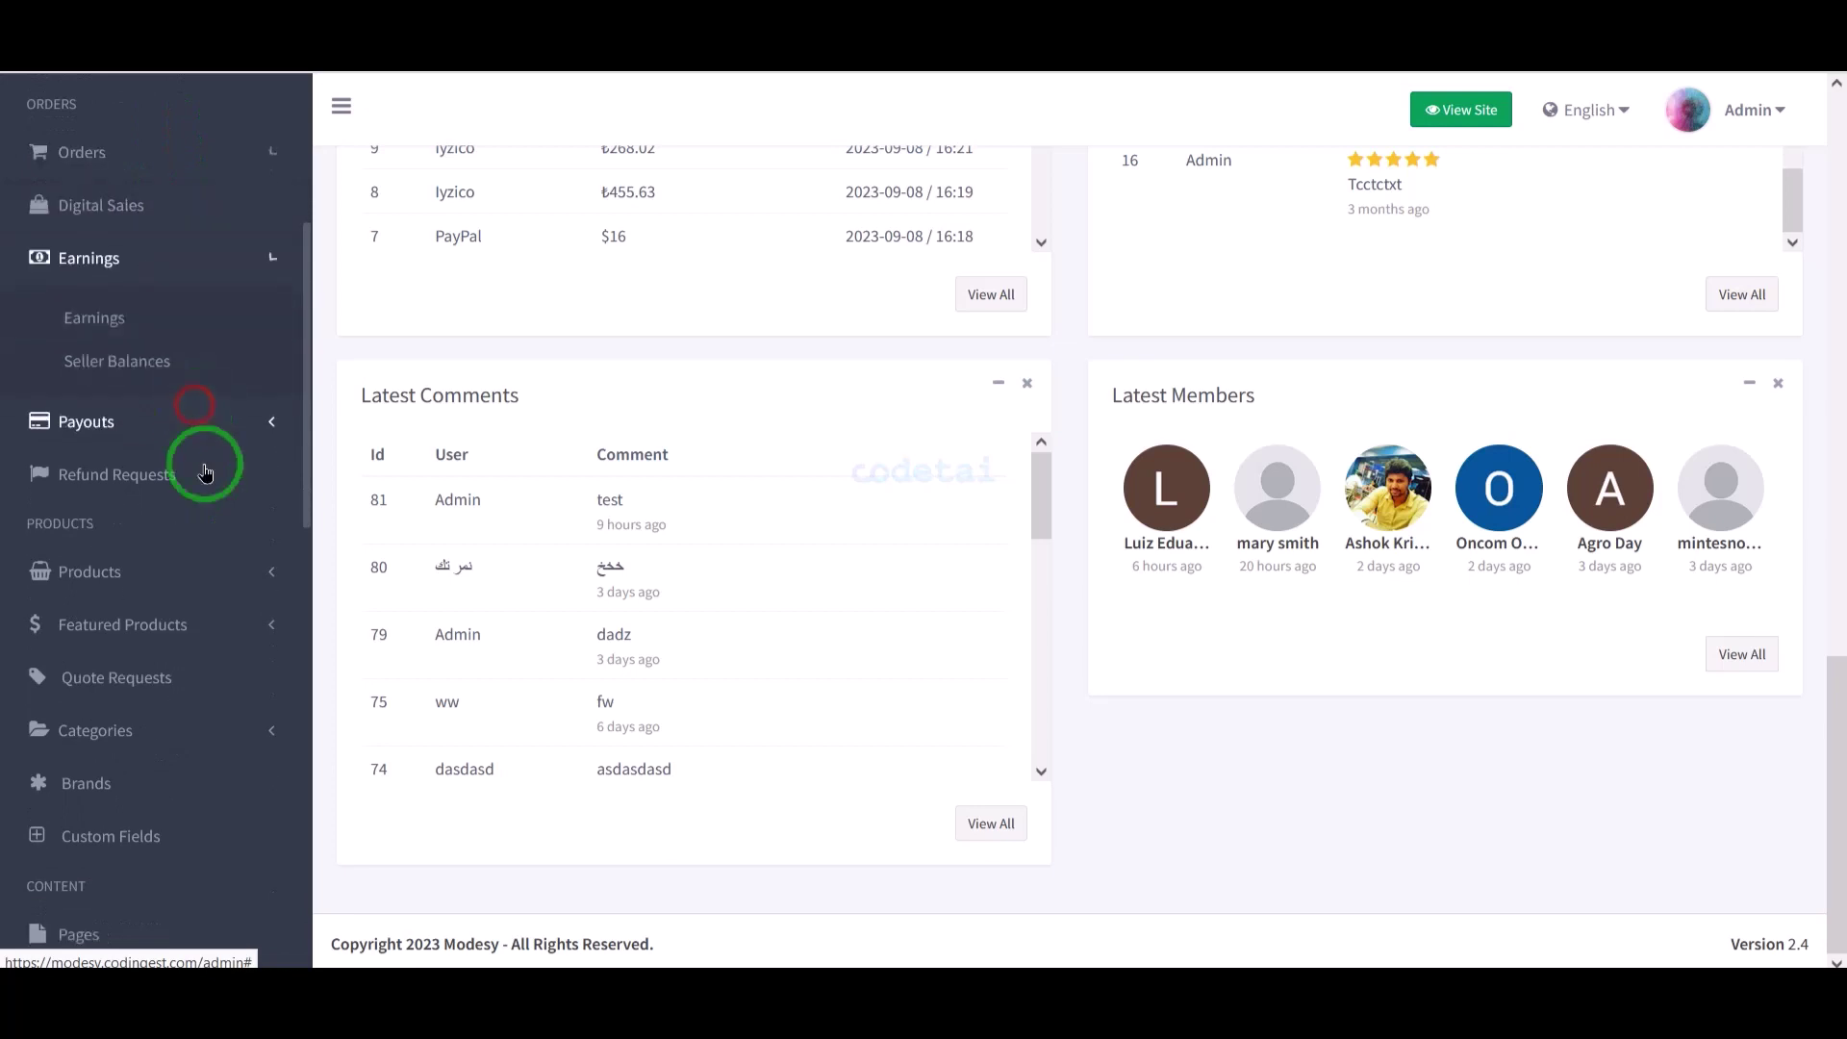
{"action": "left_click", "coordinate": [193, 416]}
{"action": "left_click", "coordinate": [198, 610]}
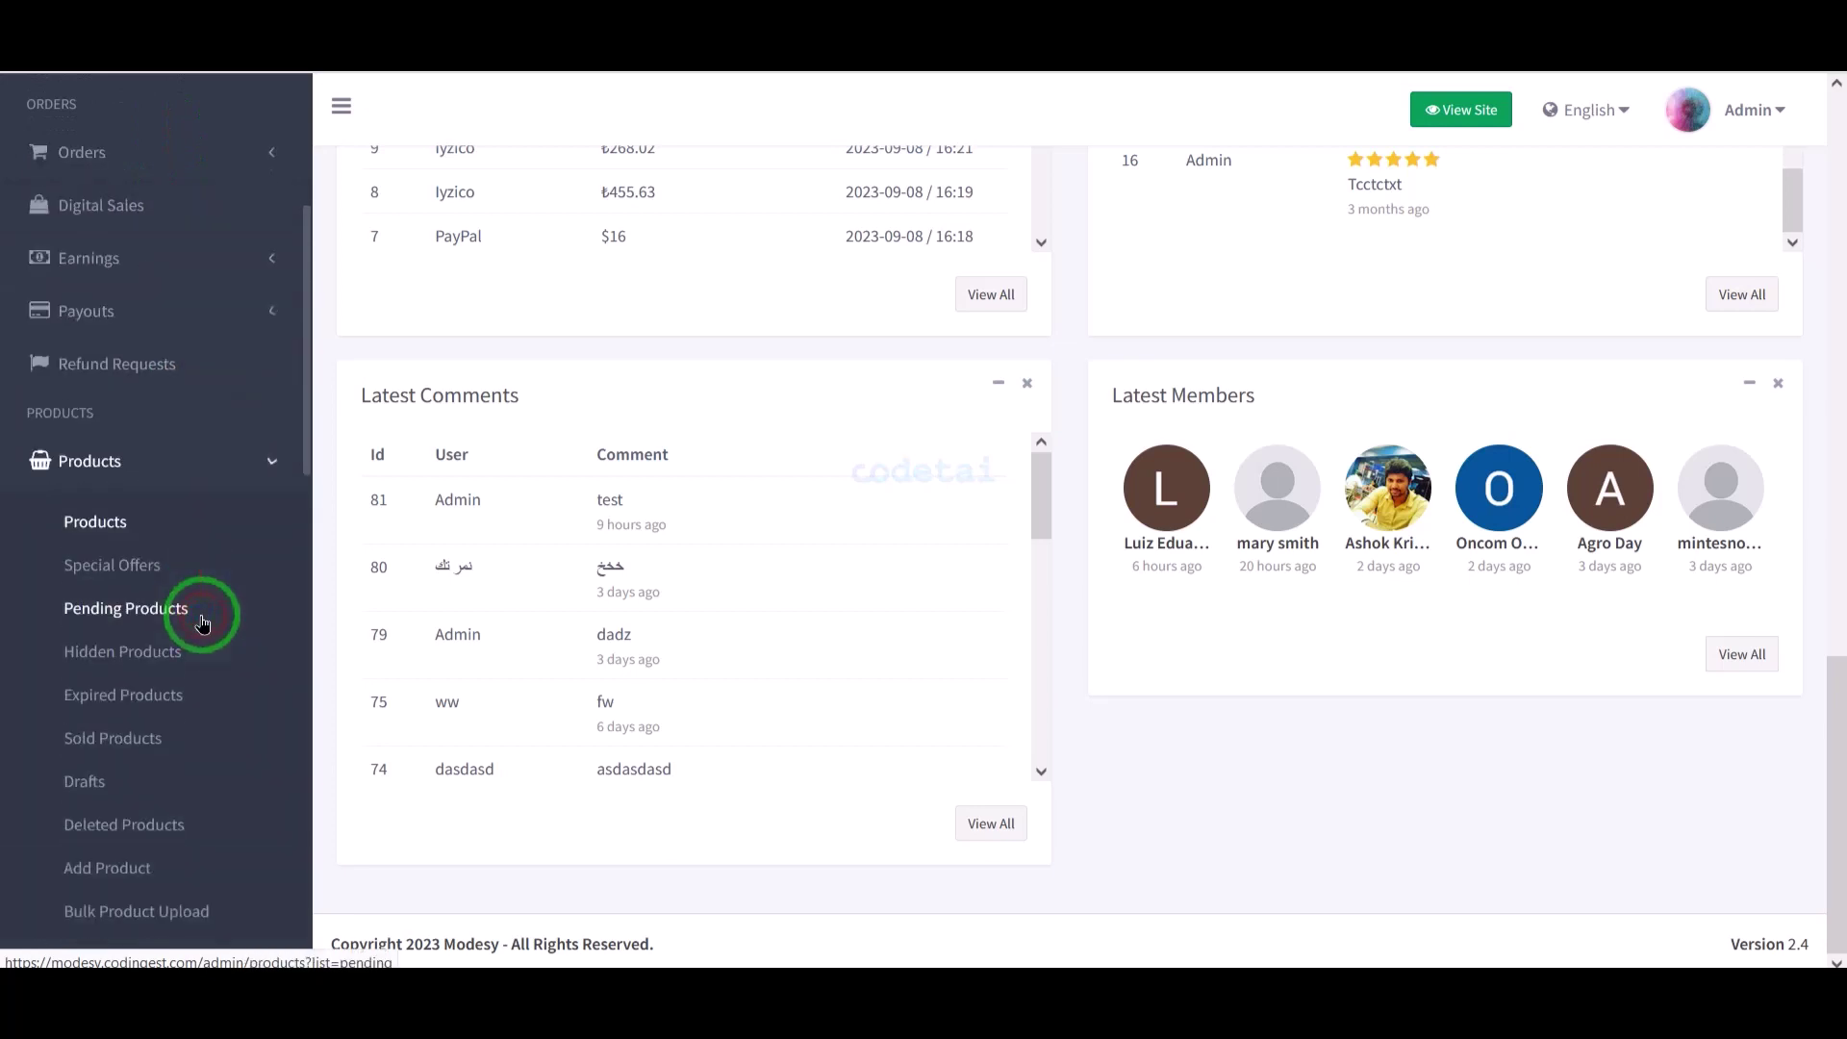
Expand the Featured Products, Categories, Blog and Membership Plans sidebar sections
{"action": "scroll", "coordinate": [200, 620], "scroll_direction": "down", "scroll_amount": 2}
{"action": "scroll", "coordinate": [202, 620], "scroll_direction": "down", "scroll_amount": 2}
{"action": "left_click", "coordinate": [198, 563]}
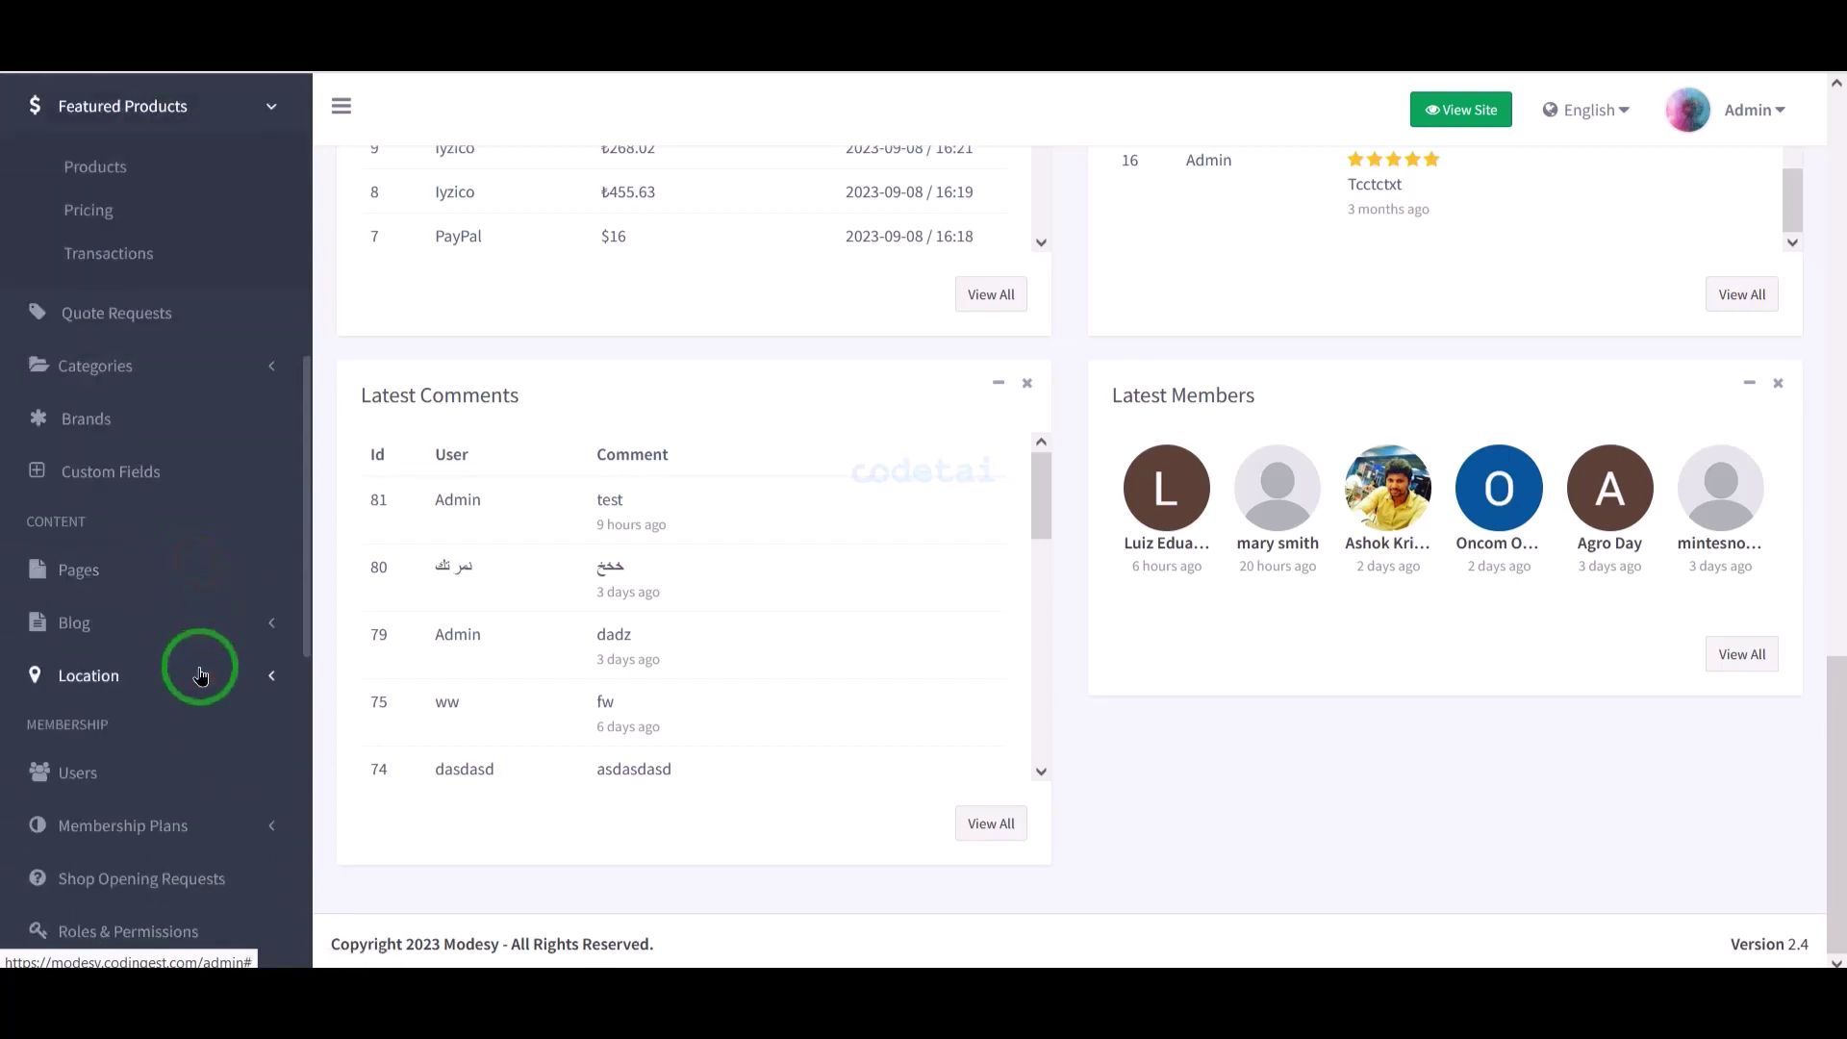
{"action": "left_click", "coordinate": [183, 373]}
{"action": "left_click", "coordinate": [192, 577]}
{"action": "scroll", "coordinate": [206, 680], "scroll_direction": "down", "scroll_amount": 4}
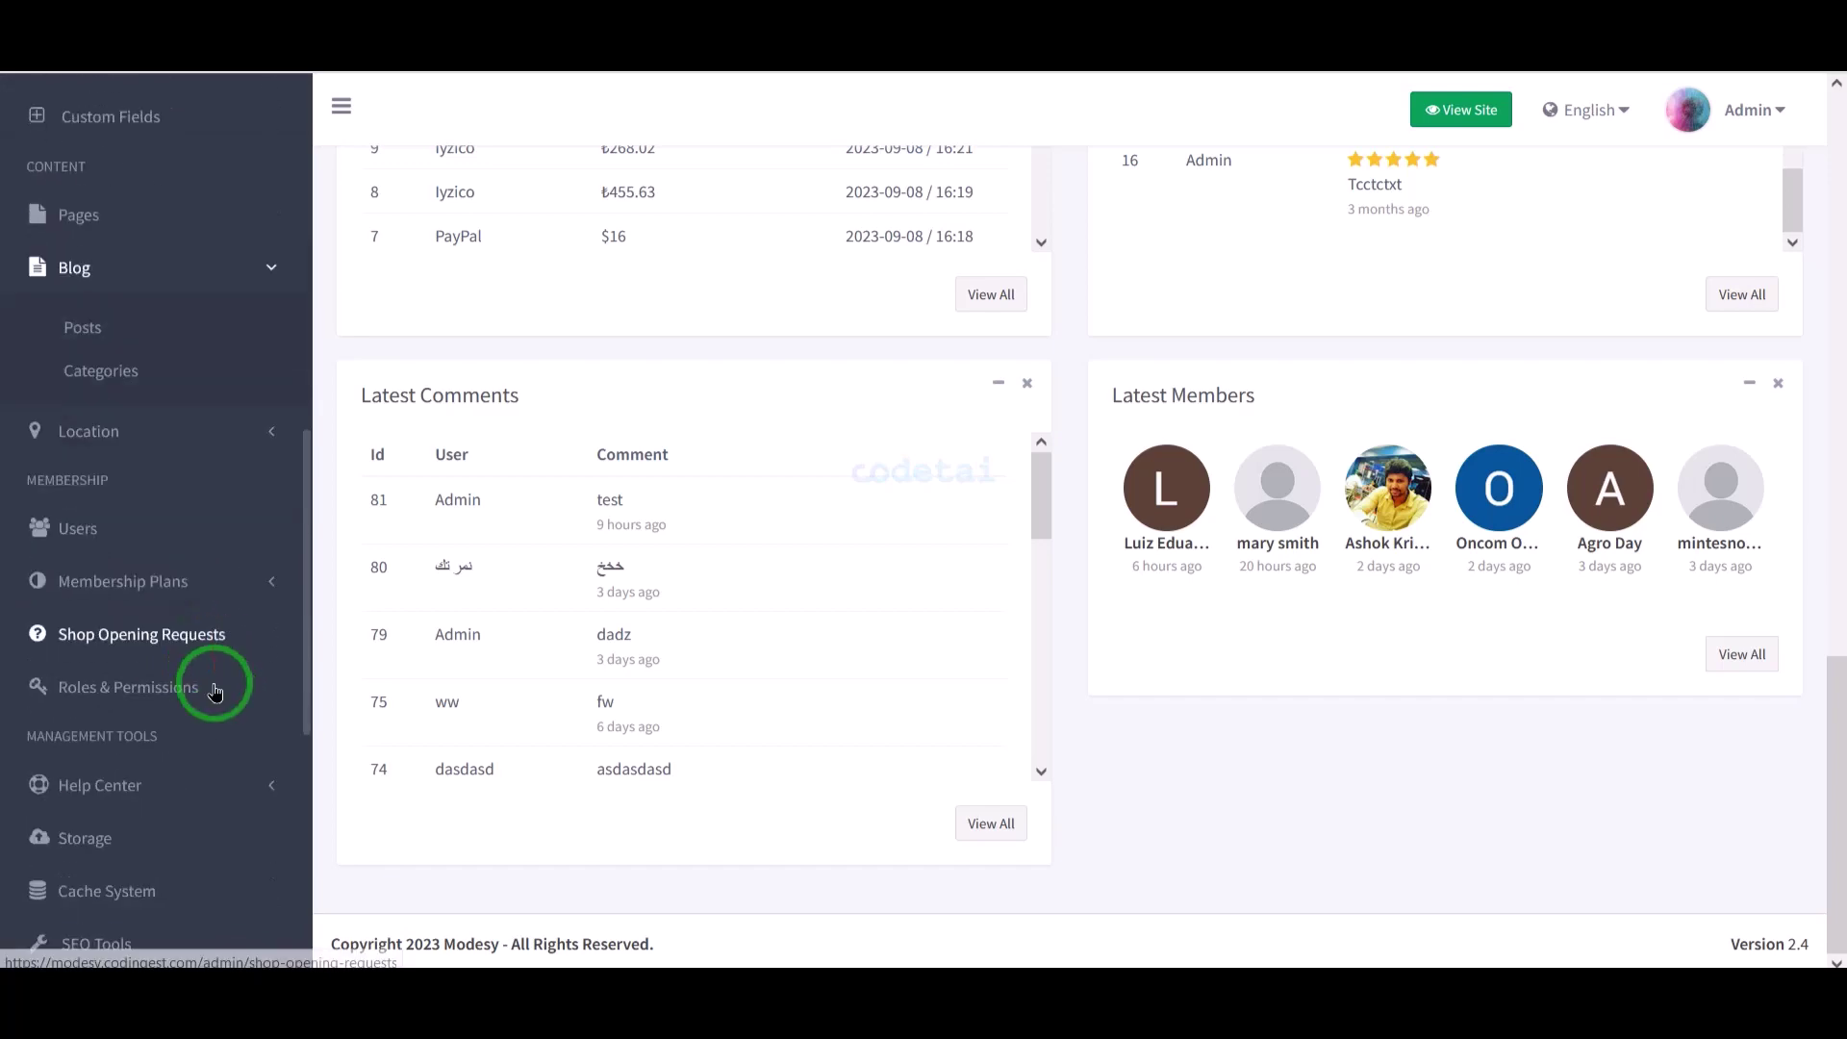
{"action": "scroll", "coordinate": [211, 596], "scroll_direction": "down", "scroll_amount": 2}
{"action": "left_click", "coordinate": [212, 322]}
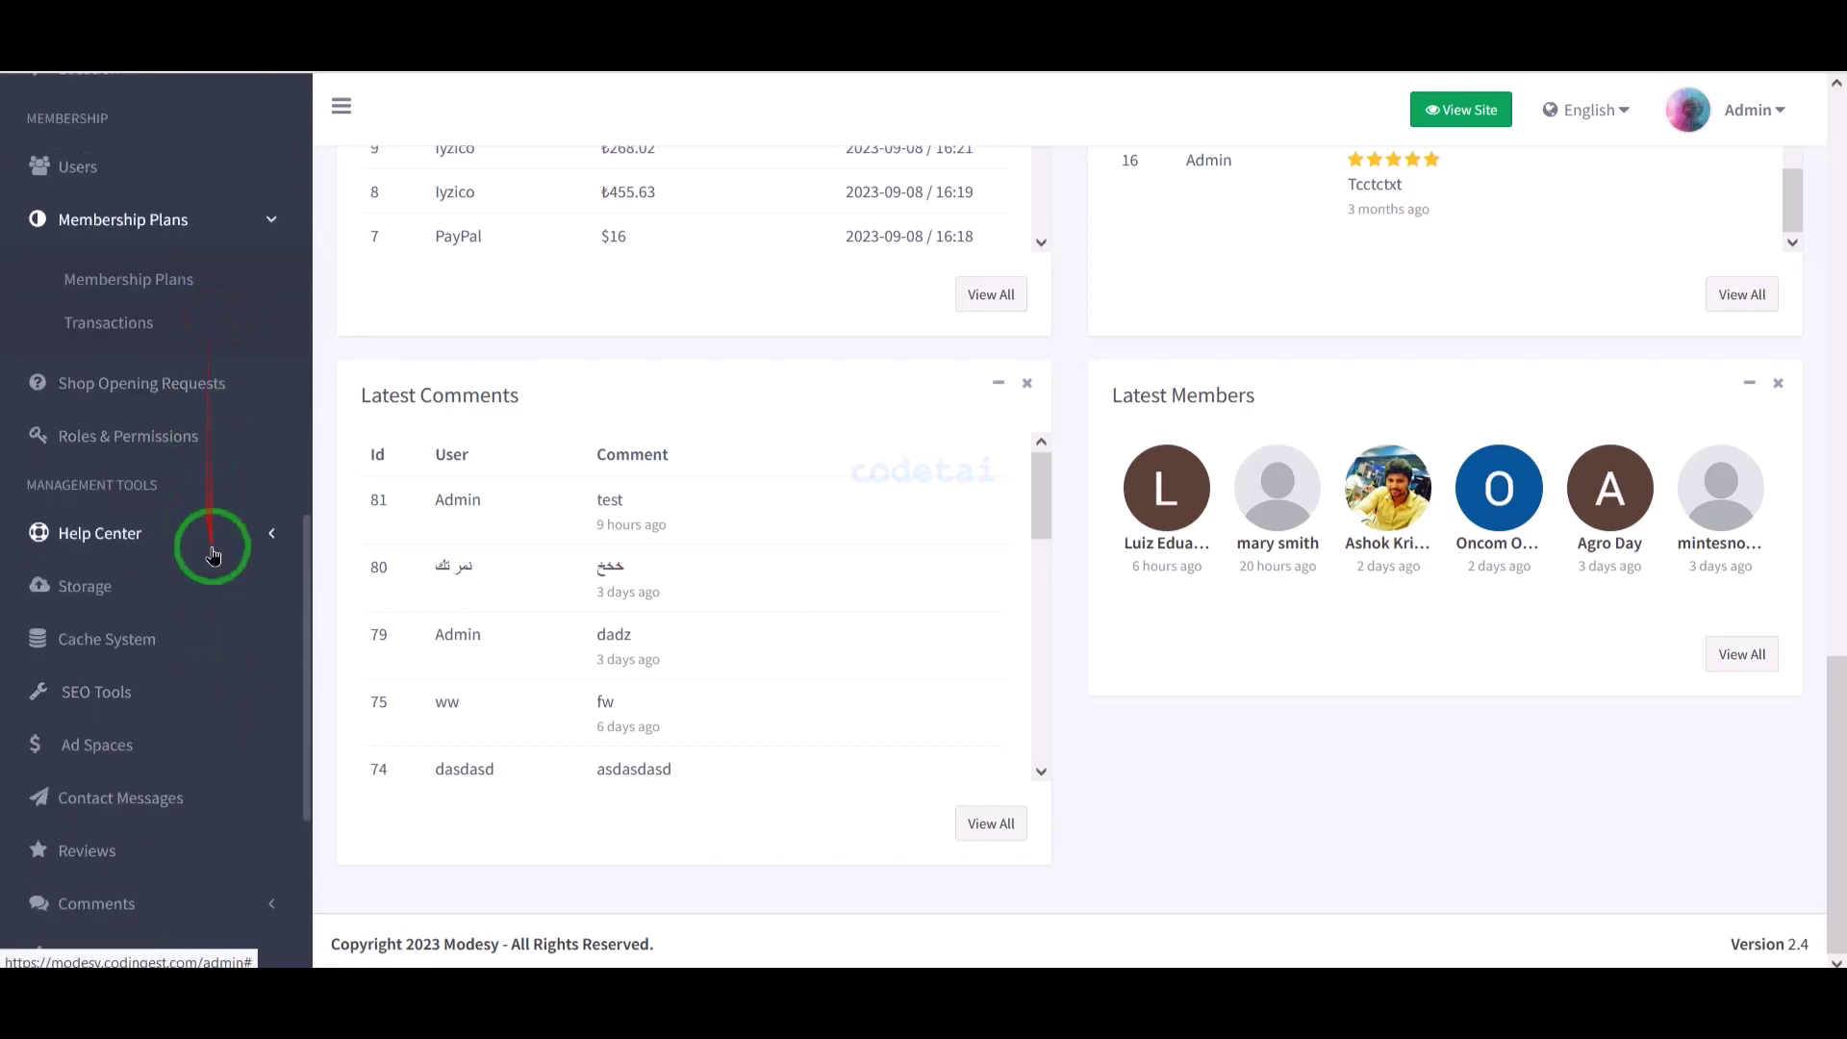
{"action": "scroll", "coordinate": [214, 548], "scroll_direction": "down", "scroll_amount": 4}
{"action": "scroll", "coordinate": [214, 548], "scroll_direction": "up", "scroll_amount": 5}
{"action": "scroll", "coordinate": [227, 565], "scroll_direction": "up", "scroll_amount": 10}
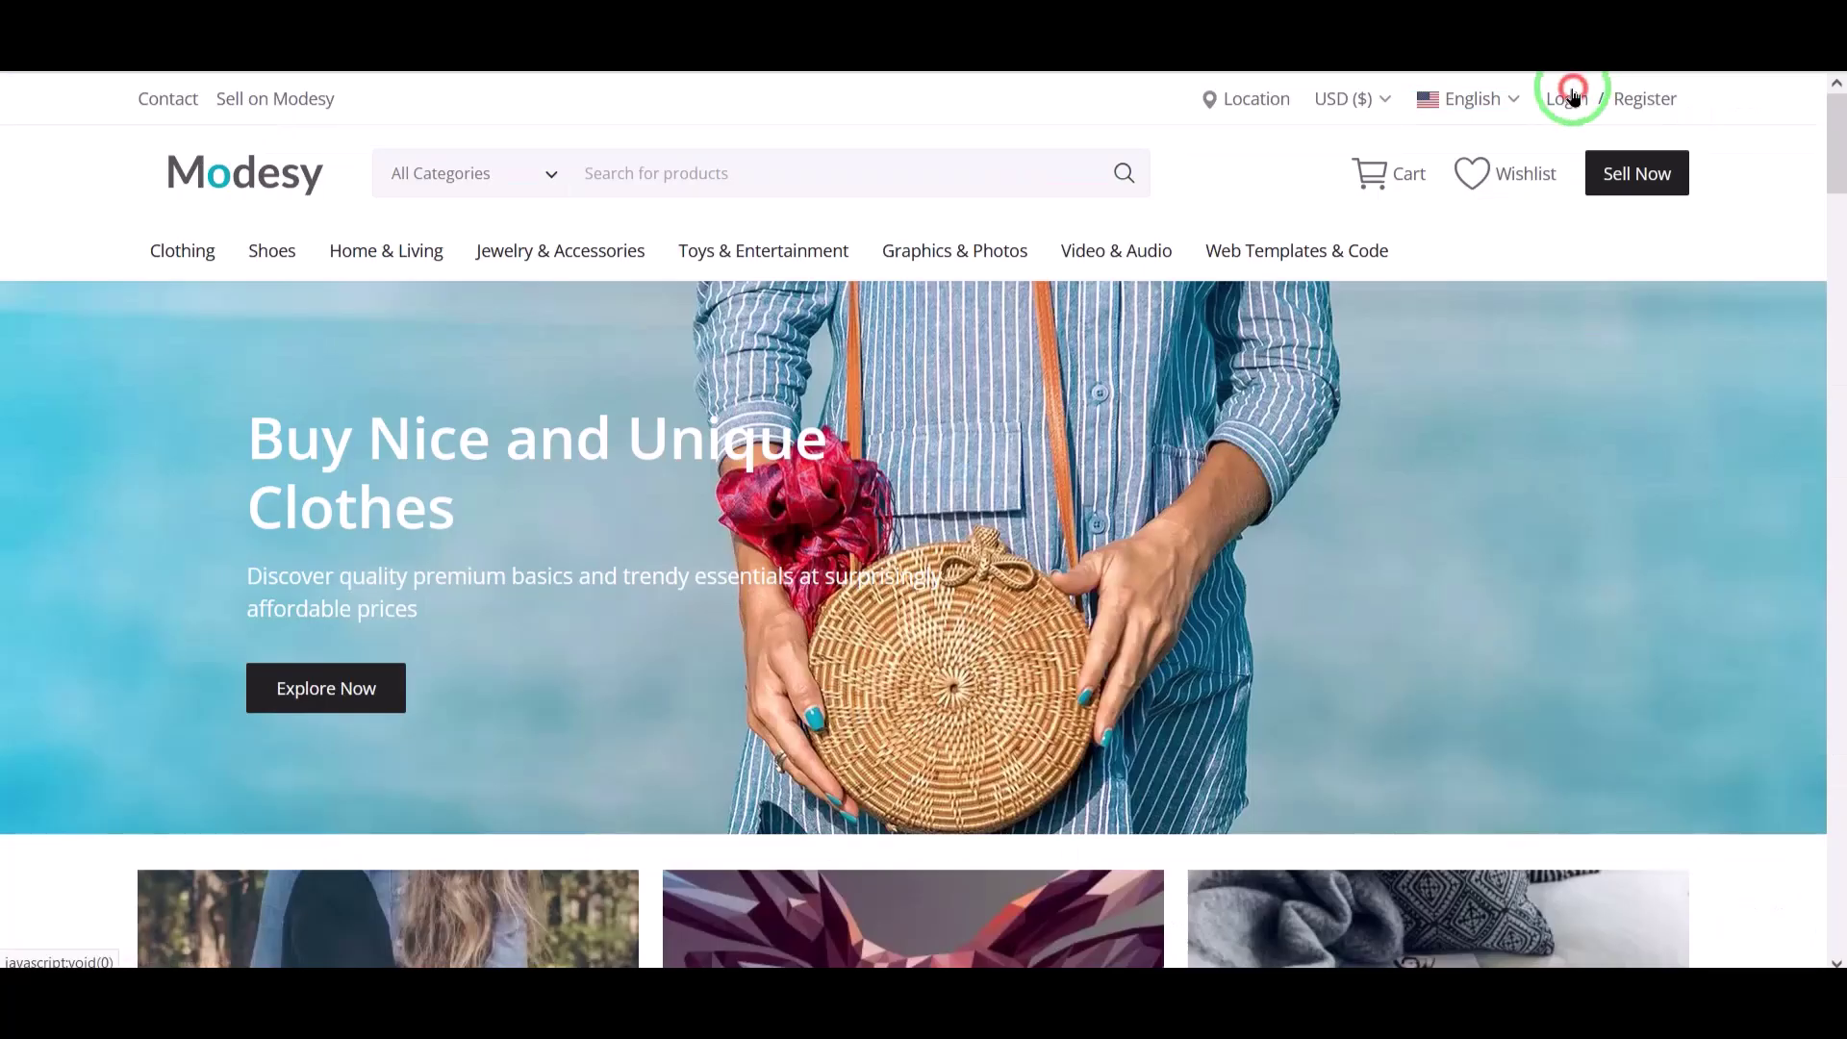
Open and dismiss the sign-in form, then go to the account registration page
{"action": "left_click", "coordinate": [1567, 98]}
{"action": "left_click", "coordinate": [1084, 252]}
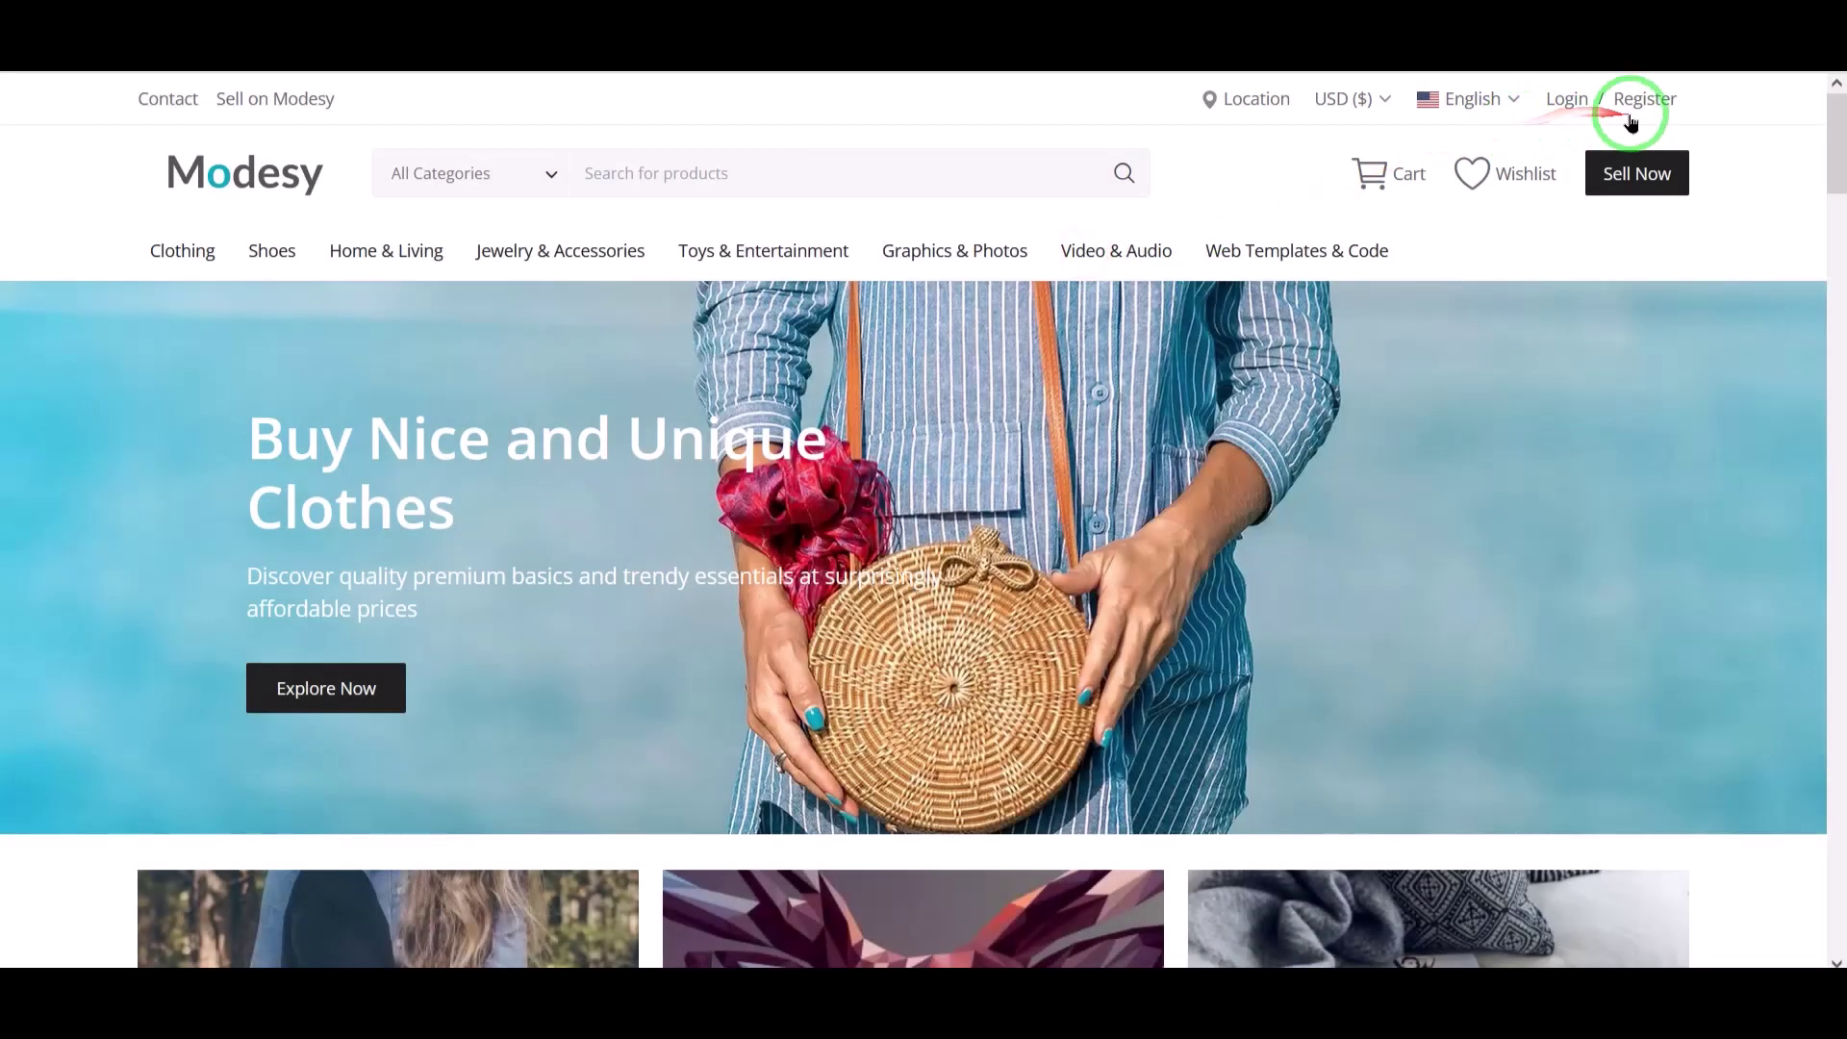
{"action": "left_click", "coordinate": [1638, 107]}
{"action": "scroll", "coordinate": [1453, 524], "scroll_direction": "down", "scroll_amount": 5}
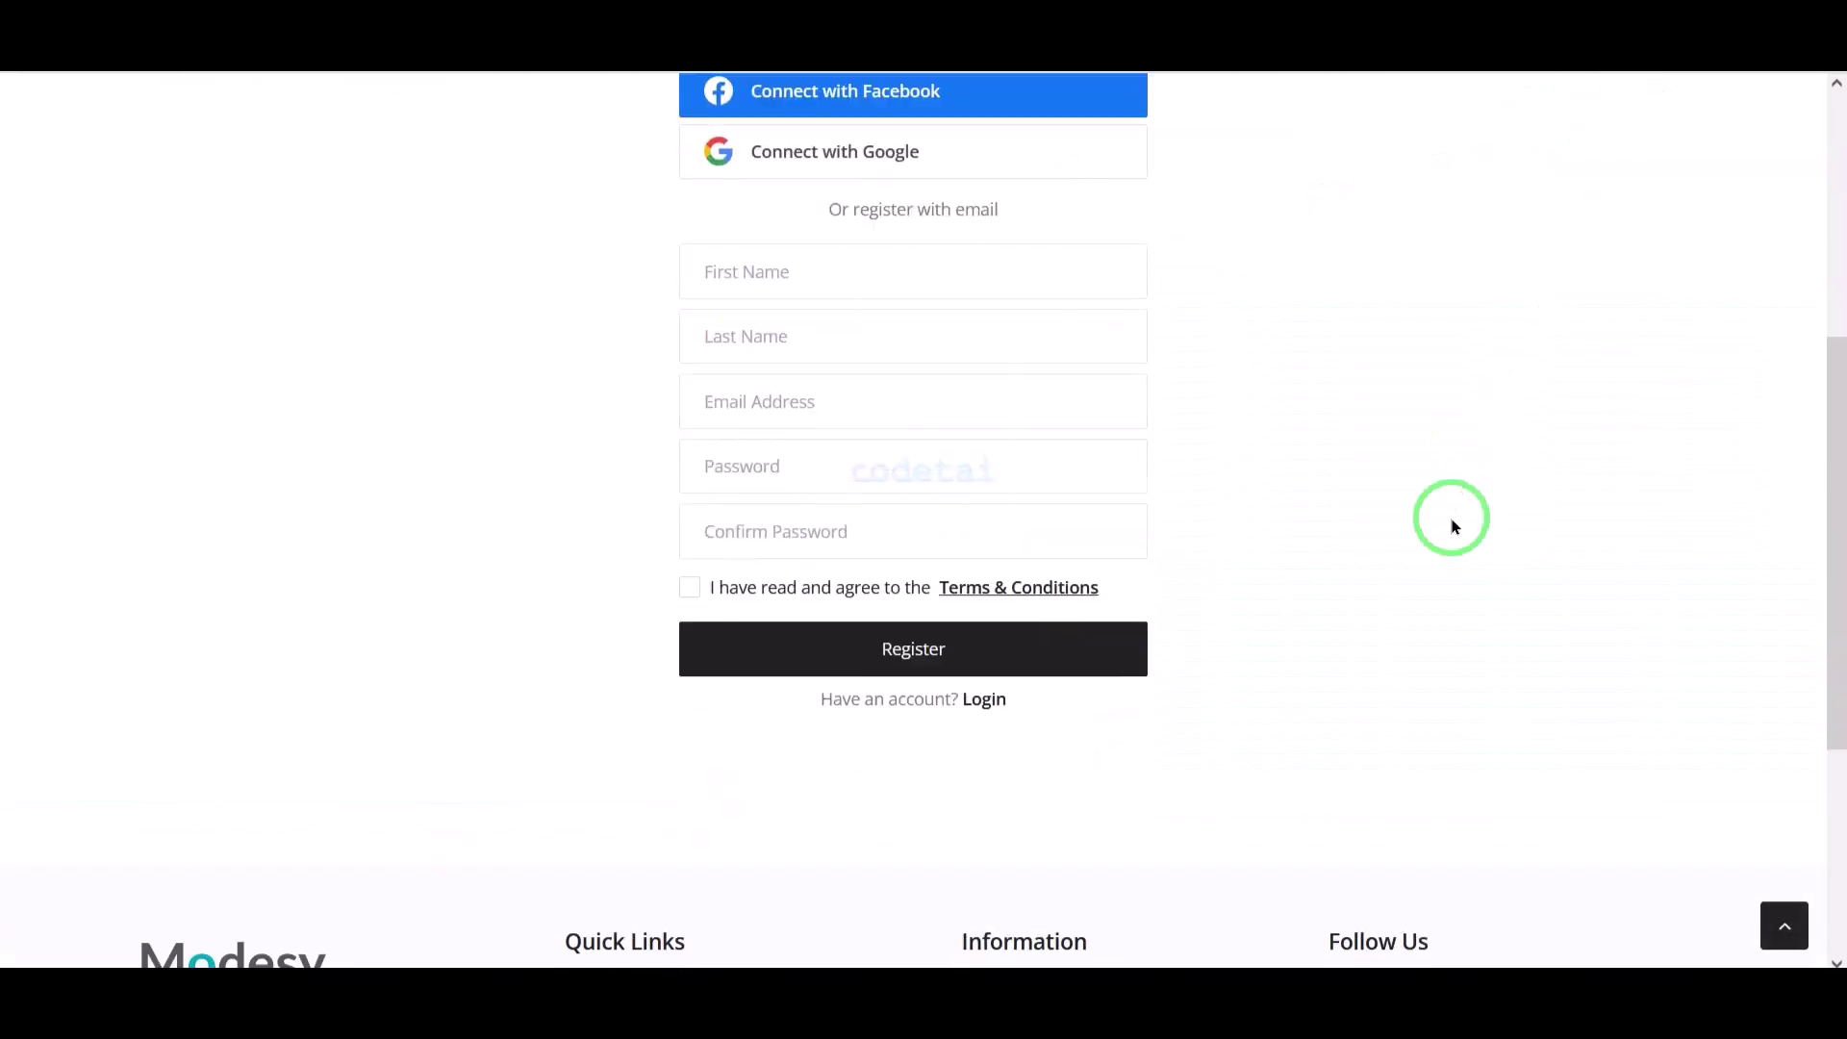
{"action": "scroll", "coordinate": [1451, 519], "scroll_direction": "up", "scroll_amount": 2}
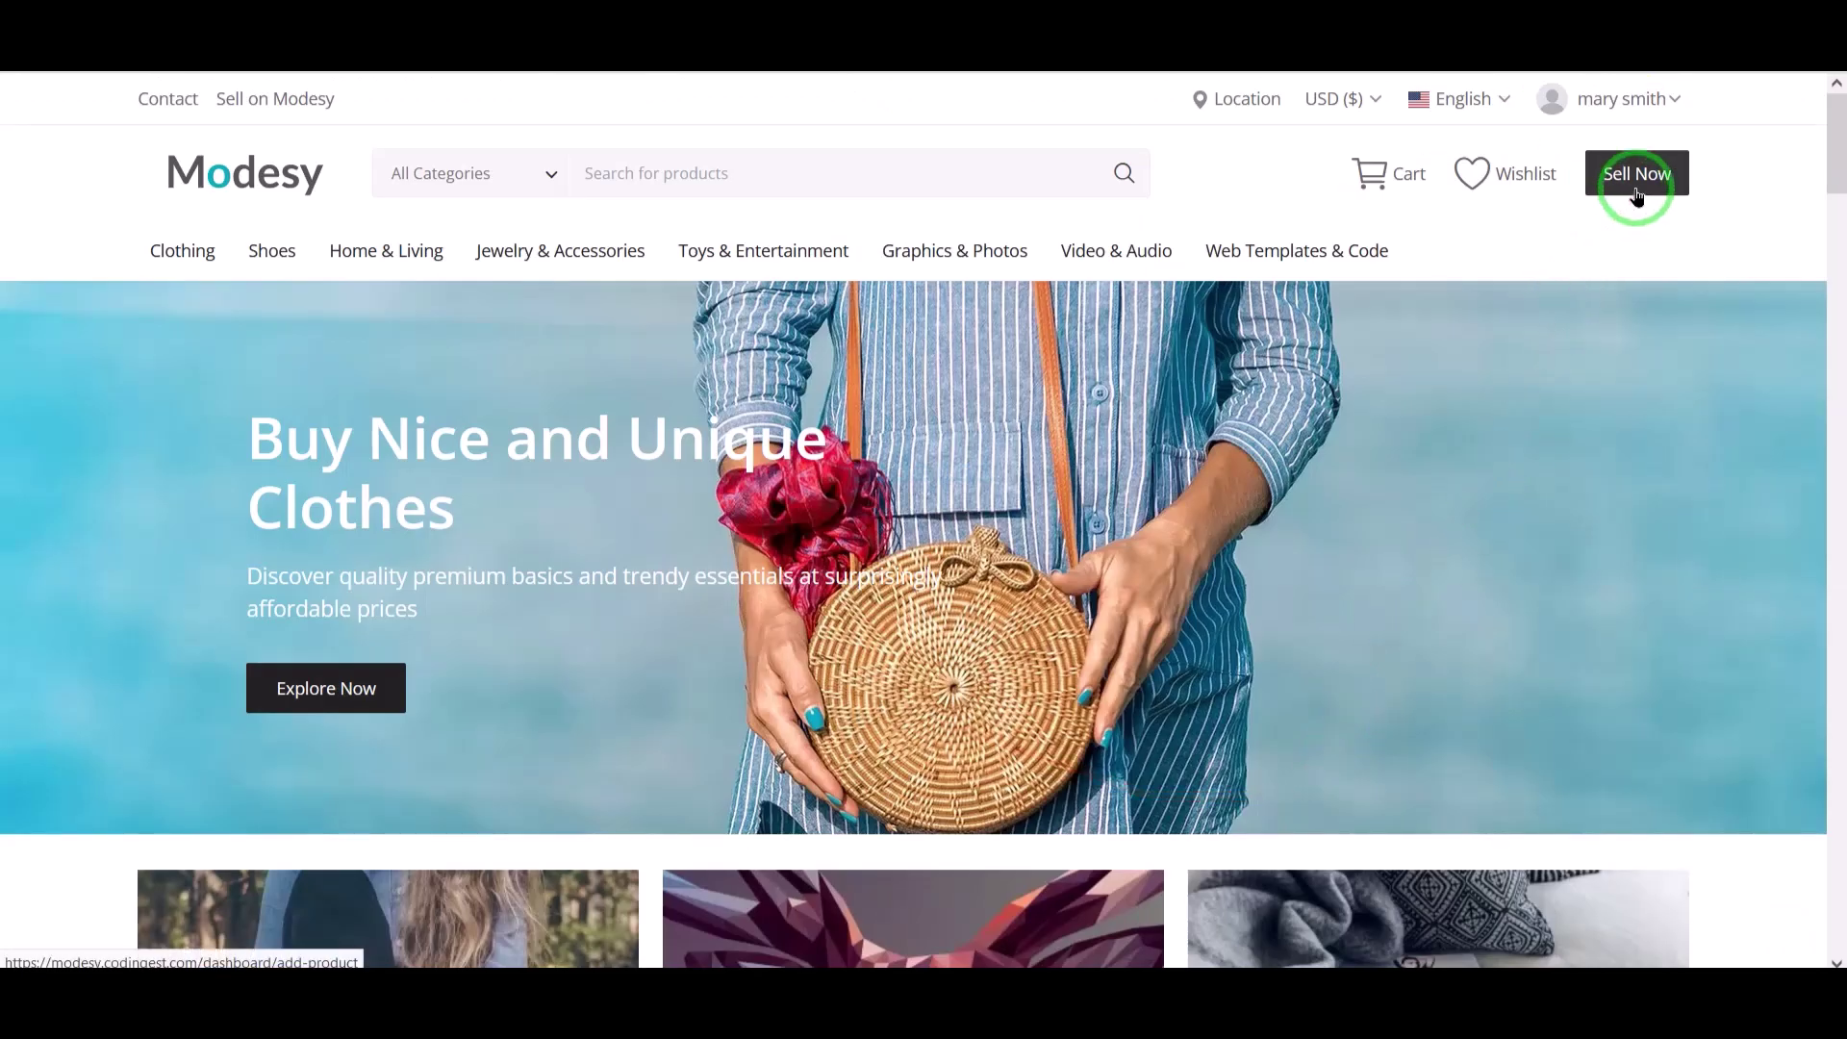
Start selling as a vendor and pick the free Start membership plan
{"action": "left_click", "coordinate": [1636, 183]}
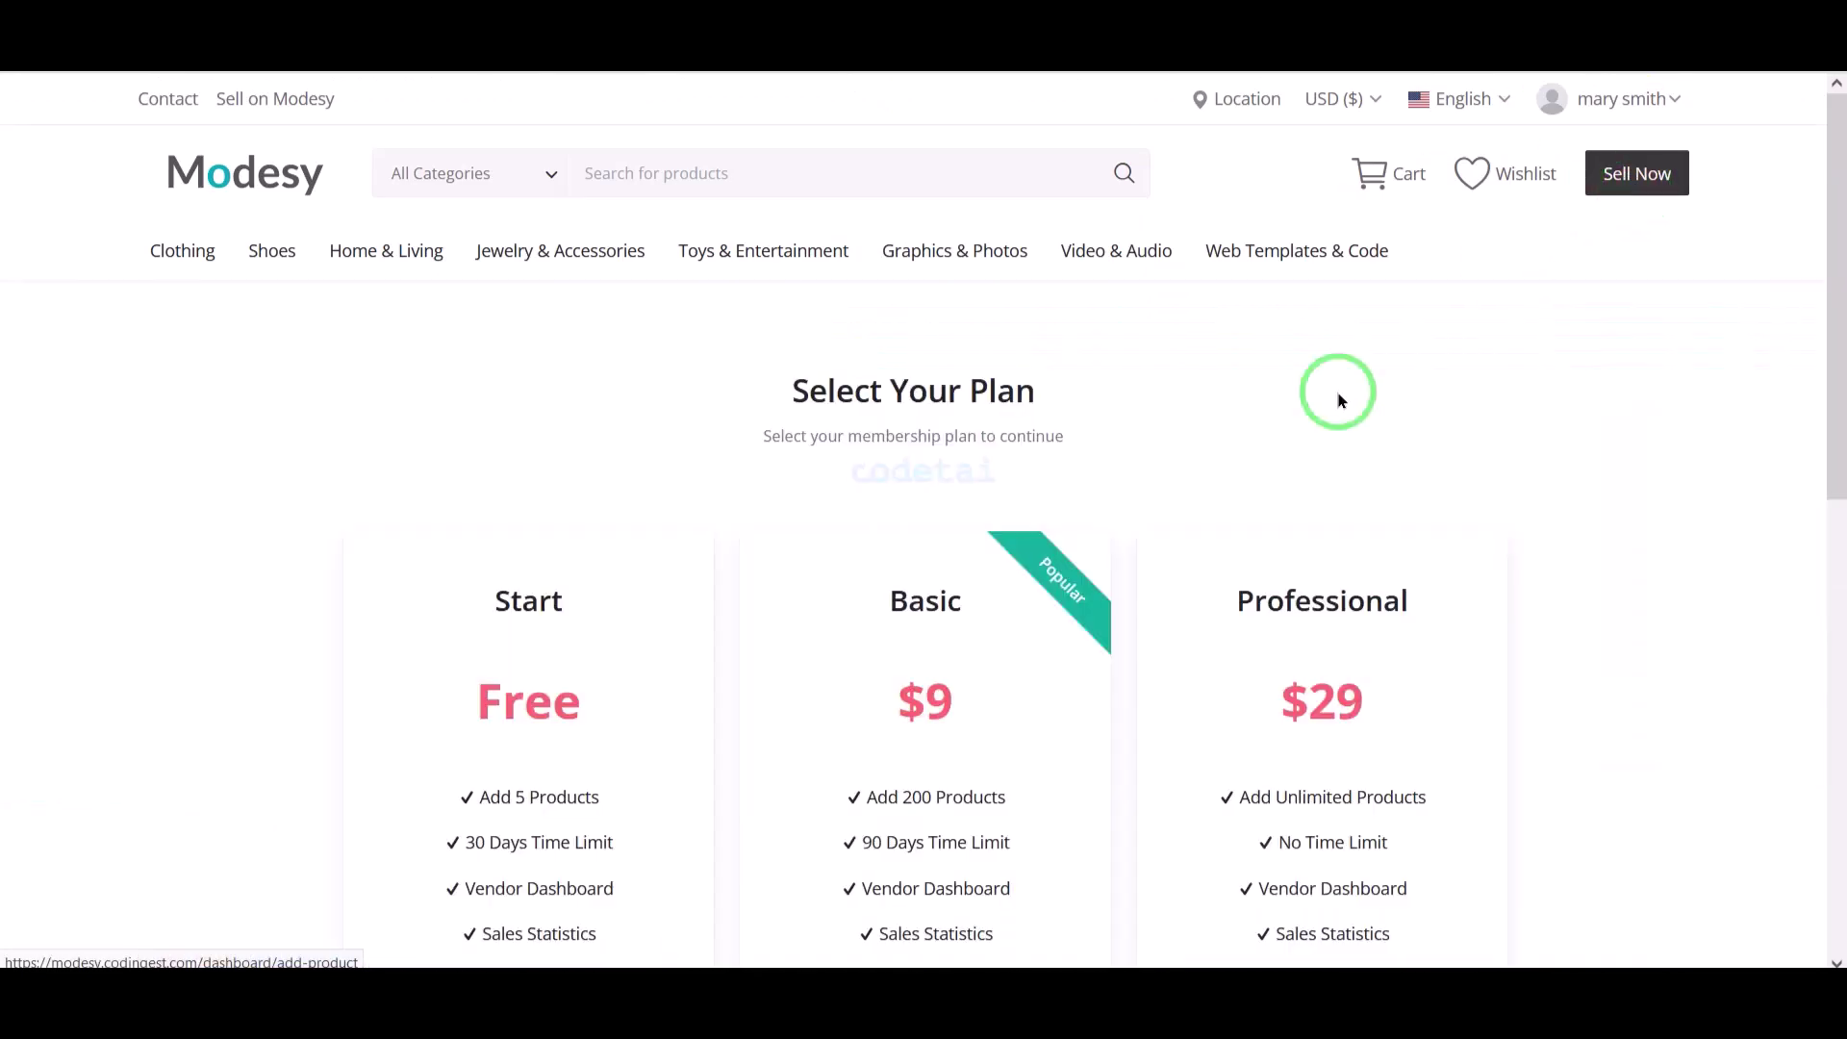
{"action": "scroll", "coordinate": [766, 886], "scroll_direction": "down", "scroll_amount": 3}
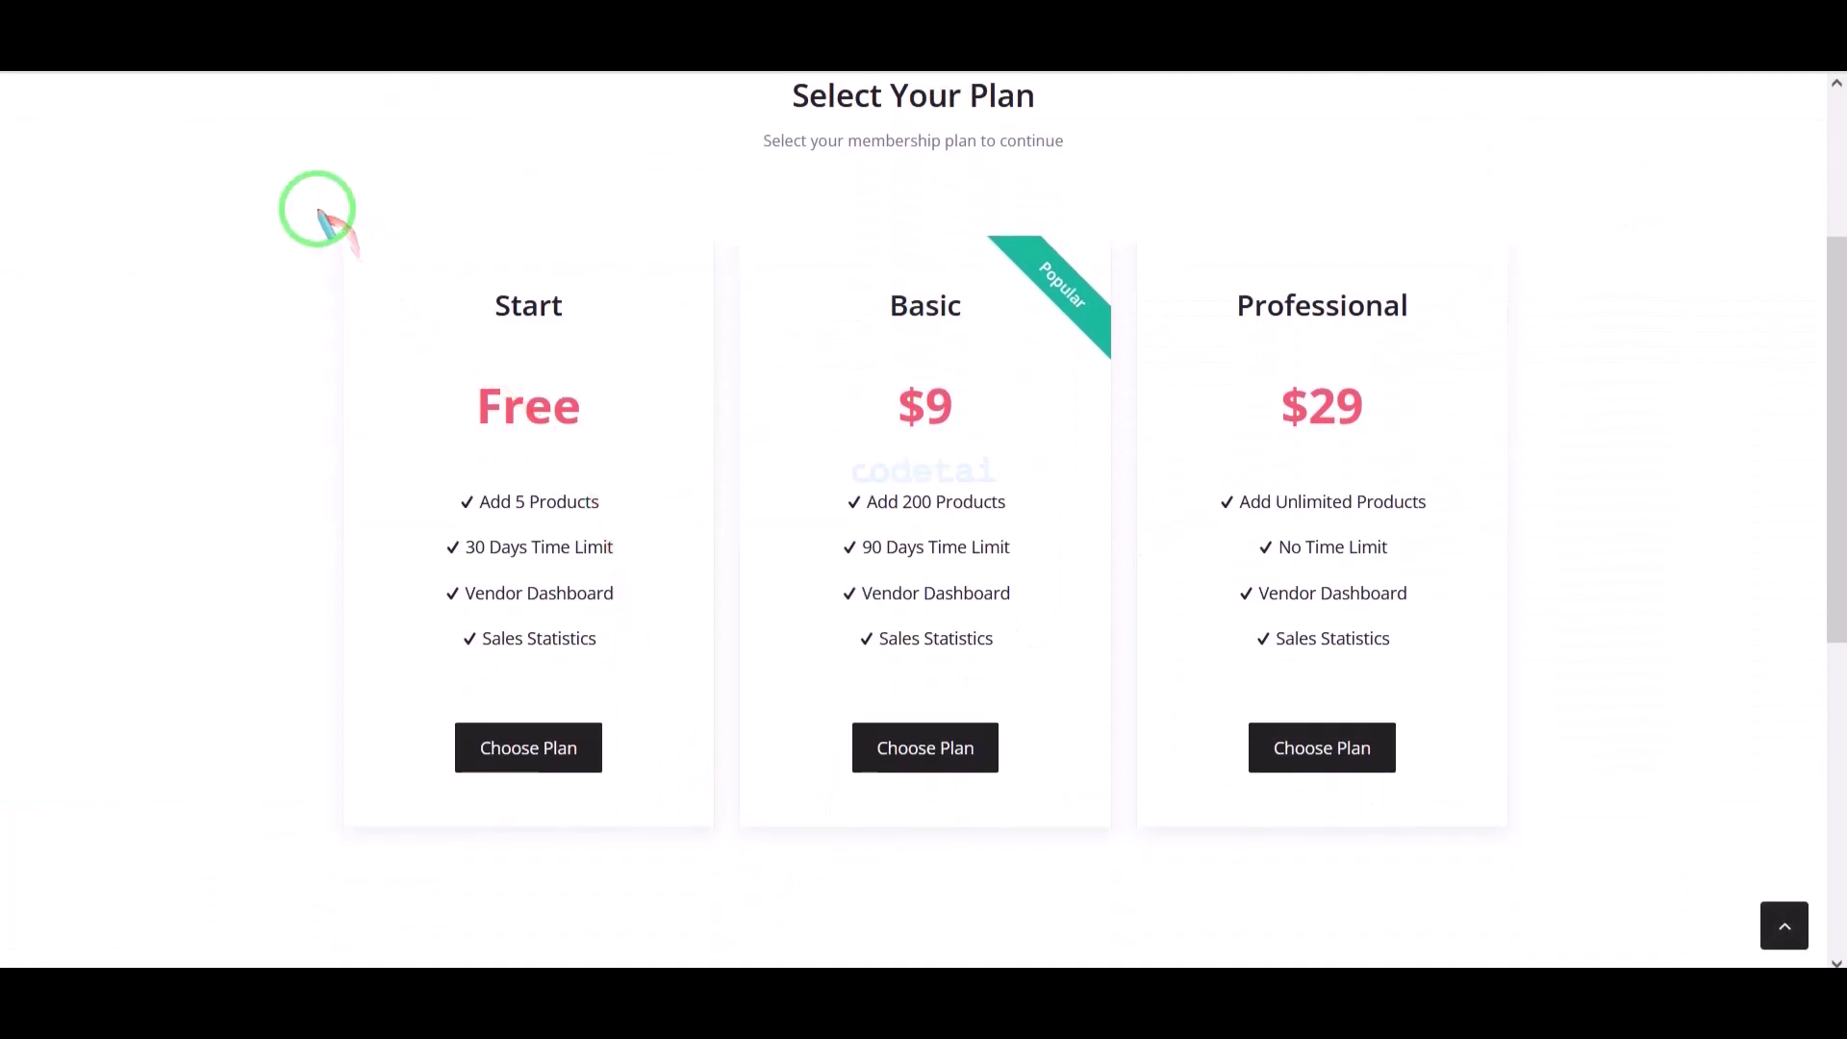
{"action": "mouse_move", "coordinate": [314, 197]}
{"action": "left_mouse_down"}
{"action": "mouse_move", "coordinate": [1467, 837]}
{"action": "mouse_move", "coordinate": [1537, 850]}
{"action": "left_mouse_up"}
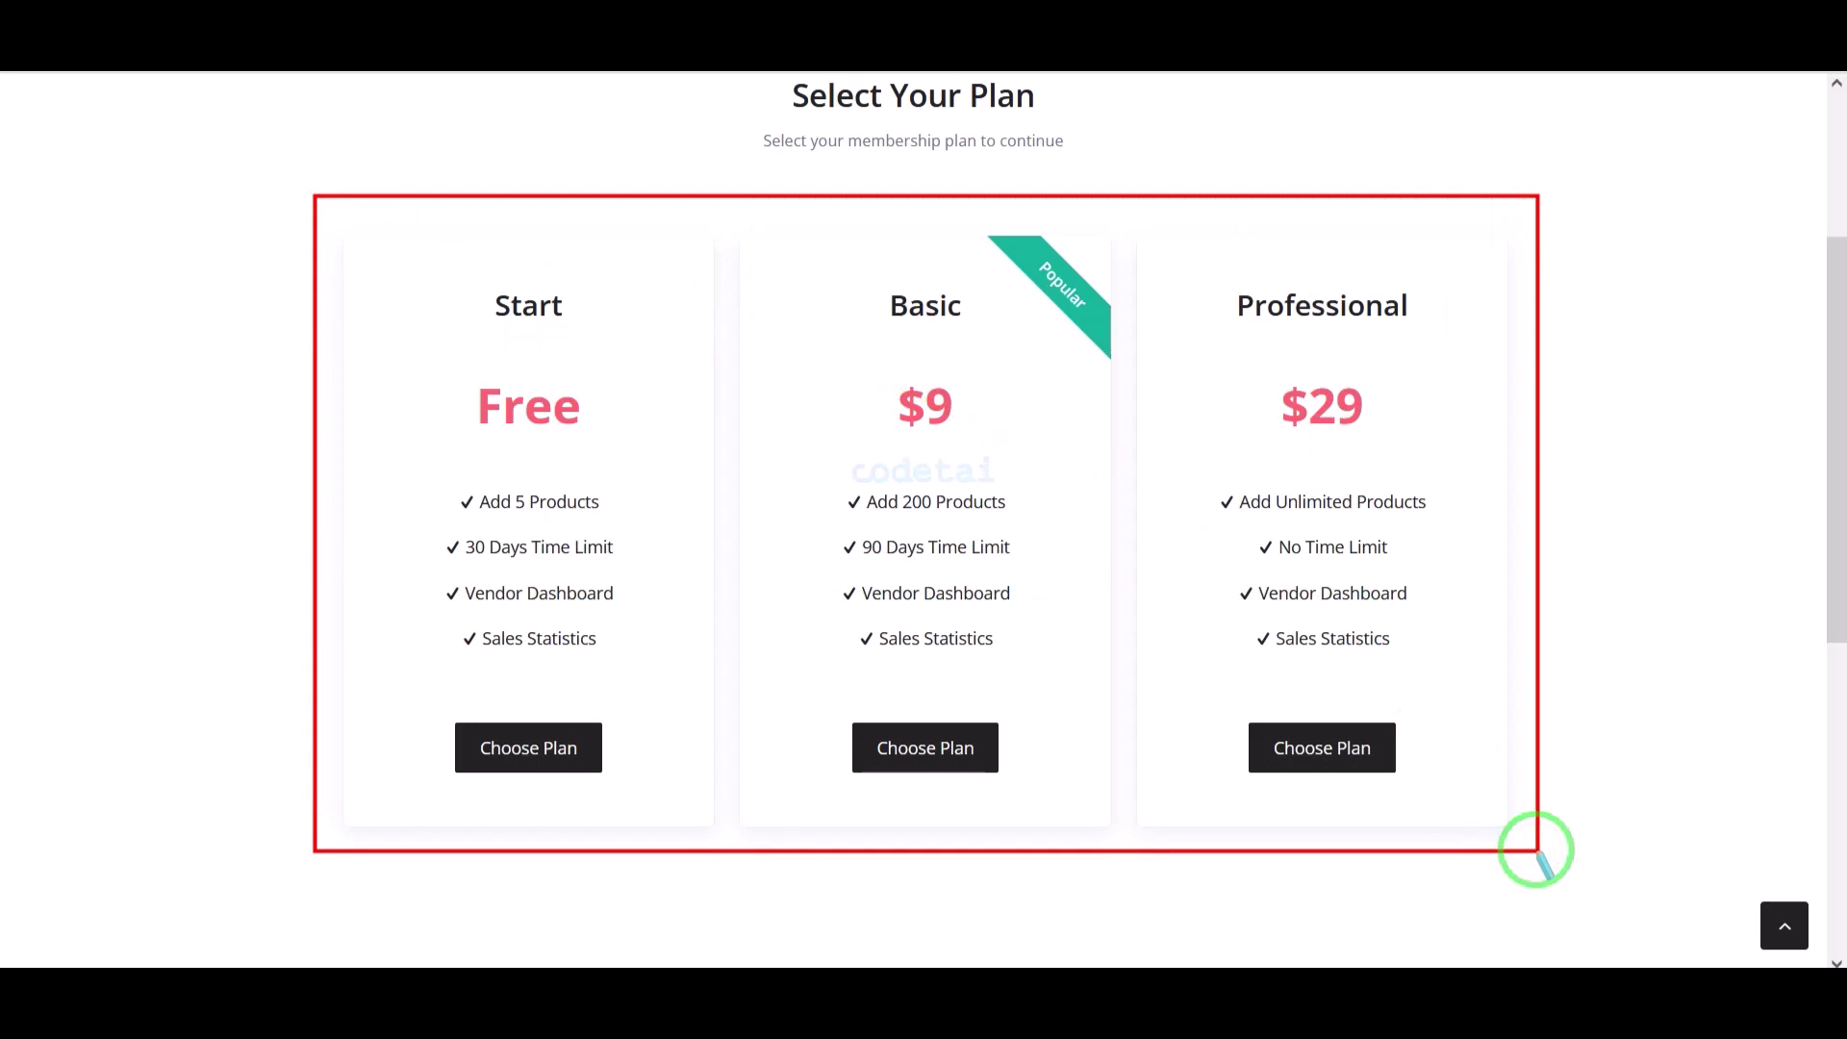
{"action": "left_click", "coordinate": [806, 606]}
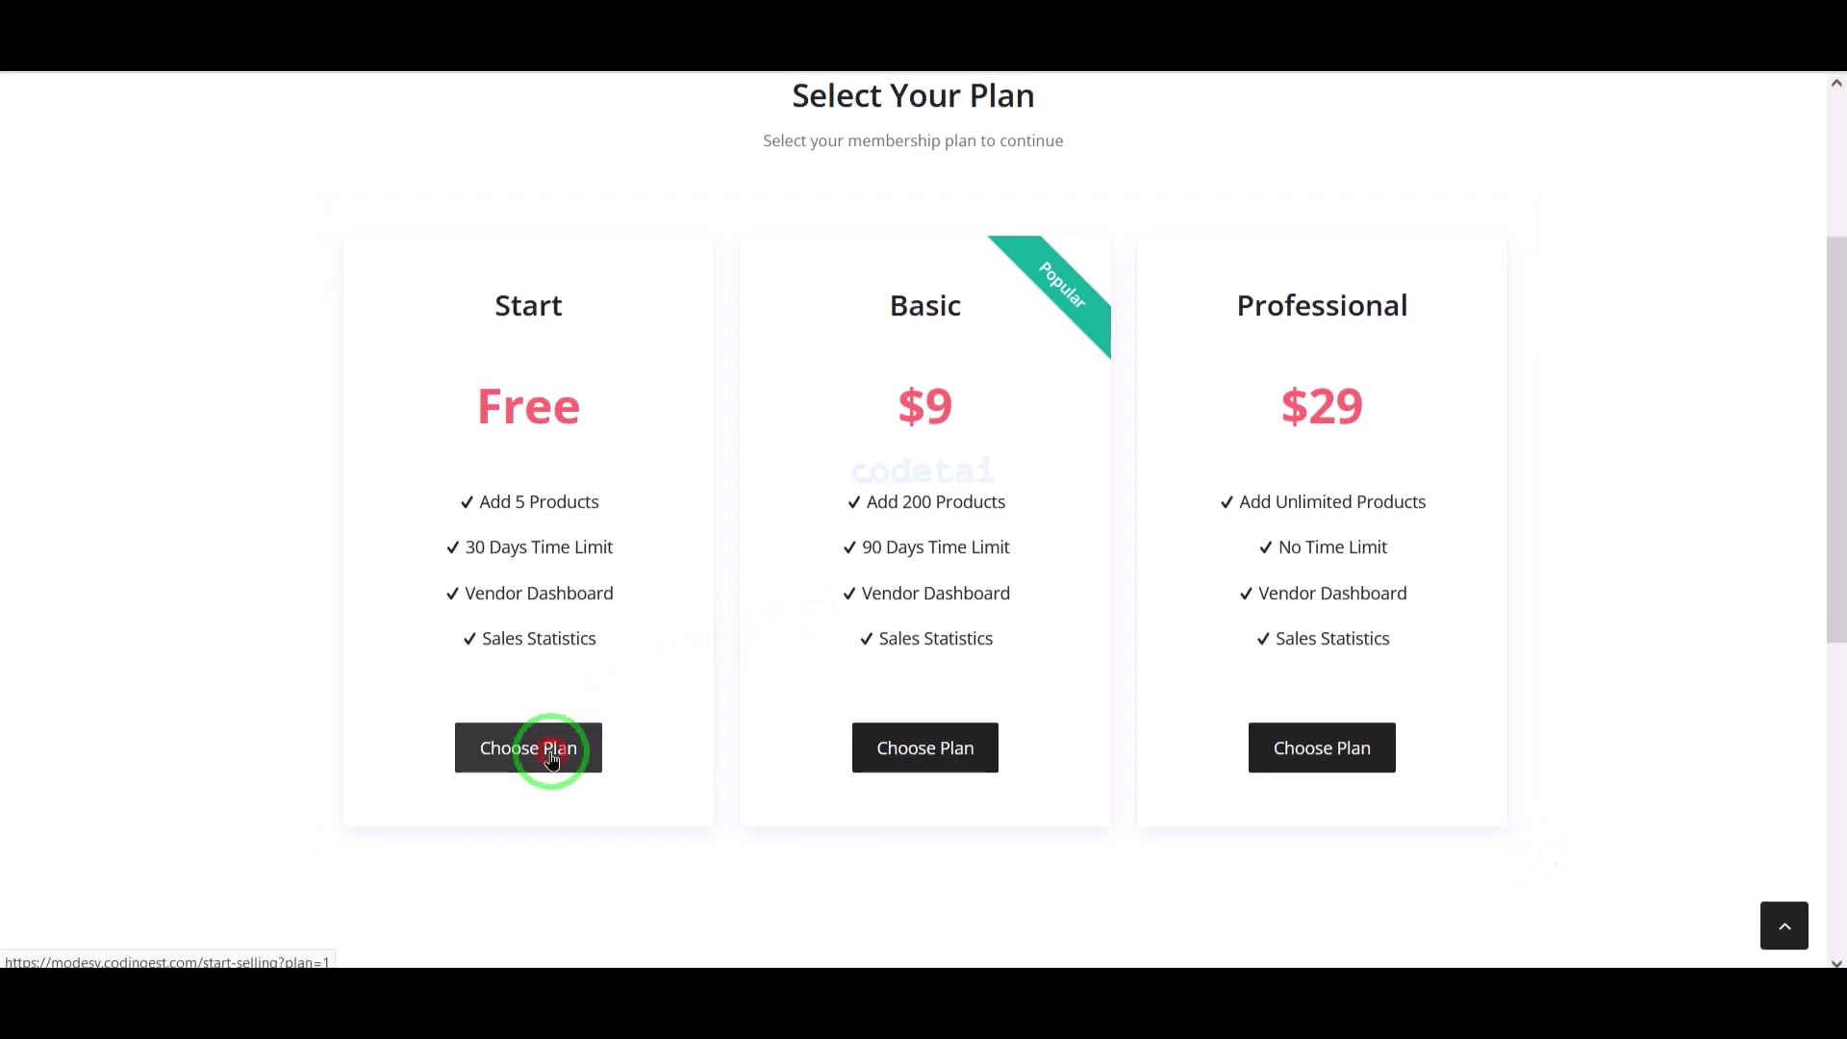
Switch the new product's type from physical to a digital download
{"action": "scroll", "coordinate": [1307, 466], "scroll_direction": "down", "scroll_amount": 5}
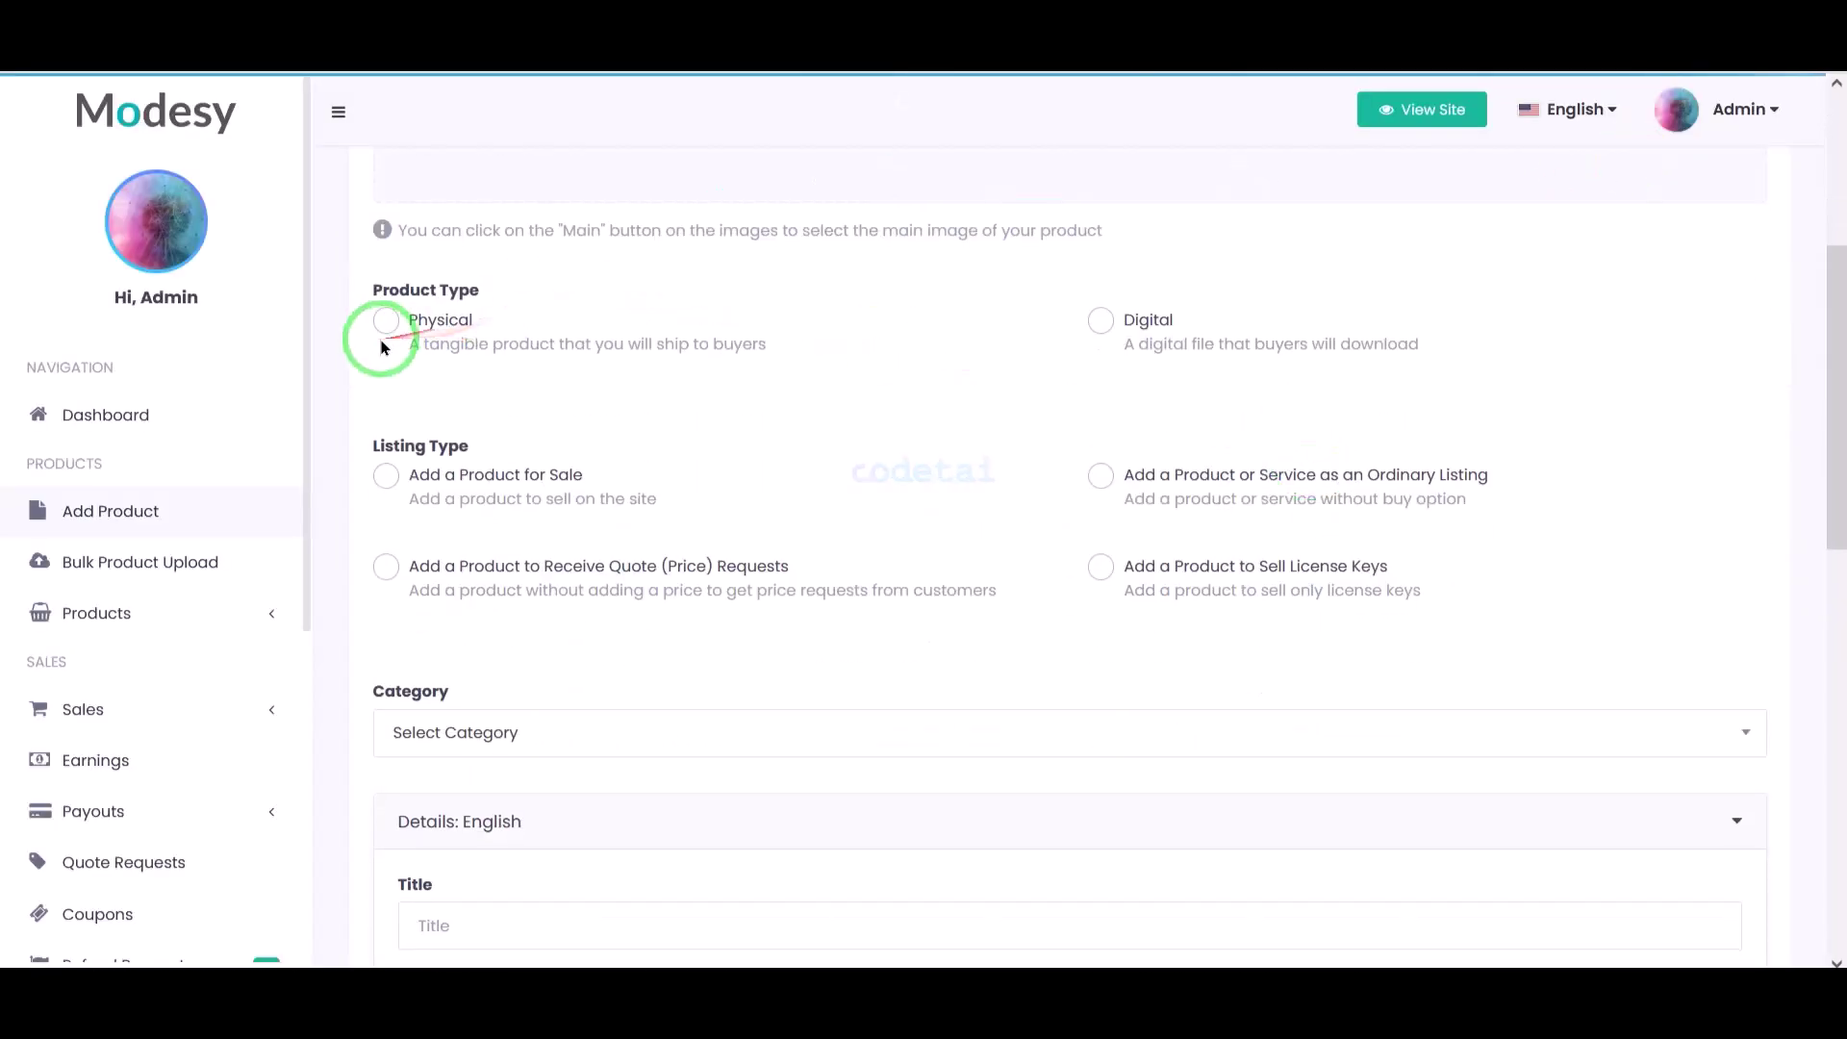
{"action": "left_click", "coordinate": [383, 324]}
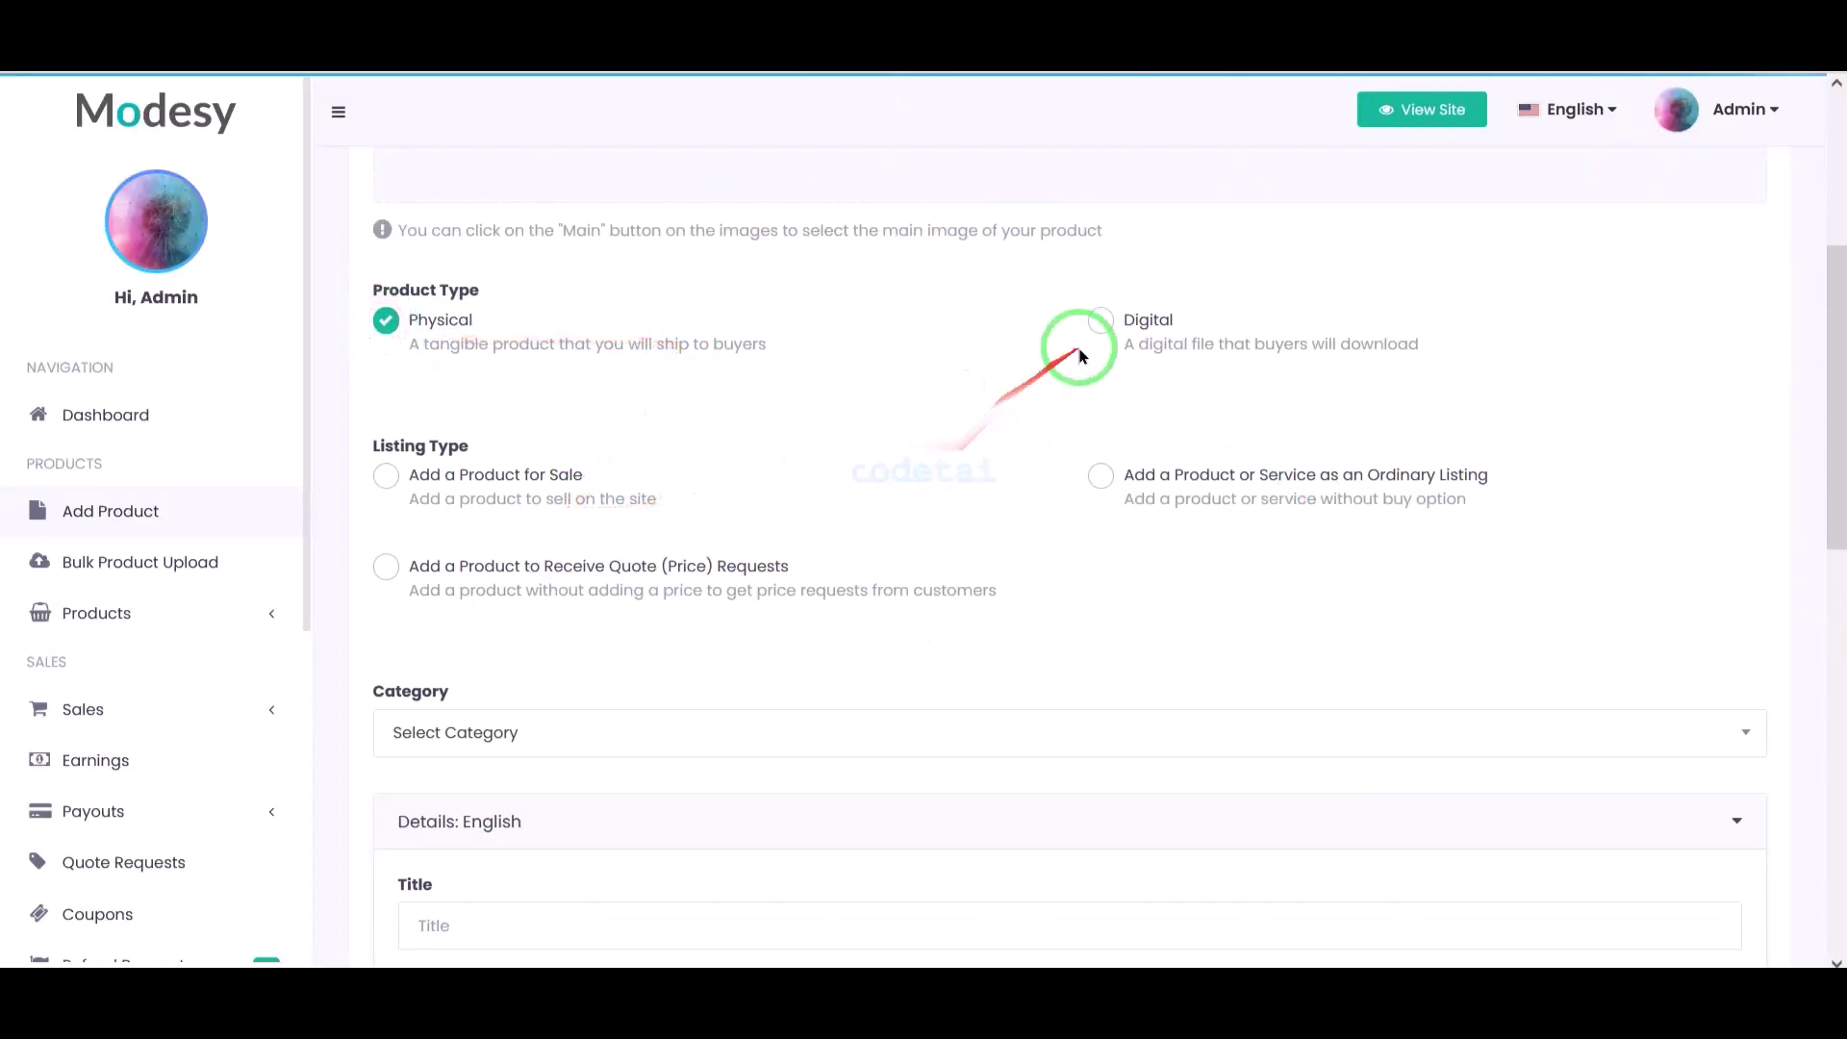
{"action": "left_click", "coordinate": [1106, 334]}
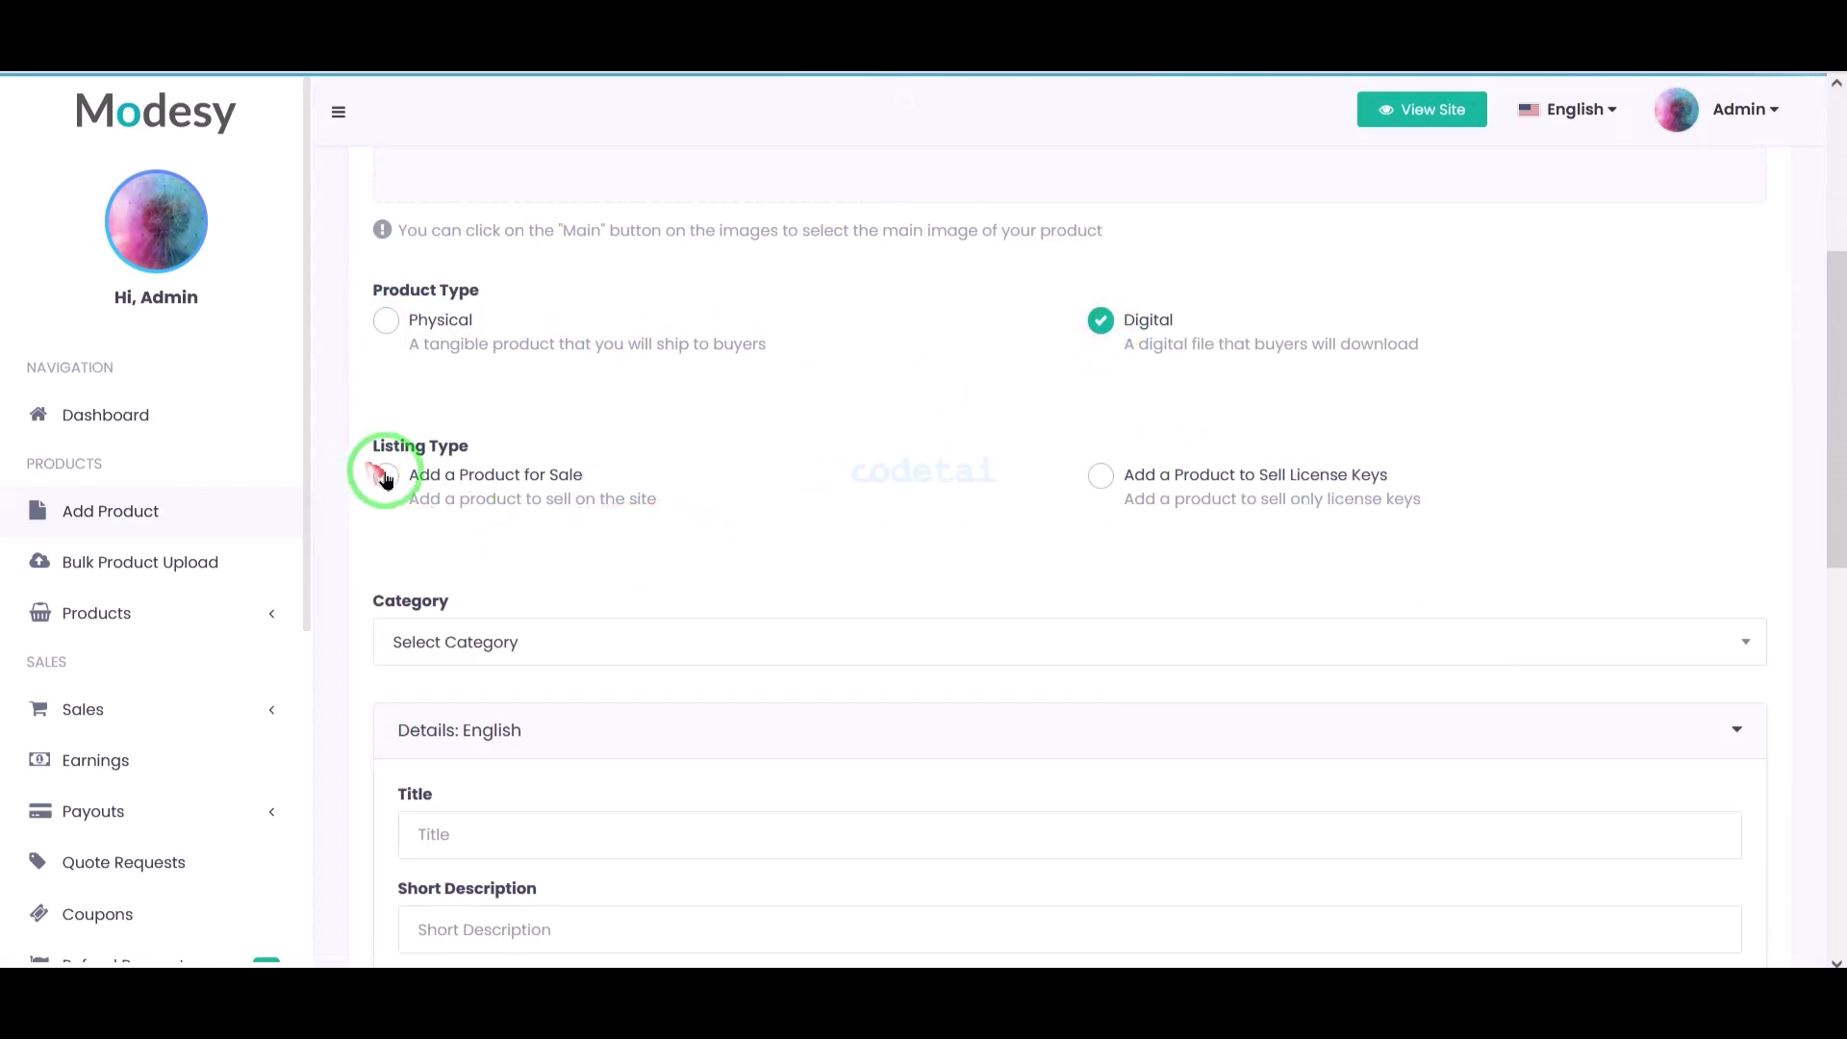
{"action": "scroll", "coordinate": [529, 582], "scroll_direction": "down", "scroll_amount": 5}
Set the product category to Shoes and expand the optional Arabic details section
{"action": "left_click", "coordinate": [689, 197]}
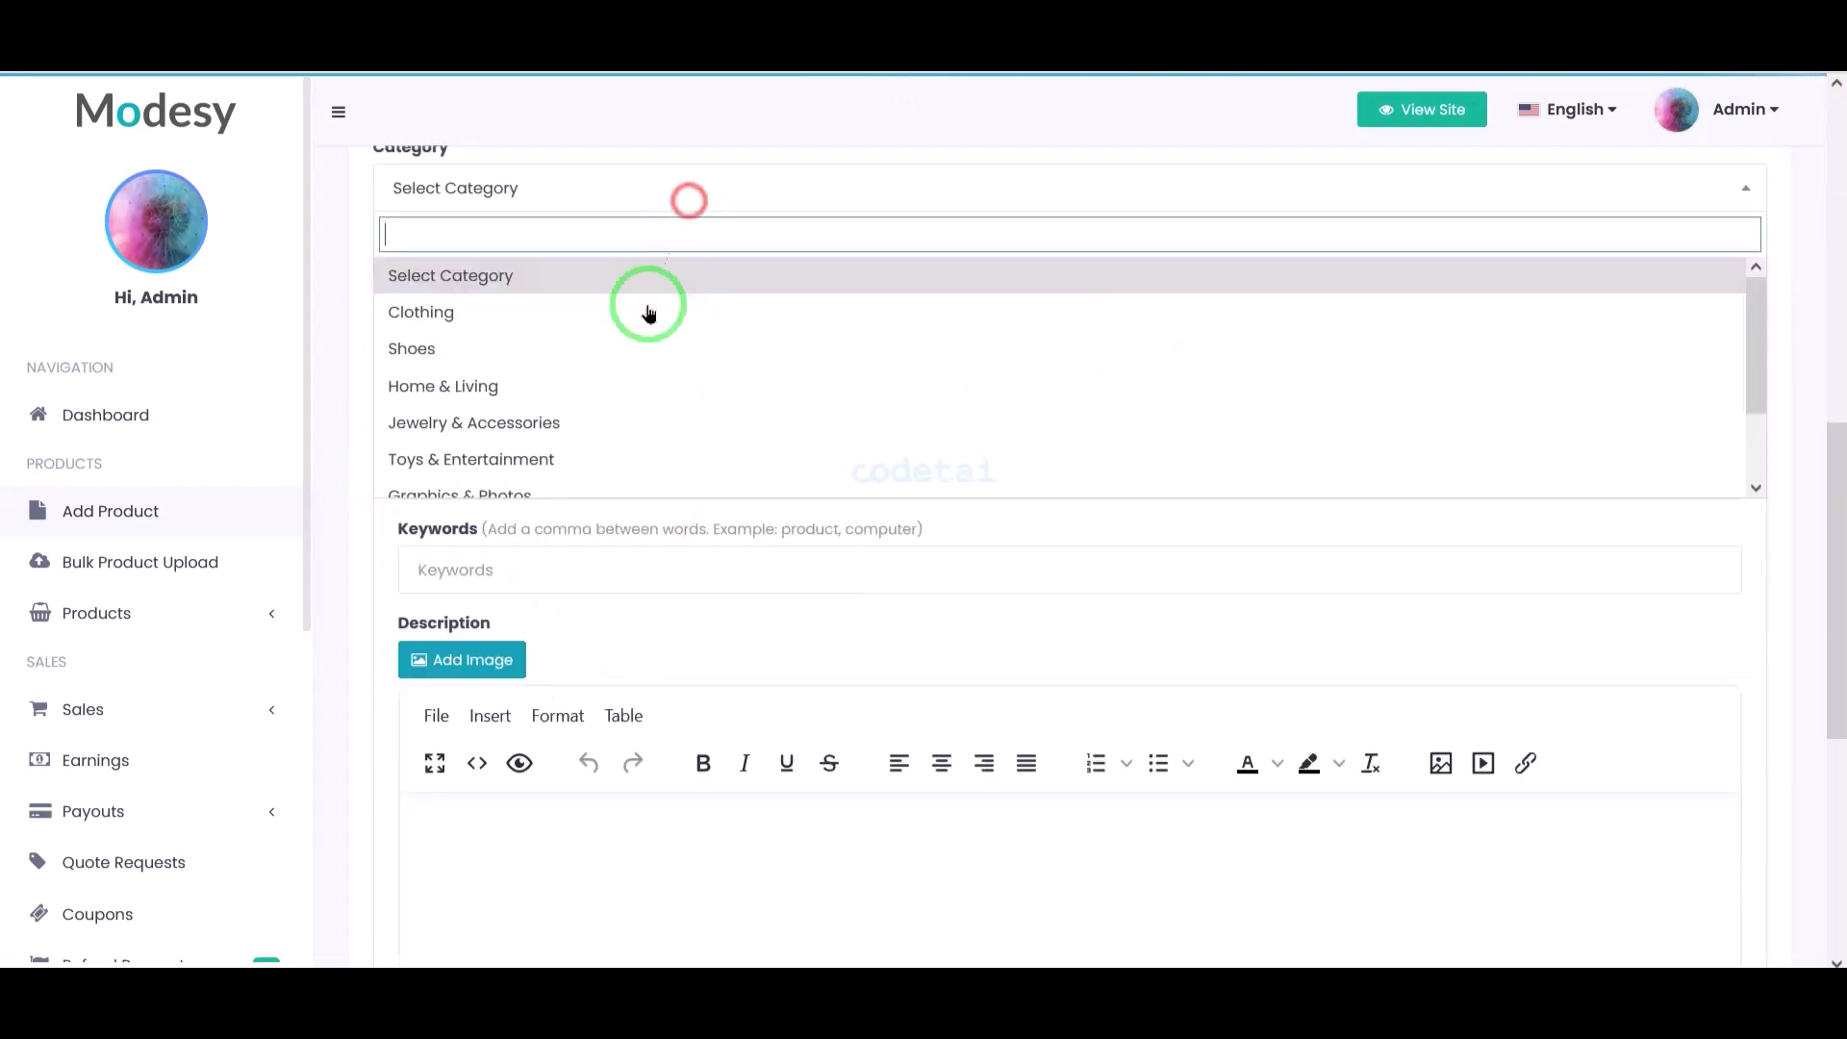
{"action": "left_click", "coordinate": [631, 342]}
{"action": "scroll", "coordinate": [597, 570], "scroll_direction": "down", "scroll_amount": 2}
{"action": "scroll", "coordinate": [597, 570], "scroll_direction": "down", "scroll_amount": 5}
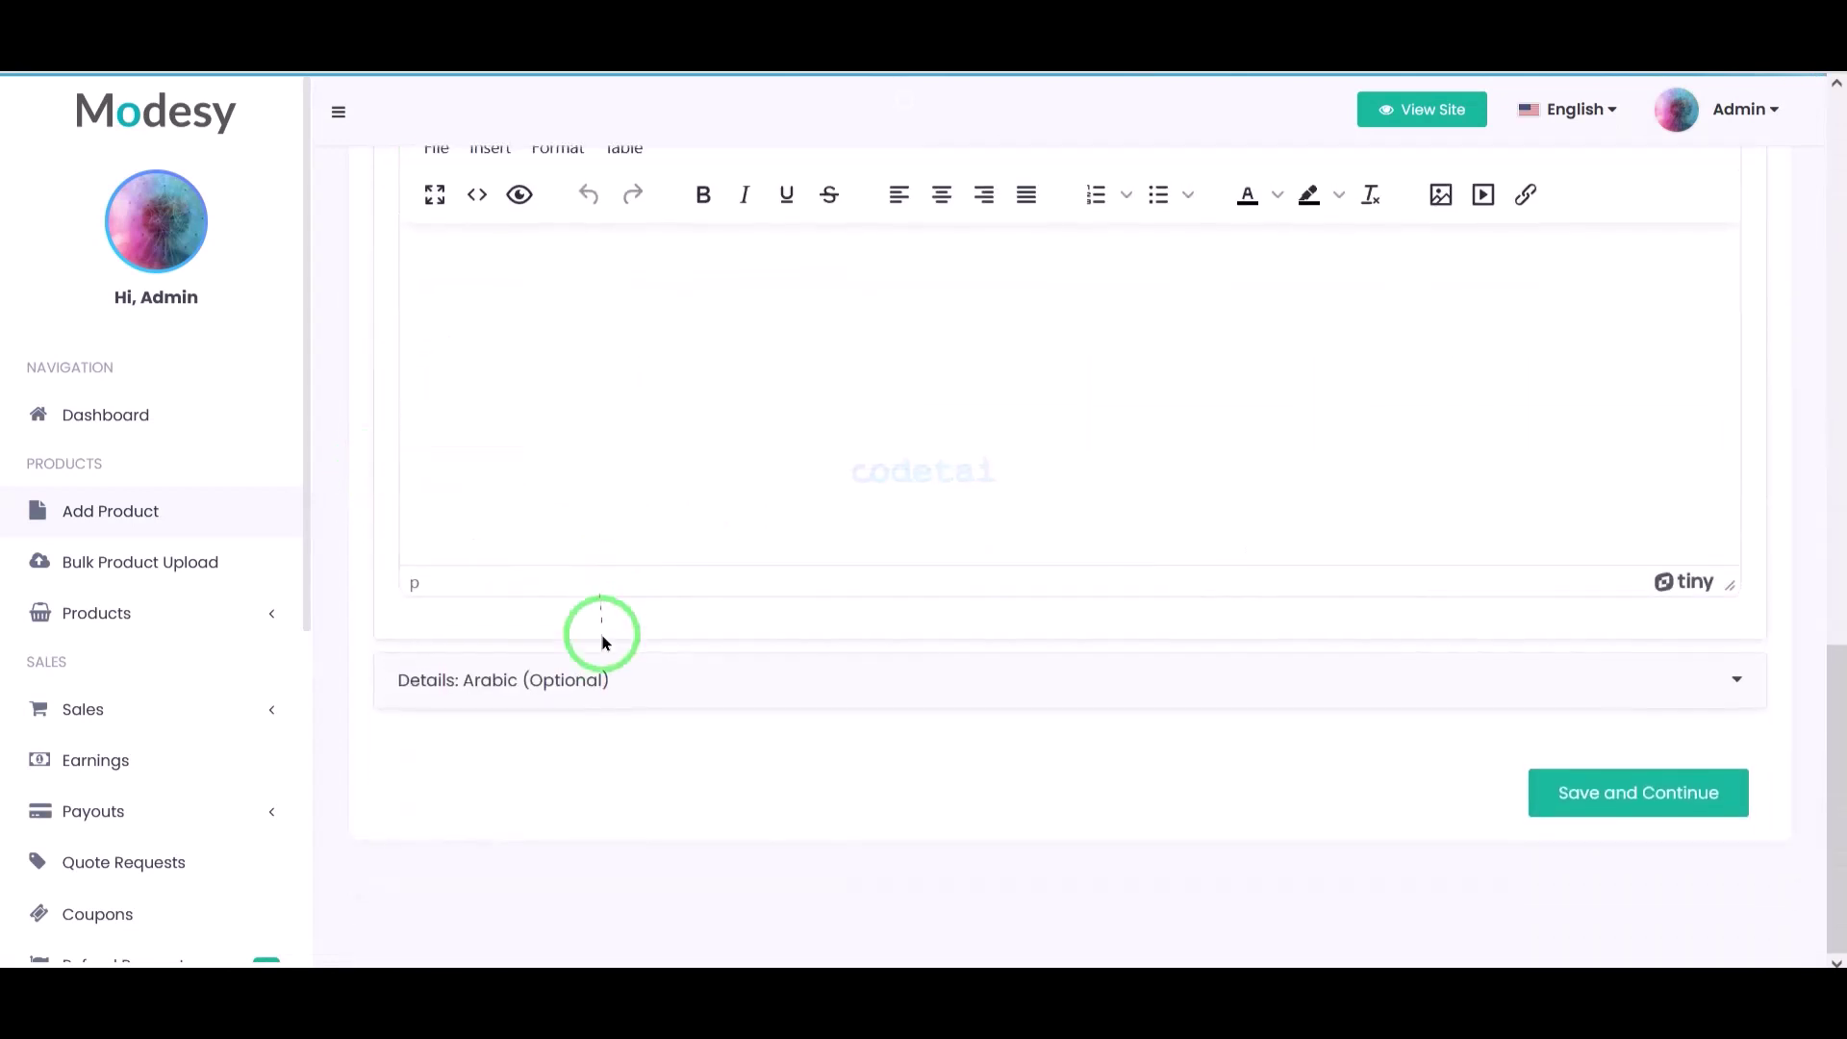
{"action": "left_click", "coordinate": [601, 681]}
{"action": "scroll", "coordinate": [601, 680], "scroll_direction": "down", "scroll_amount": 8}
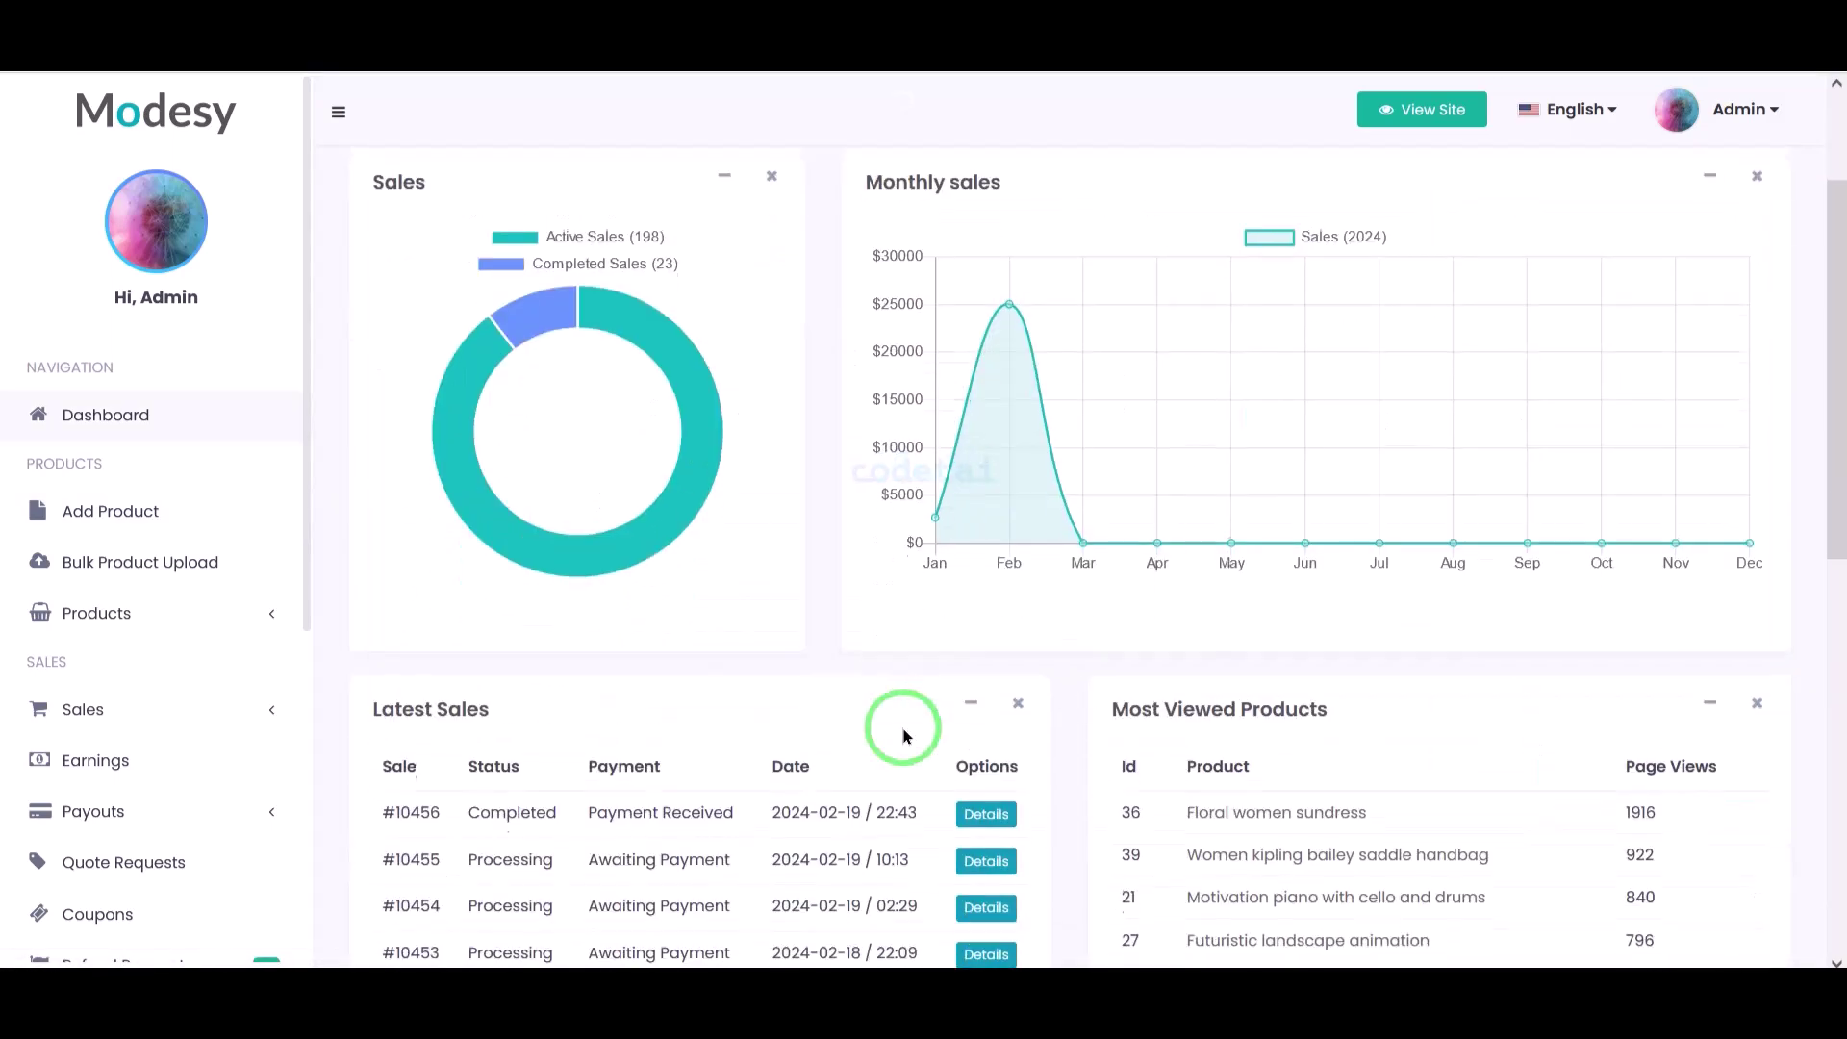
{"action": "scroll", "coordinate": [902, 731], "scroll_direction": "down", "scroll_amount": 10}
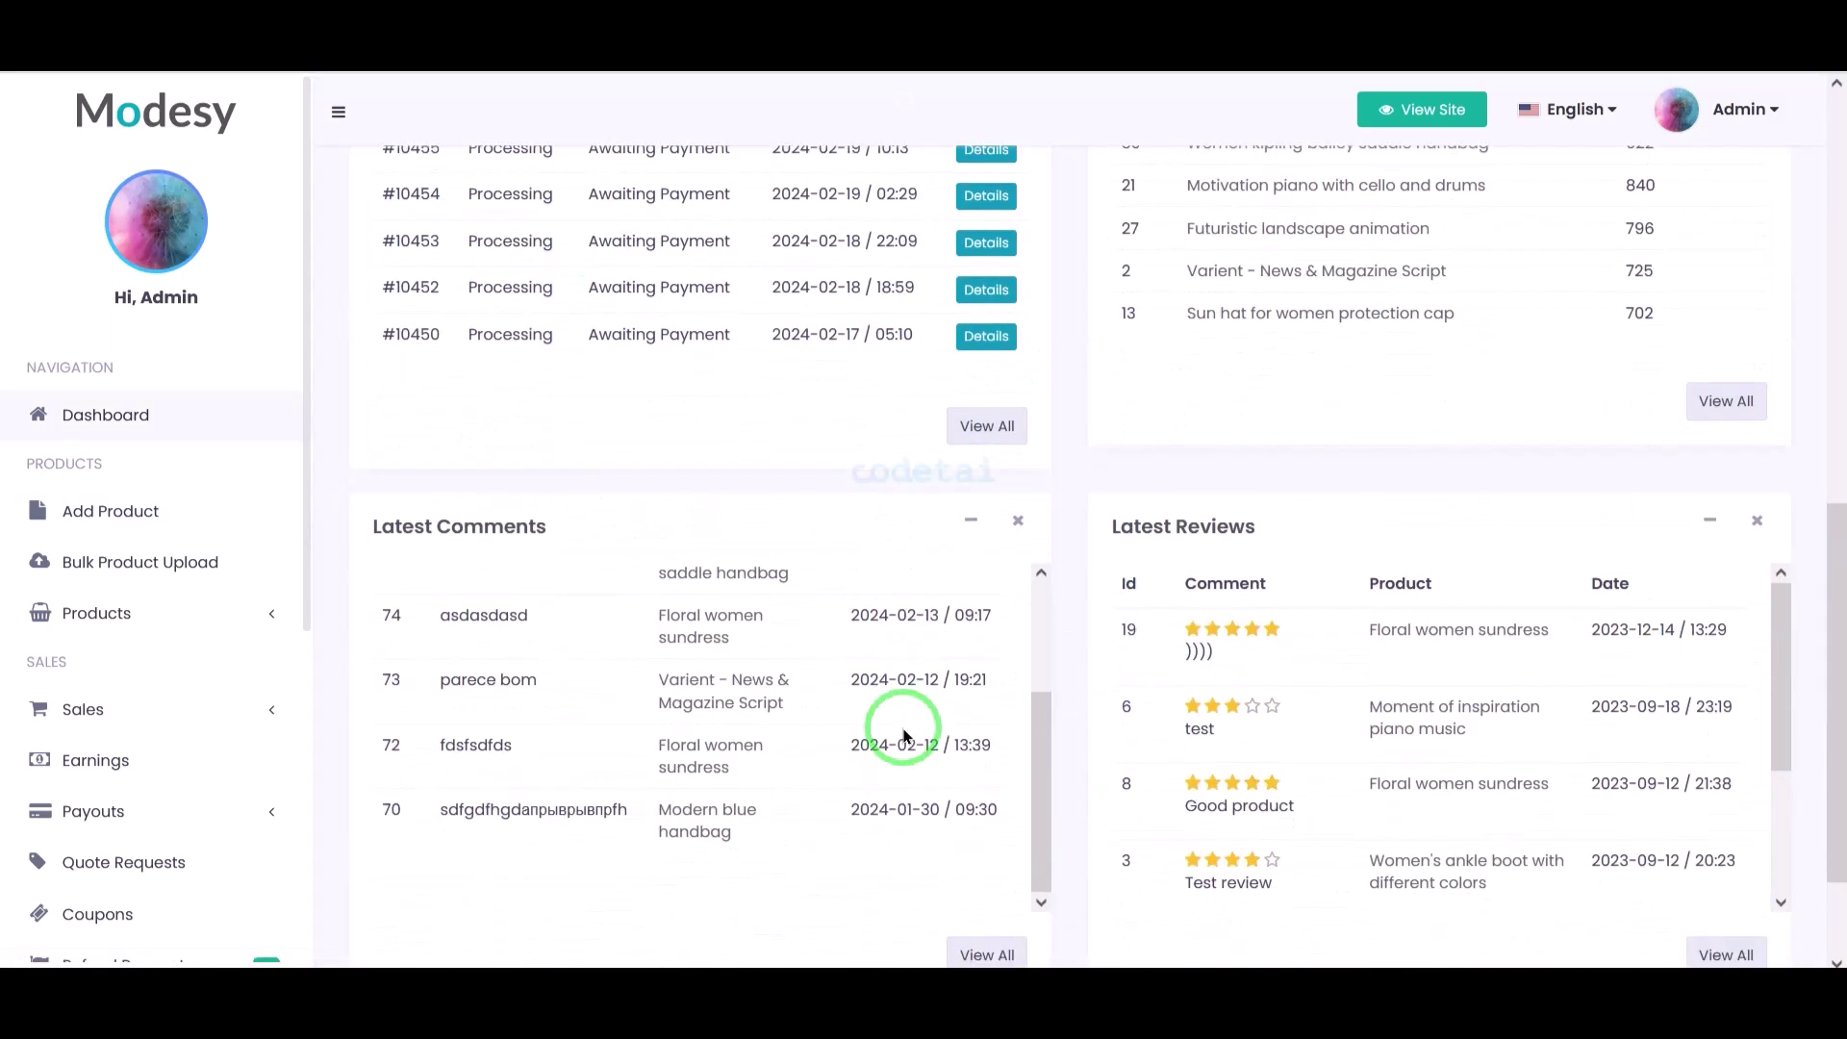
{"action": "scroll", "coordinate": [1472, 621], "scroll_direction": "up", "scroll_amount": 10}
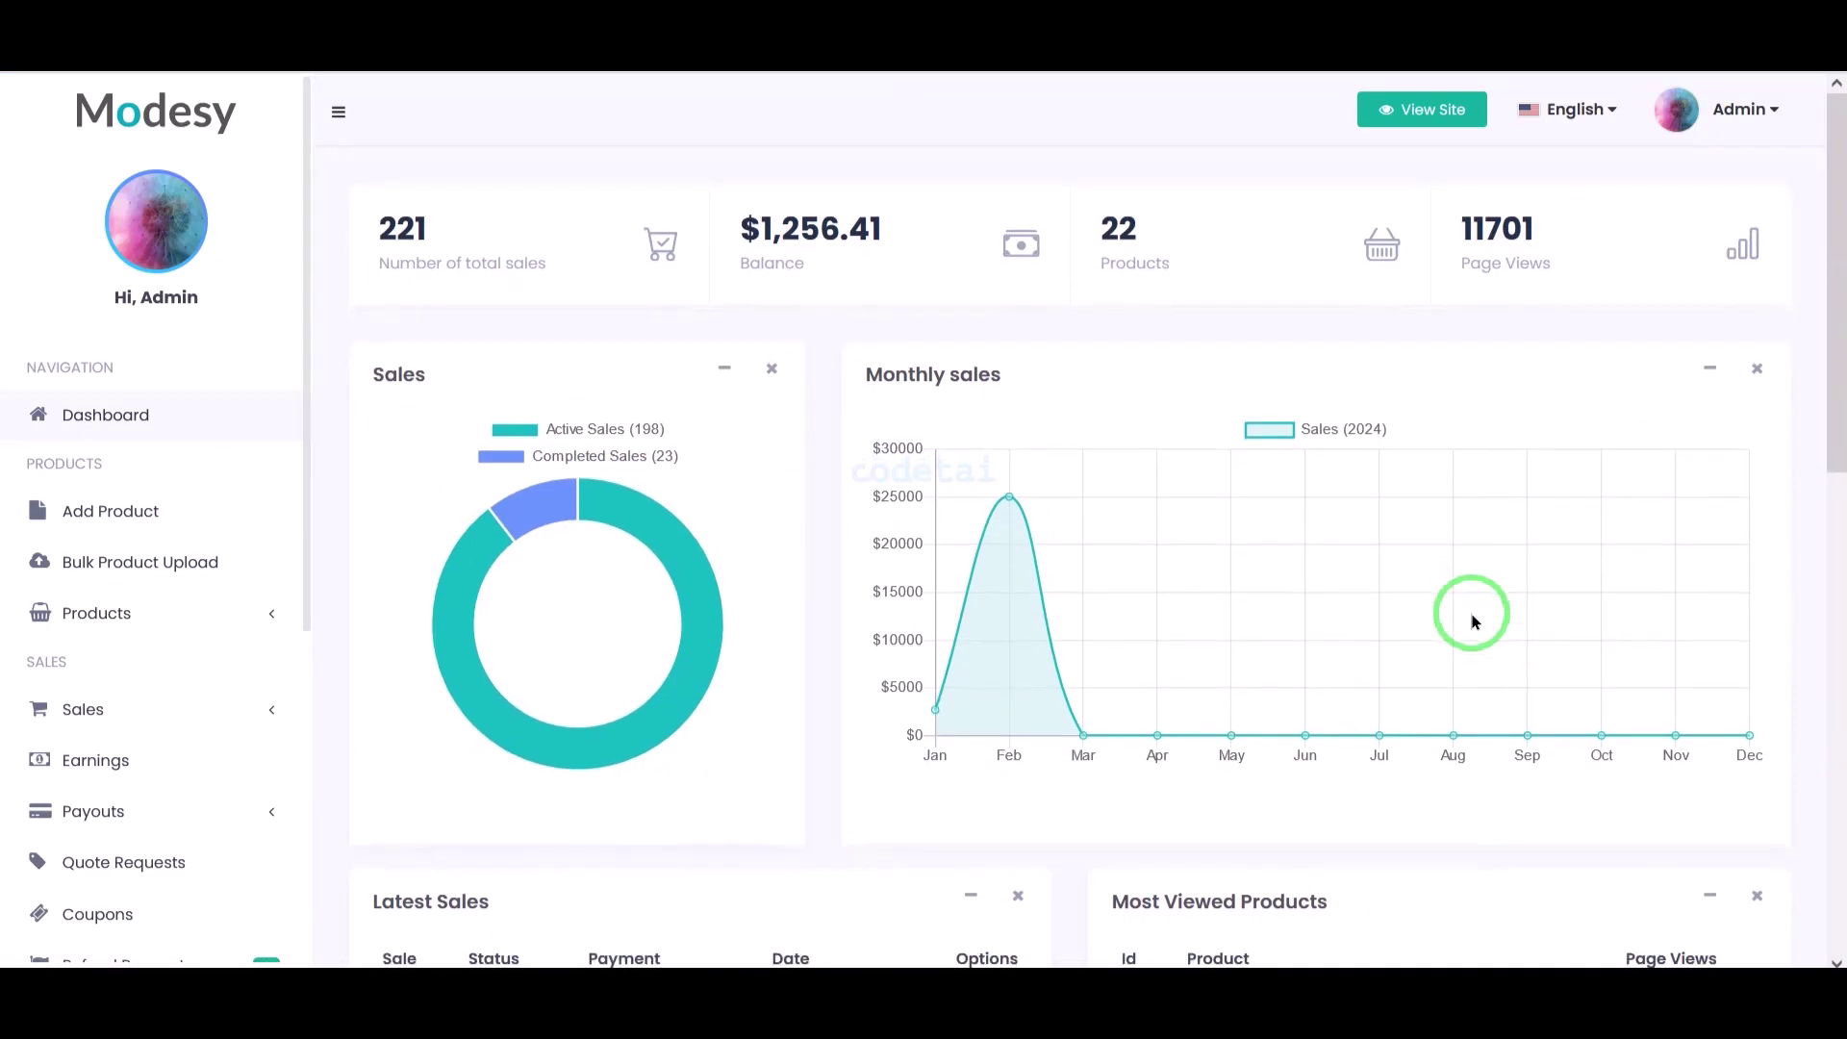
{"action": "left_click_drag", "start_coordinate": [331, 164], "coordinate": [1812, 325]}
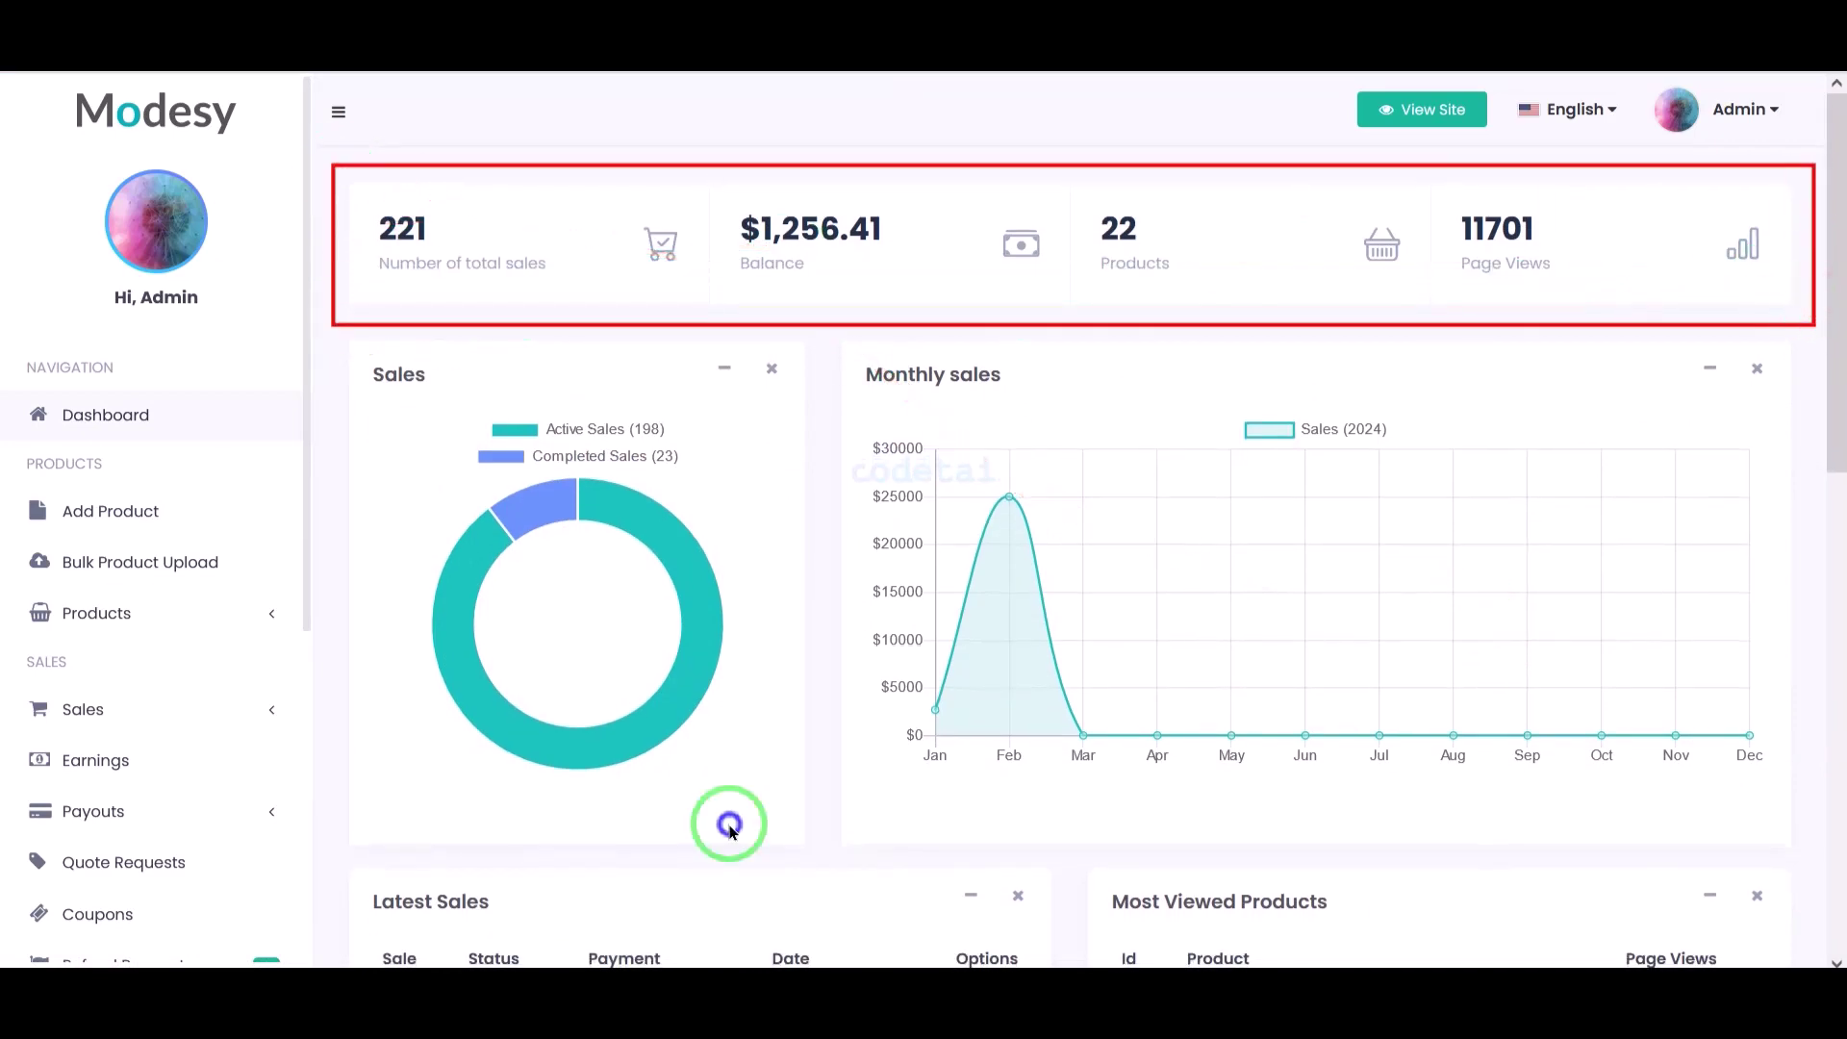
{"action": "scroll", "coordinate": [182, 594], "scroll_direction": "down", "scroll_amount": 4}
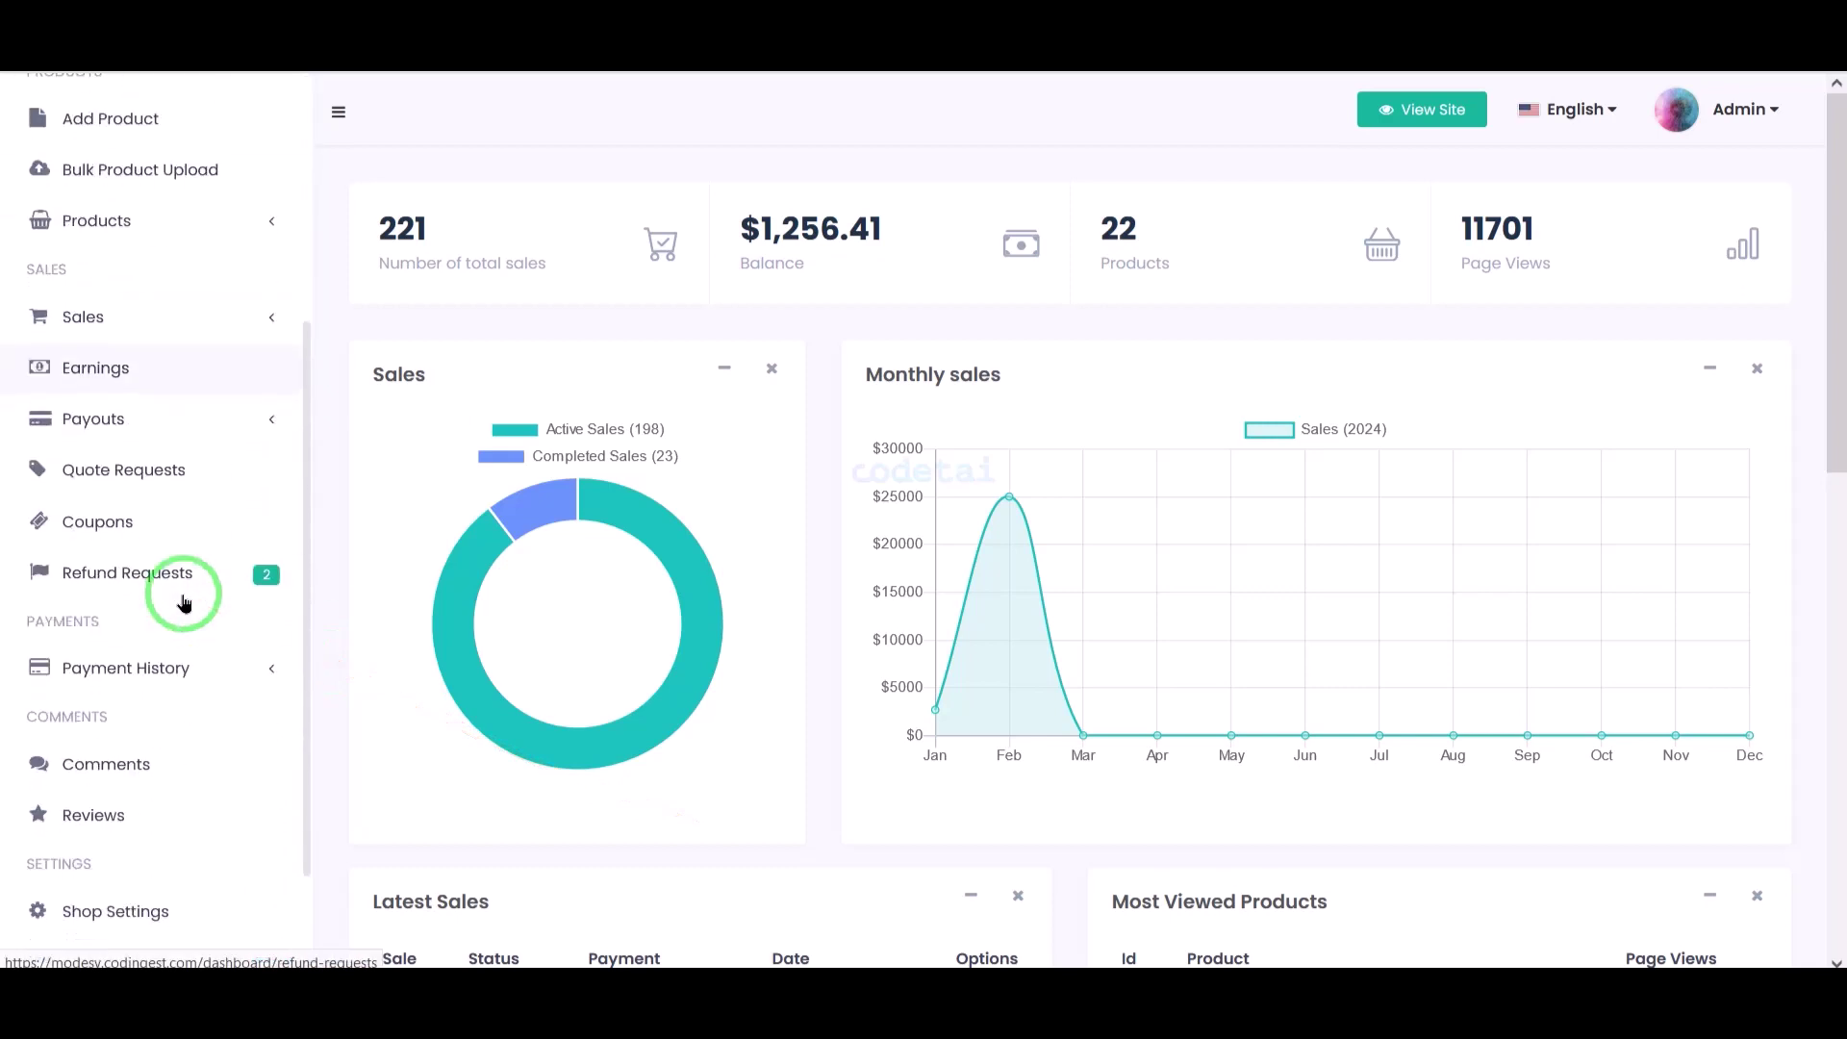
{"action": "scroll", "coordinate": [184, 602], "scroll_direction": "down", "scroll_amount": 2}
{"action": "left_click", "coordinate": [201, 191]}
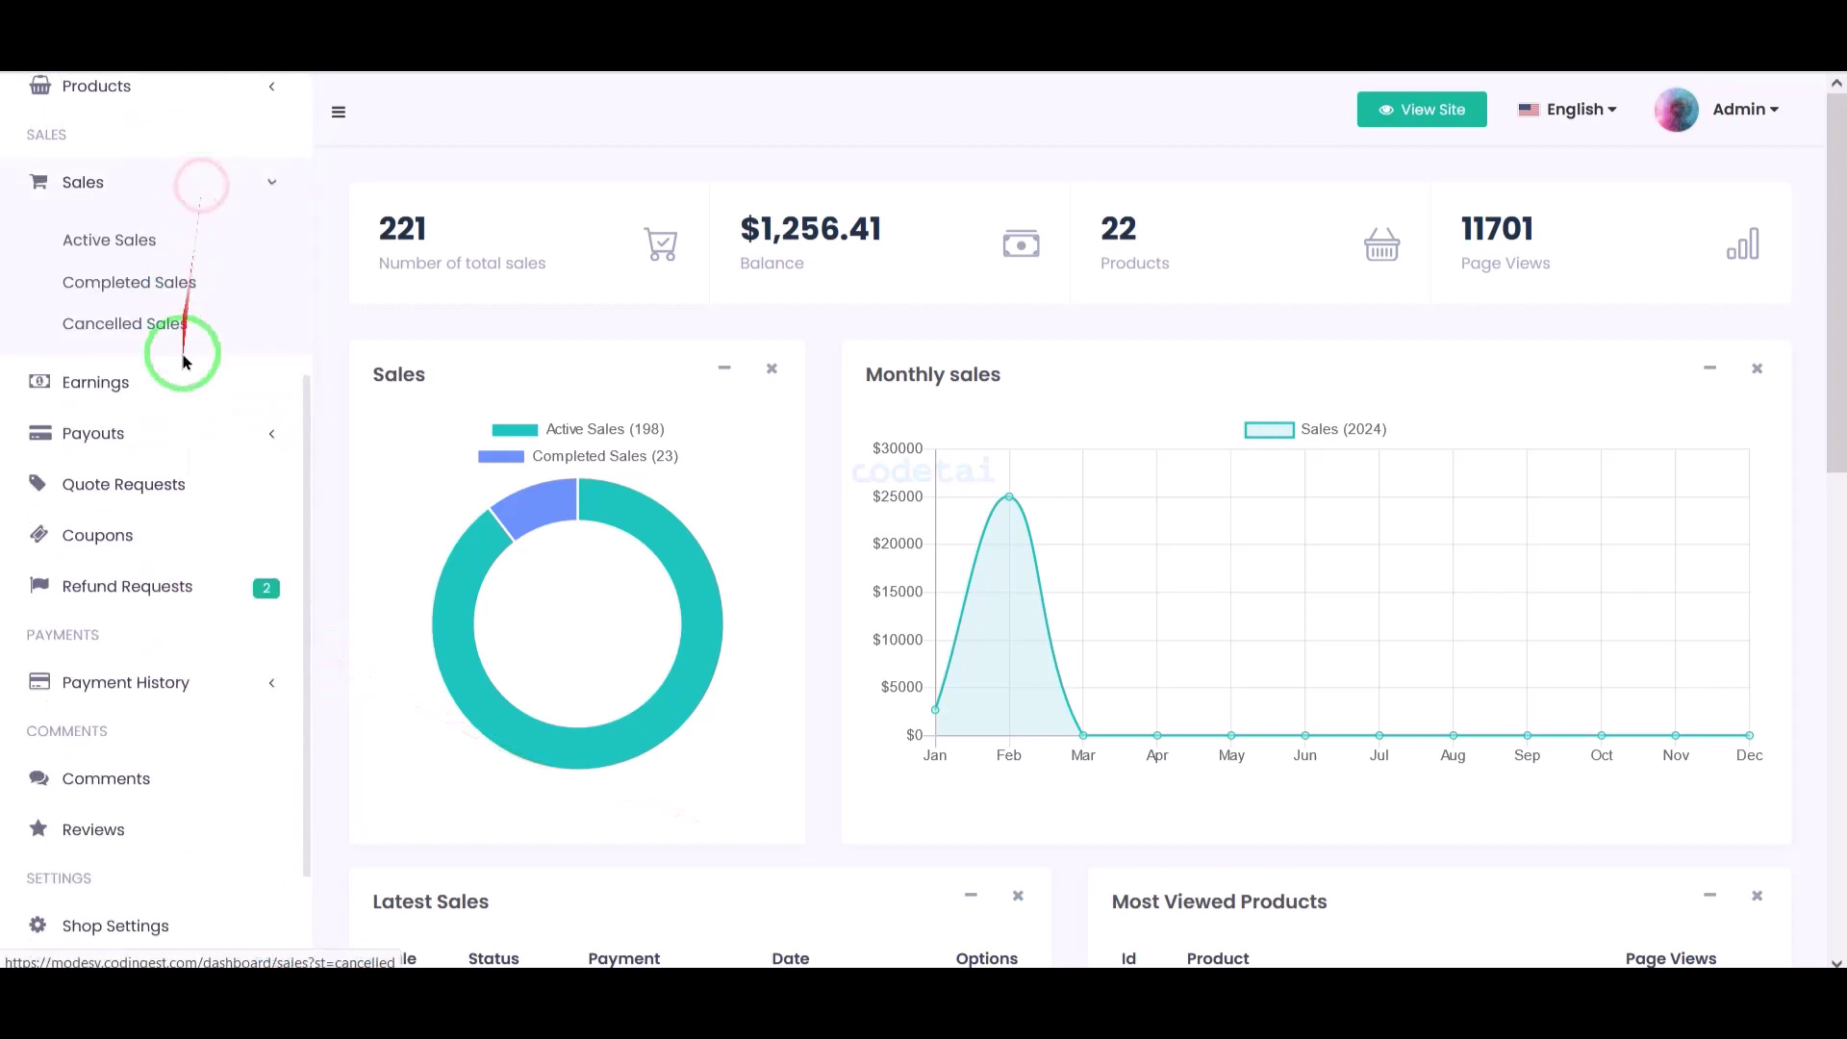
{"action": "left_click", "coordinate": [208, 450]}
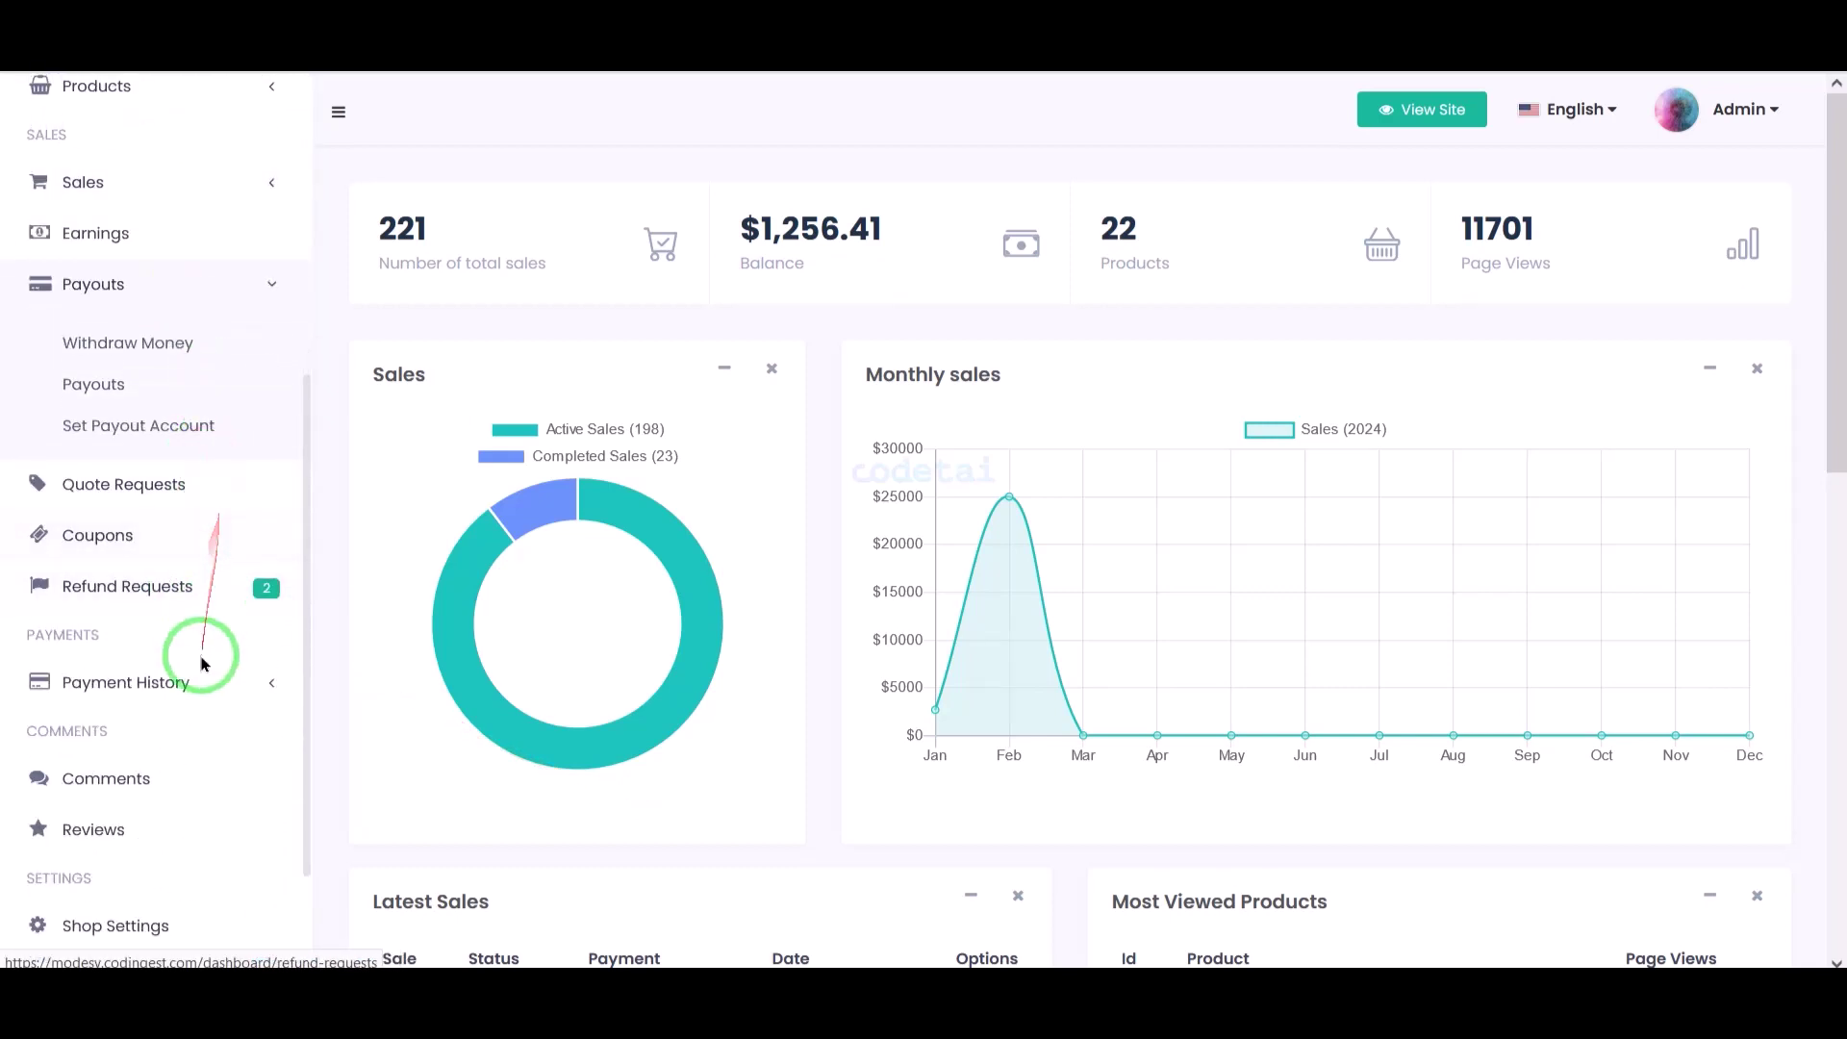
{"action": "scroll", "coordinate": [202, 635], "scroll_direction": "down", "scroll_amount": 3}
{"action": "left_click", "coordinate": [200, 544]}
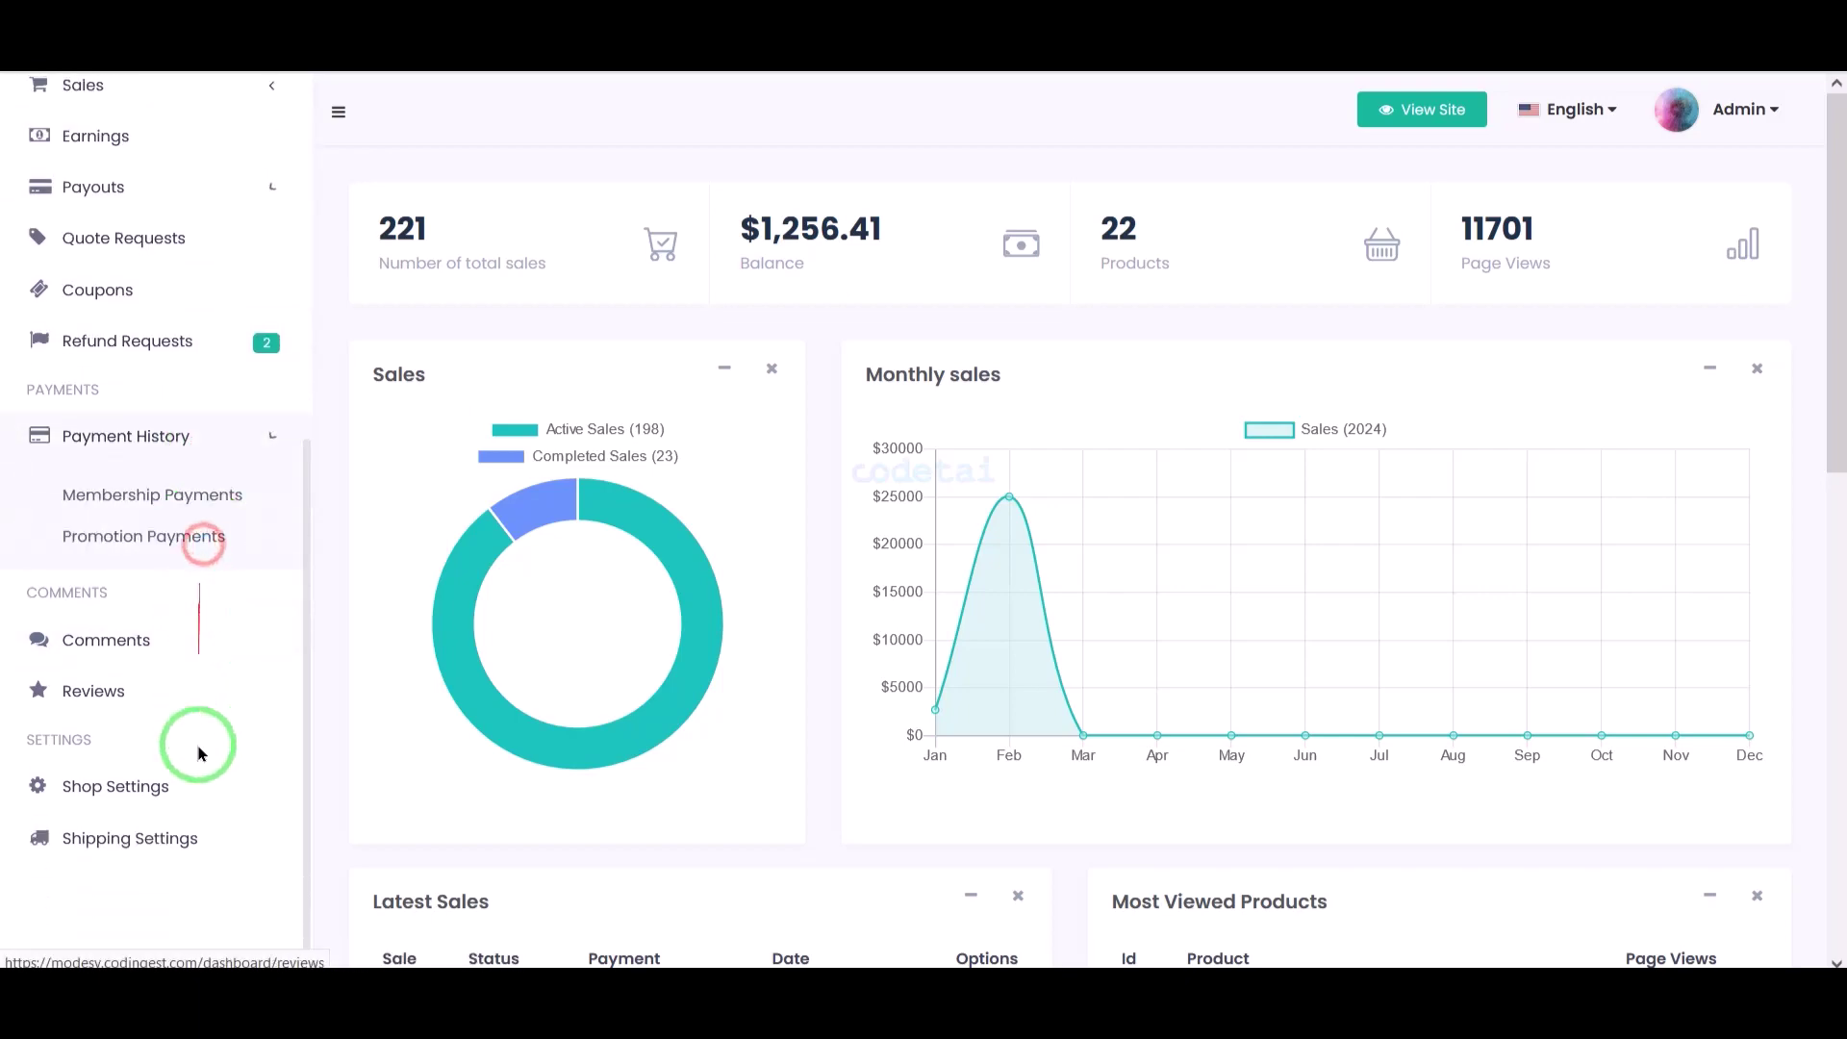
{"action": "scroll", "coordinate": [199, 781], "scroll_direction": "up", "scroll_amount": 6}
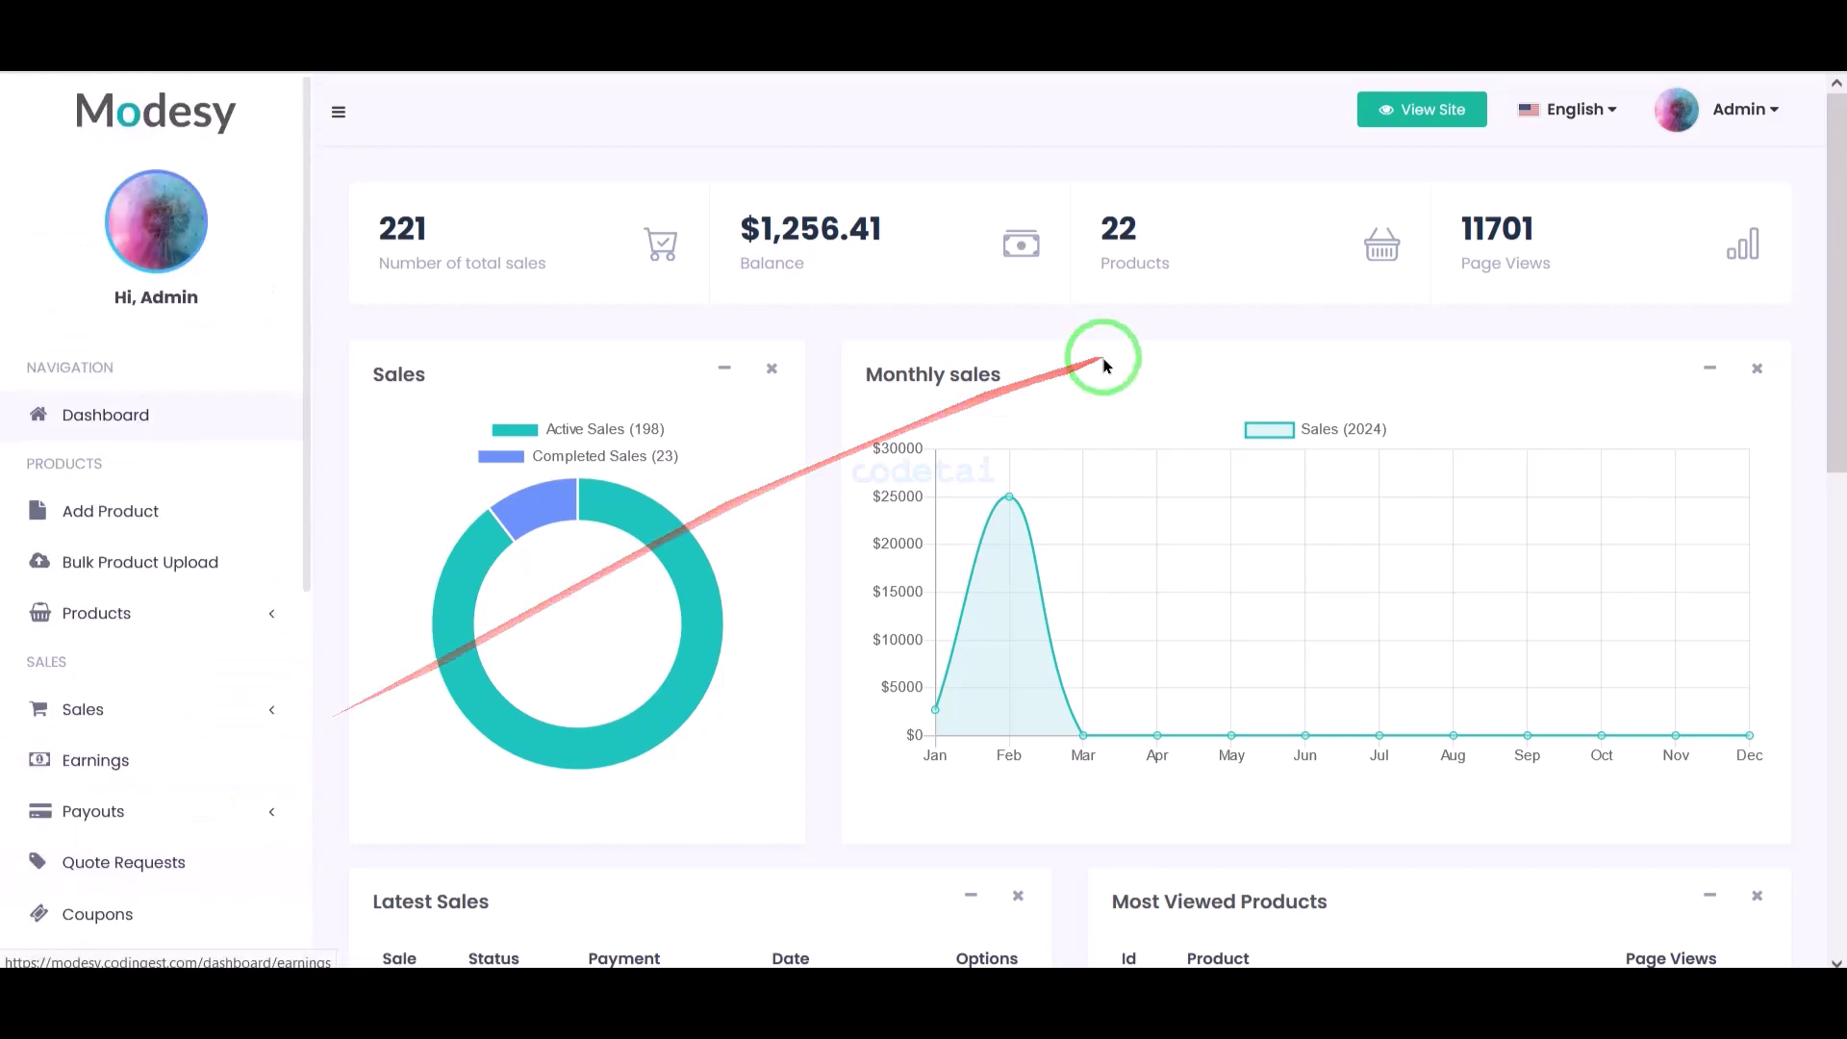
{"action": "scroll", "coordinate": [1105, 363], "scroll_direction": "down", "scroll_amount": 4}
{"action": "scroll", "coordinate": [1105, 350], "scroll_direction": "down", "scroll_amount": 7}
{"action": "scroll", "coordinate": [1105, 359], "scroll_direction": "up", "scroll_amount": 12}
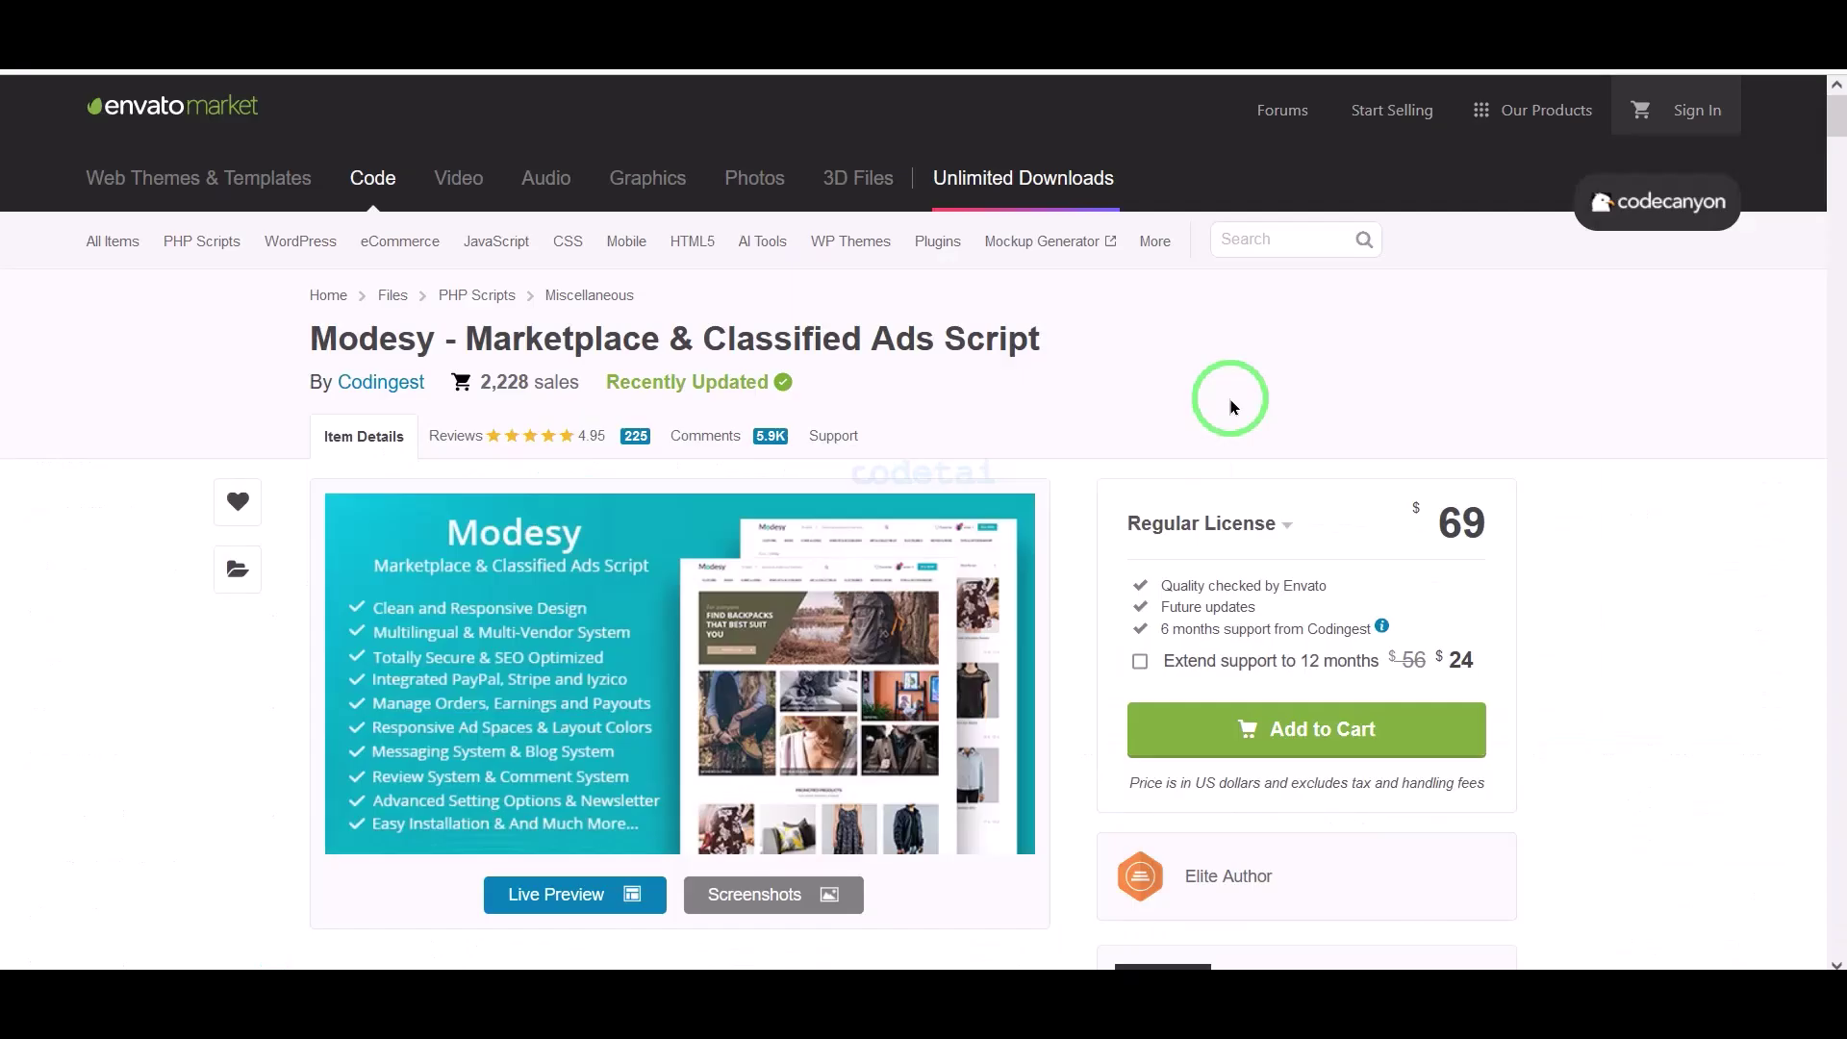
Read down the Modesy item's description, features list and updates, then scroll back up
{"action": "scroll", "coordinate": [1232, 407], "scroll_direction": "down", "scroll_amount": 2}
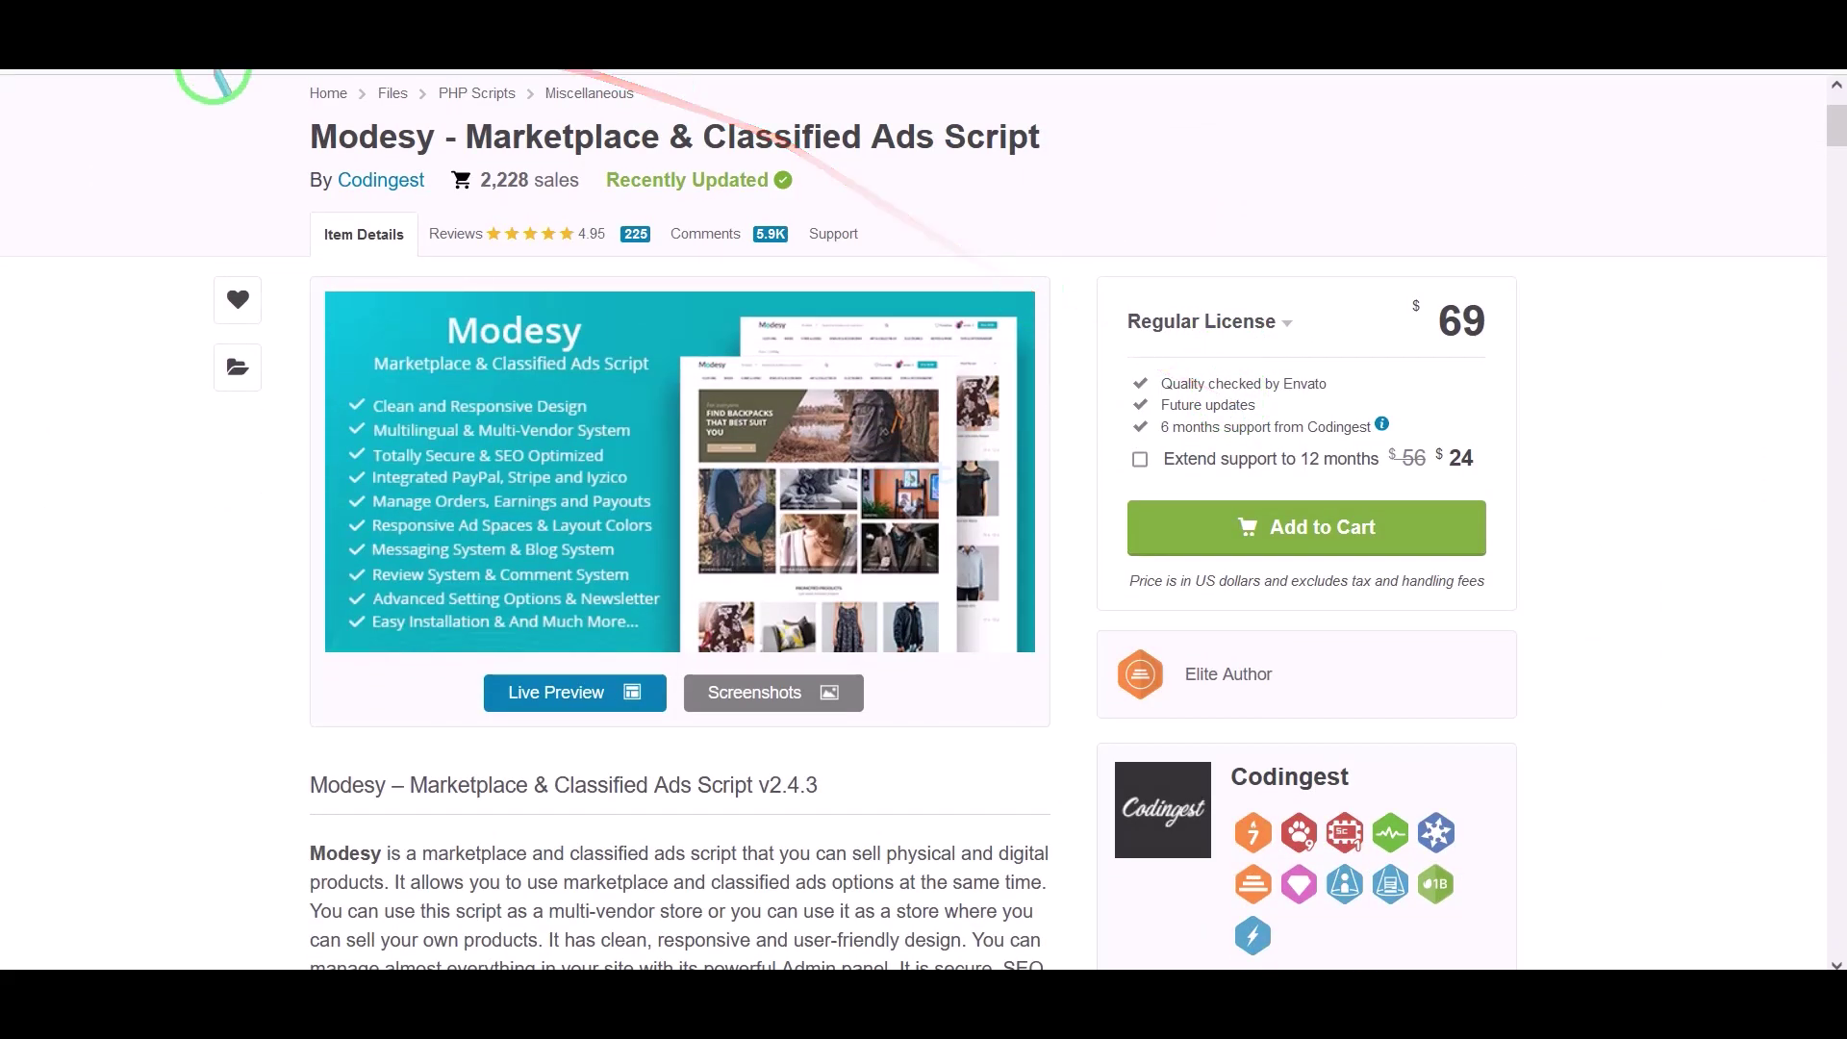
{"action": "mouse_move", "coordinate": [424, 104]}
{"action": "left_mouse_down"}
{"action": "mouse_move", "coordinate": [1042, 103]}
{"action": "mouse_move", "coordinate": [1082, 164]}
{"action": "left_mouse_up"}
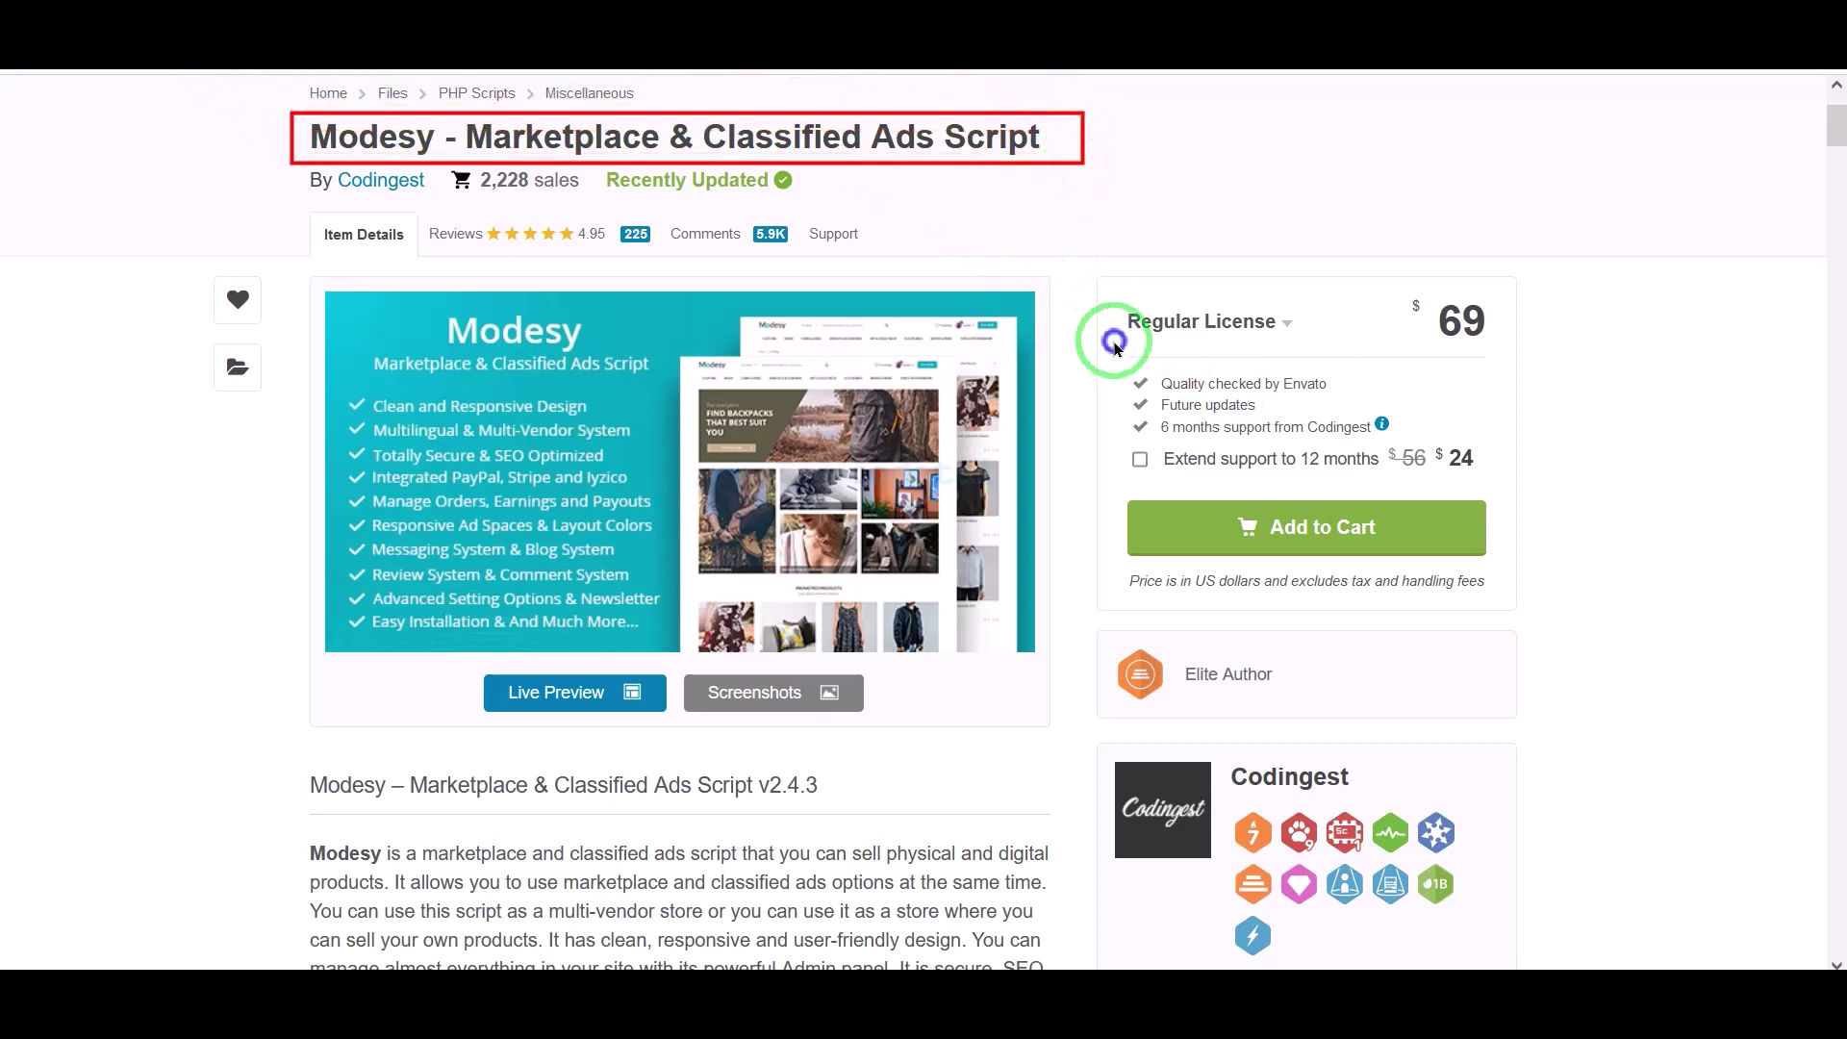
{"action": "scroll", "coordinate": [1114, 347], "scroll_direction": "down", "scroll_amount": 10}
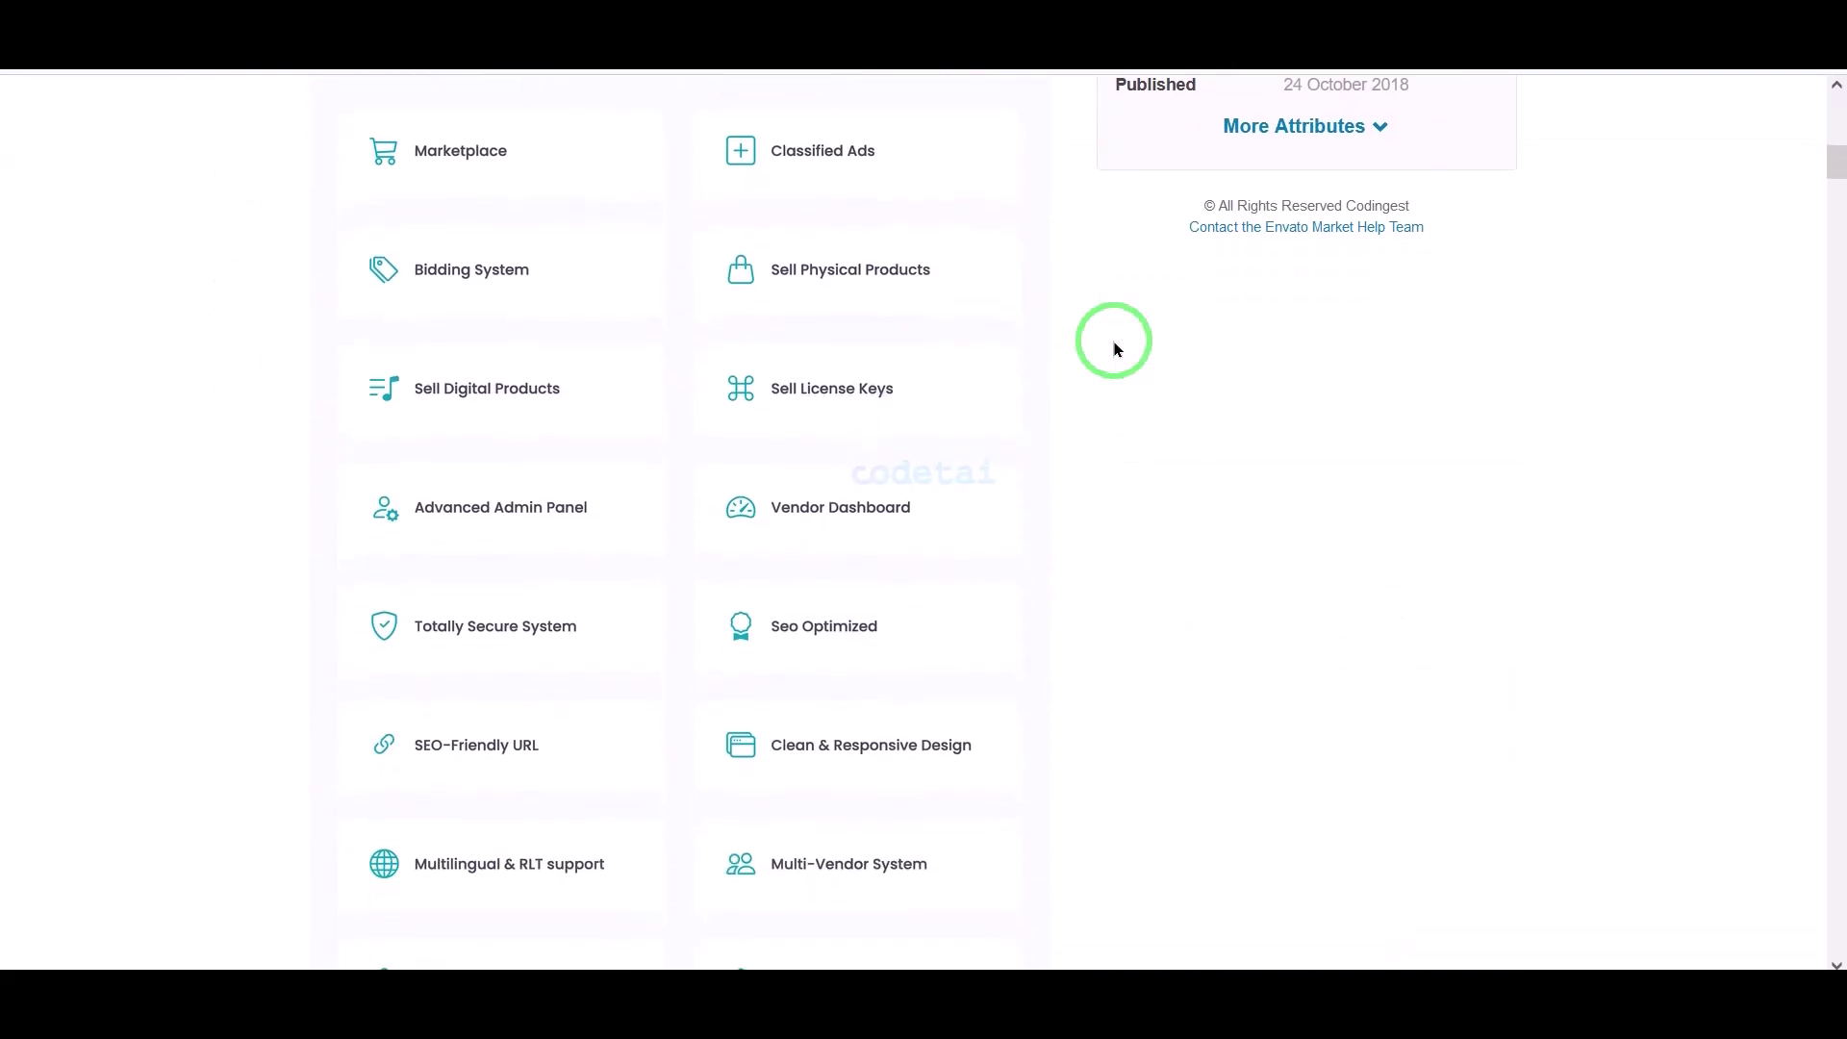
{"action": "scroll", "coordinate": [1114, 349], "scroll_direction": "down", "scroll_amount": 15}
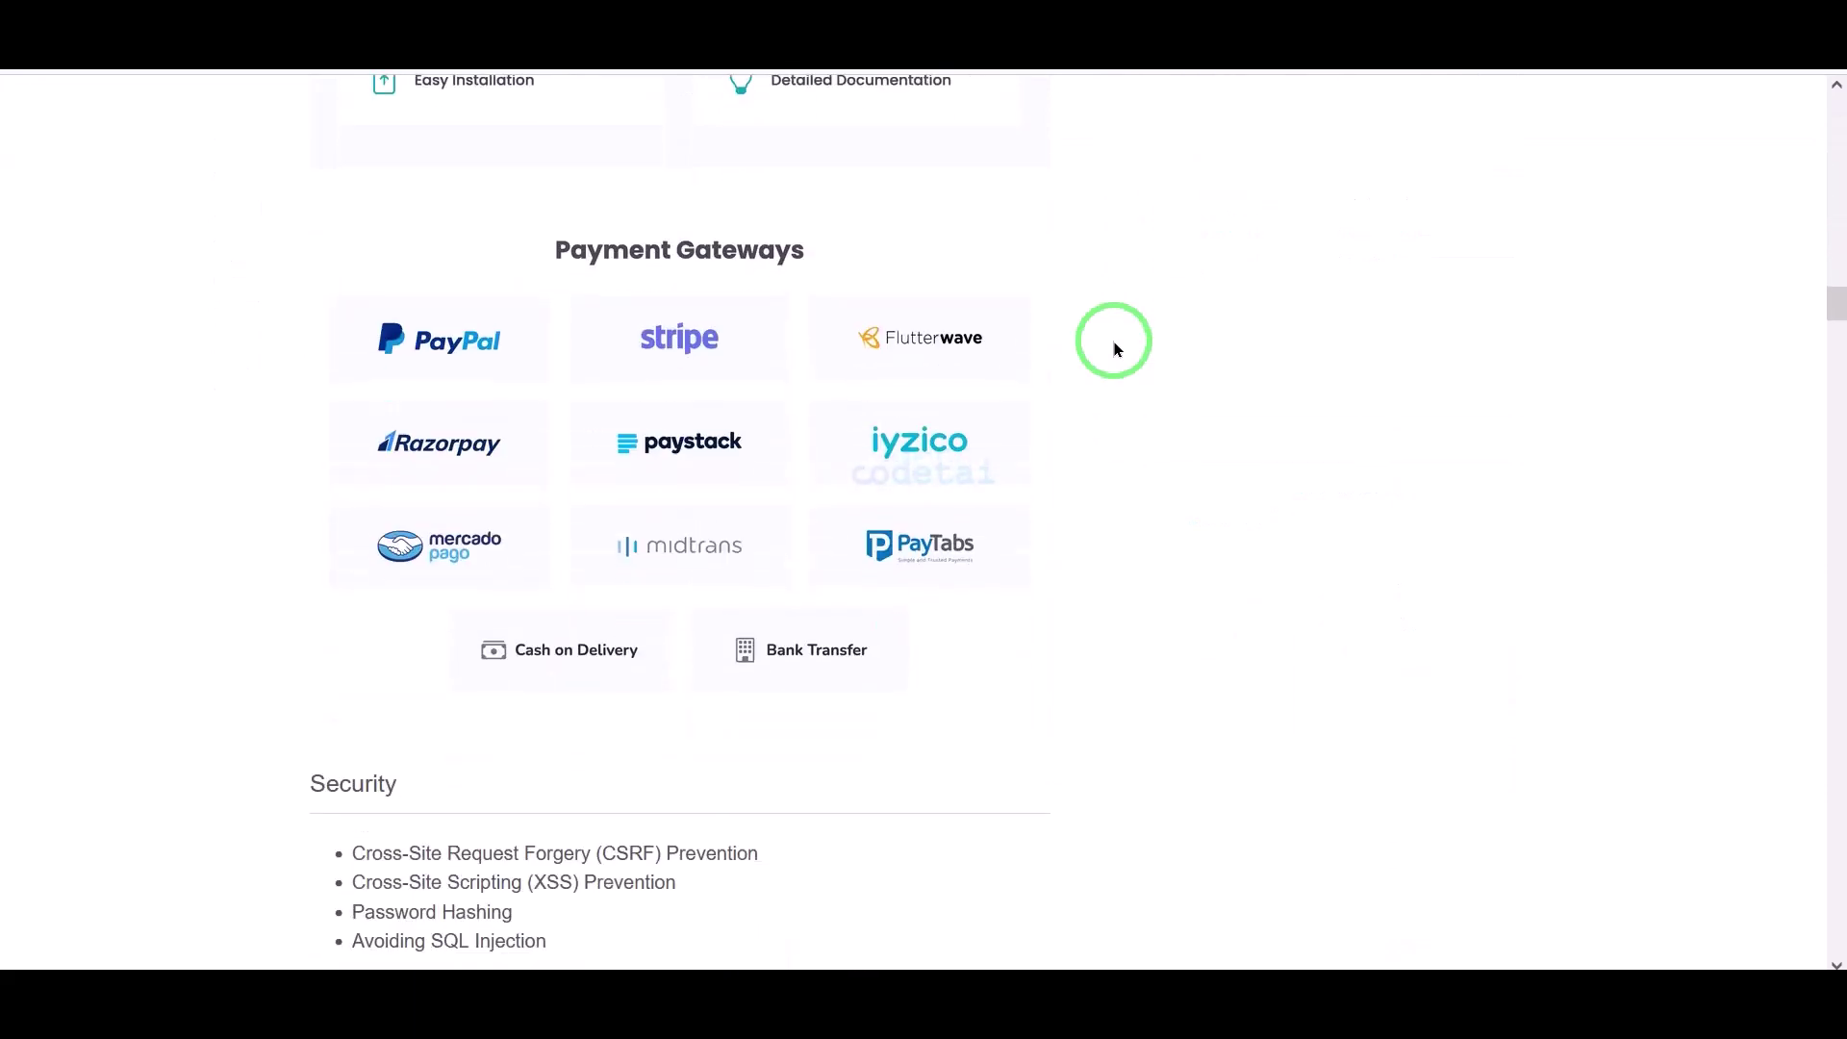
{"action": "scroll", "coordinate": [1114, 348], "scroll_direction": "down", "scroll_amount": 15}
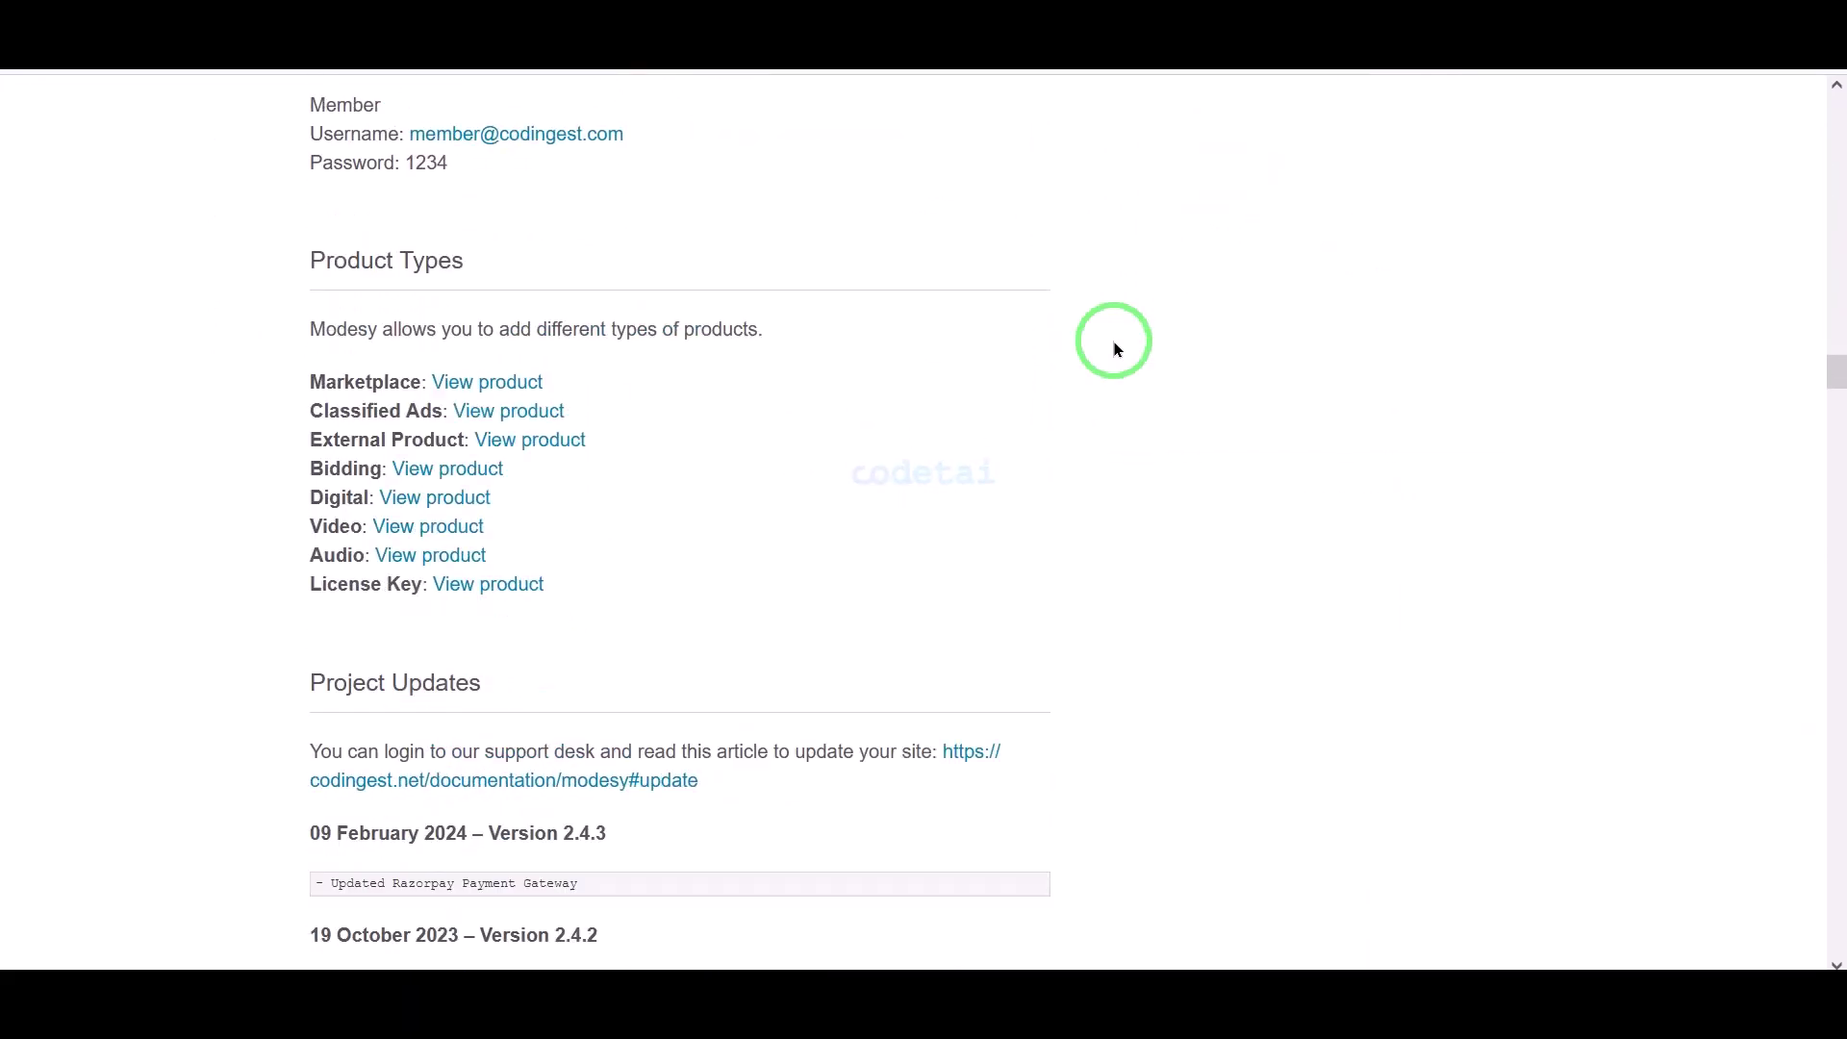
{"action": "scroll", "coordinate": [1114, 348], "scroll_direction": "up", "scroll_amount": 20}
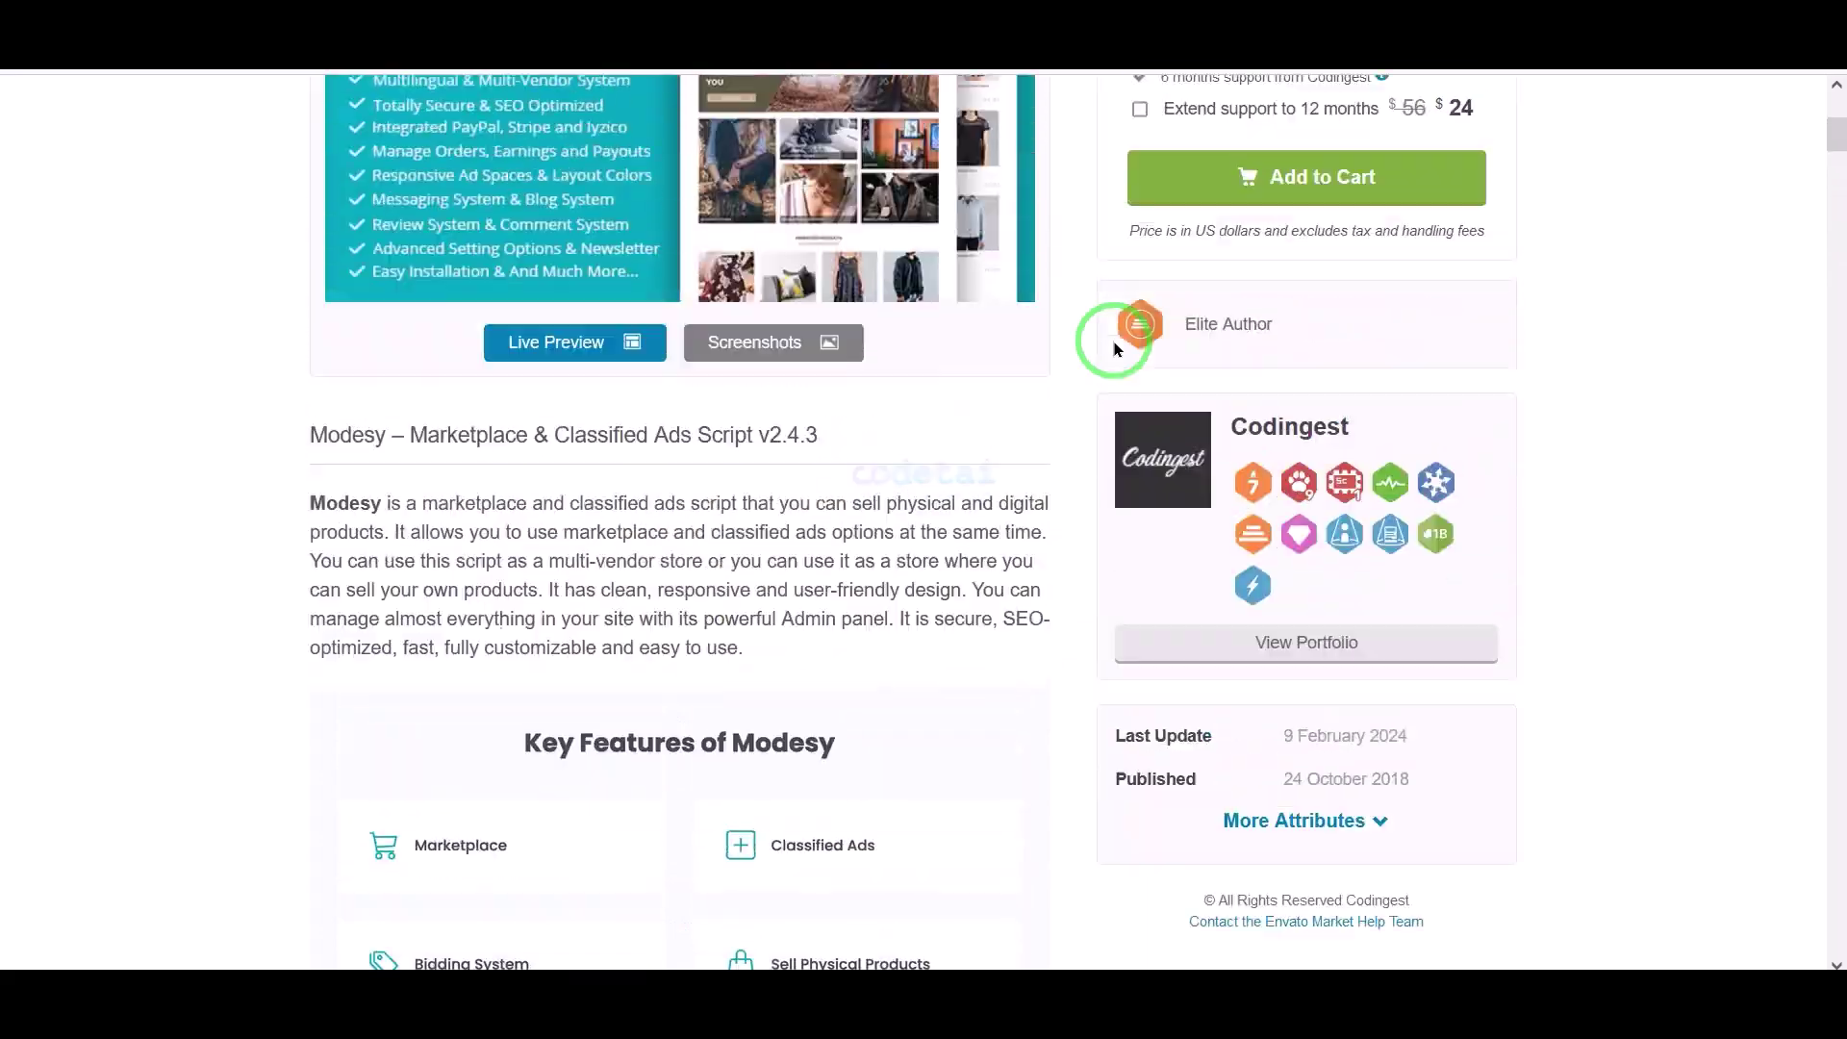
{"action": "scroll", "coordinate": [1105, 329], "scroll_direction": "up", "scroll_amount": 3}
Launch Live Preview and scroll through the Modesy landing page's storefront design sections
{"action": "left_click", "coordinate": [606, 602]}
{"action": "scroll", "coordinate": [859, 491], "scroll_direction": "down", "scroll_amount": 10}
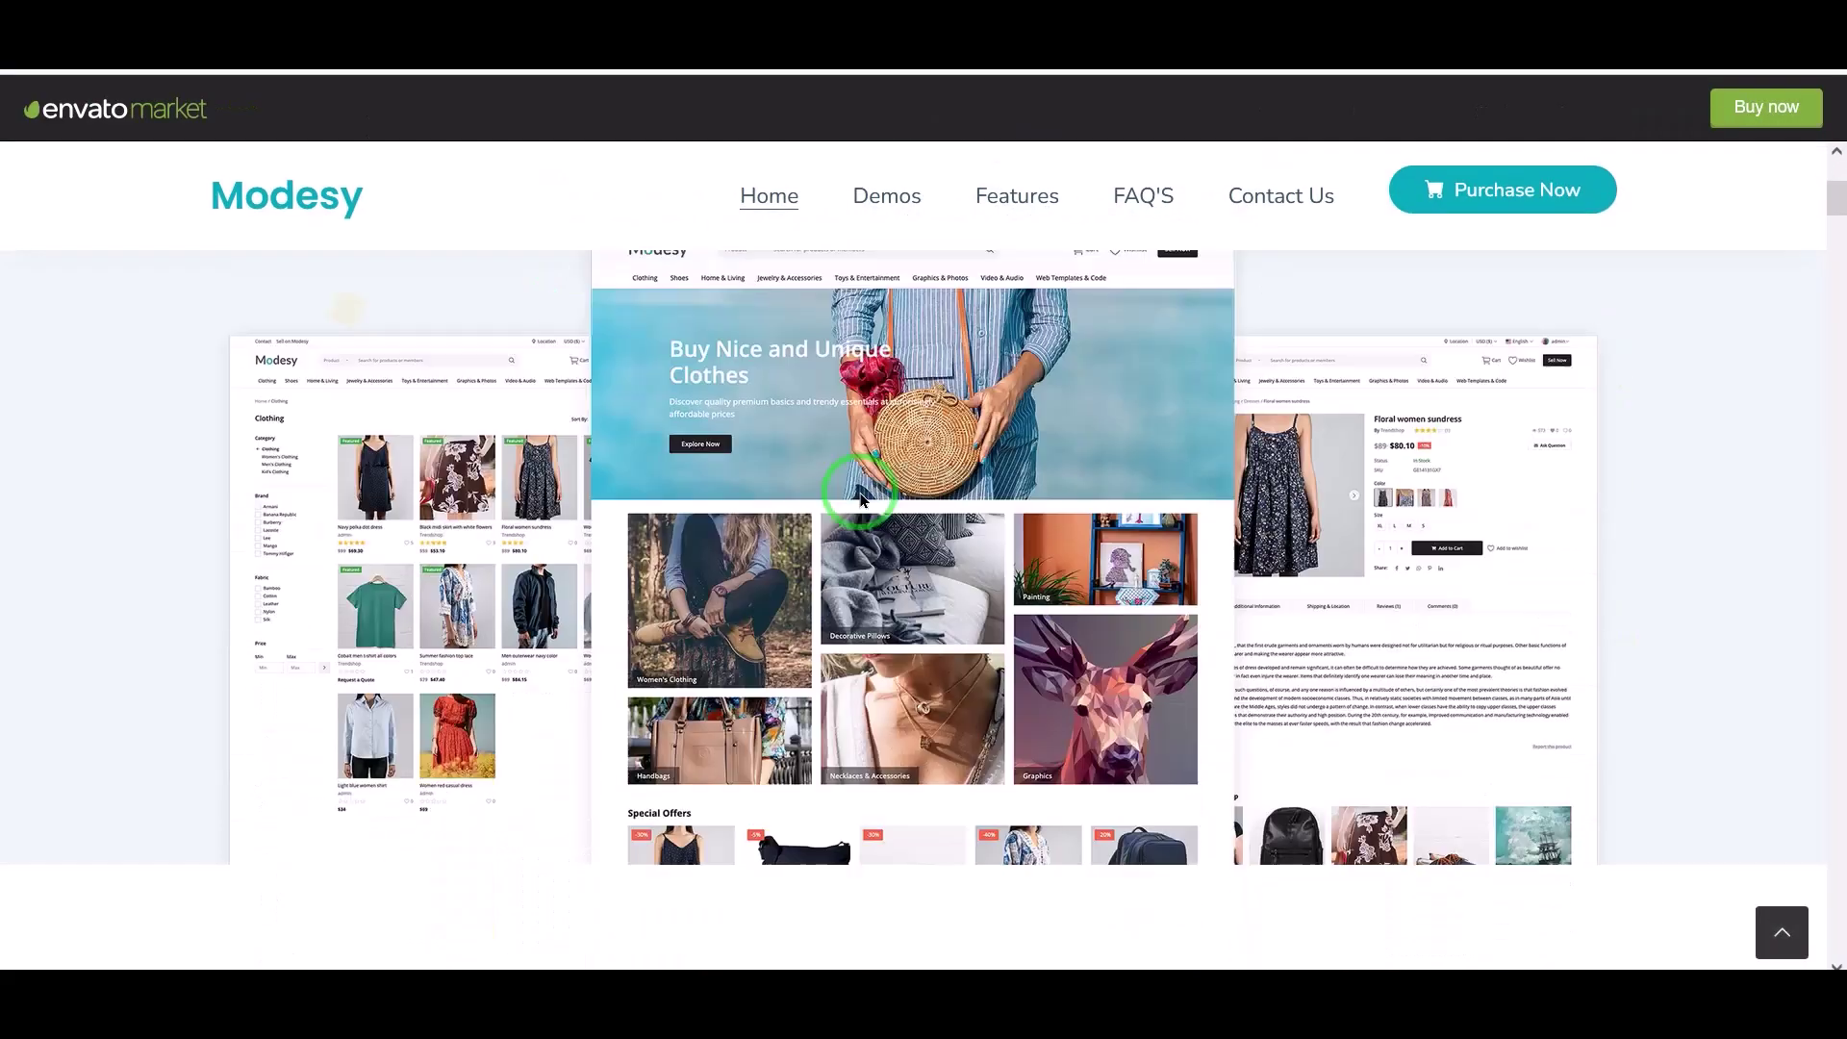
{"action": "scroll", "coordinate": [859, 499], "scroll_direction": "down", "scroll_amount": 12}
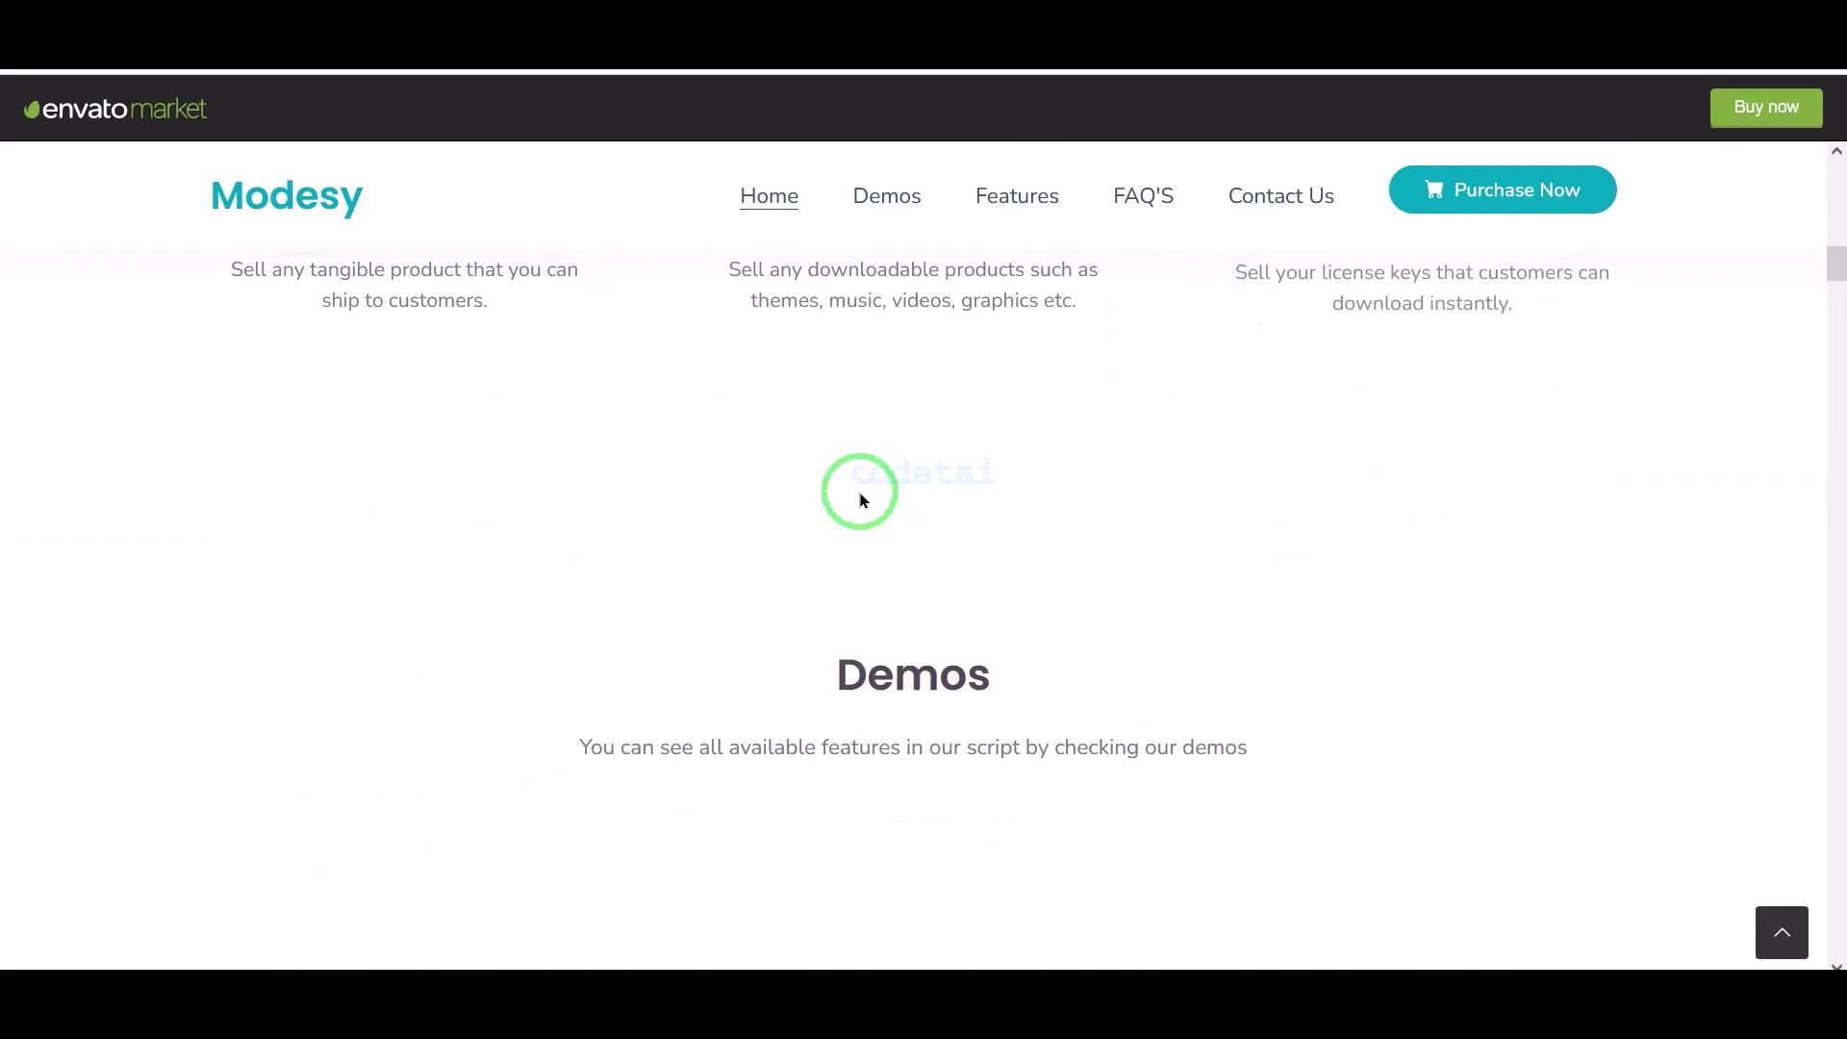
{"action": "scroll", "coordinate": [859, 499], "scroll_direction": "down", "scroll_amount": 3}
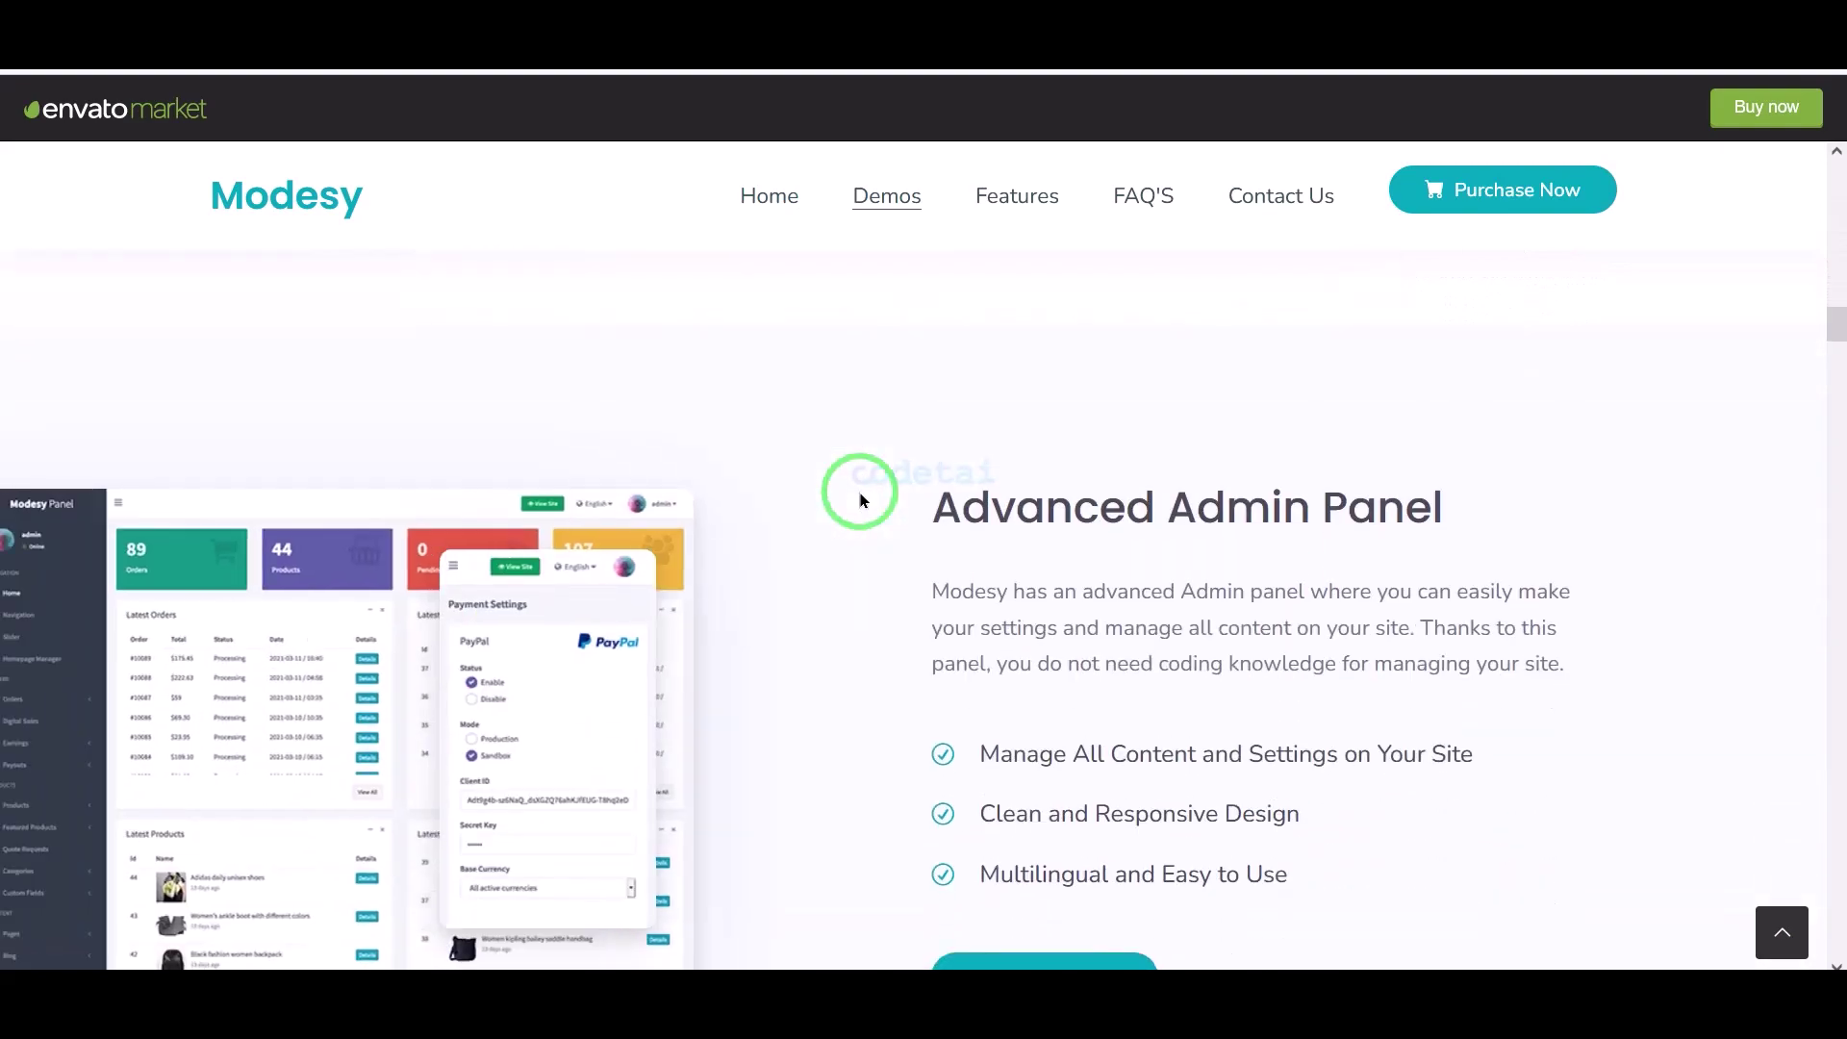
{"action": "scroll", "coordinate": [859, 500], "scroll_direction": "down", "scroll_amount": 4}
{"action": "scroll", "coordinate": [859, 500], "scroll_direction": "down", "scroll_amount": 10}
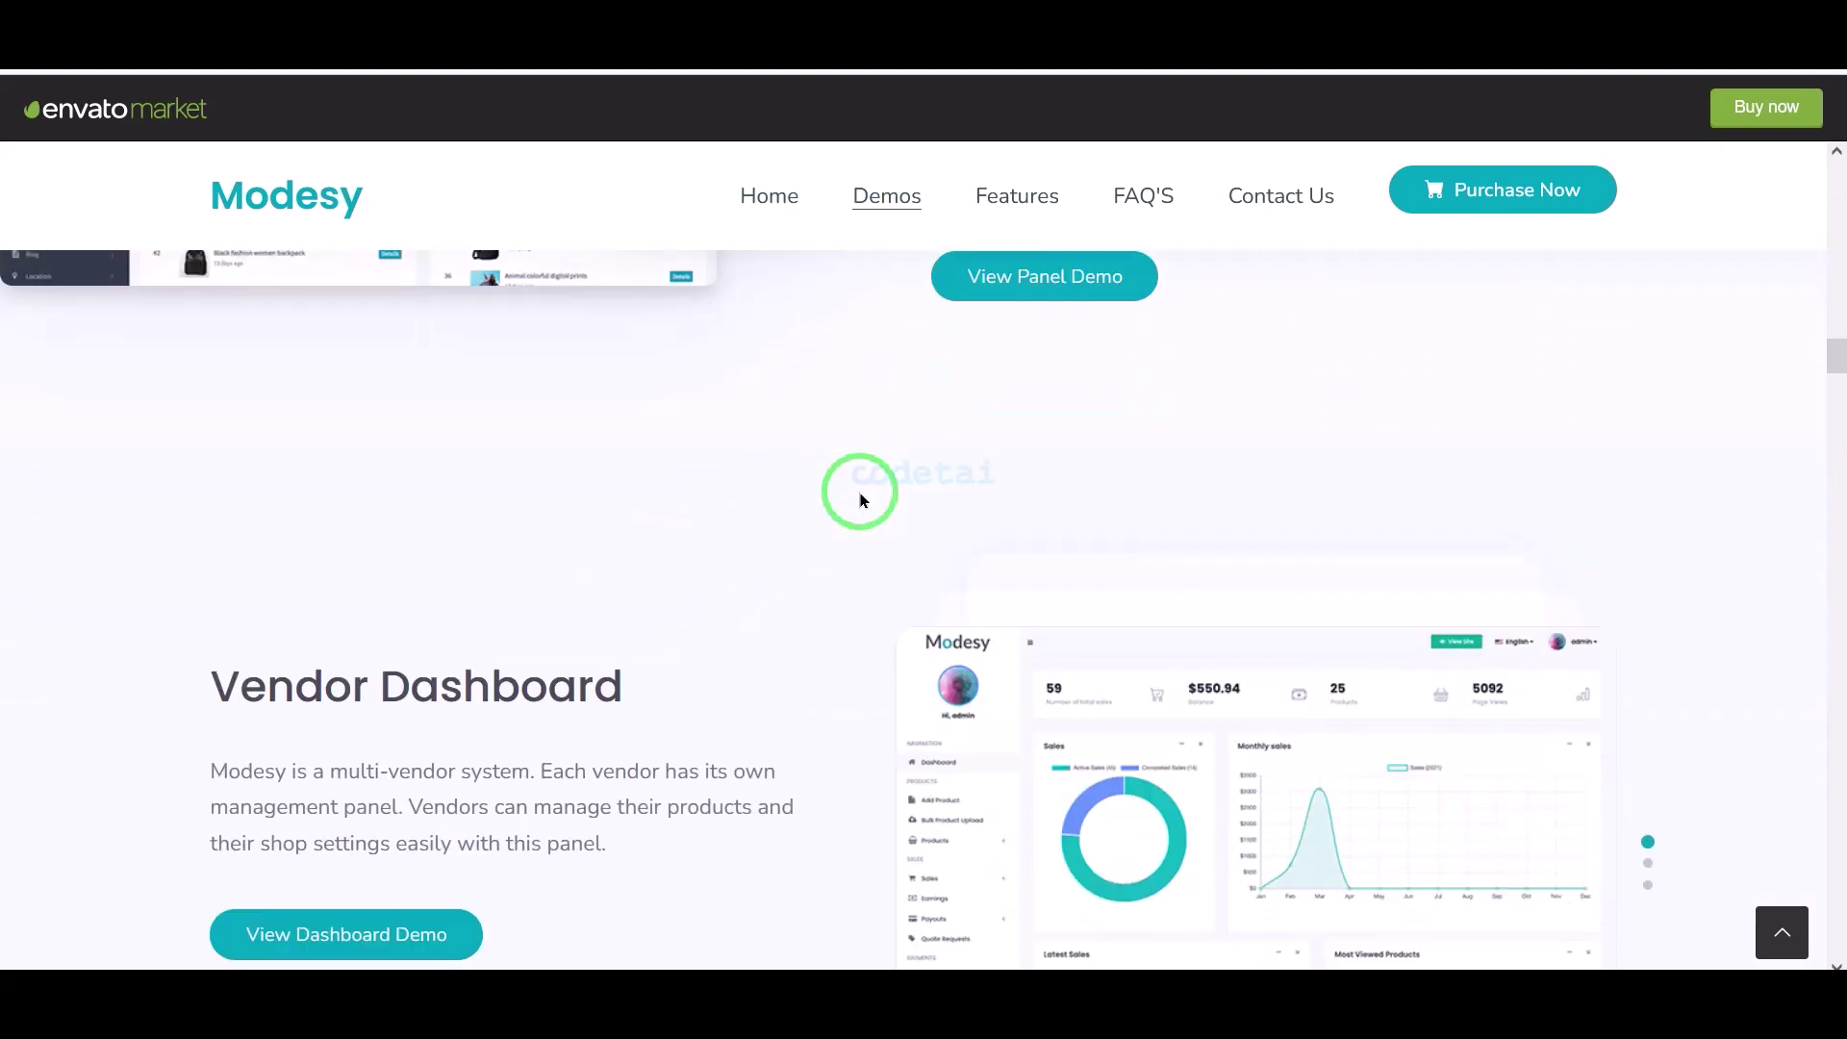
{"action": "scroll", "coordinate": [859, 499], "scroll_direction": "down", "scroll_amount": 10}
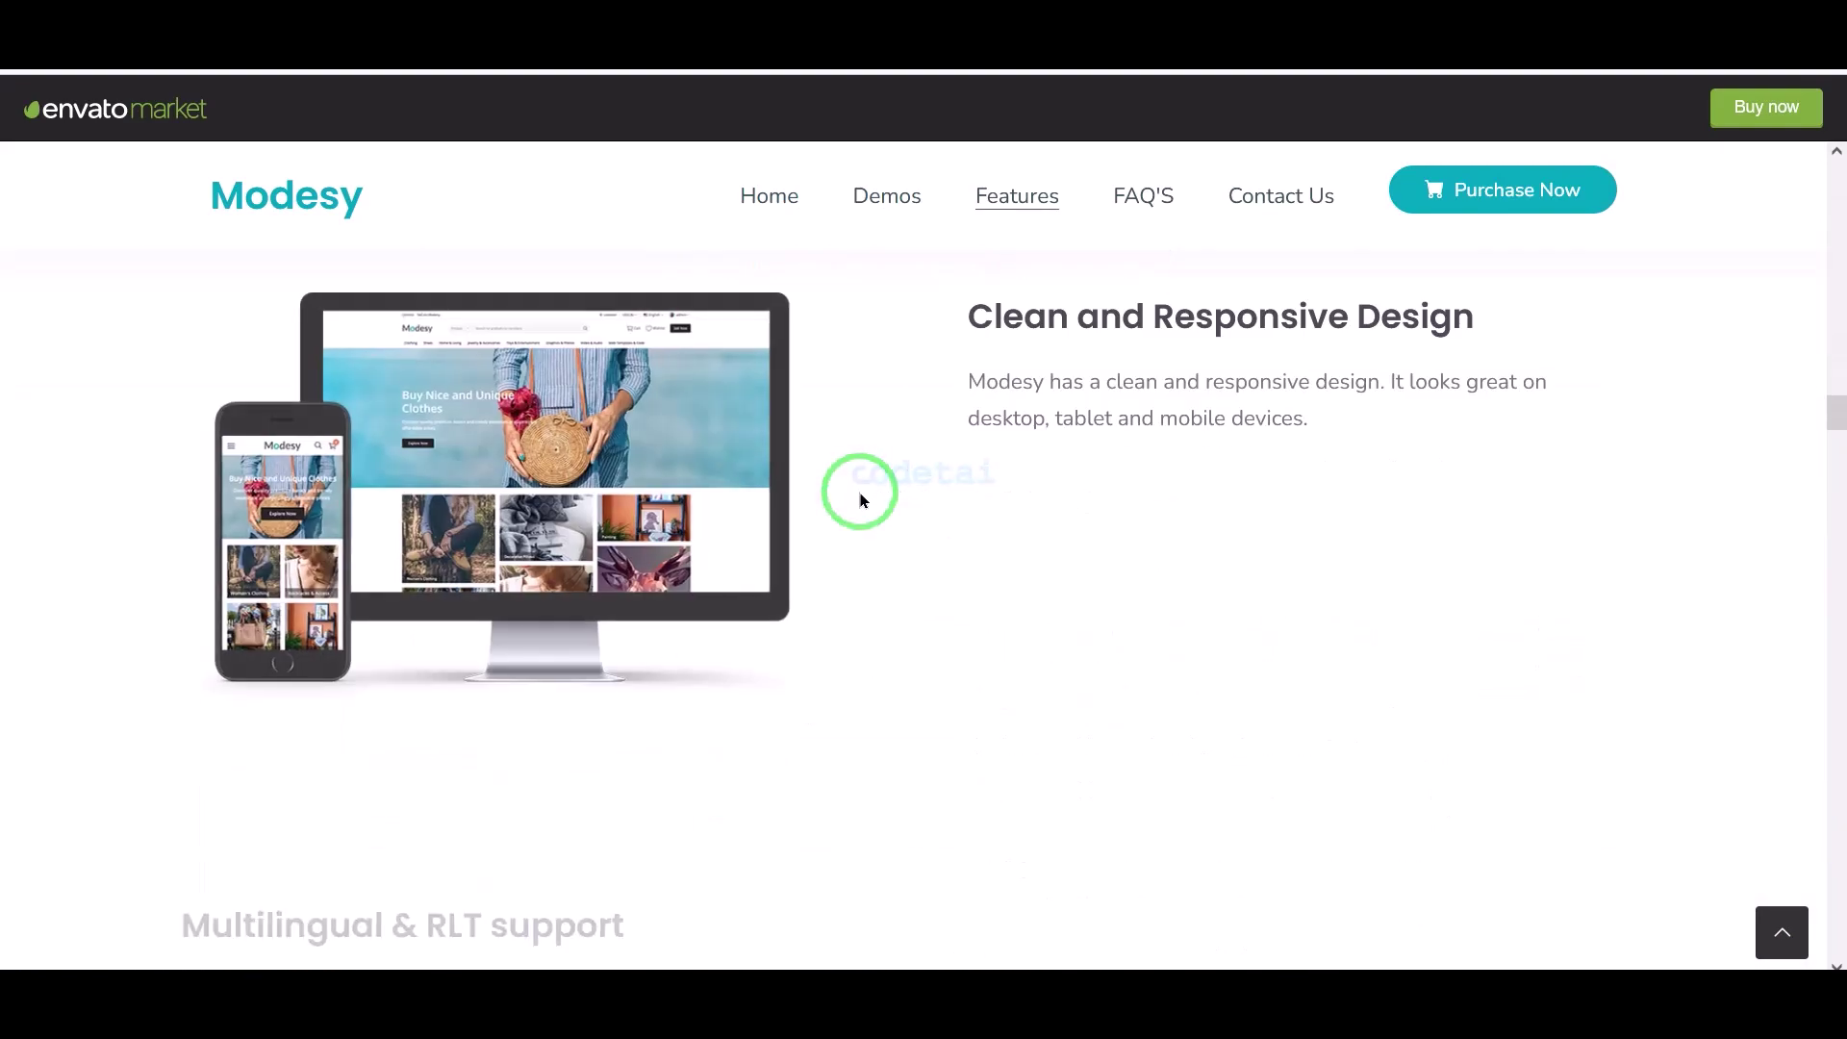
{"action": "scroll", "coordinate": [859, 500], "scroll_direction": "down", "scroll_amount": 10}
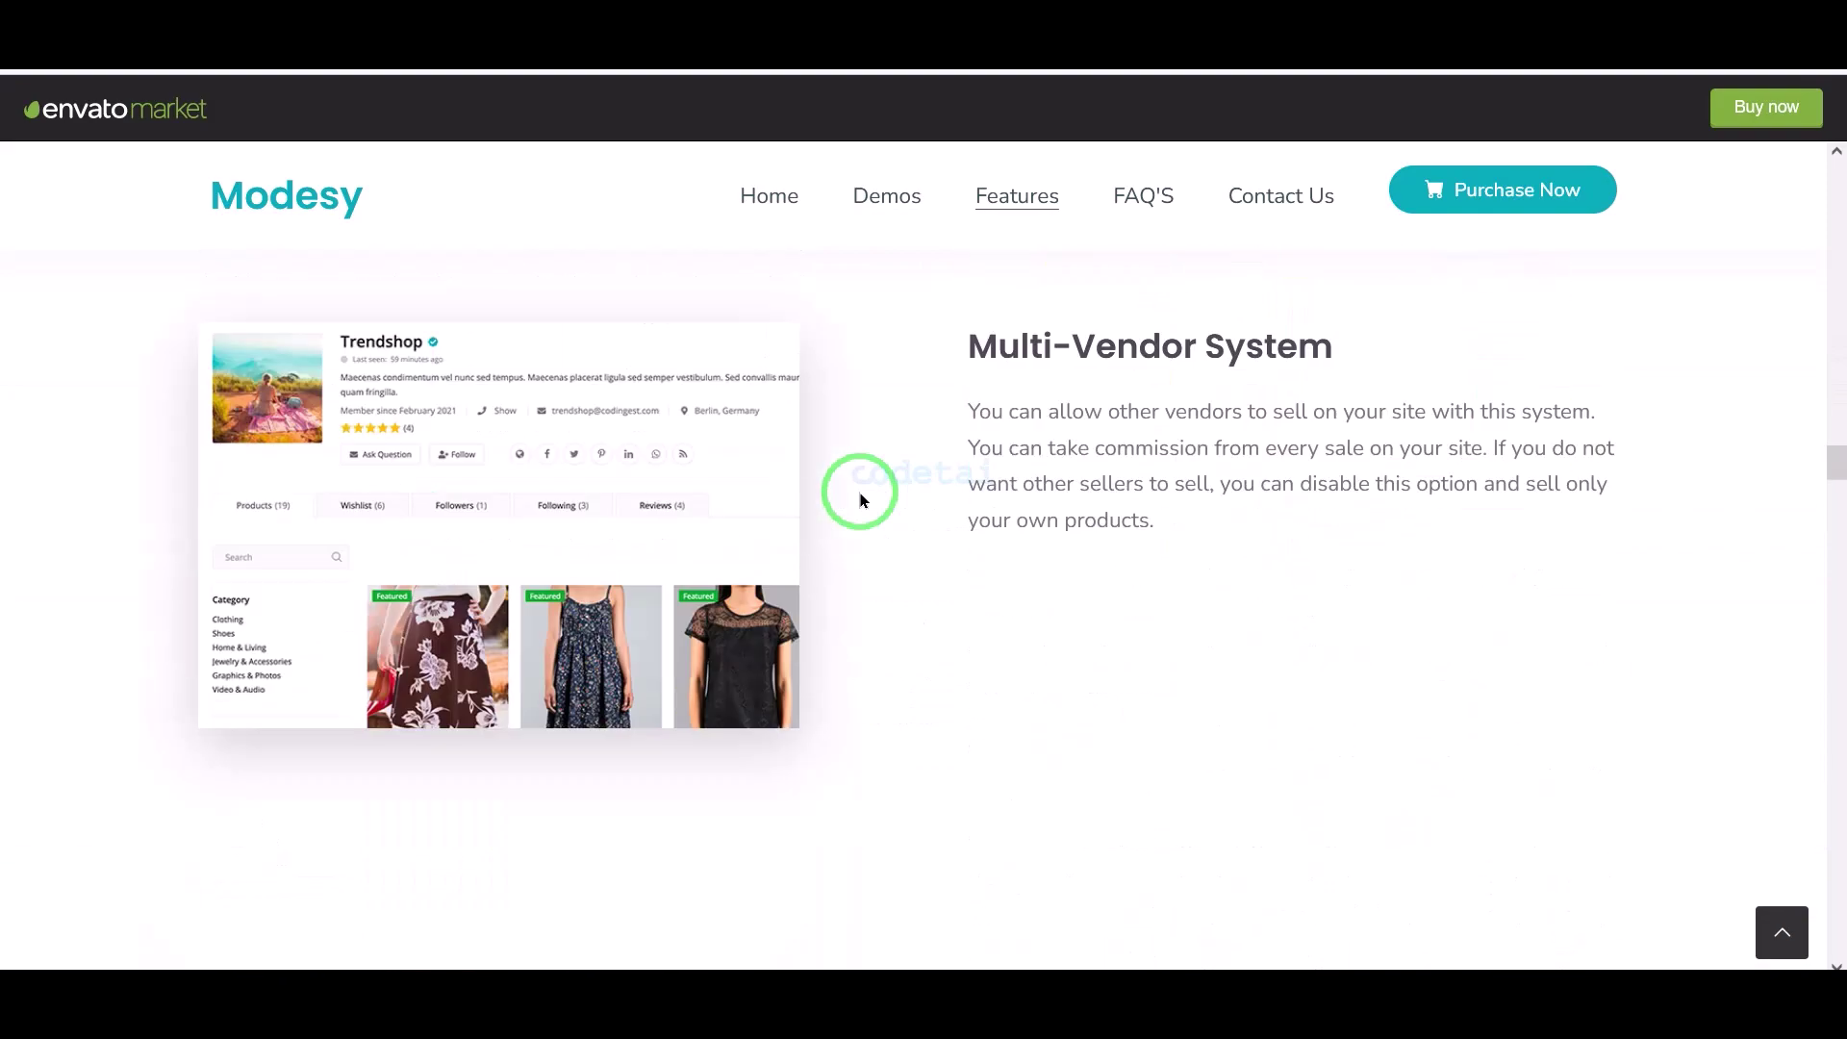
{"action": "scroll", "coordinate": [859, 499], "scroll_direction": "down", "scroll_amount": 10}
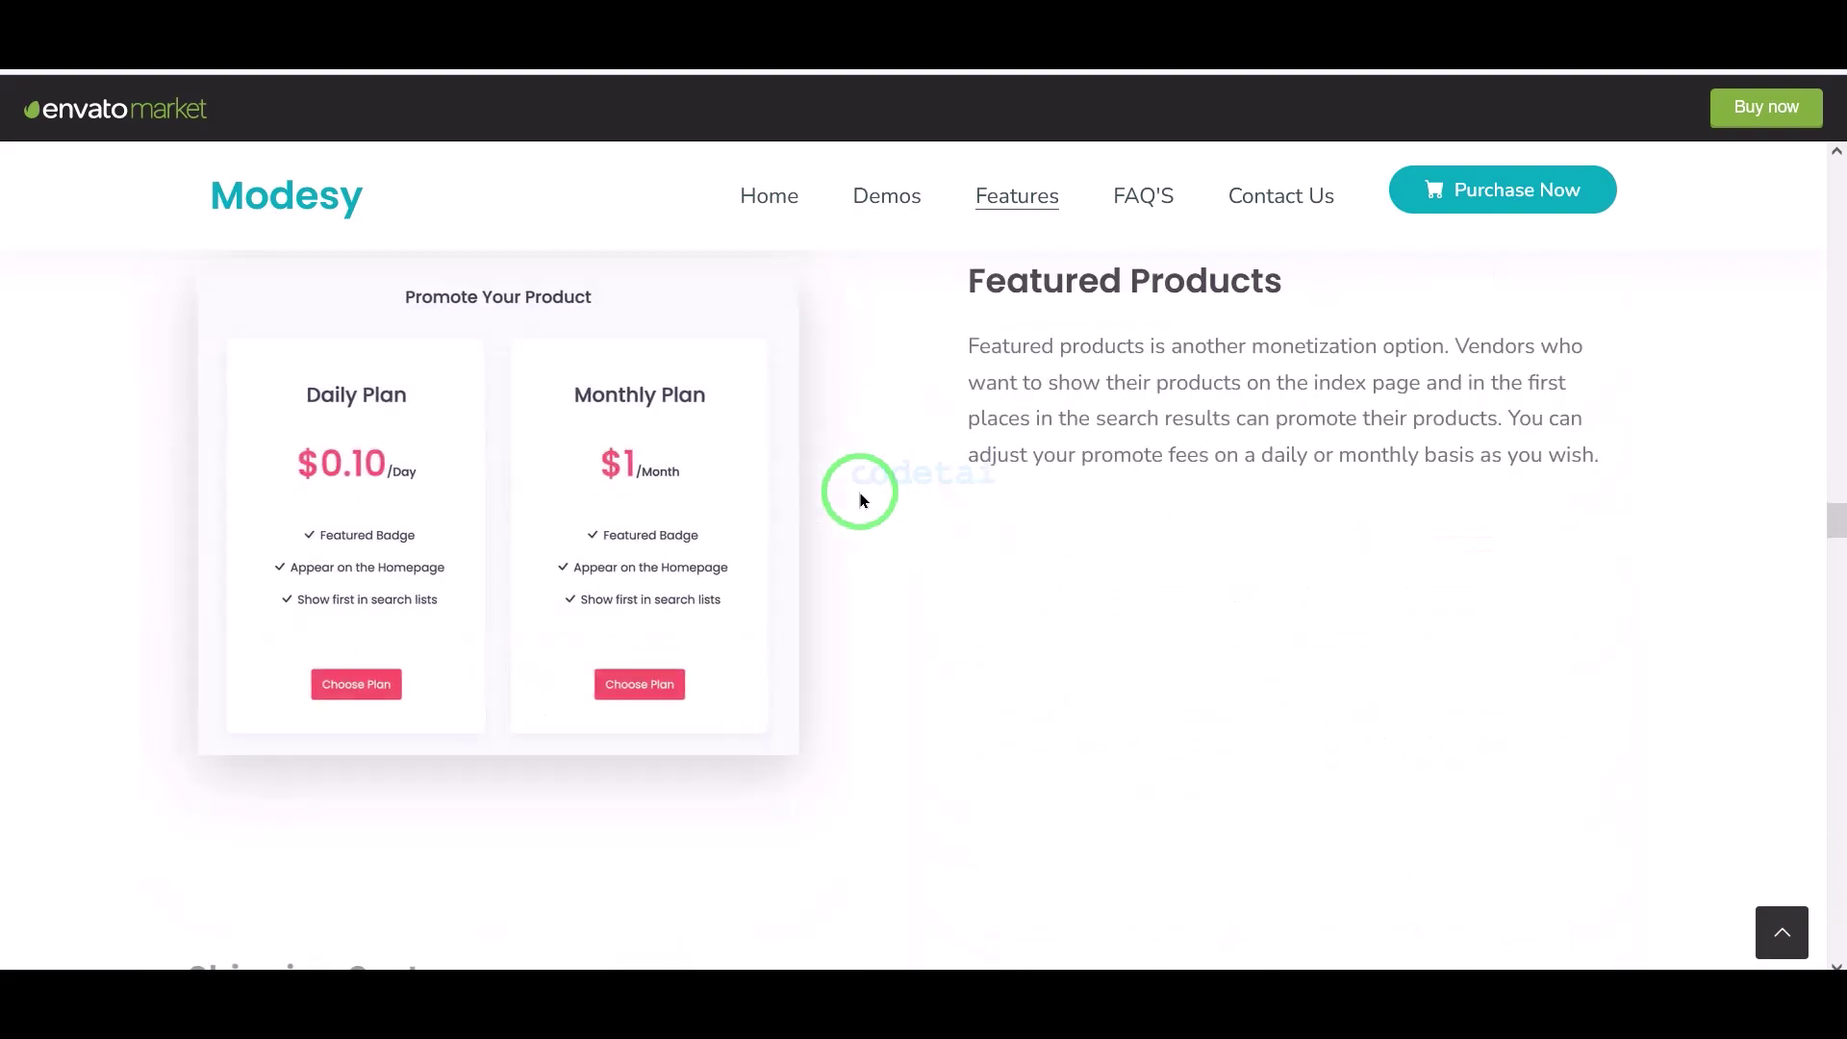
{"action": "scroll", "coordinate": [859, 500], "scroll_direction": "down", "scroll_amount": 10}
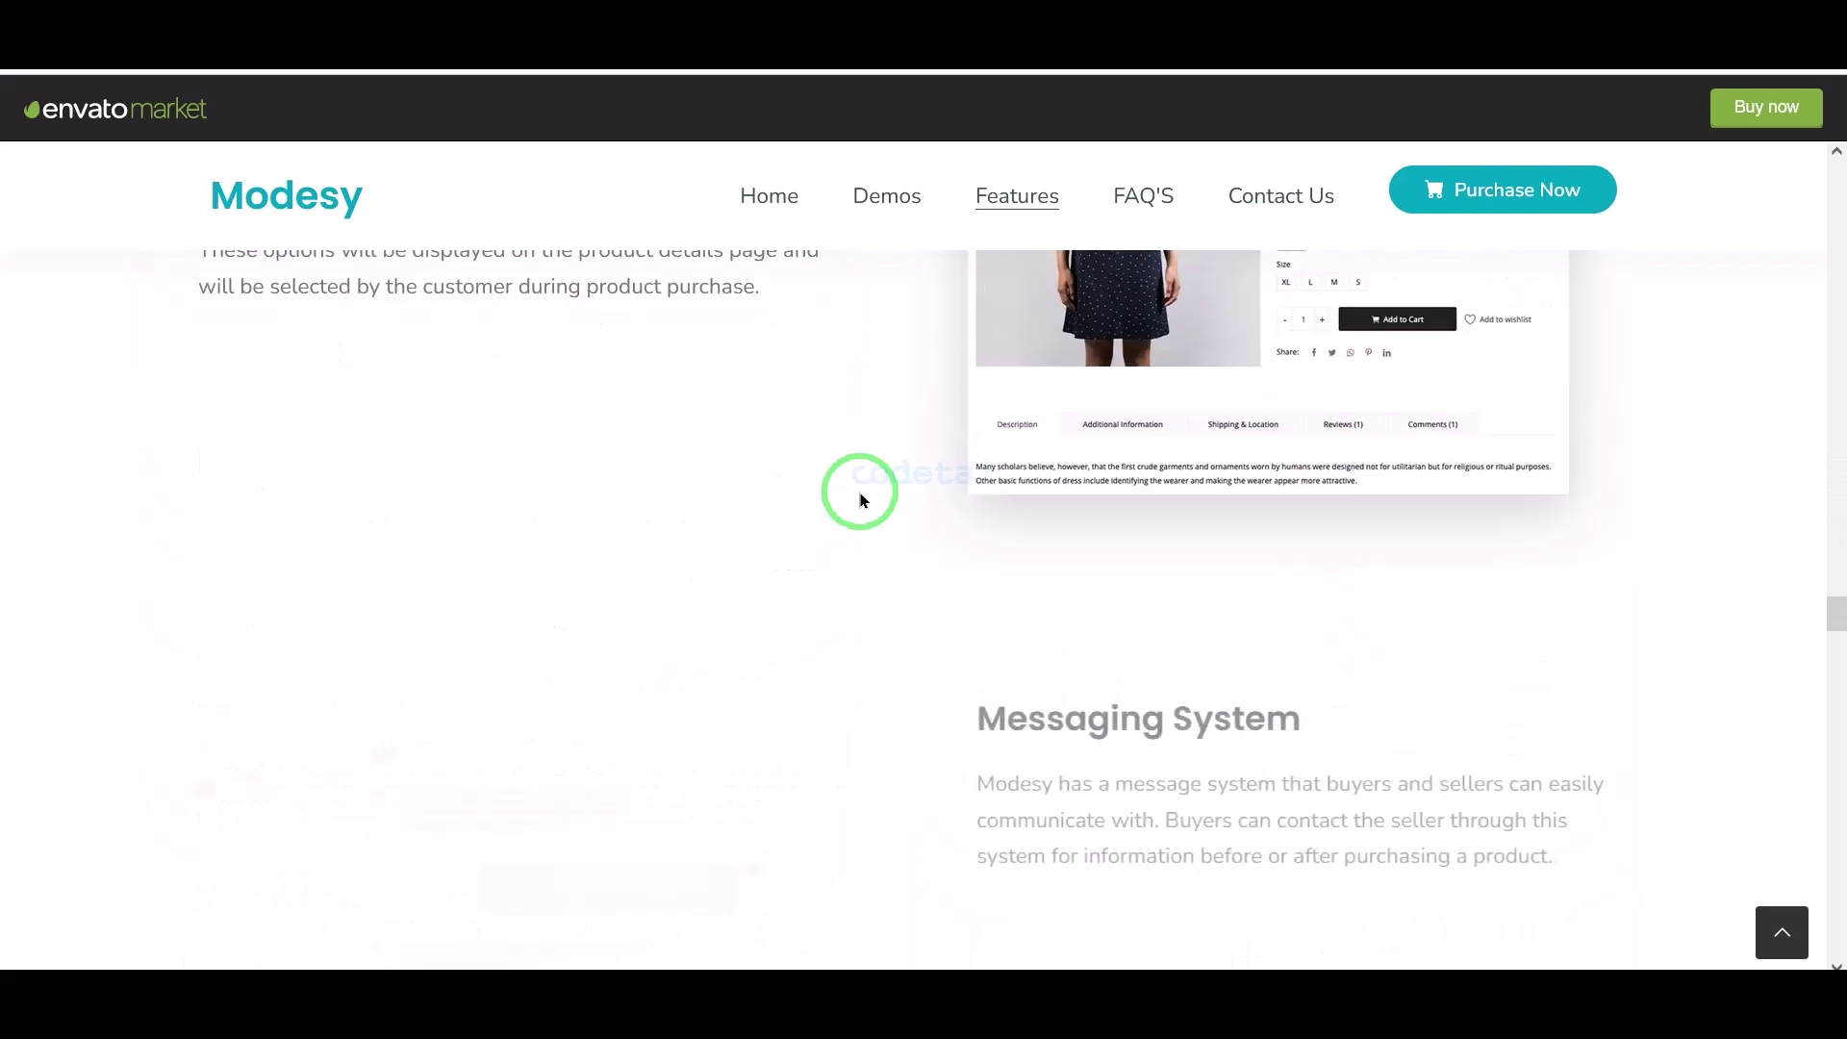
{"action": "scroll", "coordinate": [859, 499], "scroll_direction": "down", "scroll_amount": 10}
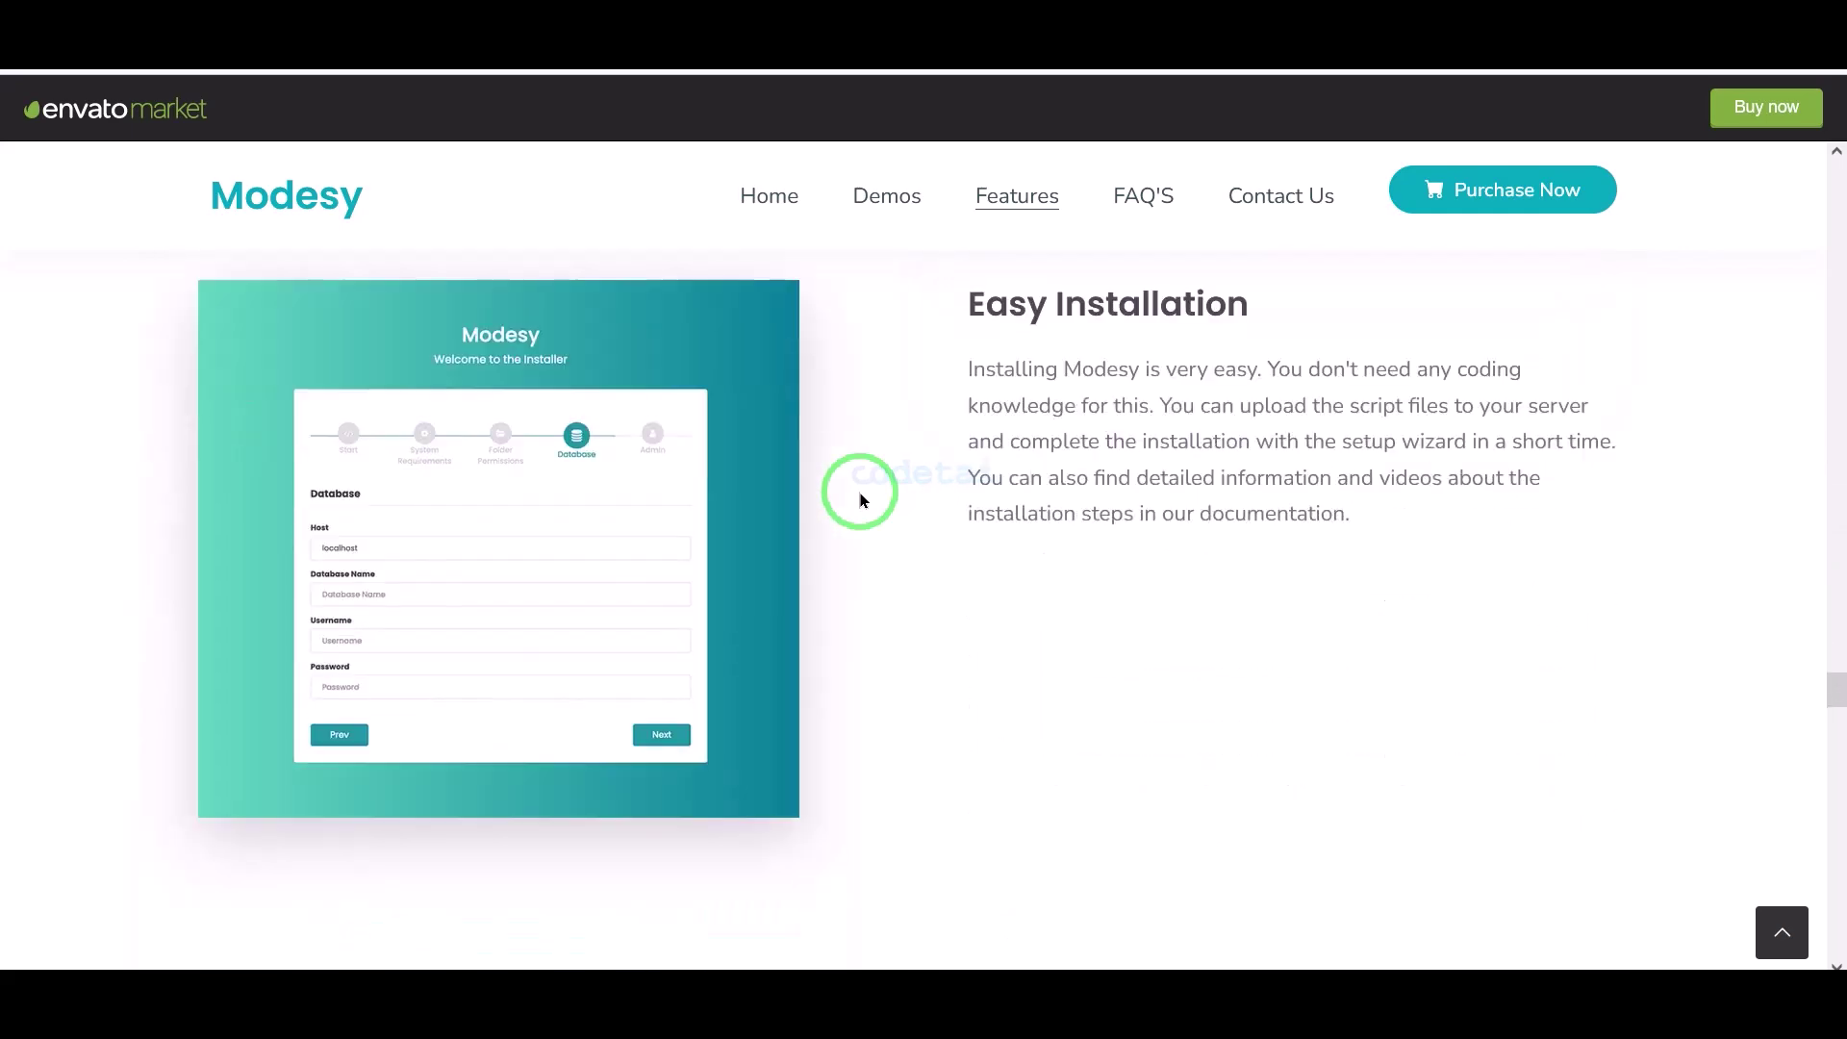
{"action": "scroll", "coordinate": [861, 497], "scroll_direction": "down", "scroll_amount": 10}
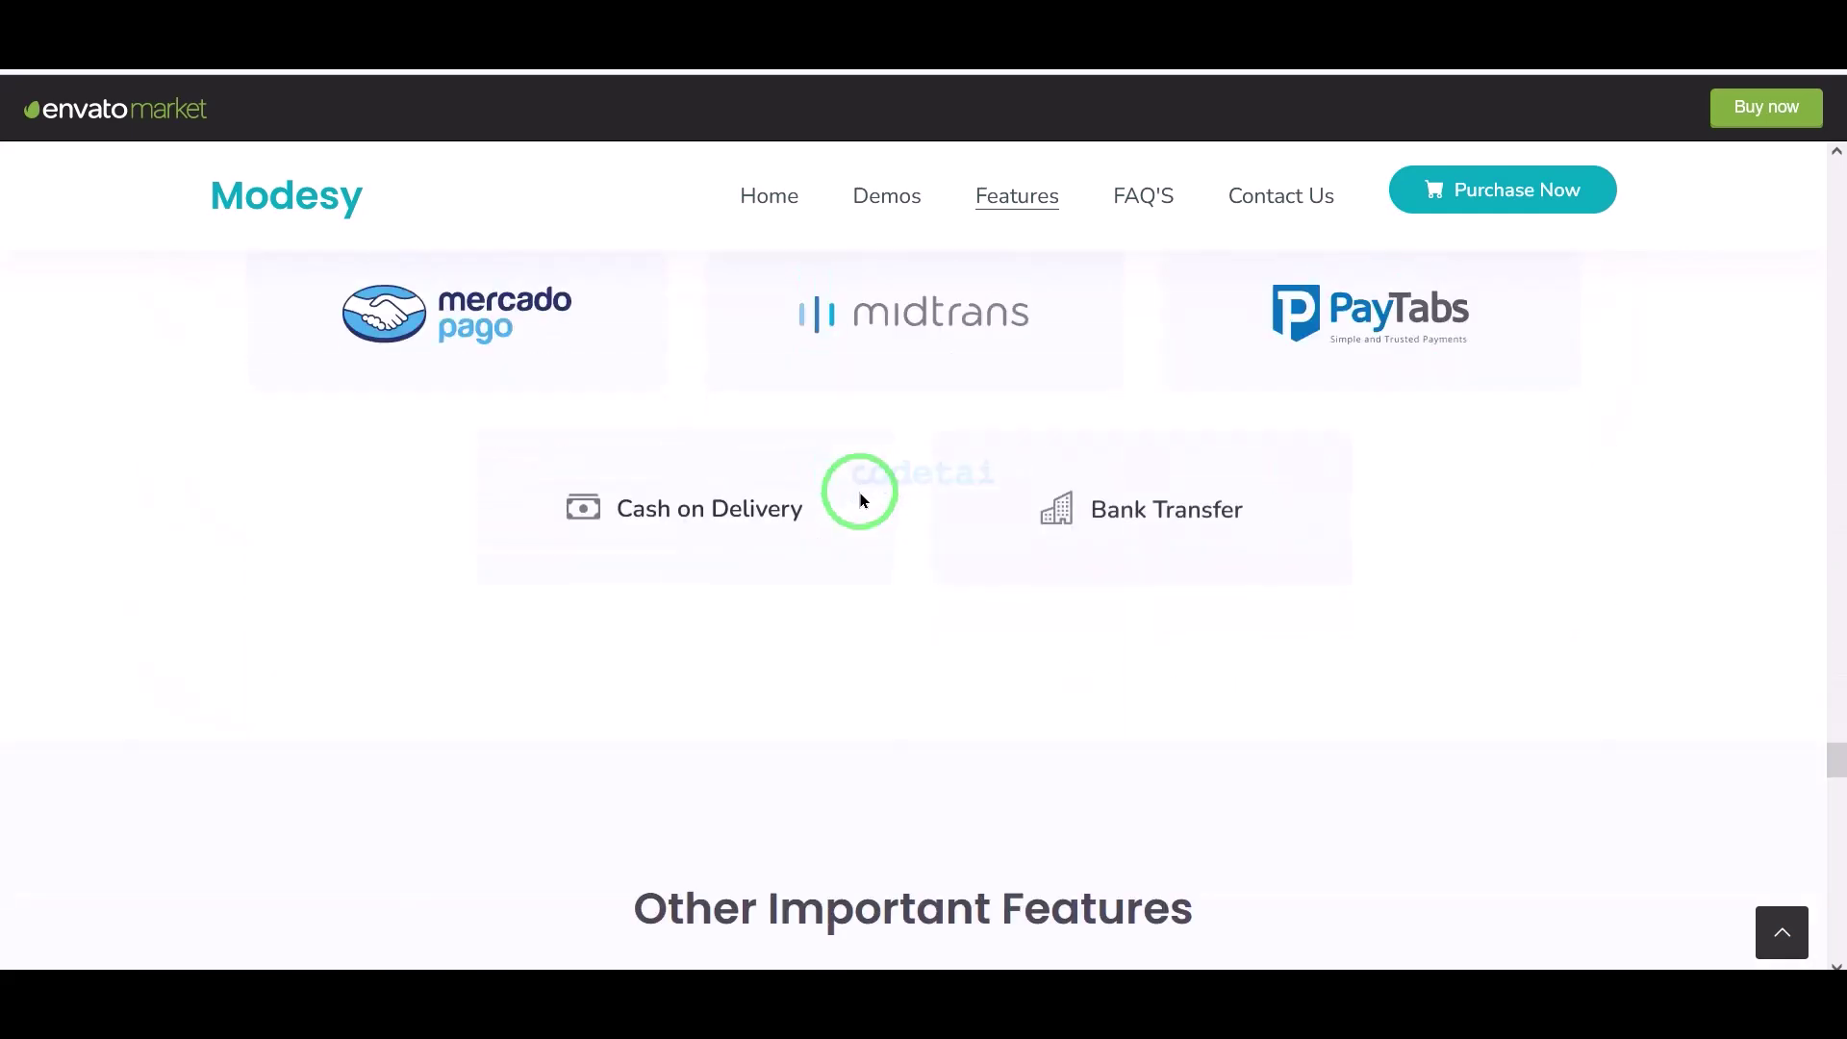
{"action": "scroll", "coordinate": [859, 492], "scroll_direction": "down", "scroll_amount": 10}
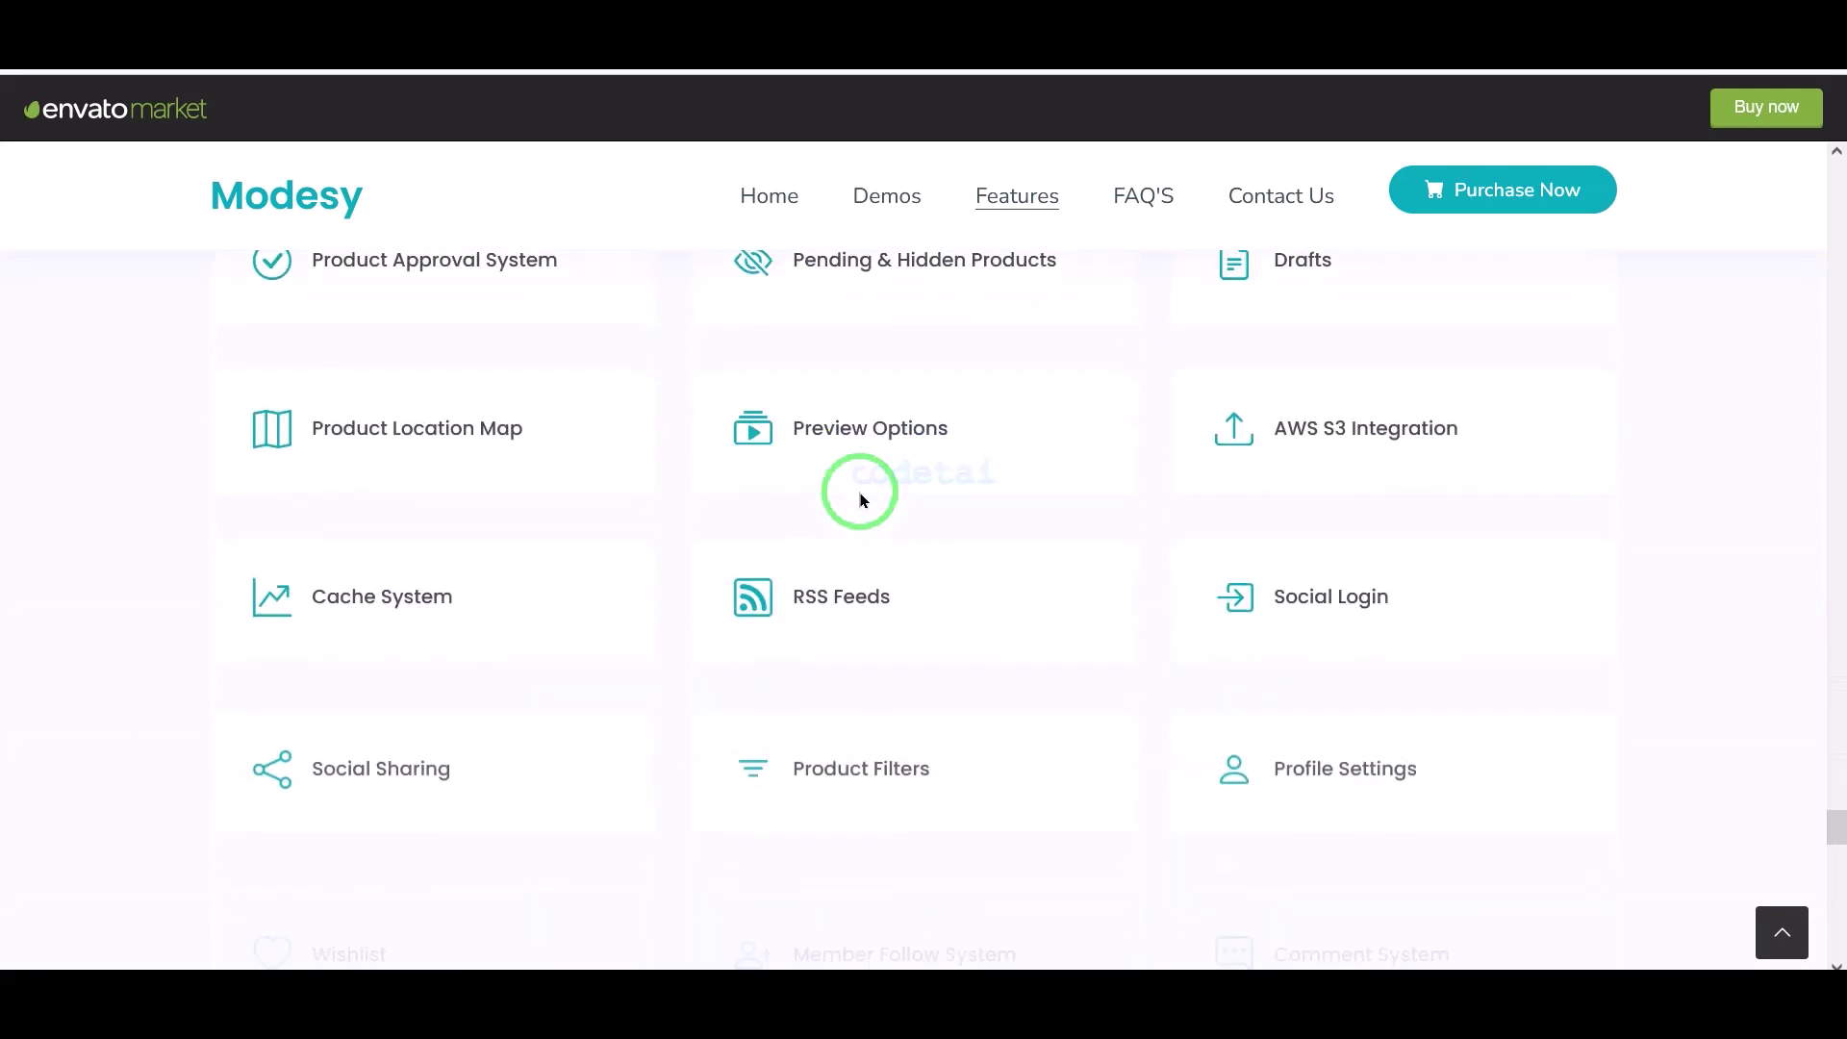
{"action": "scroll", "coordinate": [859, 497], "scroll_direction": "down", "scroll_amount": 10}
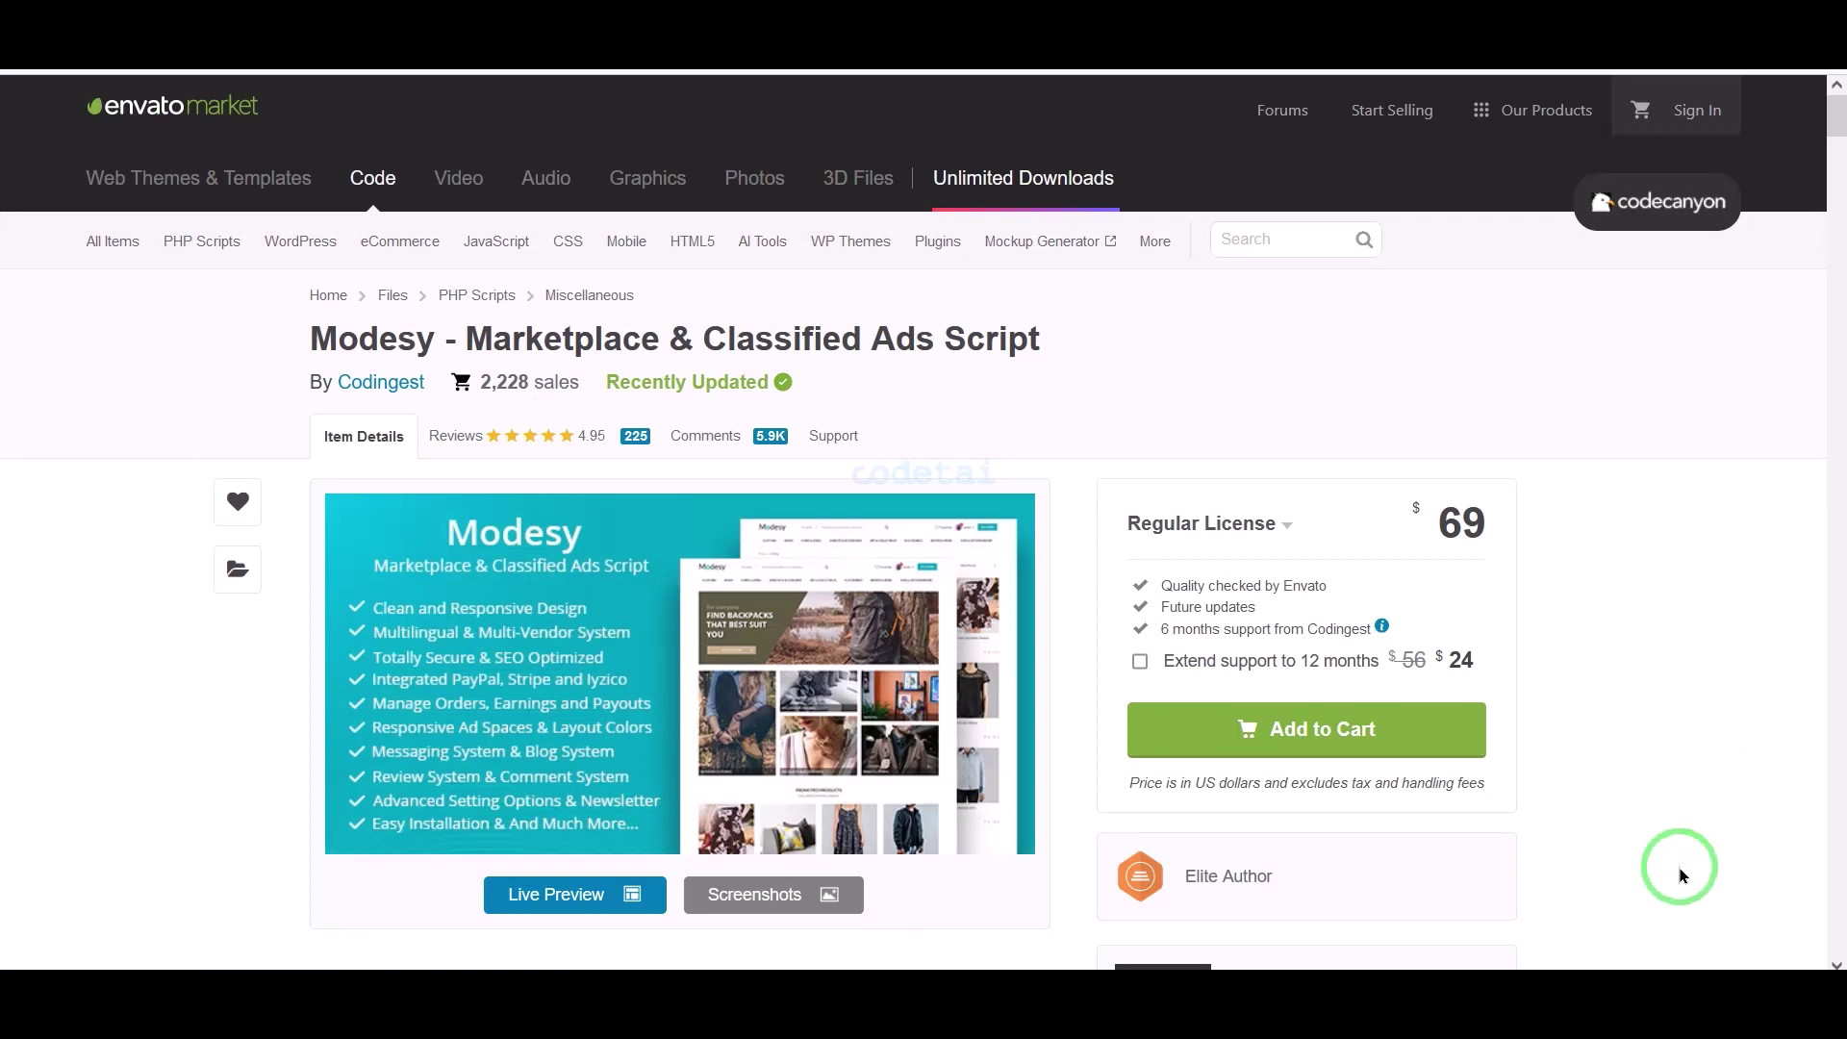
Add Modesy to the cart, check out, and switch to signing in with an existing account
{"action": "left_click", "coordinate": [1391, 759]}
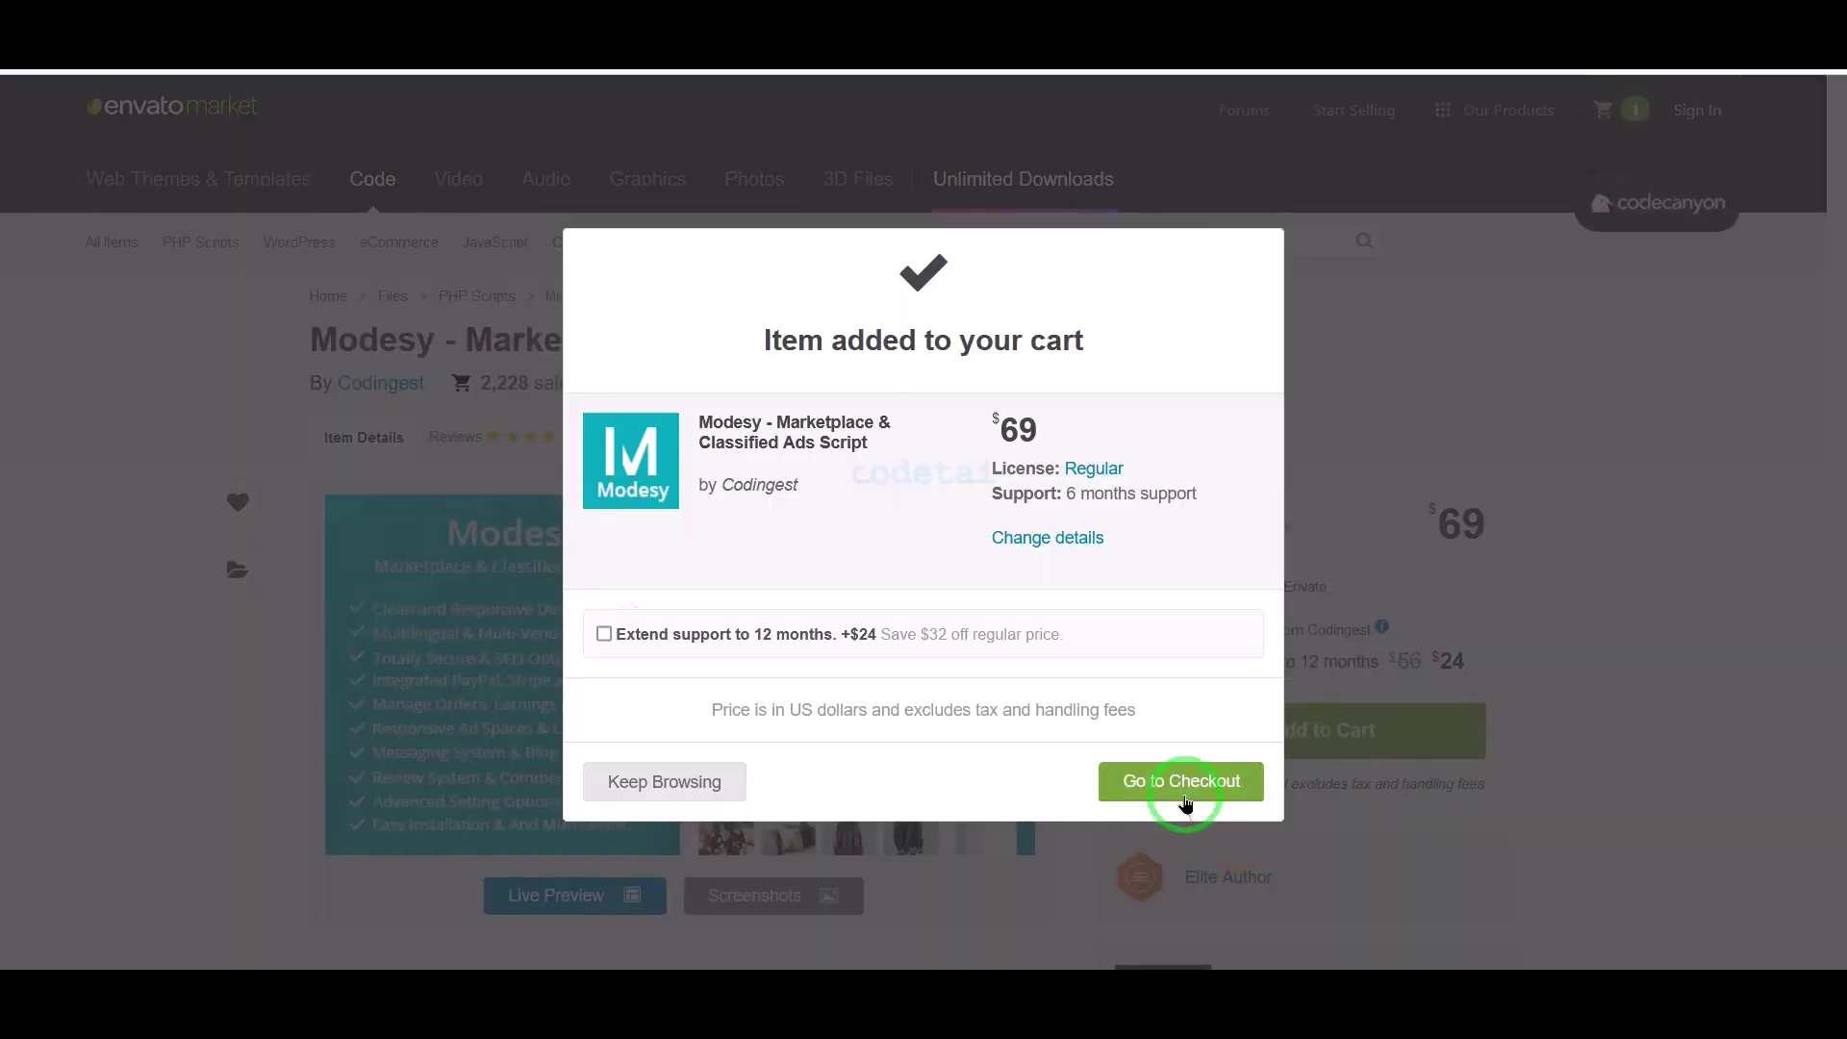
{"action": "left_click", "coordinate": [1185, 799]}
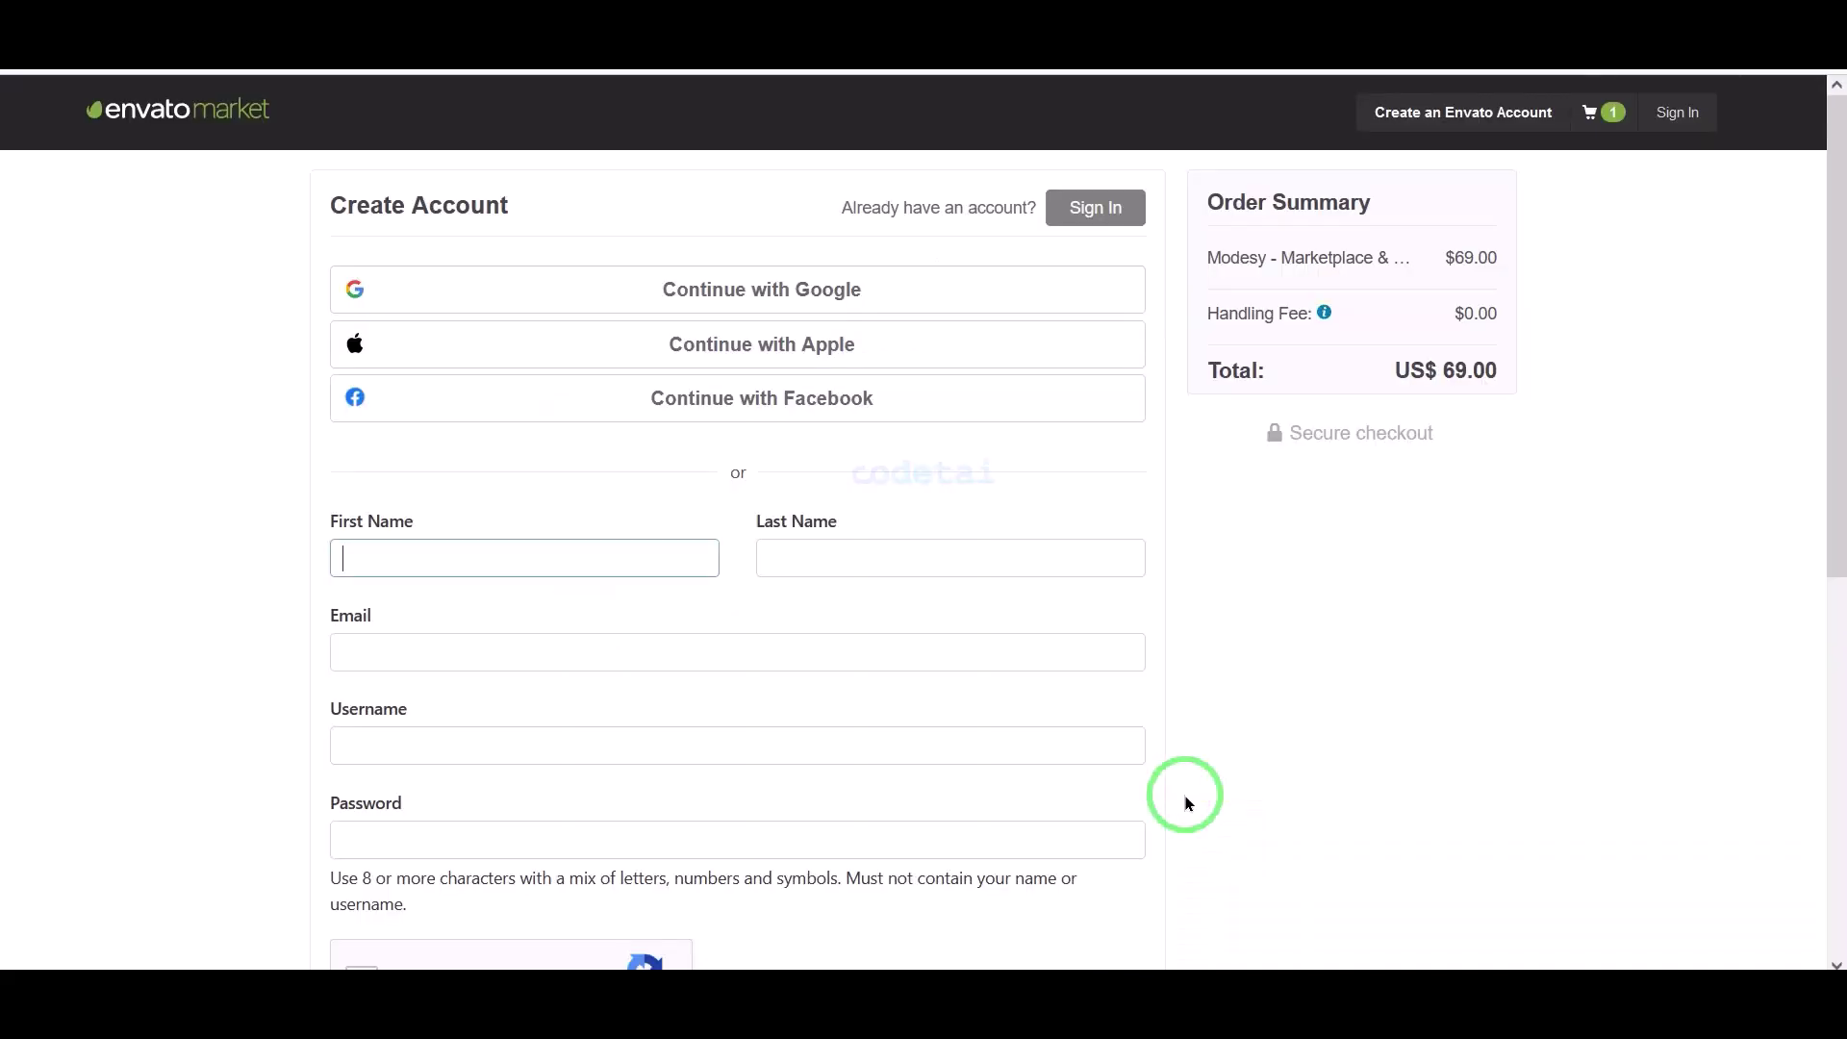
{"action": "scroll", "coordinate": [1186, 802], "scroll_direction": "down", "scroll_amount": 7}
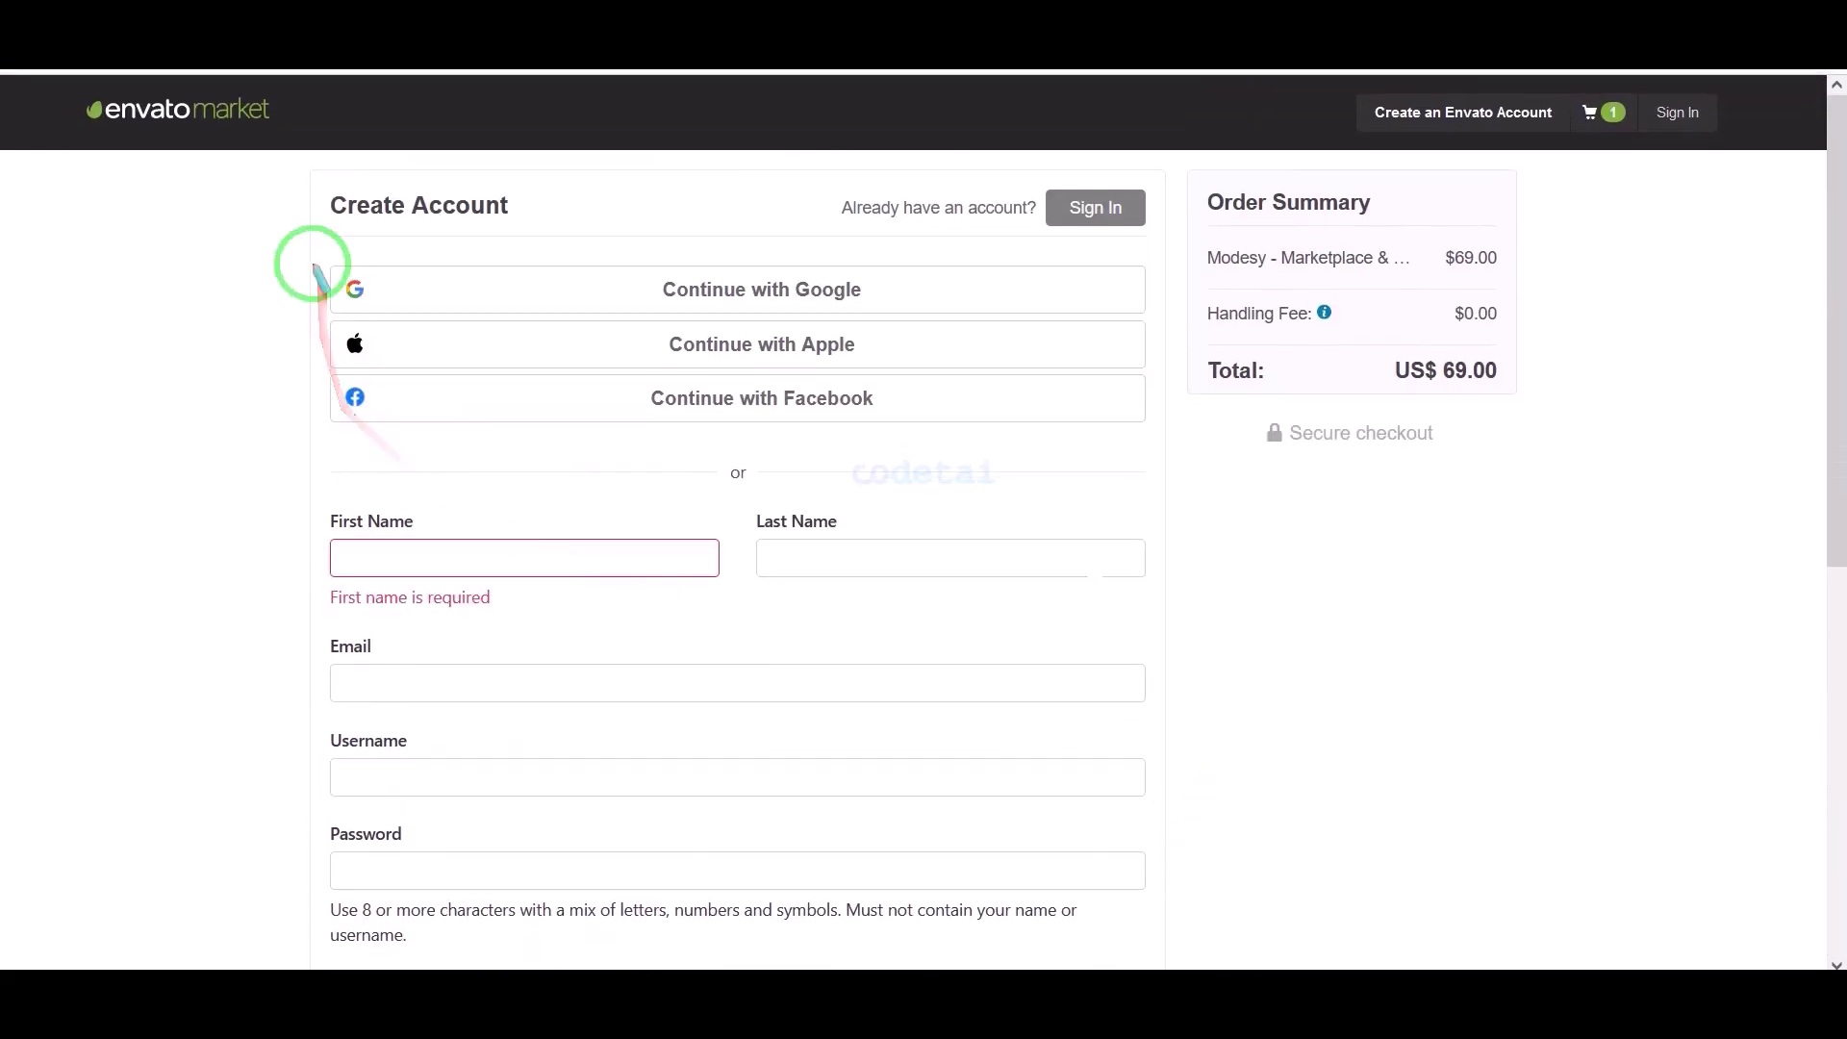
{"action": "left_click_drag", "start_coordinate": [544, 350], "coordinate": [1159, 444]}
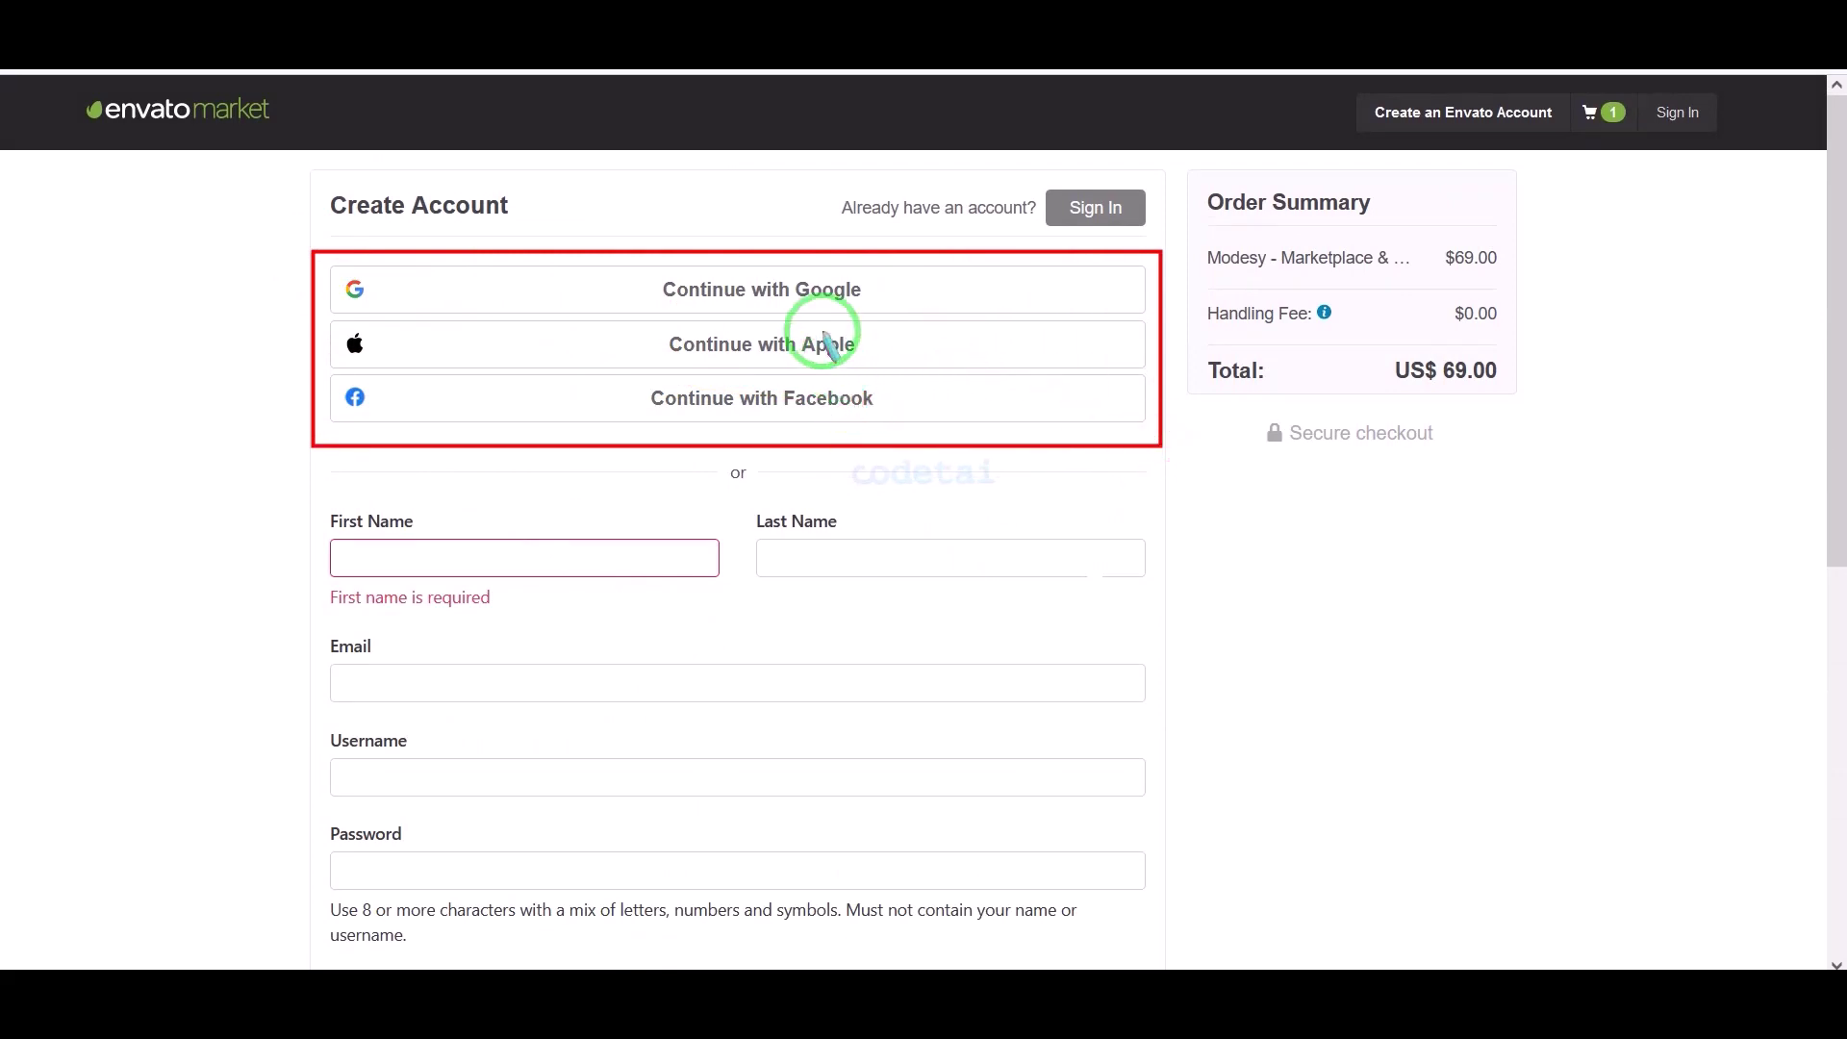
{"action": "scroll", "coordinate": [317, 121], "scroll_direction": "down", "scroll_amount": 4}
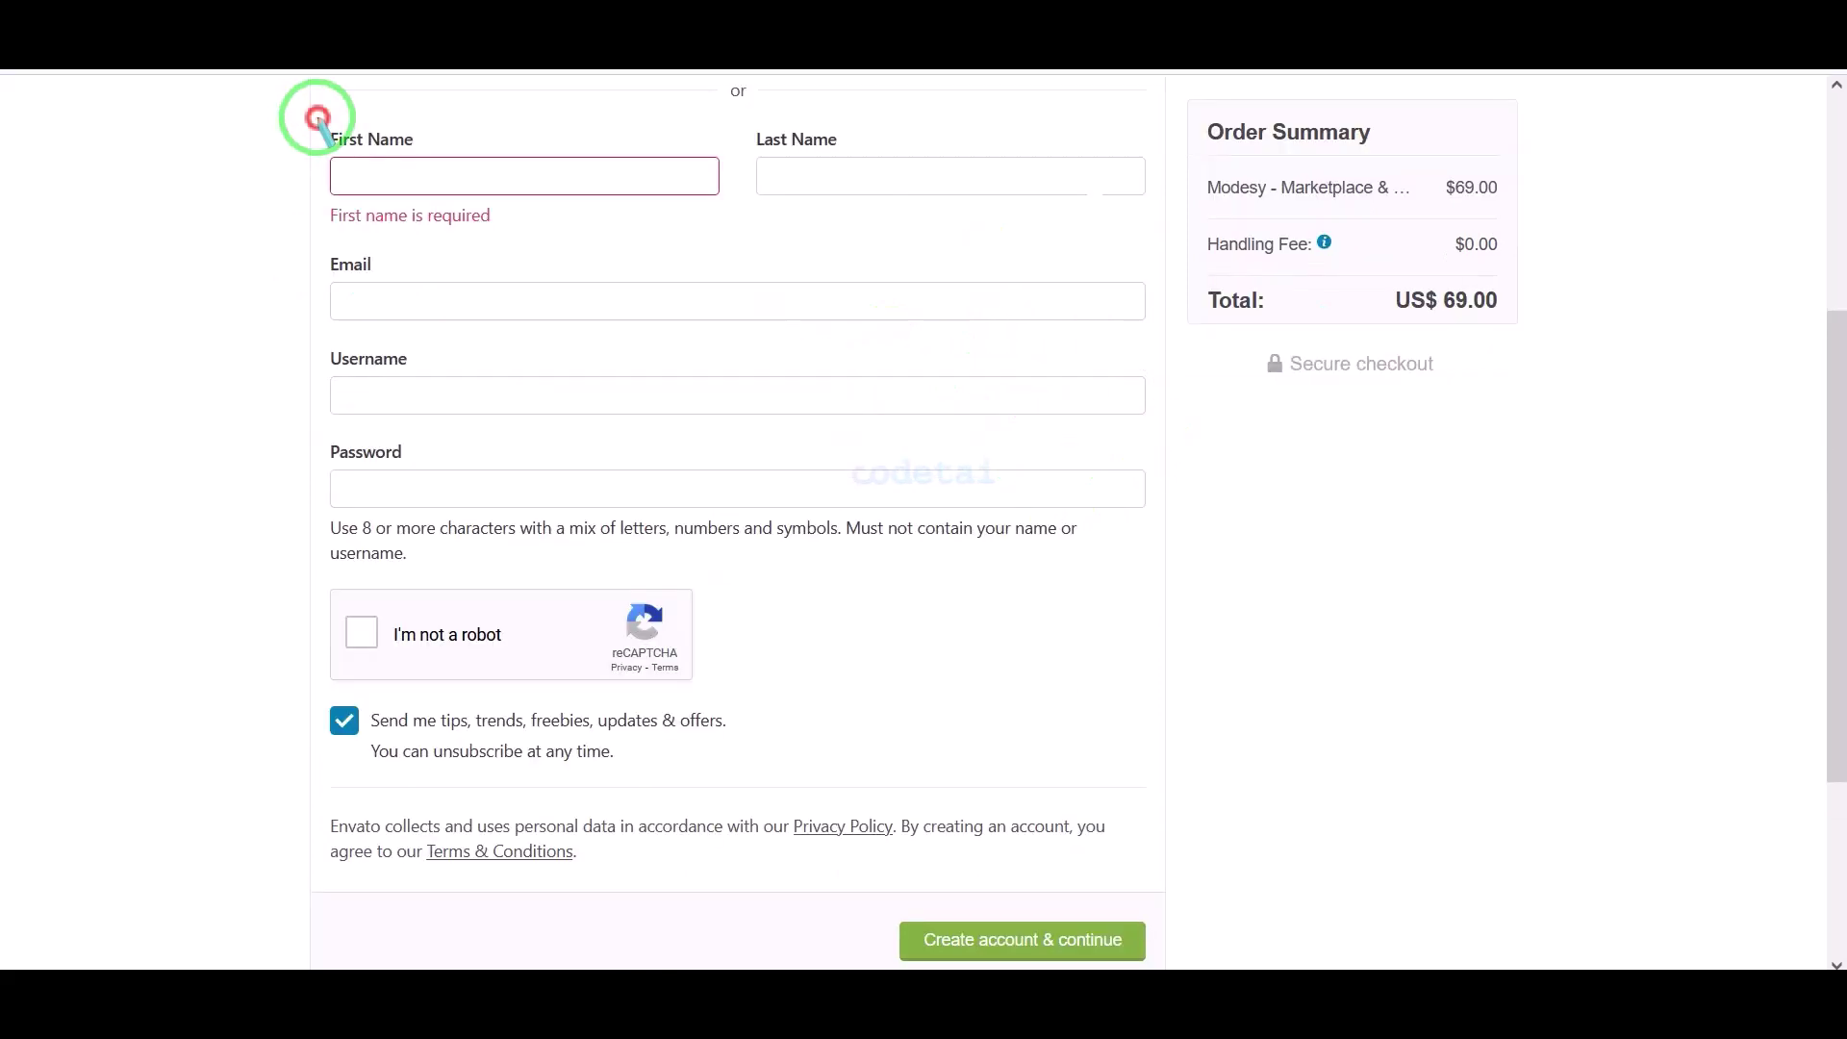
{"action": "mouse_move", "coordinate": [317, 117]}
{"action": "left_mouse_down"}
{"action": "mouse_move", "coordinate": [956, 490]}
{"action": "mouse_move", "coordinate": [1167, 550]}
{"action": "mouse_move", "coordinate": [1169, 573]}
{"action": "left_mouse_up"}
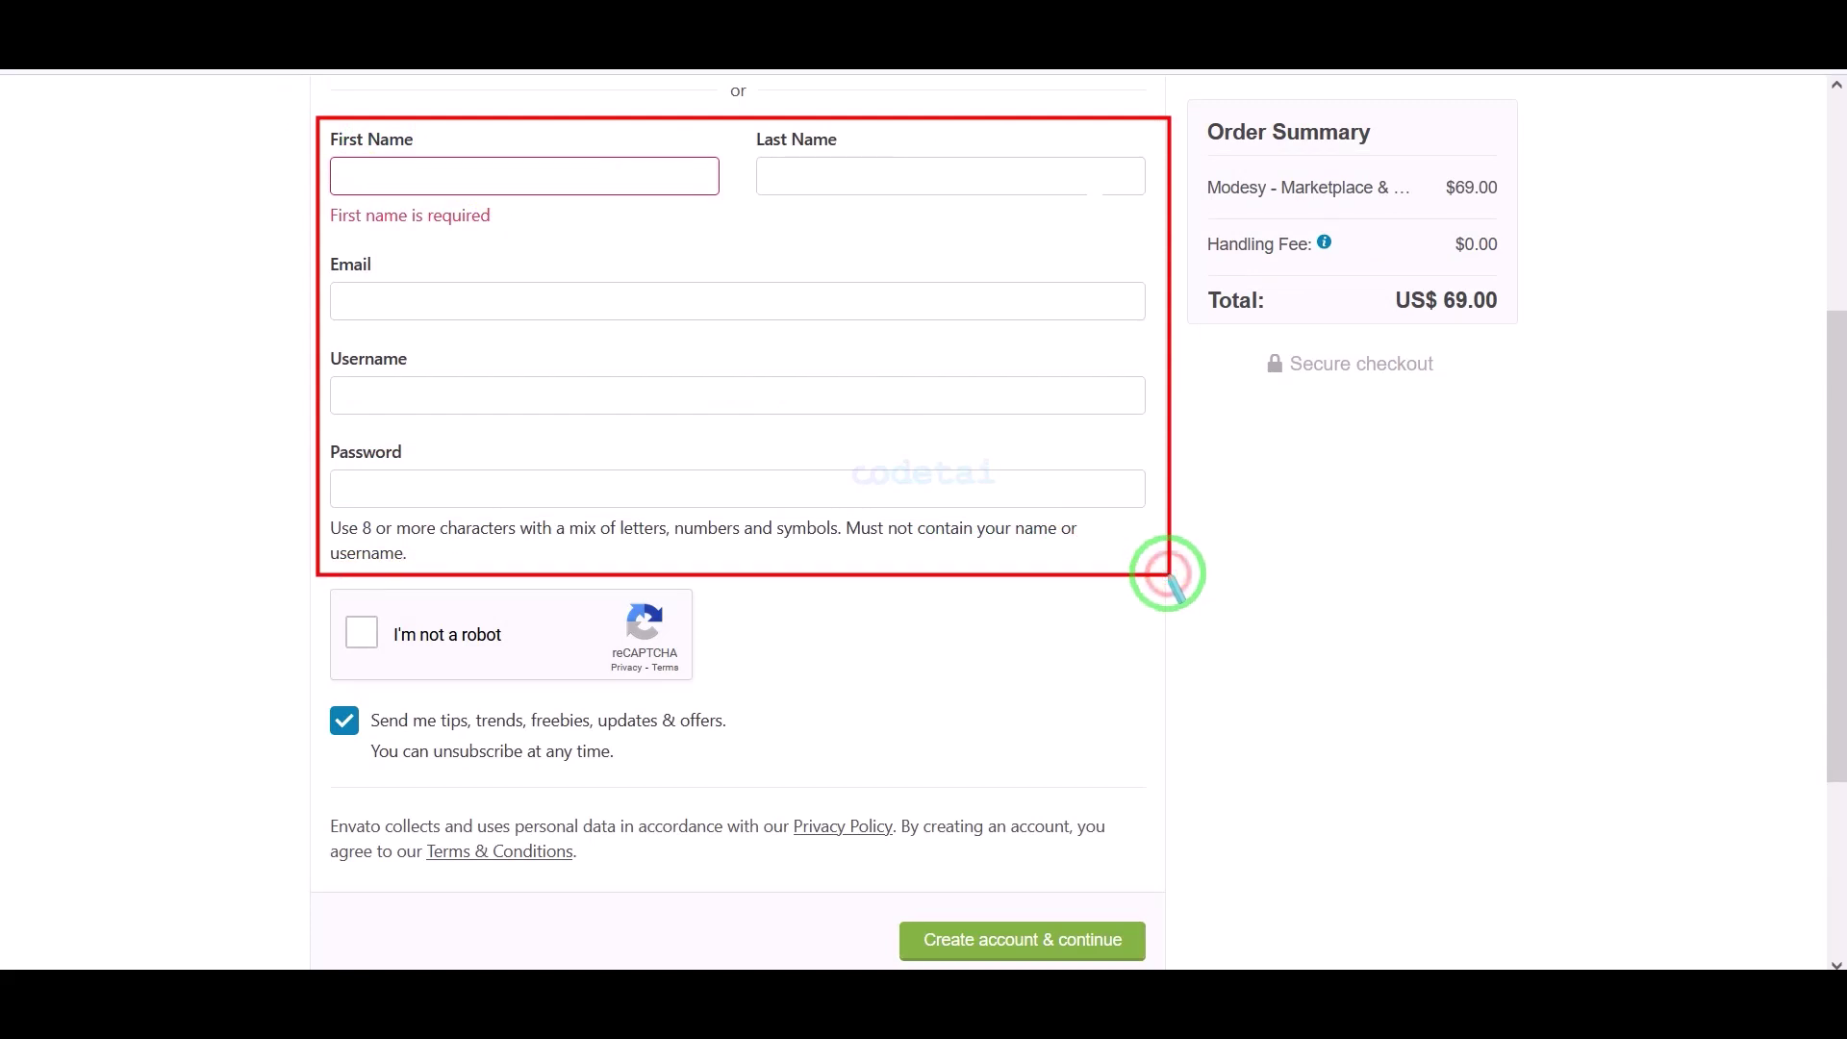
{"action": "scroll", "coordinate": [1167, 575], "scroll_direction": "up", "scroll_amount": 4}
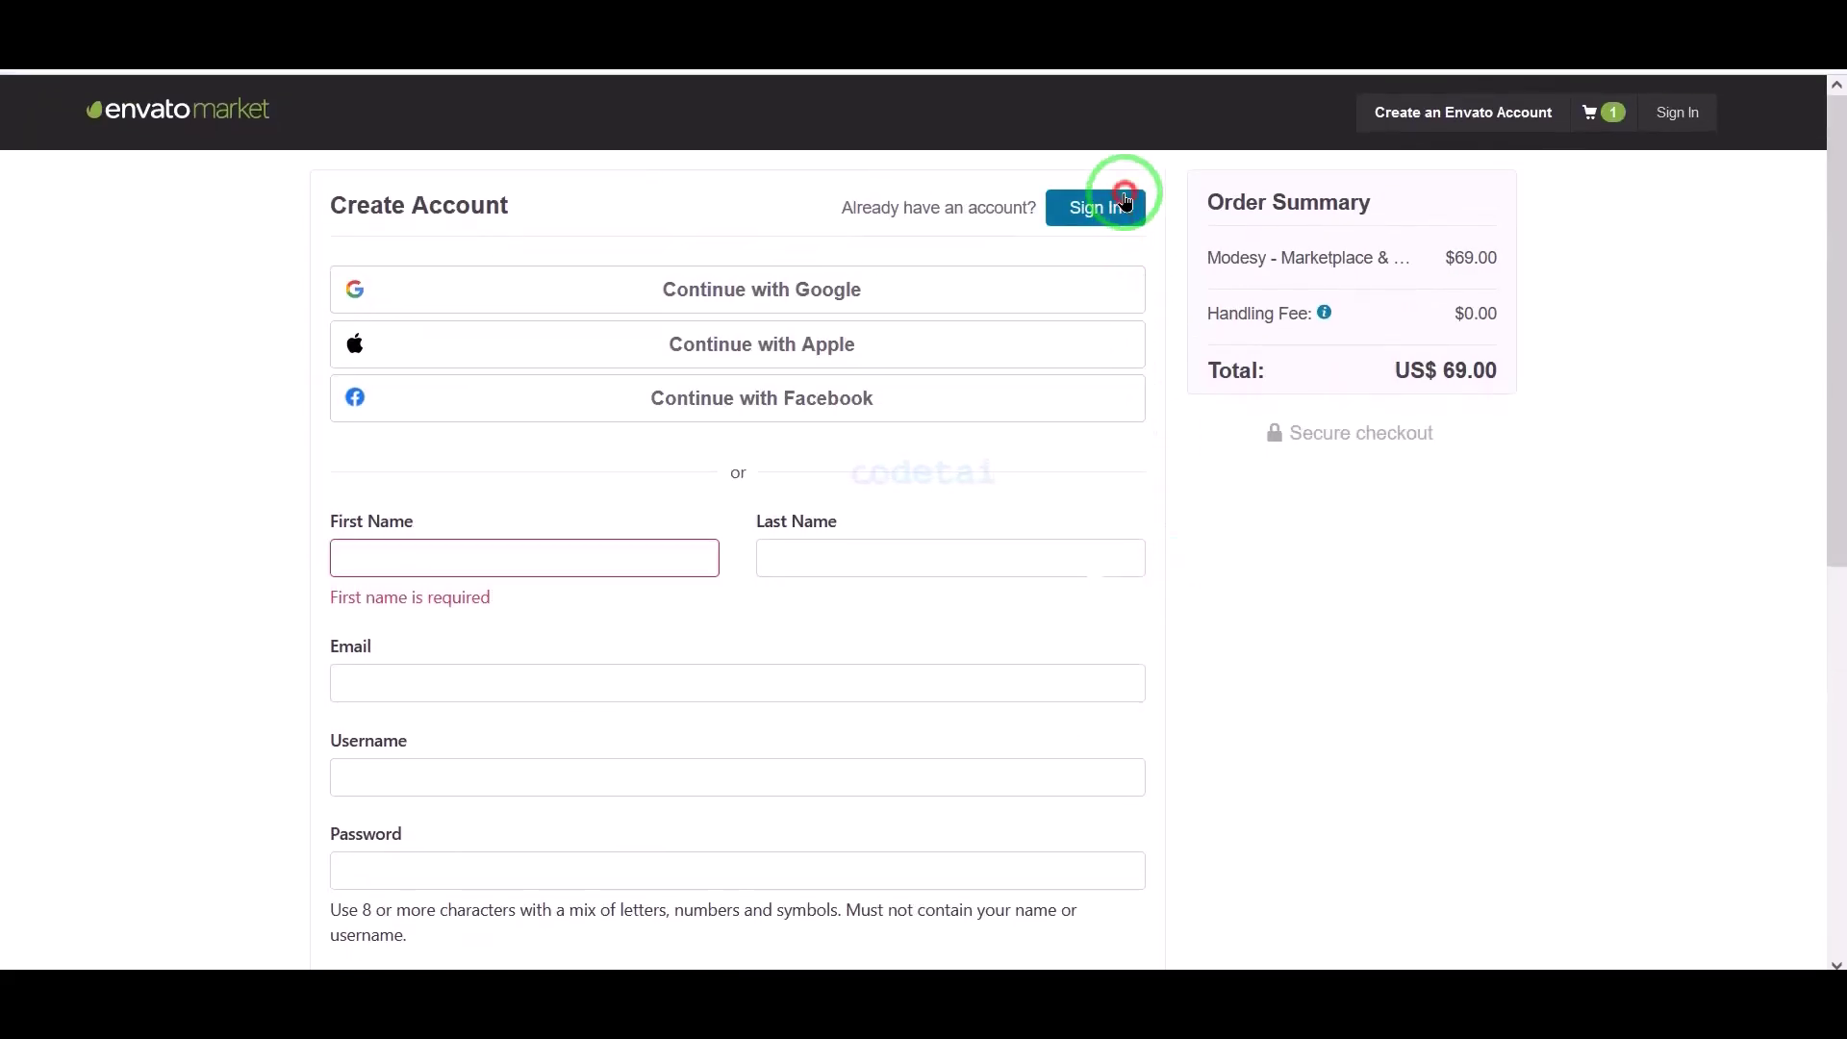
{"action": "left_click", "coordinate": [1126, 200]}
{"action": "scroll", "coordinate": [1039, 602], "scroll_direction": "down", "scroll_amount": 1}
Sign in with the saved credentials and confirm the billing details
{"action": "left_click", "coordinate": [1300, 656]}
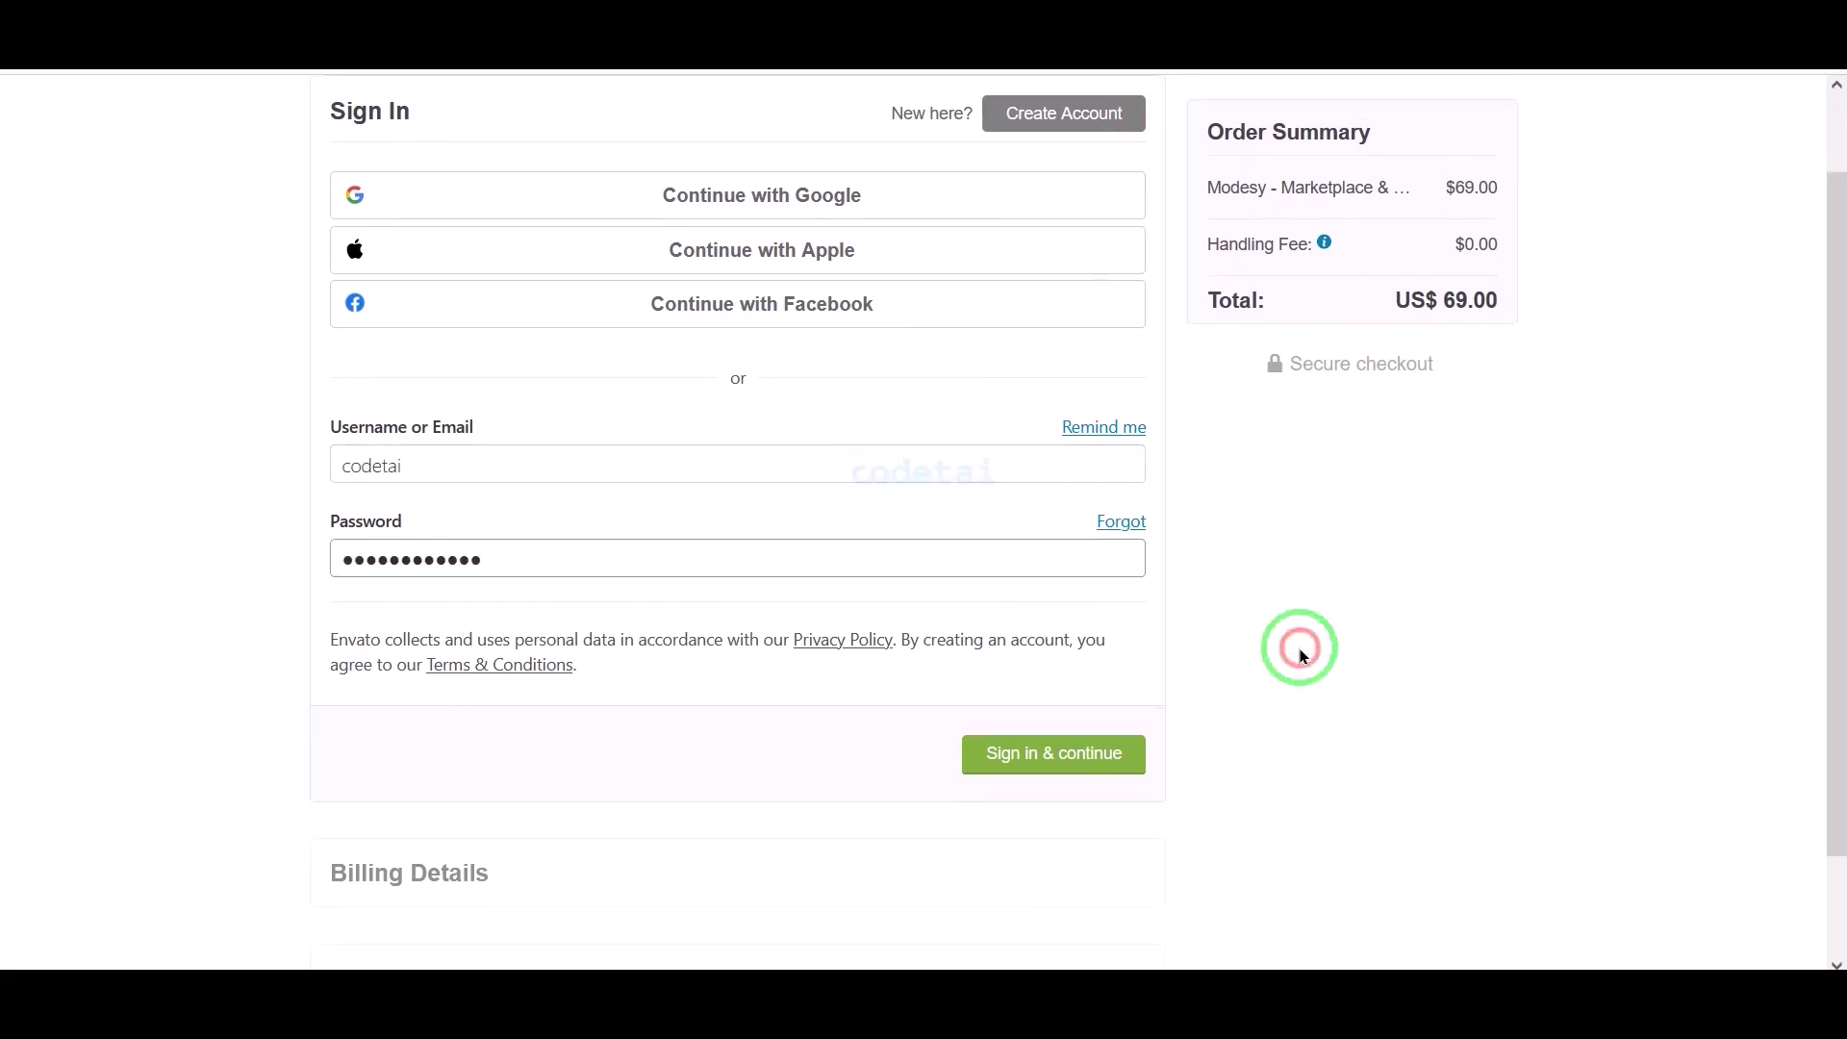
{"action": "left_click", "coordinate": [1070, 765]}
{"action": "left_click", "coordinate": [1133, 396]}
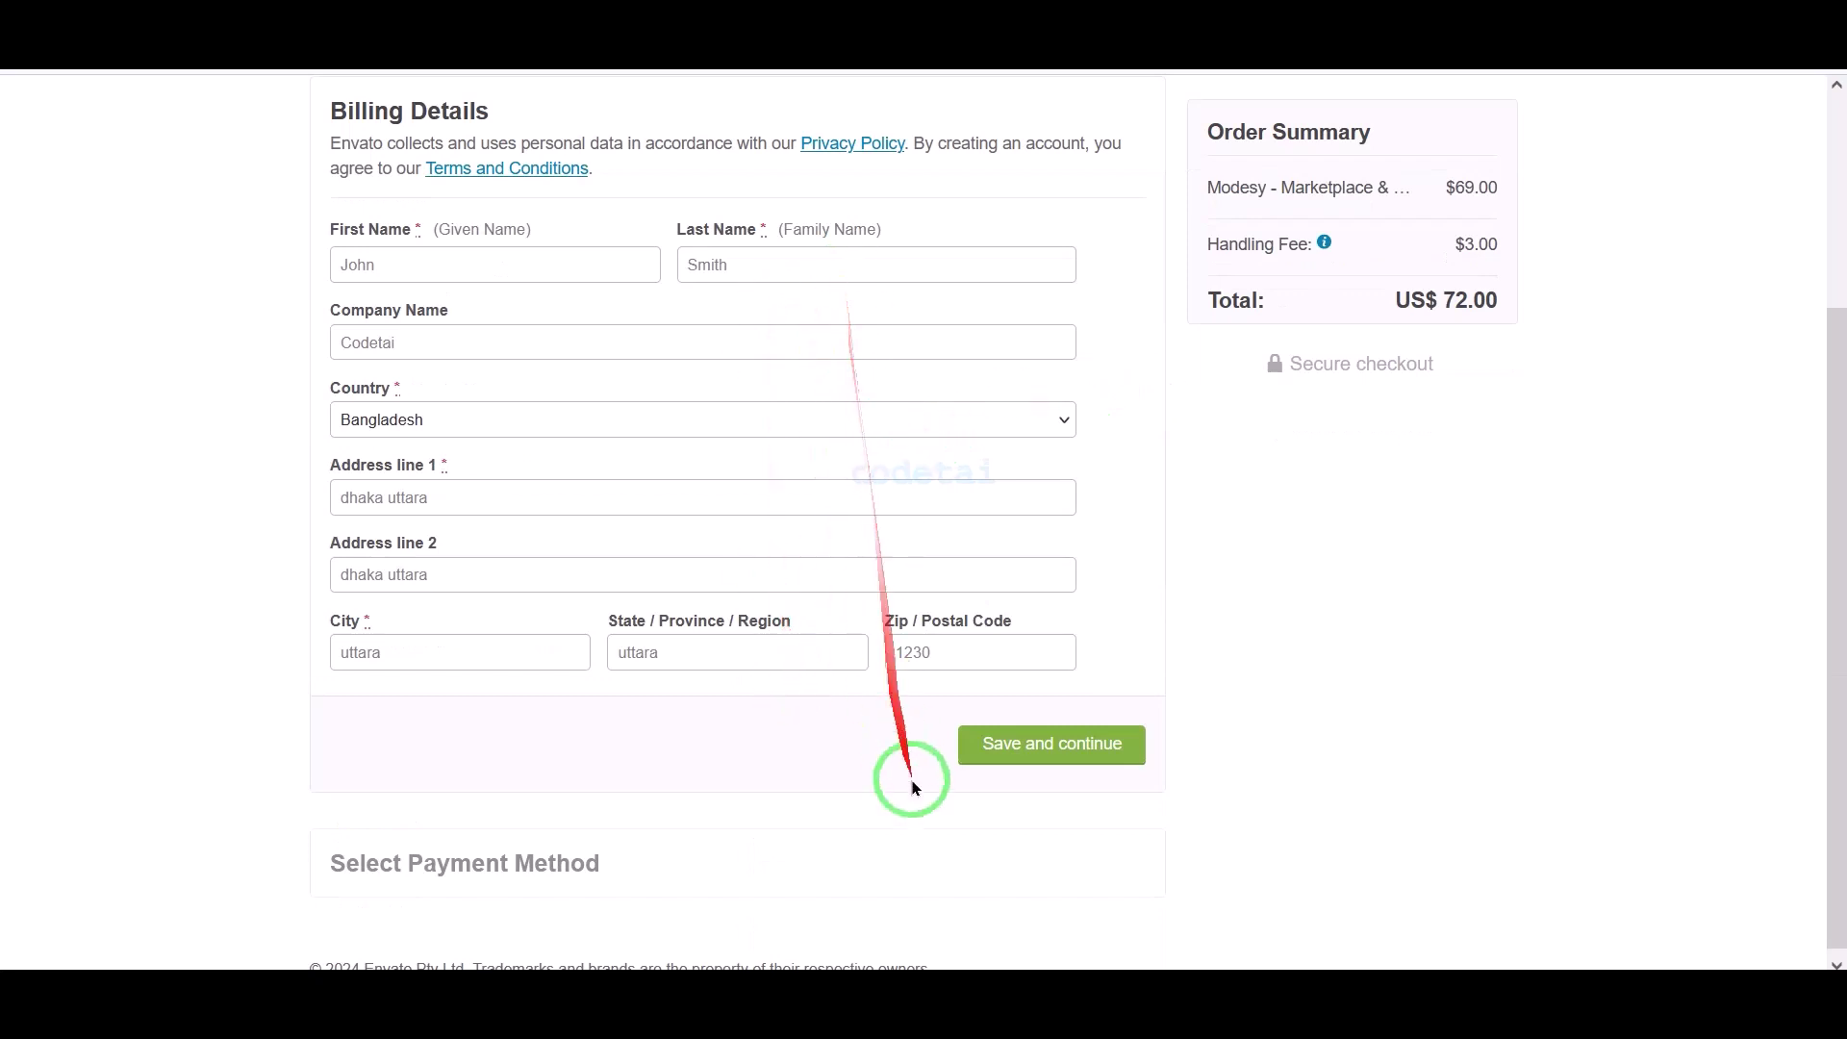
{"action": "left_click", "coordinate": [990, 745]}
Enter the card details and pay US$ 72.00 for the Modesy script
{"action": "mouse_move", "coordinate": [313, 204]}
{"action": "left_mouse_down"}
{"action": "mouse_move", "coordinate": [1109, 366]}
{"action": "mouse_move", "coordinate": [1175, 400]}
{"action": "left_mouse_up"}
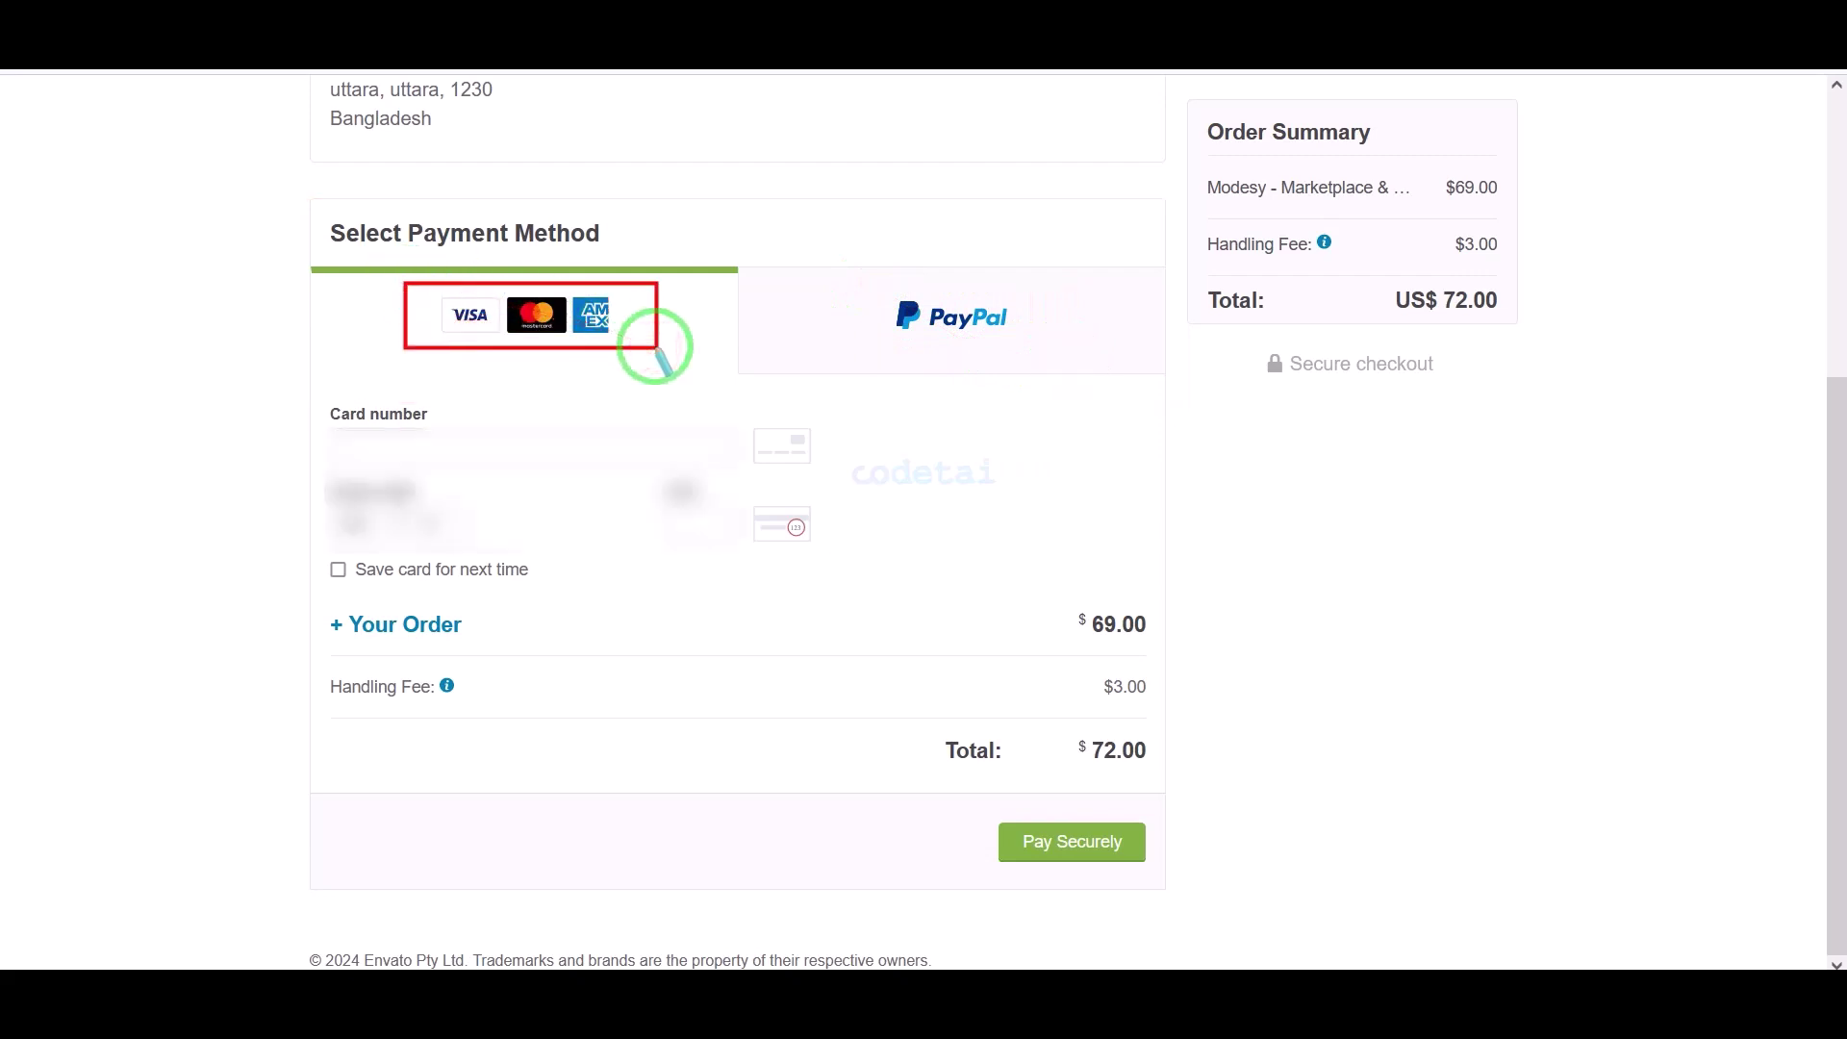
{"action": "left_click", "coordinate": [473, 447]}
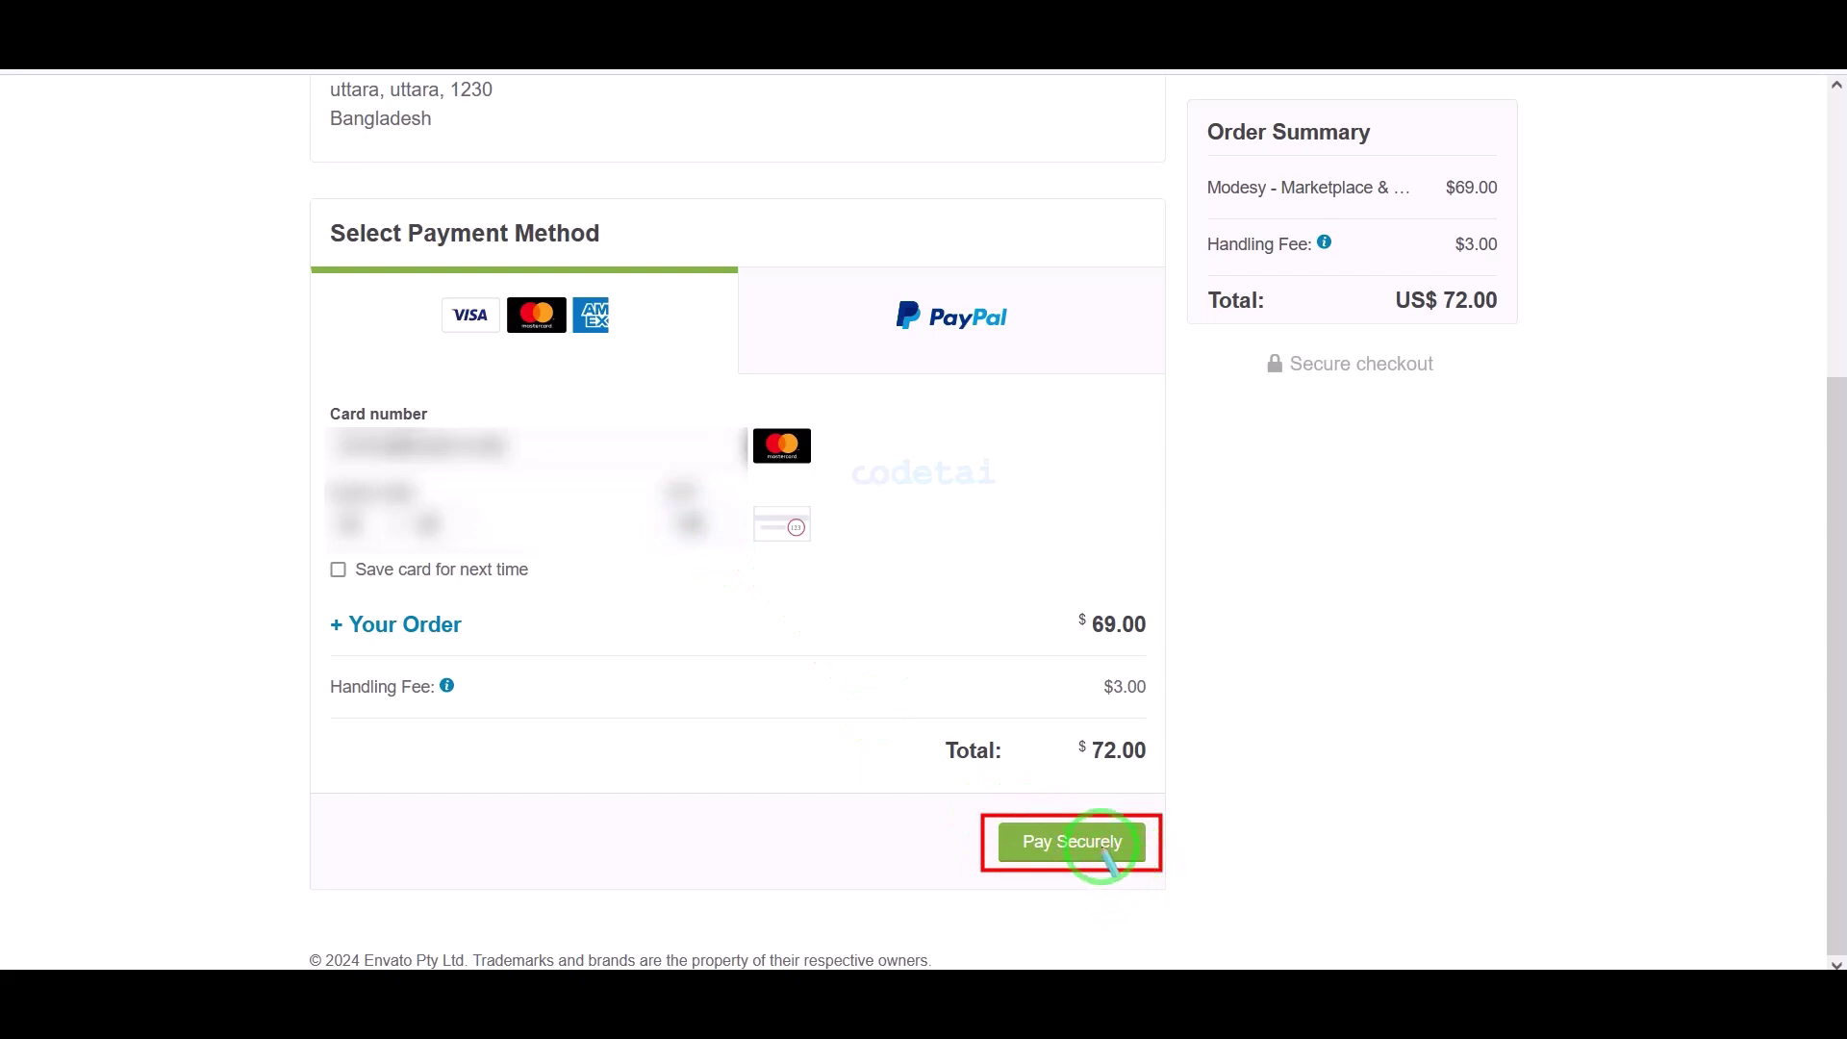
{"action": "left_click", "coordinate": [1071, 843]}
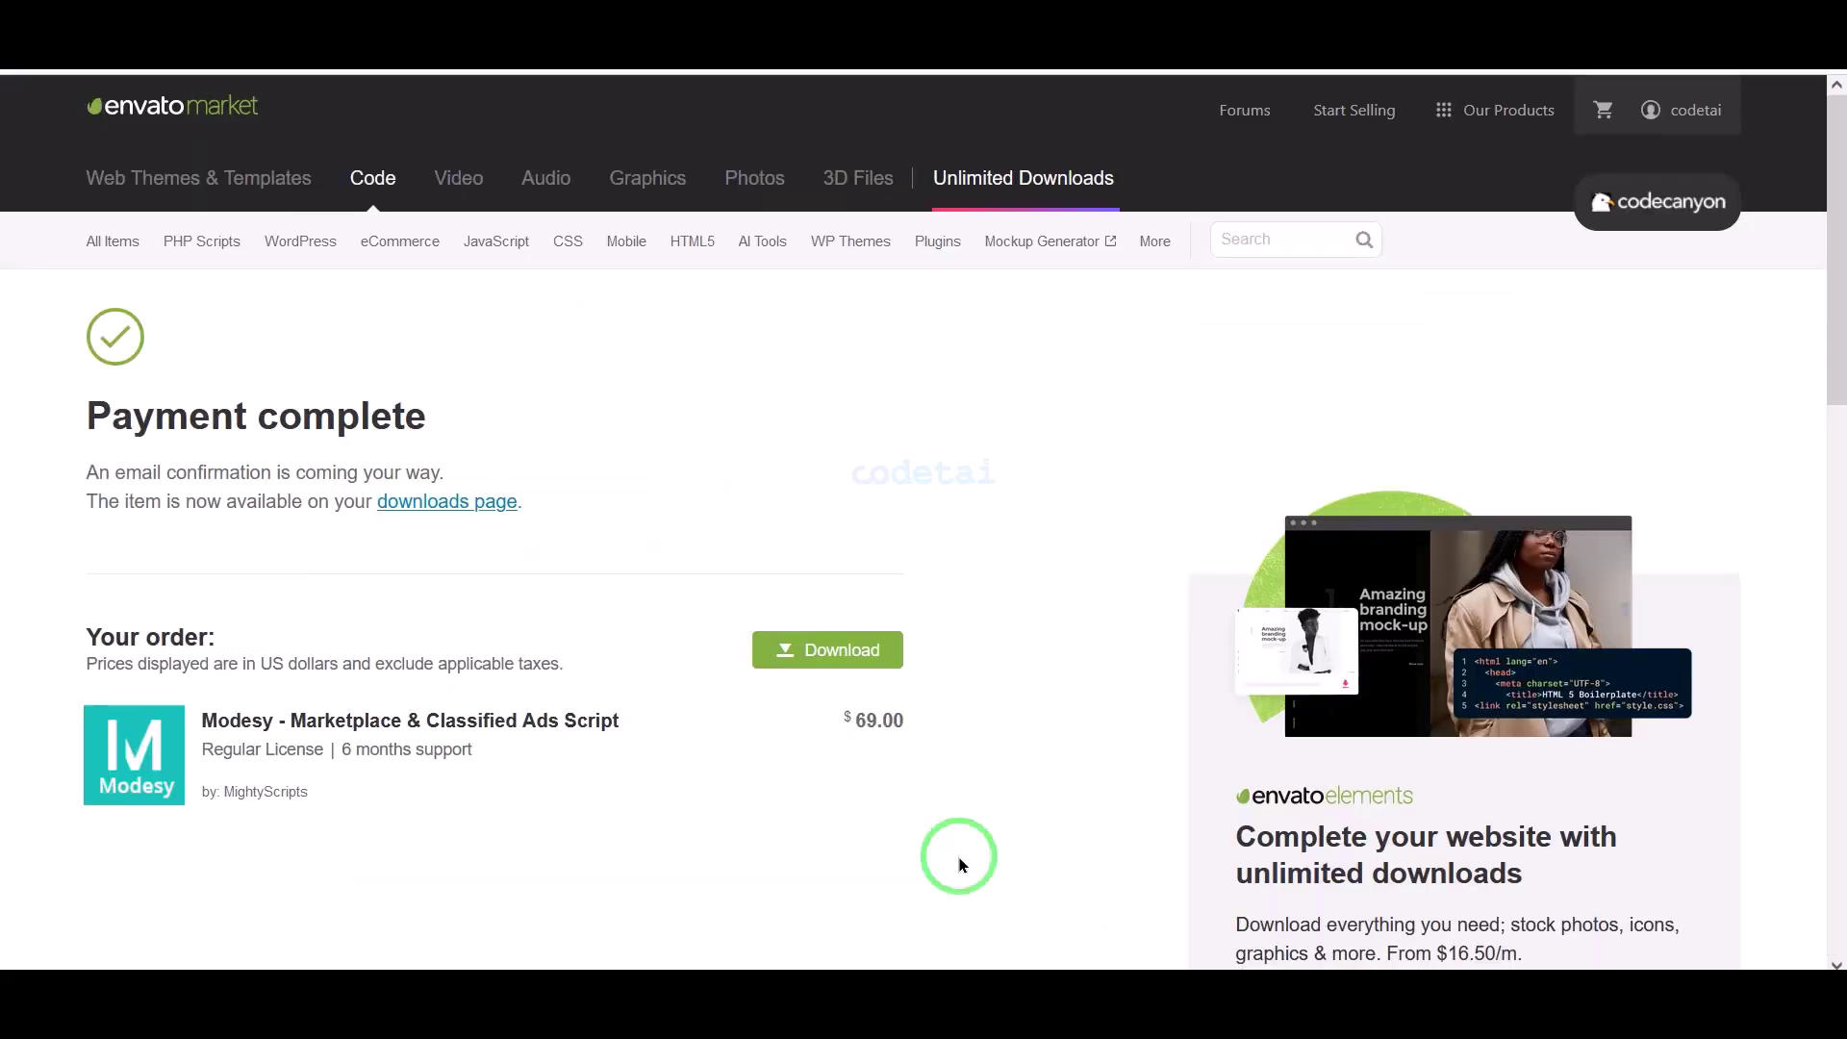
From Downloads, get Modesy's all files & documentation plus the licence certificate PDF and text
{"action": "left_click", "coordinate": [1695, 111]}
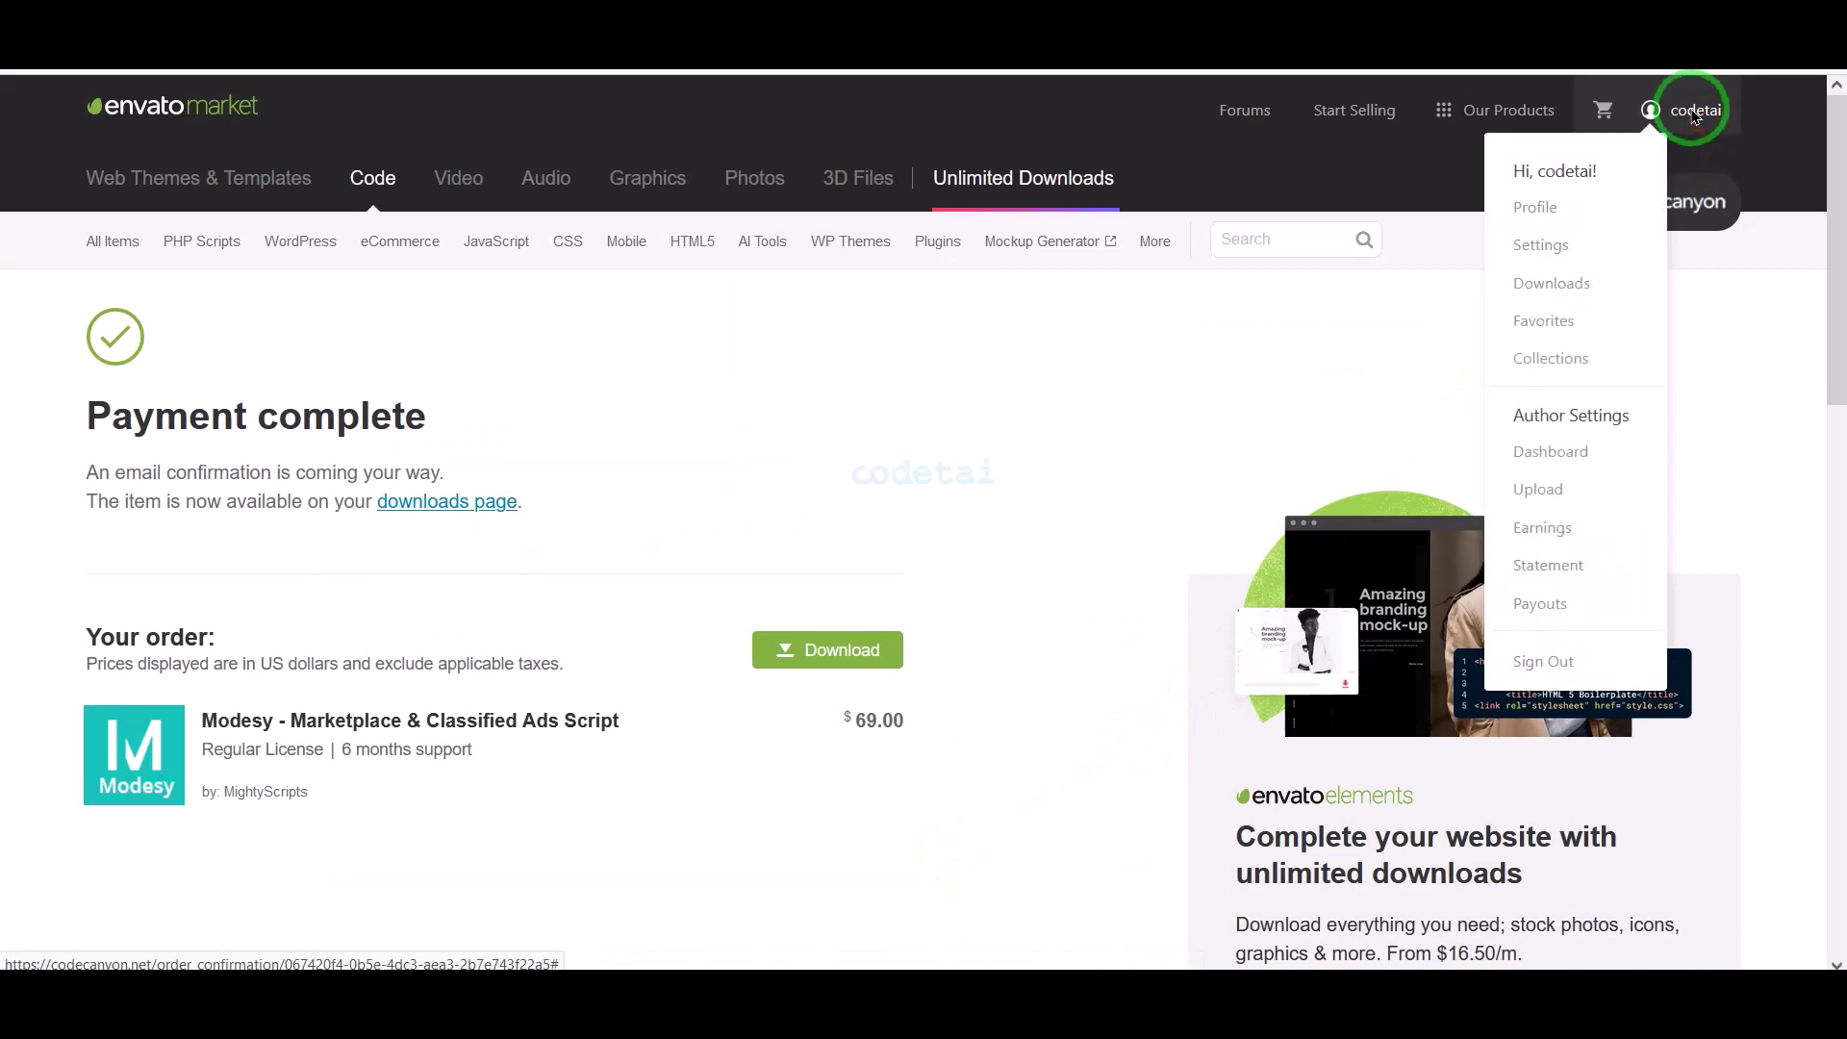
{"action": "left_click", "coordinate": [1551, 283]}
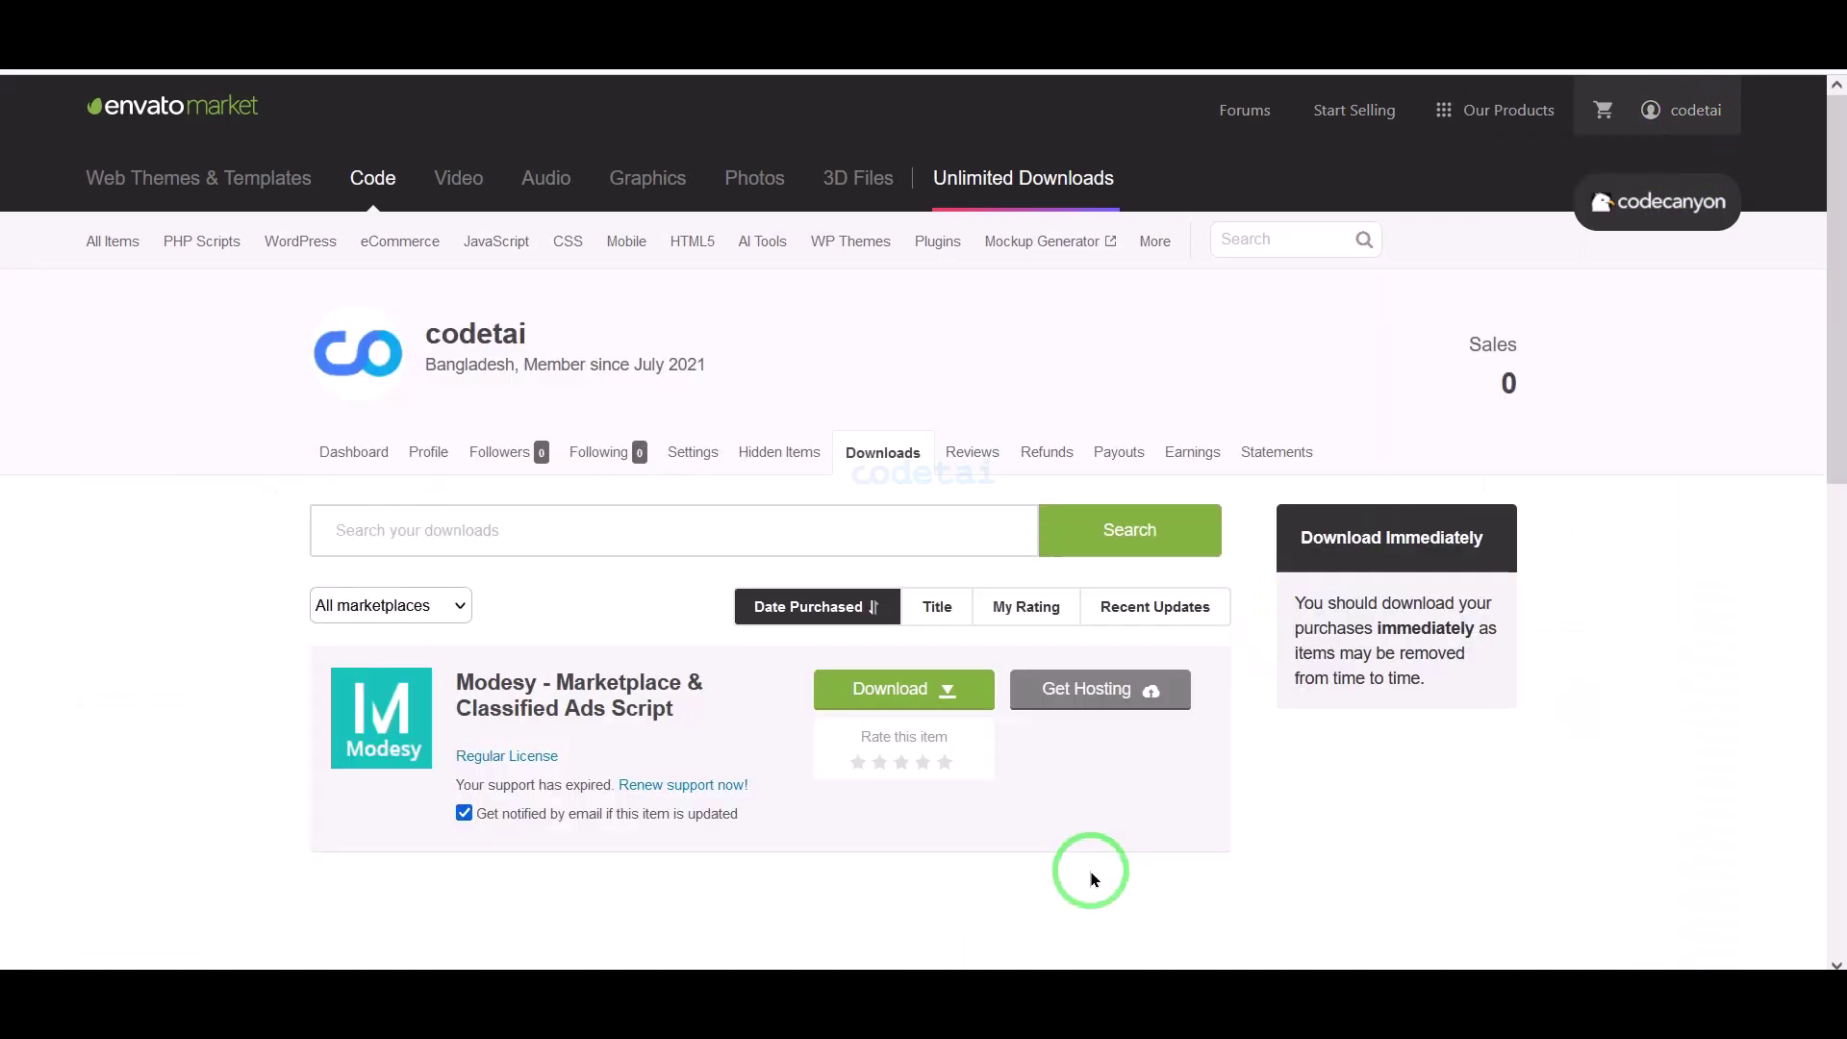
{"action": "left_click", "coordinate": [952, 689]}
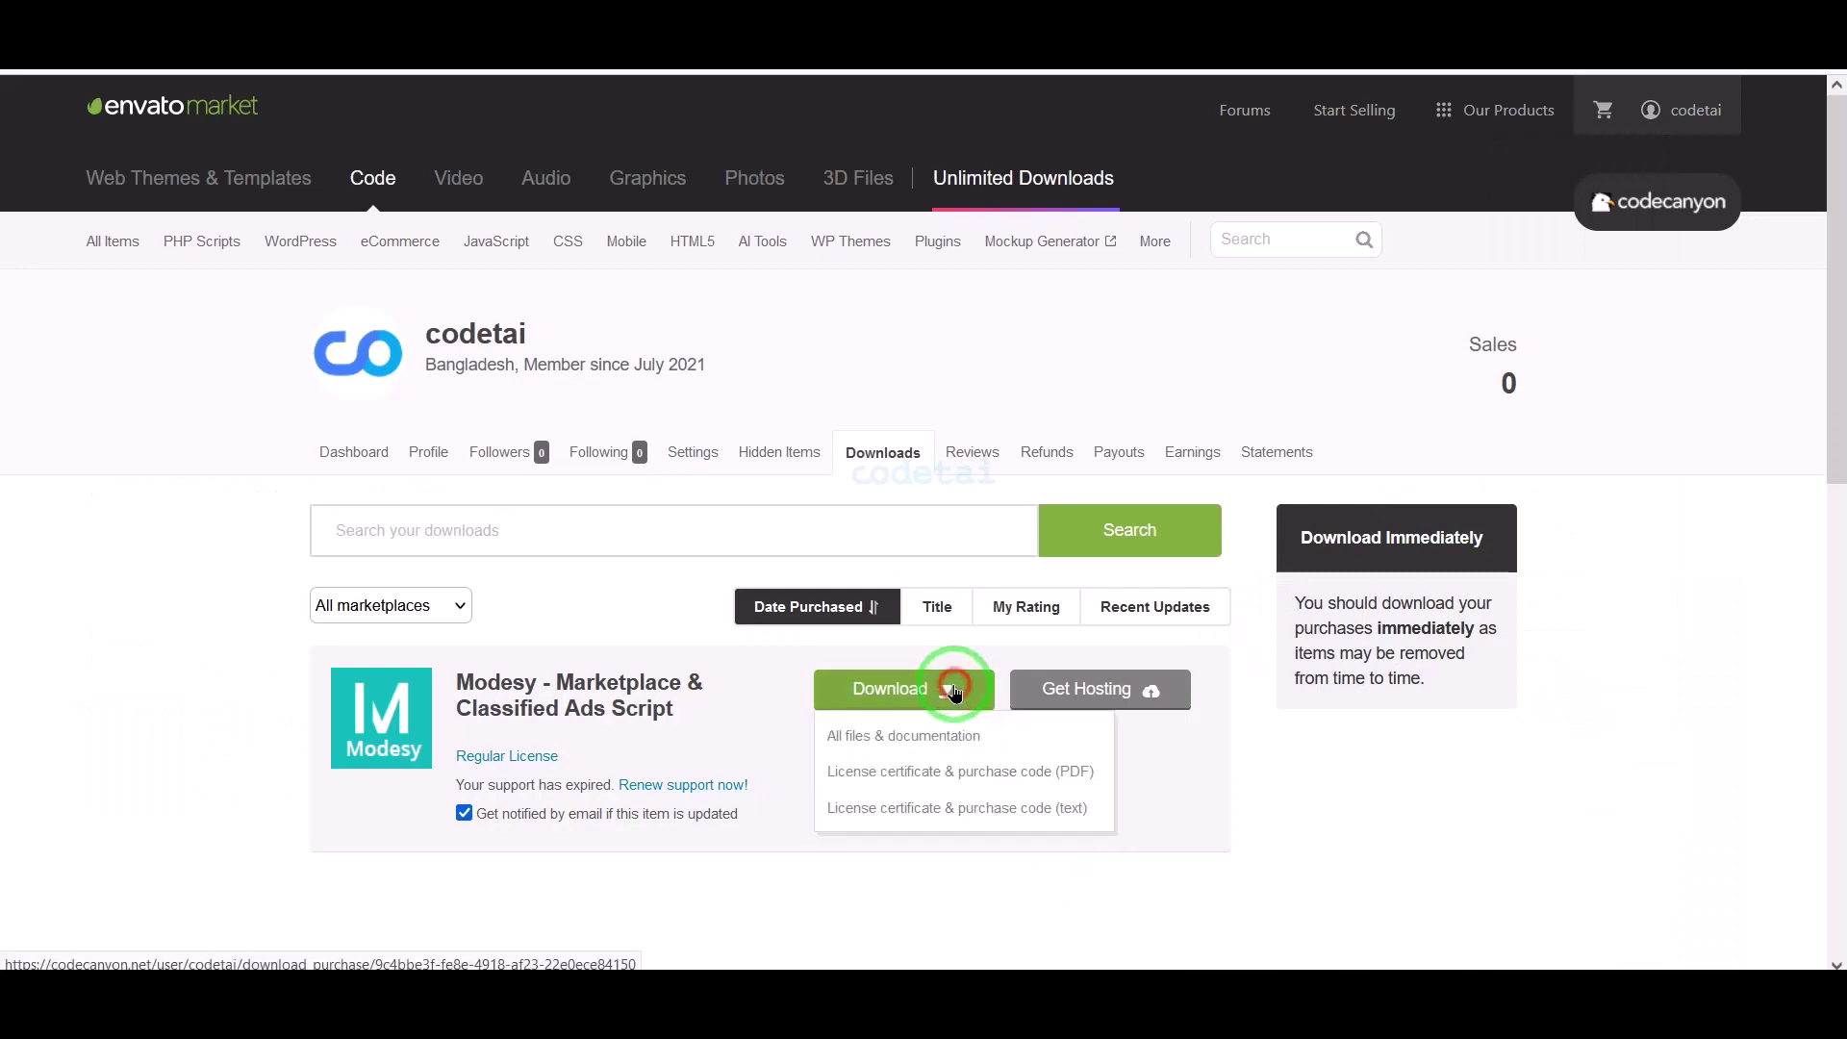
{"action": "left_click", "coordinate": [921, 737]}
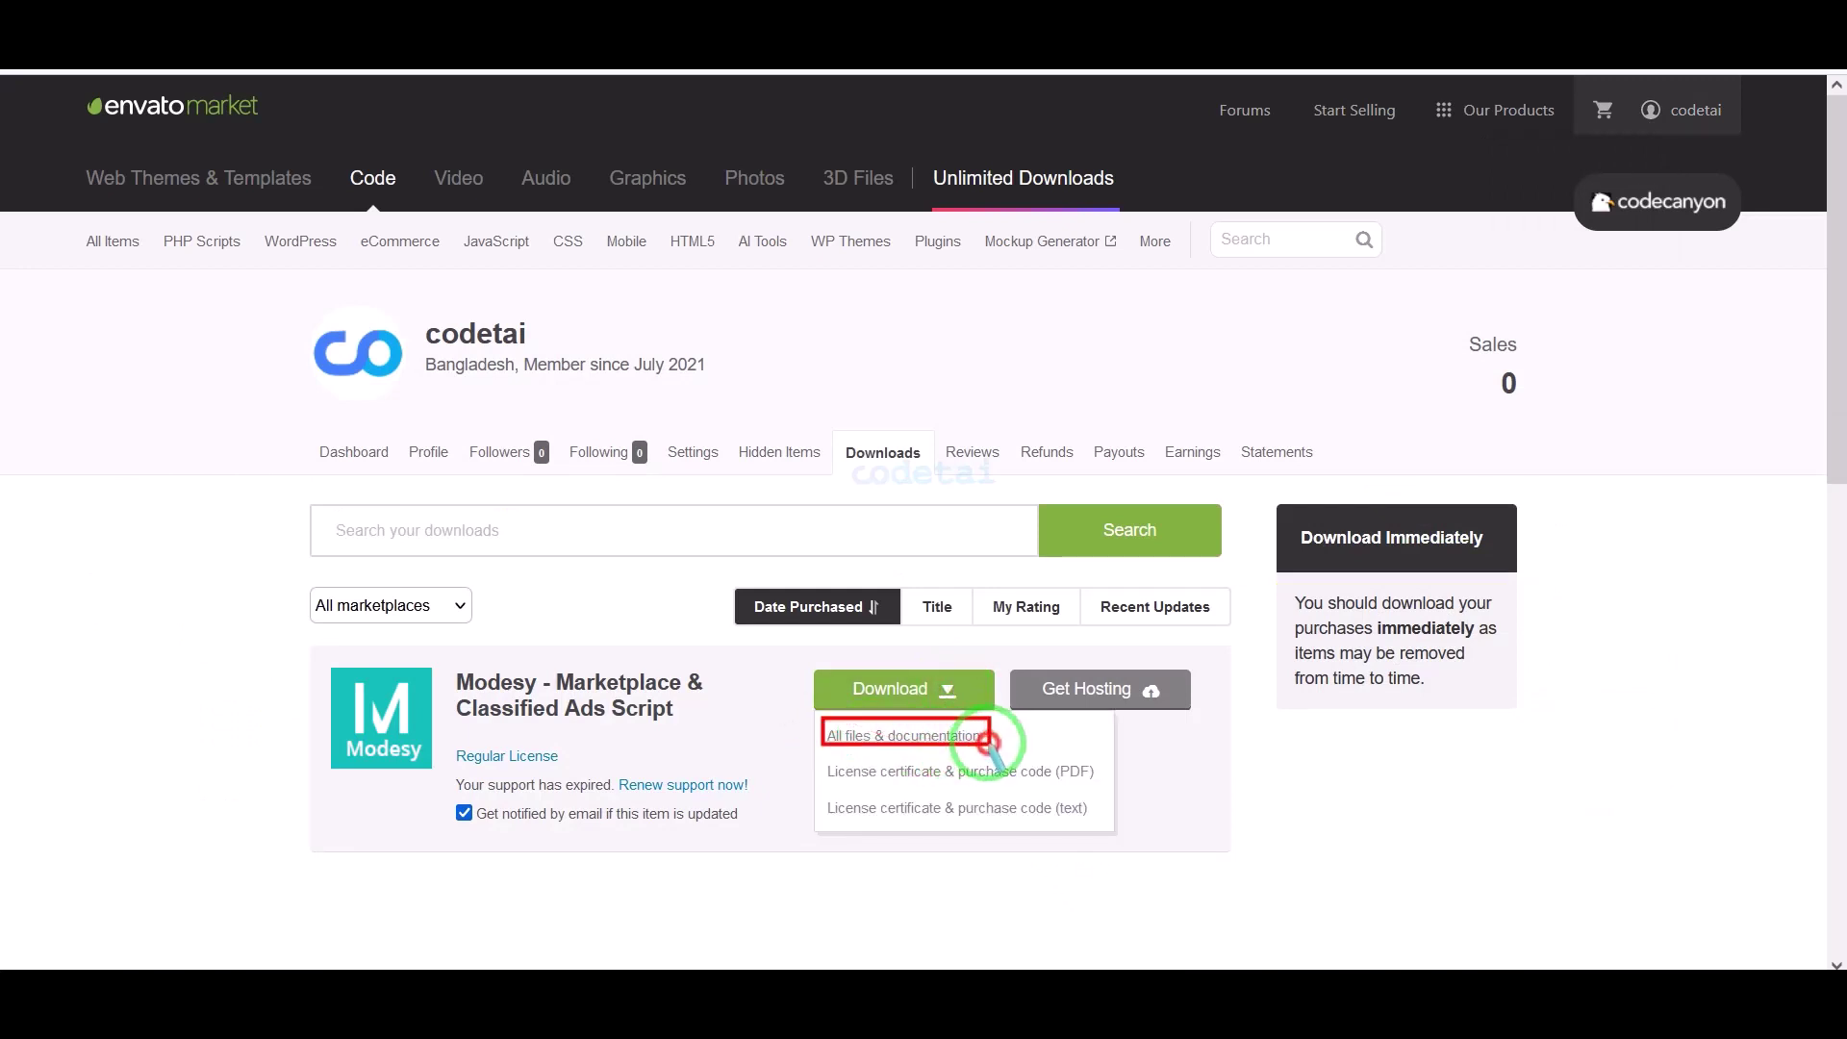
{"action": "left_click_drag", "start_coordinate": [983, 766], "coordinate": [1095, 781]}
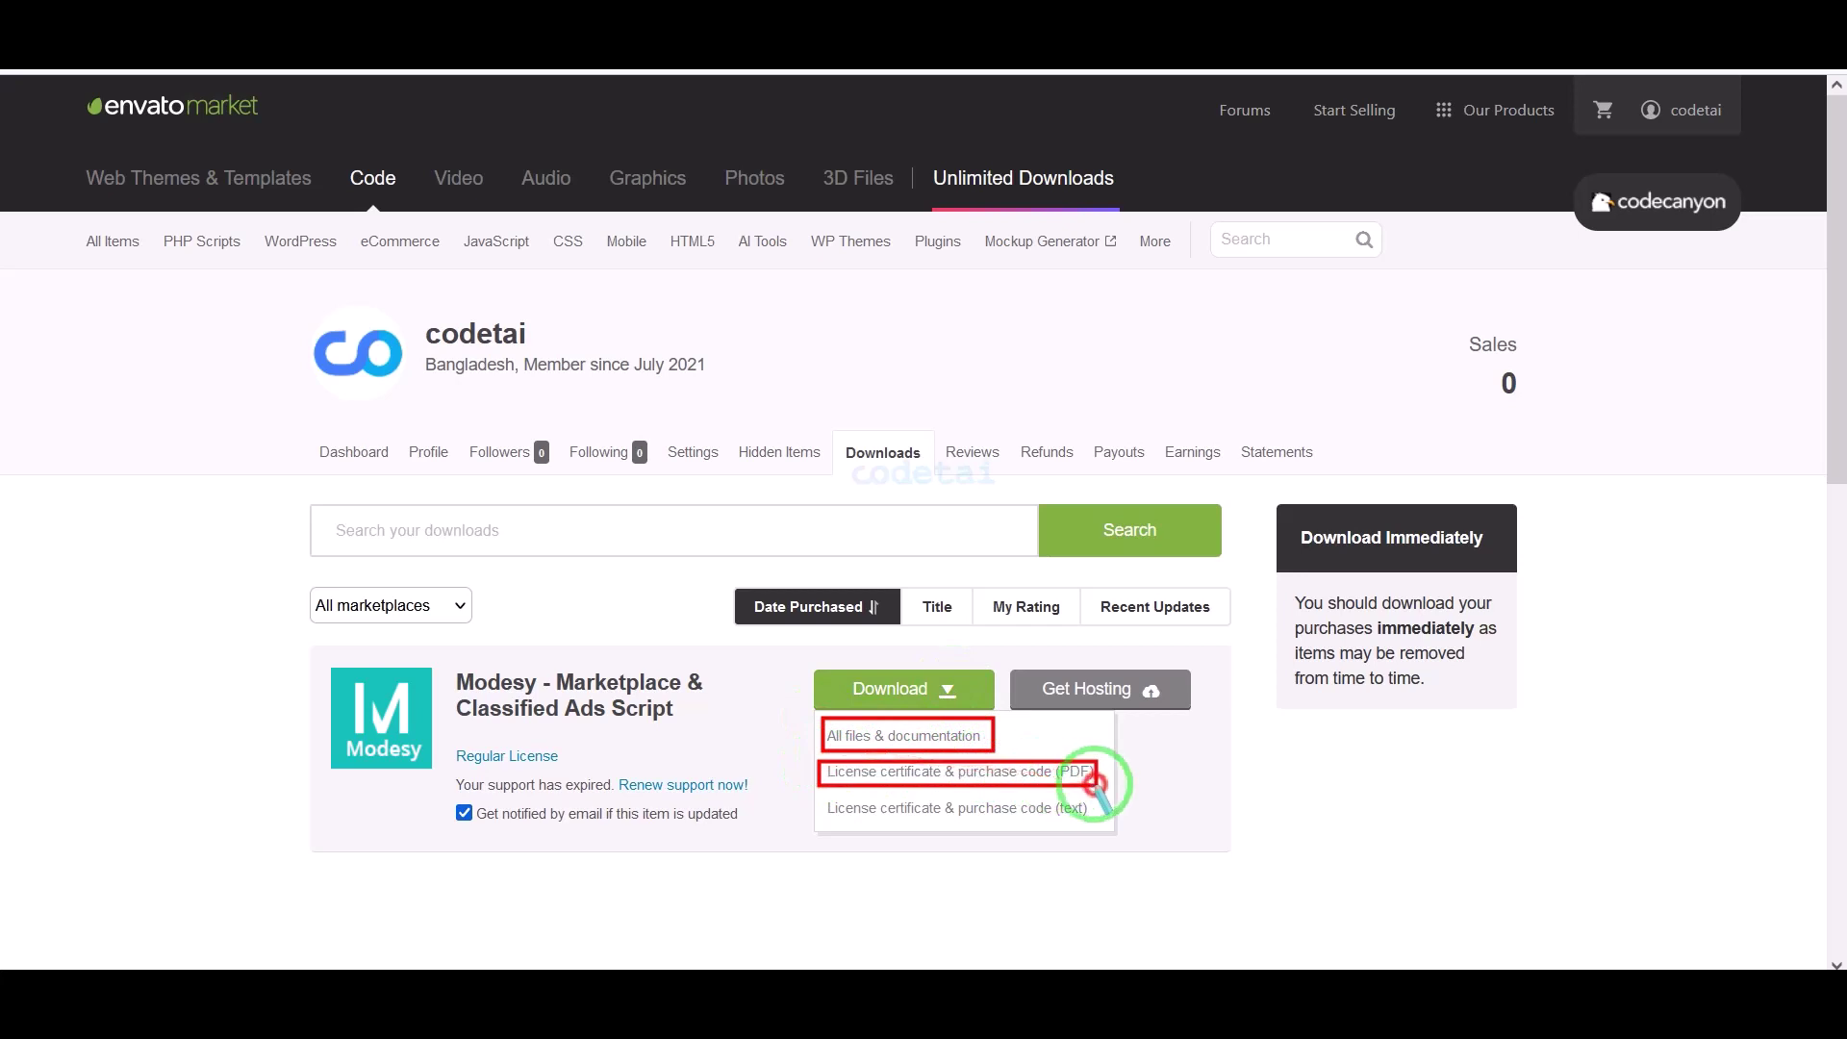
{"action": "left_click_drag", "start_coordinate": [828, 800], "coordinate": [1068, 818]}
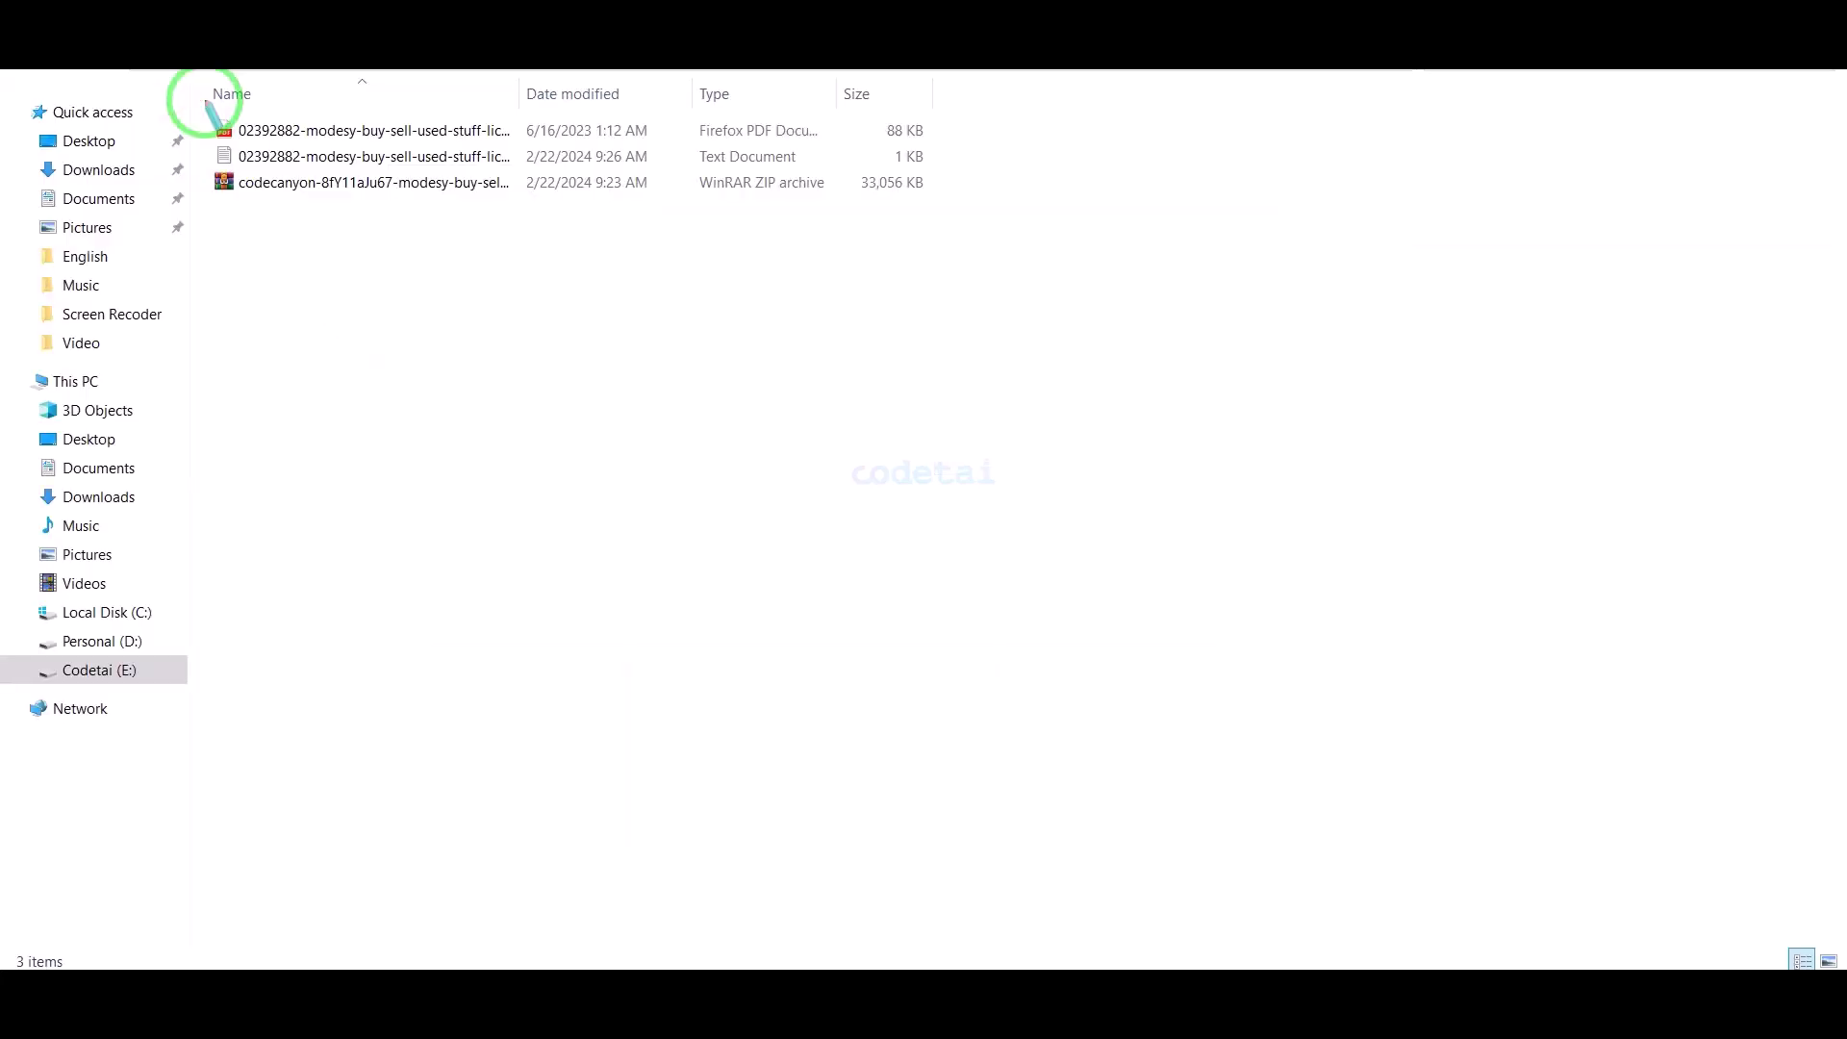
{"action": "mouse_move", "coordinate": [206, 101]}
{"action": "left_mouse_down"}
{"action": "mouse_move", "coordinate": [577, 247]}
{"action": "mouse_move", "coordinate": [978, 224]}
{"action": "left_mouse_up"}
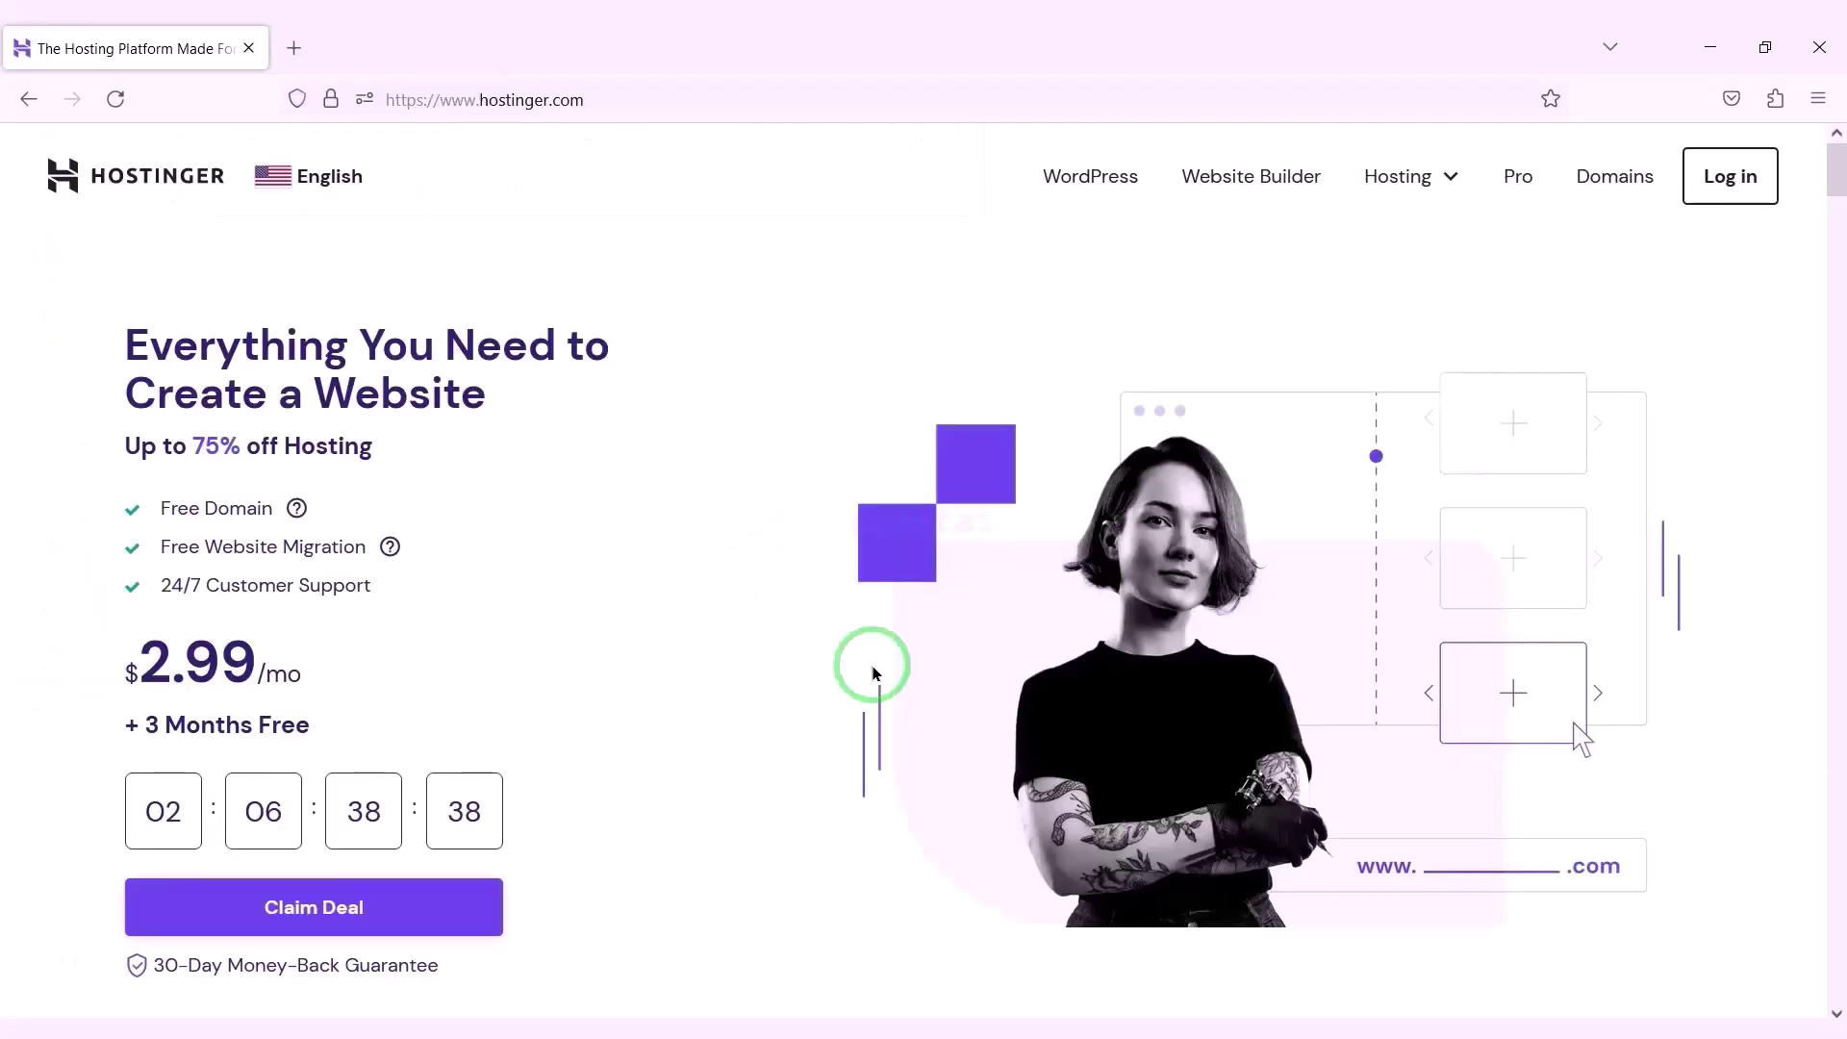
Scroll down to the web hosting plans and prices, then back up to the $2.99/mo hero
{"action": "scroll", "coordinate": [875, 671], "scroll_direction": "down", "scroll_amount": 15}
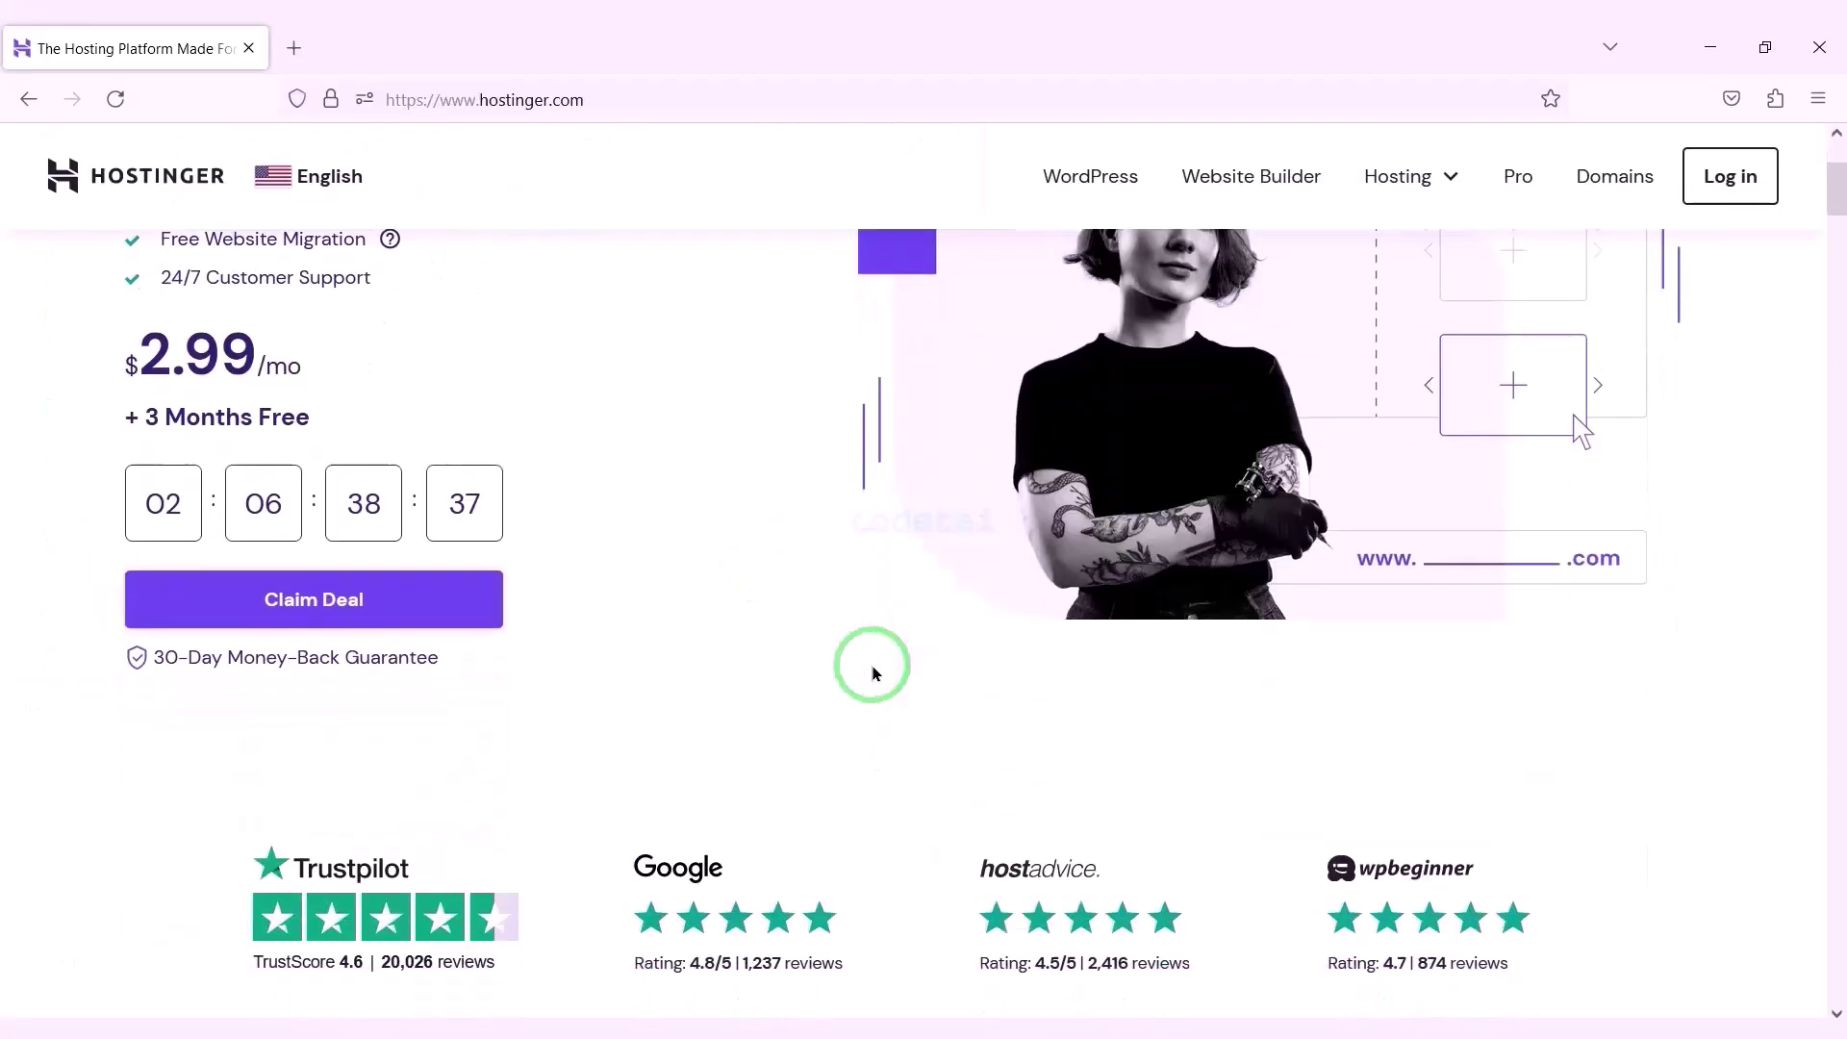
{"action": "scroll", "coordinate": [872, 665], "scroll_direction": "down", "scroll_amount": 10}
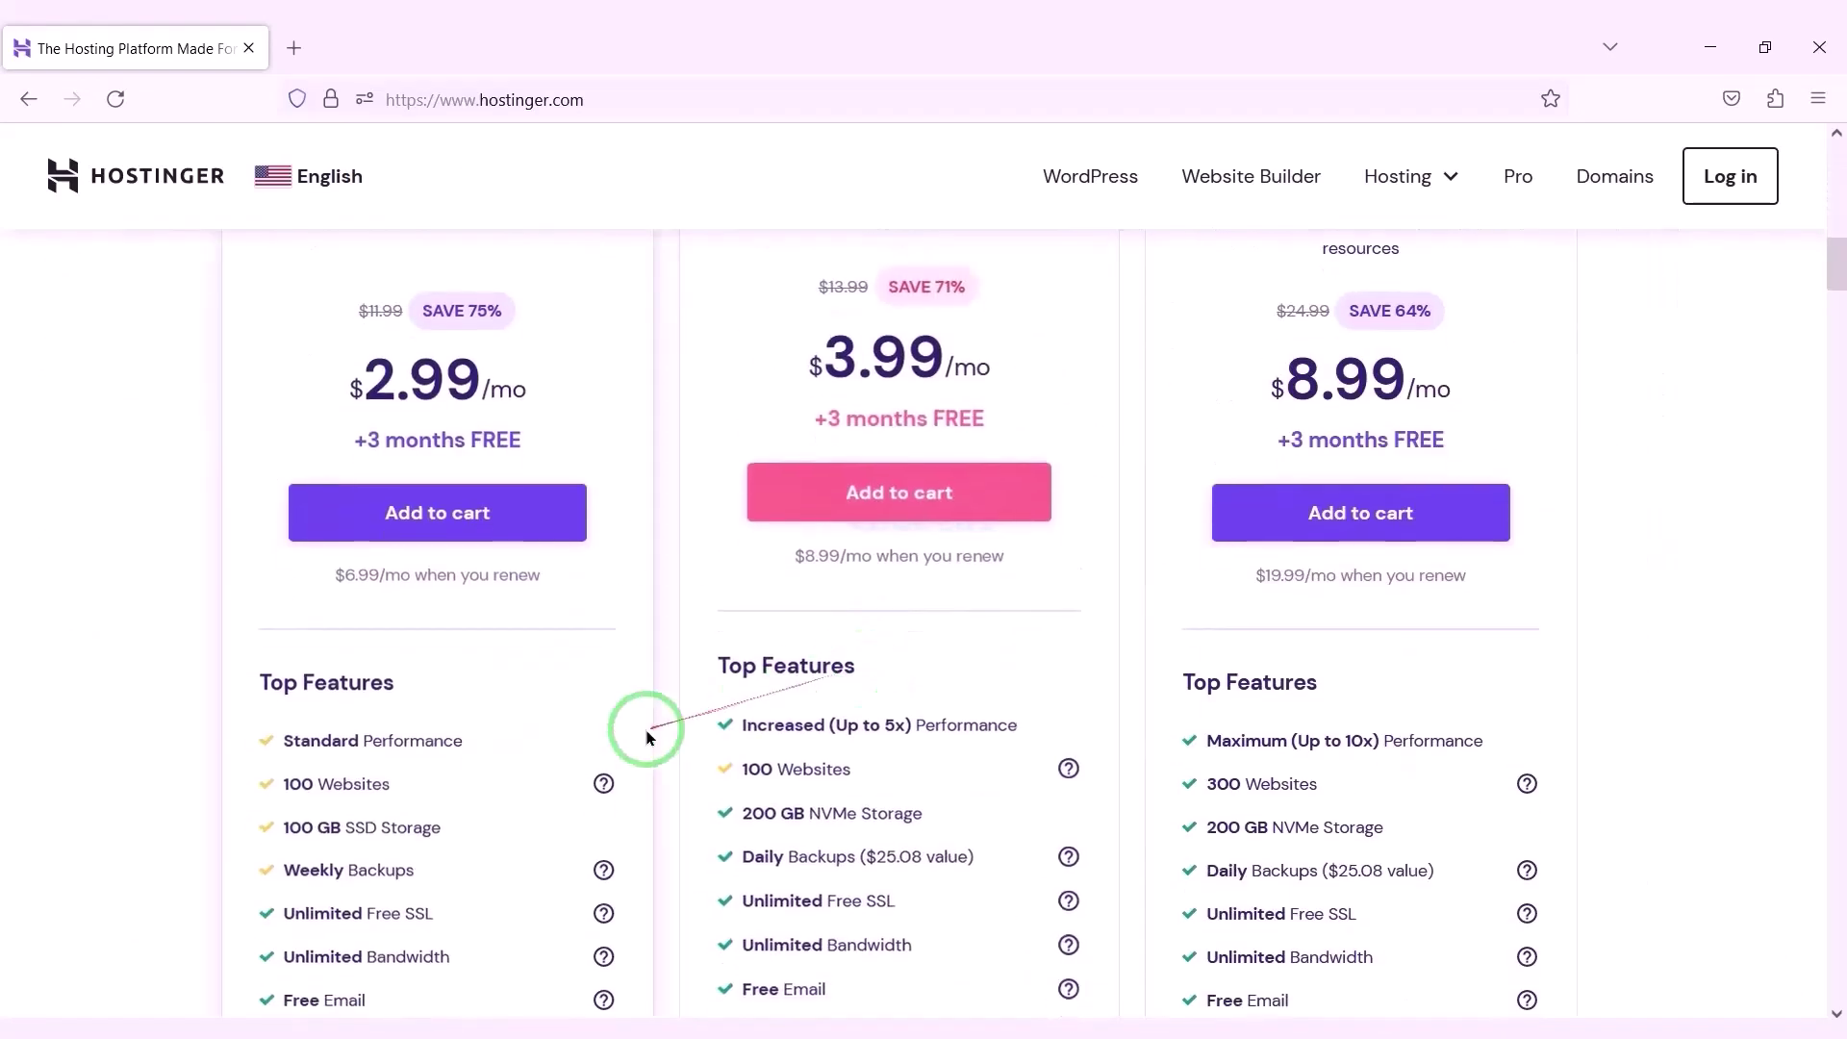
{"action": "scroll", "coordinate": [1047, 707], "scroll_direction": "down", "scroll_amount": 13}
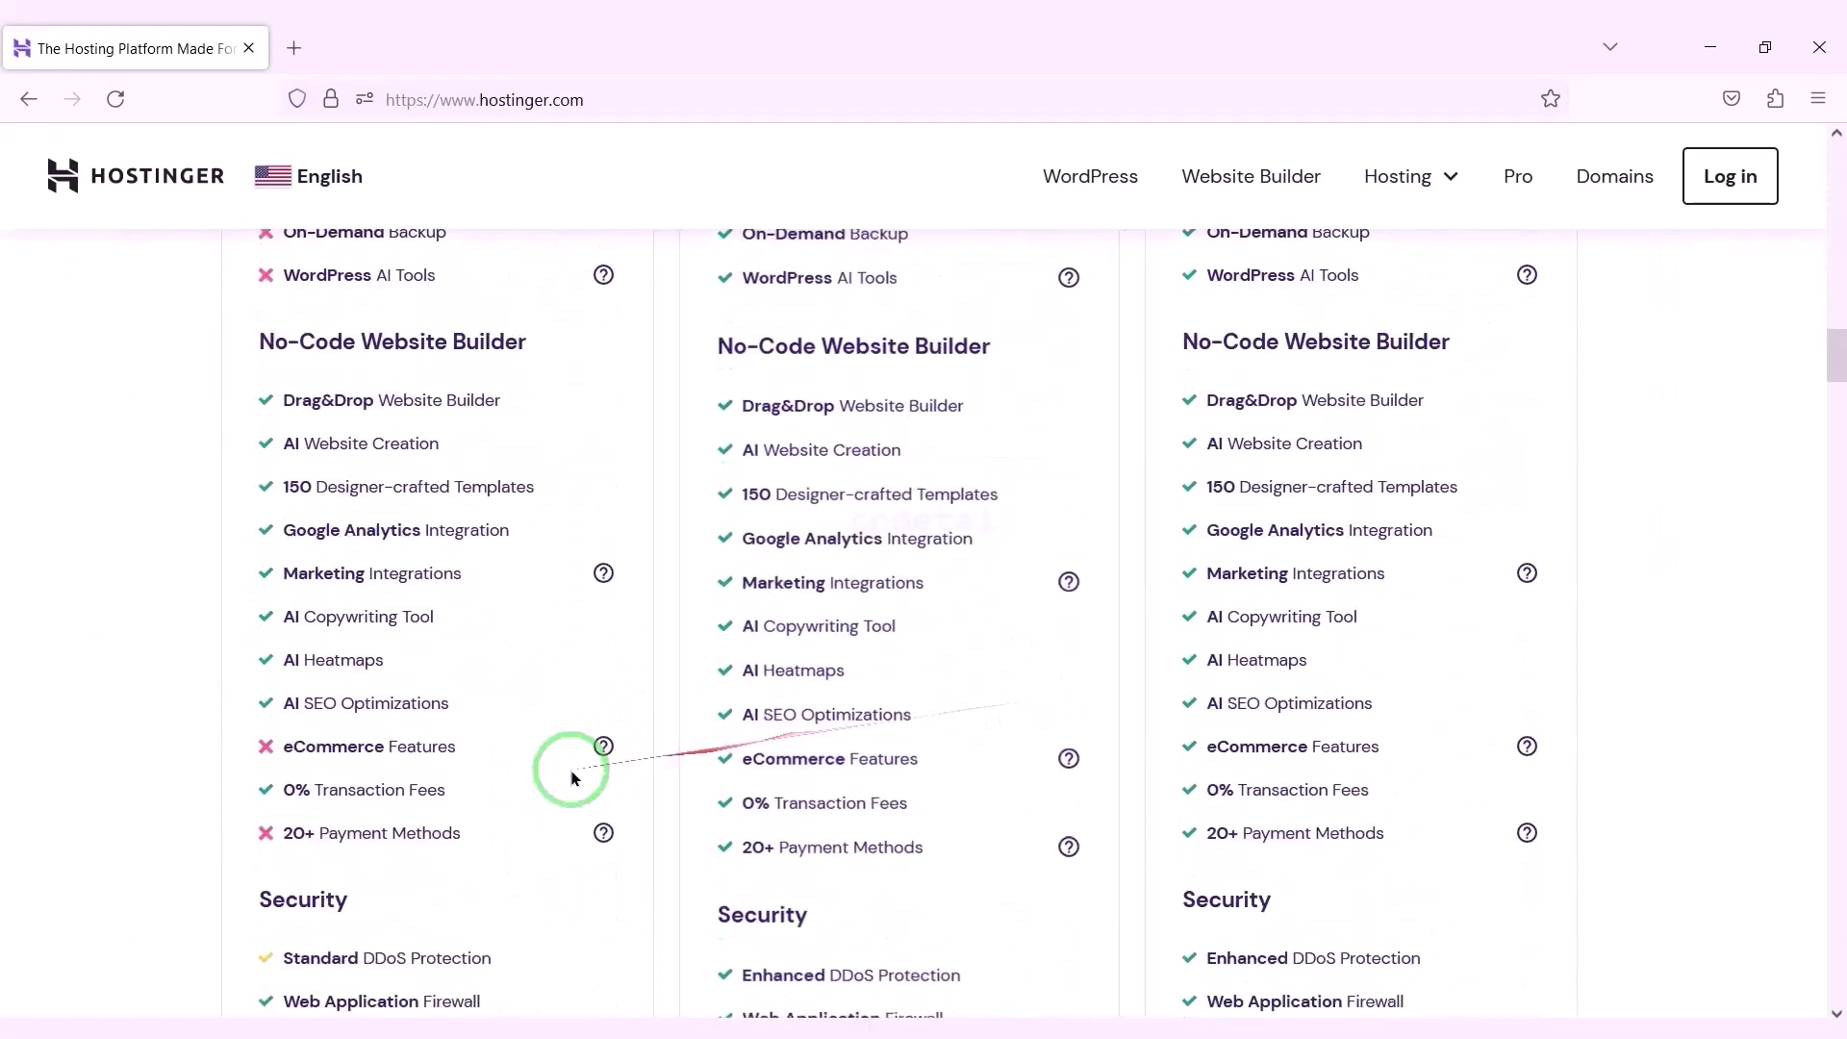
{"action": "scroll", "coordinate": [669, 781], "scroll_direction": "down", "scroll_amount": 15}
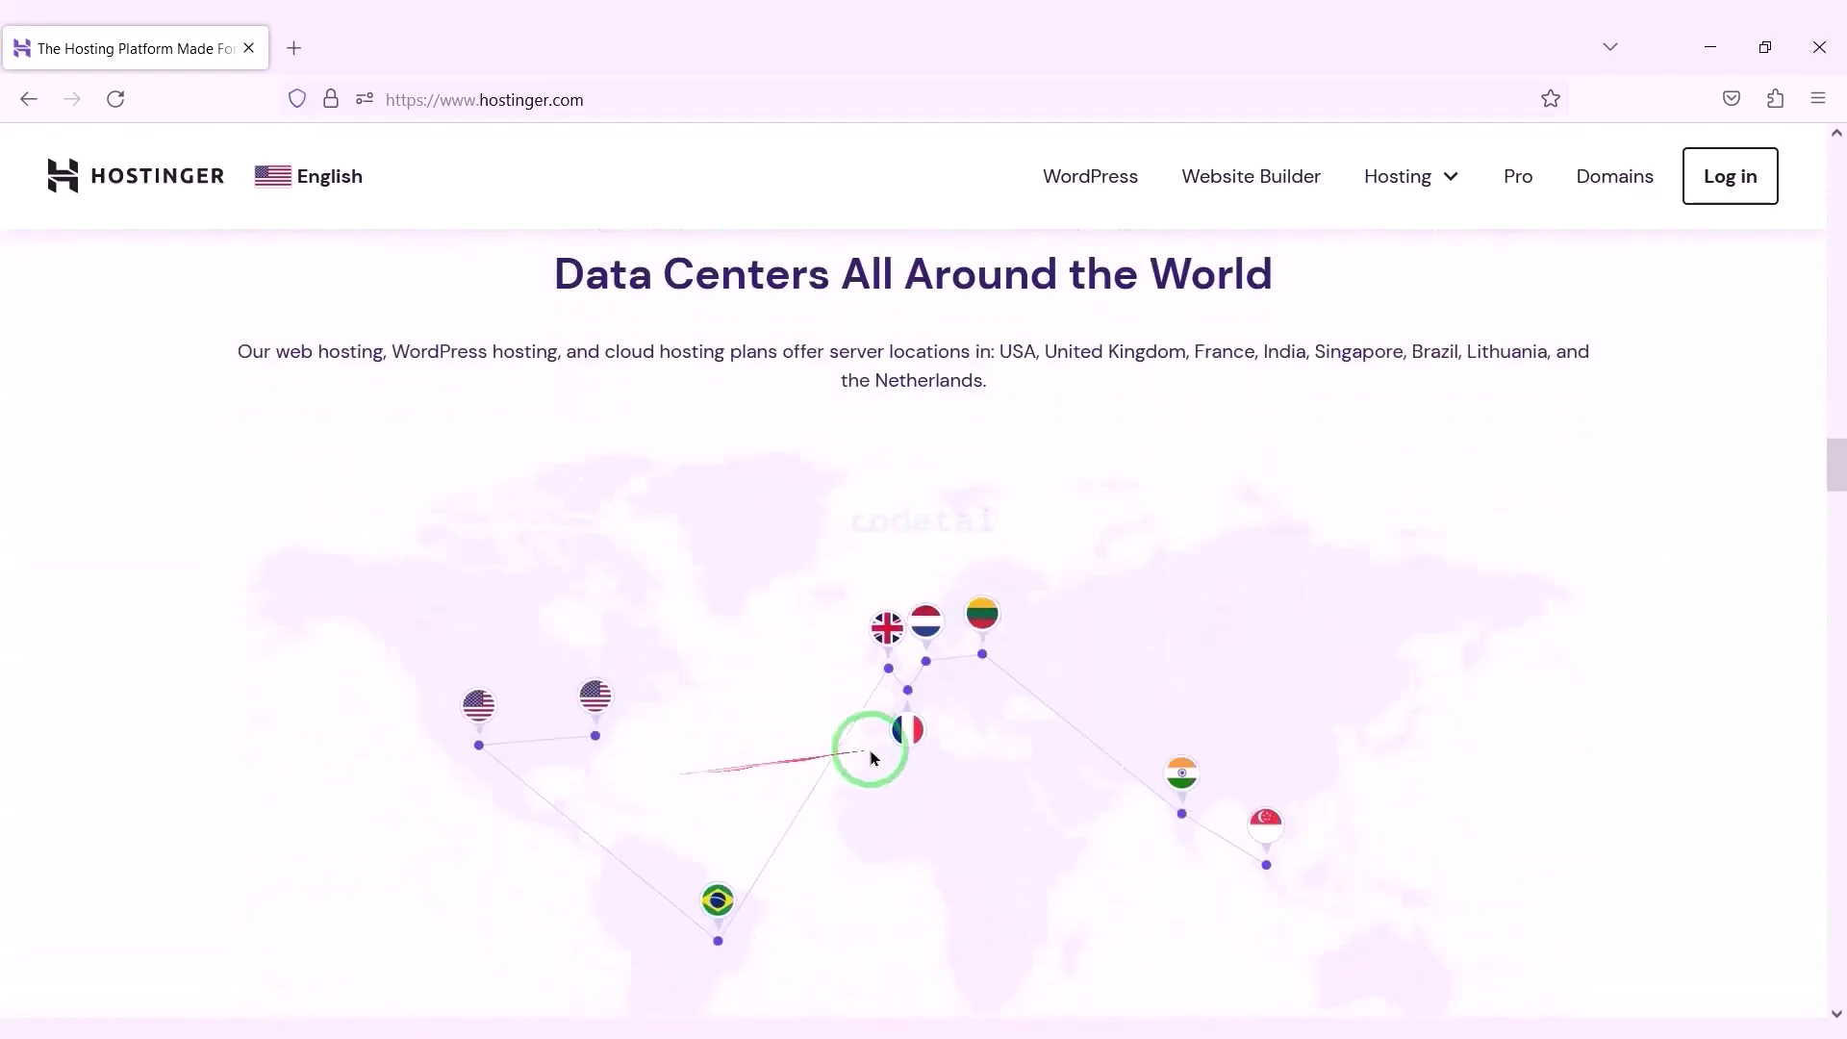
{"action": "scroll", "coordinate": [777, 760], "scroll_direction": "down", "scroll_amount": 15}
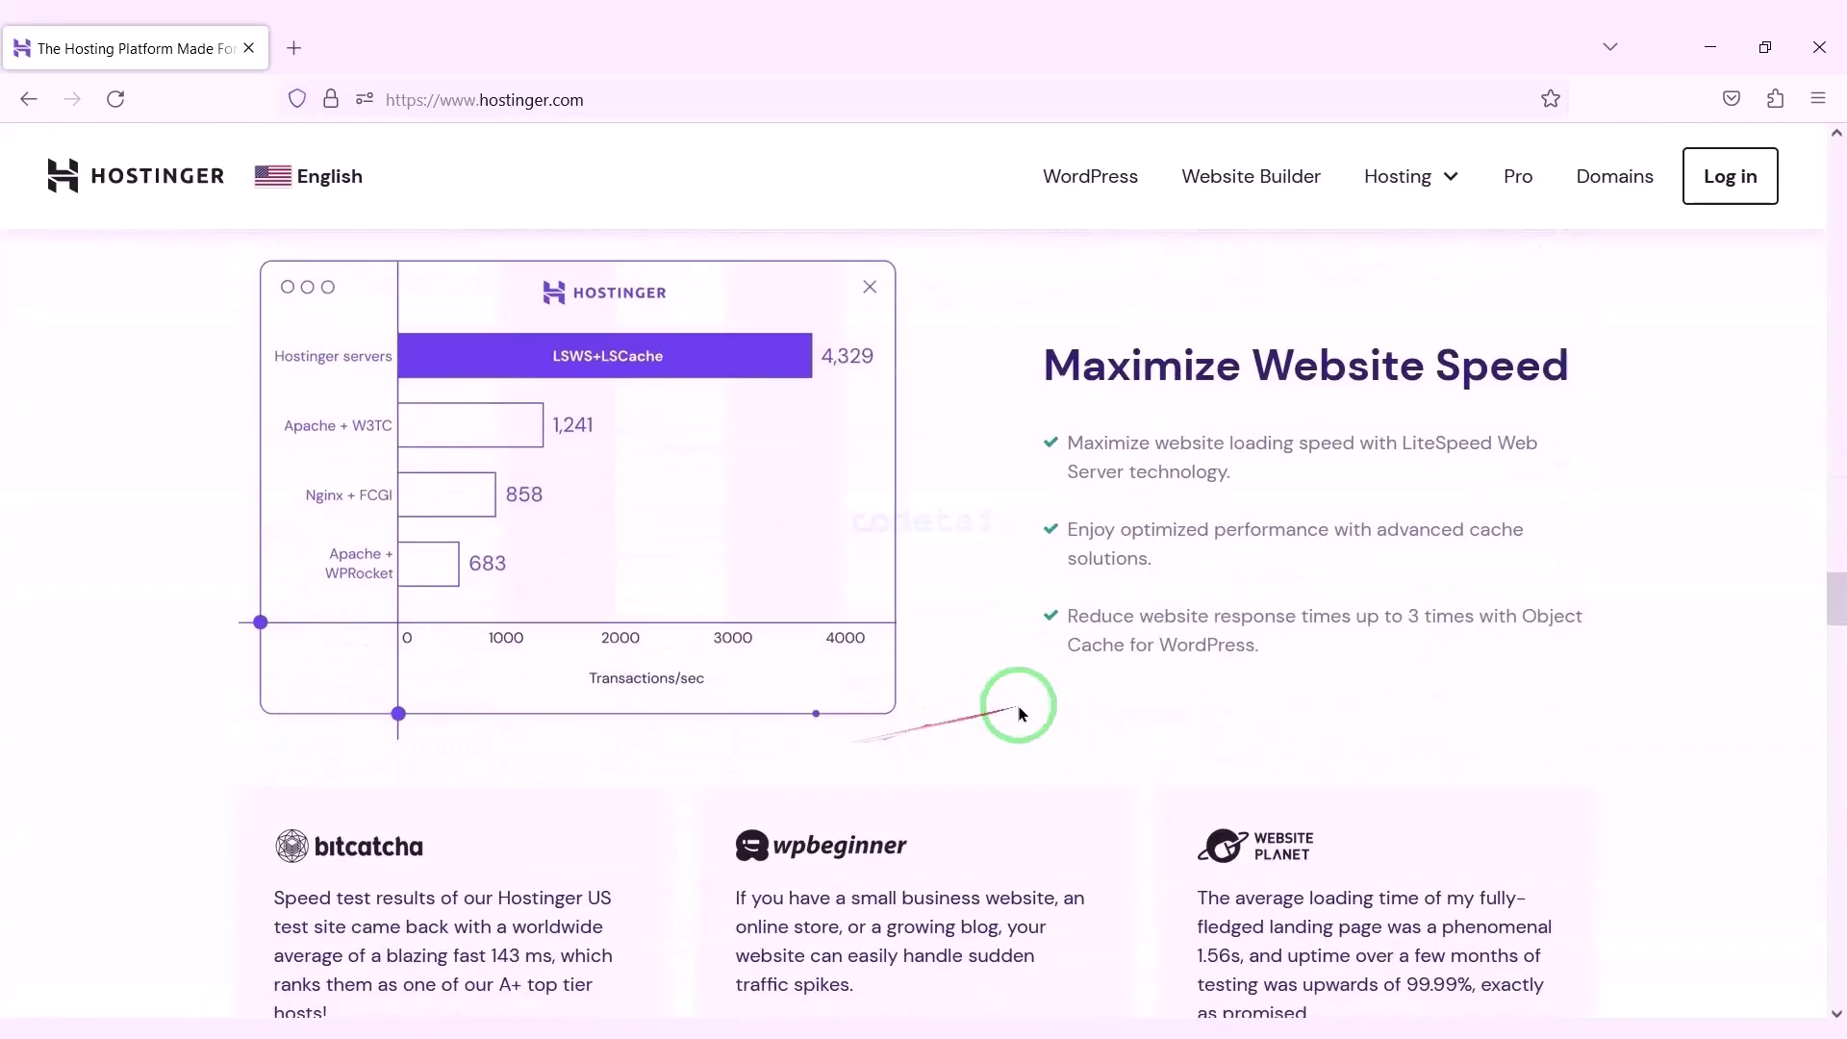
{"action": "scroll", "coordinate": [1042, 745], "scroll_direction": "down", "scroll_amount": 15}
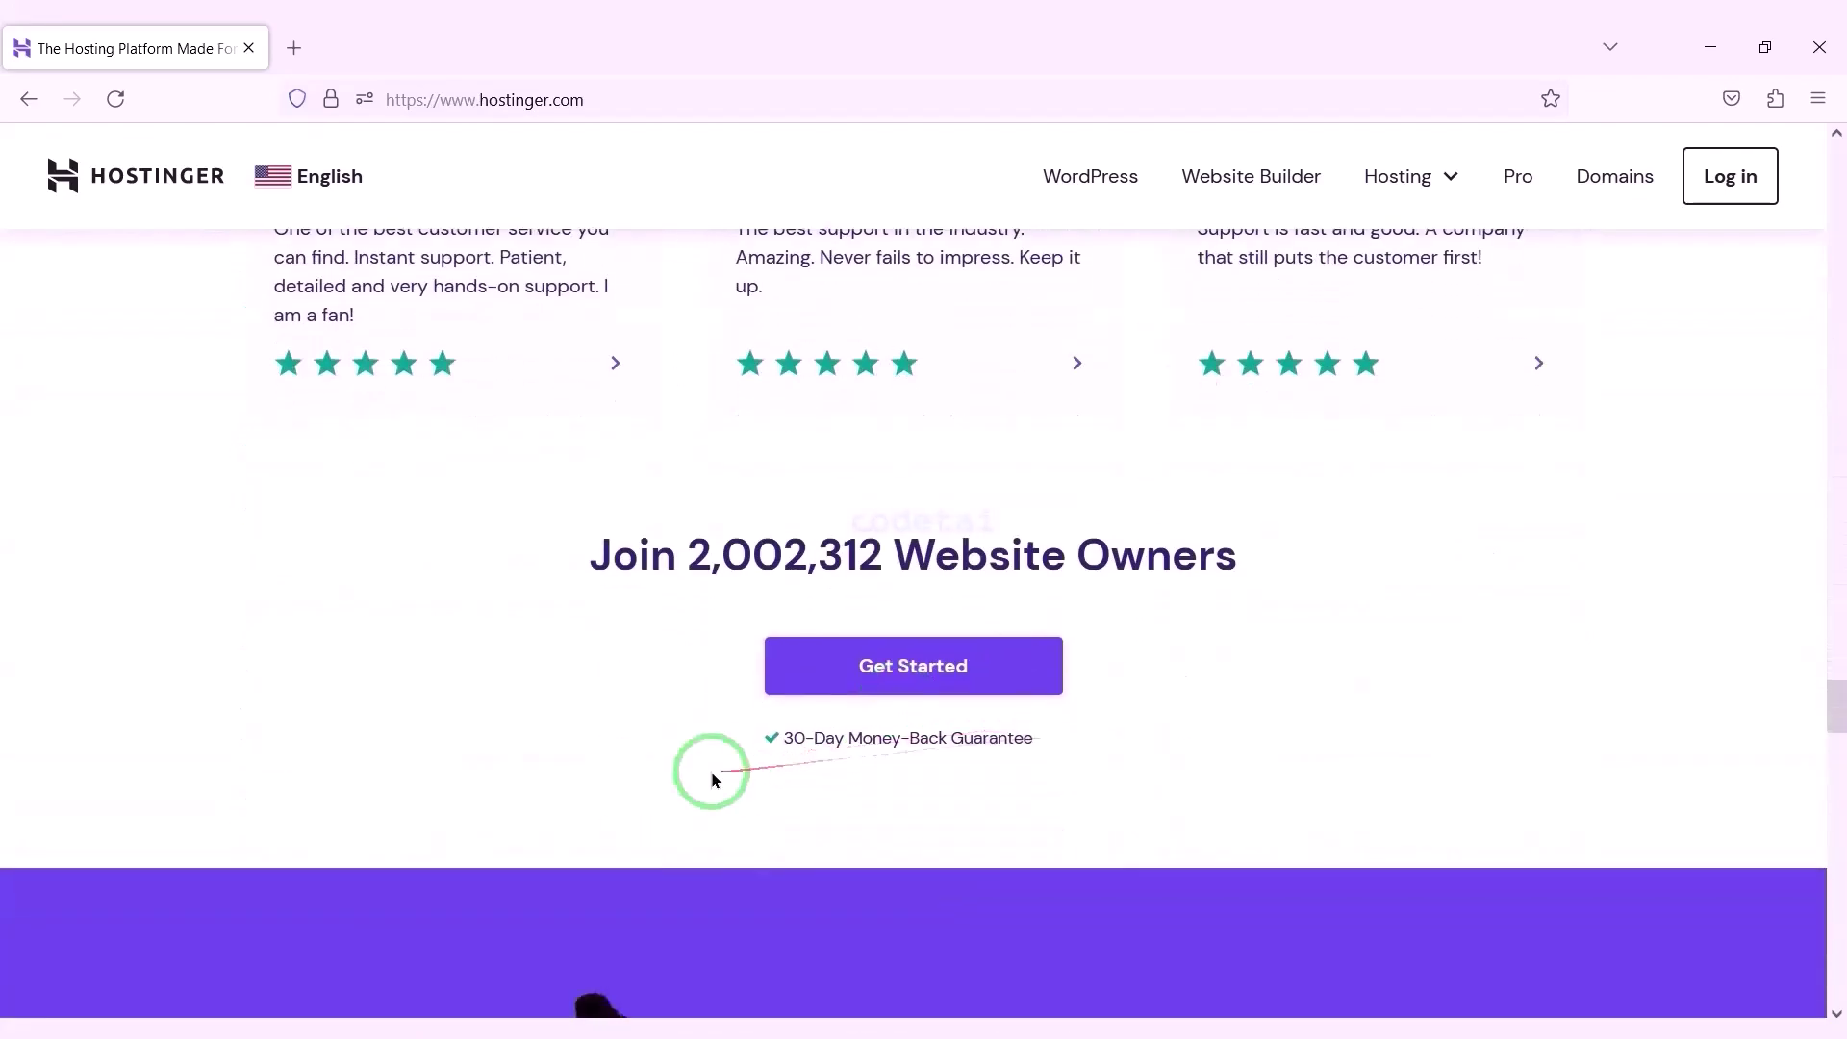
{"action": "scroll", "coordinate": [711, 816], "scroll_direction": "down", "scroll_amount": 12}
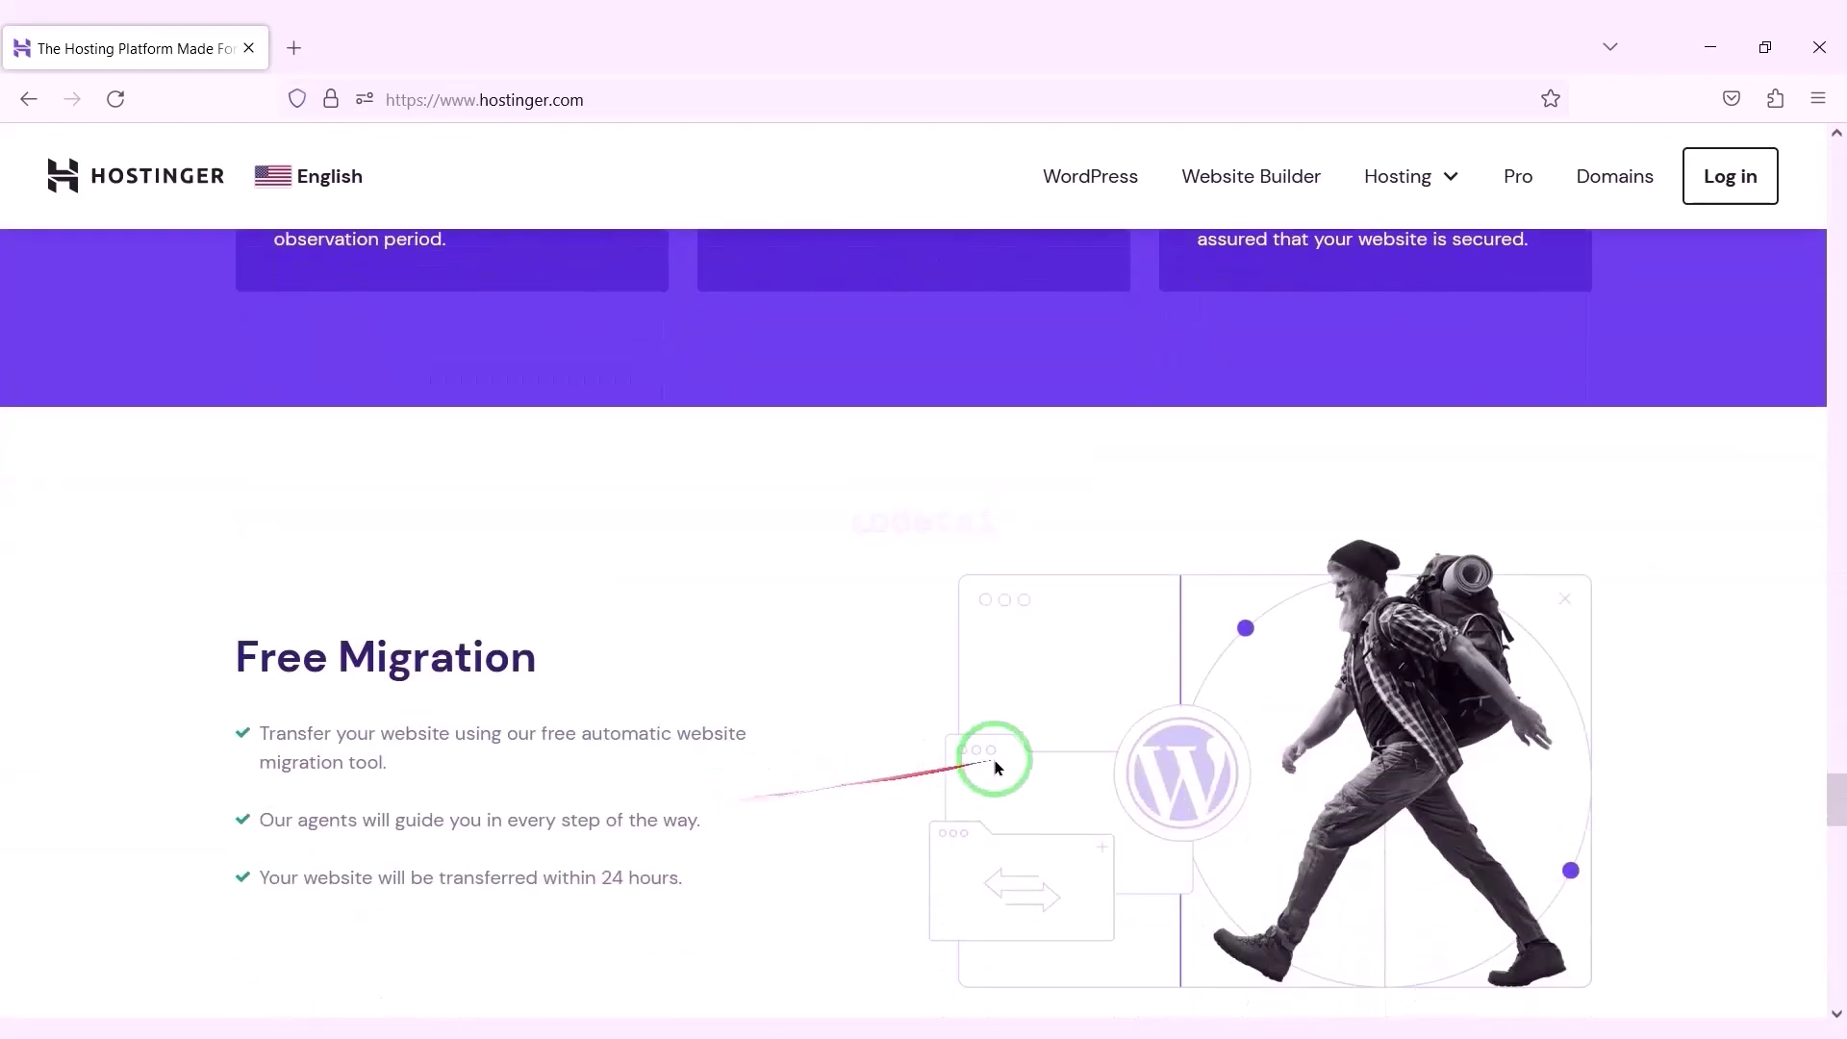
{"action": "scroll", "coordinate": [752, 806], "scroll_direction": "down", "scroll_amount": 15}
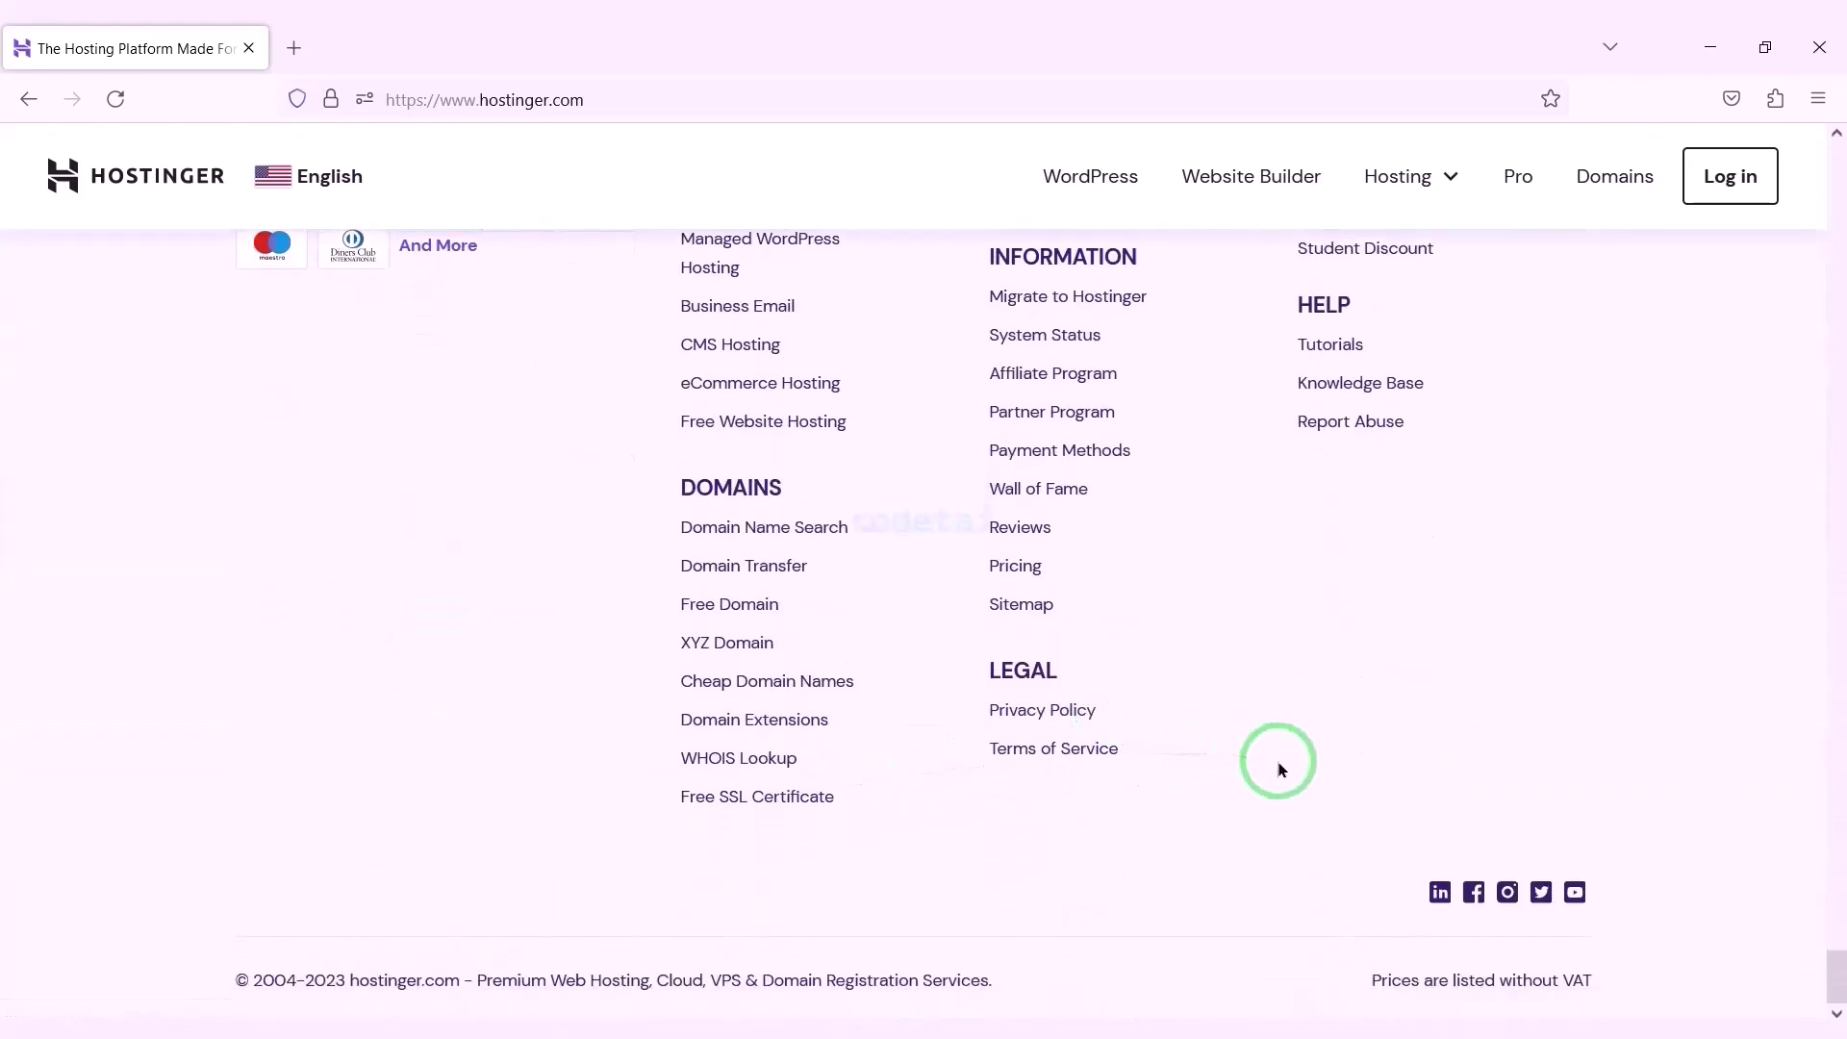
{"action": "scroll", "coordinate": [1280, 768], "scroll_direction": "up", "scroll_amount": 12}
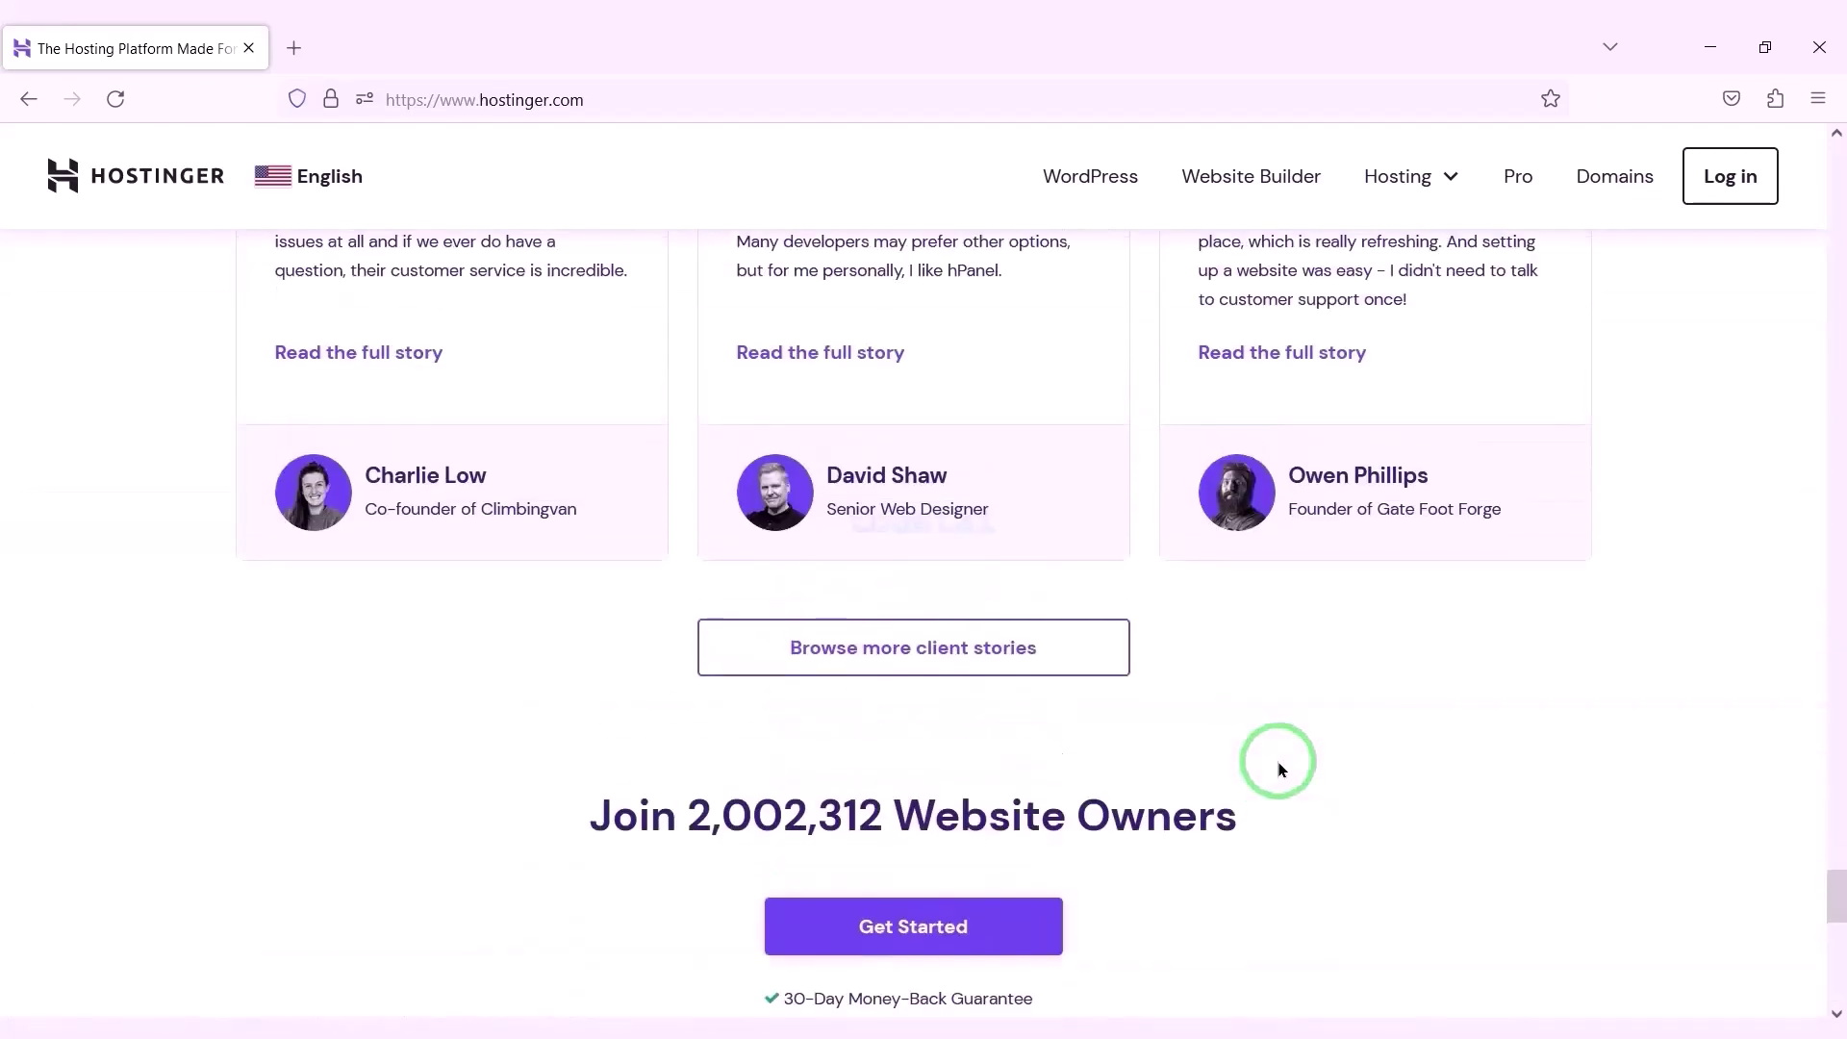
{"action": "scroll", "coordinate": [961, 770], "scroll_direction": "up", "scroll_amount": 15}
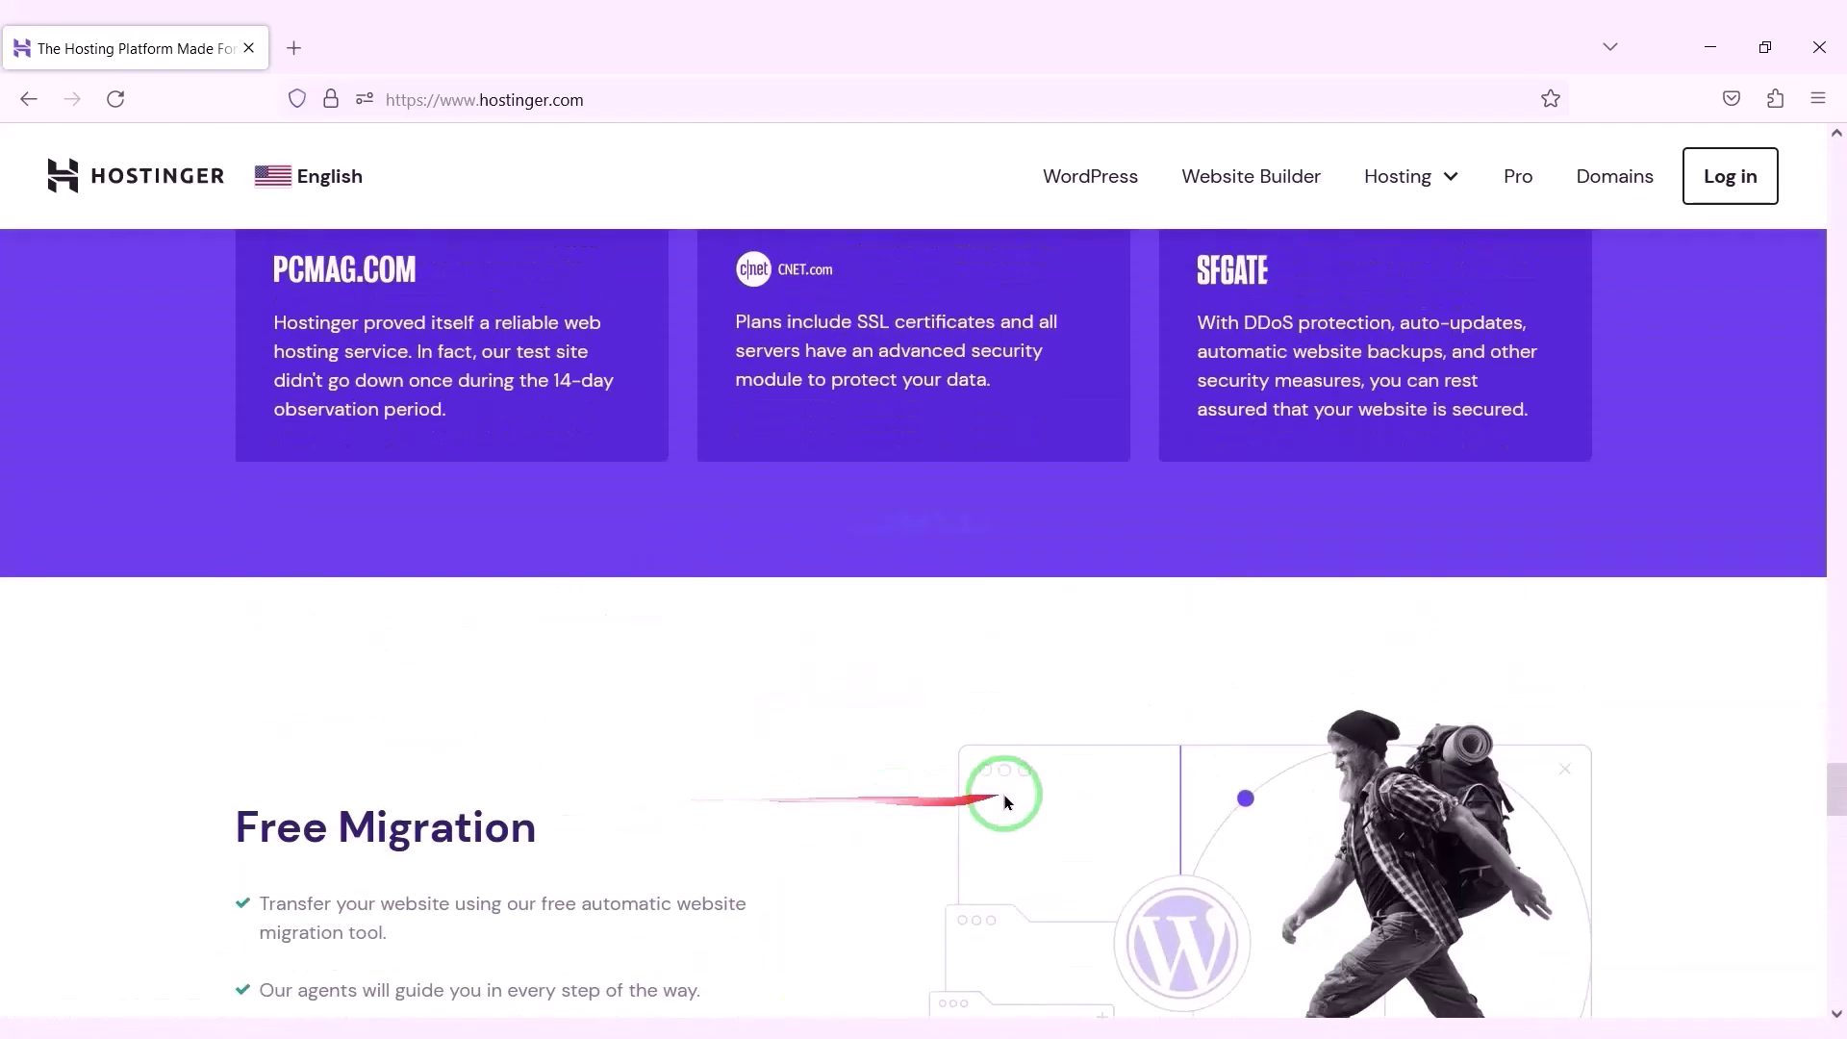
{"action": "scroll", "coordinate": [1115, 785], "scroll_direction": "up", "scroll_amount": 5}
{"action": "scroll", "coordinate": [886, 788], "scroll_direction": "down", "scroll_amount": 10}
{"action": "scroll", "coordinate": [598, 824], "scroll_direction": "up", "scroll_amount": 6}
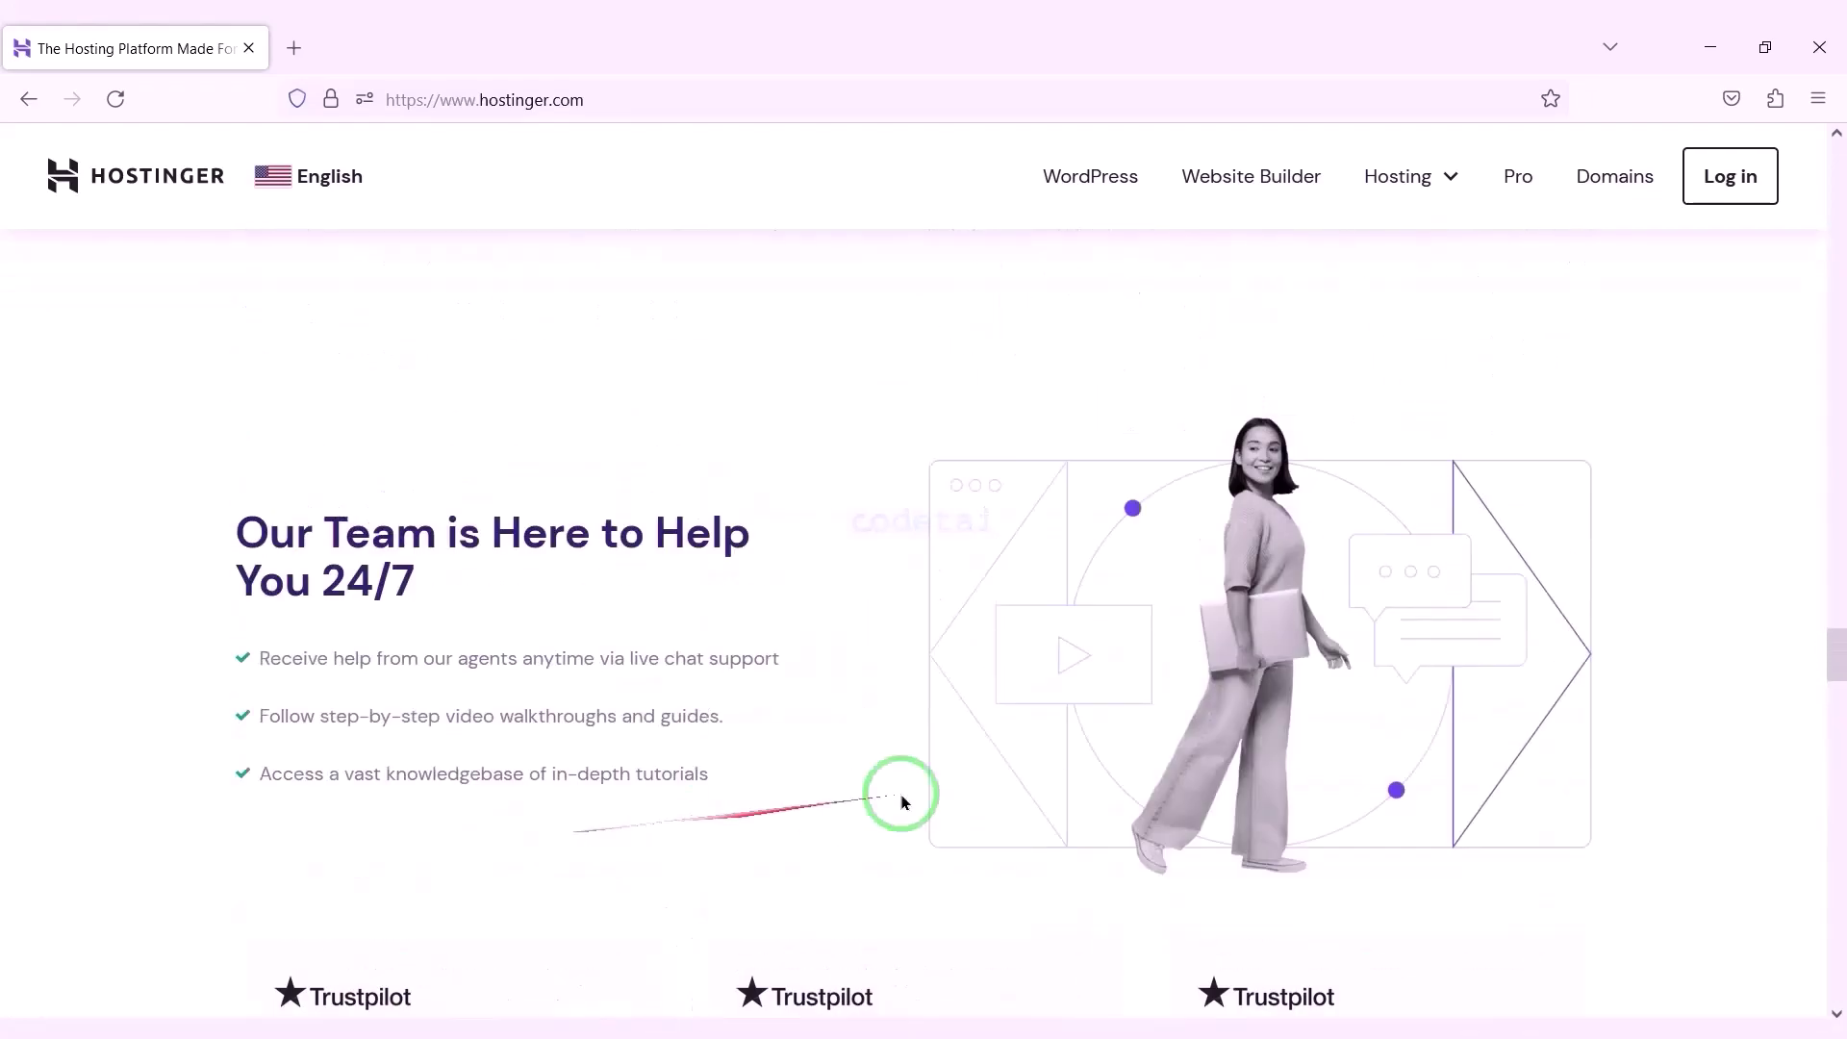
{"action": "scroll", "coordinate": [1032, 795], "scroll_direction": "up", "scroll_amount": 15}
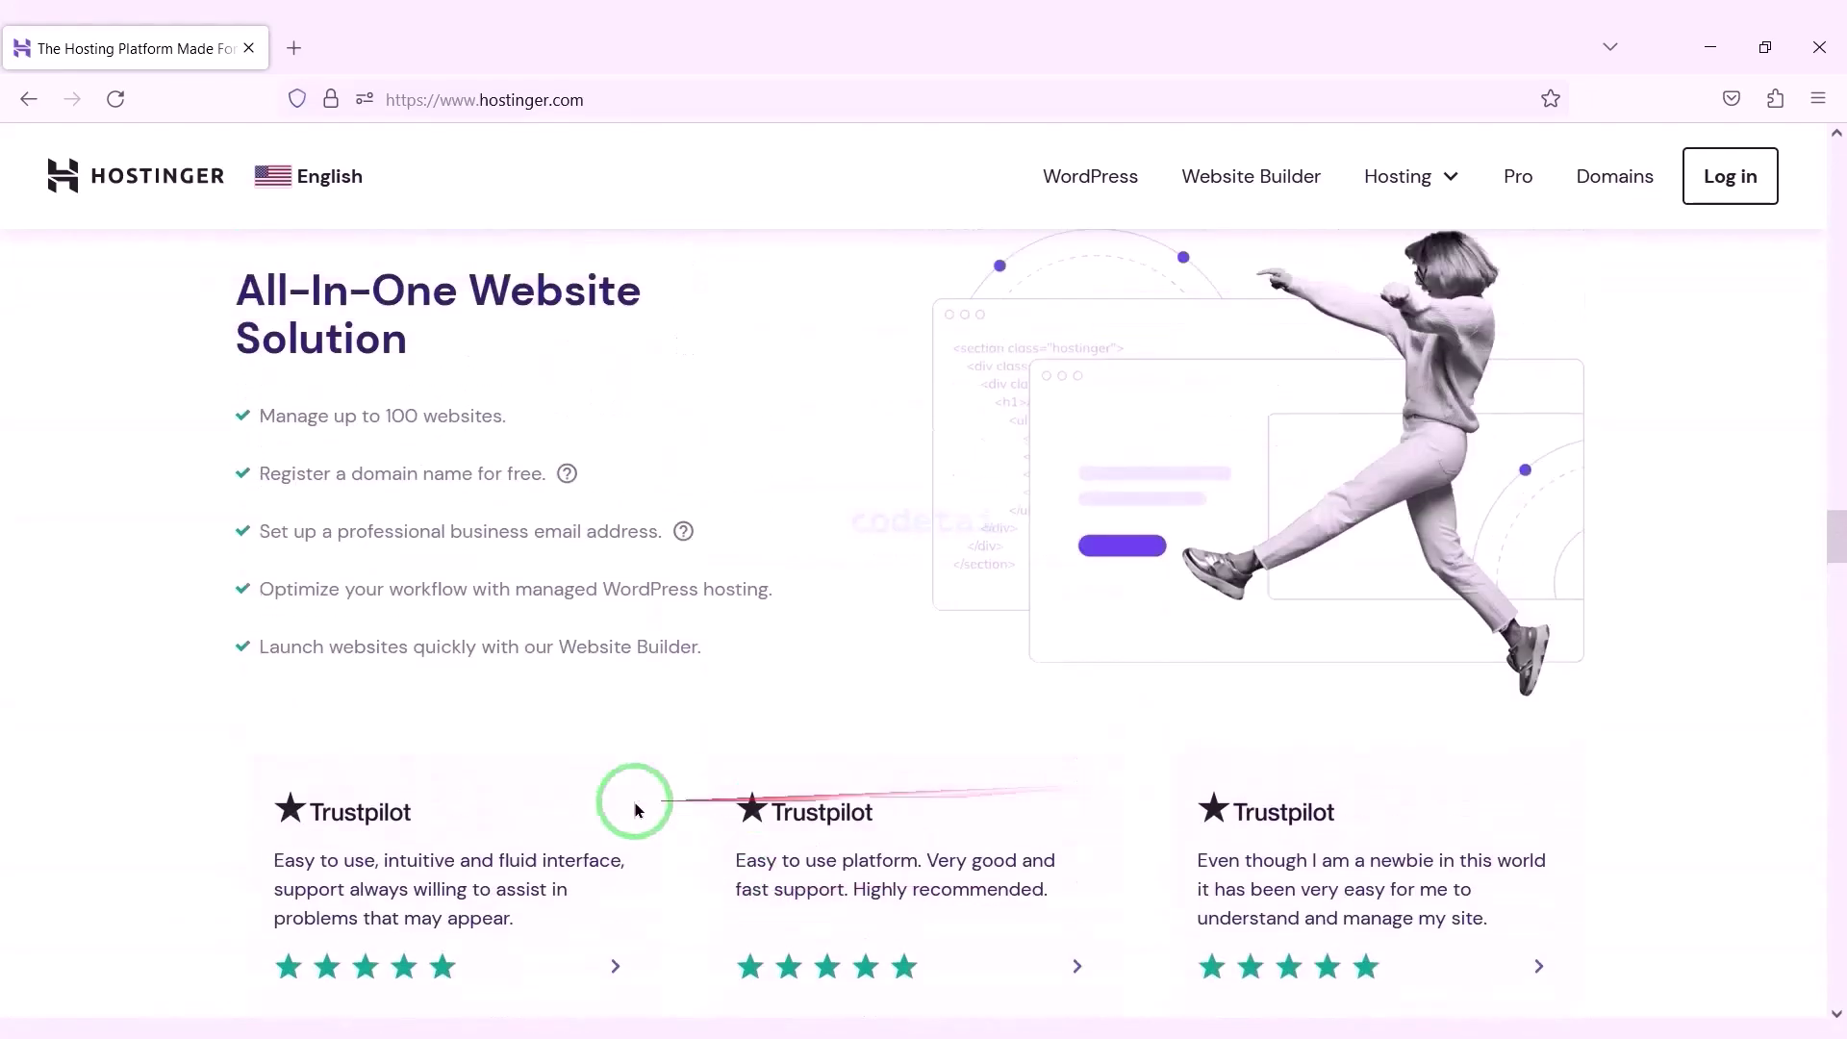
{"action": "scroll", "coordinate": [559, 813], "scroll_direction": "up", "scroll_amount": 15}
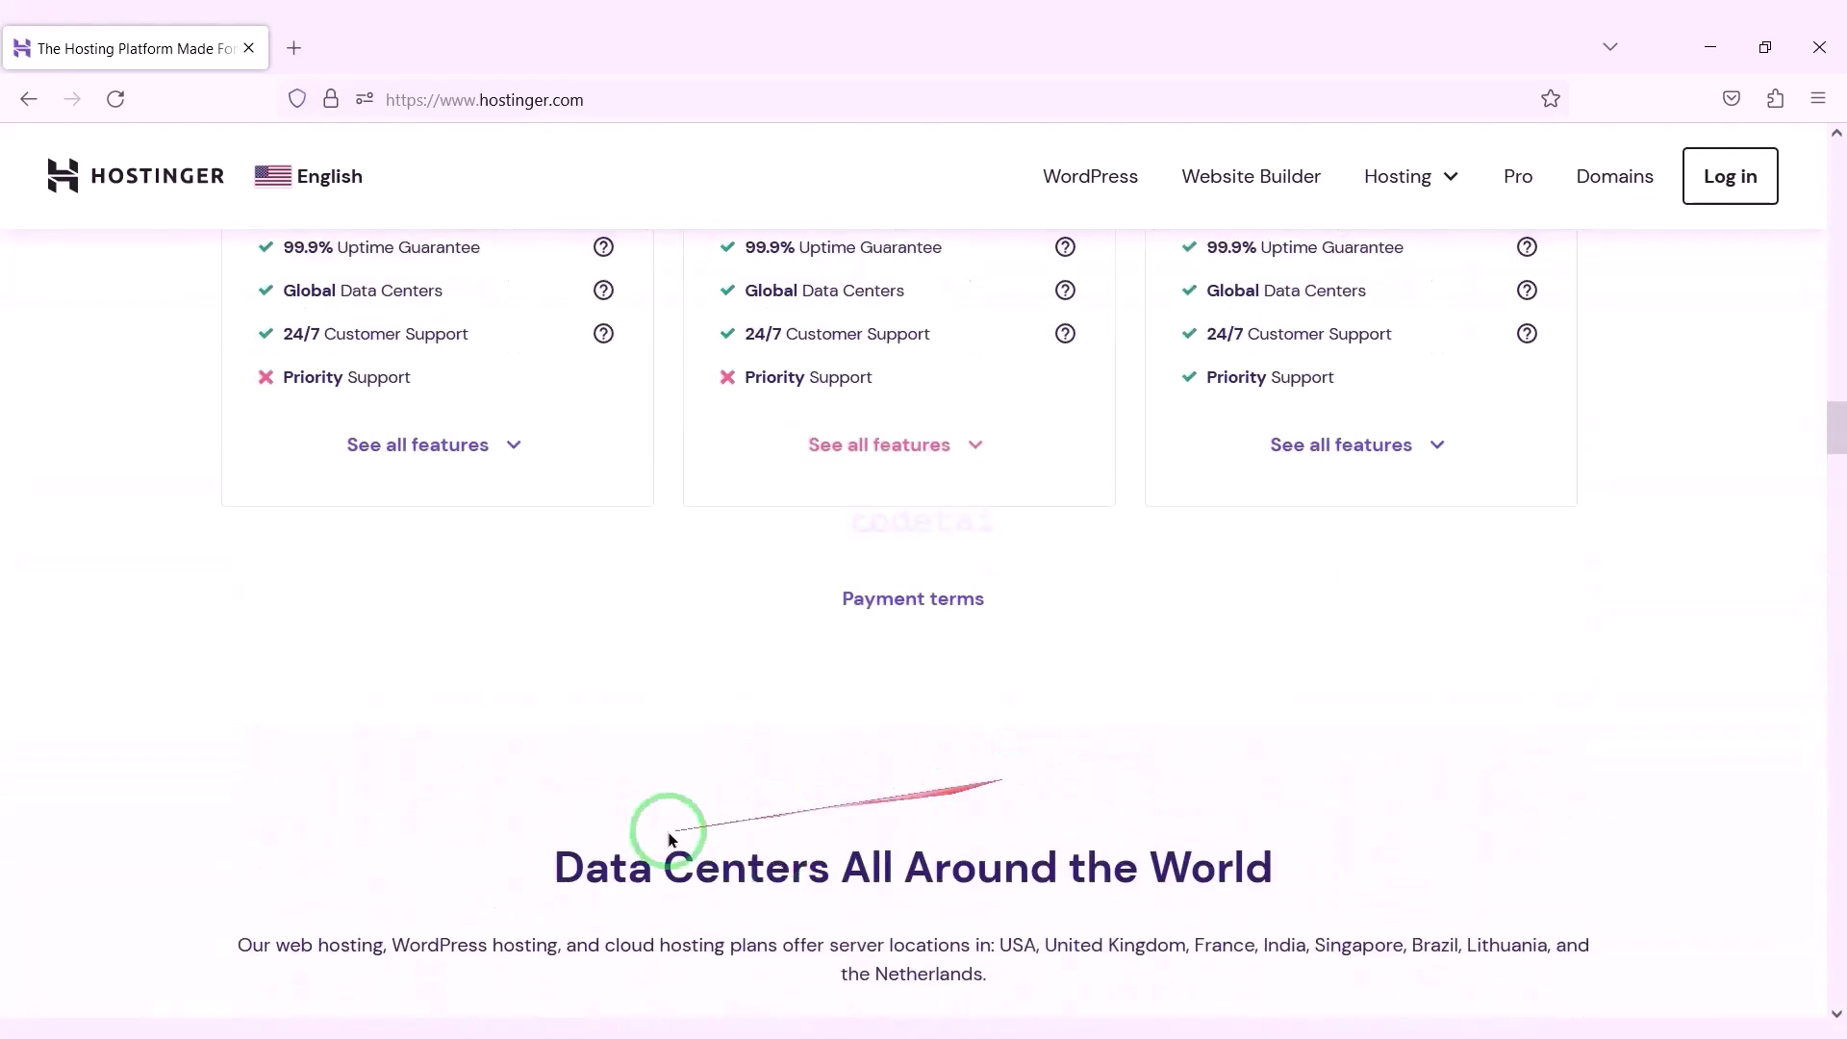
{"action": "scroll", "coordinate": [678, 843], "scroll_direction": "up", "scroll_amount": 20}
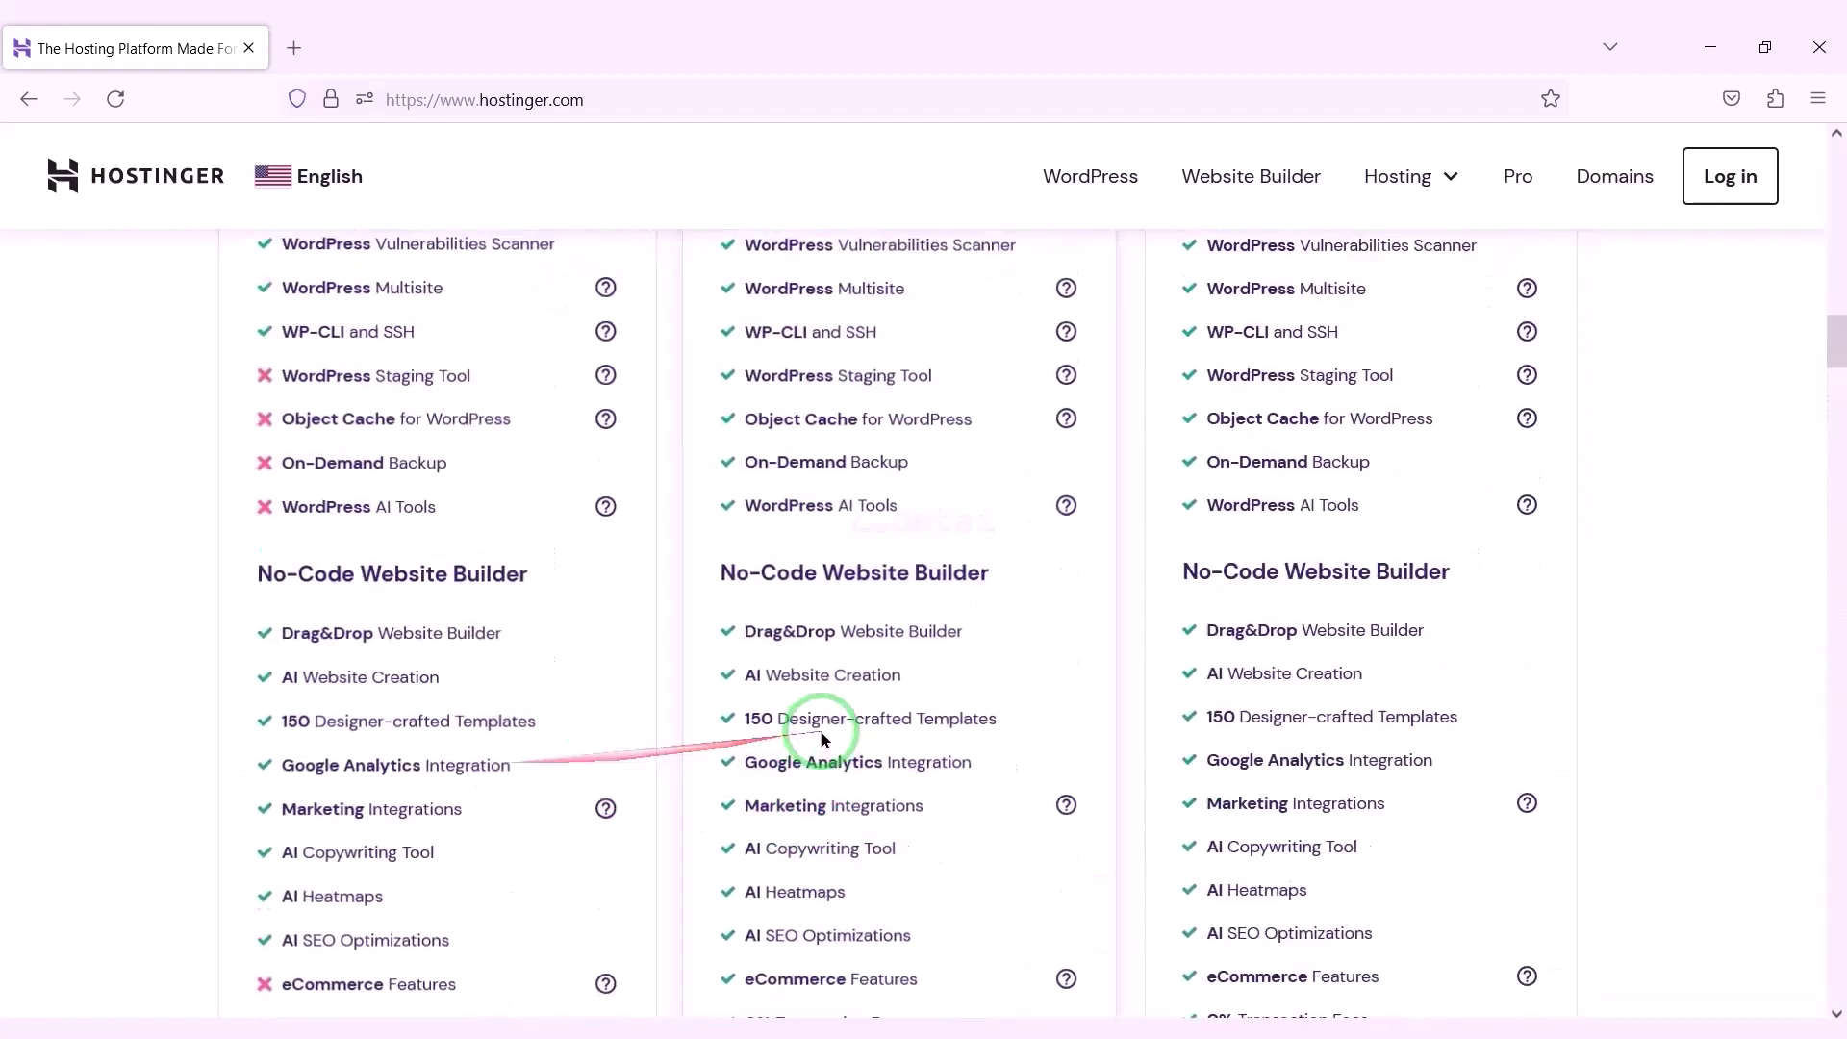
{"action": "scroll", "coordinate": [1164, 736], "scroll_direction": "up", "scroll_amount": 16}
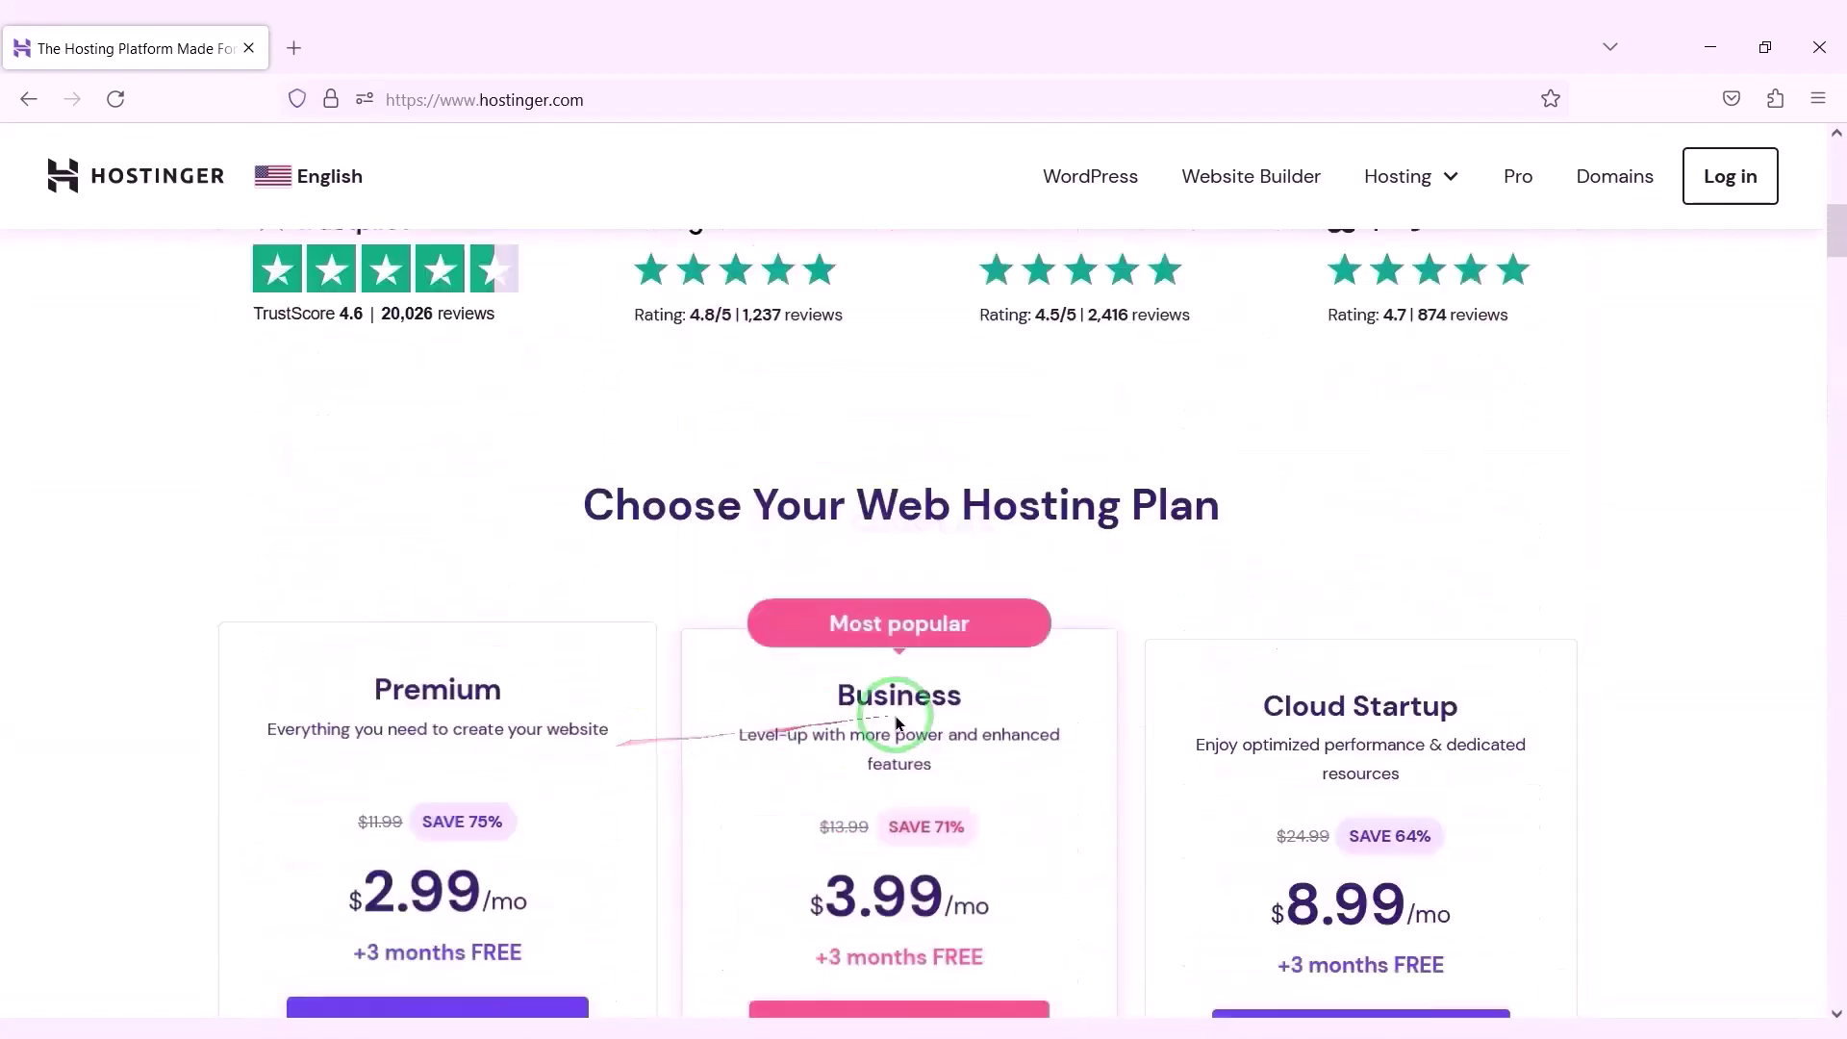
{"action": "scroll", "coordinate": [1157, 705], "scroll_direction": "up", "scroll_amount": 7}
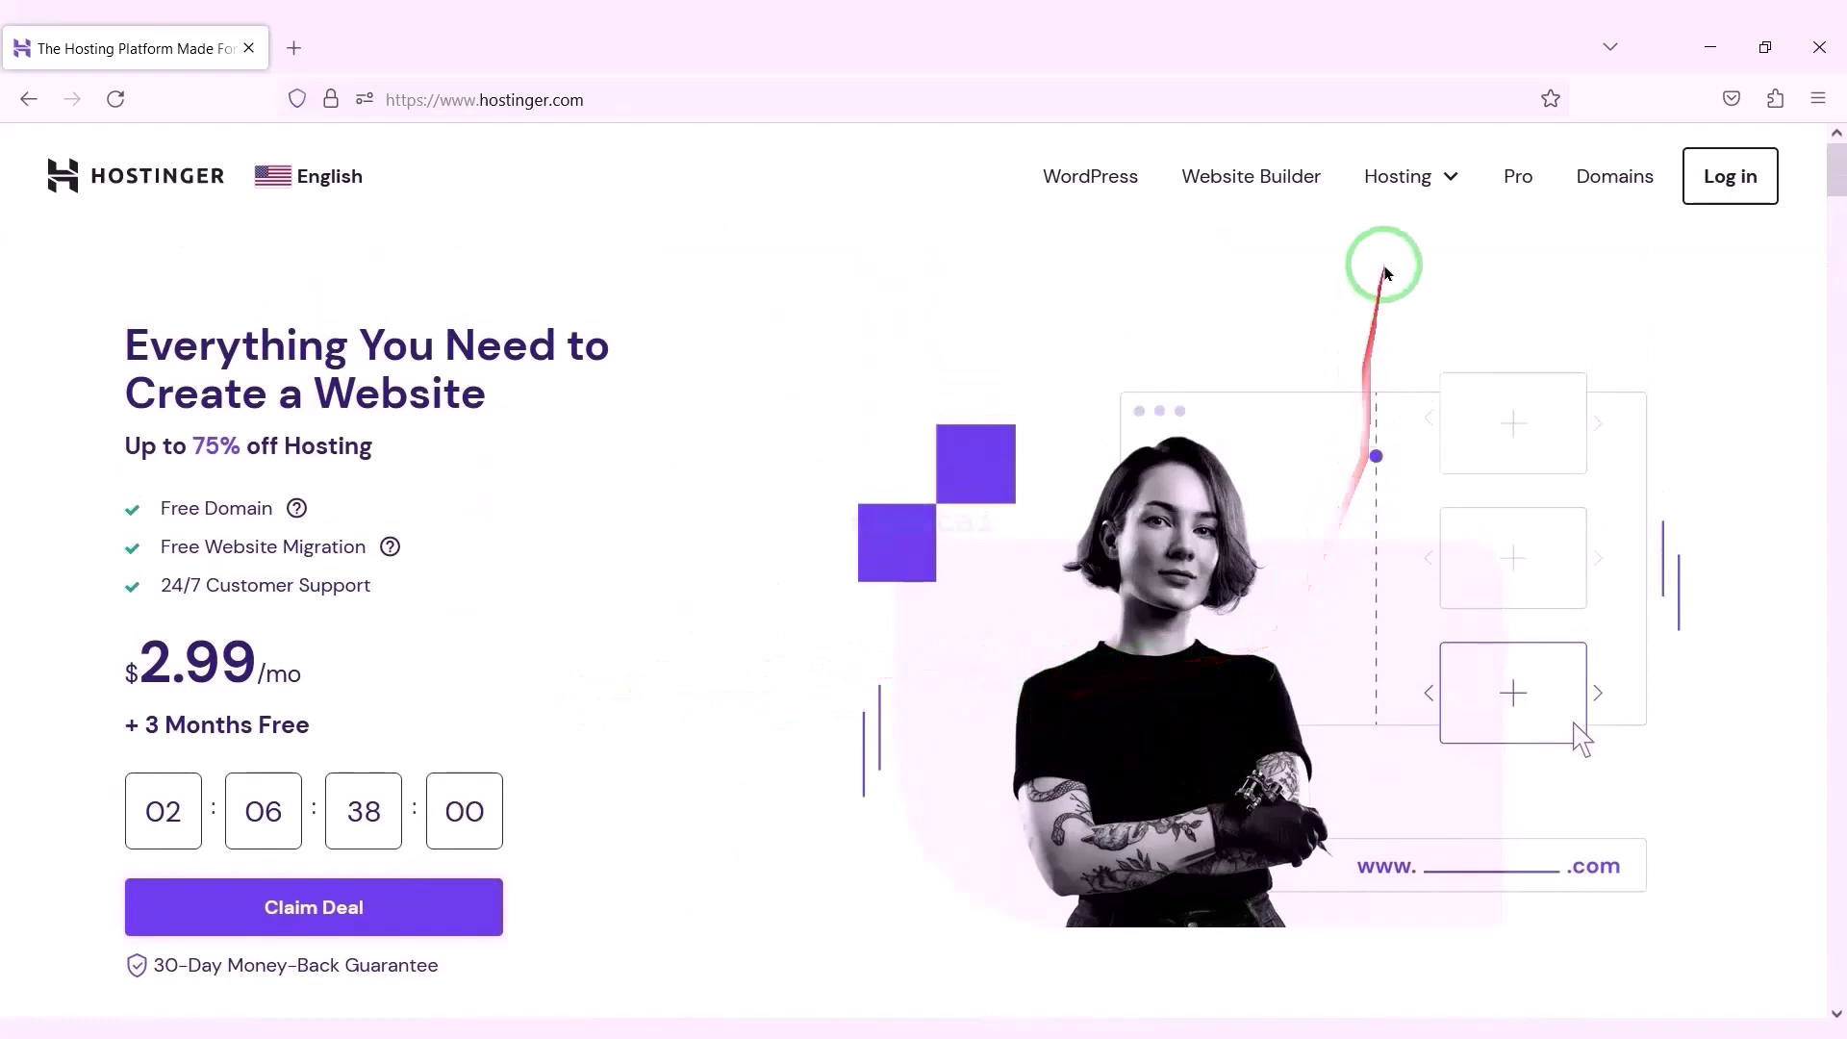
Go to the Web Hosting plans page and highlight the second plan's Free Domain feature
{"action": "mouse_move", "coordinate": [1406, 176]}
{"action": "left_click", "coordinate": [1251, 273]}
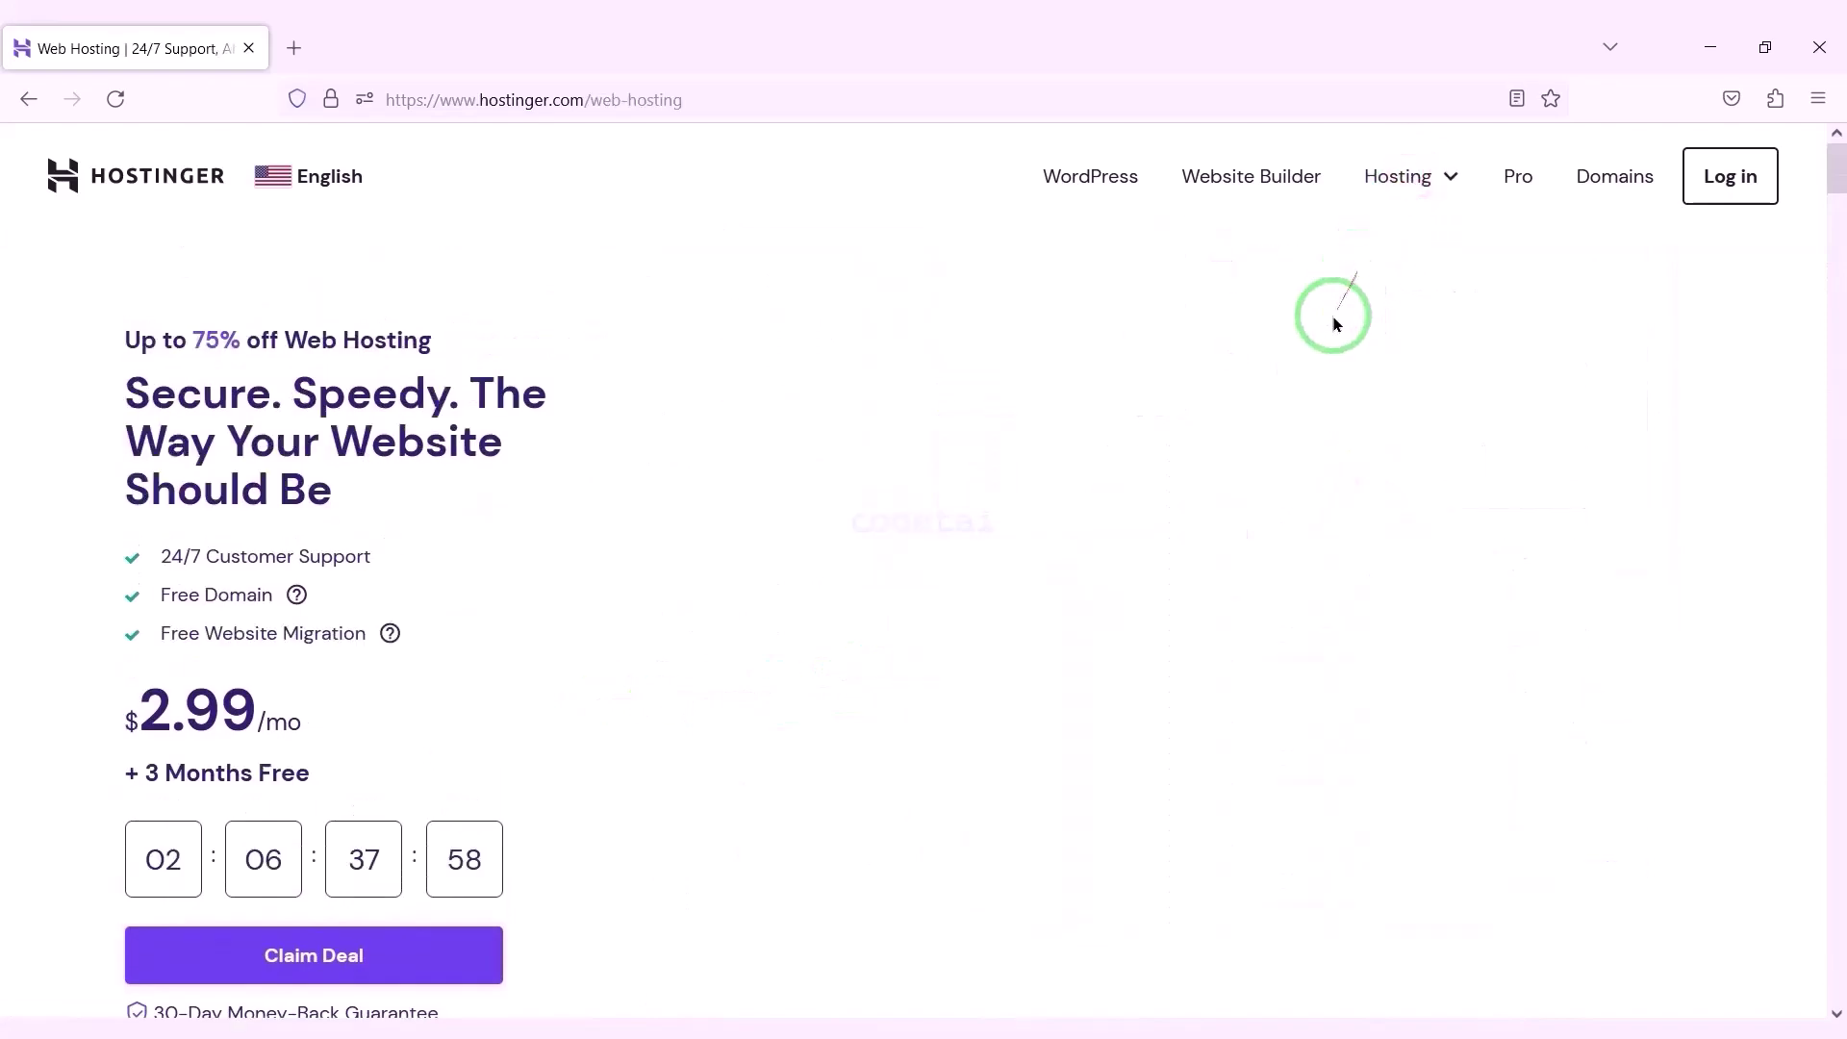
{"action": "scroll", "coordinate": [956, 549], "scroll_direction": "down", "scroll_amount": 15}
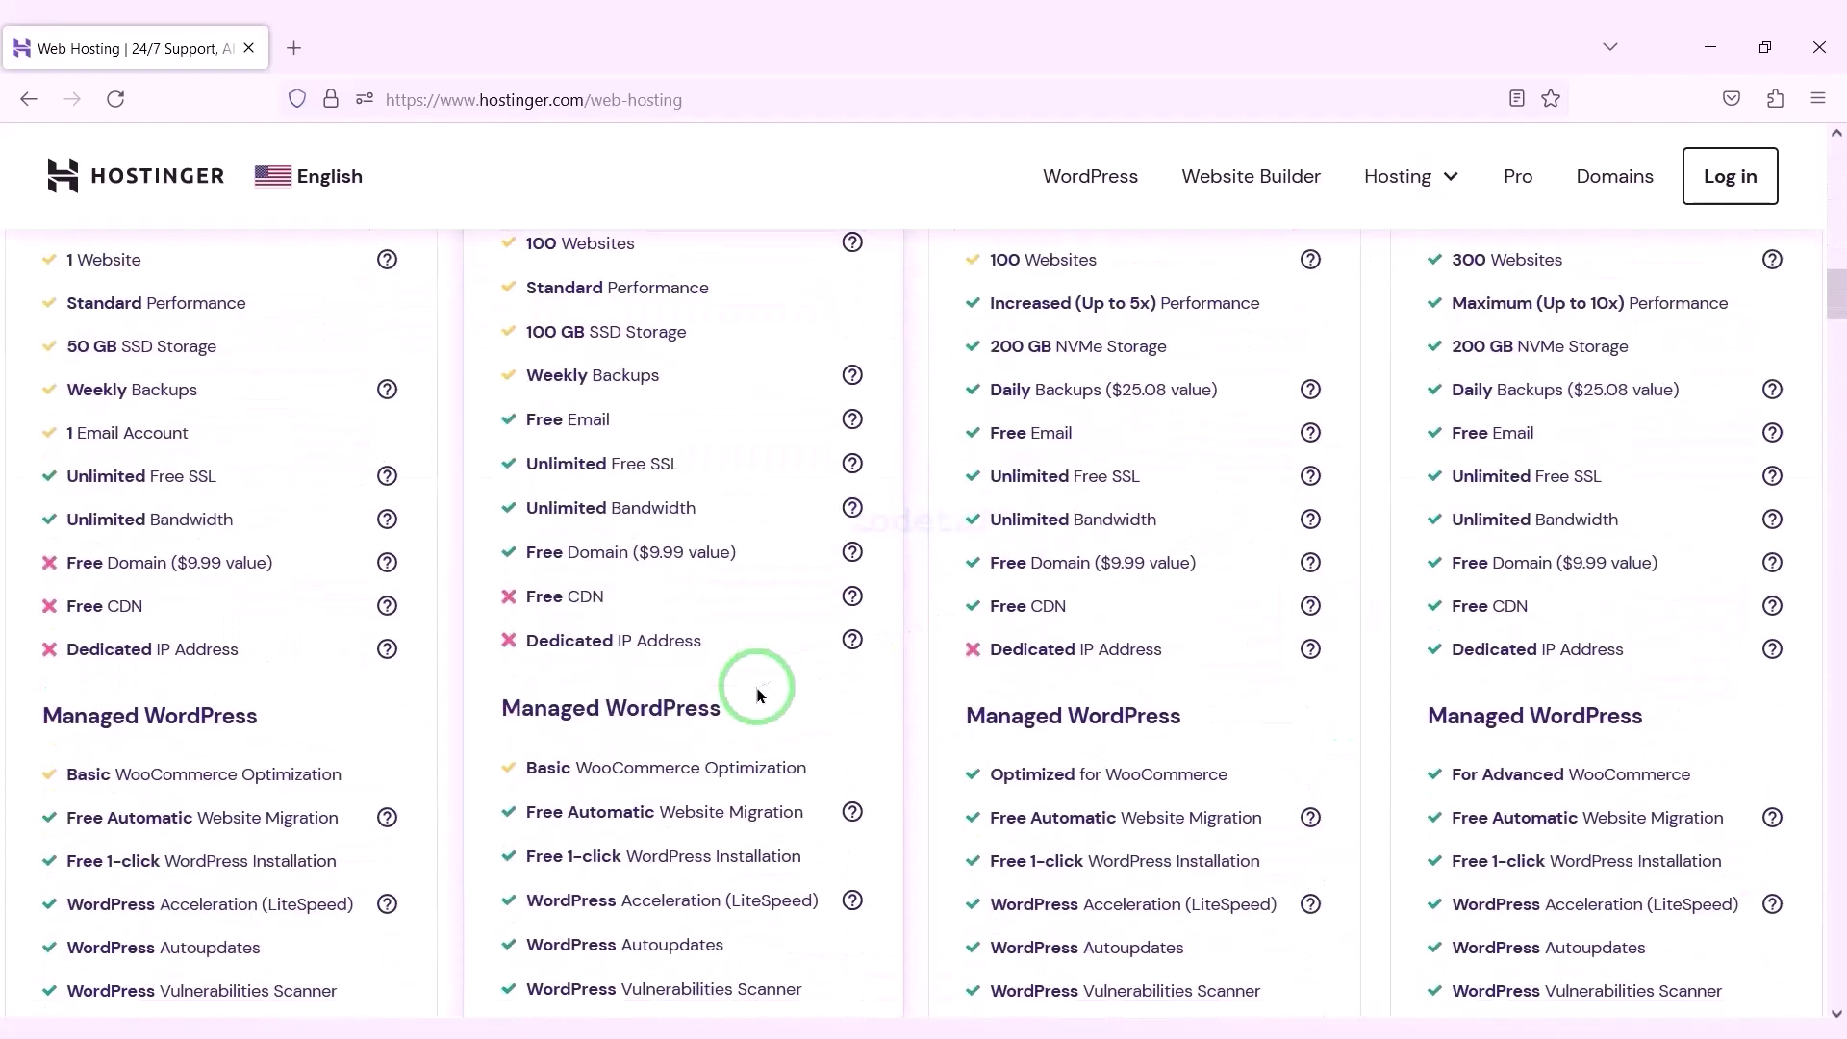
{"action": "mouse_move", "coordinate": [490, 549]}
{"action": "left_mouse_down"}
{"action": "mouse_move", "coordinate": [872, 581]}
{"action": "mouse_move", "coordinate": [1780, 577]}
{"action": "left_mouse_up"}
{"action": "scroll", "coordinate": [907, 643], "scroll_direction": "down", "scroll_amount": 6}
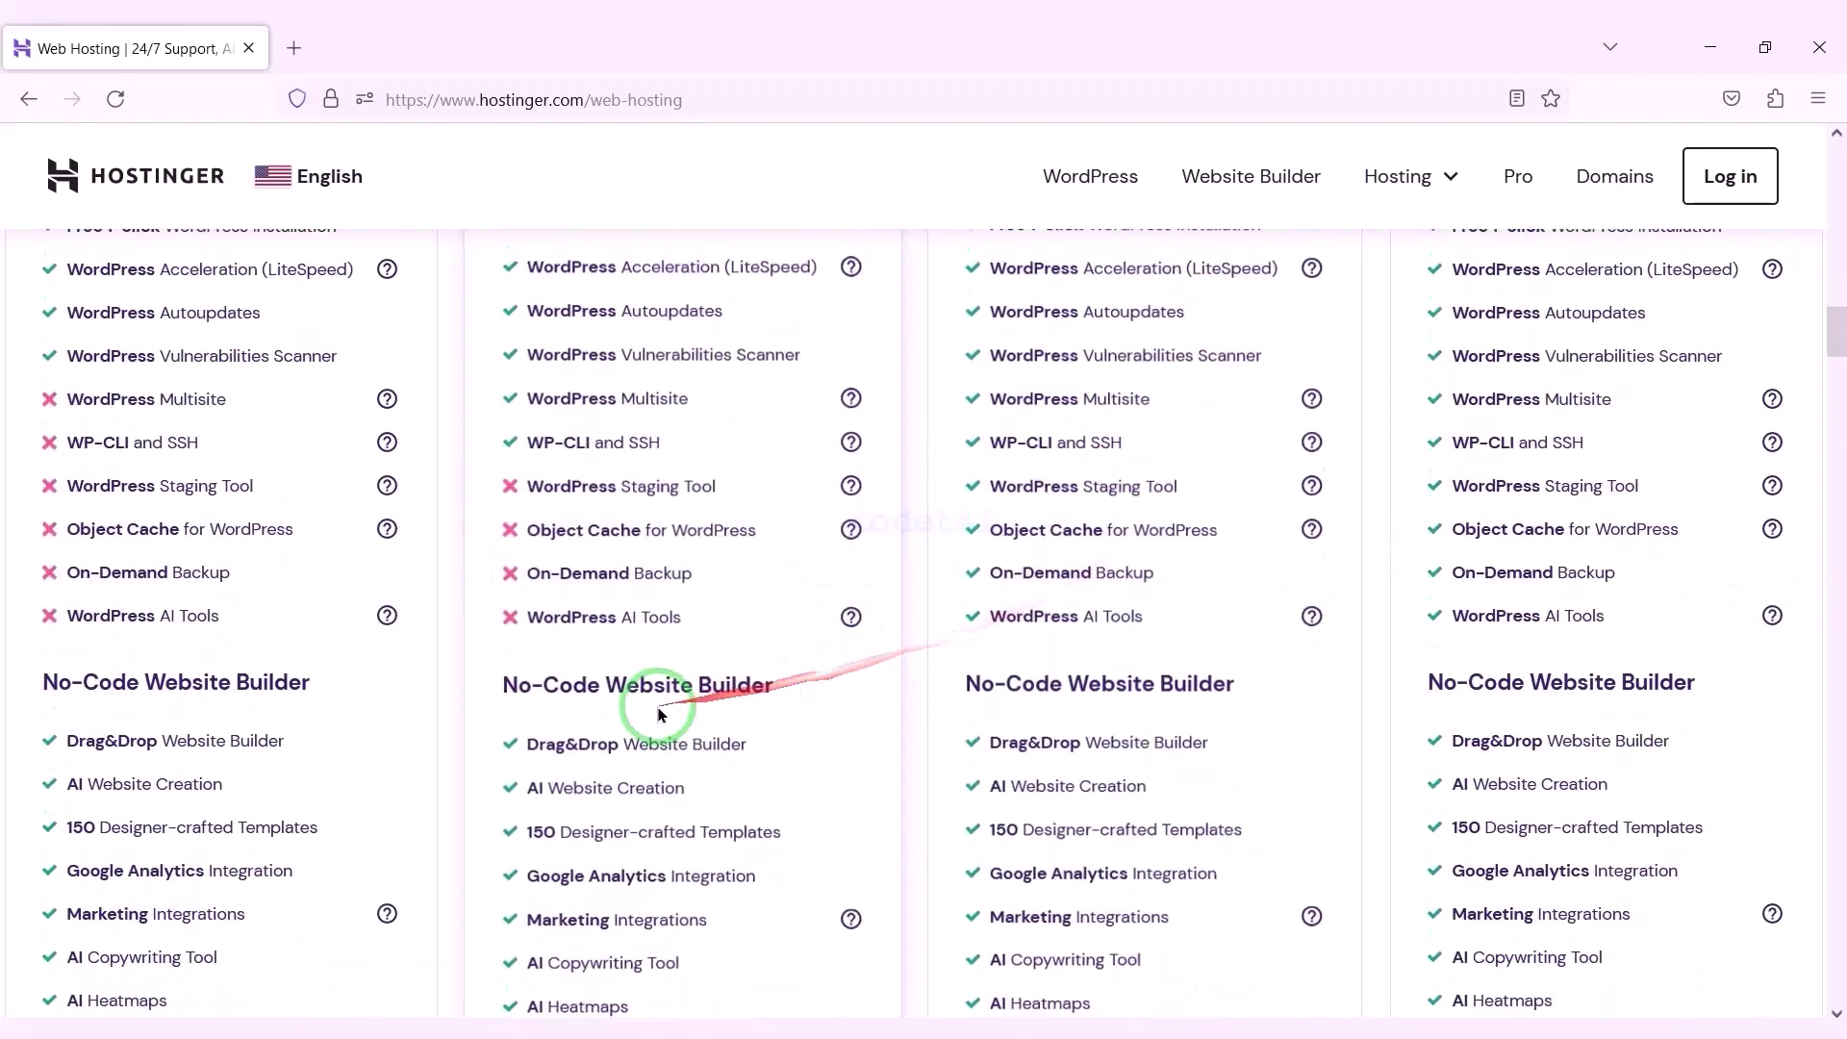
{"action": "scroll", "coordinate": [660, 713], "scroll_direction": "down", "scroll_amount": 10}
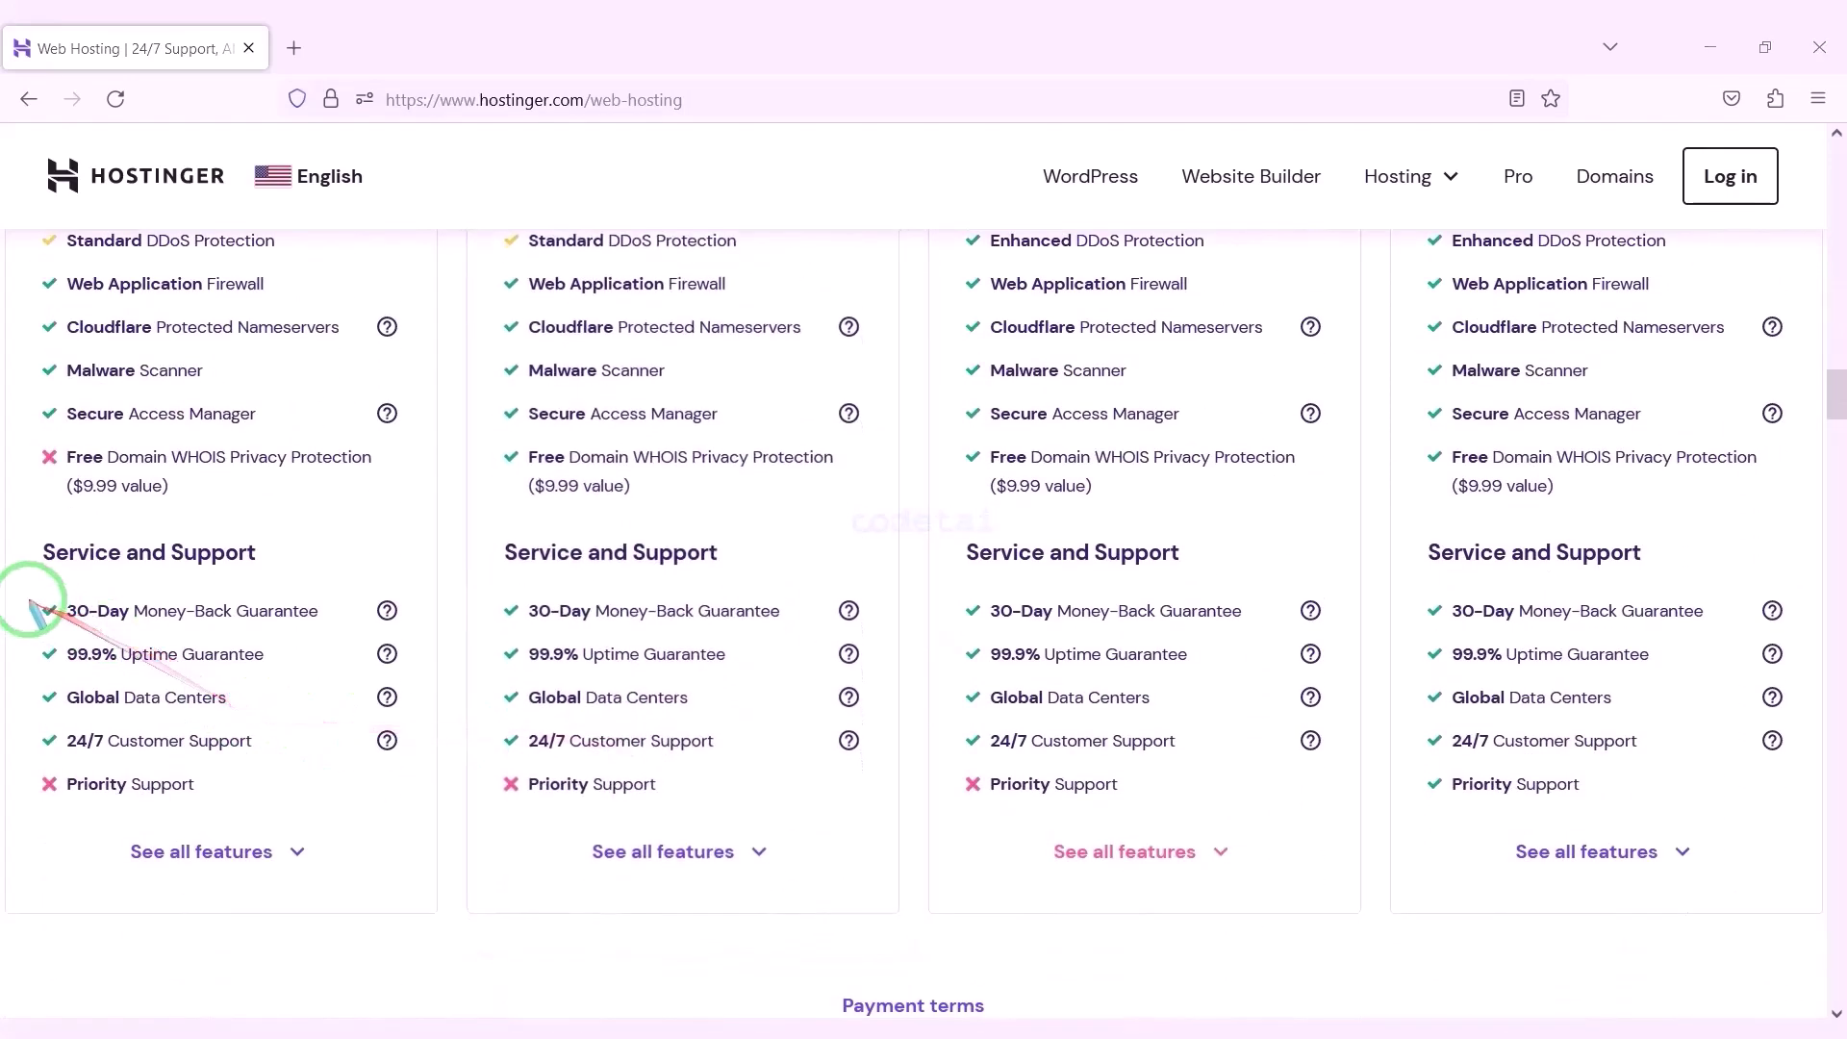
Highlight the 30-Day Money-Back Guarantee and 24/7 Customer Support features, then clear the boxes
{"action": "mouse_move", "coordinate": [22, 597]}
{"action": "left_mouse_down"}
{"action": "mouse_move", "coordinate": [428, 627]}
{"action": "mouse_move", "coordinate": [1791, 627]}
{"action": "left_mouse_up"}
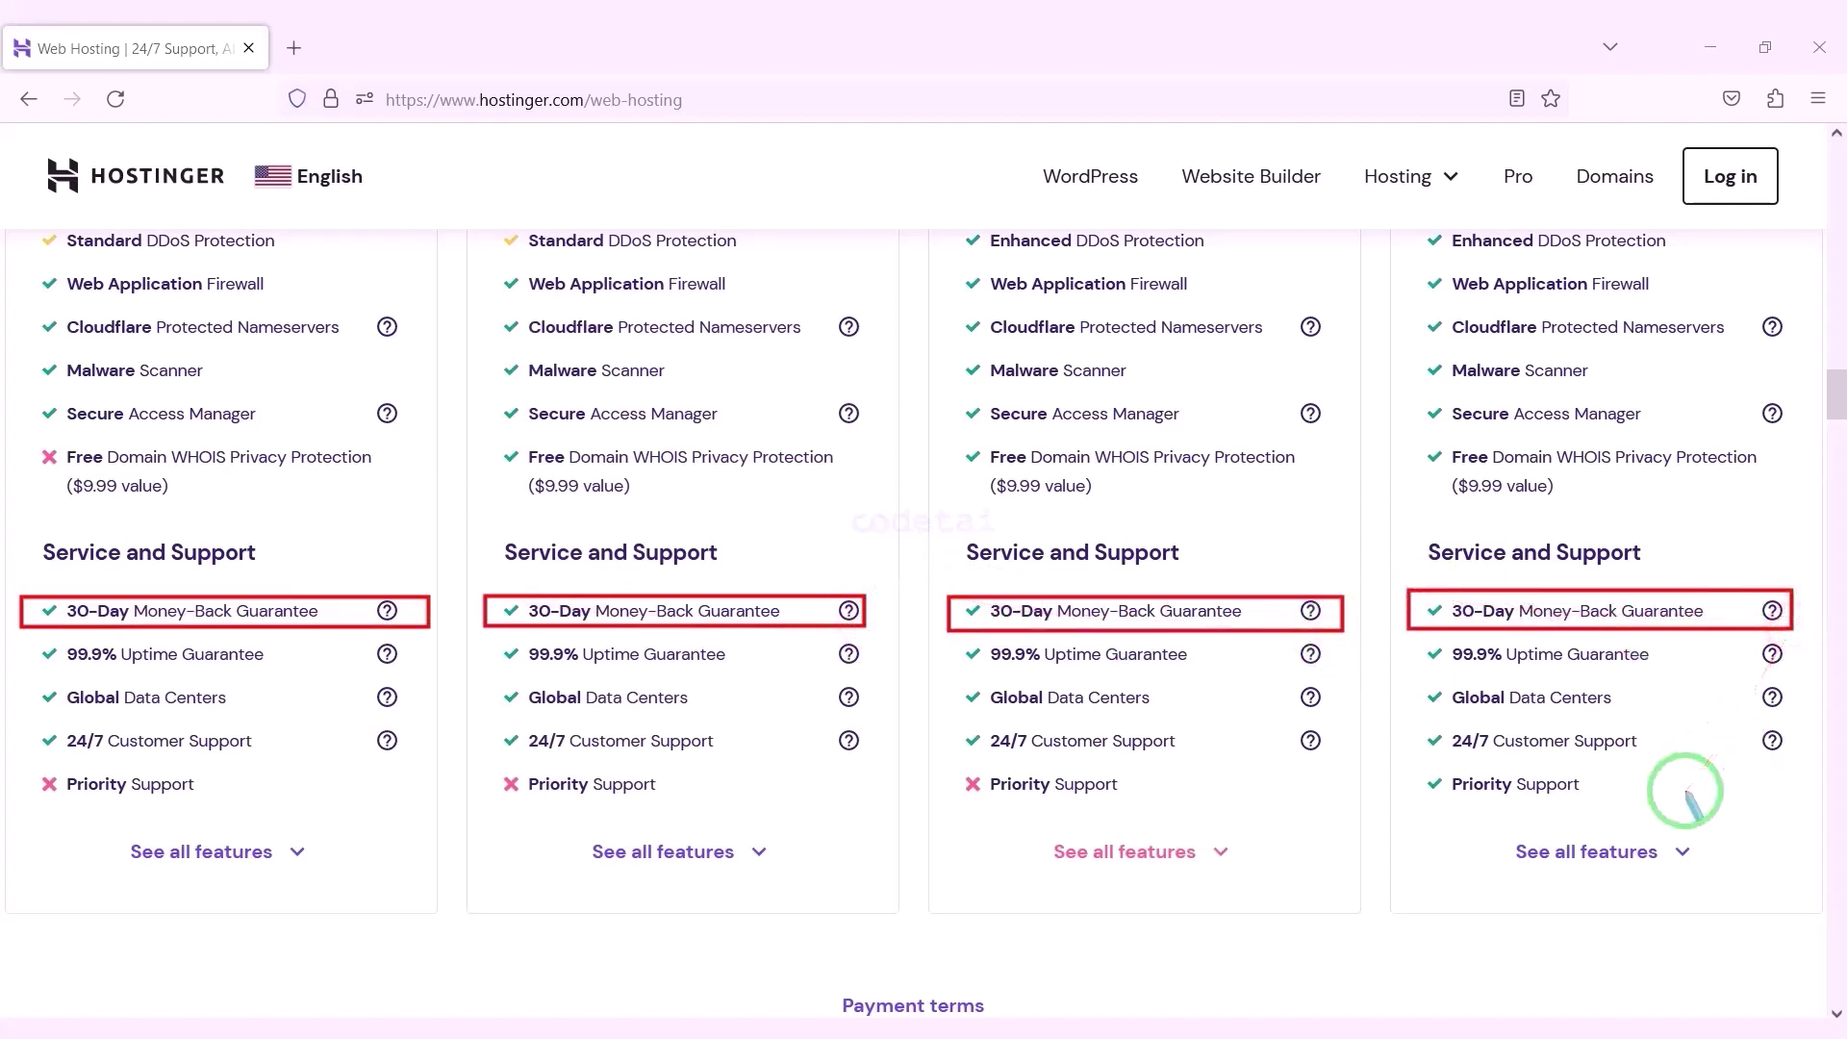
{"action": "mouse_move", "coordinate": [26, 726]}
{"action": "left_mouse_down"}
{"action": "mouse_move", "coordinate": [246, 755]}
{"action": "mouse_move", "coordinate": [878, 754]}
{"action": "left_mouse_up"}
{"action": "left_click_drag", "start_coordinate": [1097, 731], "coordinate": [1338, 760]}
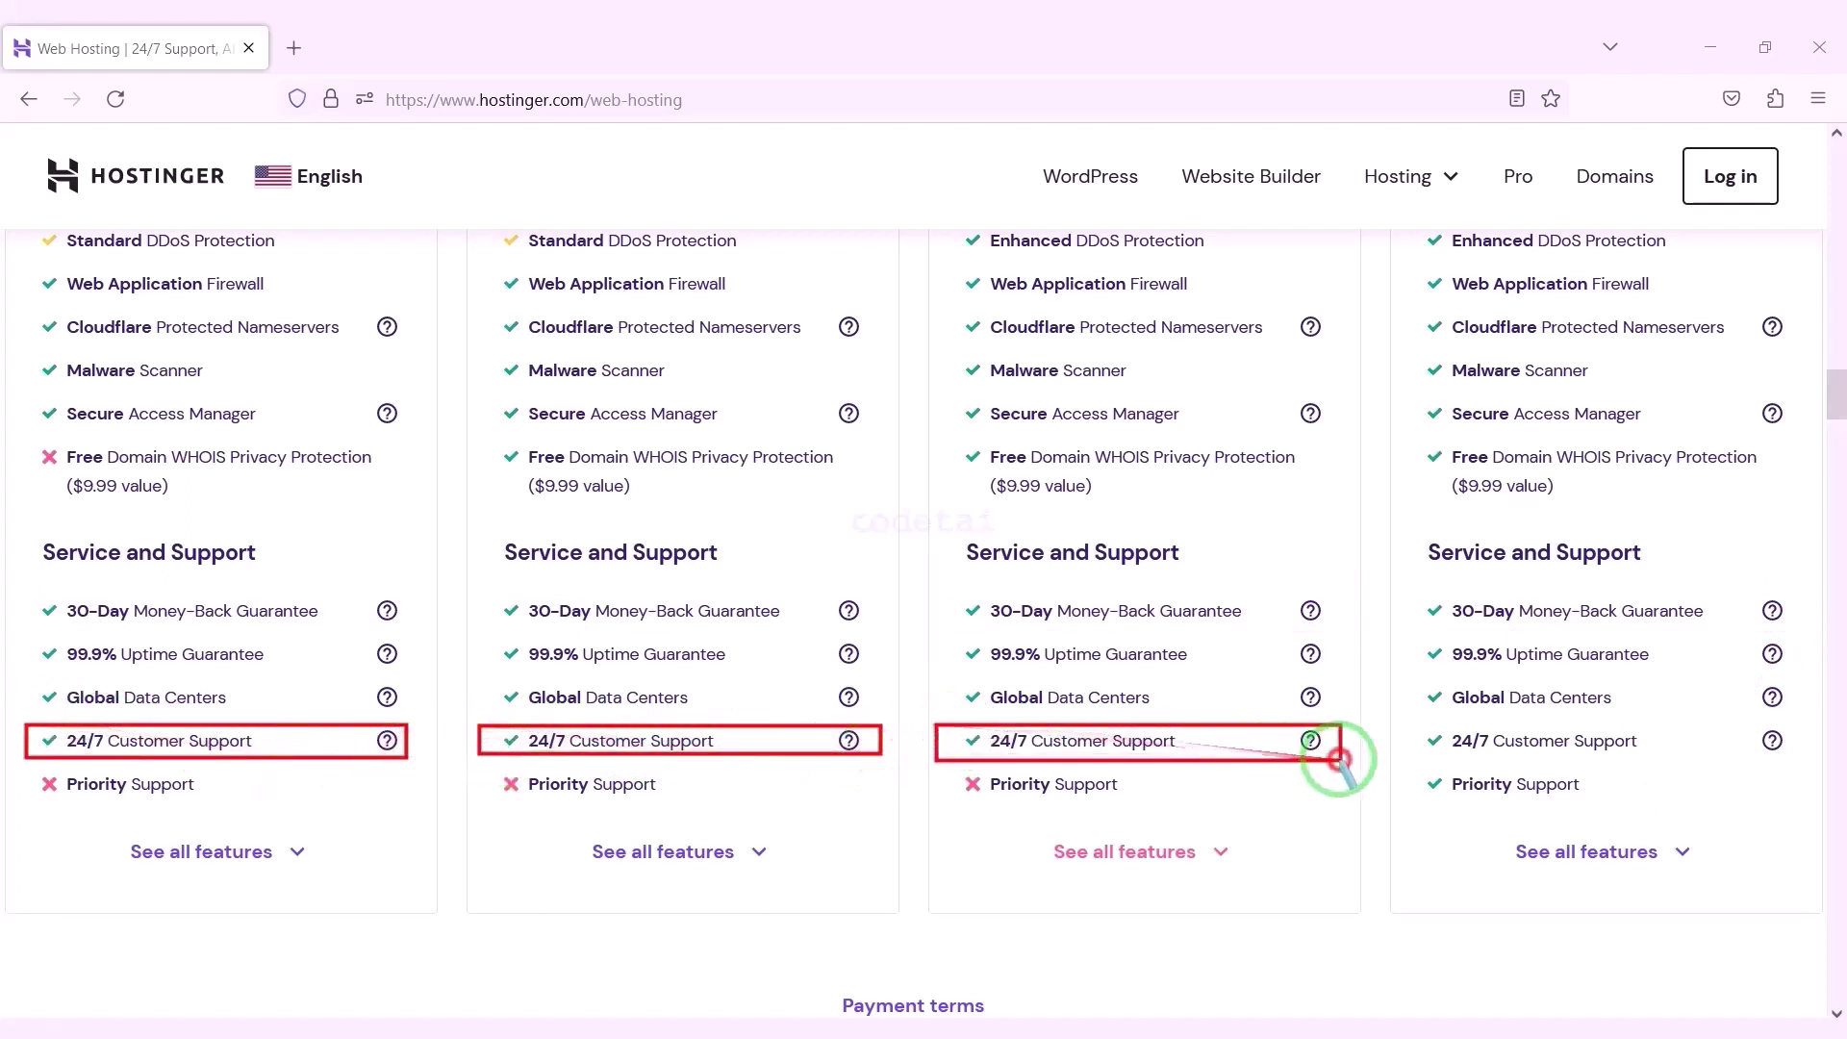
{"action": "left_click_drag", "start_coordinate": [1562, 745], "coordinate": [1811, 758]}
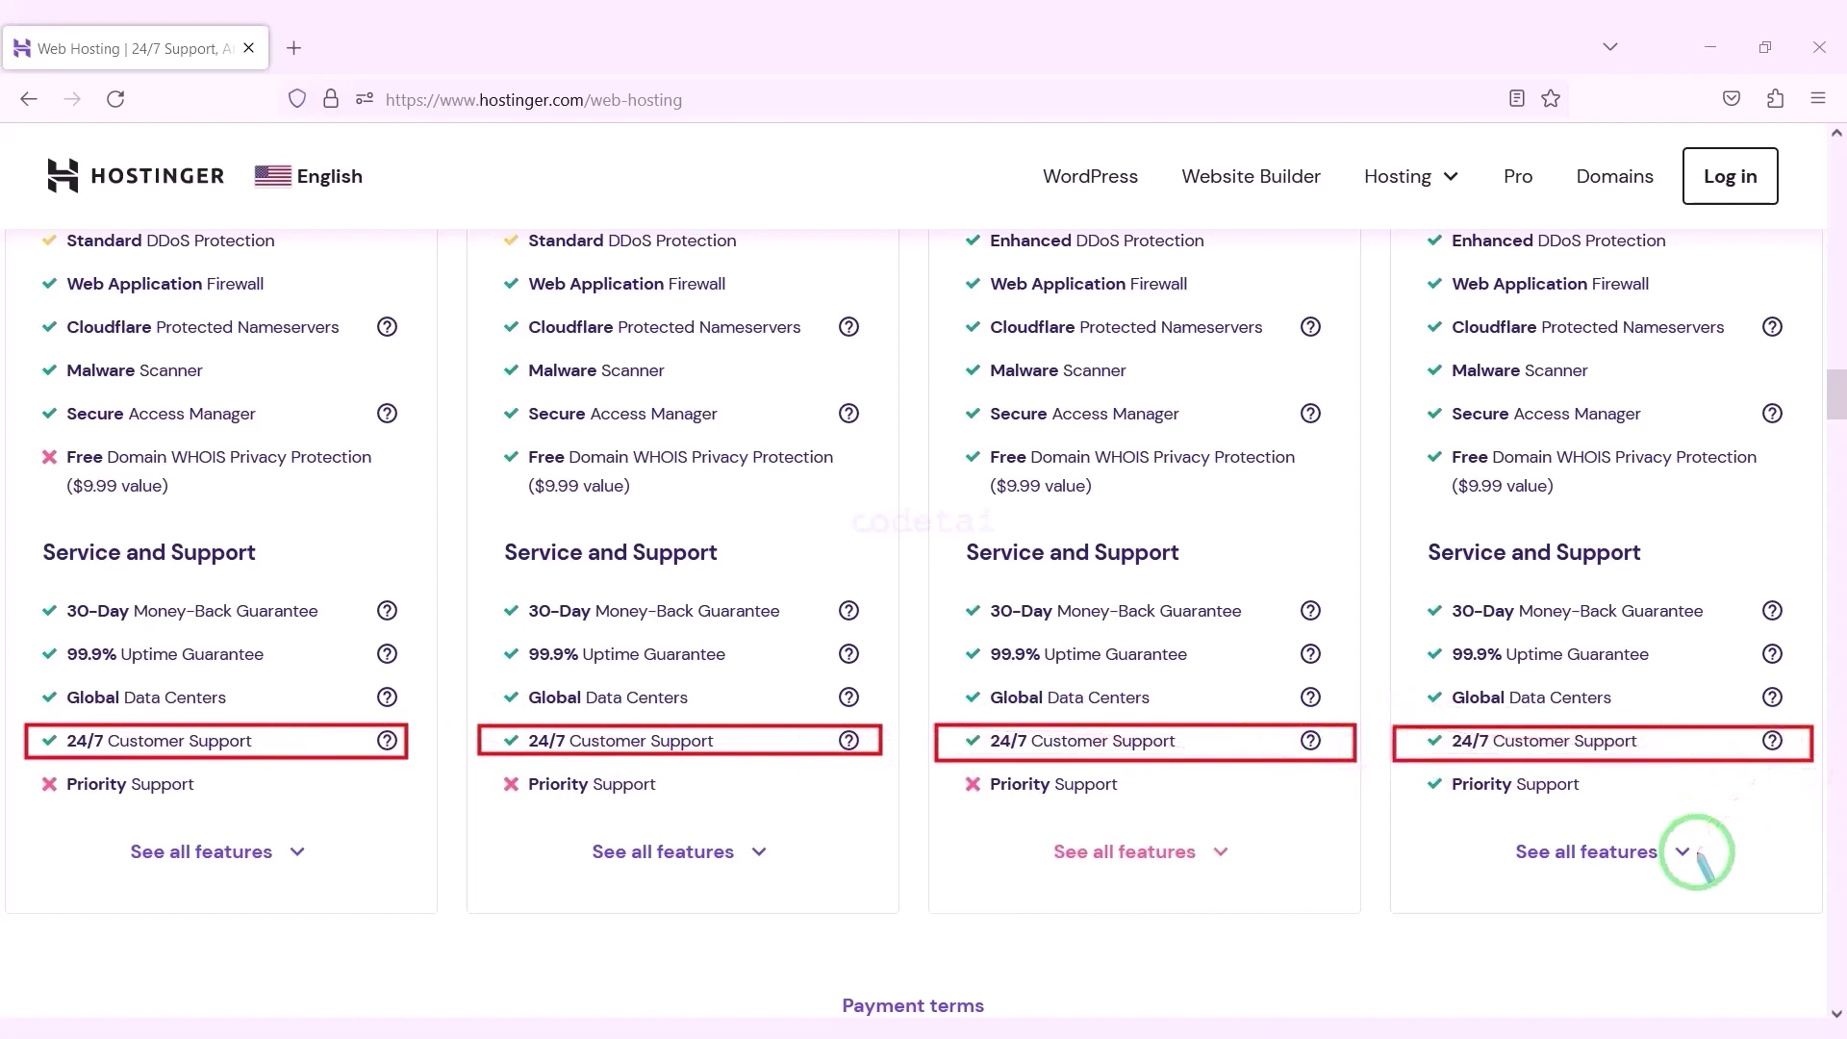
{"action": "key", "text": "Escape"}
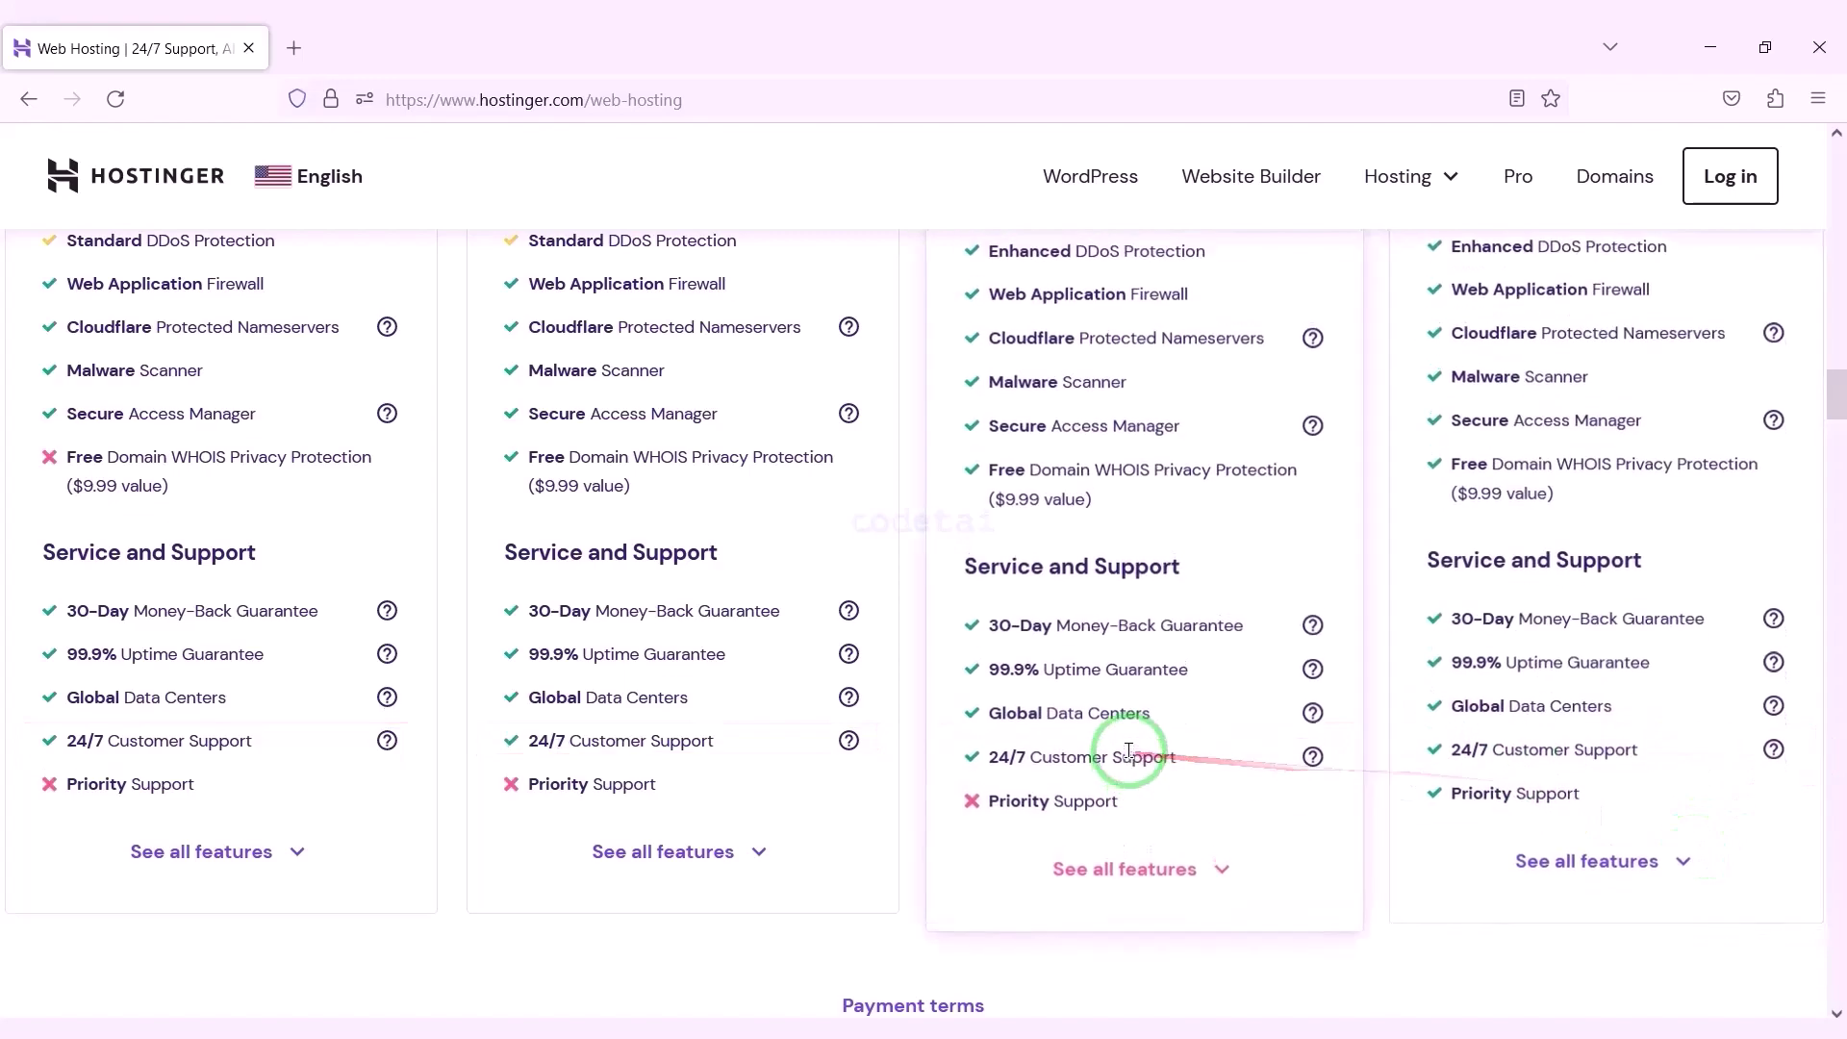
{"action": "scroll", "coordinate": [1539, 811], "scroll_direction": "up", "scroll_amount": 15}
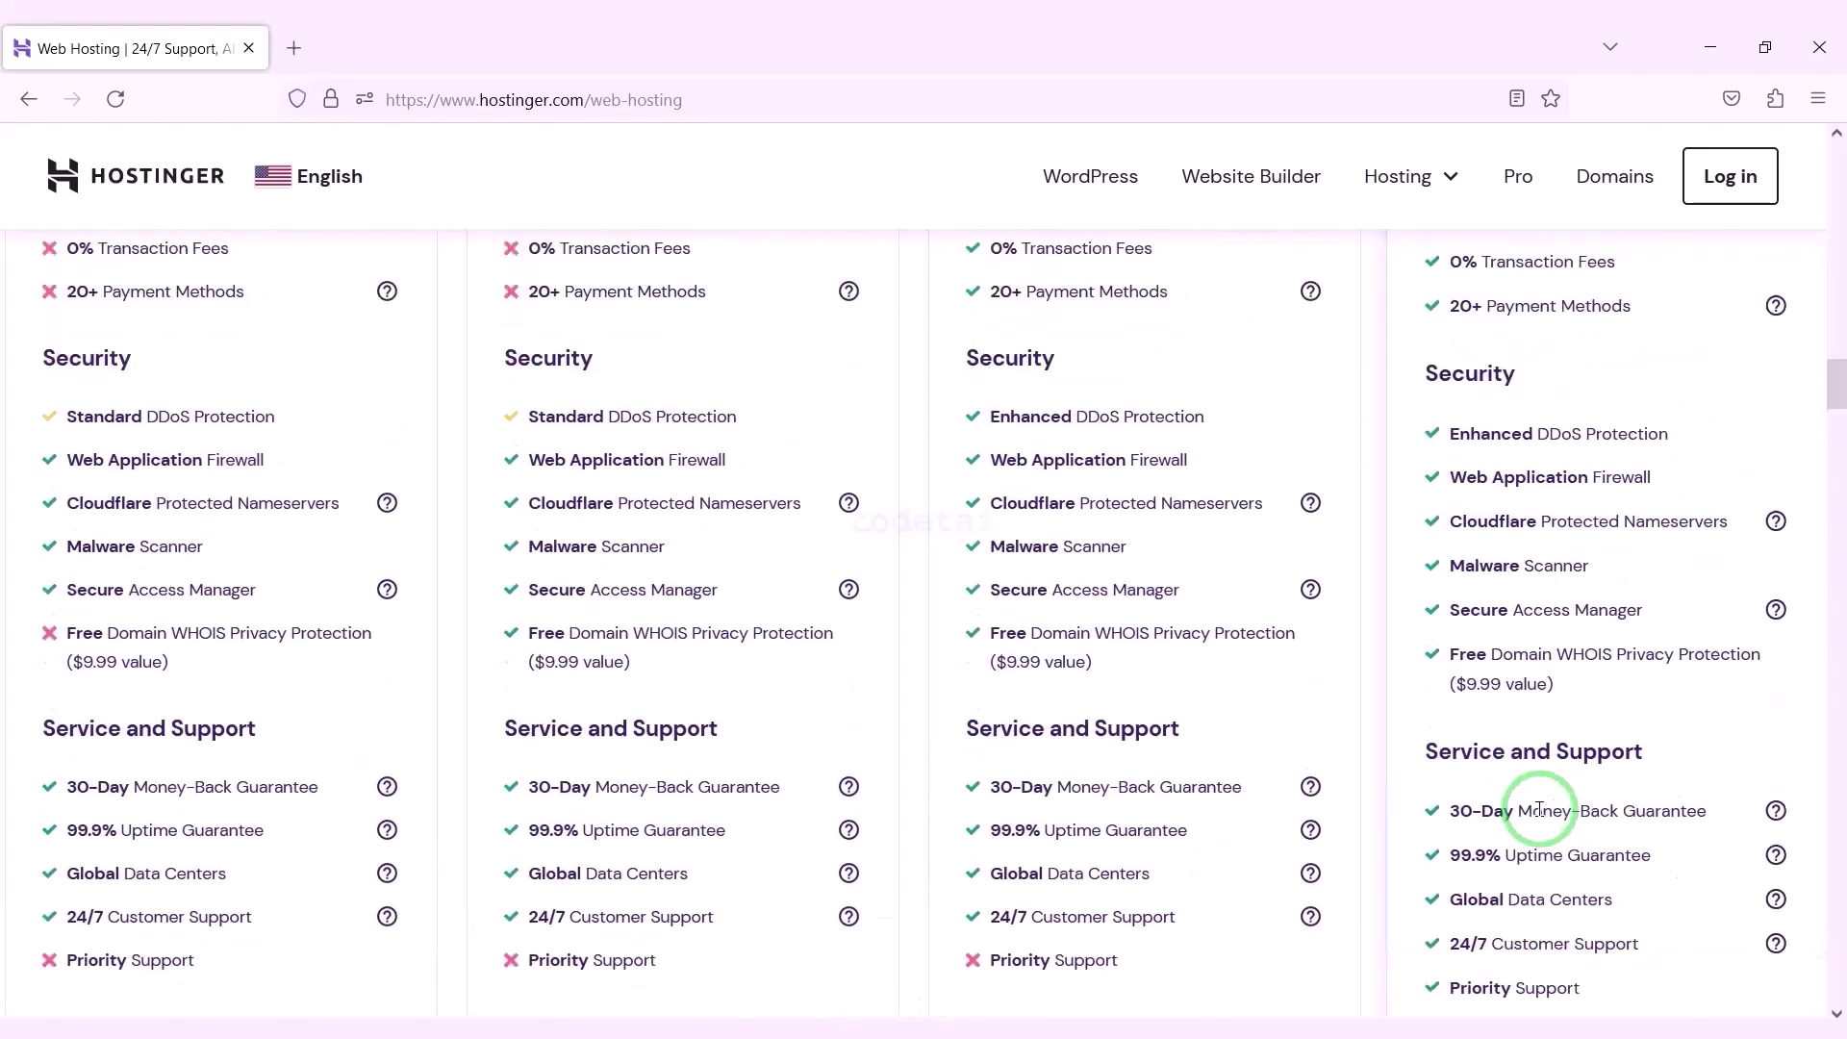
{"action": "scroll", "coordinate": [1121, 808], "scroll_direction": "up", "scroll_amount": 10}
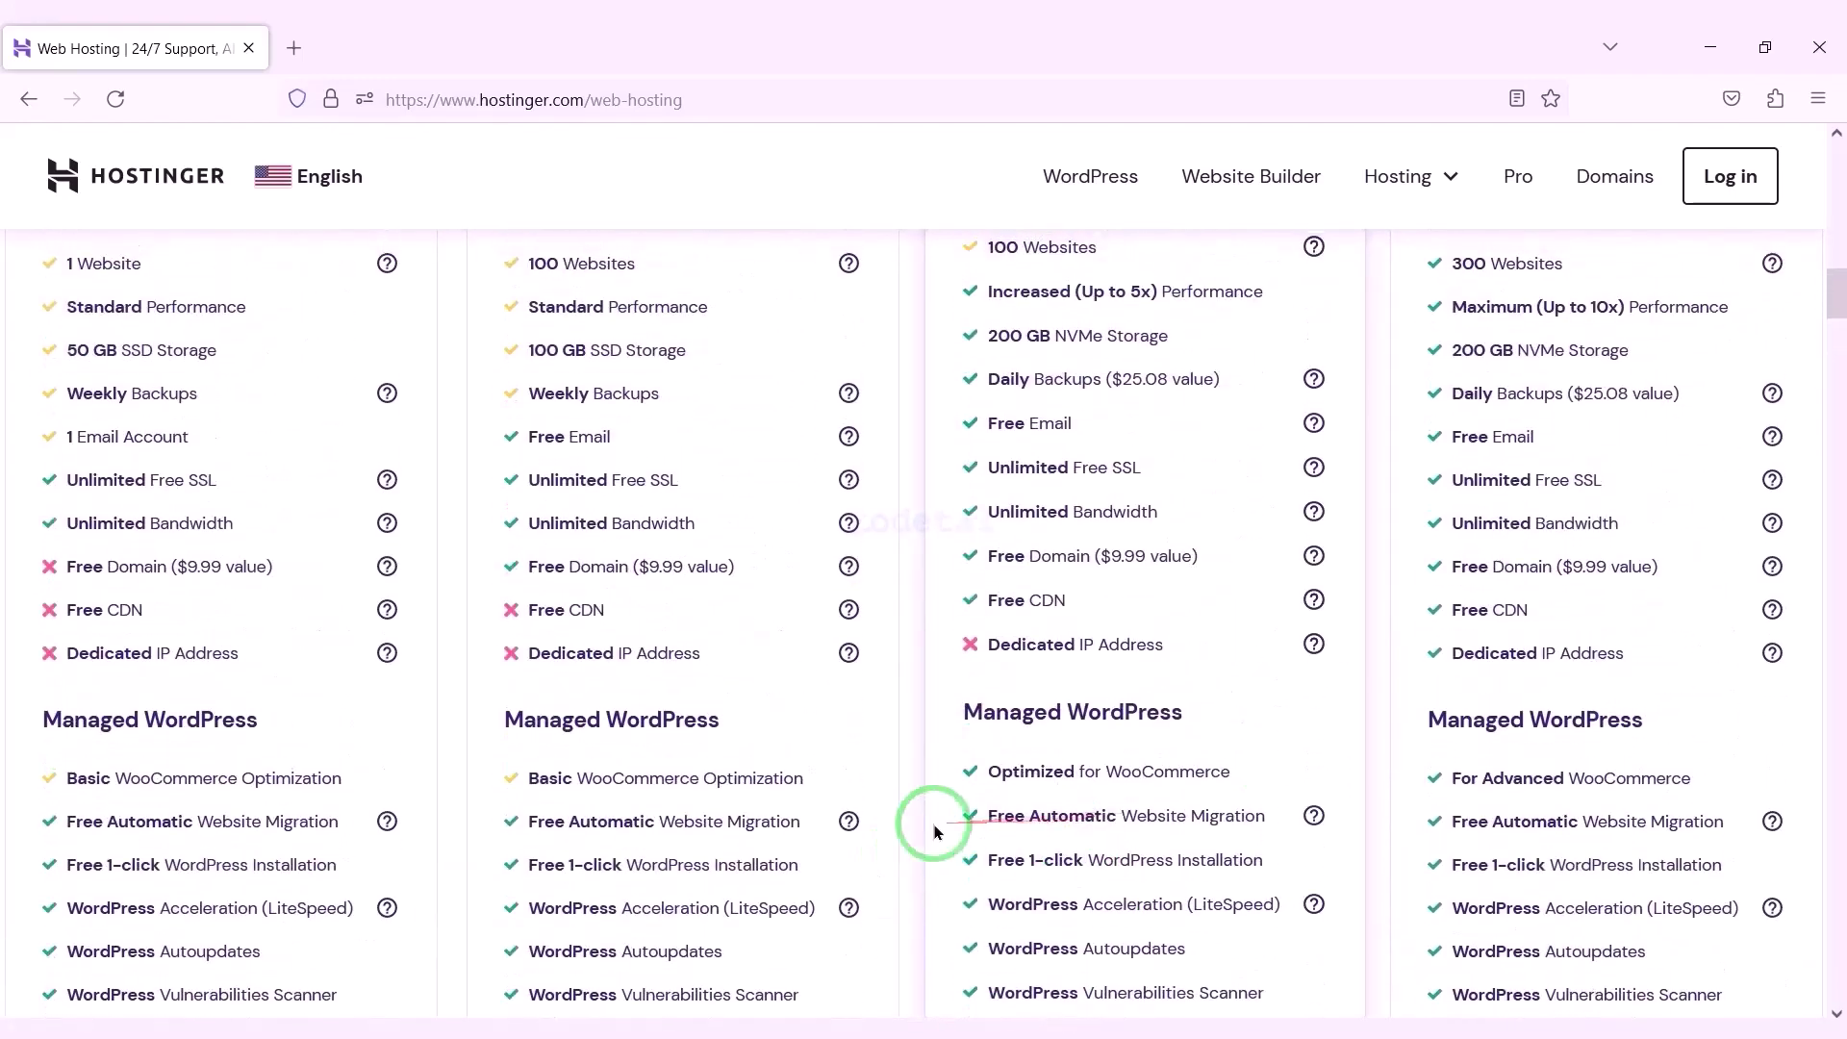
{"action": "scroll", "coordinate": [1001, 869], "scroll_direction": "up", "scroll_amount": 1}
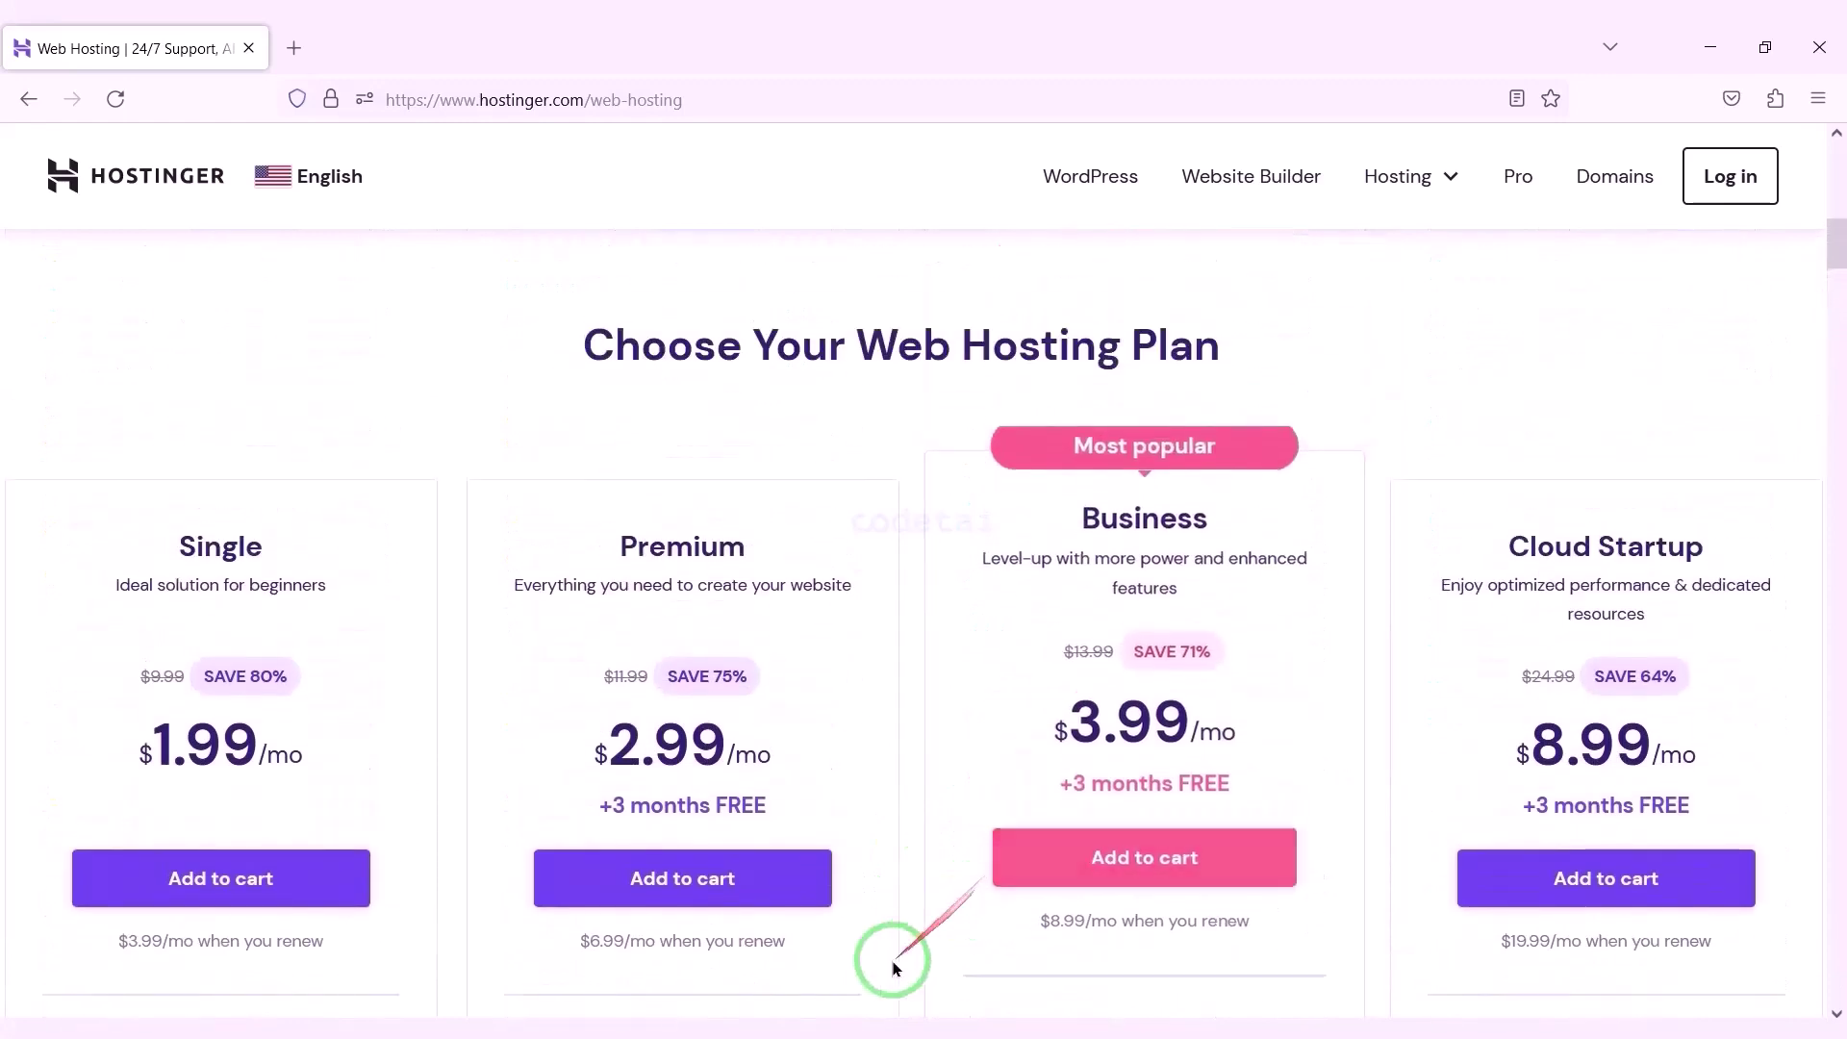
{"action": "scroll", "coordinate": [1208, 720], "scroll_direction": "down", "scroll_amount": 2}
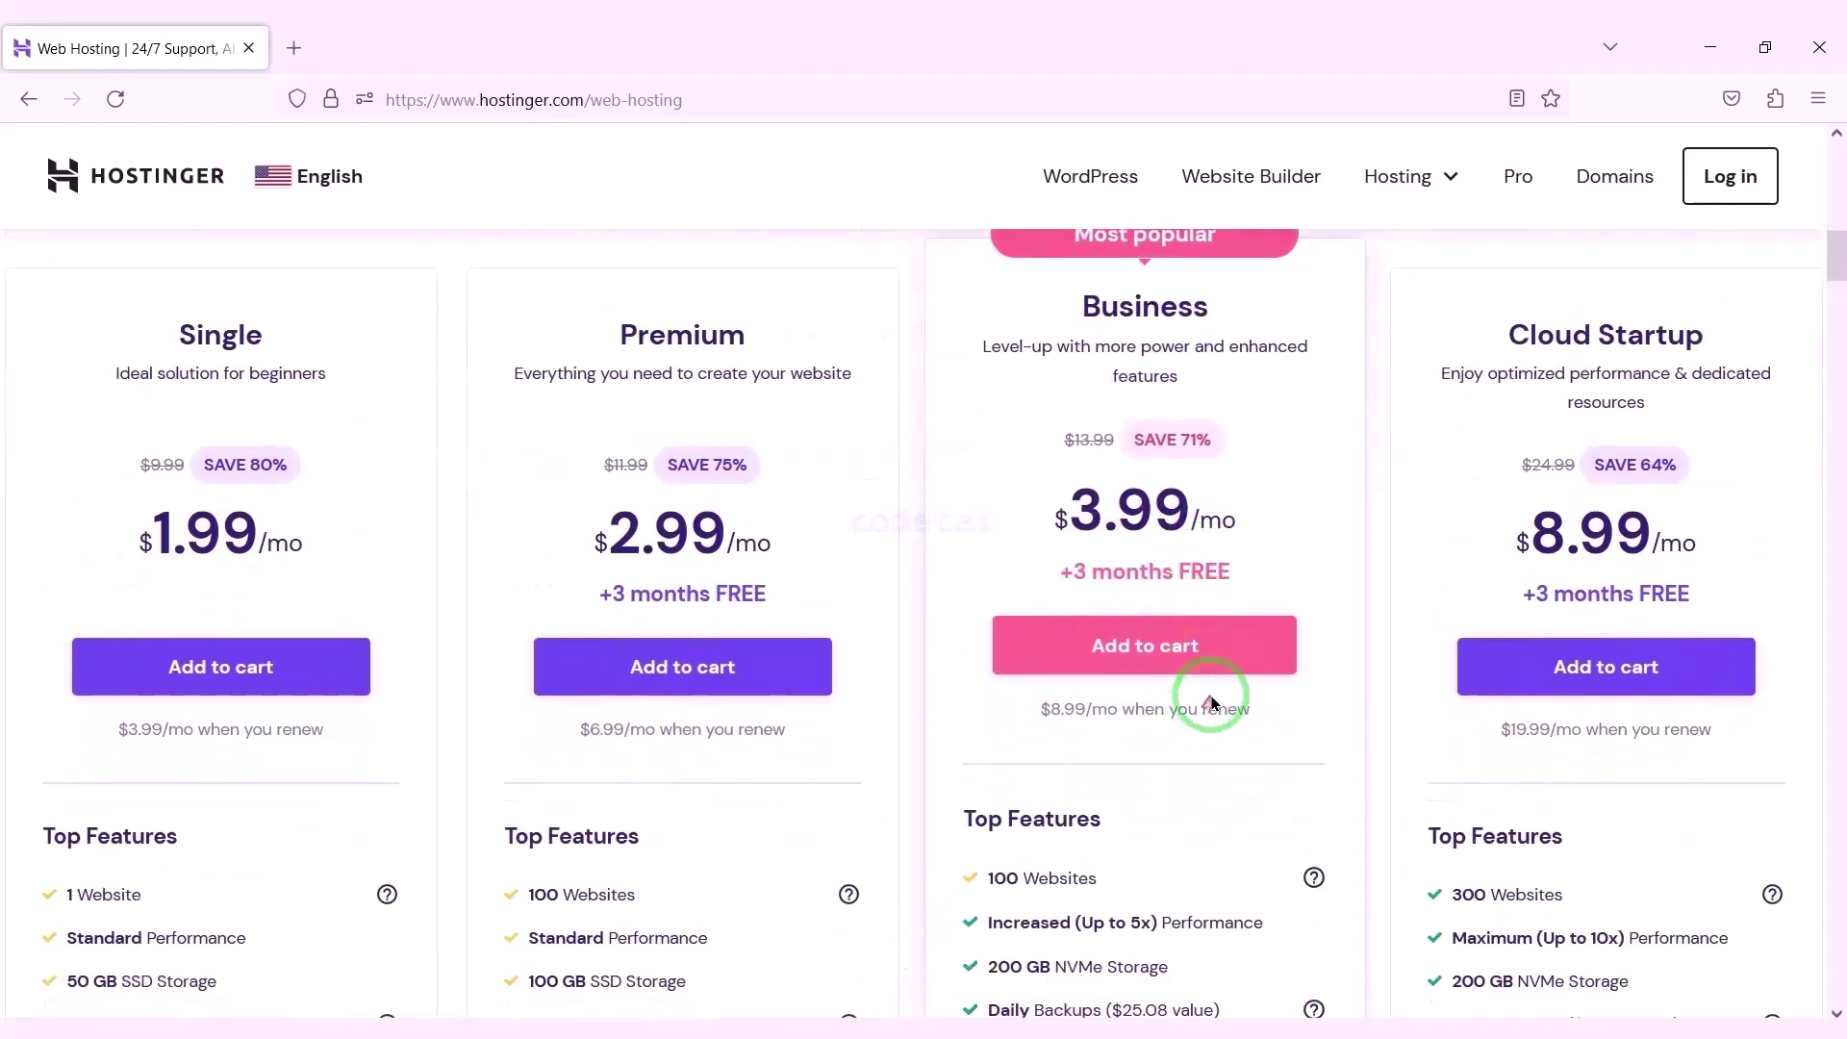
{"action": "scroll", "coordinate": [1208, 705], "scroll_direction": "up", "scroll_amount": 2}
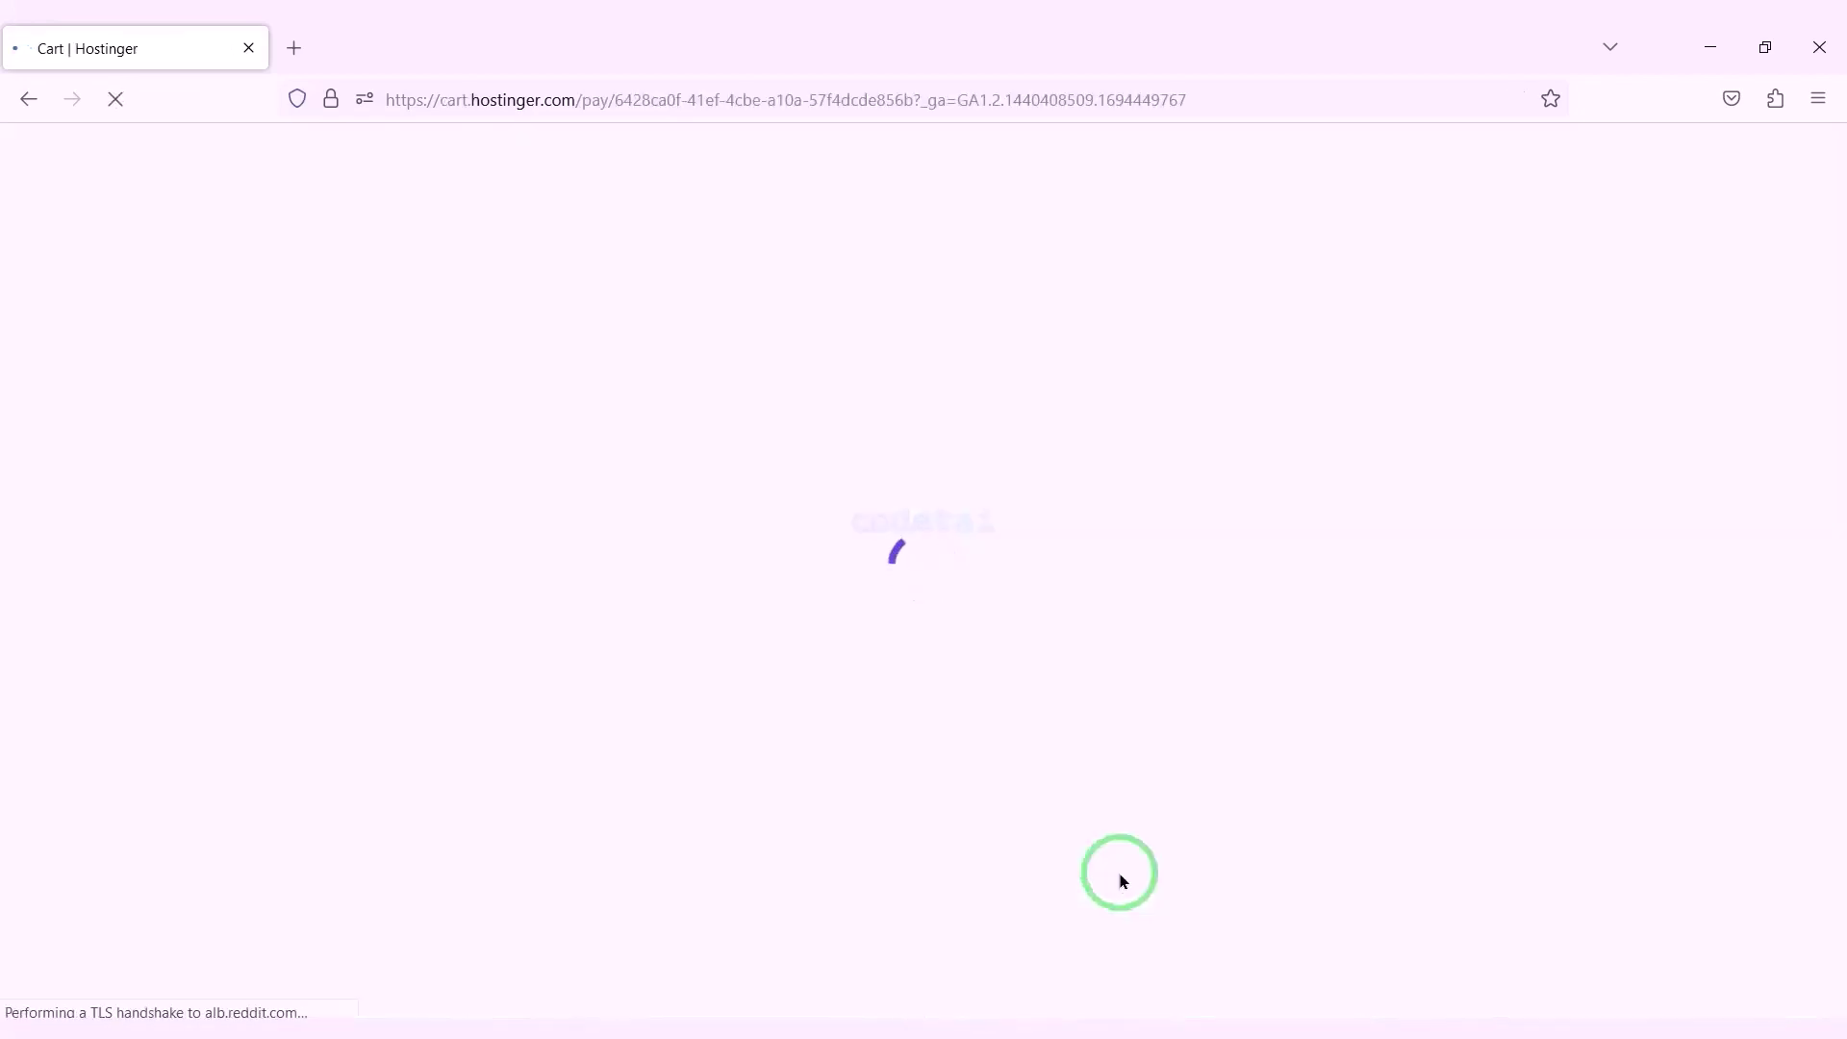
Choose the 12-month billing period and highlight the Google sign-up option
{"action": "scroll", "coordinate": [1279, 596], "scroll_direction": "down", "scroll_amount": 4}
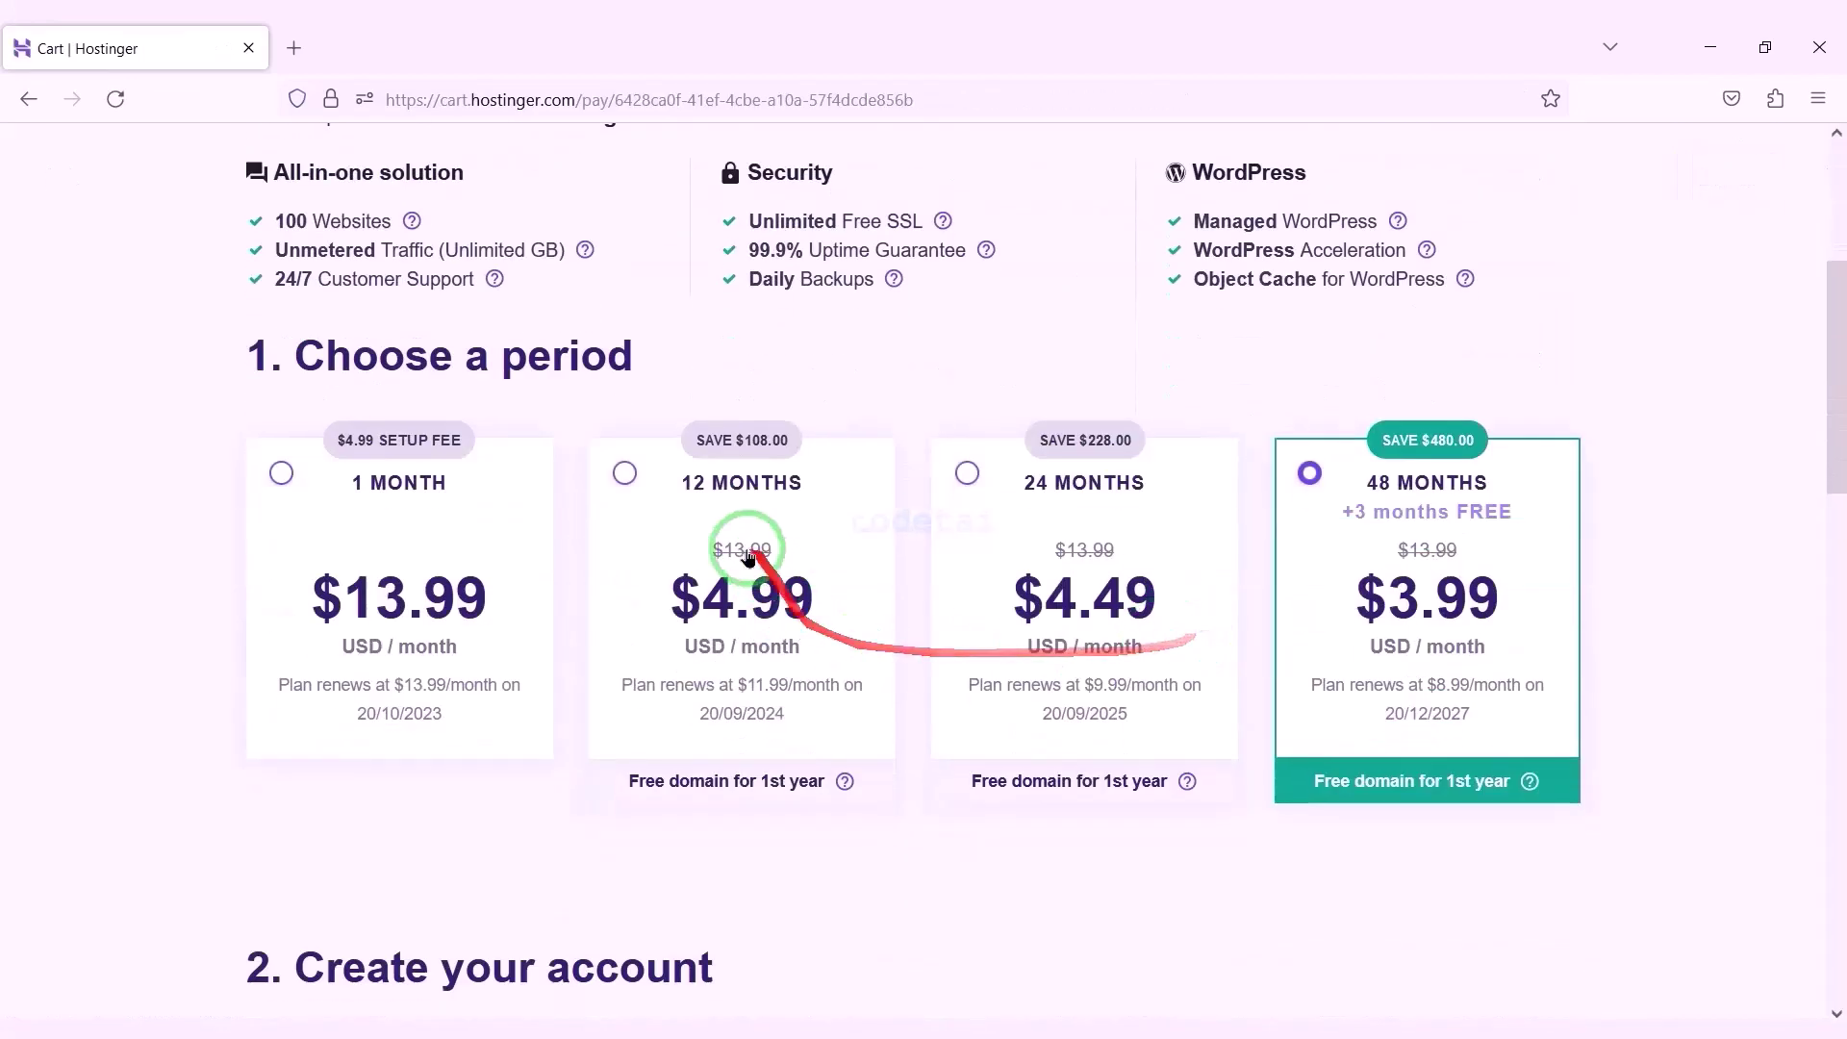
{"action": "left_click", "coordinate": [635, 480]}
{"action": "scroll", "coordinate": [939, 548], "scroll_direction": "down", "scroll_amount": 5}
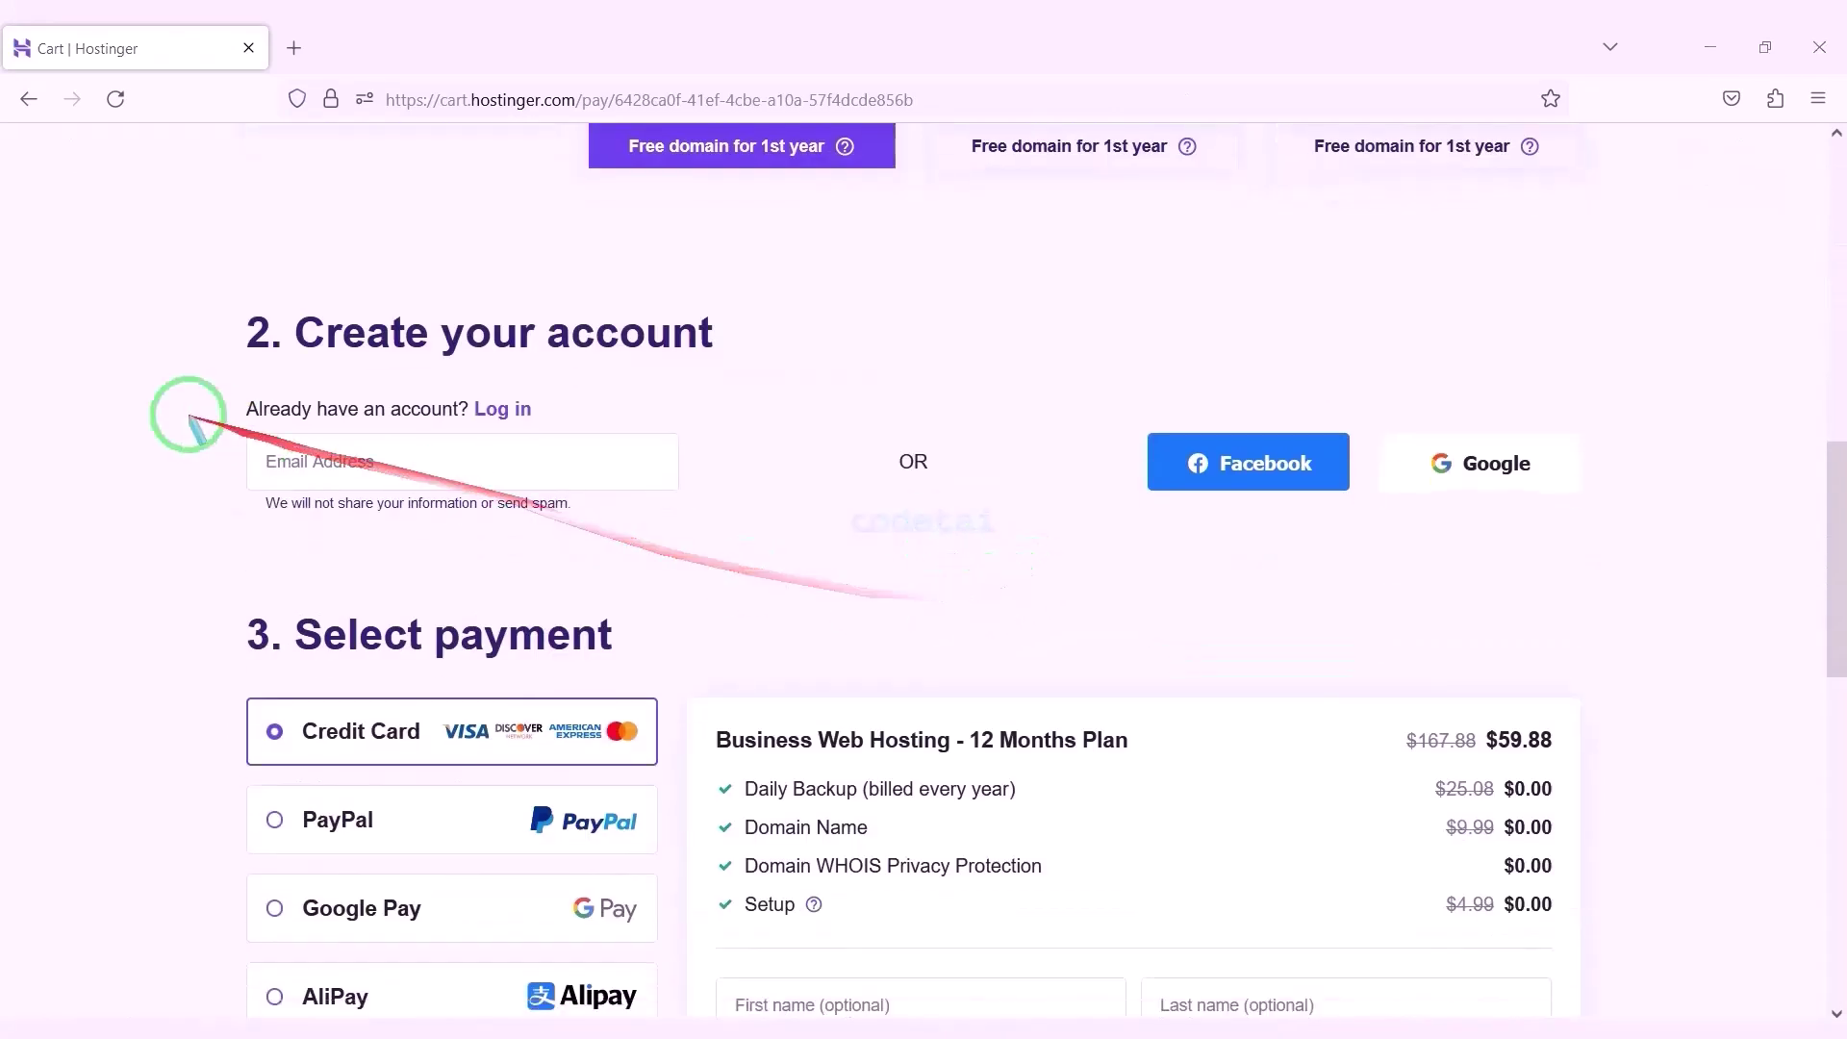
{"action": "left_click_drag", "start_coordinate": [193, 393], "coordinate": [1654, 535]}
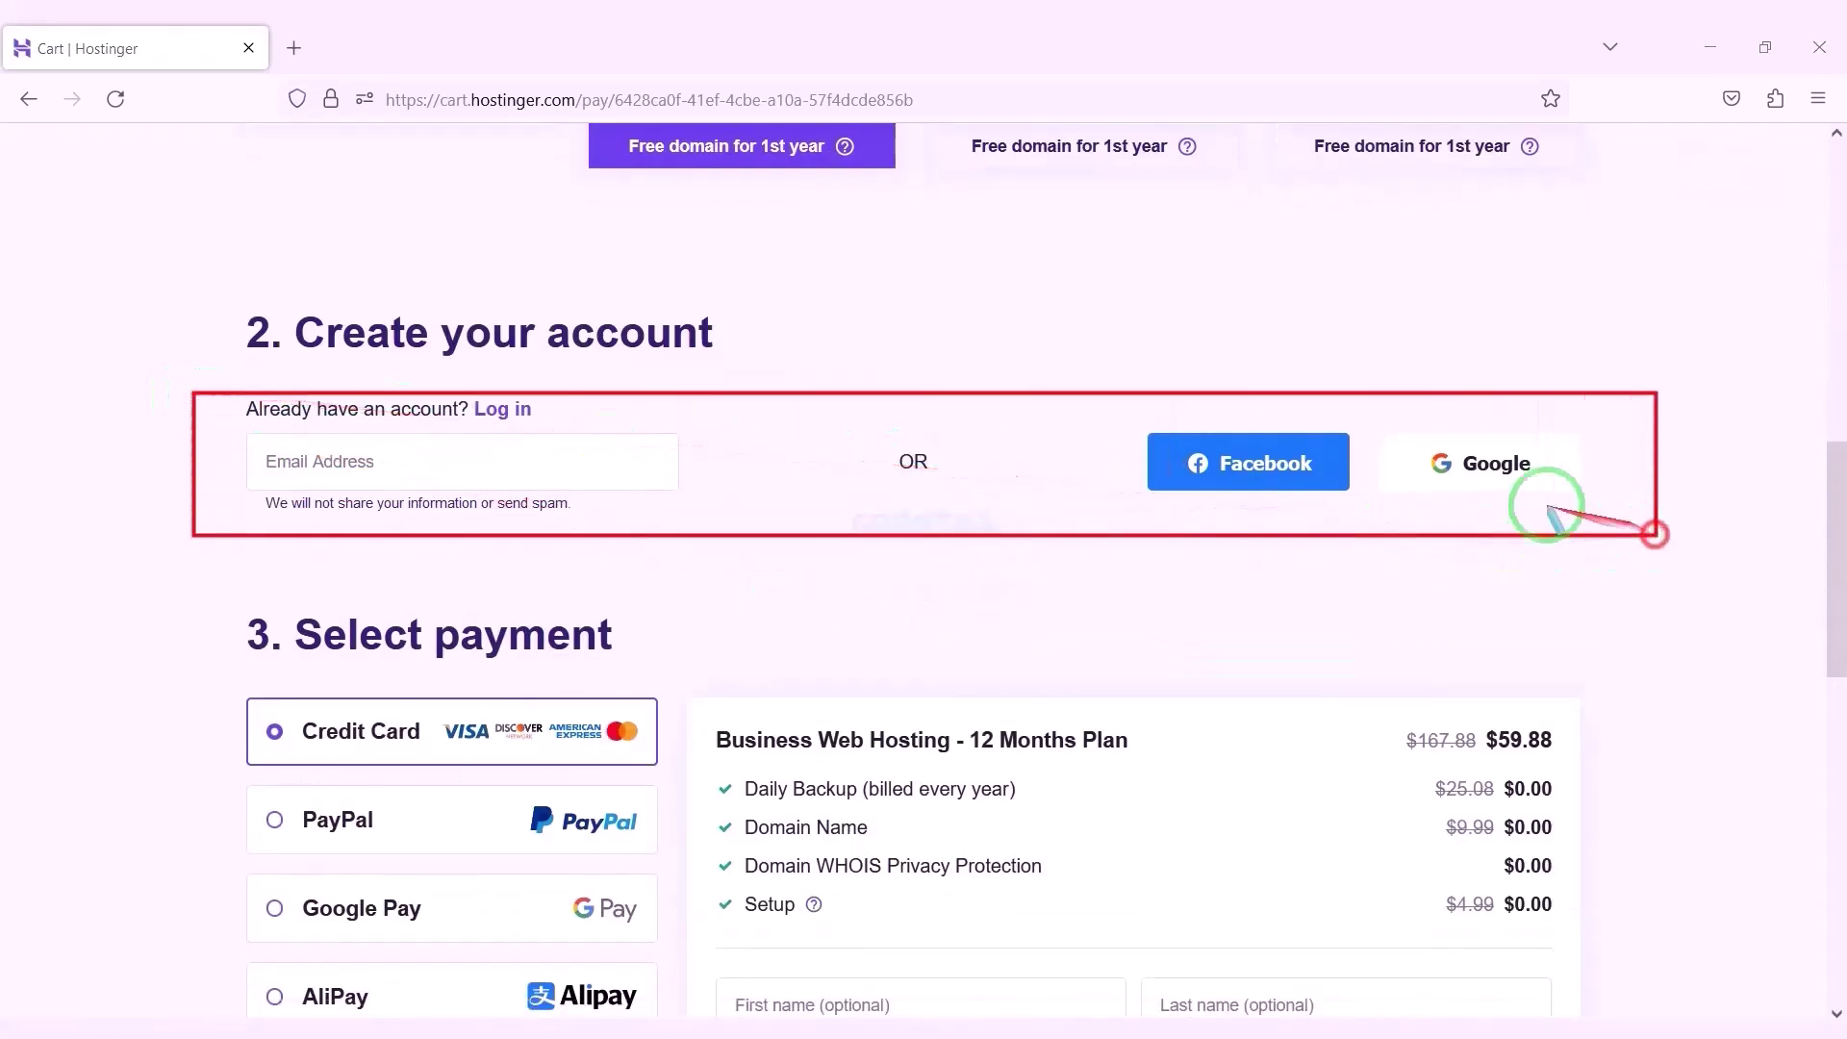
{"action": "left_click_drag", "start_coordinate": [1362, 422], "coordinate": [1597, 493]}
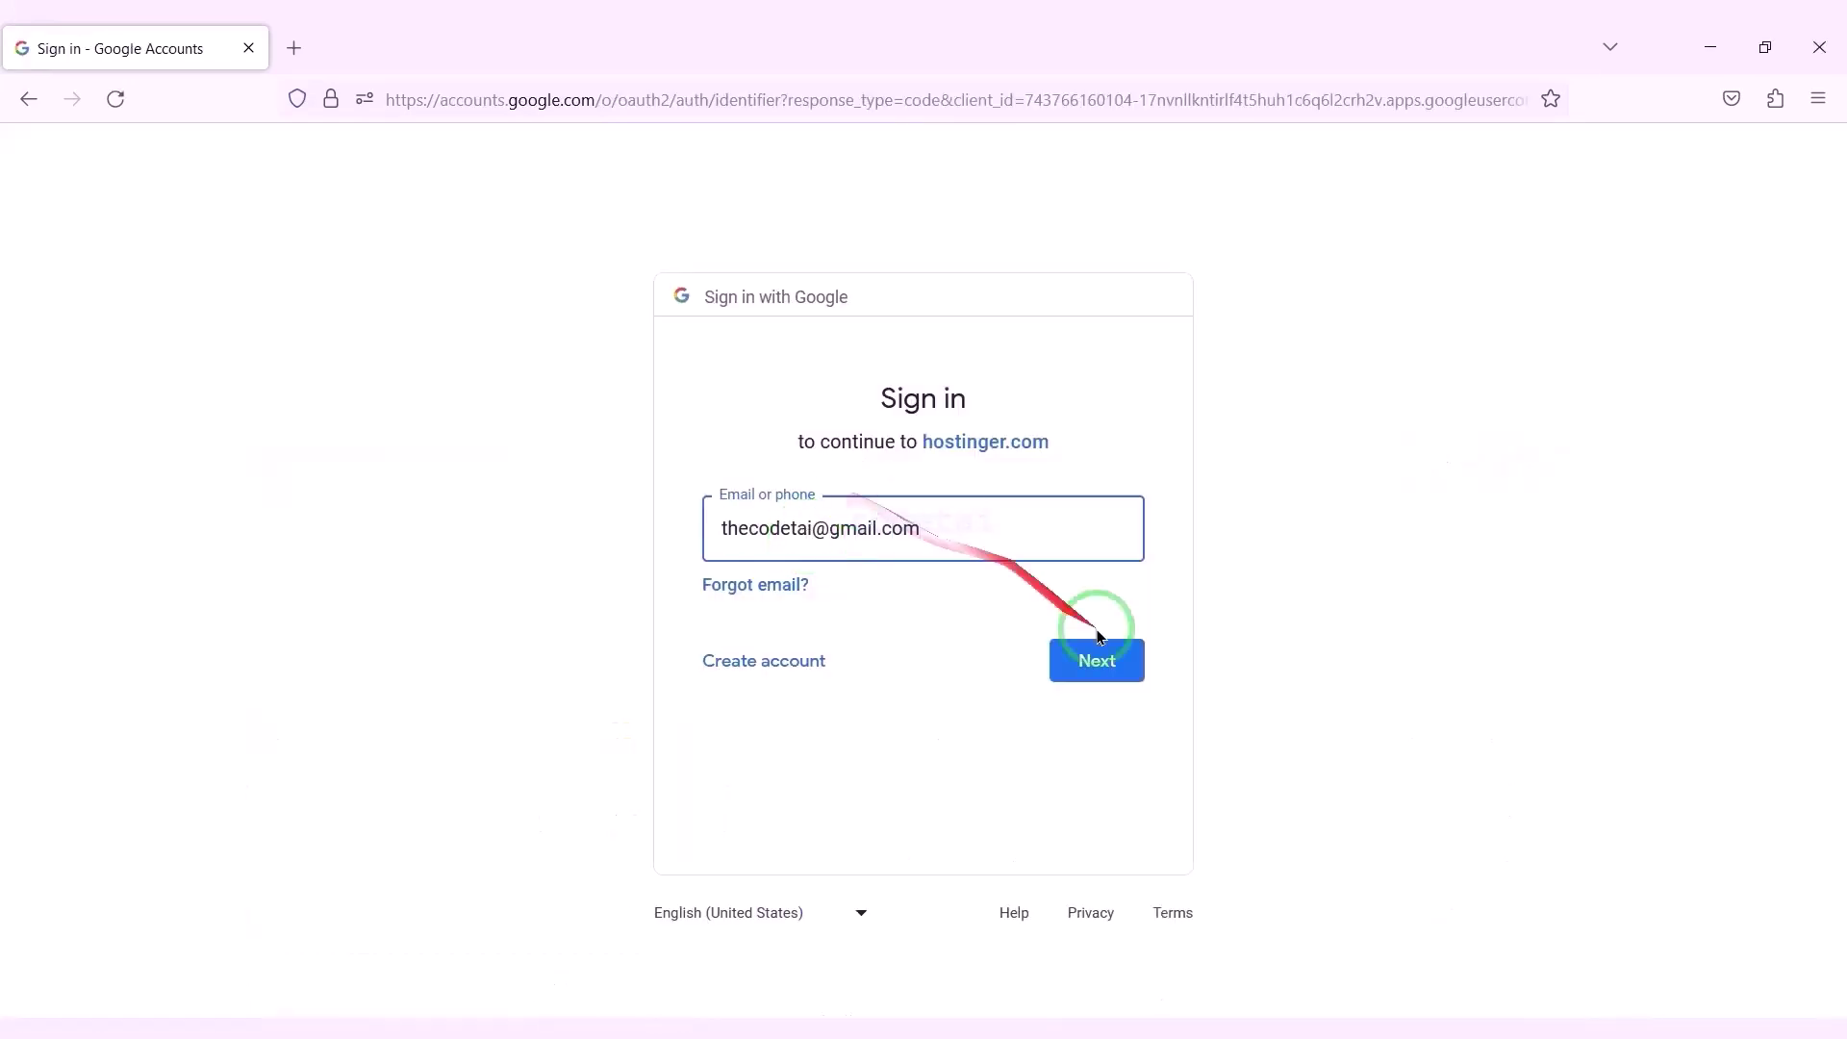
Sign in to the checkout with the Google account's email and password
{"action": "left_click", "coordinate": [1098, 650]}
{"action": "left_click", "coordinate": [904, 570]}
{"action": "type", "text": "••••••••••"}
{"action": "key", "text": "Return"}
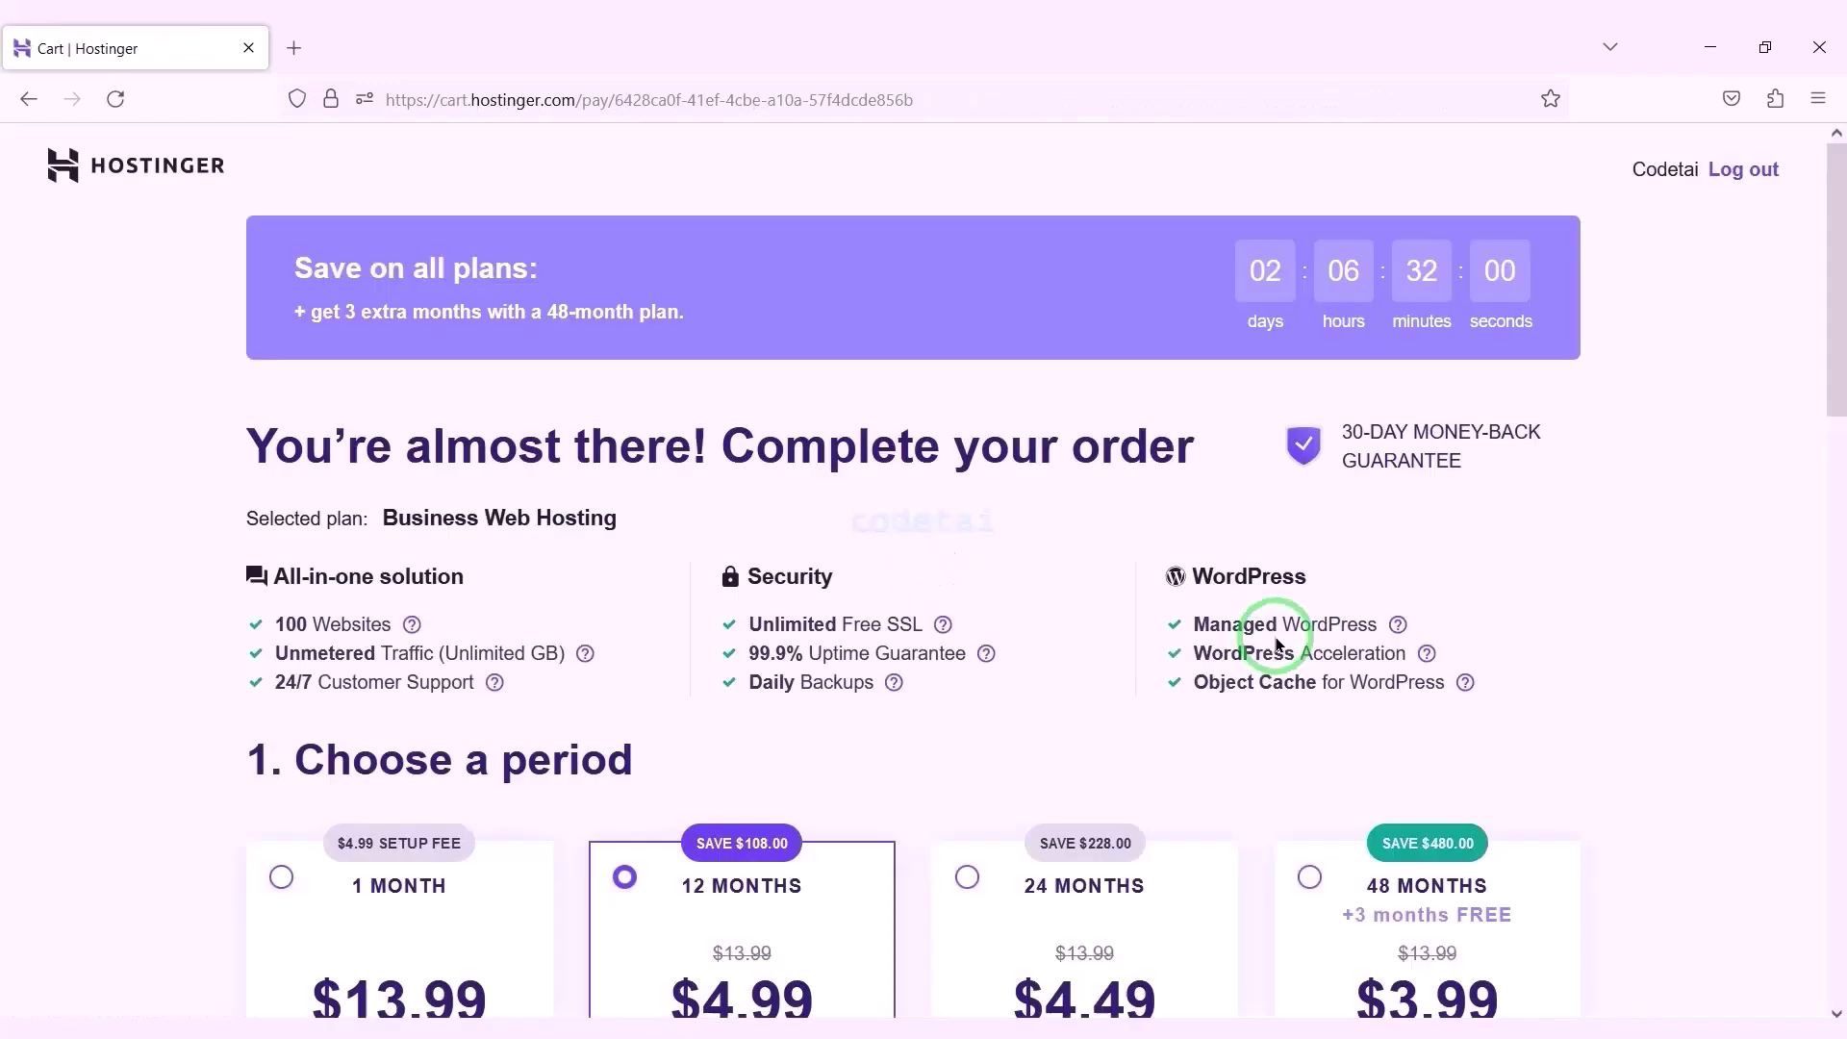
{"action": "scroll", "coordinate": [1155, 712], "scroll_direction": "down", "scroll_amount": 10}
{"action": "scroll", "coordinate": [1027, 699], "scroll_direction": "down", "scroll_amount": 3}
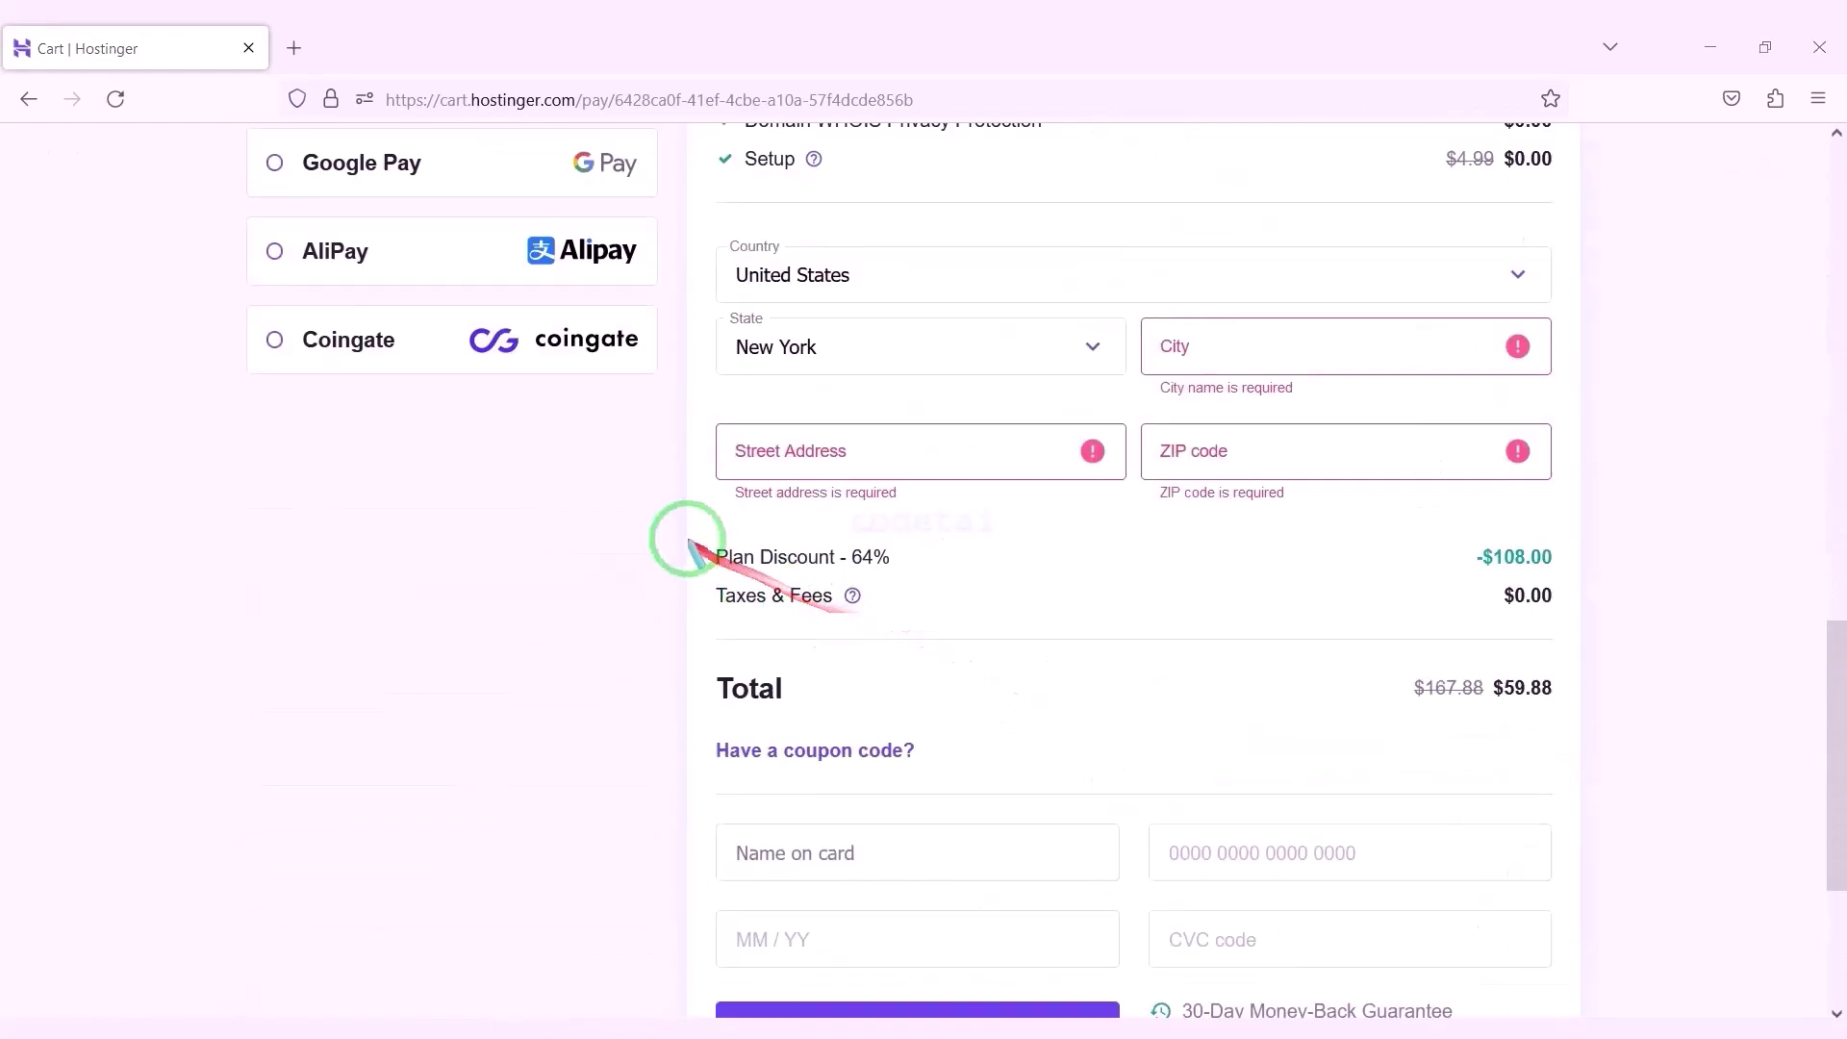
{"action": "mouse_move", "coordinate": [759, 557]}
{"action": "left_mouse_down"}
{"action": "mouse_move", "coordinate": [1352, 639]}
{"action": "mouse_move", "coordinate": [1464, 717]}
{"action": "left_mouse_up"}
{"action": "mouse_move", "coordinate": [1371, 665]}
{"action": "left_mouse_down"}
{"action": "mouse_move", "coordinate": [1566, 668]}
{"action": "mouse_move", "coordinate": [1582, 713]}
{"action": "left_mouse_up"}
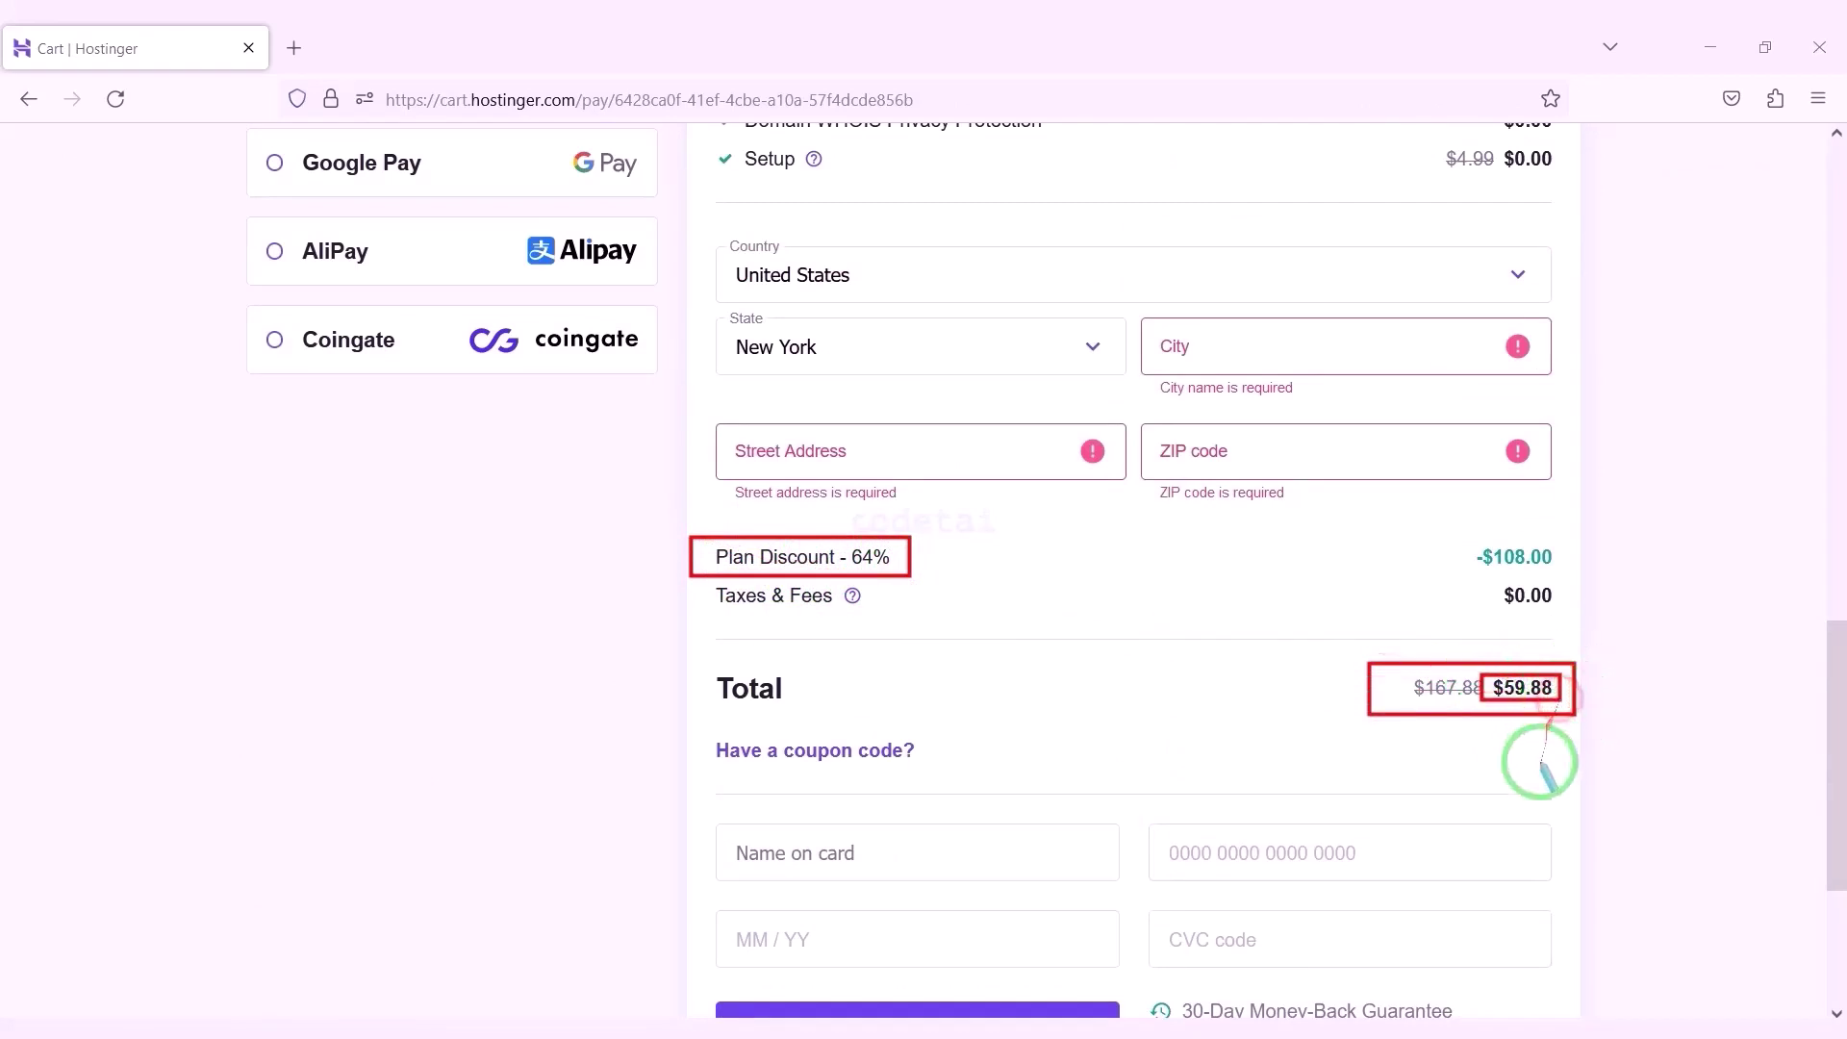
{"action": "scroll", "coordinate": [1539, 762], "scroll_direction": "up", "scroll_amount": 4}
{"action": "mouse_move", "coordinate": [221, 352]}
{"action": "left_mouse_down"}
{"action": "mouse_move", "coordinate": [445, 450]}
{"action": "mouse_move", "coordinate": [634, 602]}
{"action": "mouse_move", "coordinate": [679, 762]}
{"action": "mouse_move", "coordinate": [670, 810]}
{"action": "left_mouse_up"}
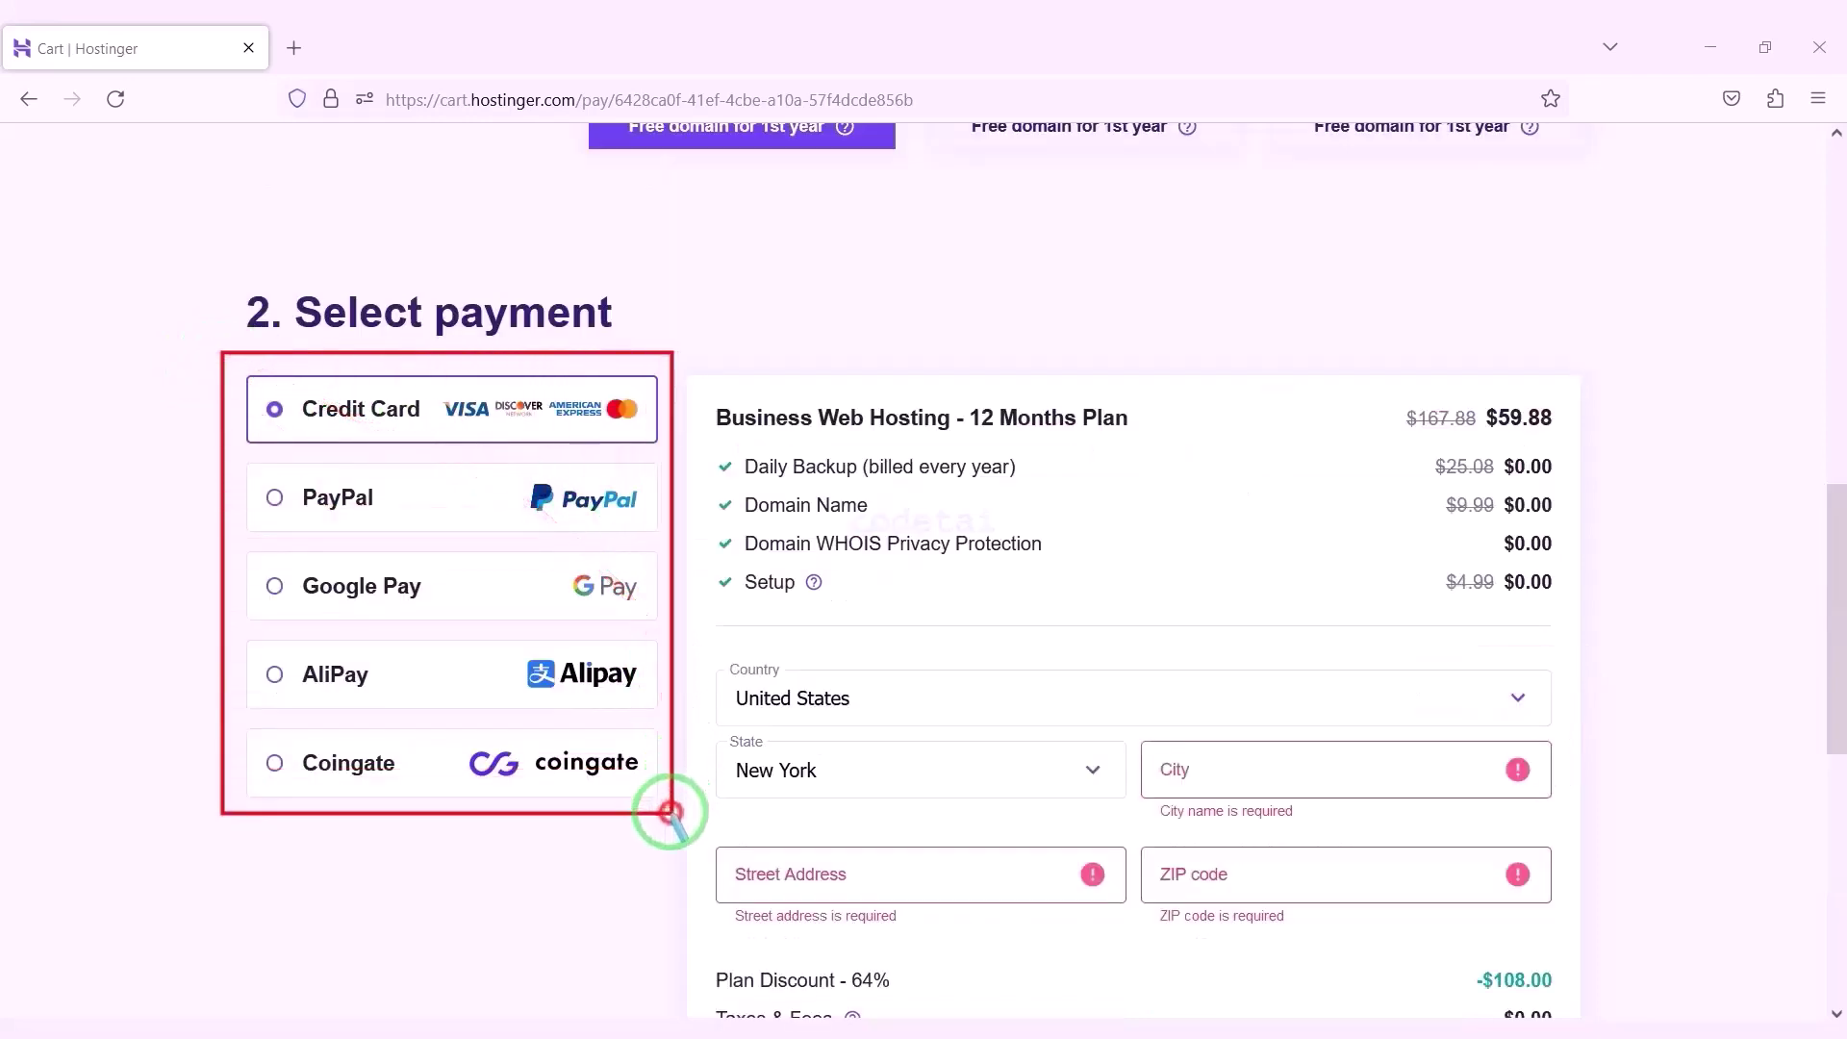
{"action": "mouse_move", "coordinate": [235, 356]}
{"action": "left_mouse_down"}
{"action": "mouse_move", "coordinate": [453, 429]}
{"action": "mouse_move", "coordinate": [670, 459]}
{"action": "left_mouse_up"}
{"action": "left_click_drag", "start_coordinate": [245, 469], "coordinate": [676, 551]}
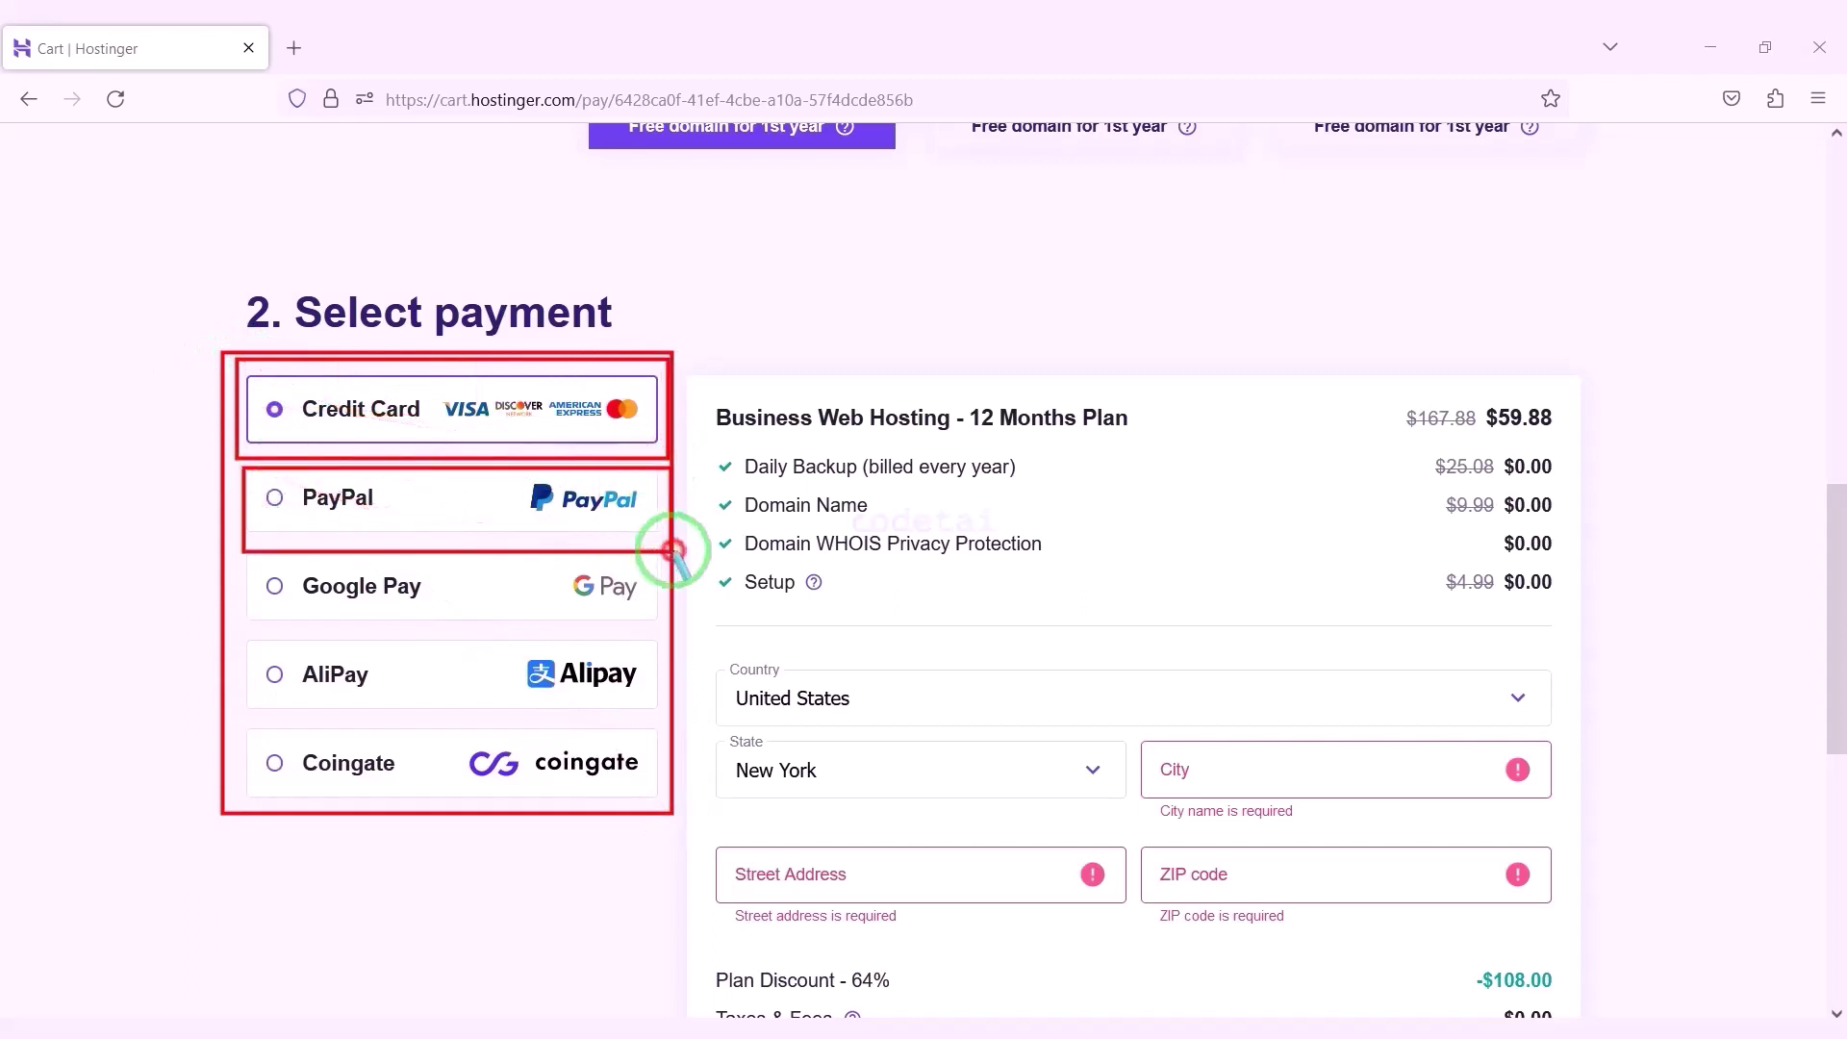
{"action": "left_click_drag", "start_coordinate": [248, 561], "coordinate": [649, 618]}
{"action": "mouse_move", "coordinate": [248, 652]}
{"action": "left_mouse_down"}
{"action": "mouse_move", "coordinate": [691, 709]}
{"action": "mouse_move", "coordinate": [637, 714]}
{"action": "left_mouse_up"}
{"action": "left_click_drag", "start_coordinate": [247, 738], "coordinate": [640, 797]}
Fill in the billing city, street address and ZIP code fields
{"action": "scroll", "coordinate": [1122, 568], "scroll_direction": "down", "scroll_amount": 4}
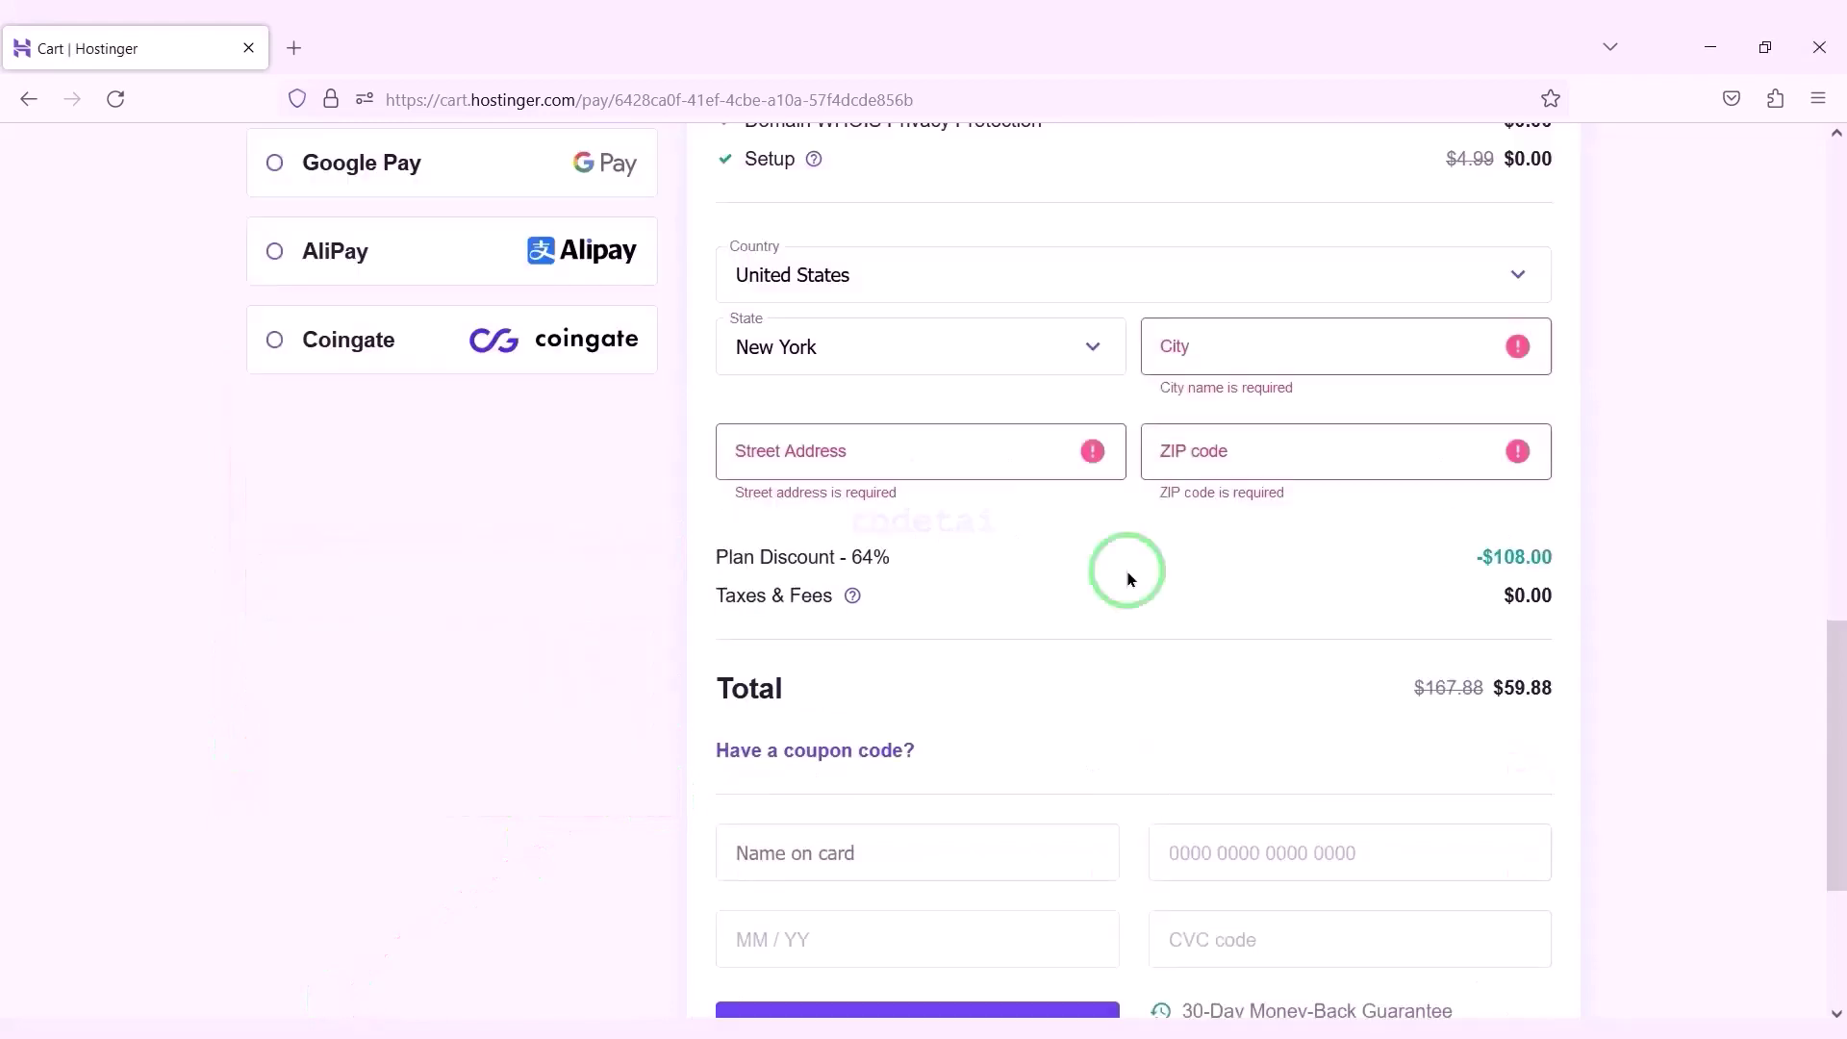
{"action": "left_click", "coordinate": [1237, 344]}
{"action": "type", "text": "ROSEDALE"}
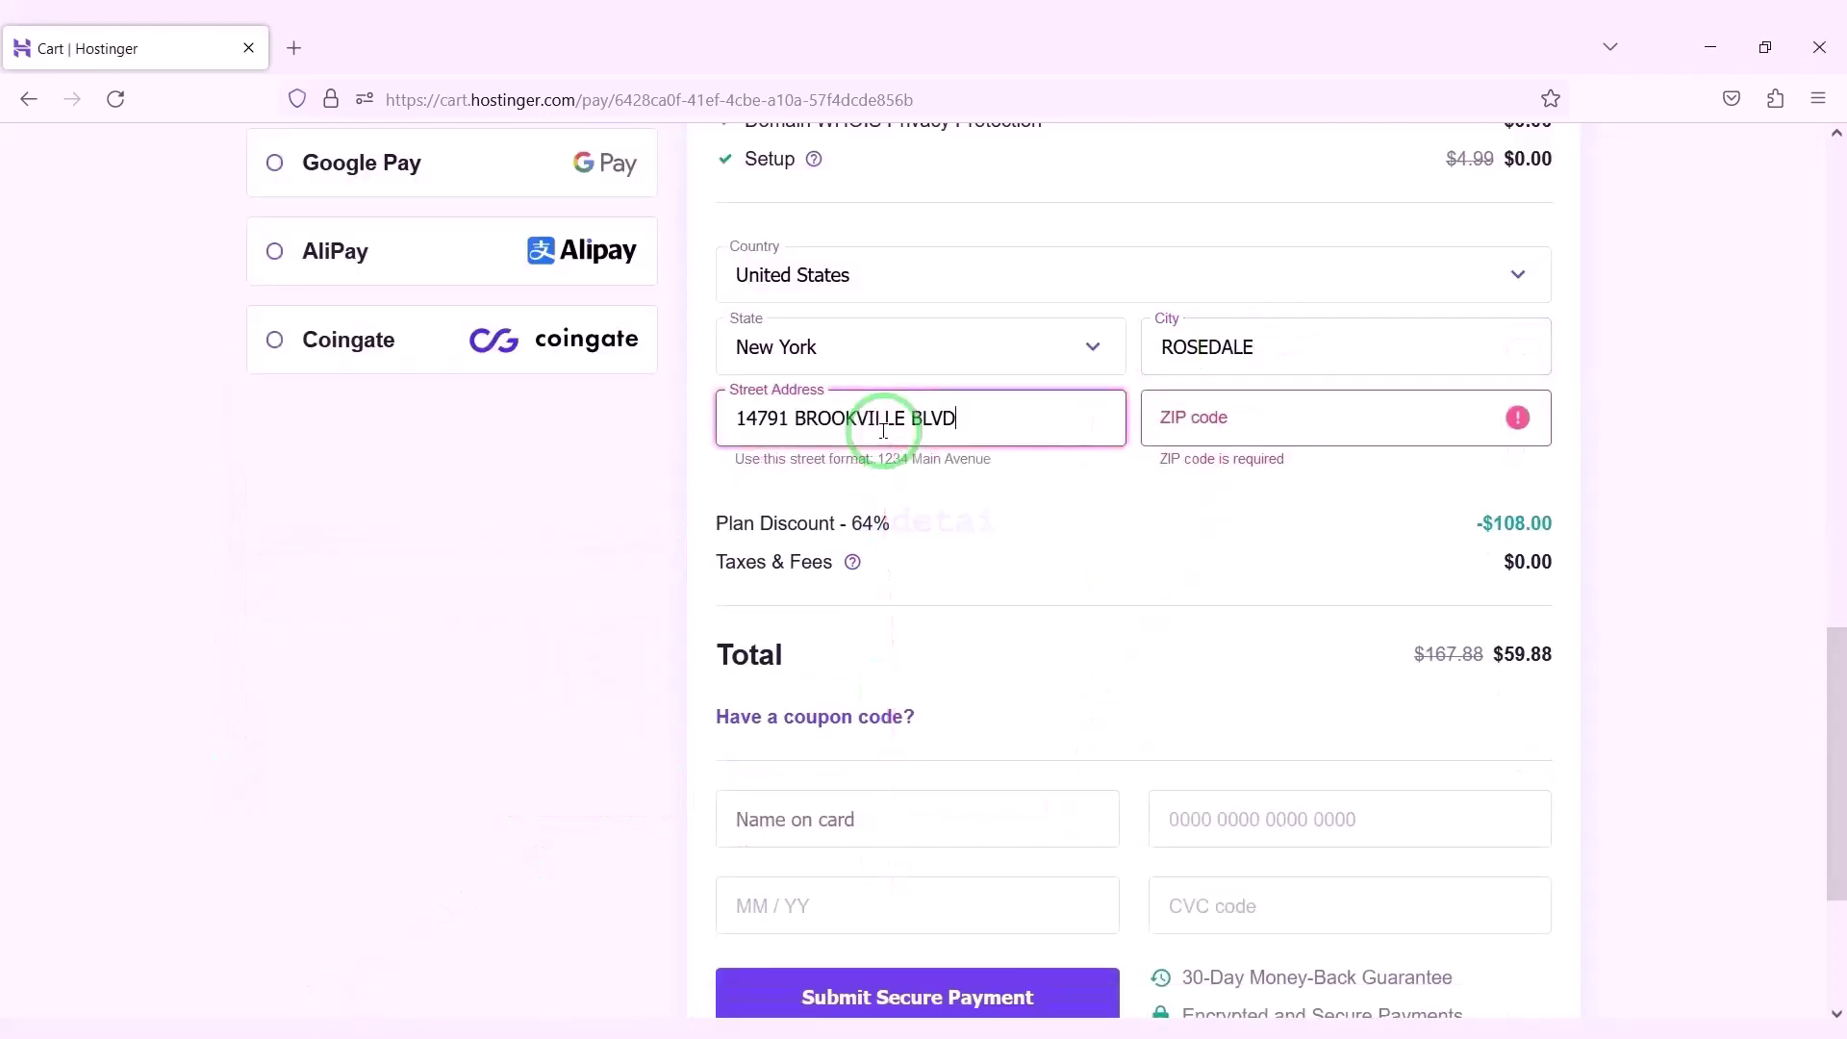
{"action": "left_click", "coordinate": [1261, 429]}
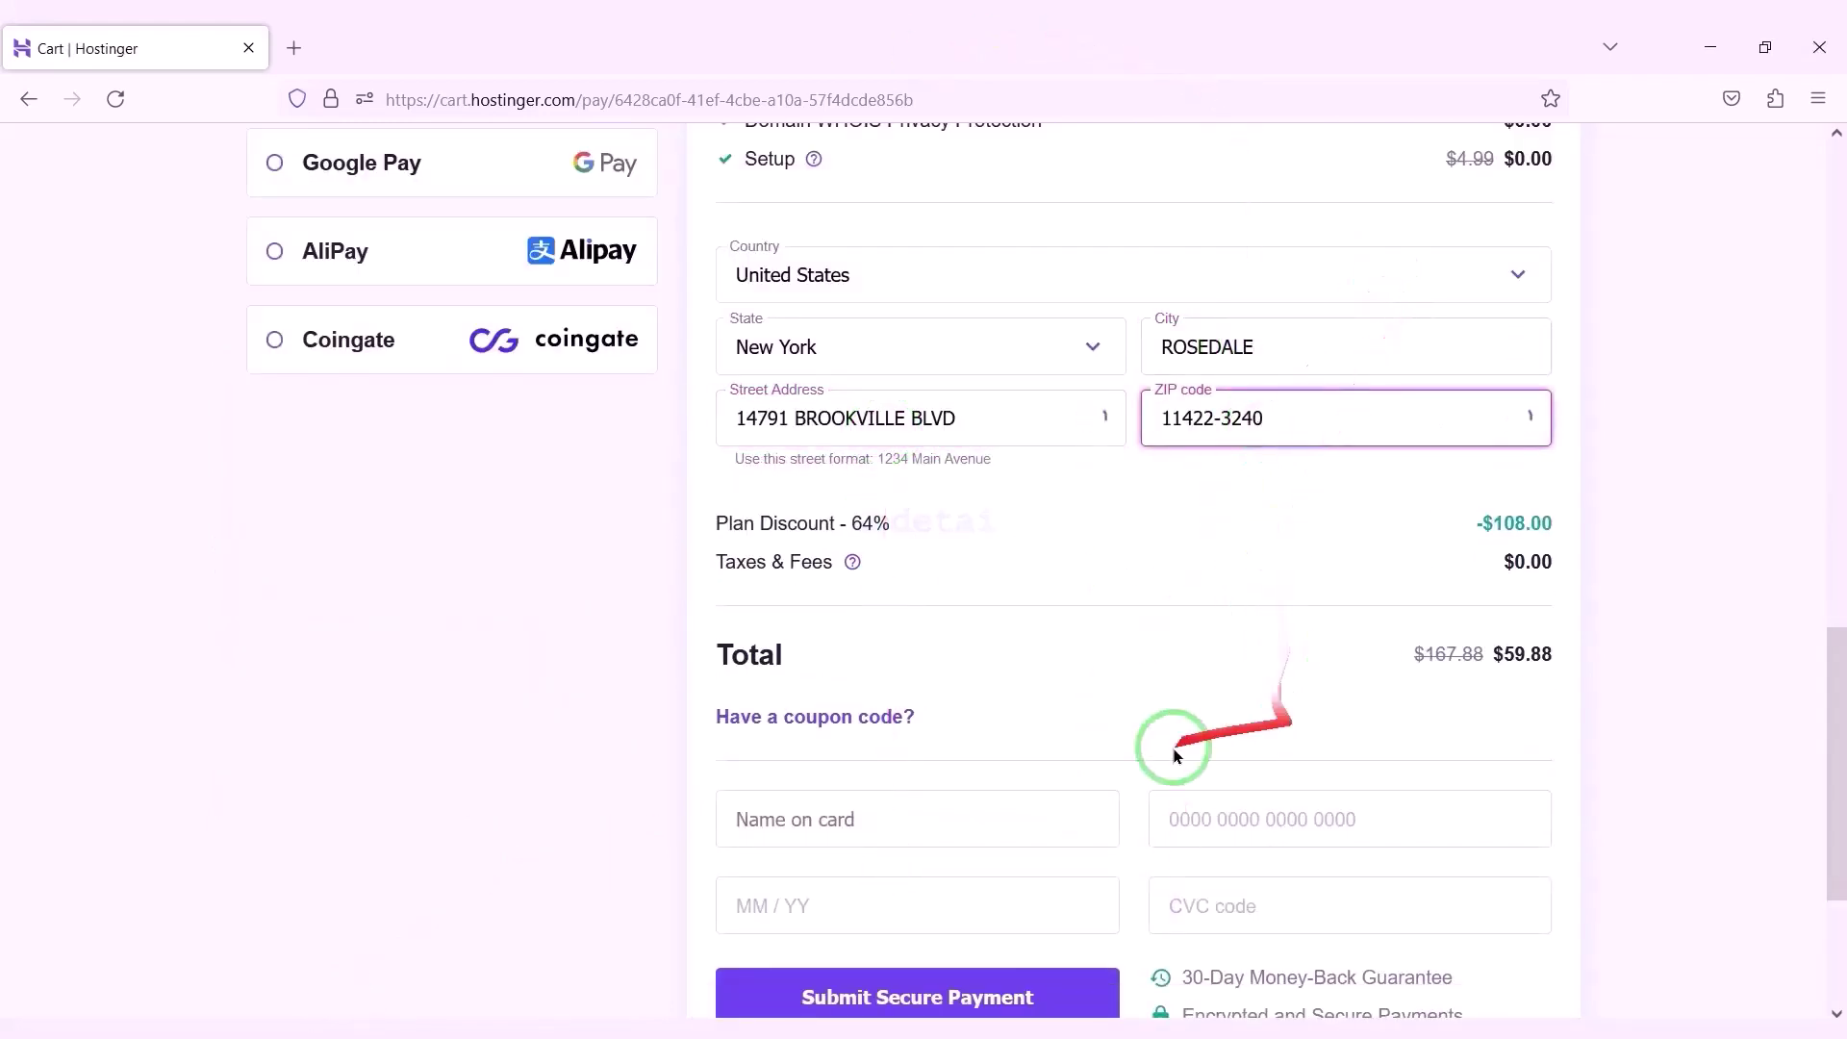
{"action": "scroll", "coordinate": [1174, 673], "scroll_direction": "up", "scroll_amount": 3}
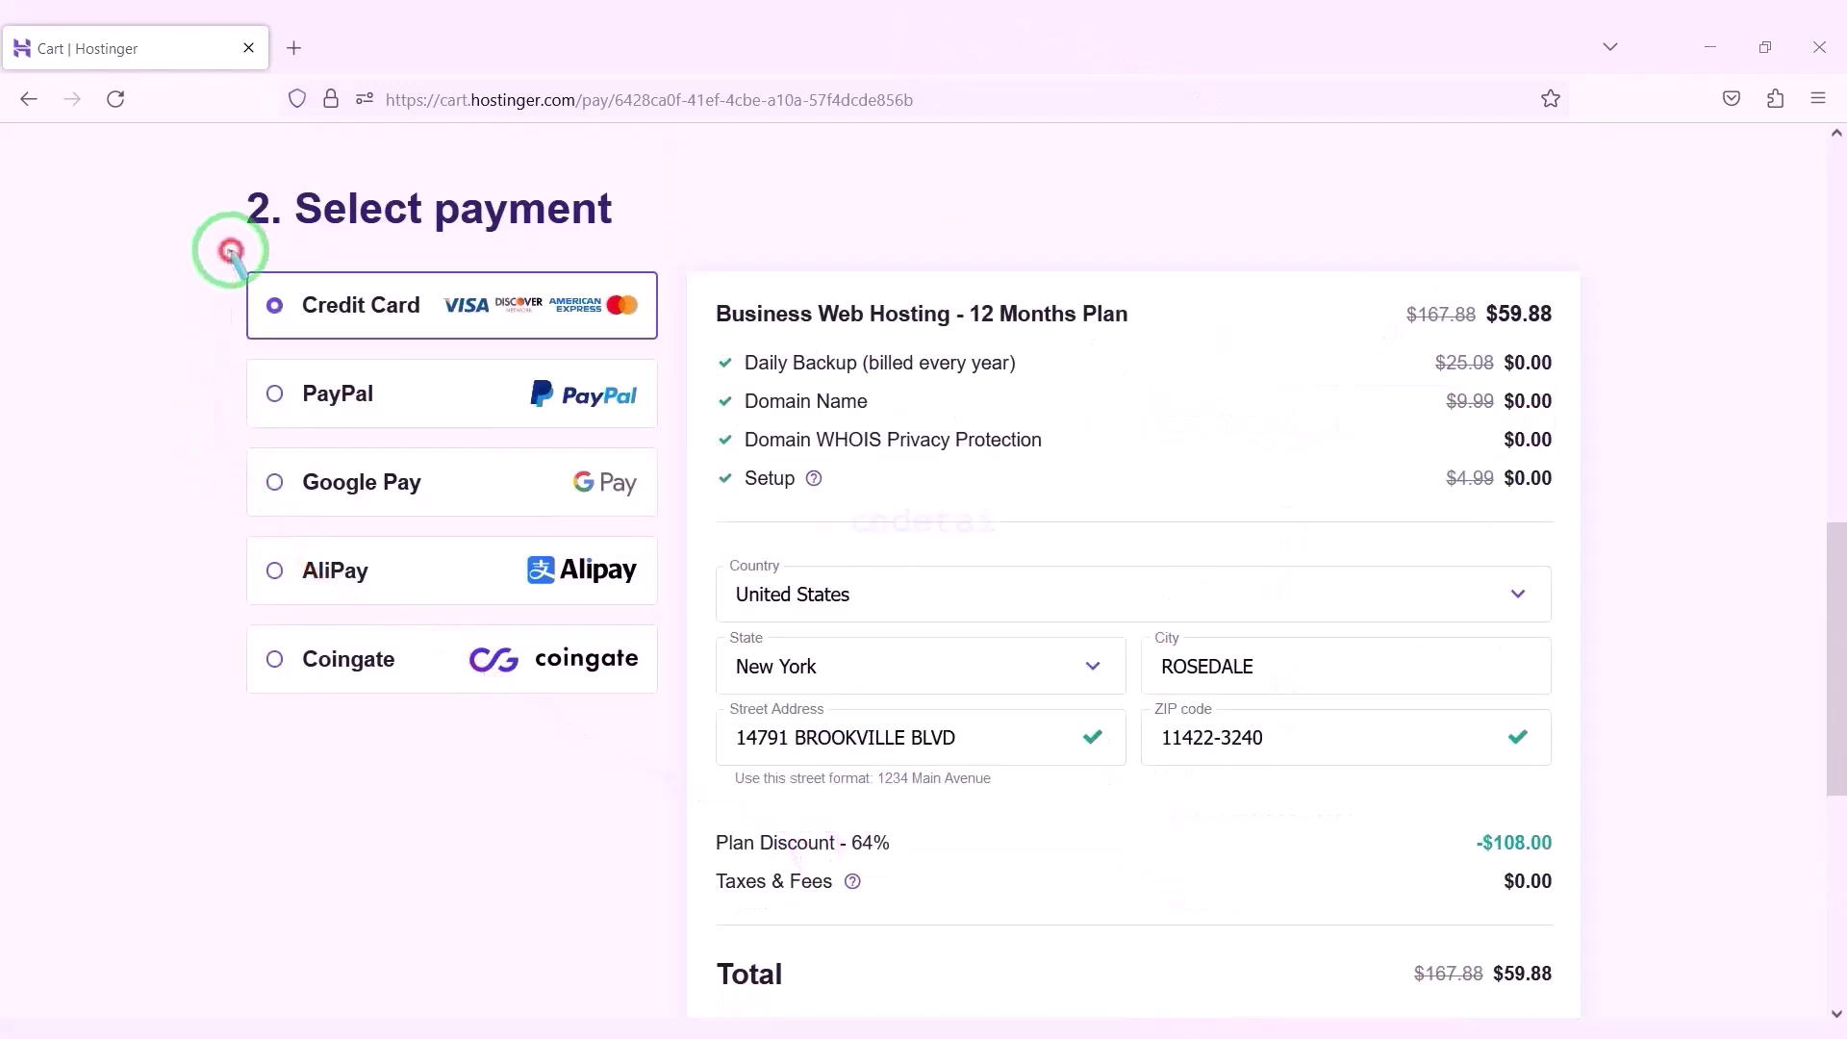
Choose Credit Card payment and enter the name on the card and the remaining card details
{"action": "mouse_move", "coordinate": [231, 251]}
{"action": "left_mouse_down"}
{"action": "mouse_move", "coordinate": [524, 348]}
{"action": "mouse_move", "coordinate": [667, 348]}
{"action": "left_mouse_up"}
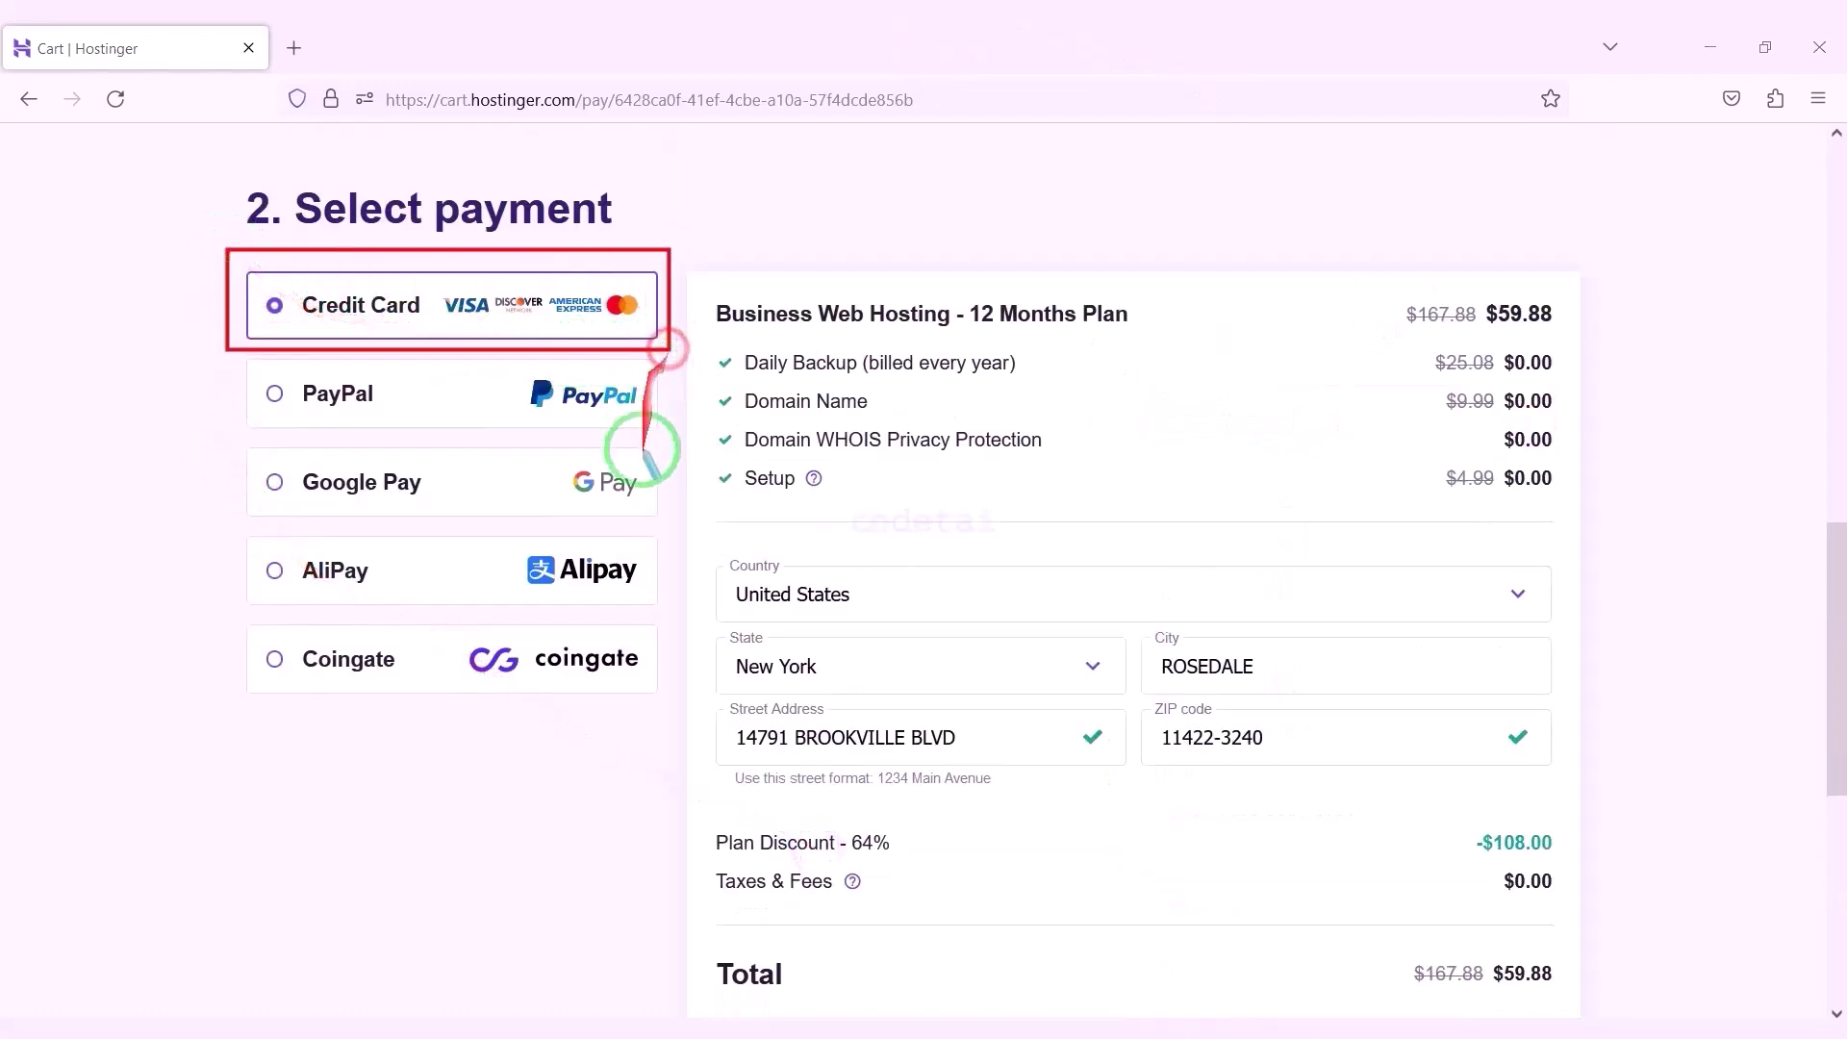
{"action": "scroll", "coordinate": [882, 638], "scroll_direction": "down", "scroll_amount": 6}
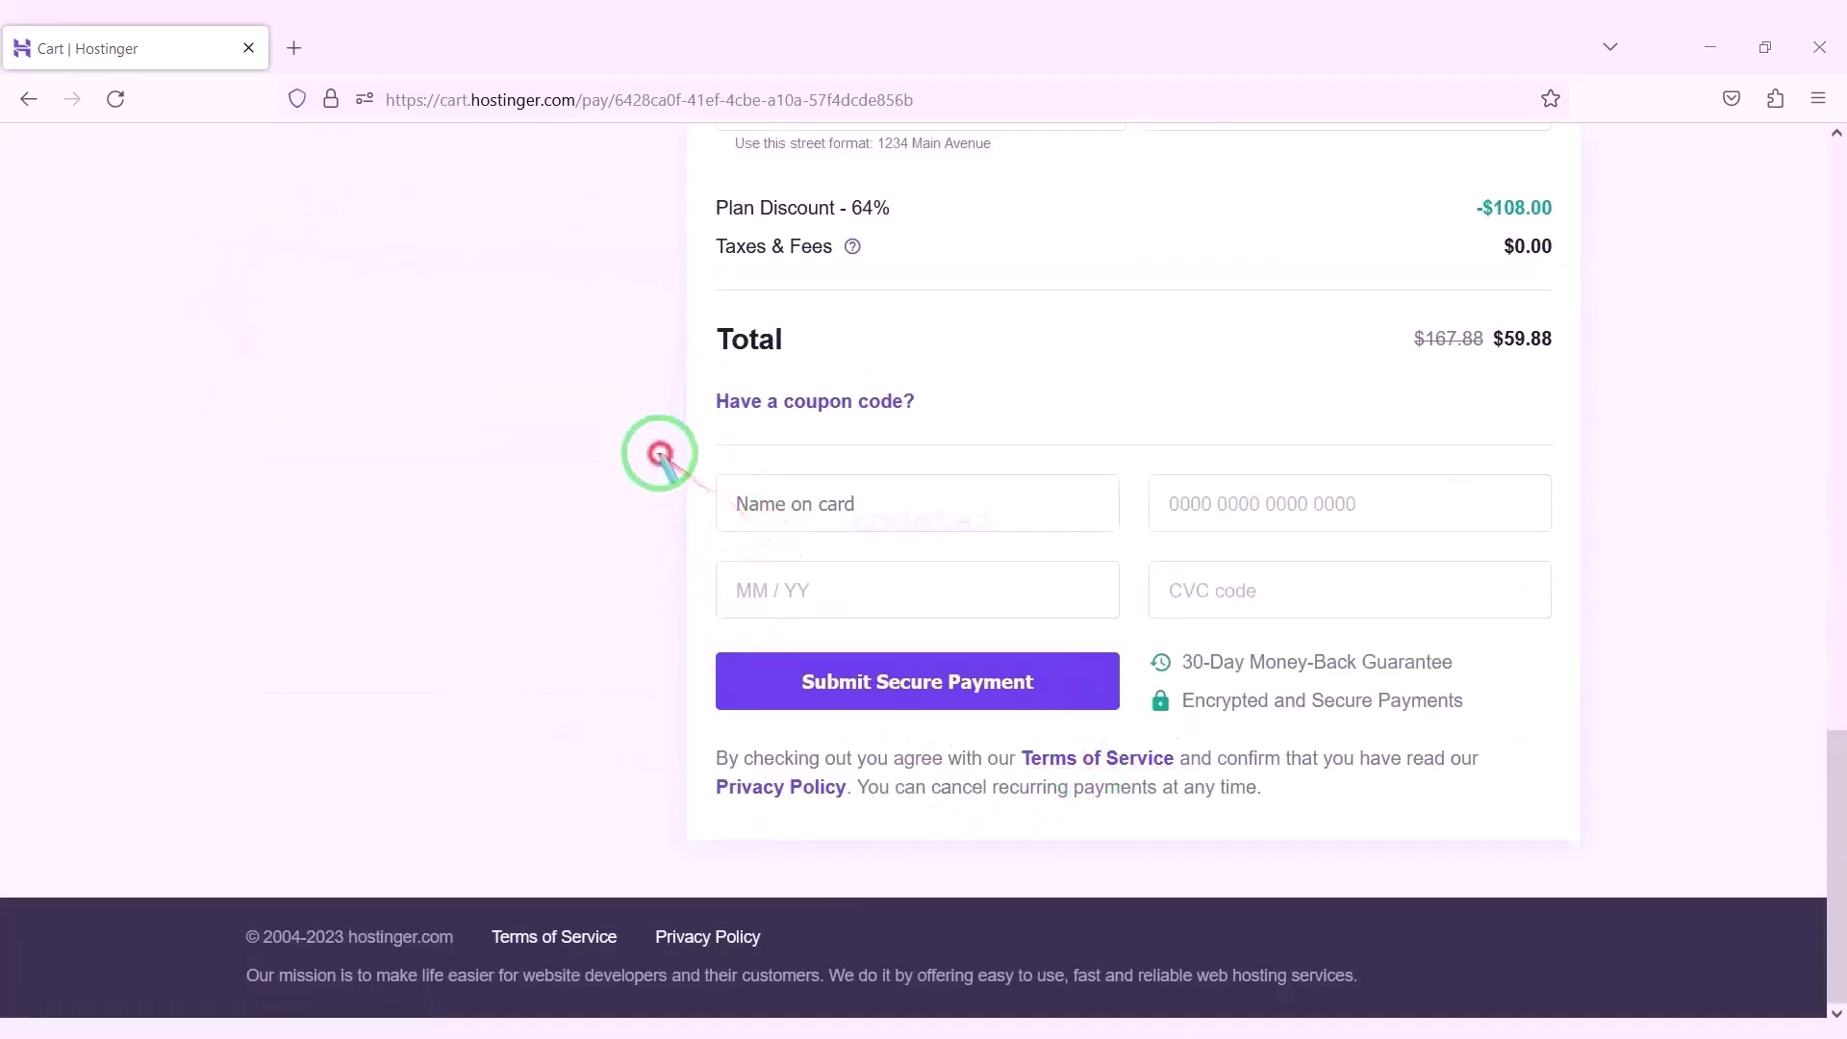
{"action": "mouse_move", "coordinate": [659, 453]}
{"action": "left_mouse_down"}
{"action": "mouse_move", "coordinate": [1476, 643]}
{"action": "mouse_move", "coordinate": [1607, 643]}
{"action": "mouse_move", "coordinate": [1588, 641]}
{"action": "left_mouse_up"}
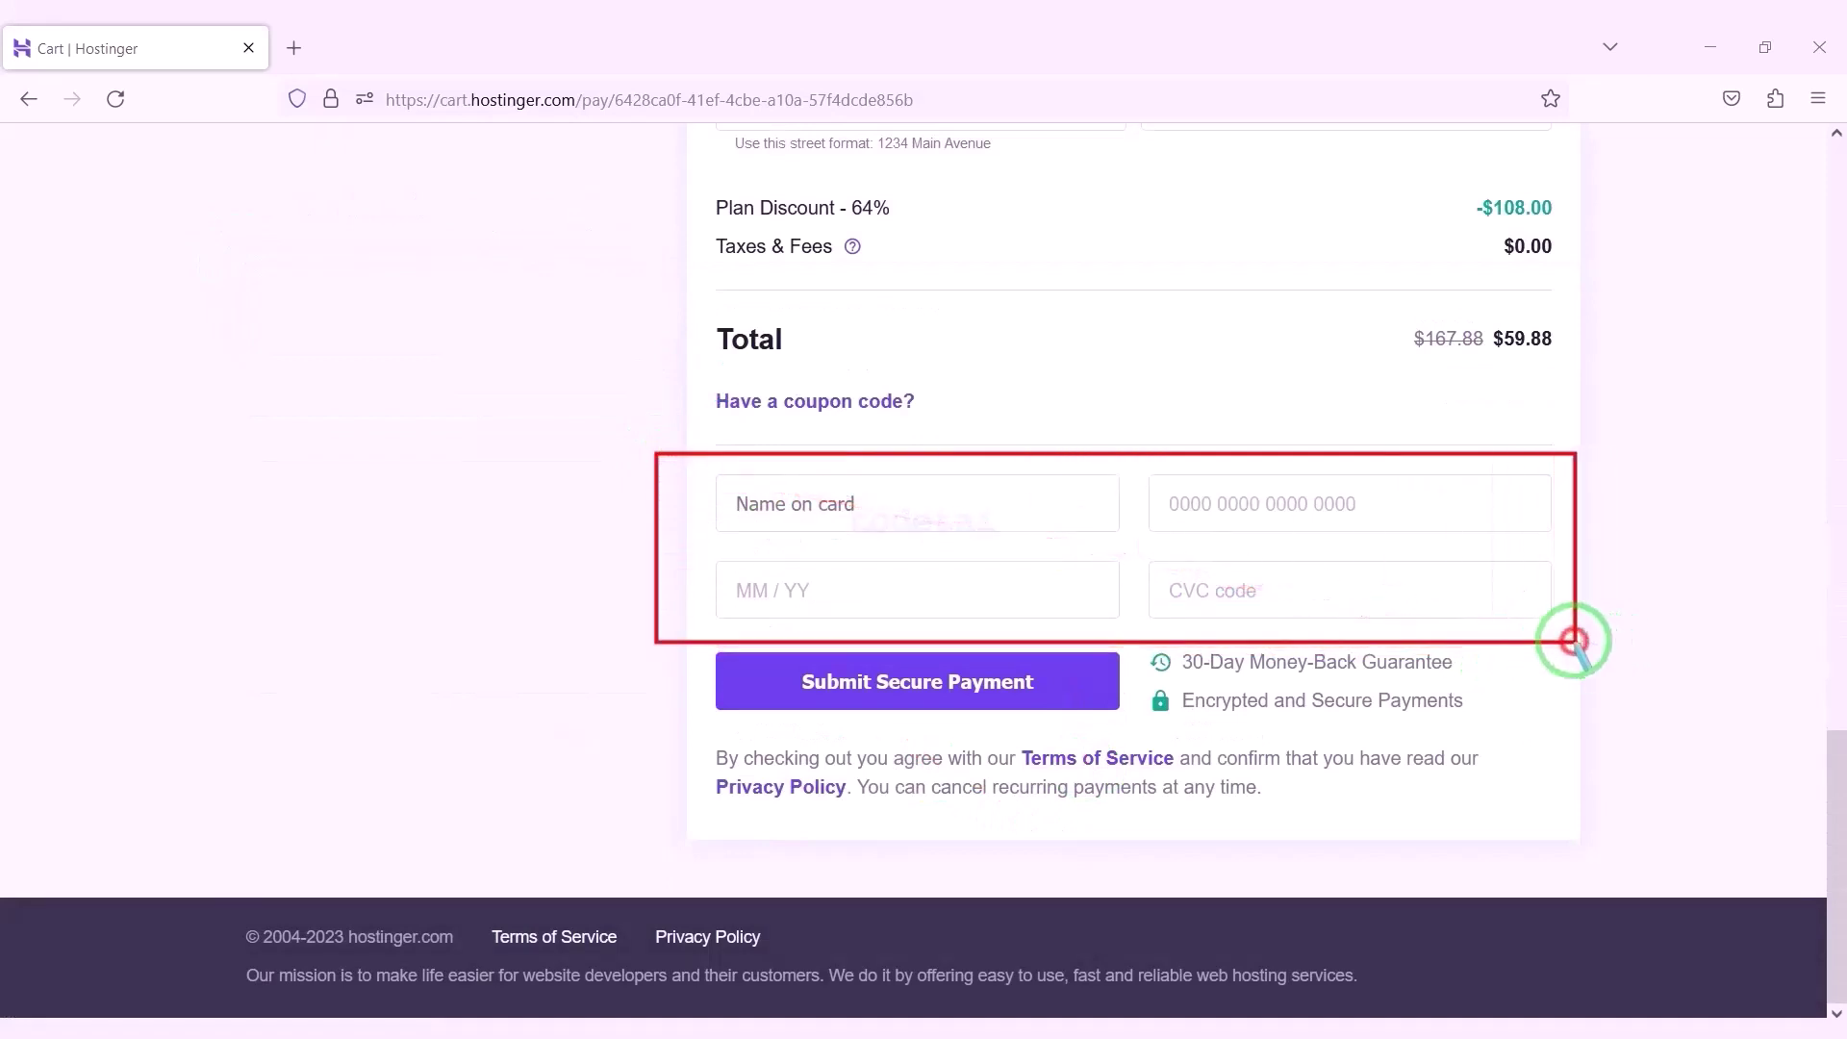
{"action": "left_click", "coordinate": [948, 504]}
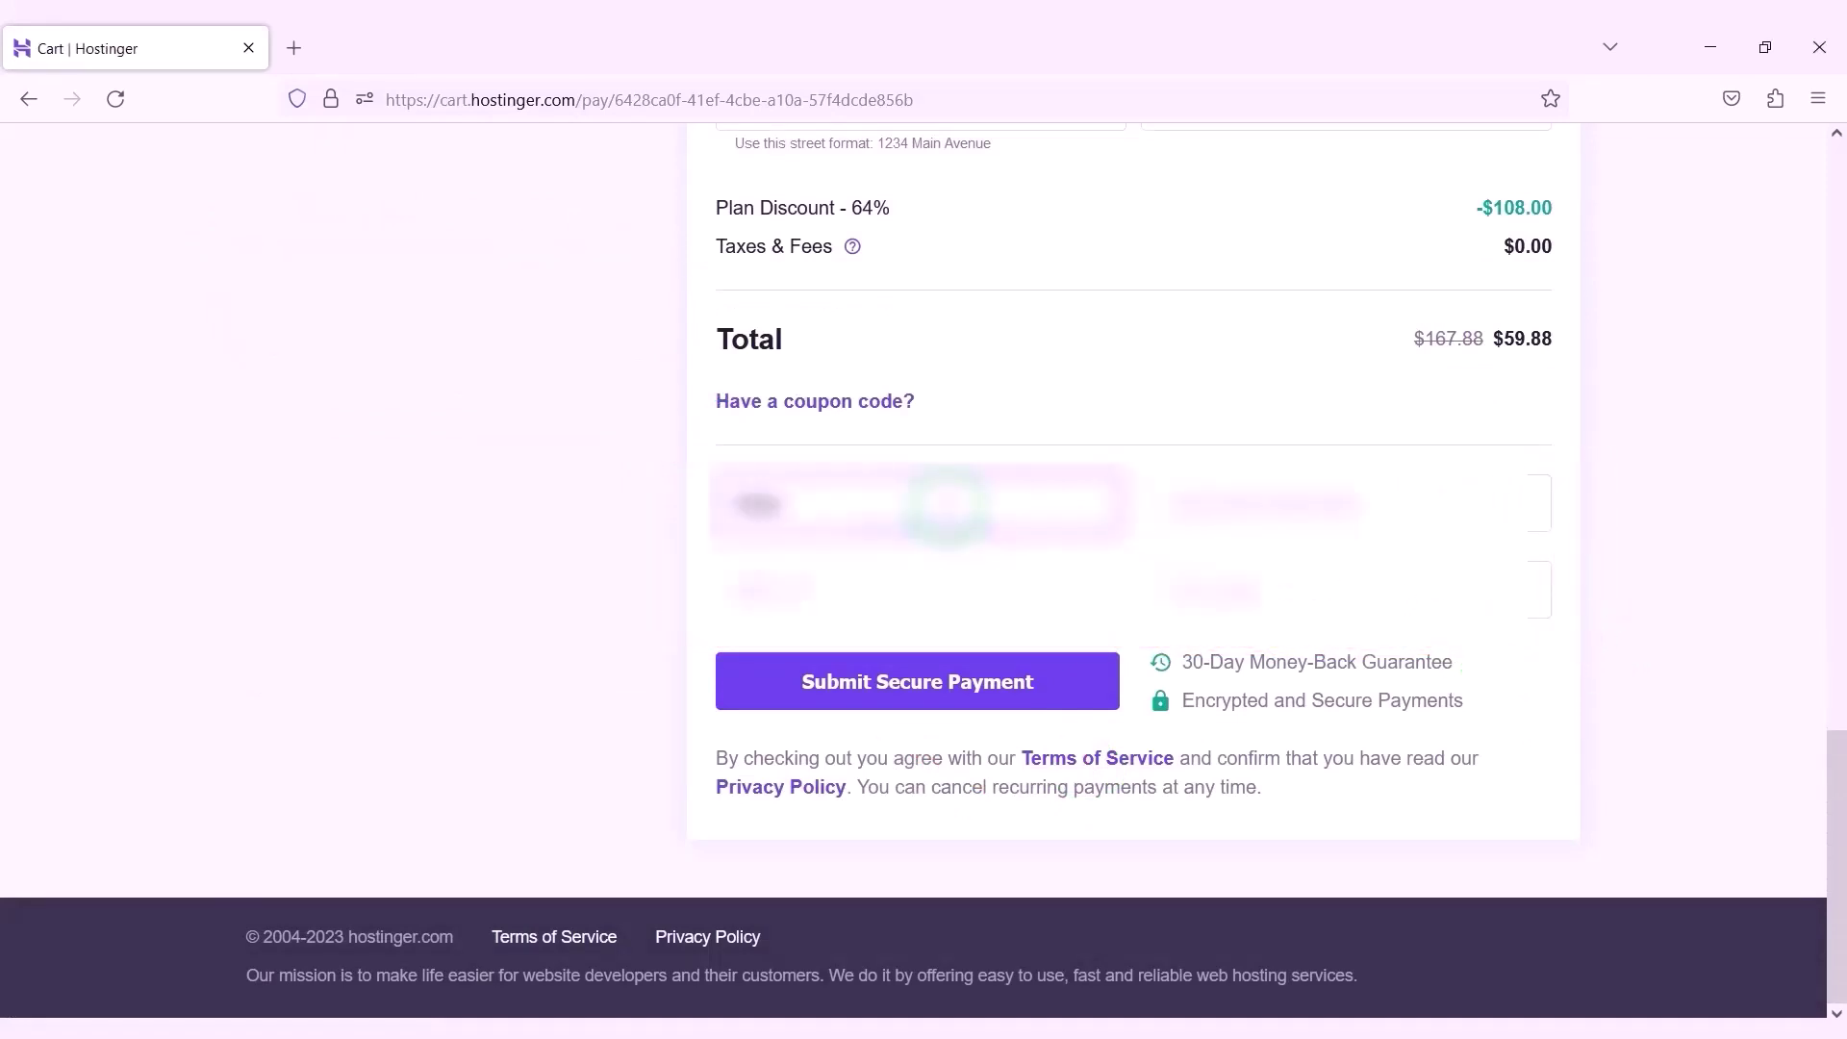
{"action": "left_click", "coordinate": [1237, 503]}
{"action": "left_click", "coordinate": [747, 589]}
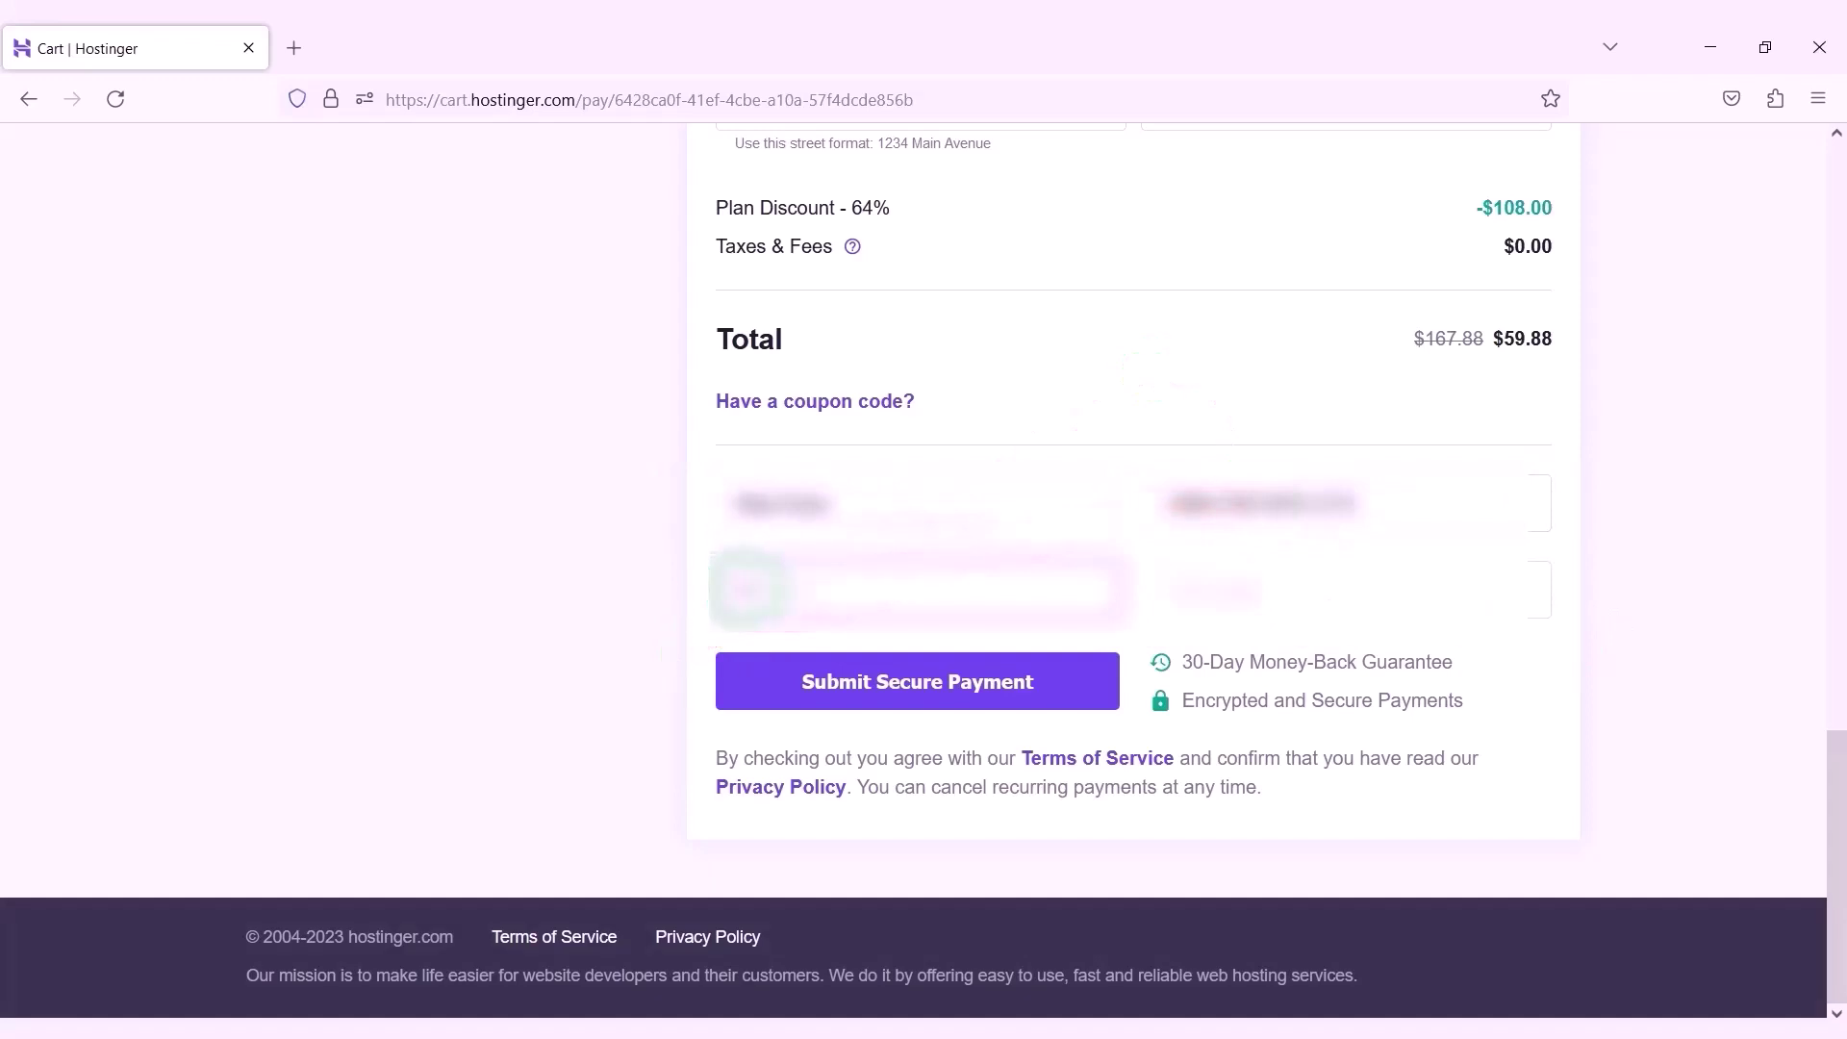
{"action": "left_click", "coordinate": [1215, 588]}
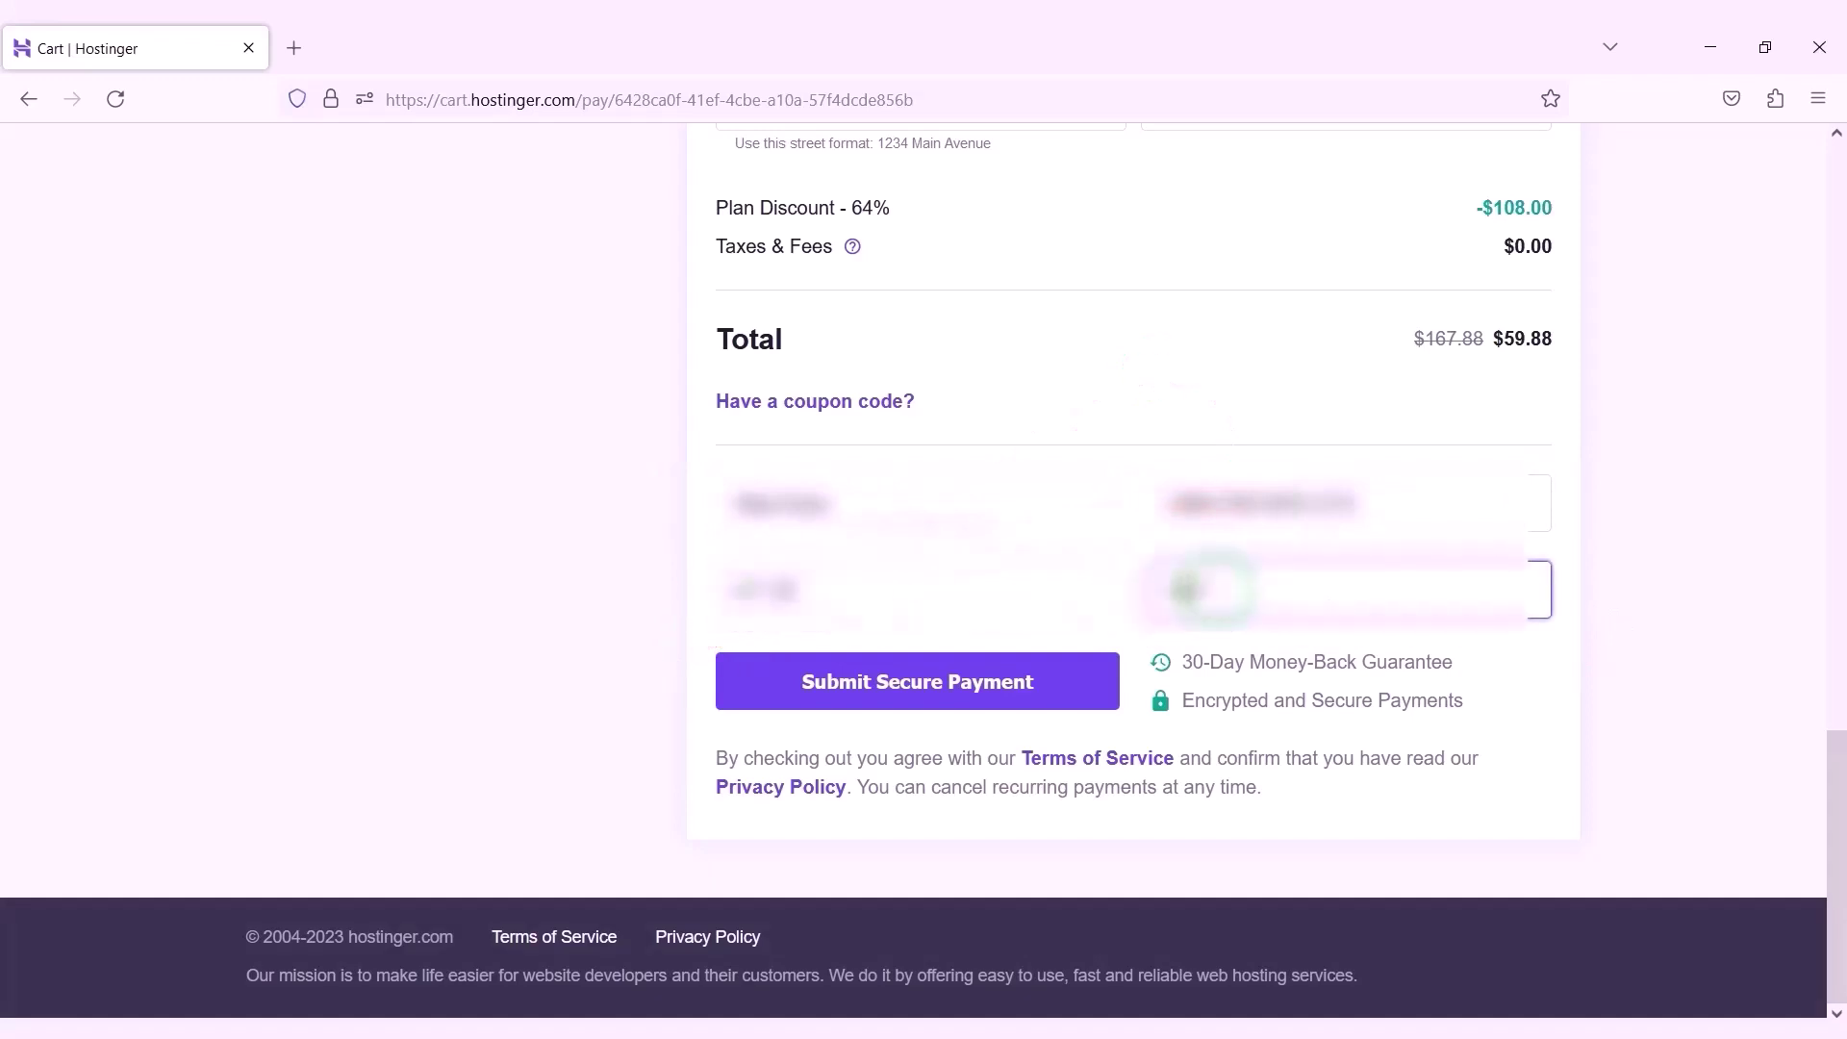
Submit the secure payment for the $59.88 Business hosting order
{"action": "left_click", "coordinate": [1127, 721]}
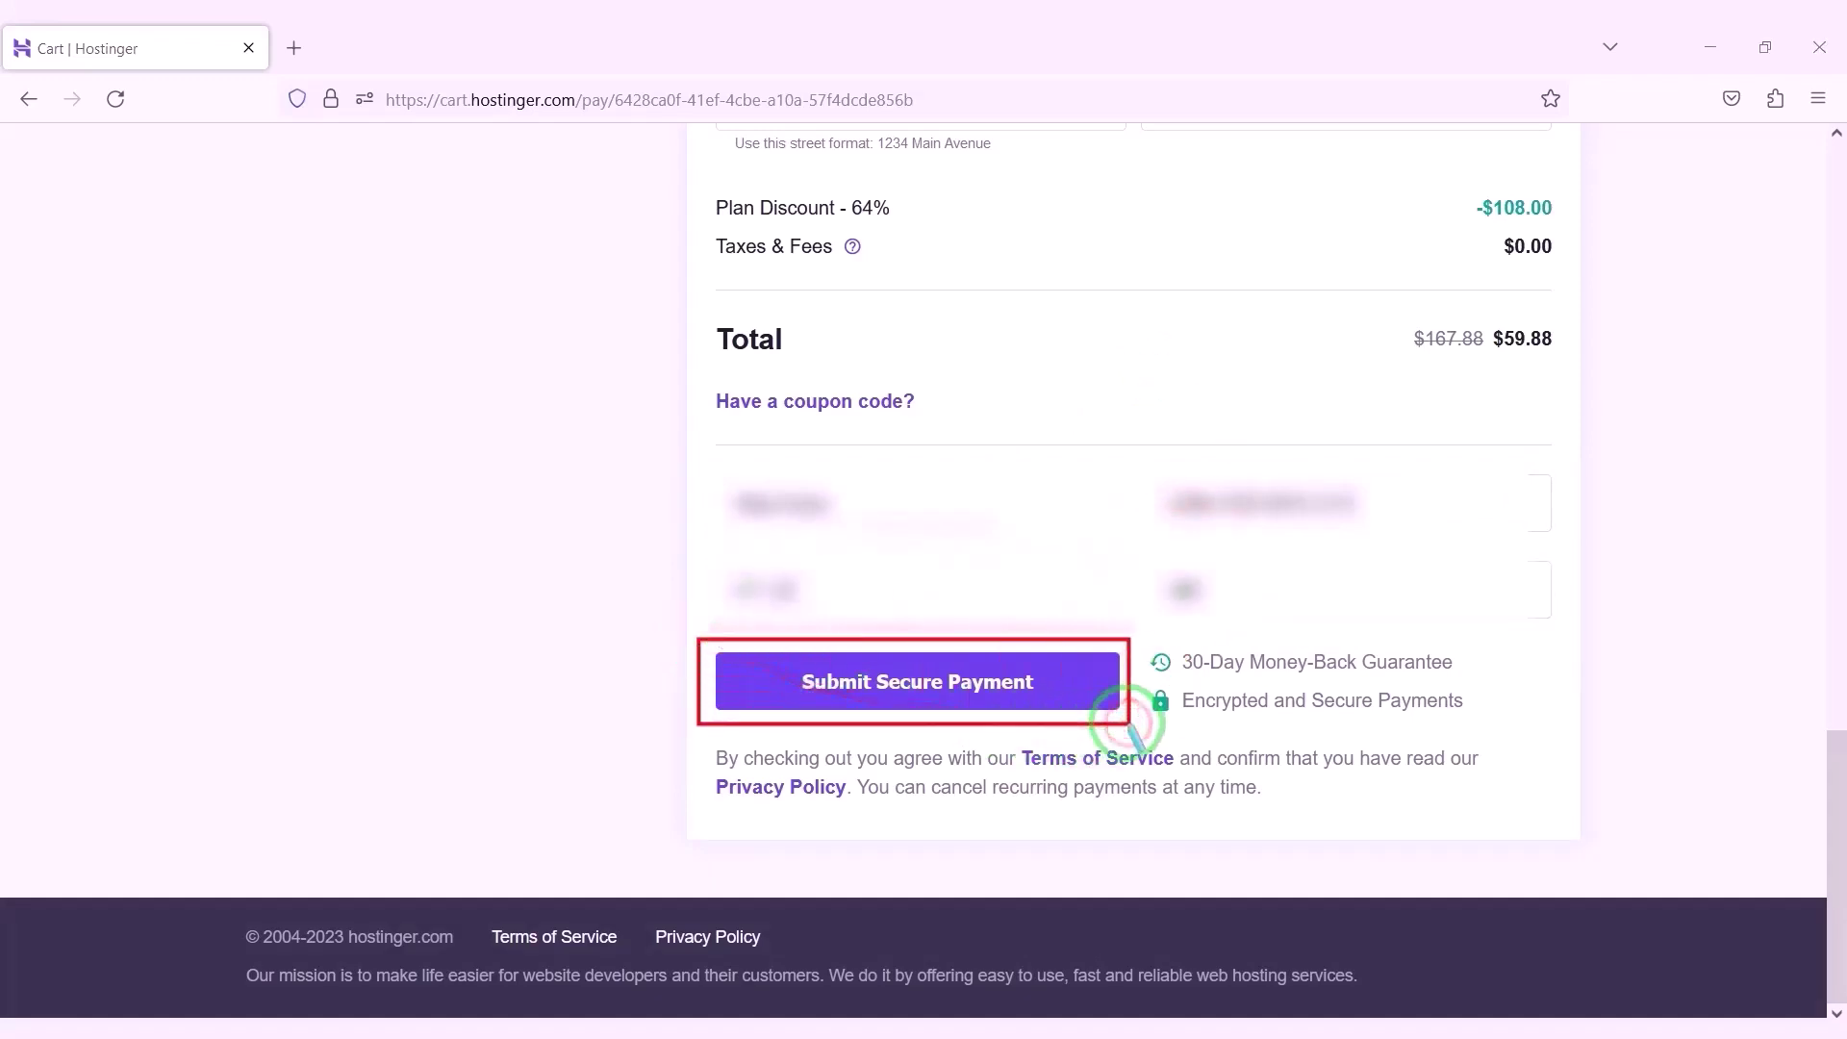
{"action": "left_click", "coordinate": [967, 693]}
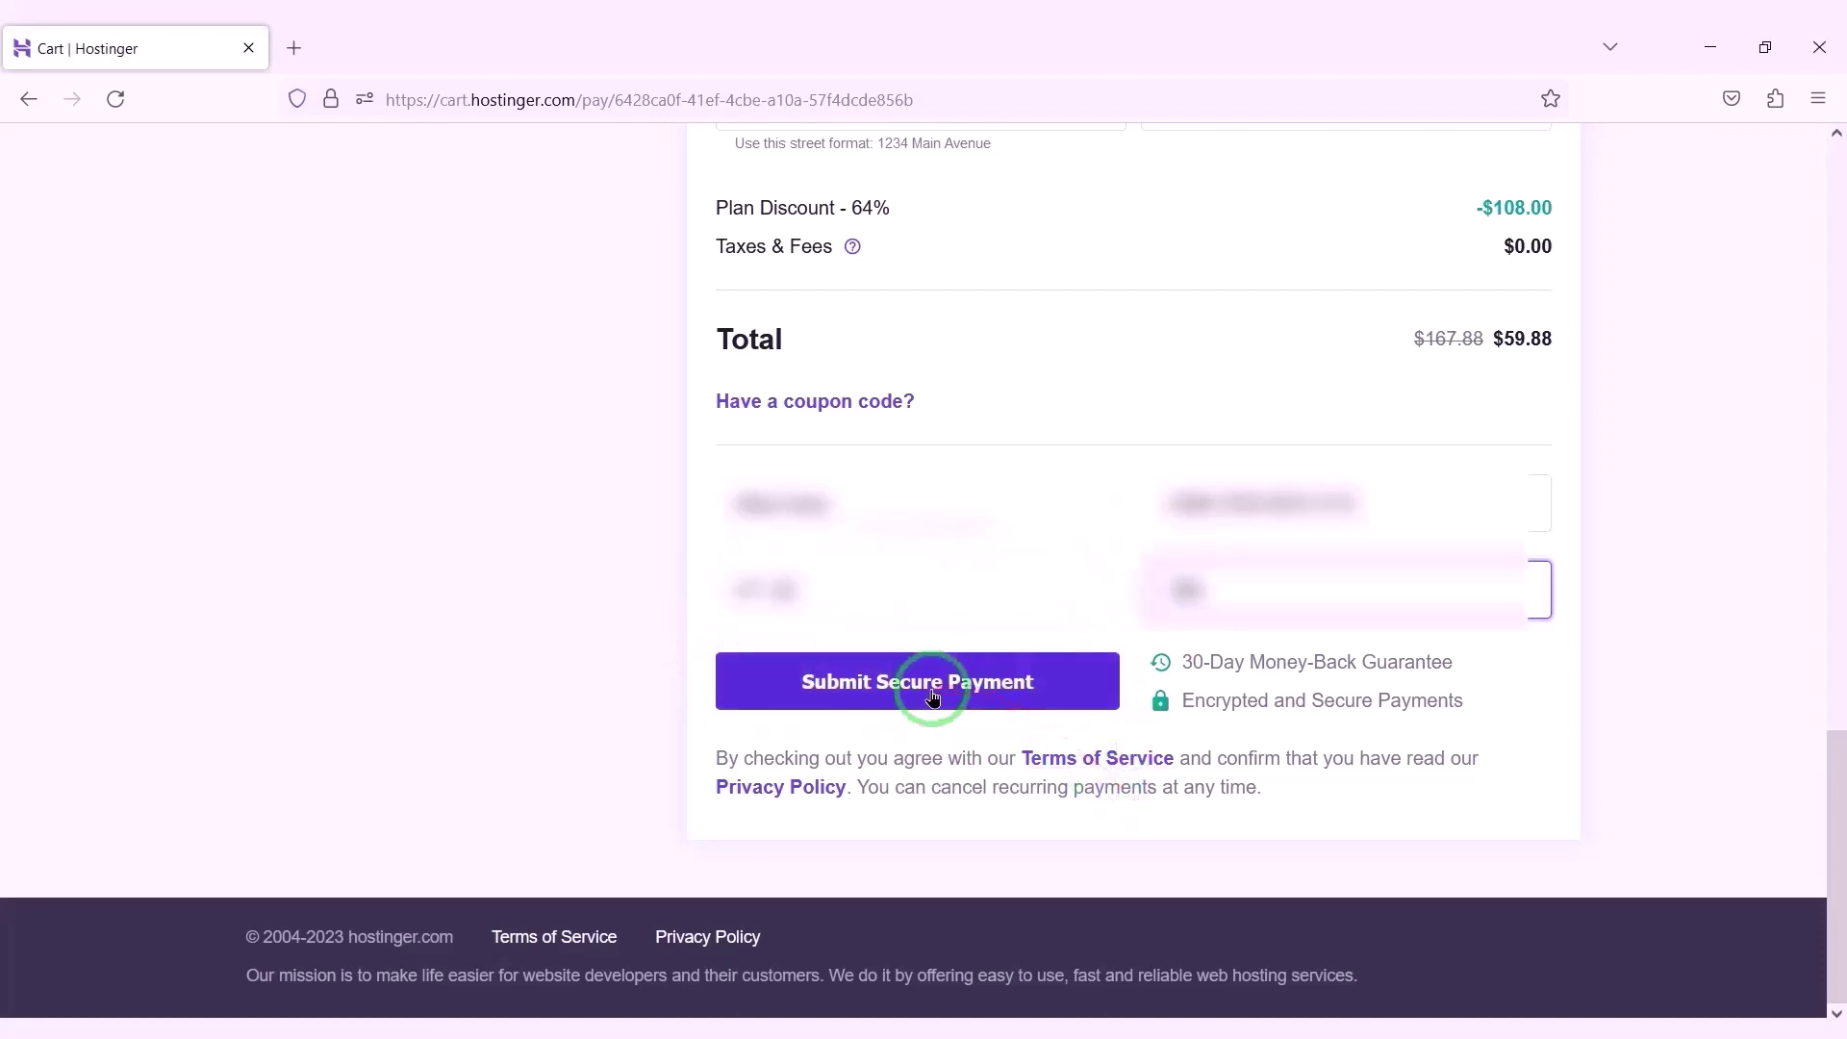
{"action": "left_click", "coordinate": [931, 692]}
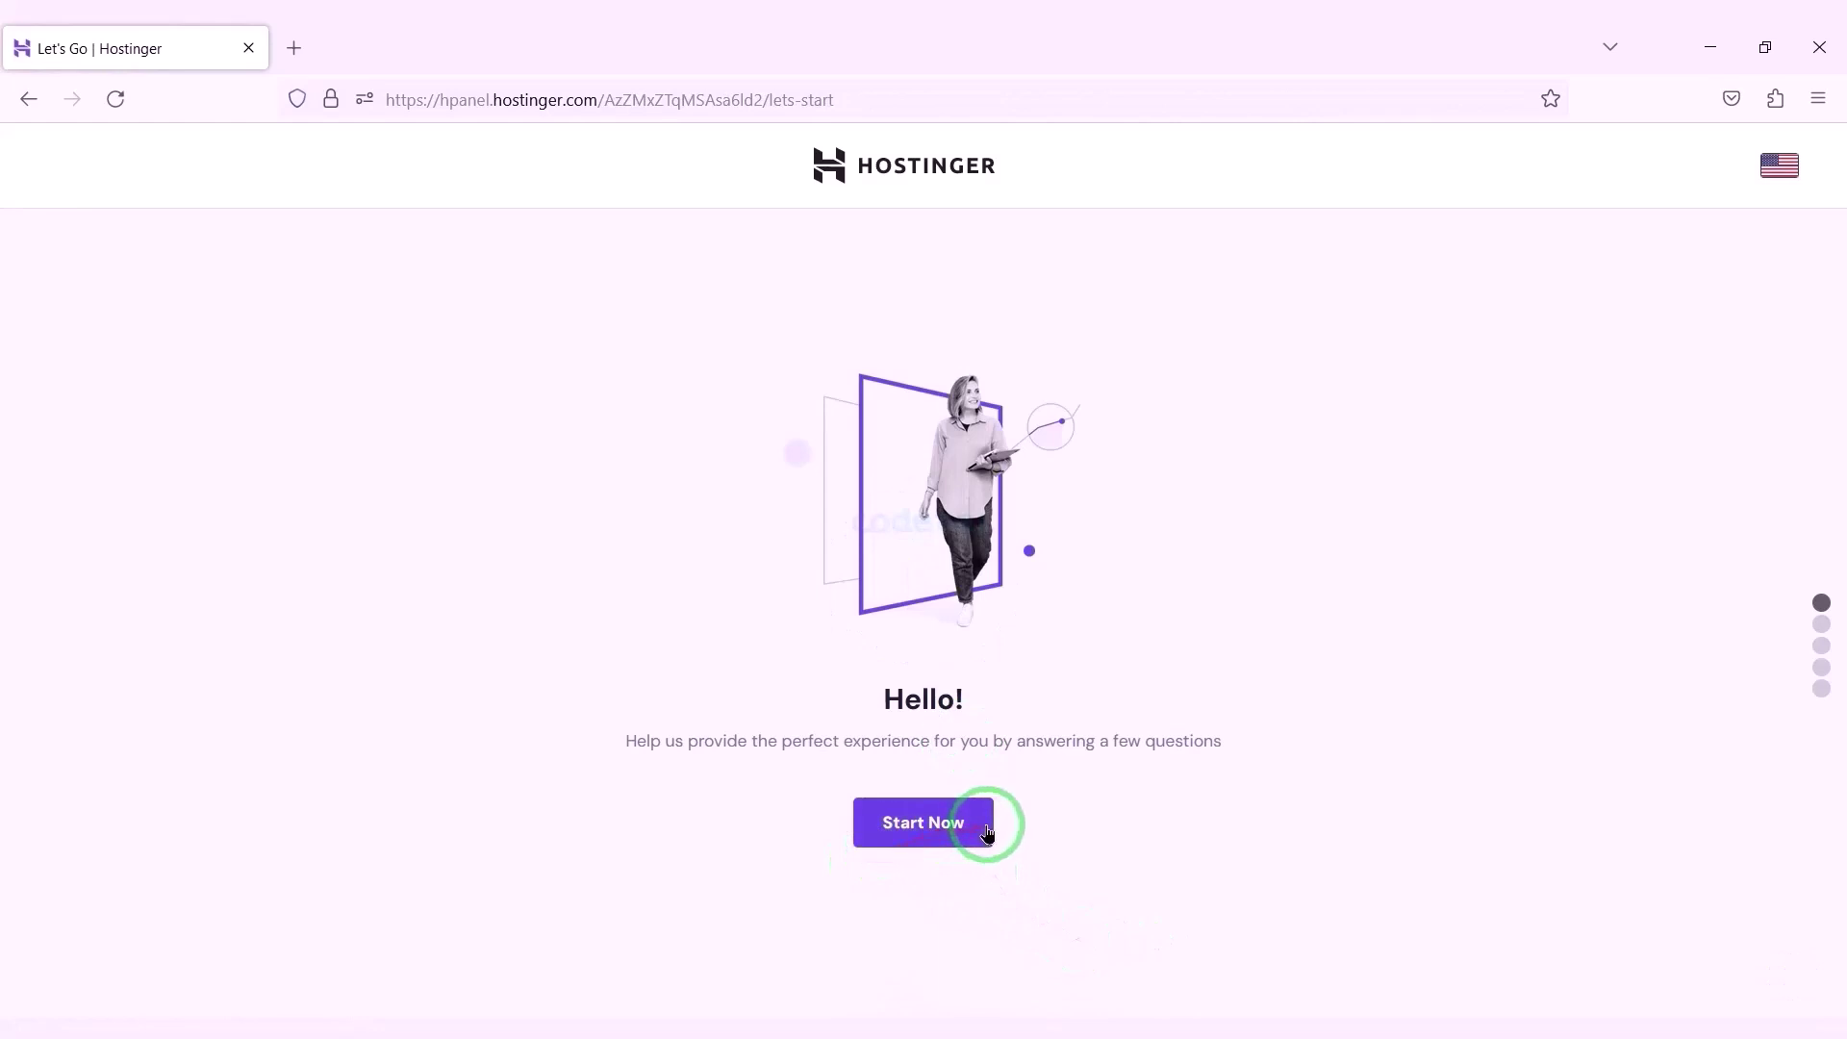
Start onboarding, skip the survey, choose an empty website and claim a free domain
{"action": "left_click", "coordinate": [950, 833]}
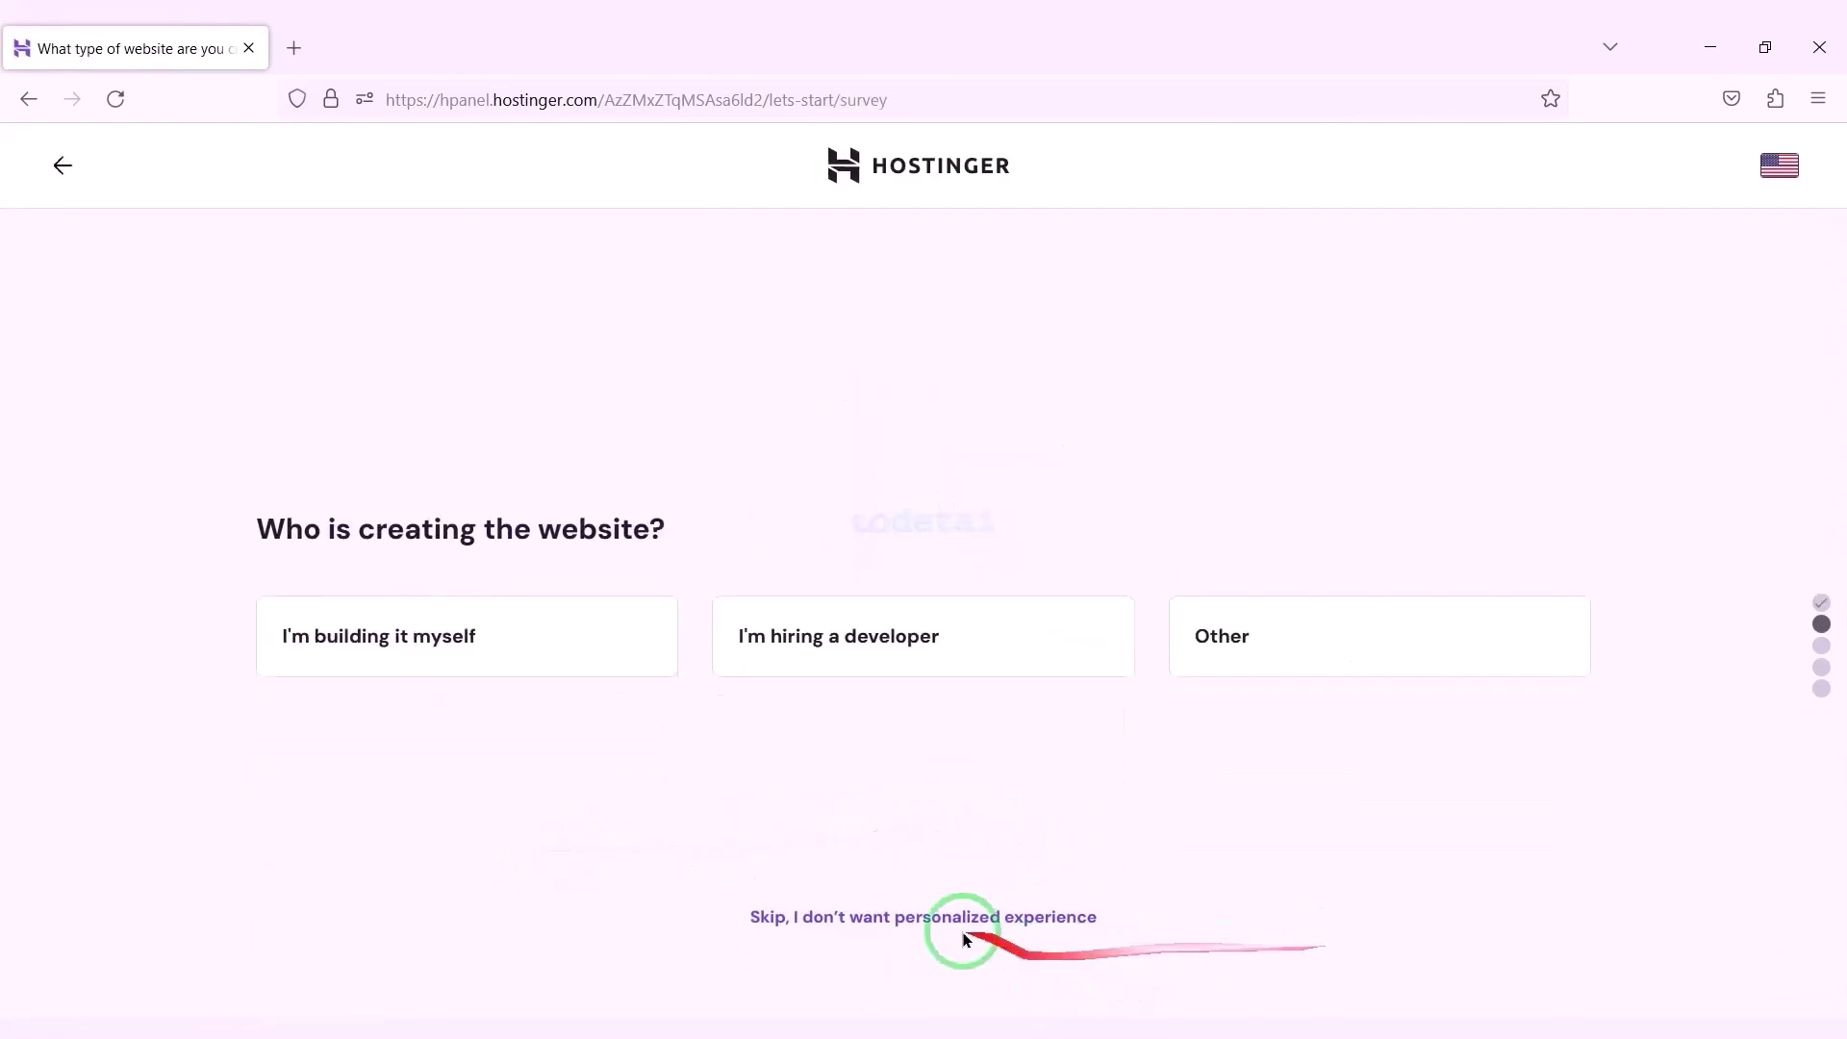
{"action": "left_click", "coordinate": [956, 915]}
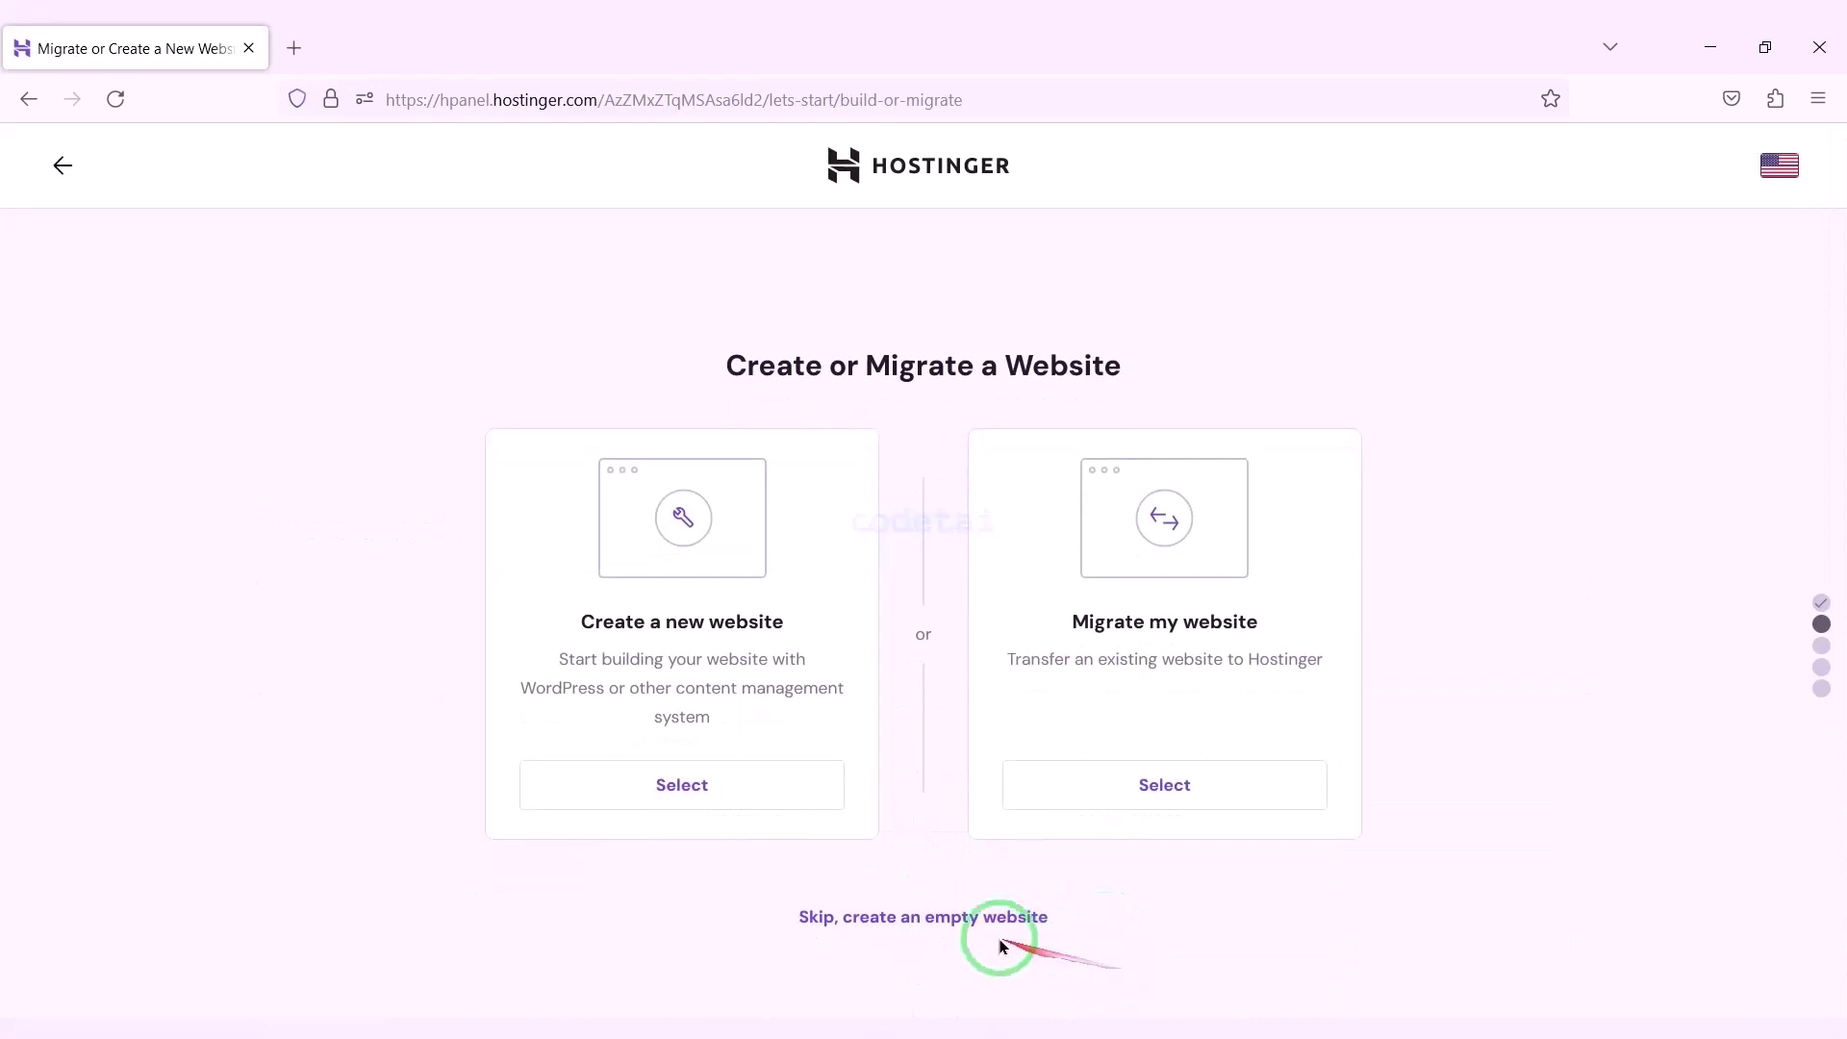
{"action": "left_click", "coordinate": [957, 917]}
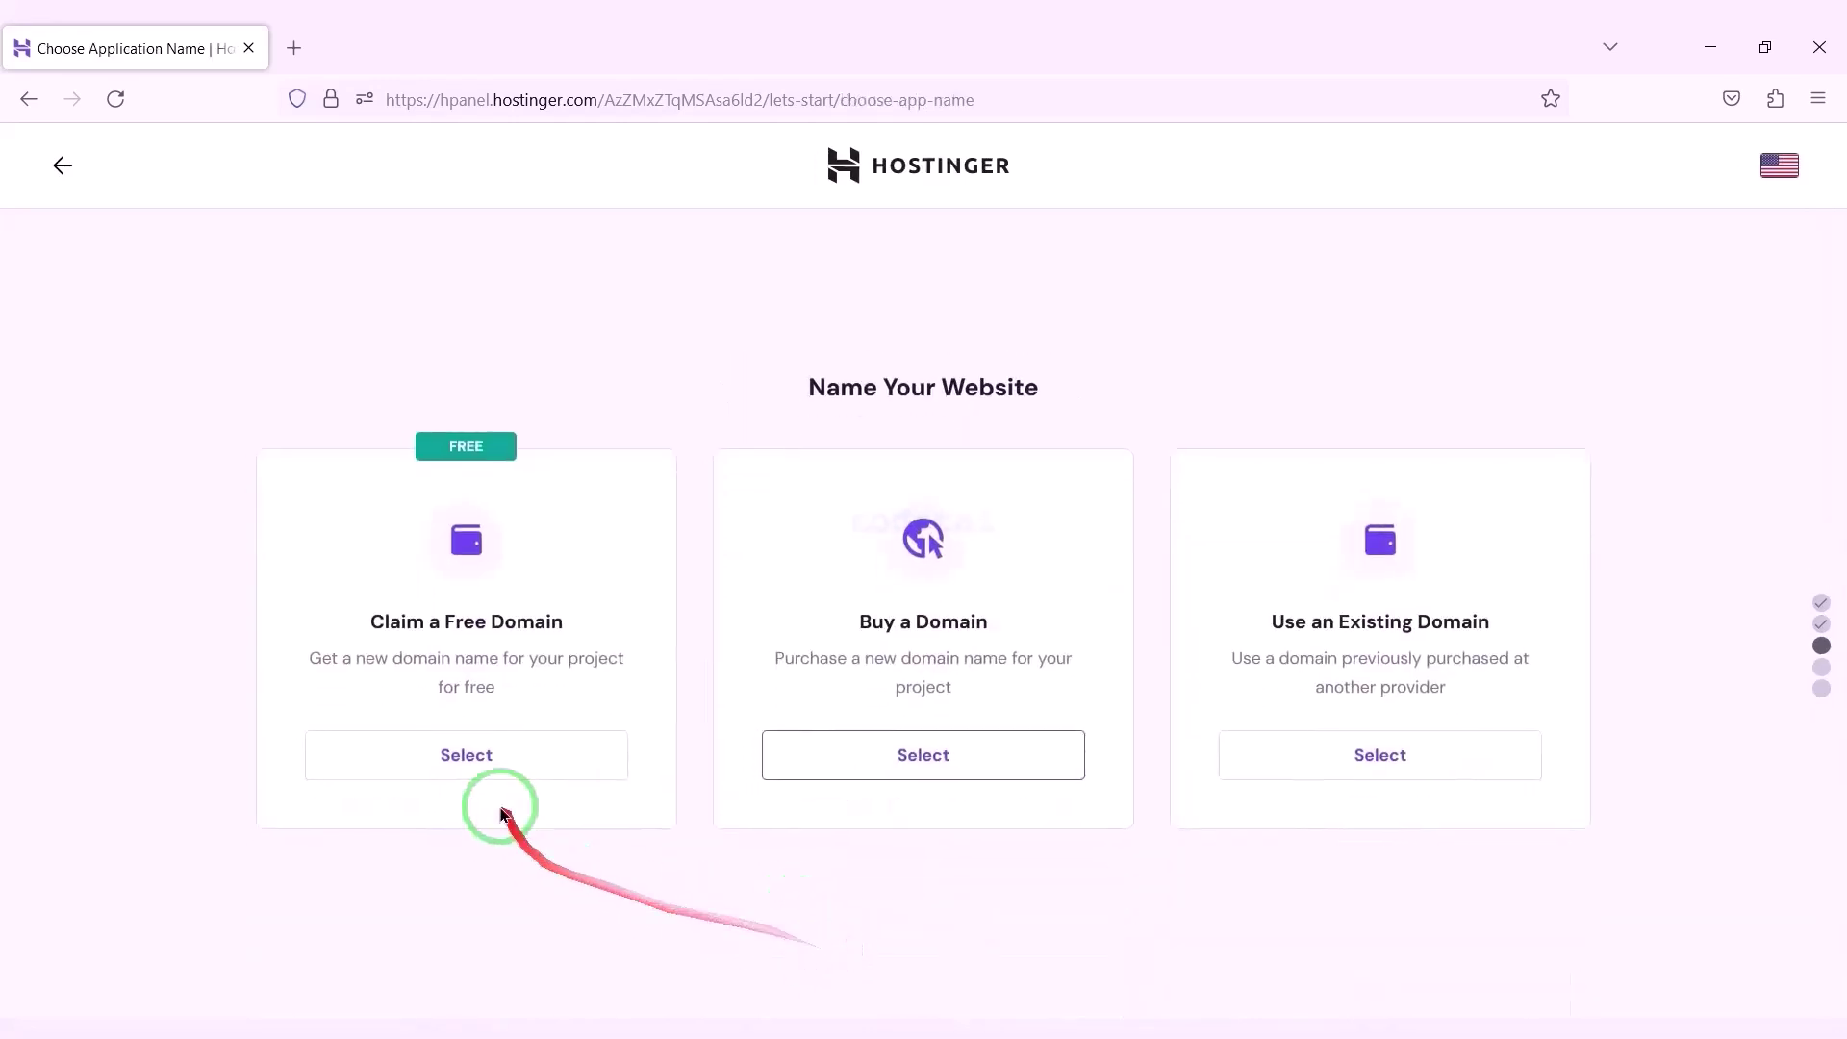
{"action": "left_click", "coordinate": [456, 774]}
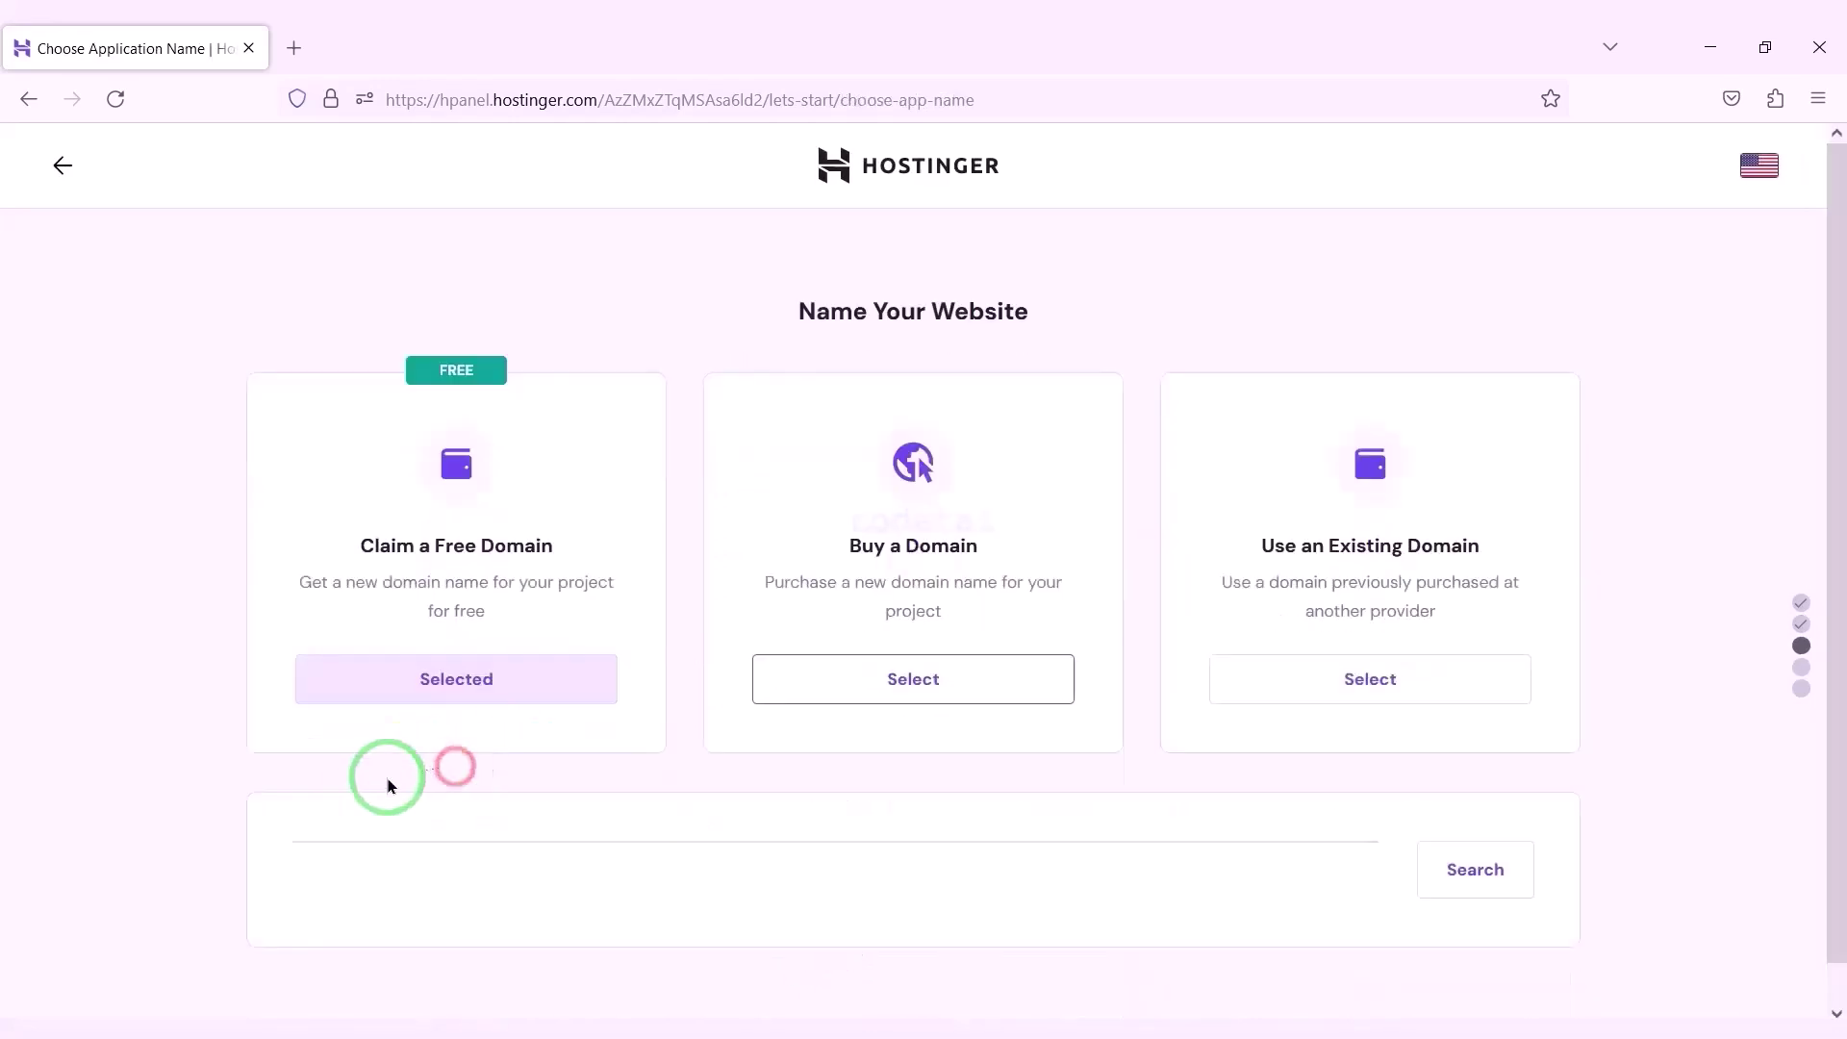
Search for codetai with the .net ending as the free domain
{"action": "left_click", "coordinate": [1244, 844]}
{"action": "scroll", "coordinate": [1212, 827], "scroll_direction": "down", "scroll_amount": 5}
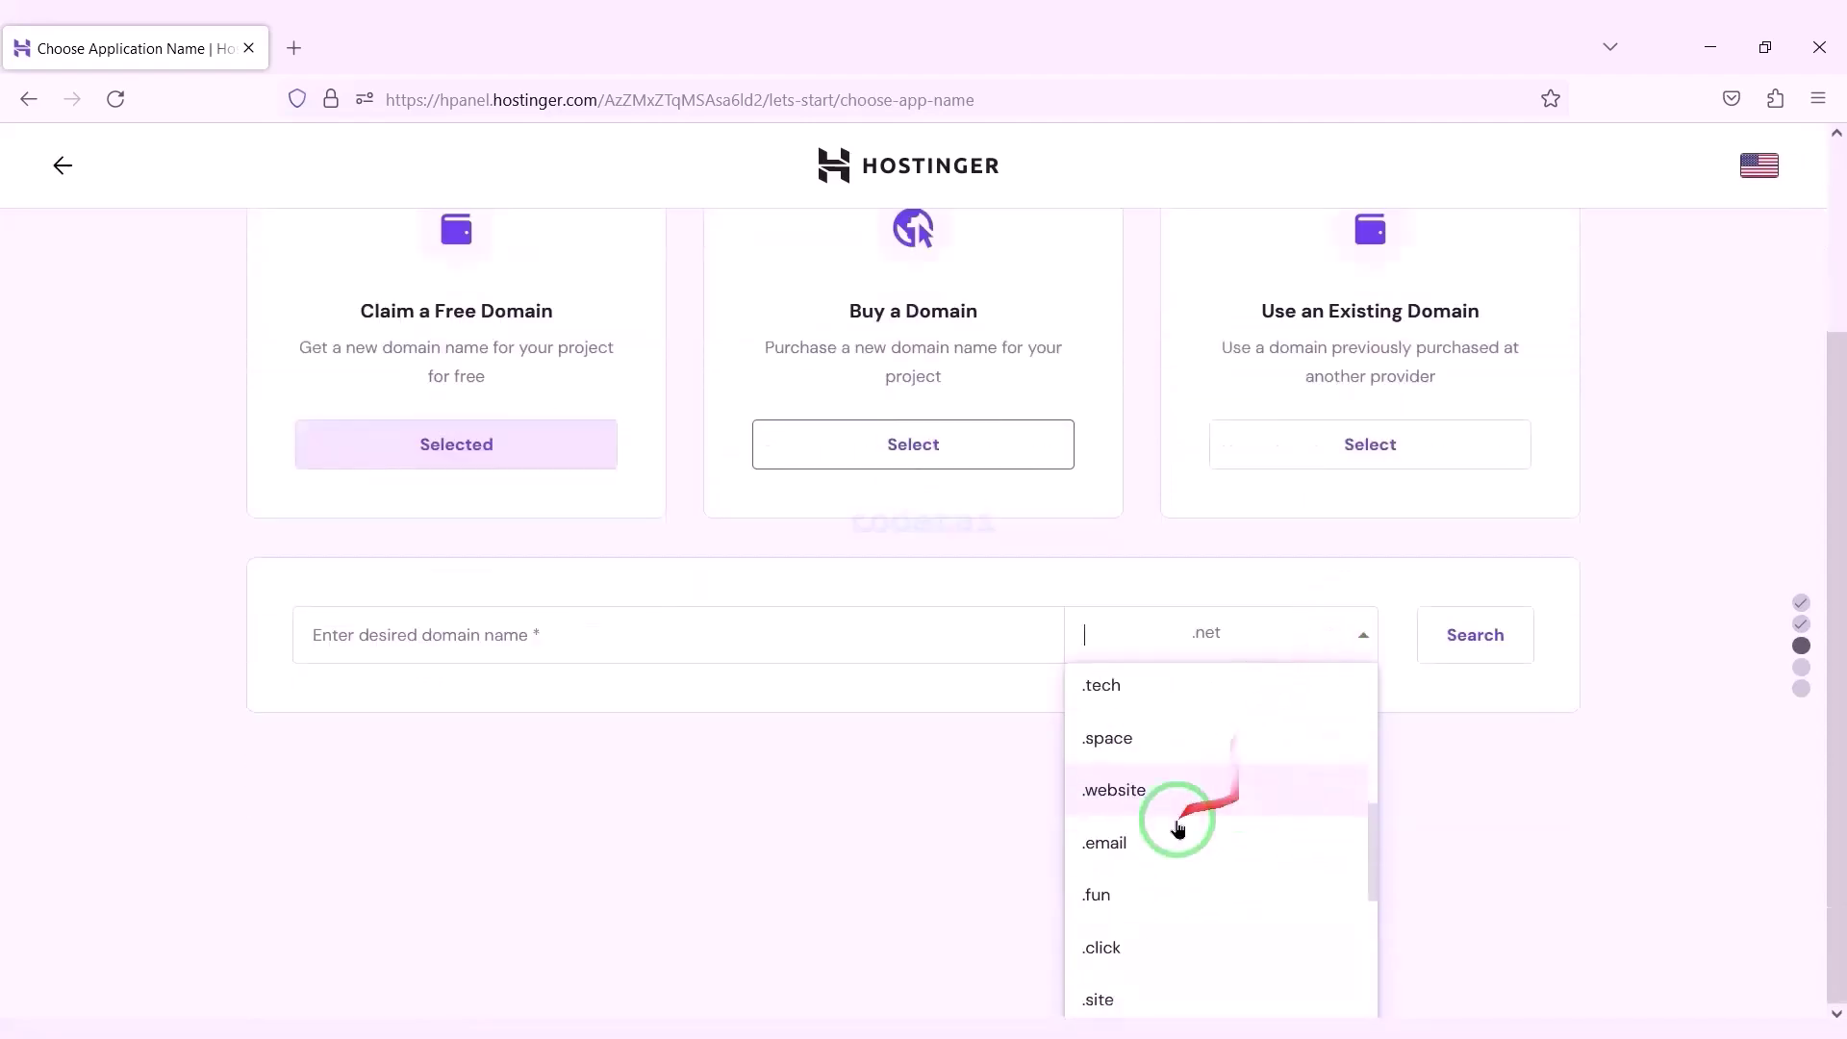
{"action": "scroll", "coordinate": [1178, 875], "scroll_direction": "up", "scroll_amount": 6}
{"action": "scroll", "coordinate": [1251, 913], "scroll_direction": "down", "scroll_amount": 6}
{"action": "scroll", "coordinate": [1211, 904], "scroll_direction": "up", "scroll_amount": 5}
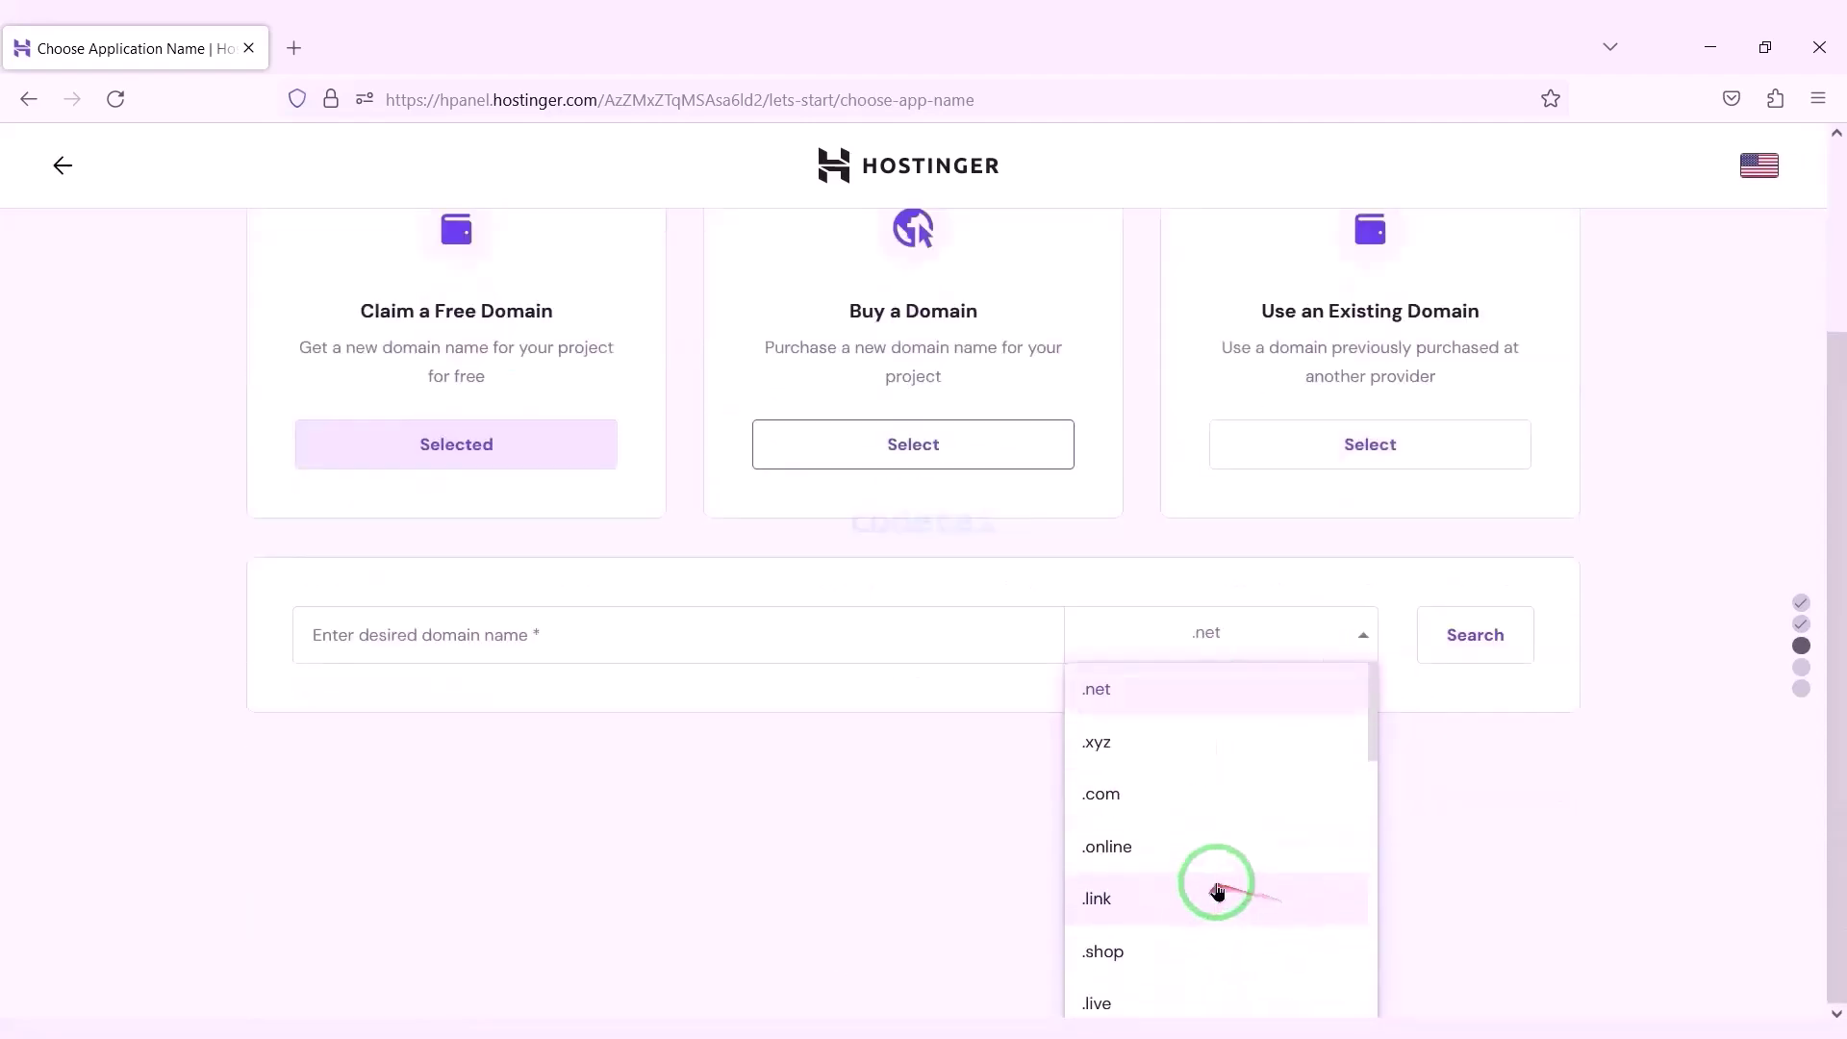
{"action": "left_click", "coordinate": [1628, 796]}
{"action": "left_click", "coordinate": [843, 836]}
{"action": "type", "text": "codeta"}
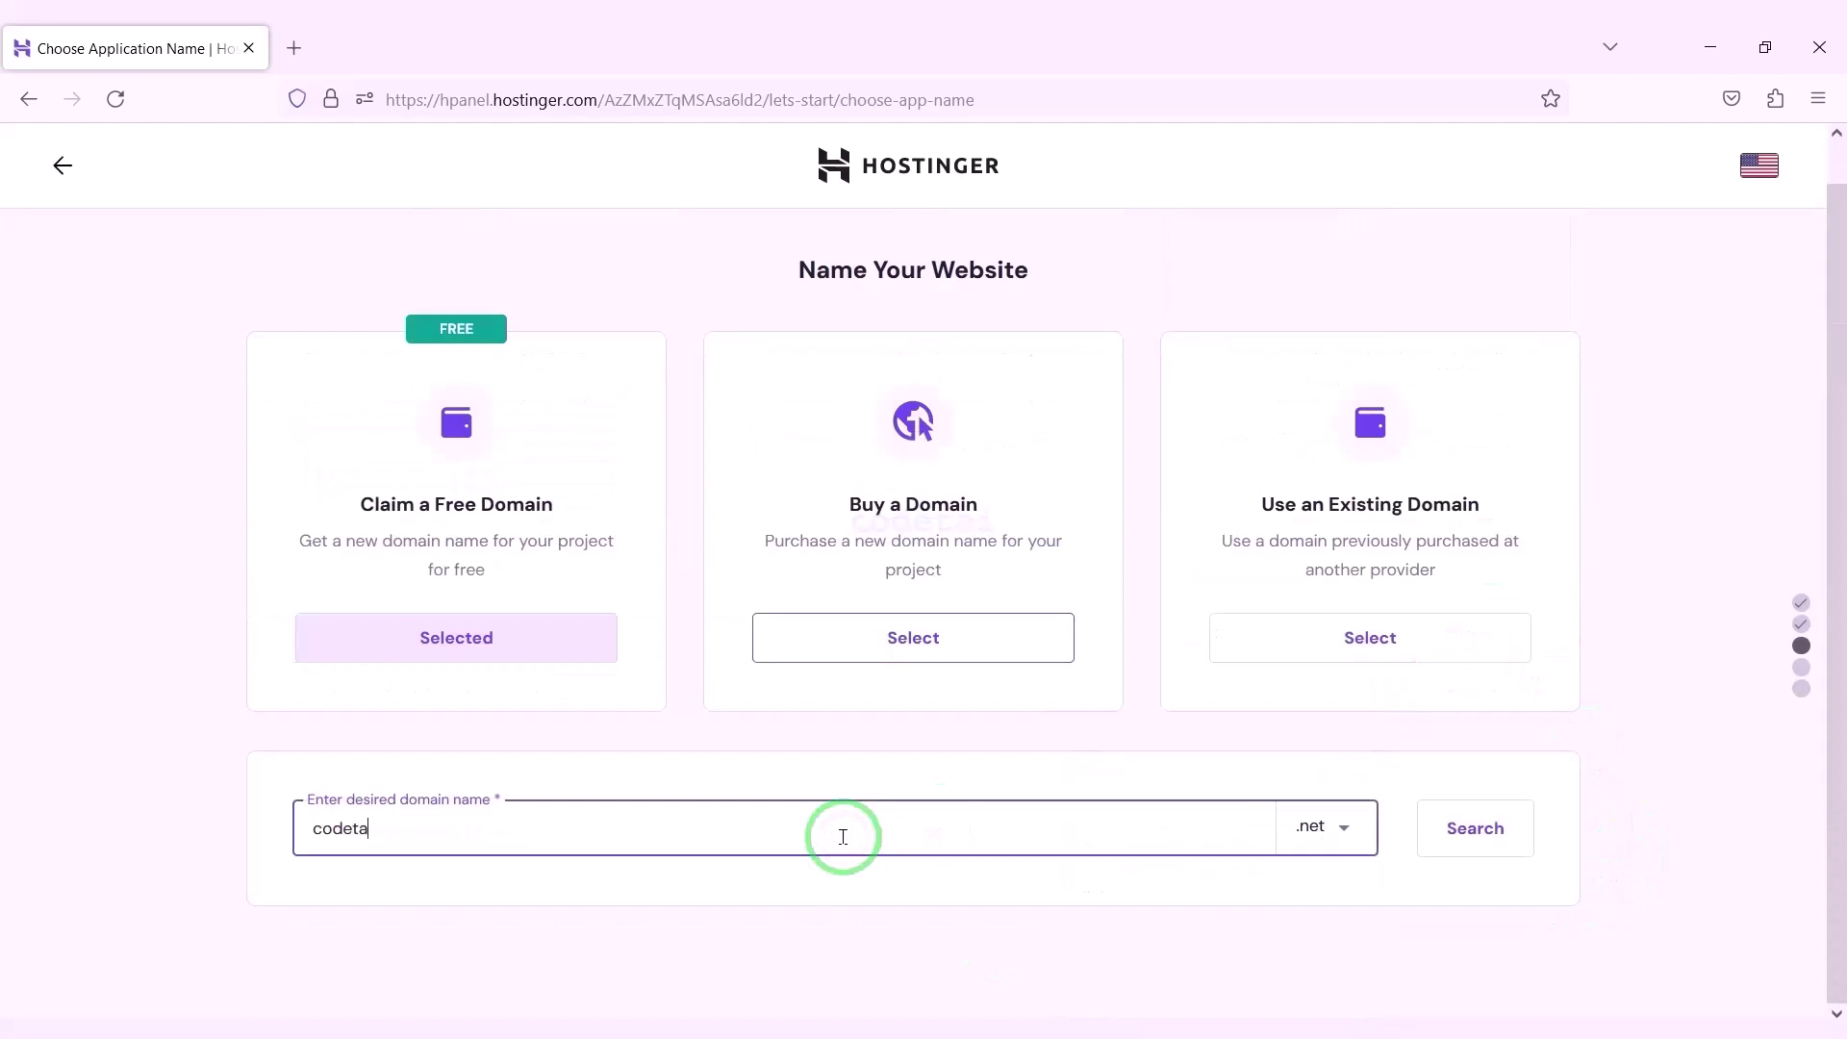
{"action": "type", "text": "i"}
{"action": "left_click", "coordinate": [1344, 827]}
{"action": "scroll", "coordinate": [1250, 952], "scroll_direction": "down", "scroll_amount": 5}
{"action": "scroll", "coordinate": [1207, 952], "scroll_direction": "up", "scroll_amount": 3}
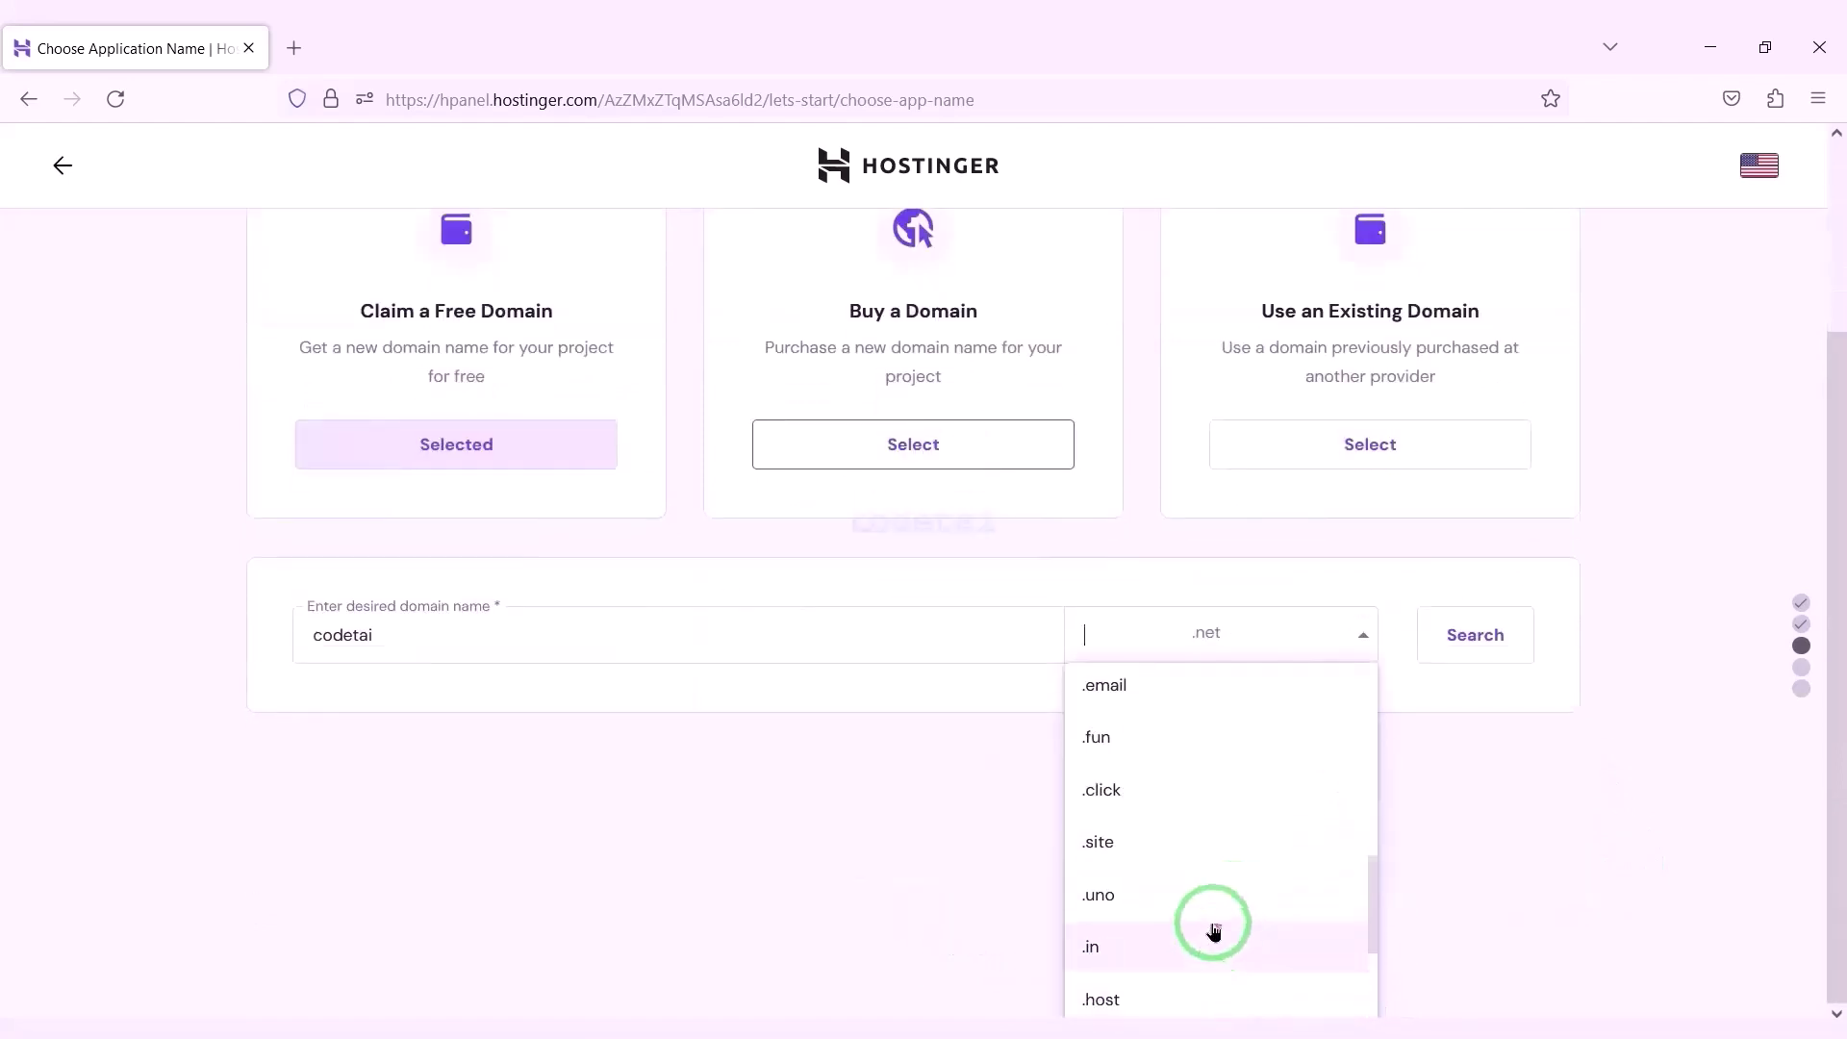
{"action": "scroll", "coordinate": [1214, 930], "scroll_direction": "up", "scroll_amount": 6}
{"action": "left_click", "coordinate": [1196, 932]}
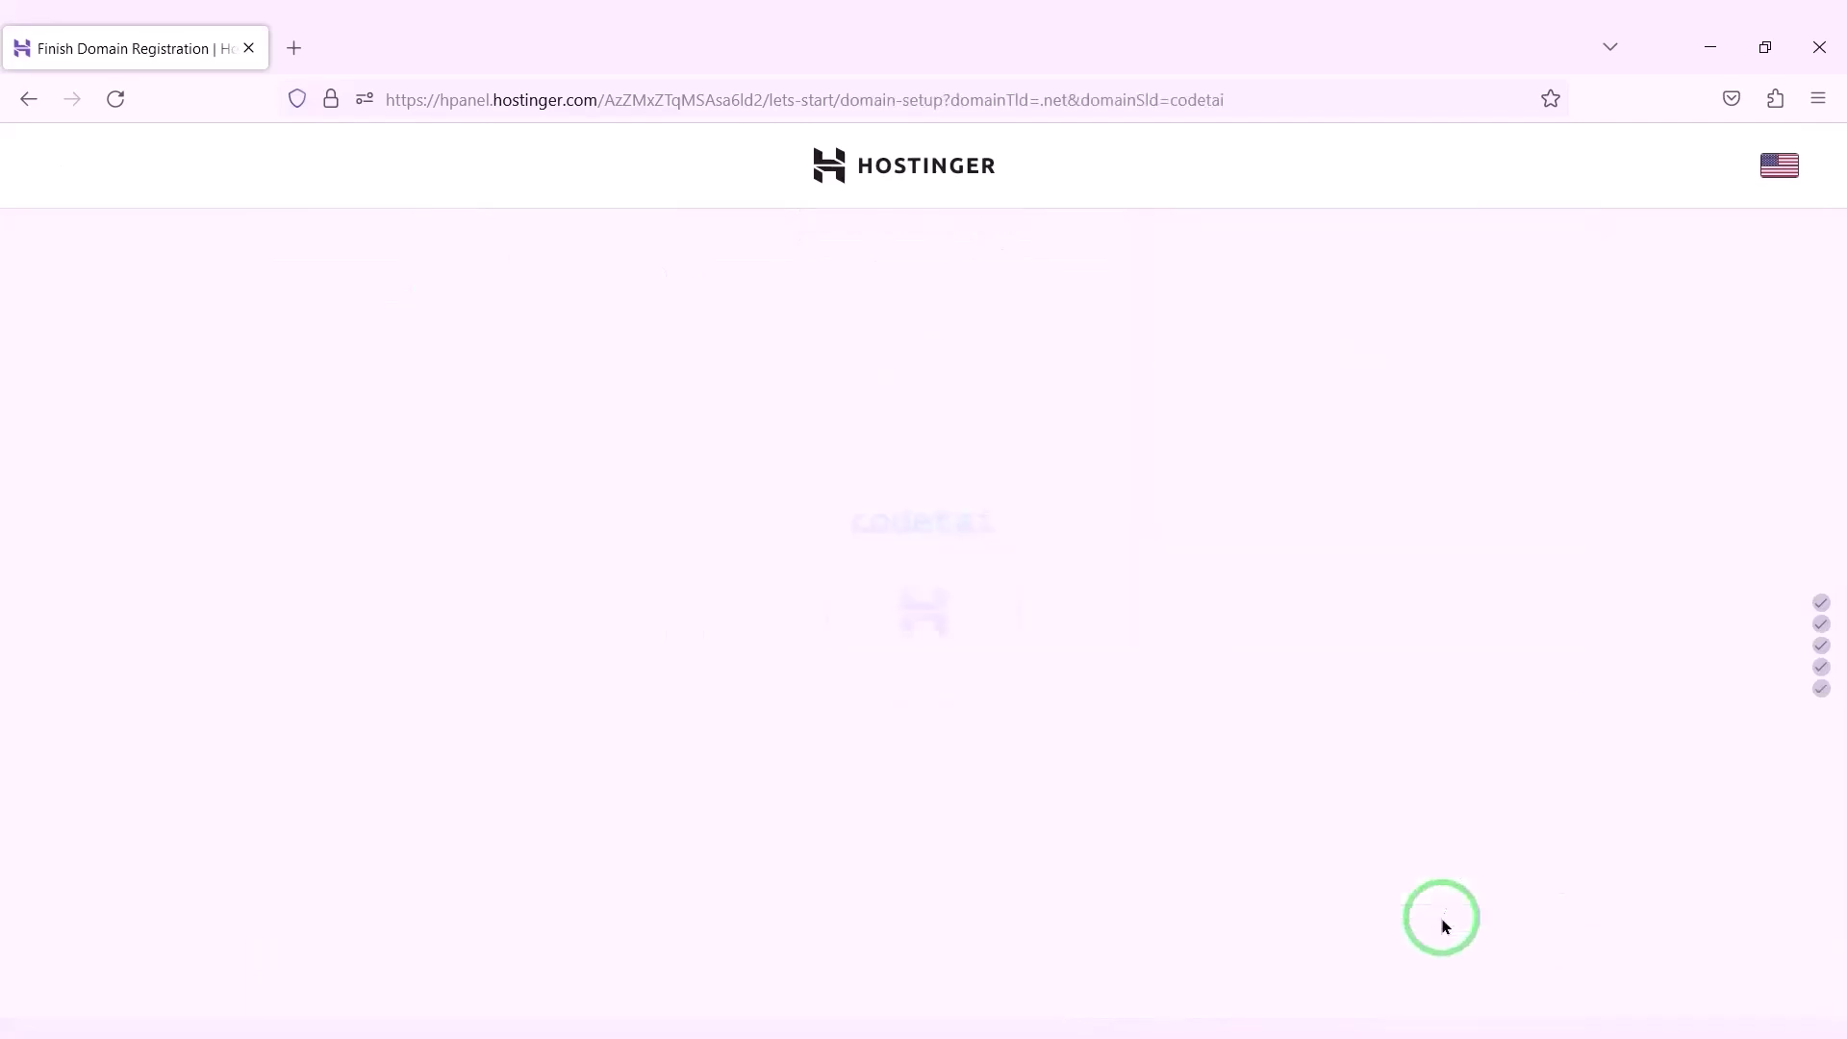
Go to the contact details step and fill in the owner's last name
{"action": "left_click", "coordinate": [1143, 711]}
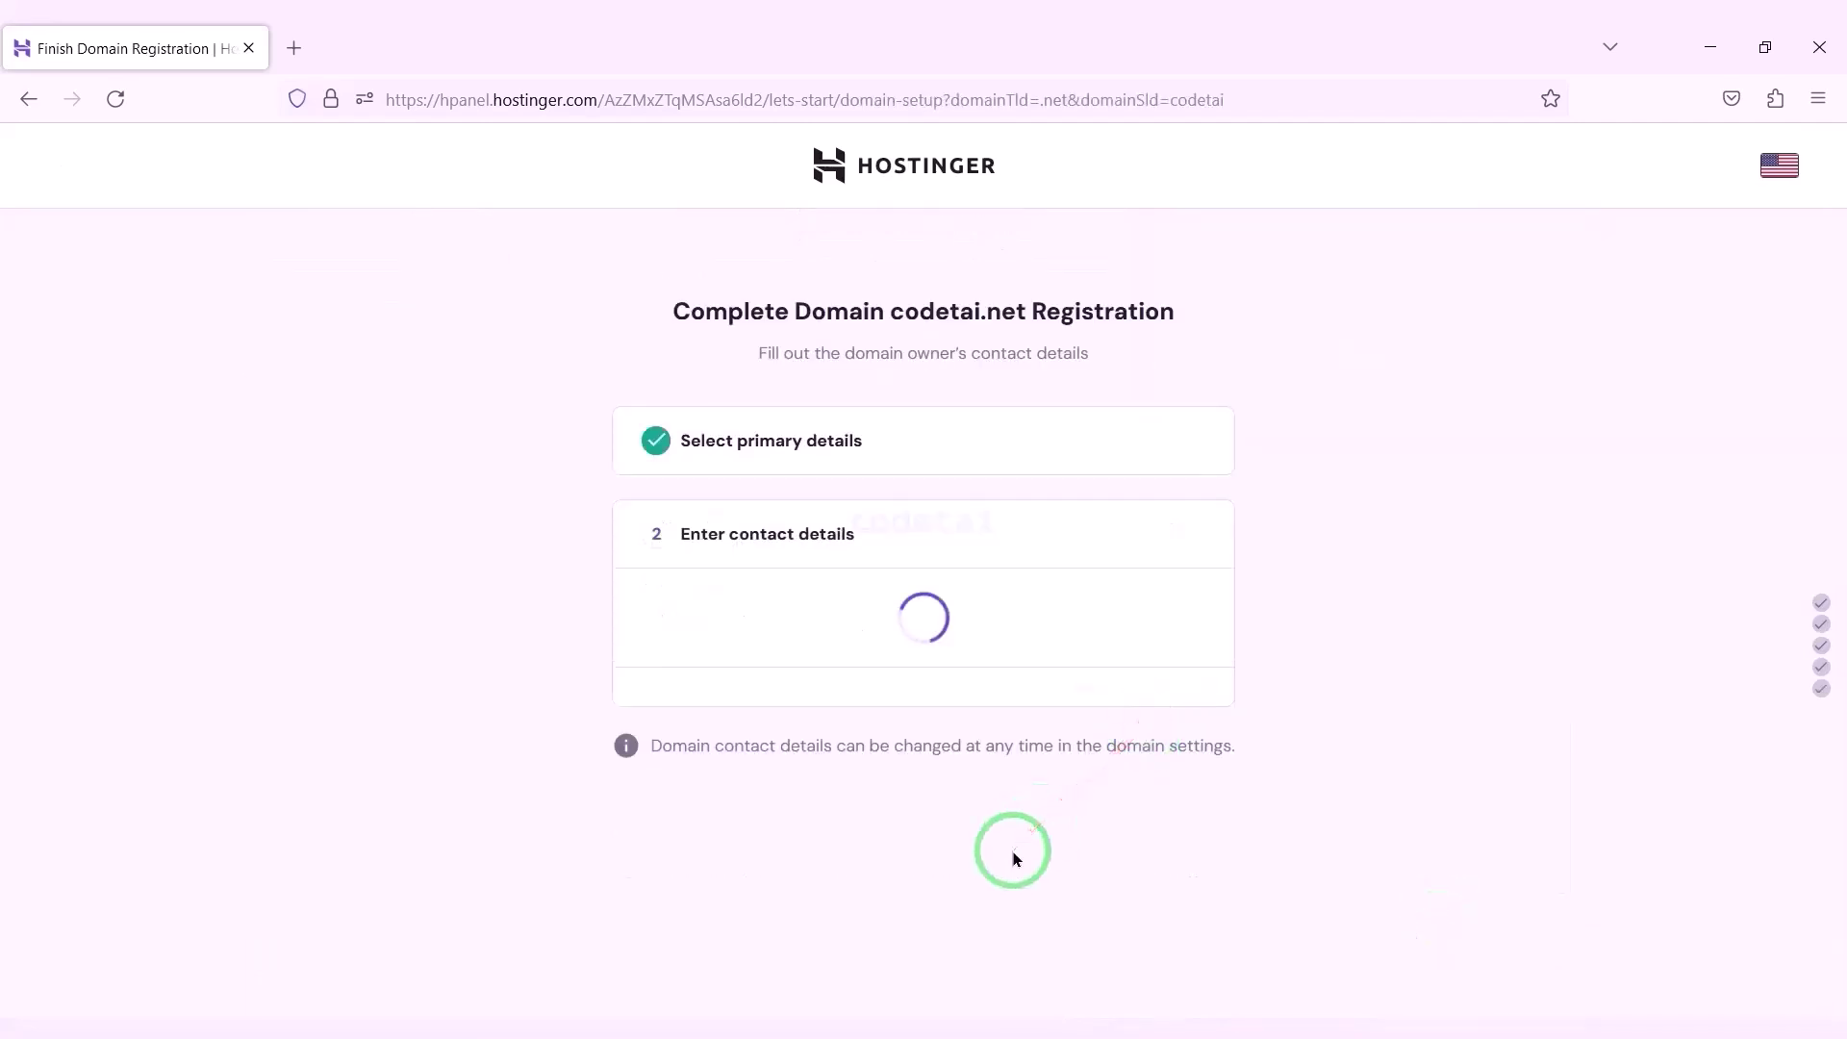
{"action": "scroll", "coordinate": [1017, 844], "scroll_direction": "down", "scroll_amount": 3}
{"action": "left_click", "coordinate": [982, 359]}
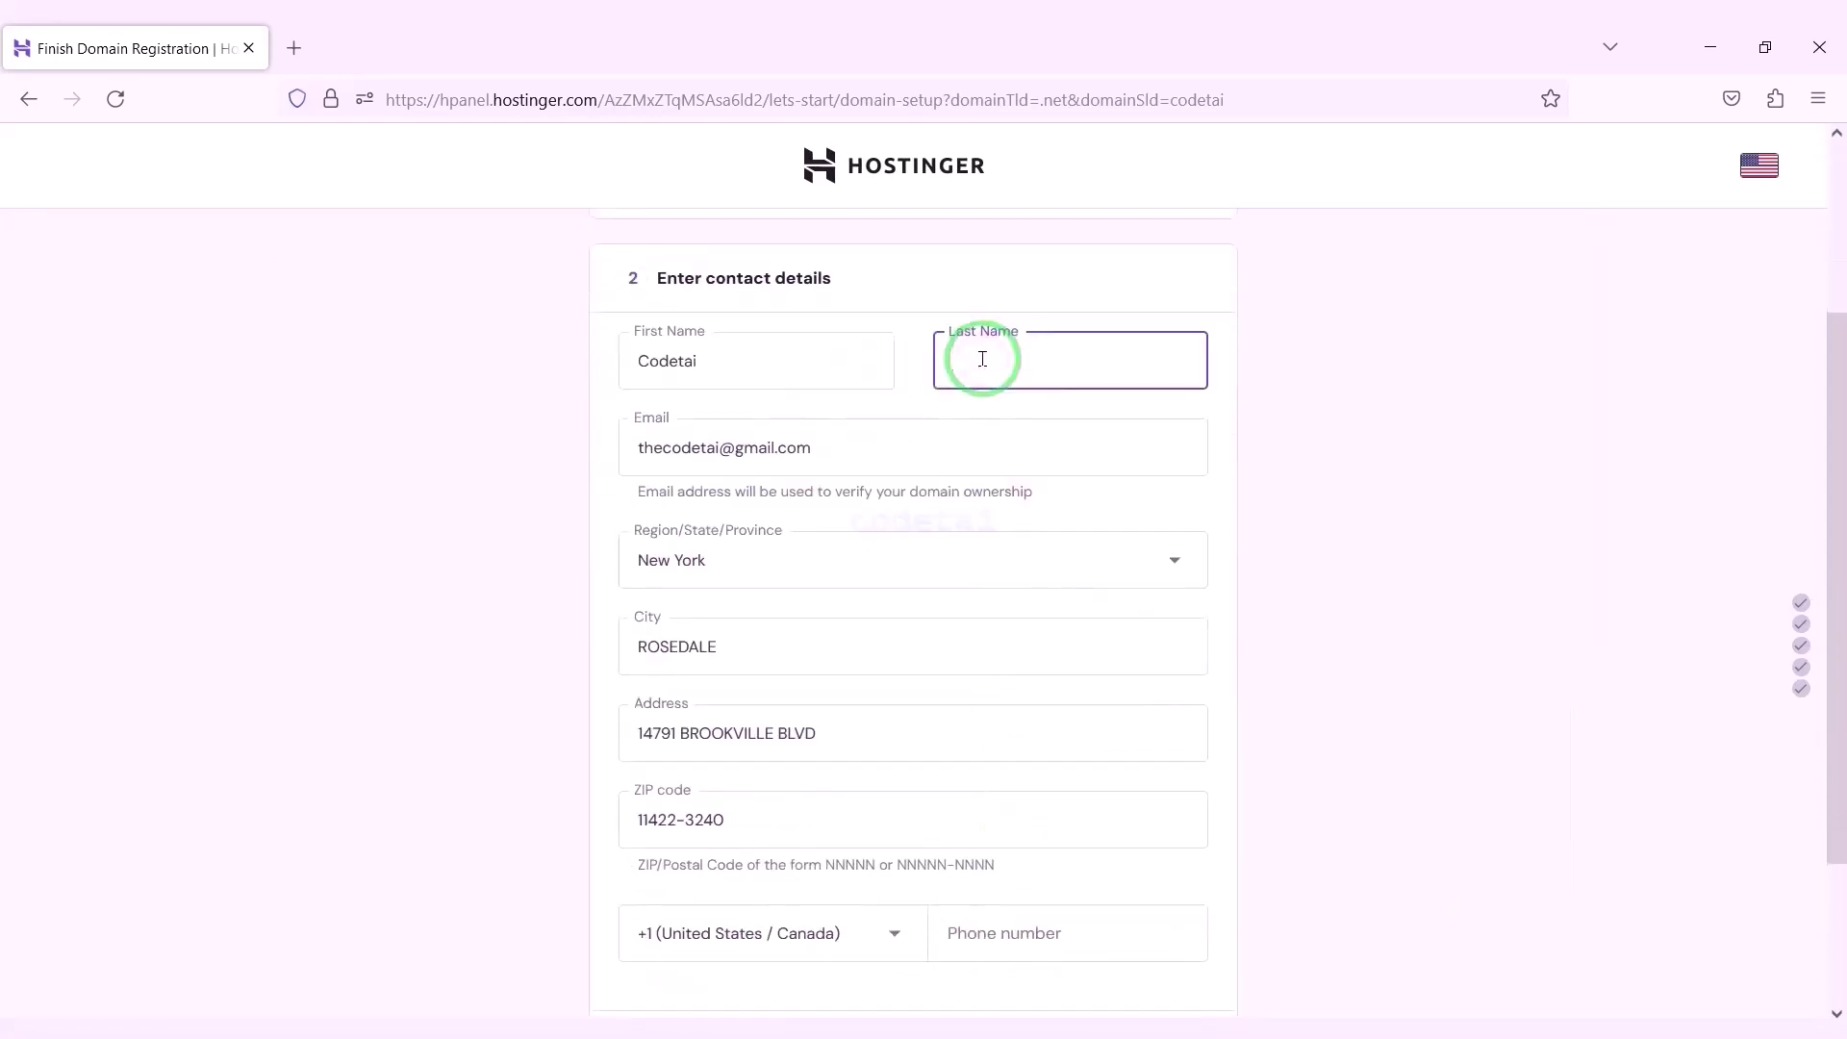
{"action": "scroll", "coordinate": [1154, 673], "scroll_direction": "down", "scroll_amount": 2}
Set the +1 United States/Canada code, enter the phone number and finish registering codetai.net
{"action": "left_click", "coordinate": [1095, 726]}
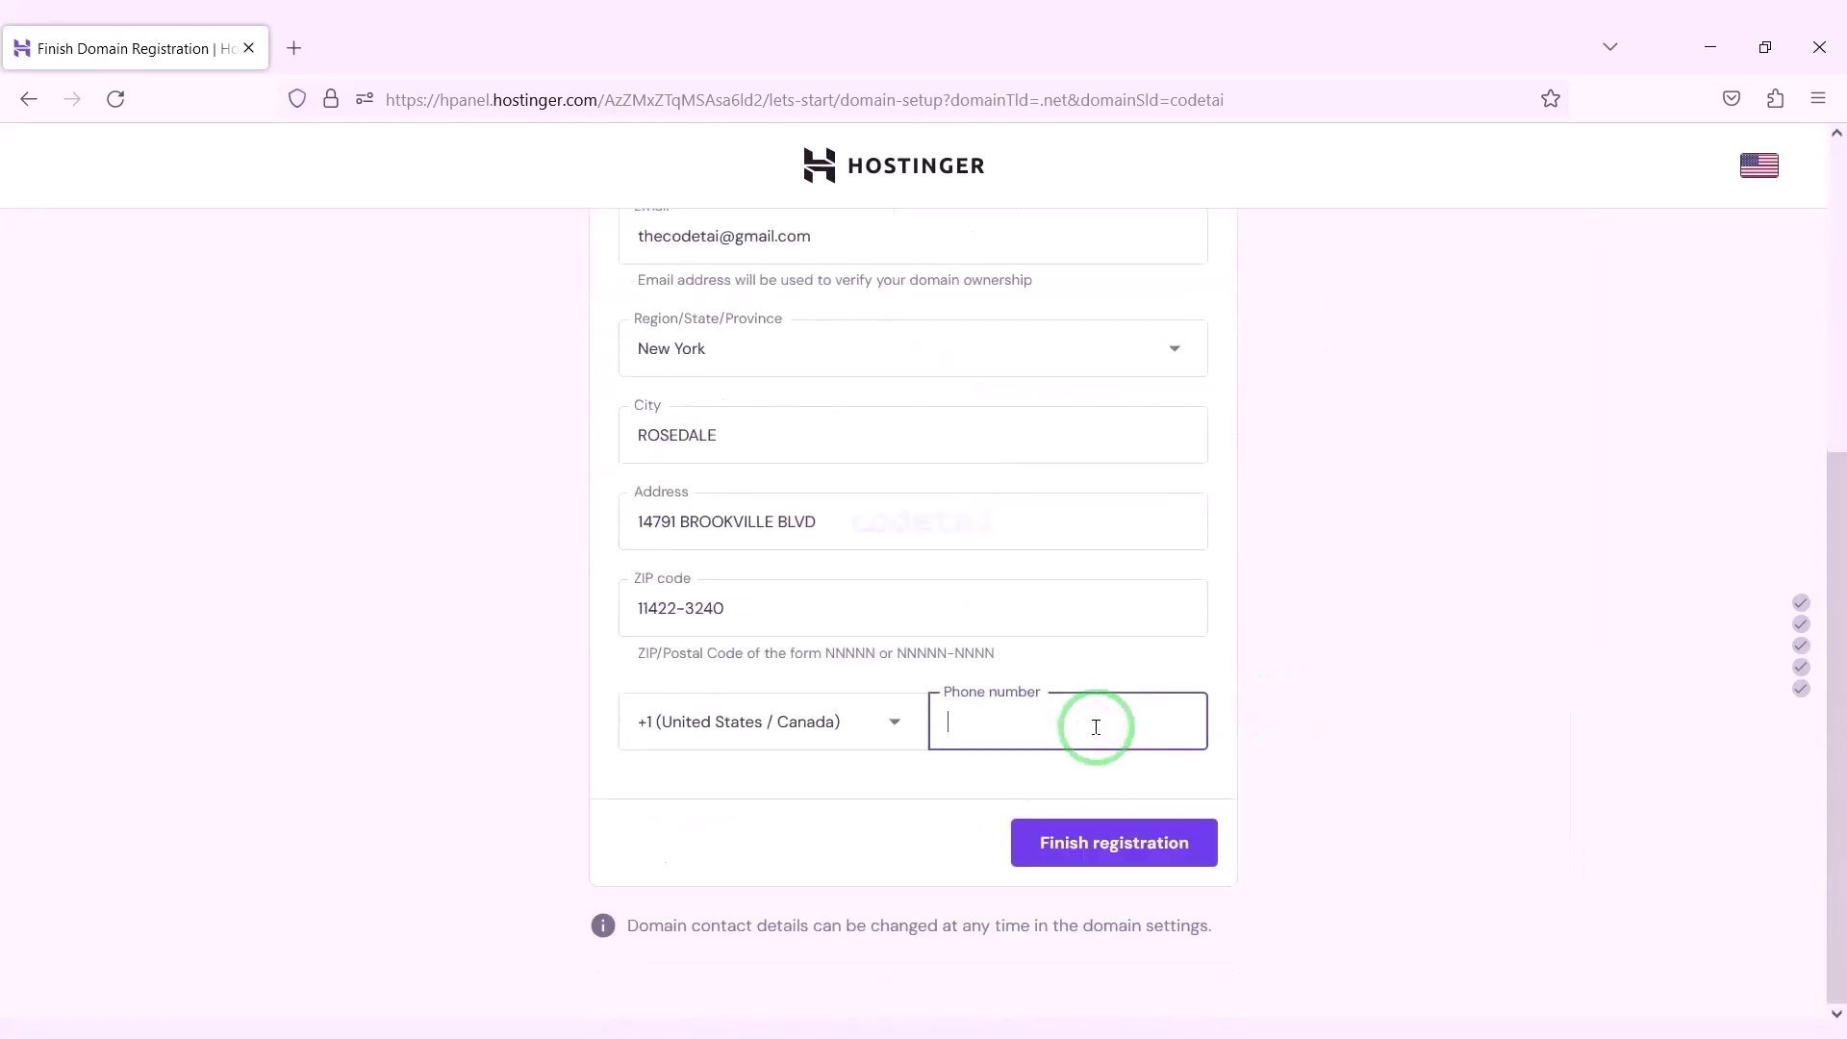
{"action": "left_click", "coordinate": [867, 724]}
{"action": "type", "text": "n"}
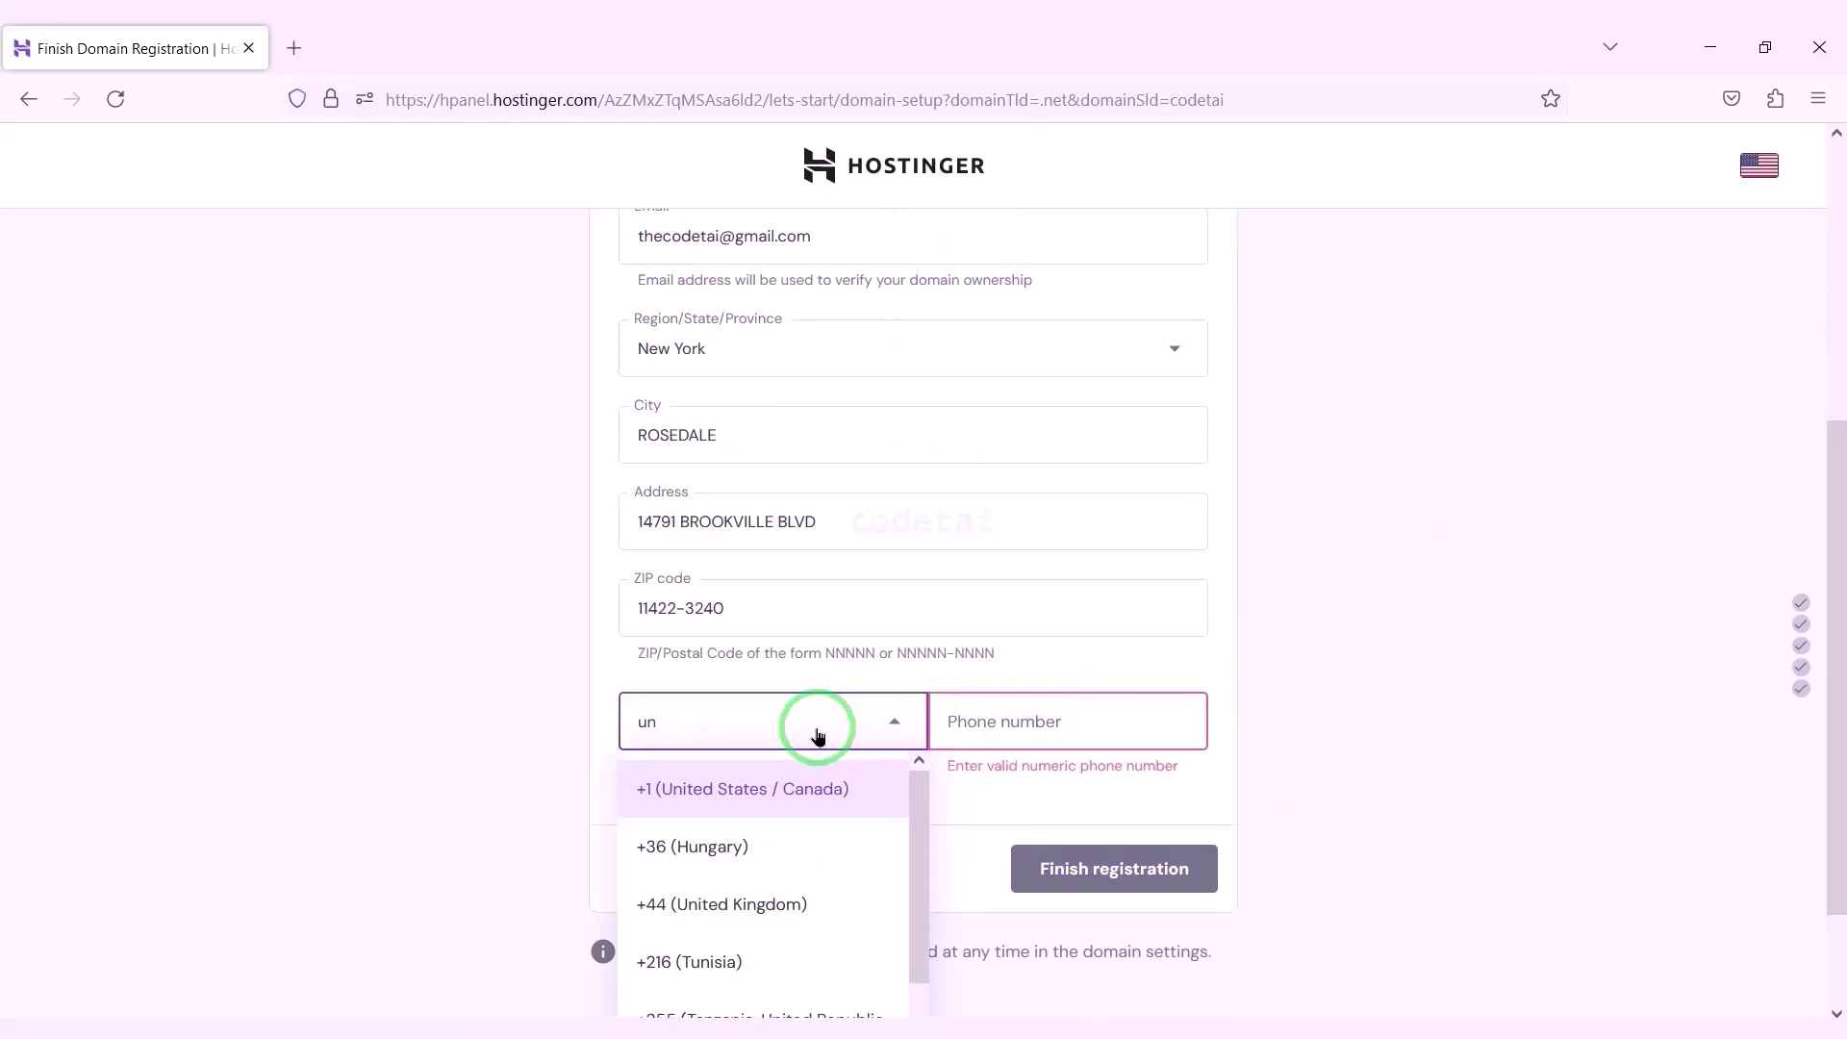
{"action": "type", "text": "ite"}
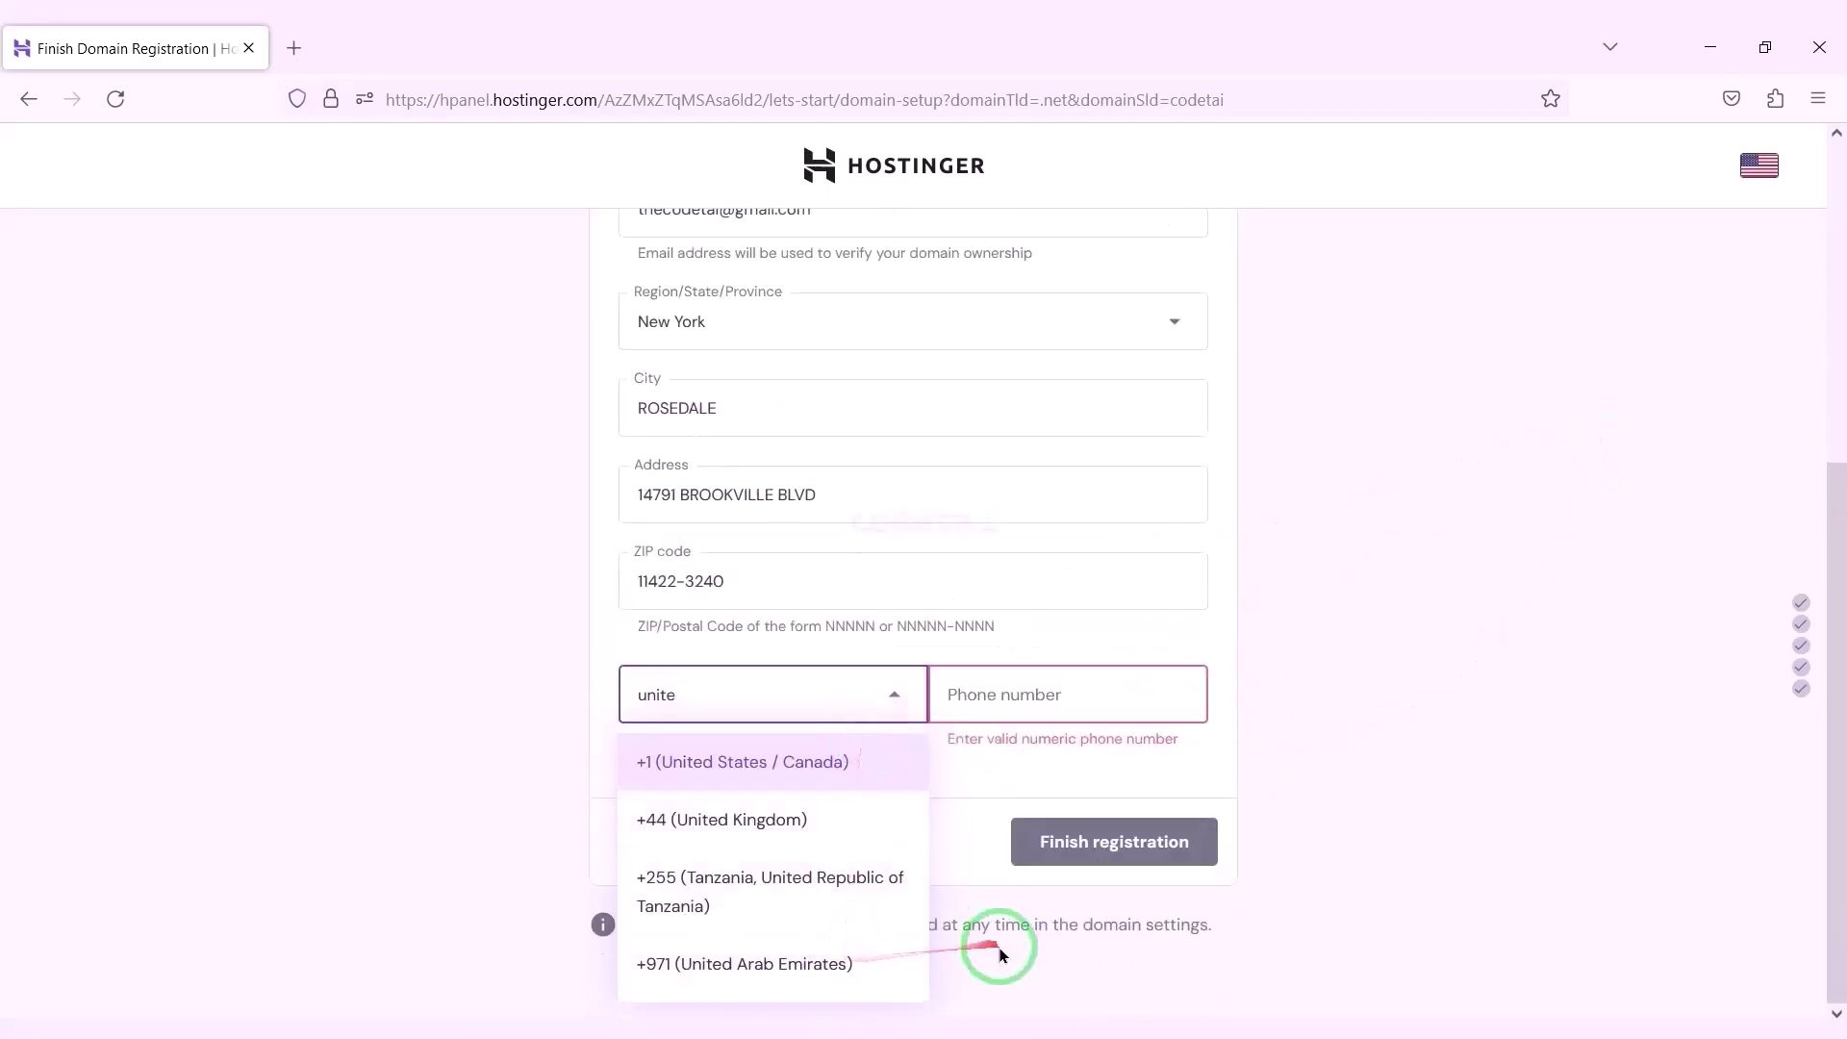
{"action": "left_click", "coordinate": [824, 770]}
{"action": "left_click", "coordinate": [1142, 692]}
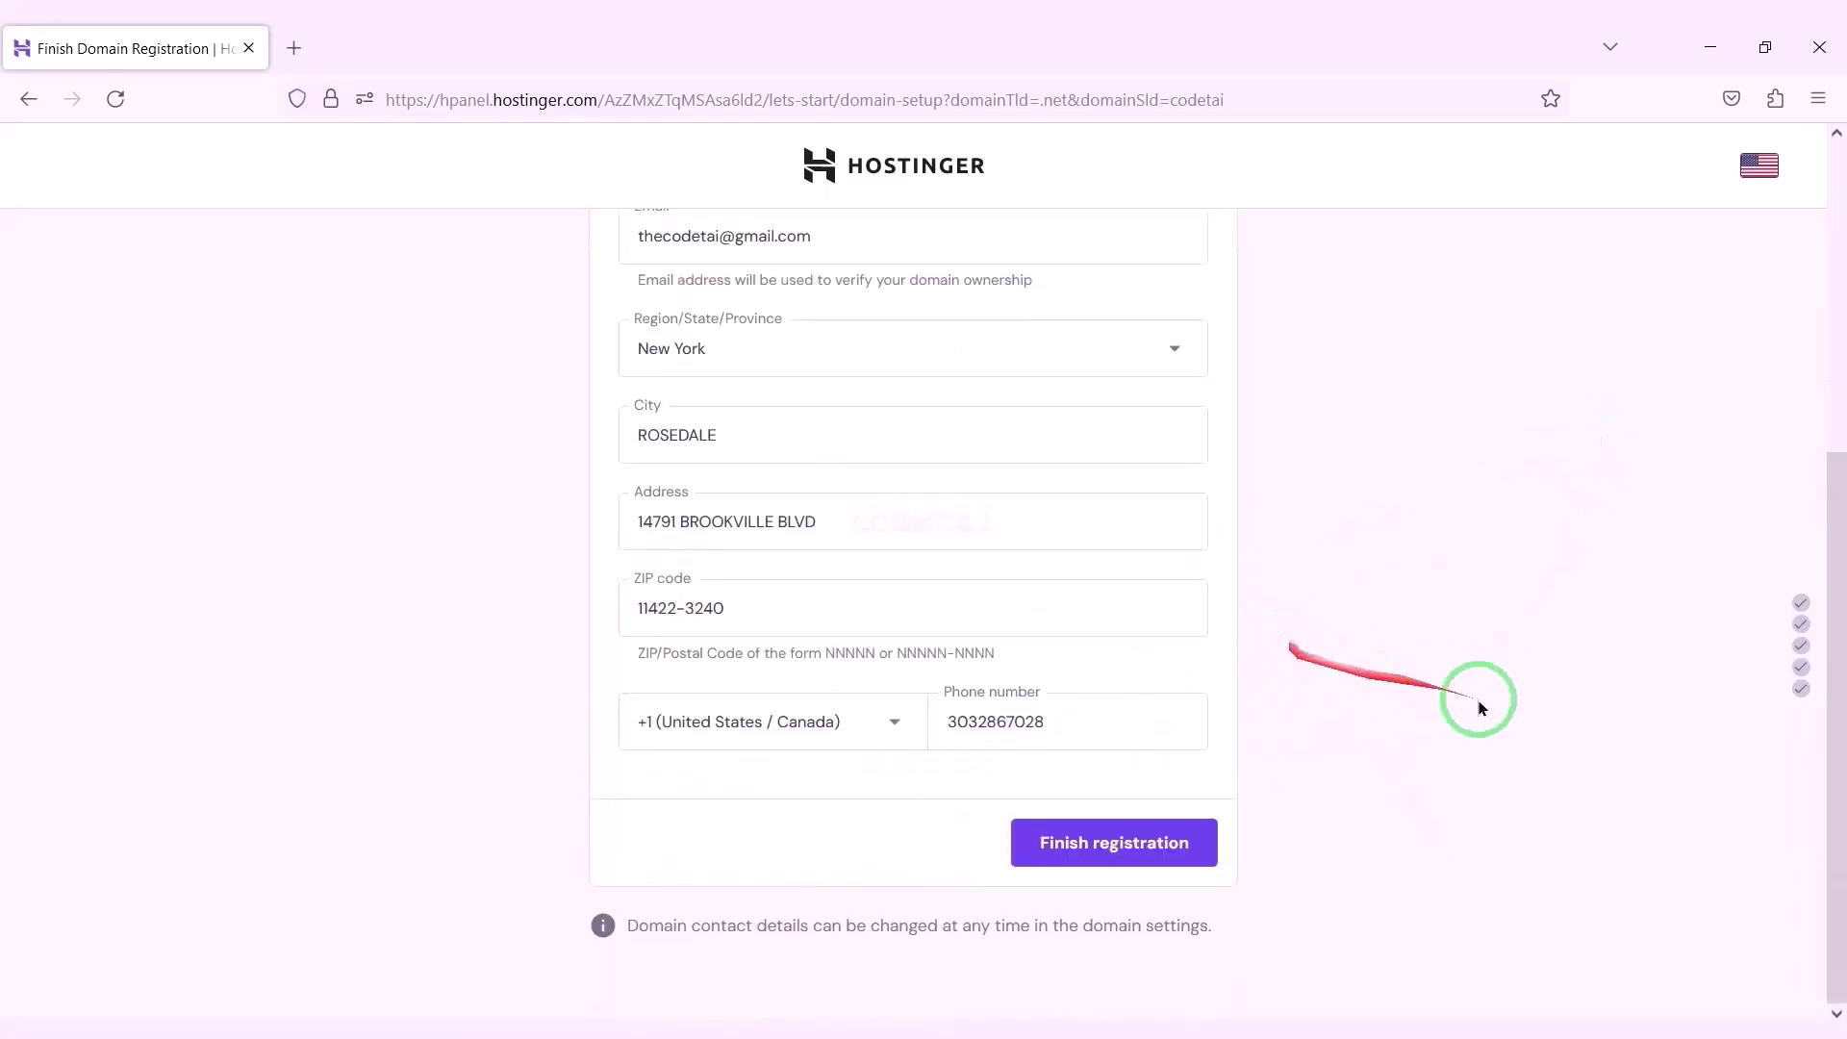
{"action": "left_click", "coordinate": [1131, 856]}
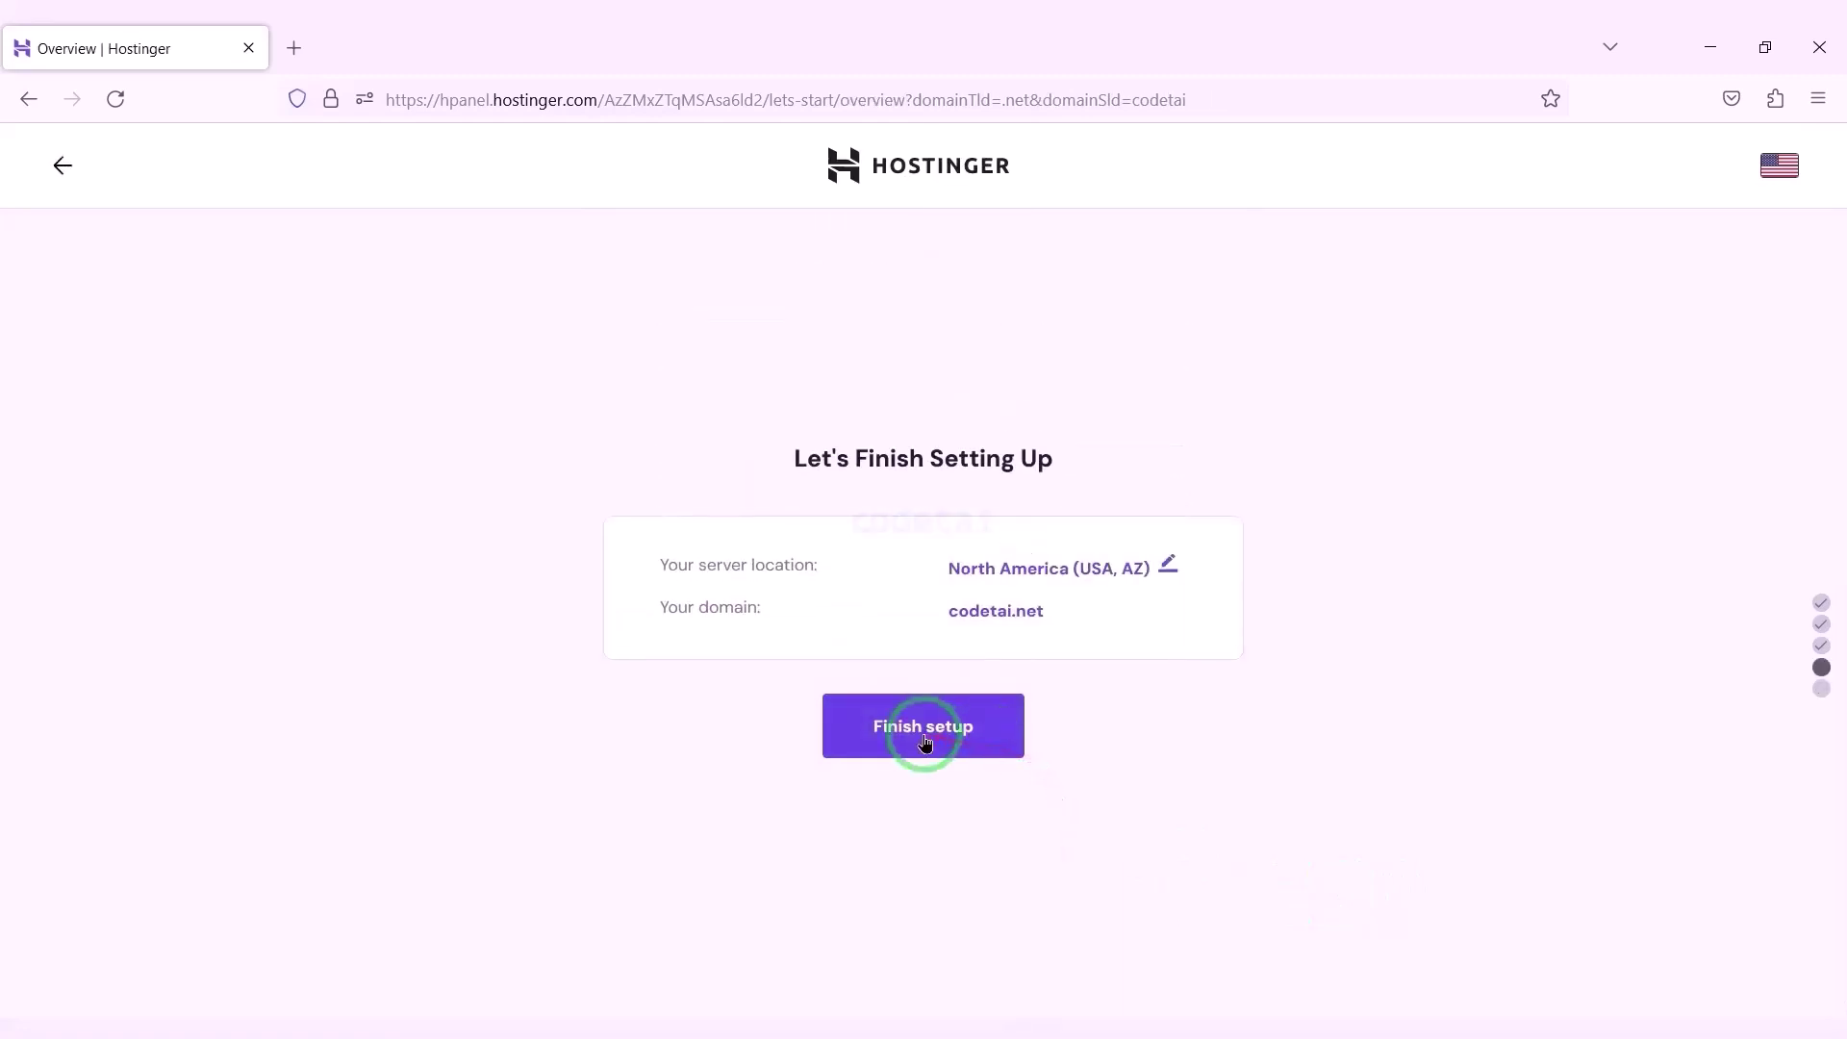
Finish setup, choose Manage Site and cancel the 2FA prompt to reach the codetai.net dashboard
{"action": "left_click", "coordinate": [924, 739]}
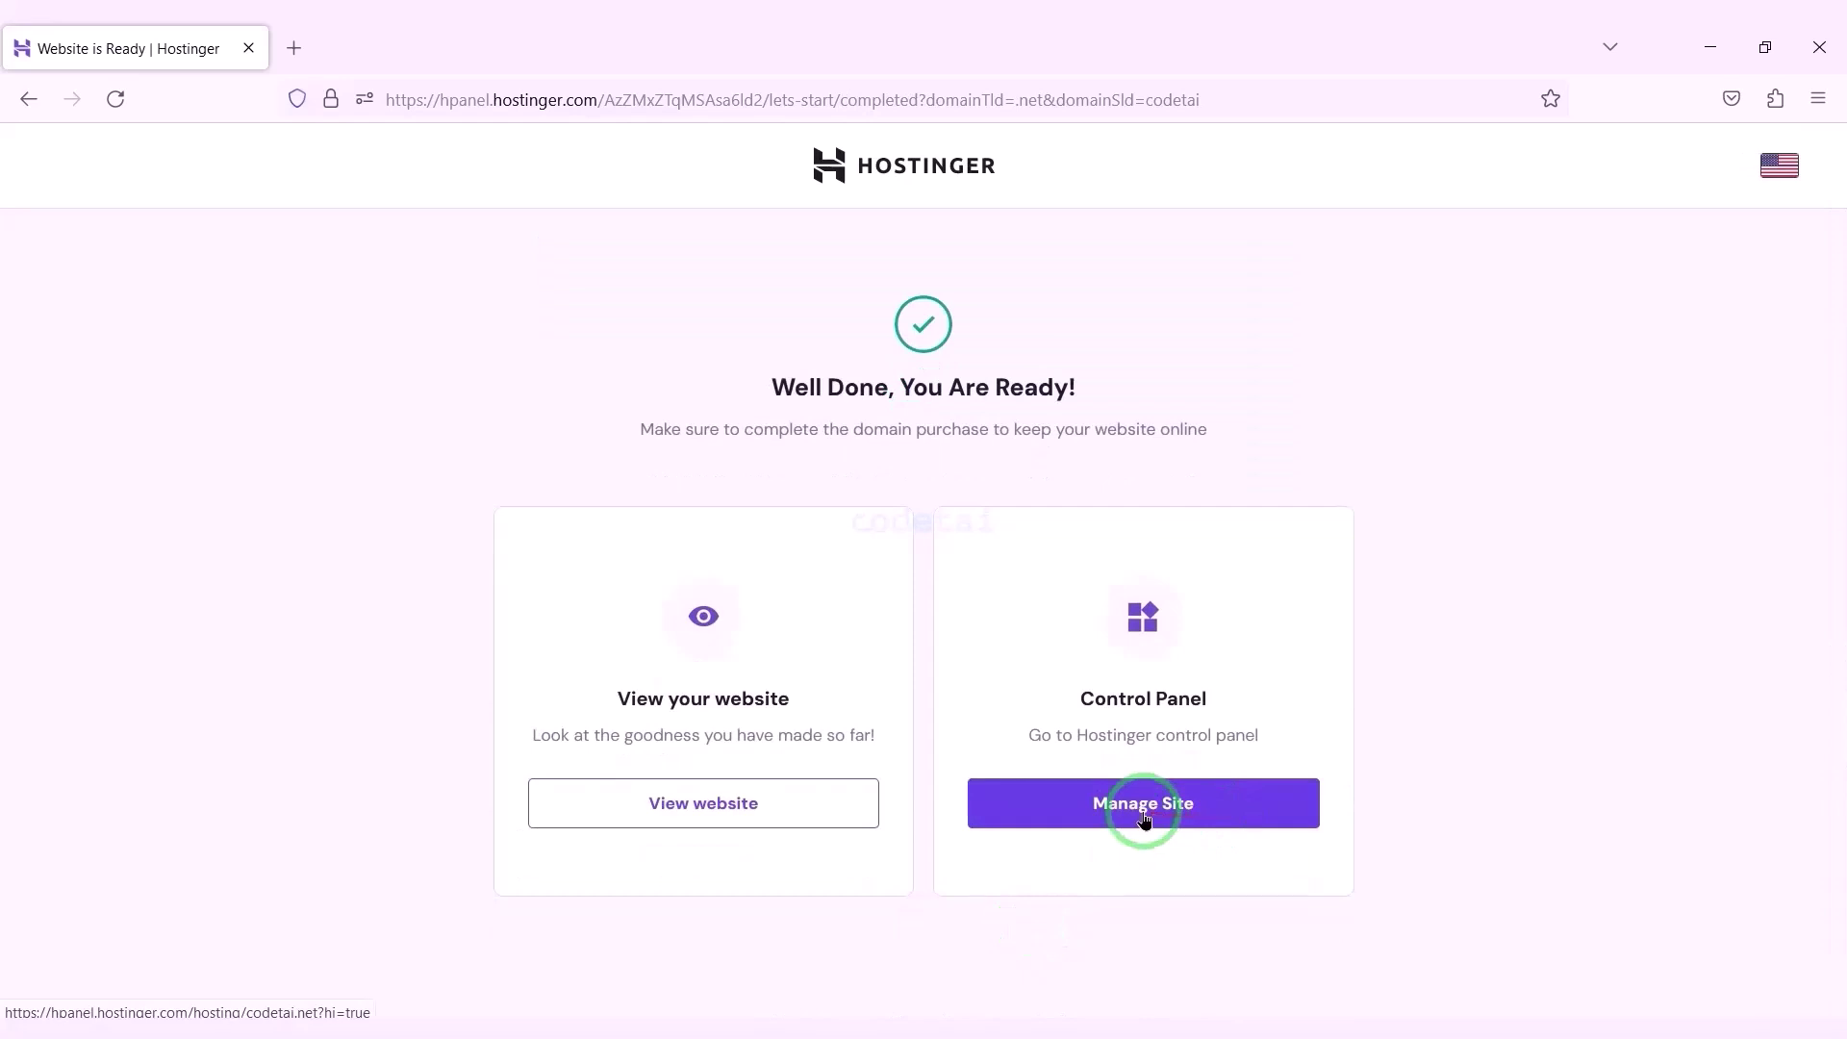
{"action": "left_click", "coordinate": [1143, 817]}
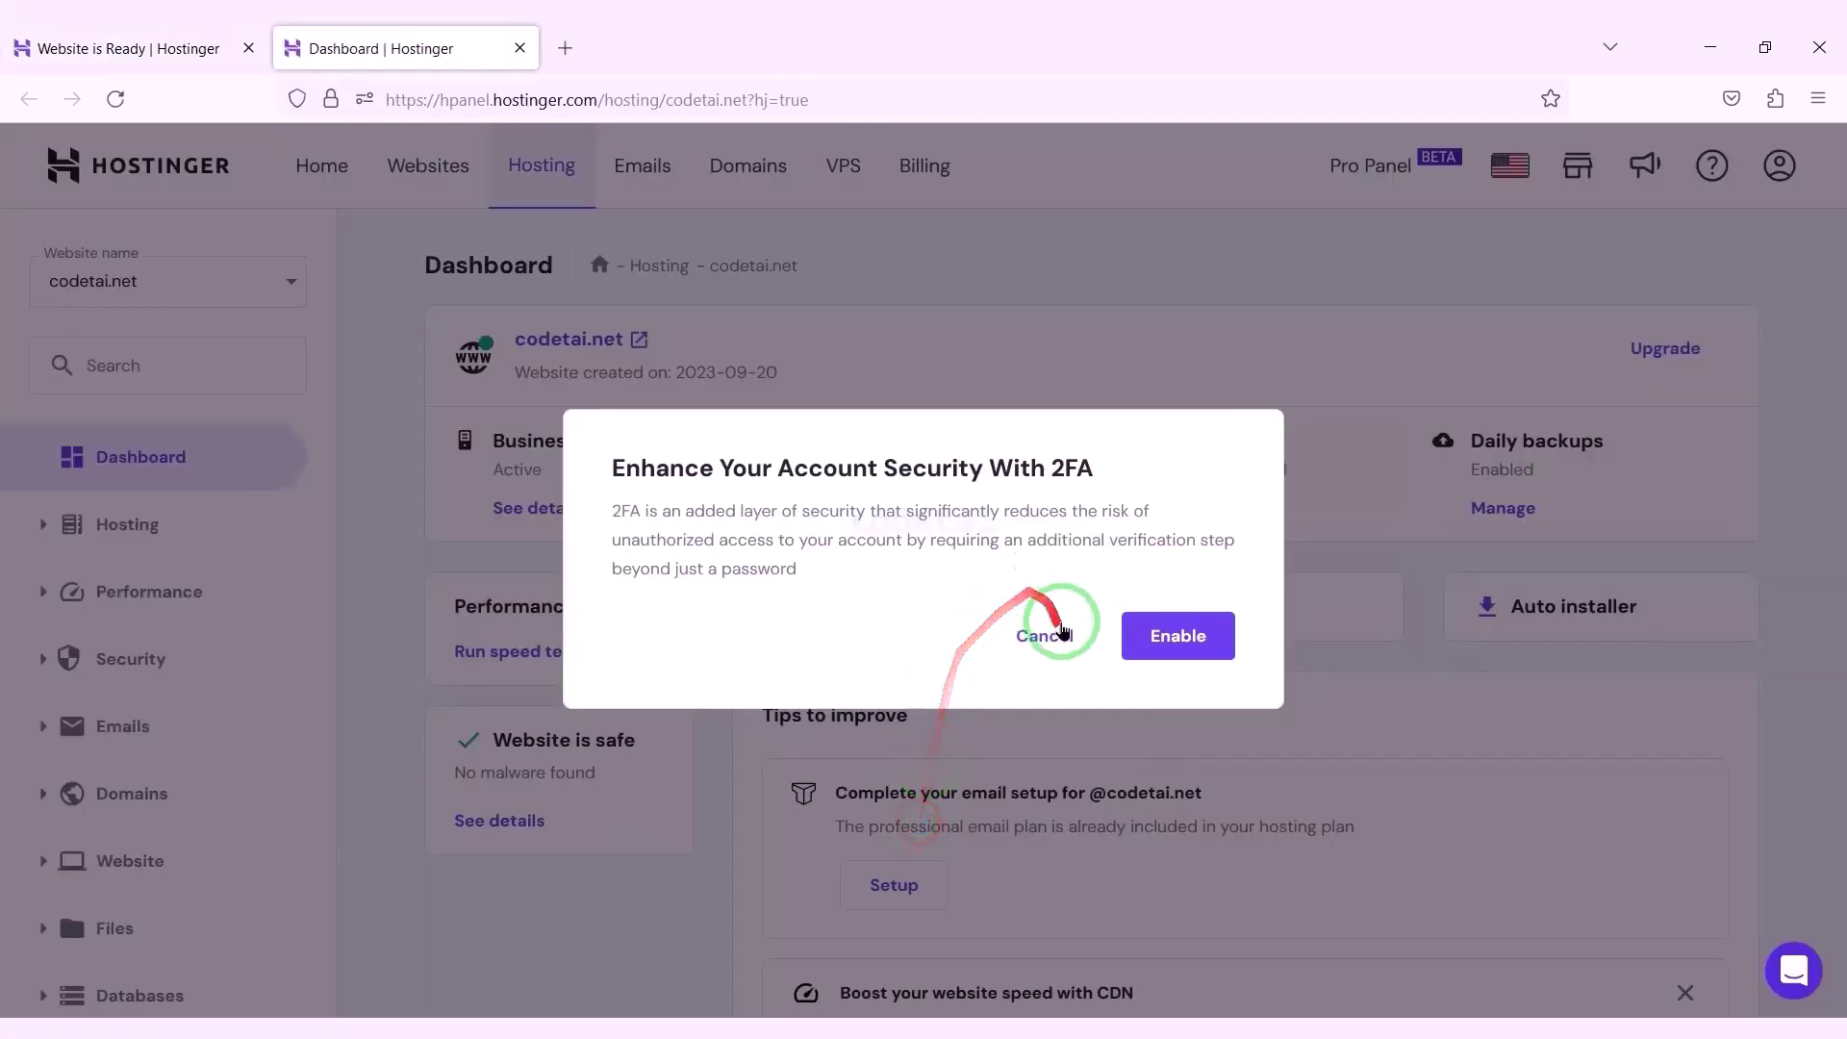
{"action": "left_click", "coordinate": [1049, 633]}
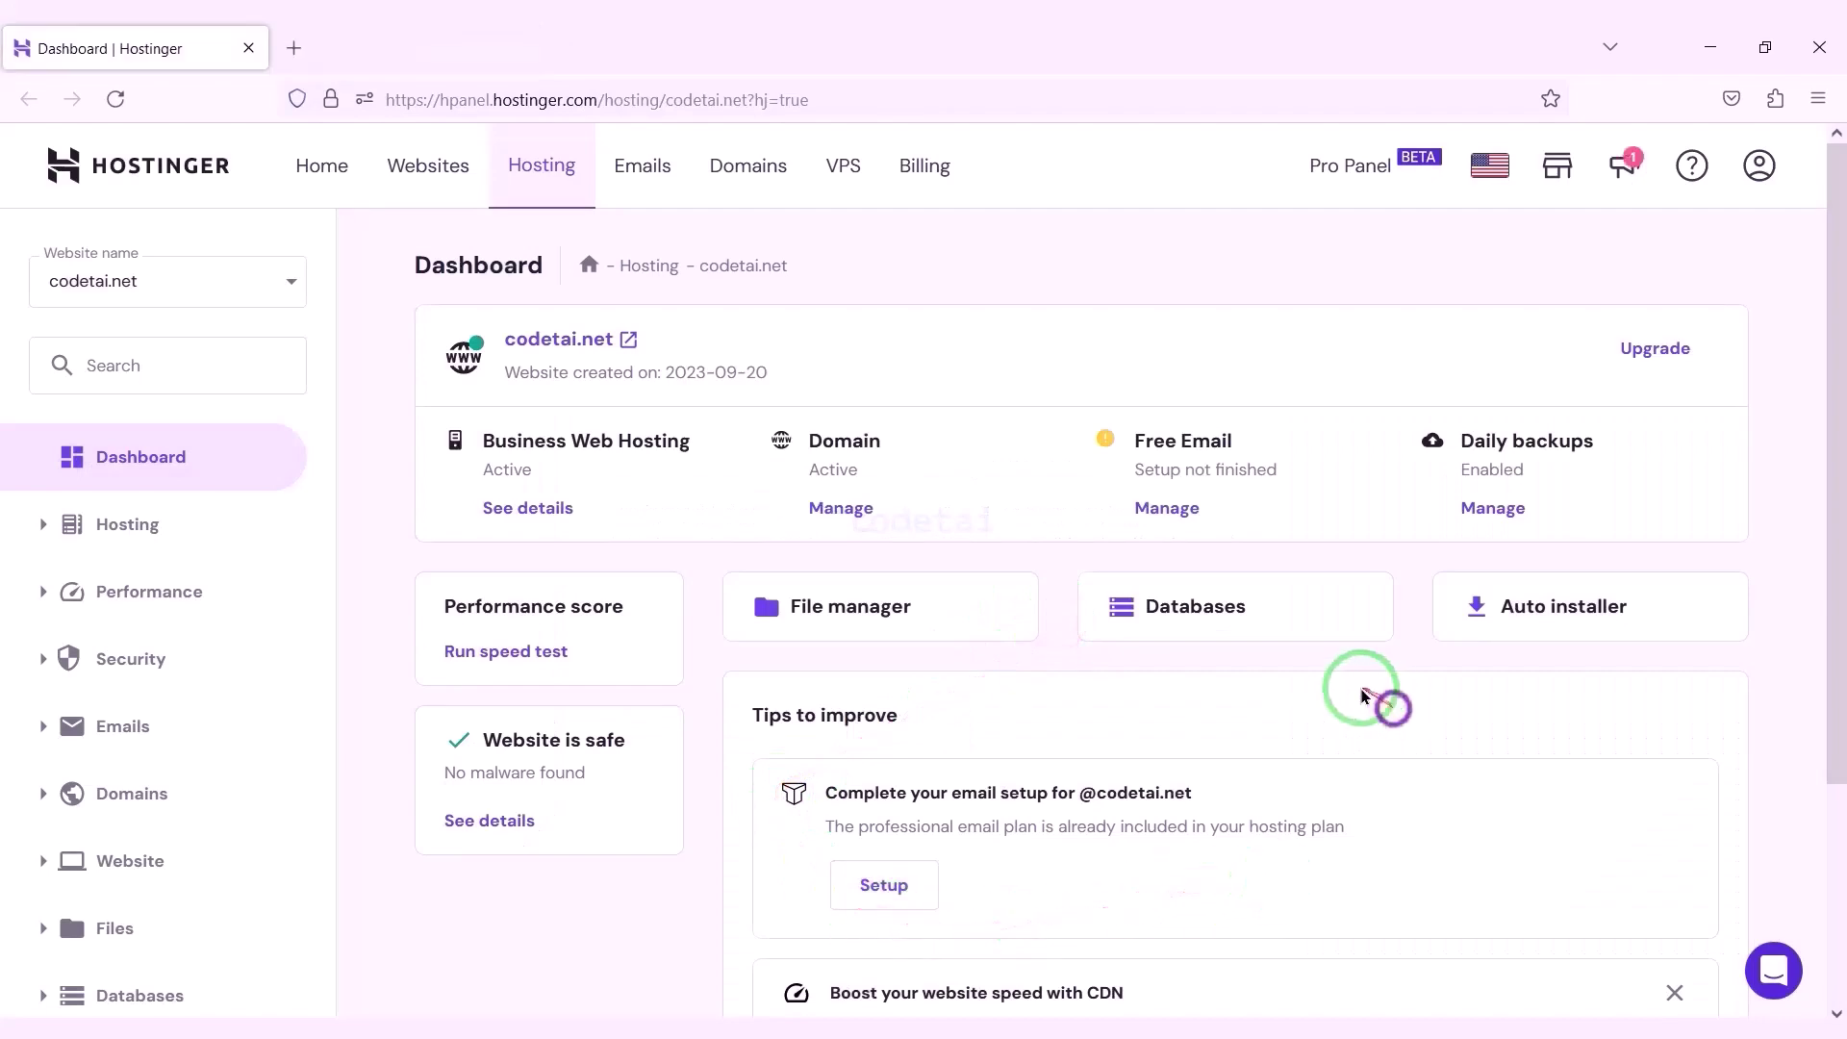
{"action": "scroll", "coordinate": [1261, 707], "scroll_direction": "down", "scroll_amount": 1}
{"action": "scroll", "coordinate": [1261, 707], "scroll_direction": "down", "scroll_amount": 3}
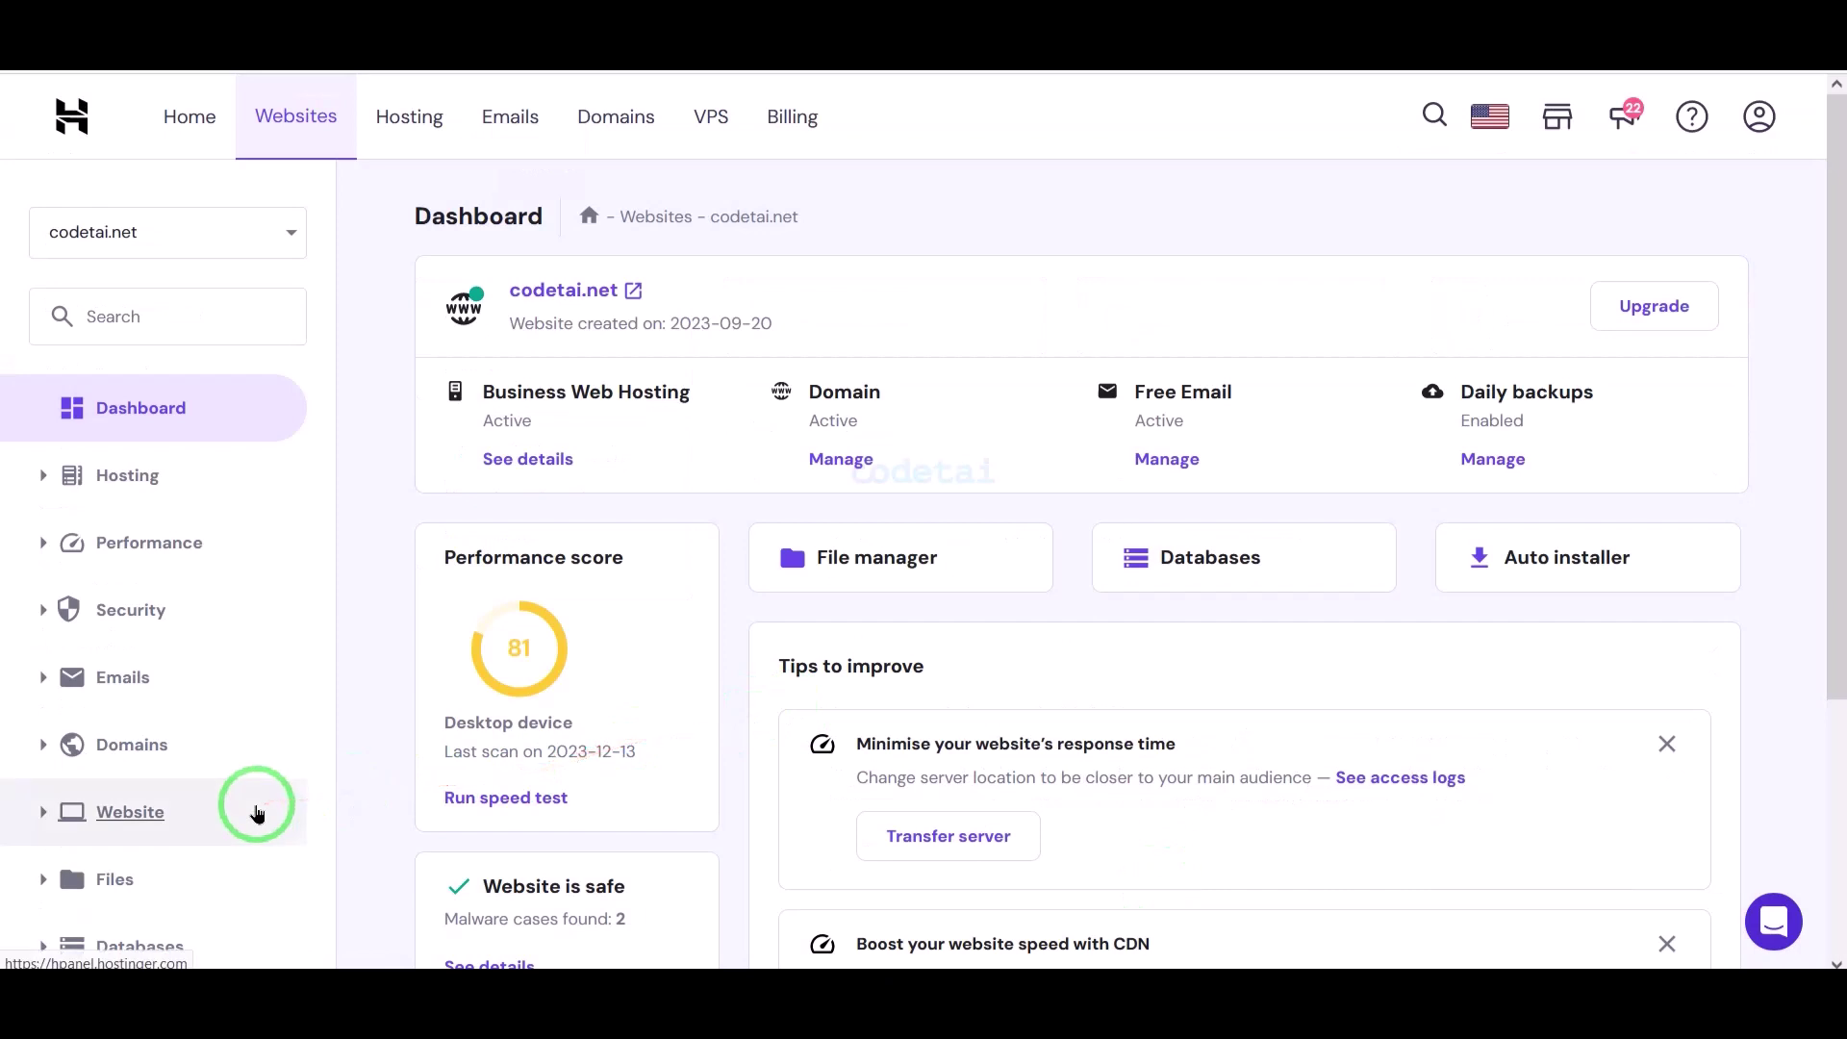
{"action": "scroll", "coordinate": [251, 813], "scroll_direction": "down", "scroll_amount": 3}
Select PHP 7.4 under Advanced > PHP Configuration, then update and confirm the change
{"action": "left_click", "coordinate": [217, 797]}
{"action": "scroll", "coordinate": [217, 792], "scroll_direction": "down", "scroll_amount": 2}
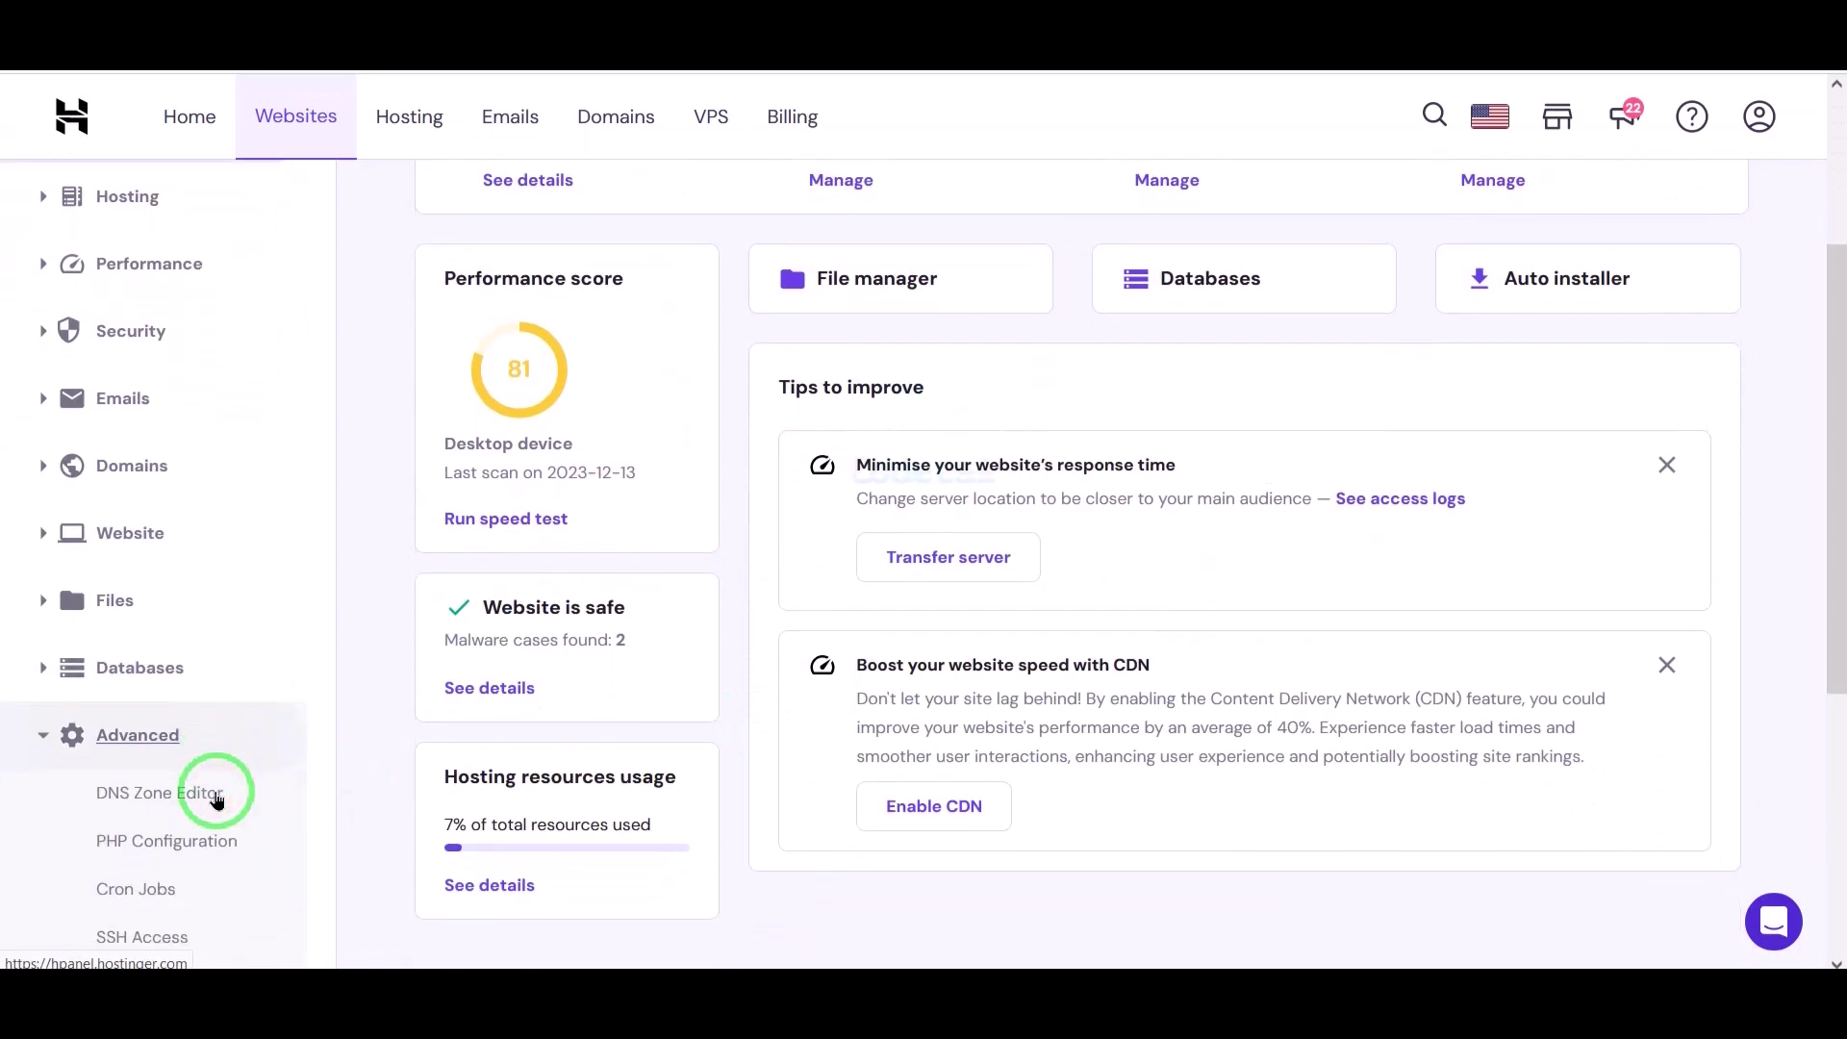
{"action": "left_click", "coordinate": [217, 760]}
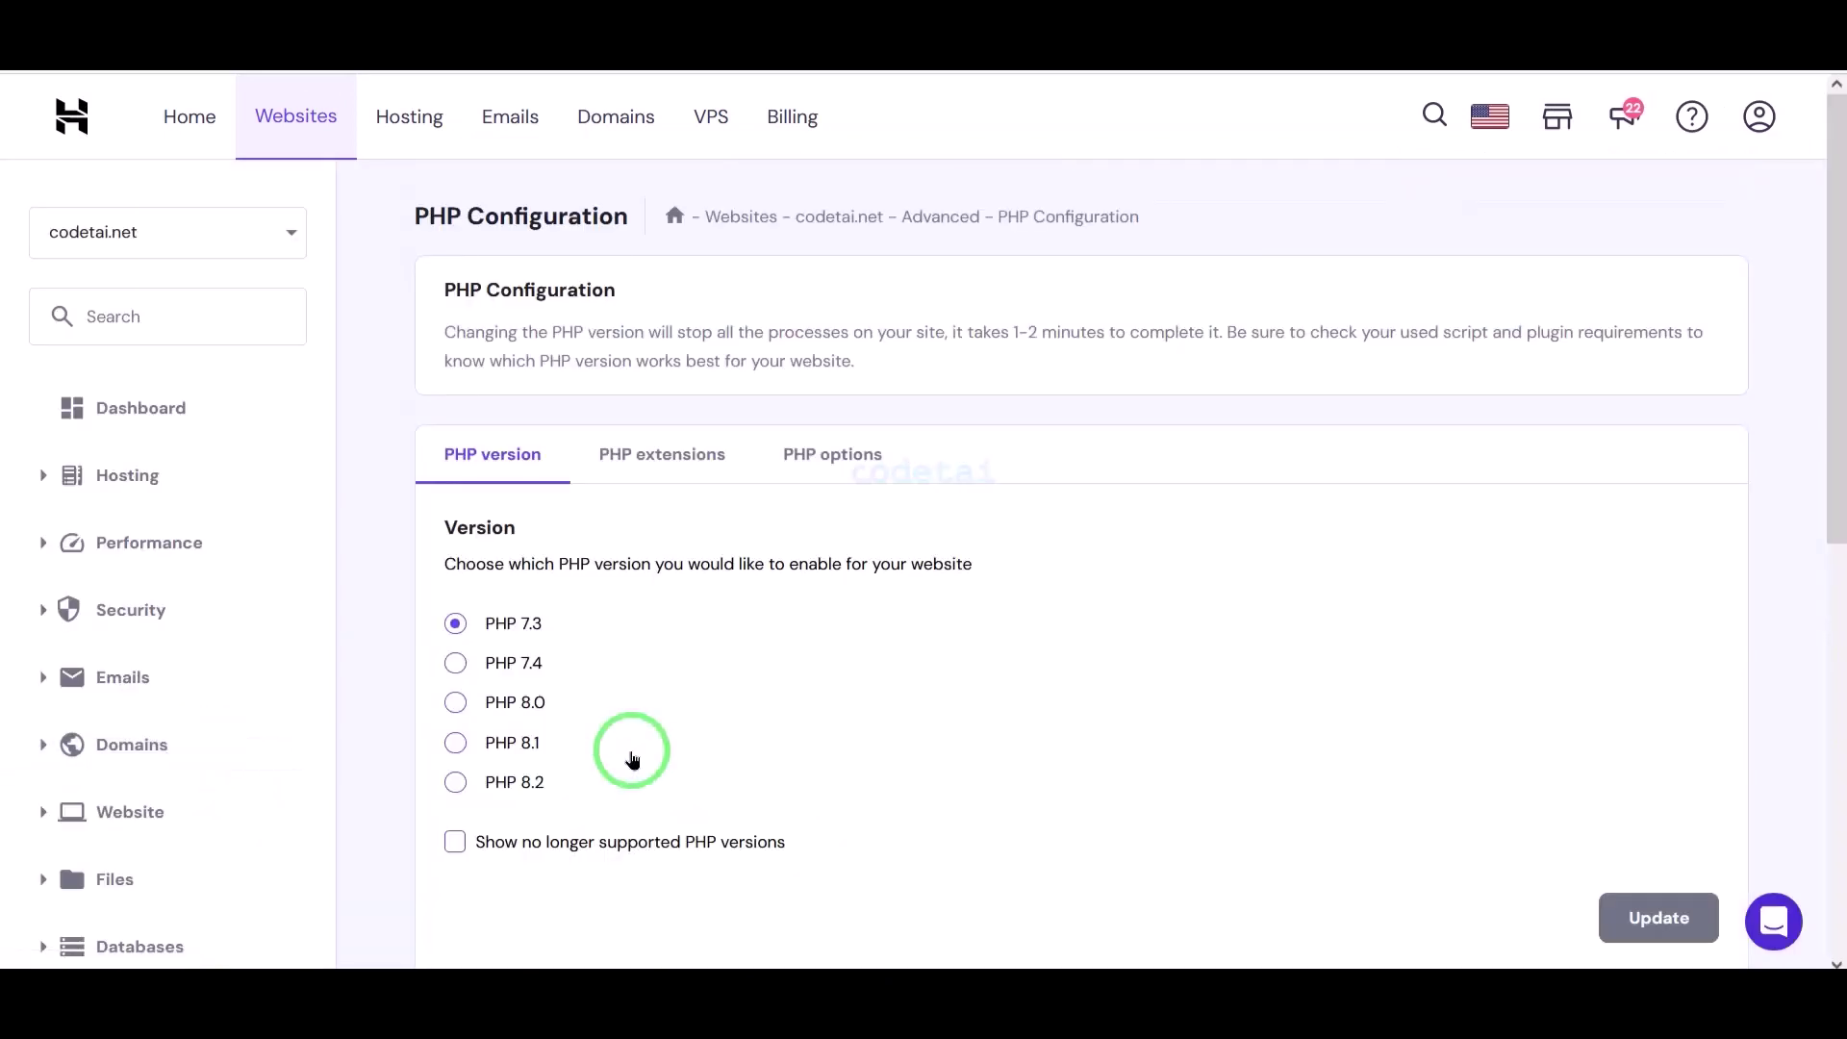
{"action": "scroll", "coordinate": [625, 745], "scroll_direction": "down", "scroll_amount": 2}
{"action": "left_click", "coordinate": [456, 531]}
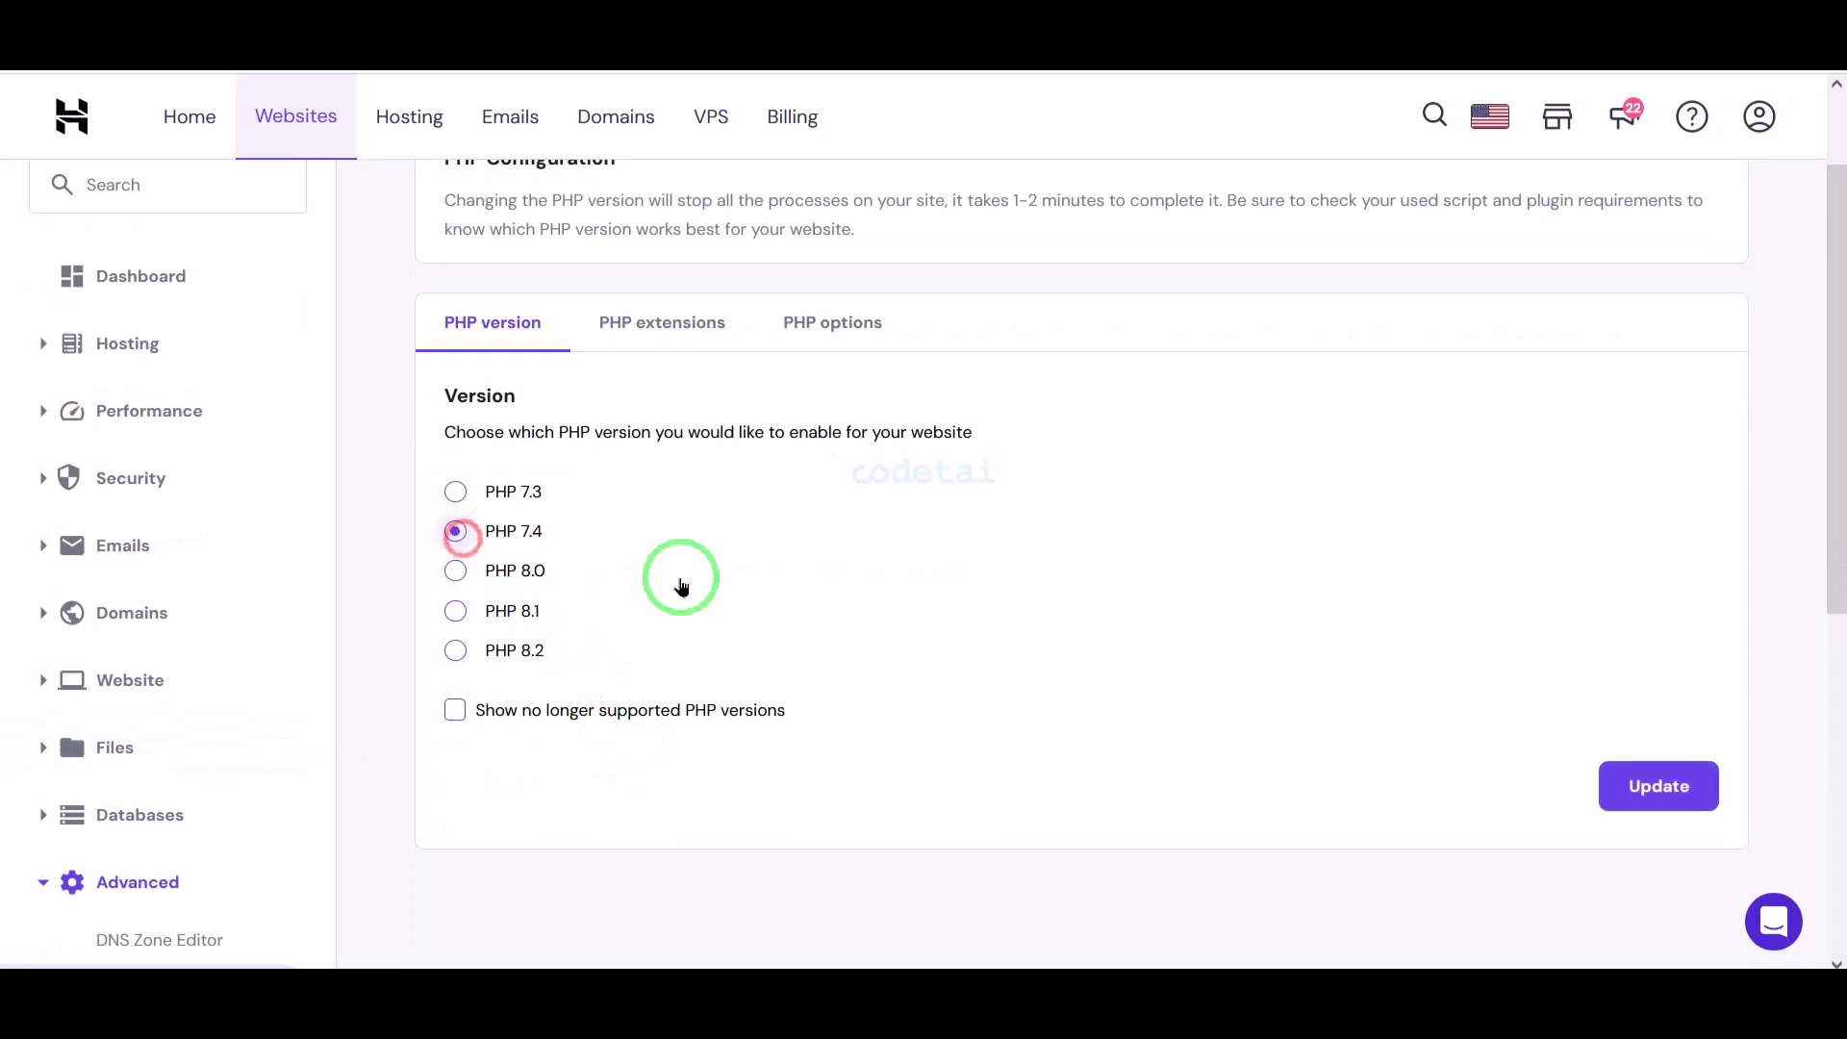
{"action": "left_click", "coordinate": [1632, 774]}
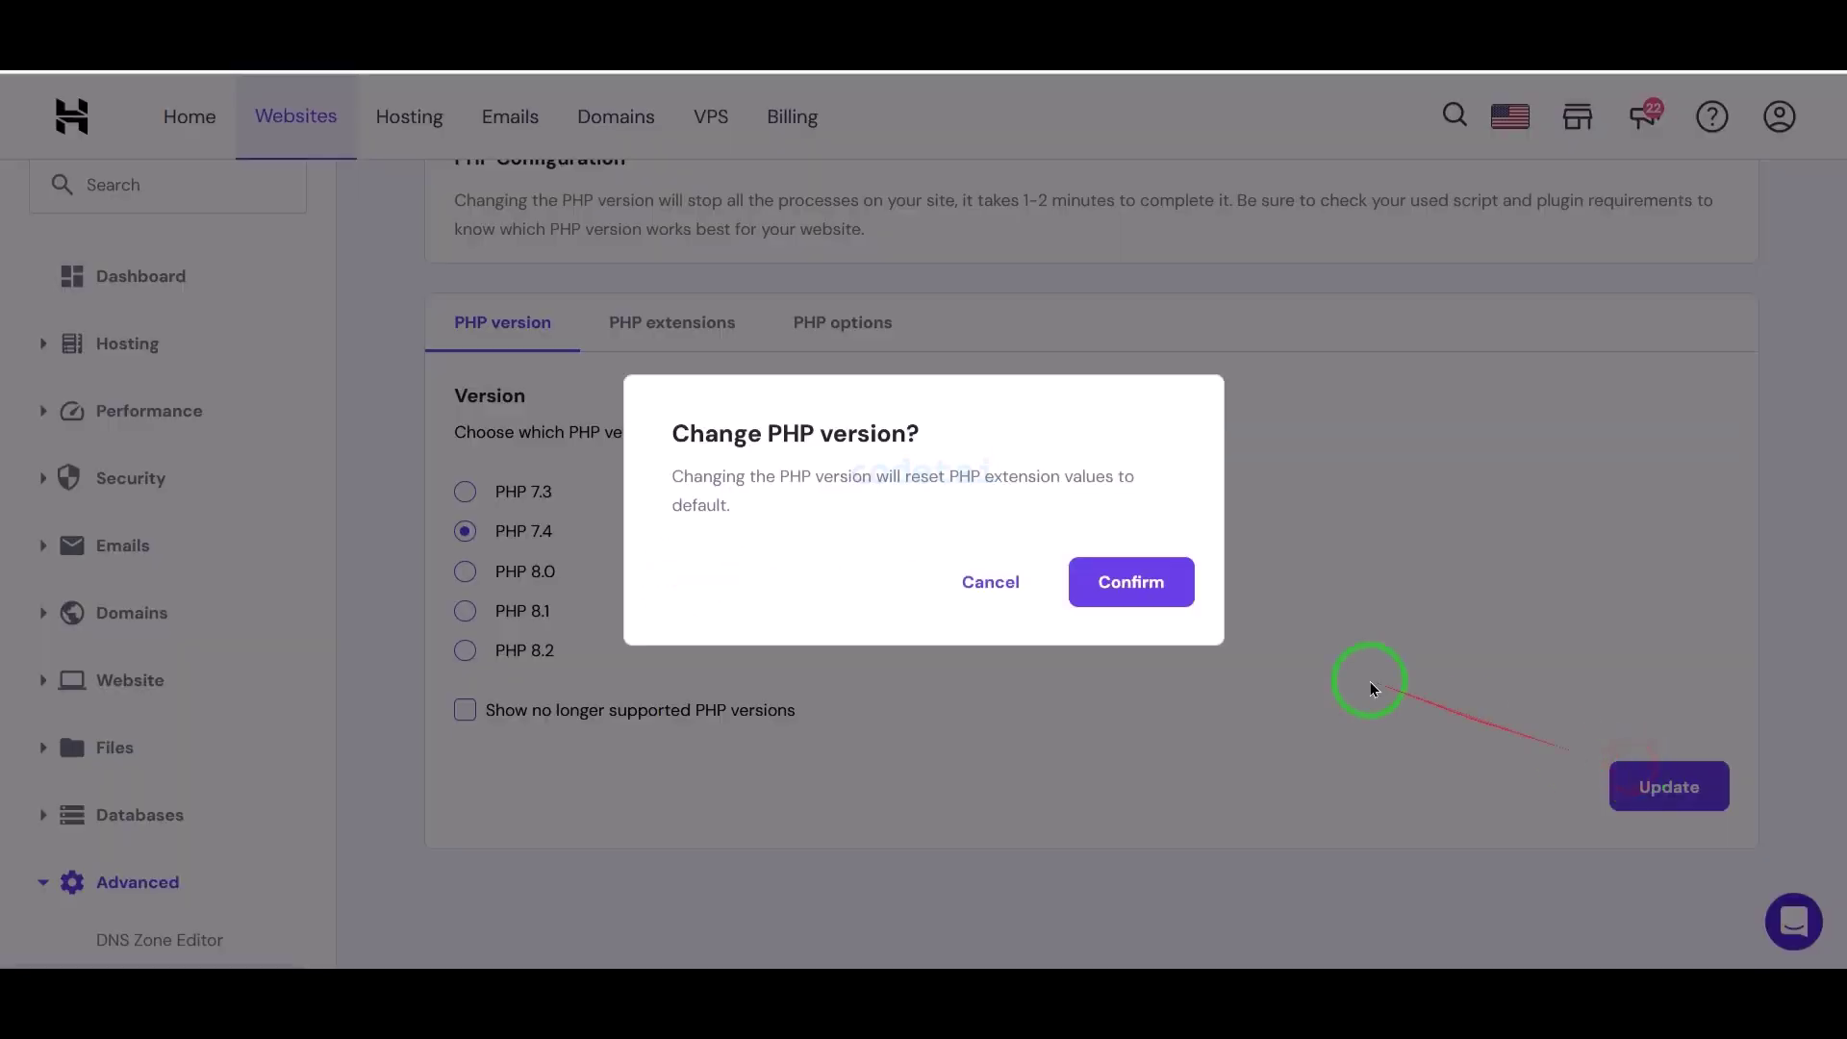
{"action": "left_click", "coordinate": [1154, 577]}
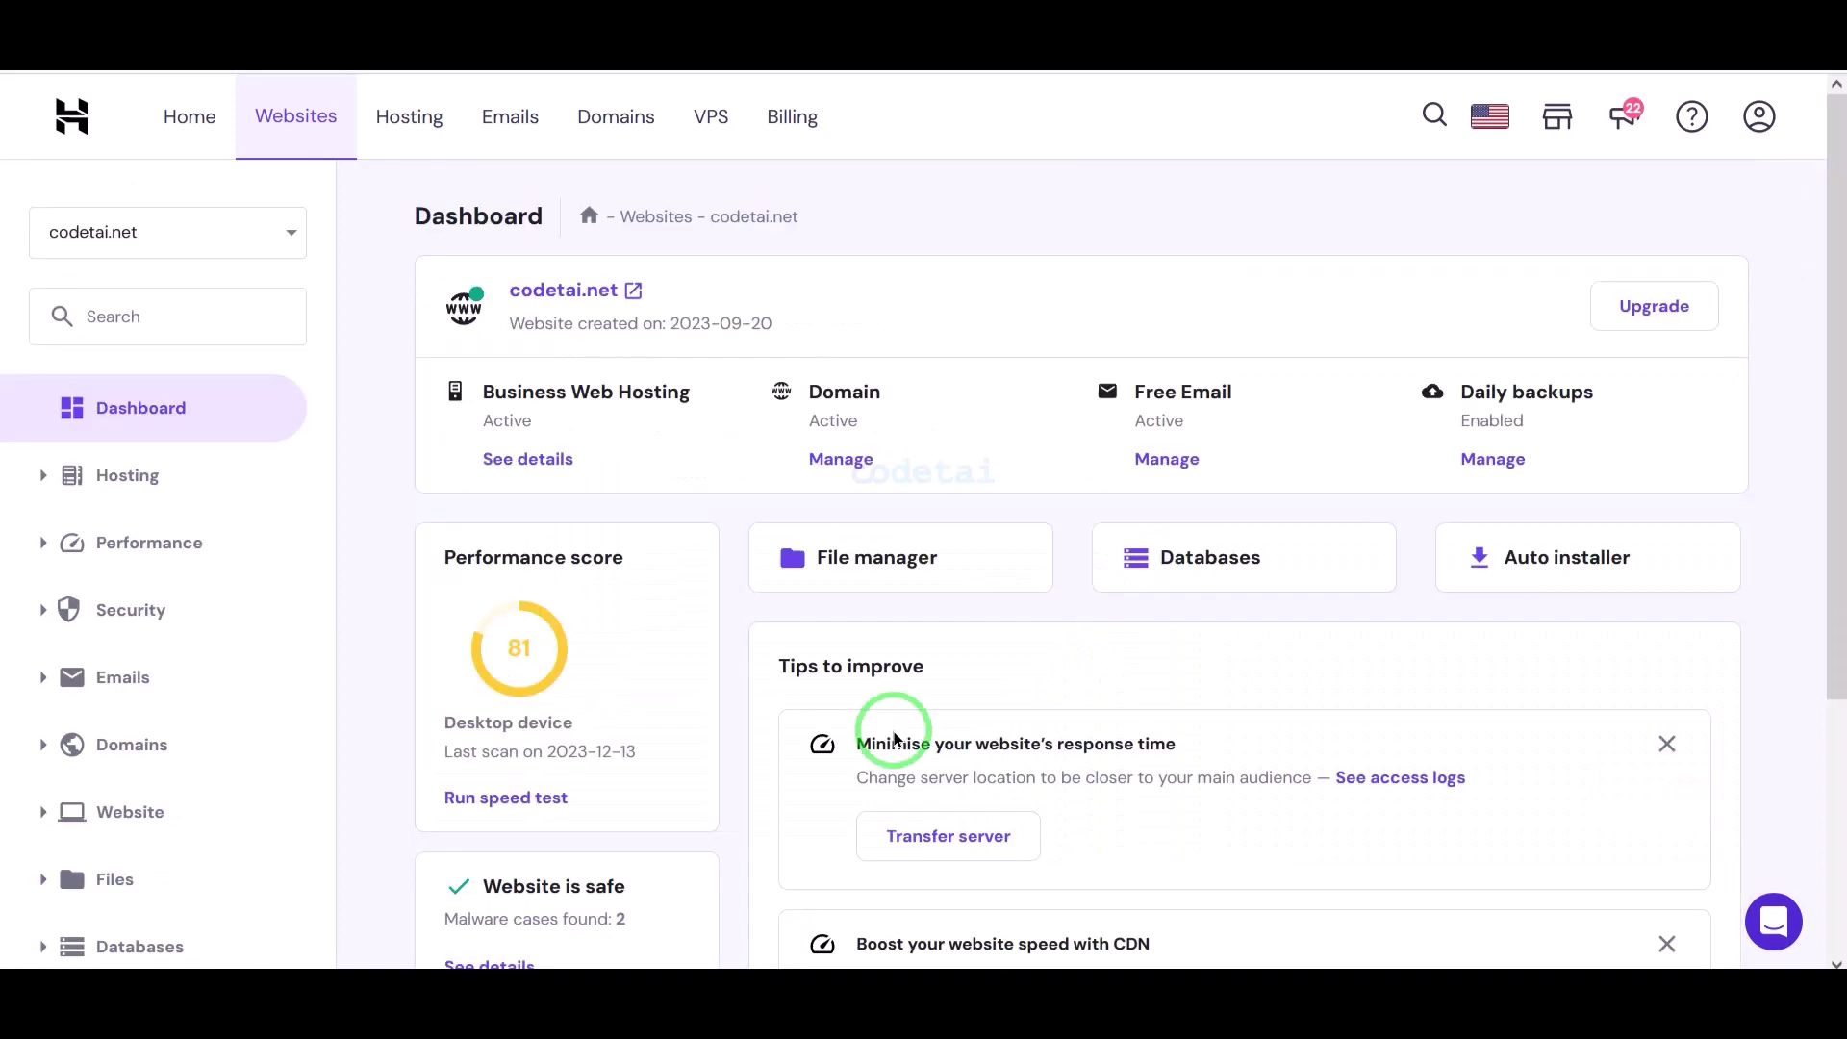
{"action": "scroll", "coordinate": [893, 737], "scroll_direction": "down", "scroll_amount": 1}
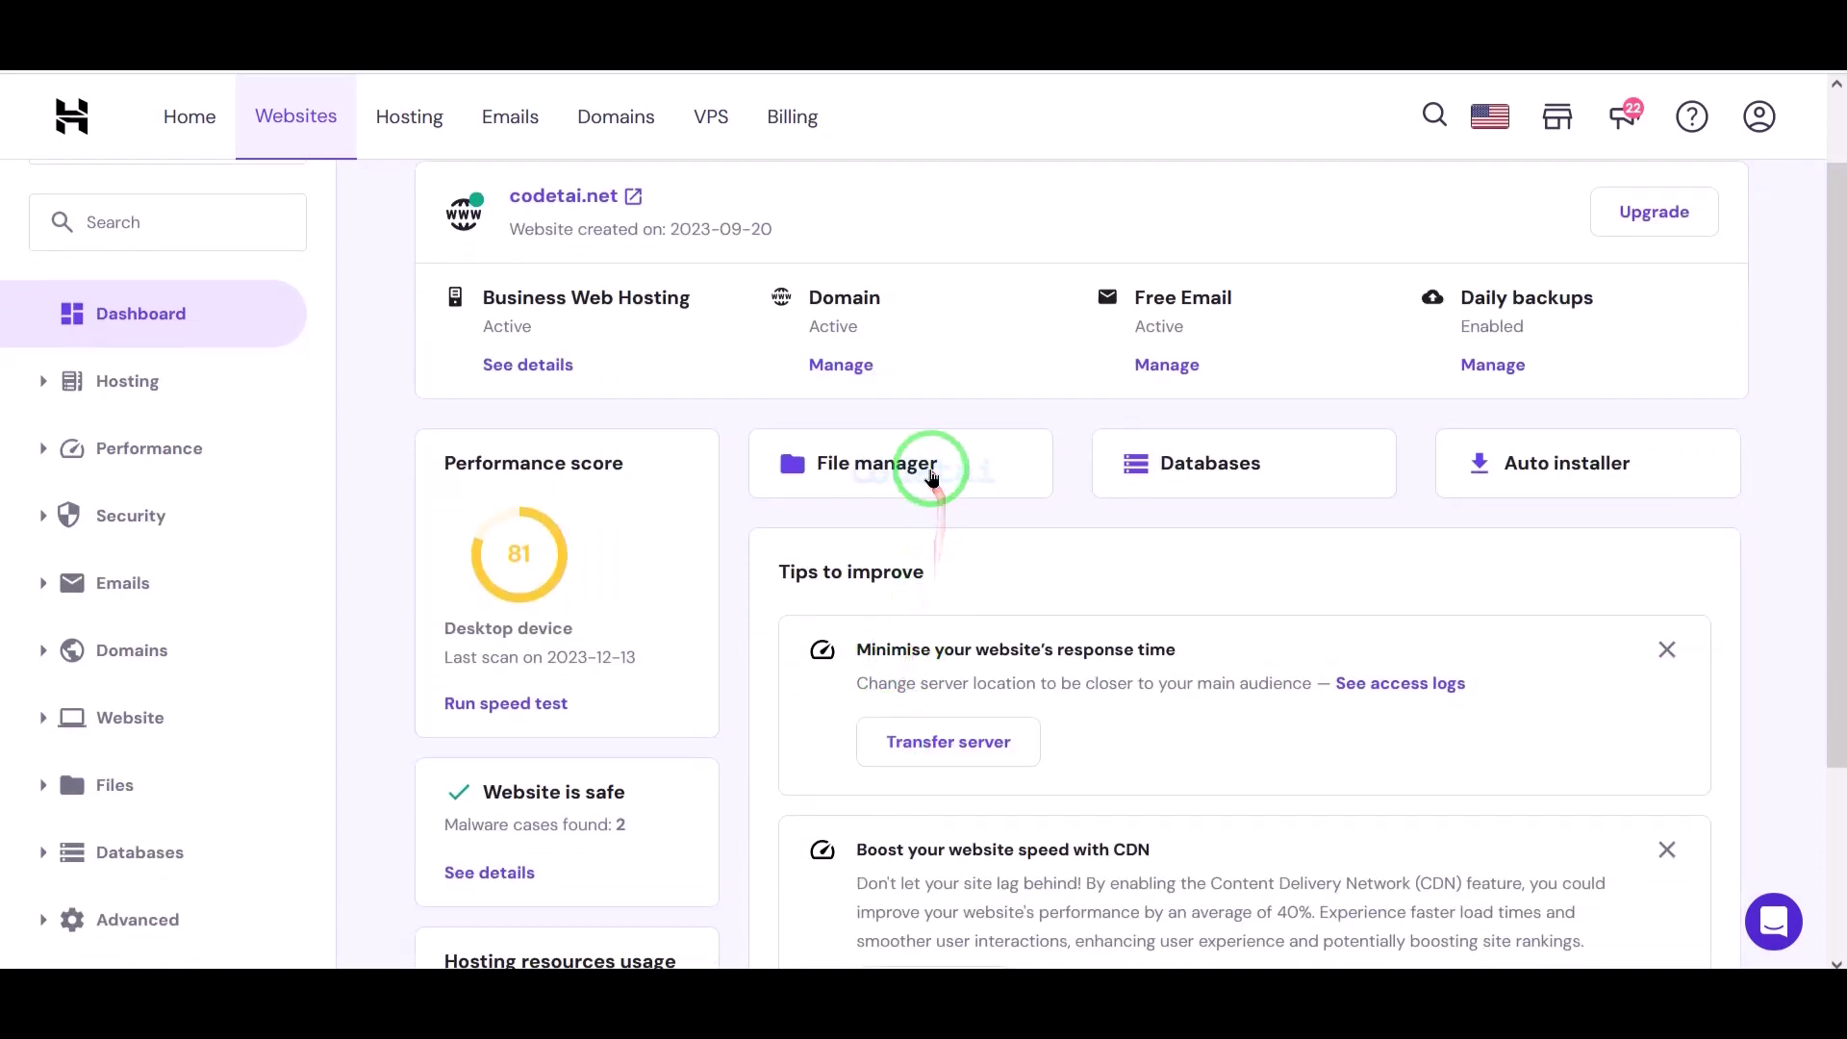
Open File Manager, enter public_html and delete default.php
{"action": "left_click", "coordinate": [931, 471]}
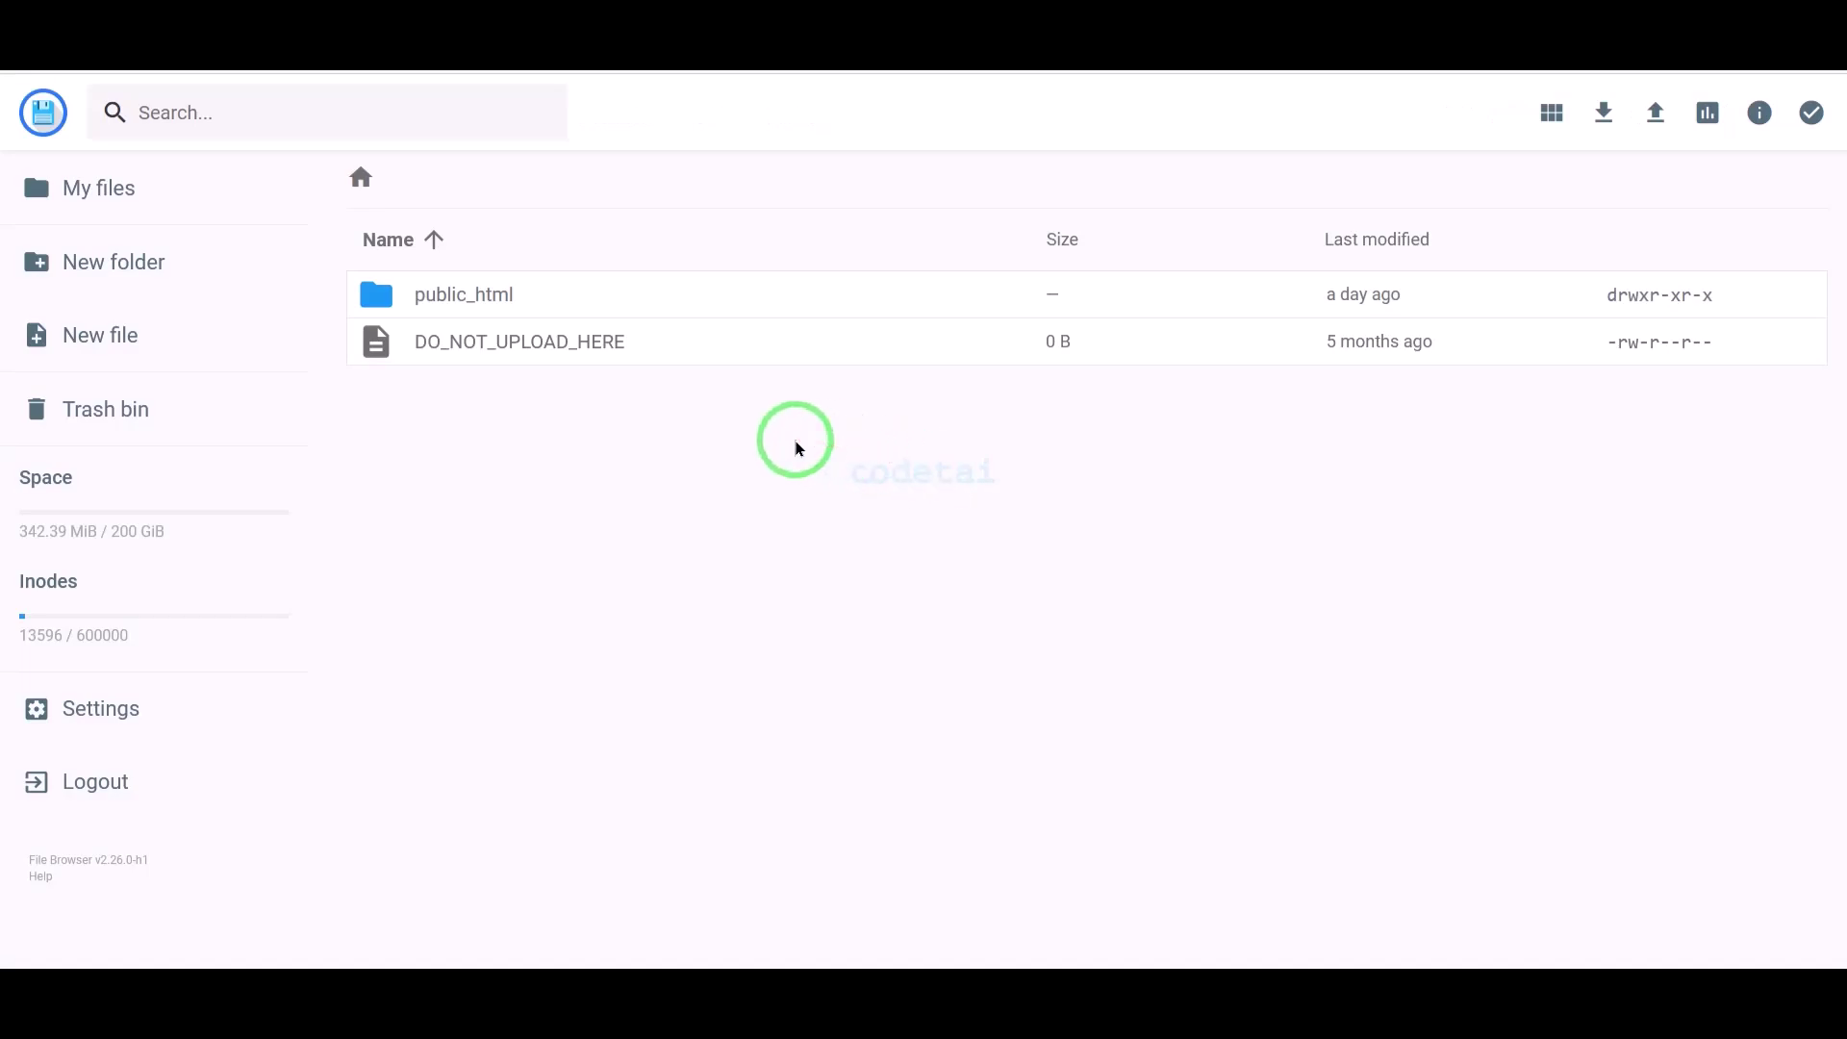
{"action": "double_click", "coordinate": [785, 294]}
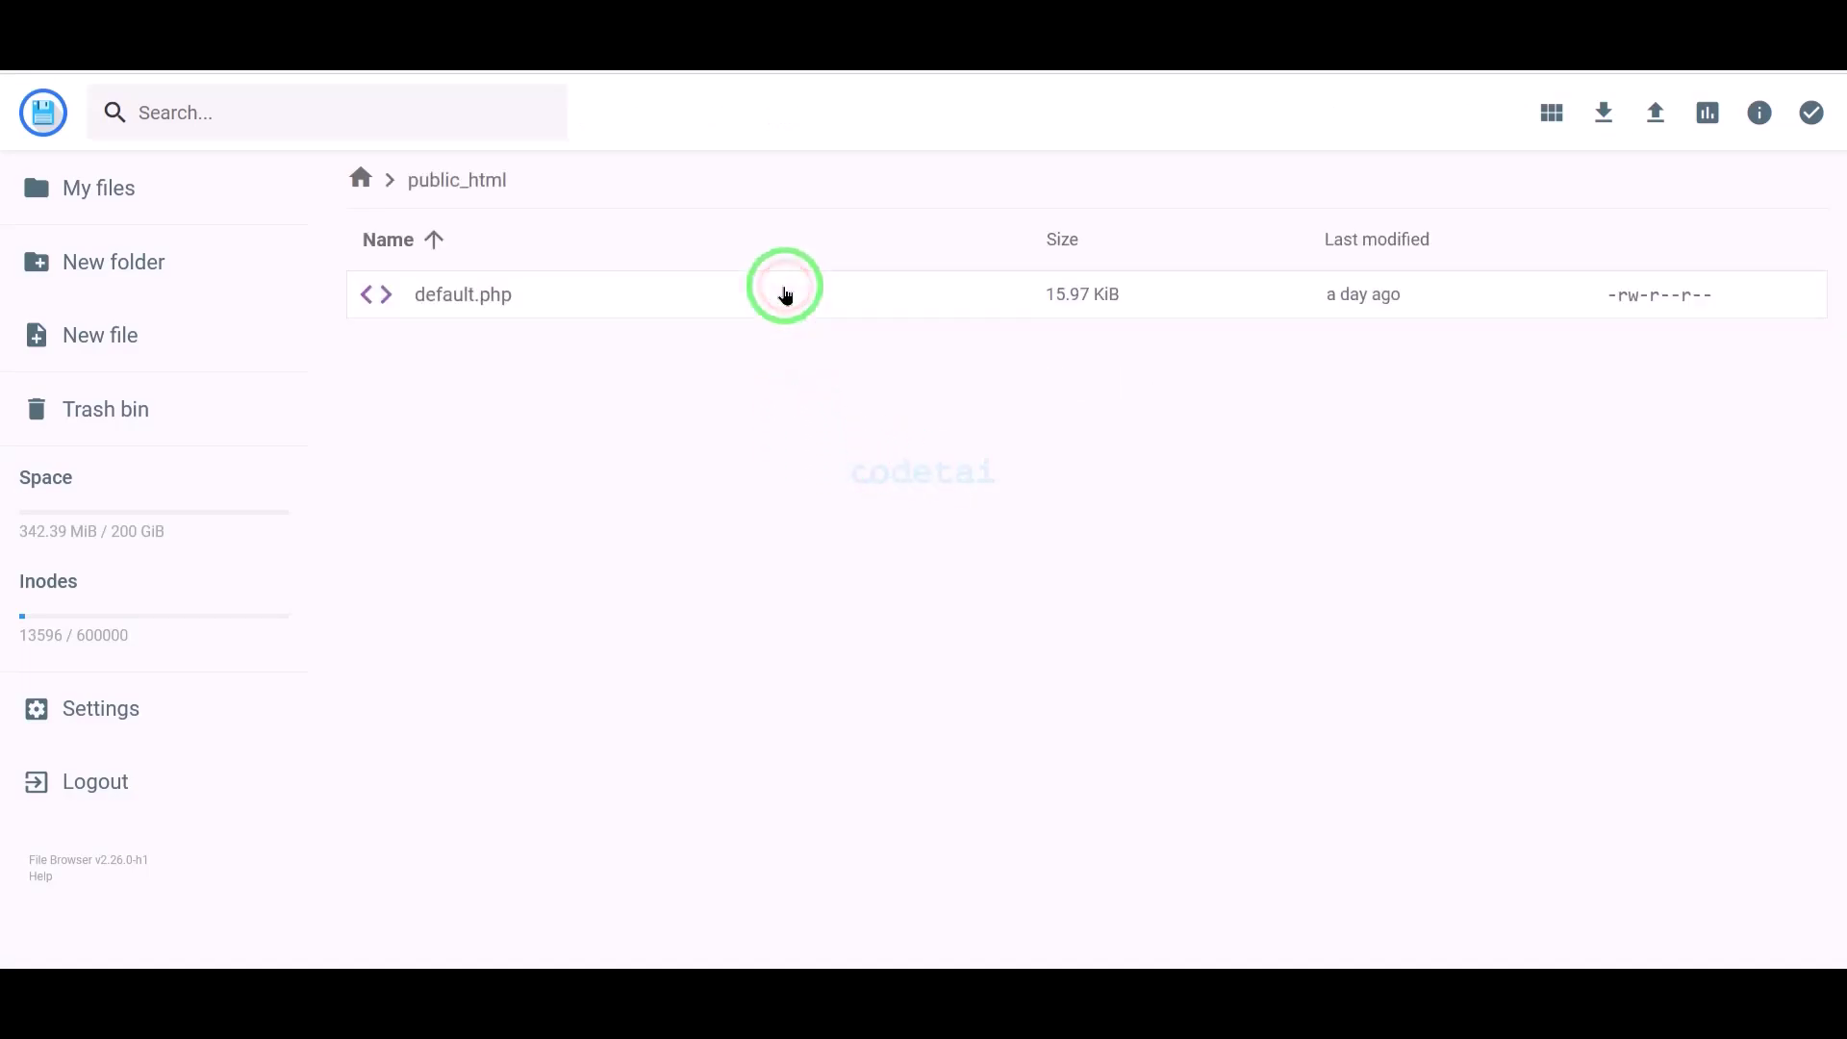
{"action": "left_click", "coordinate": [761, 296]}
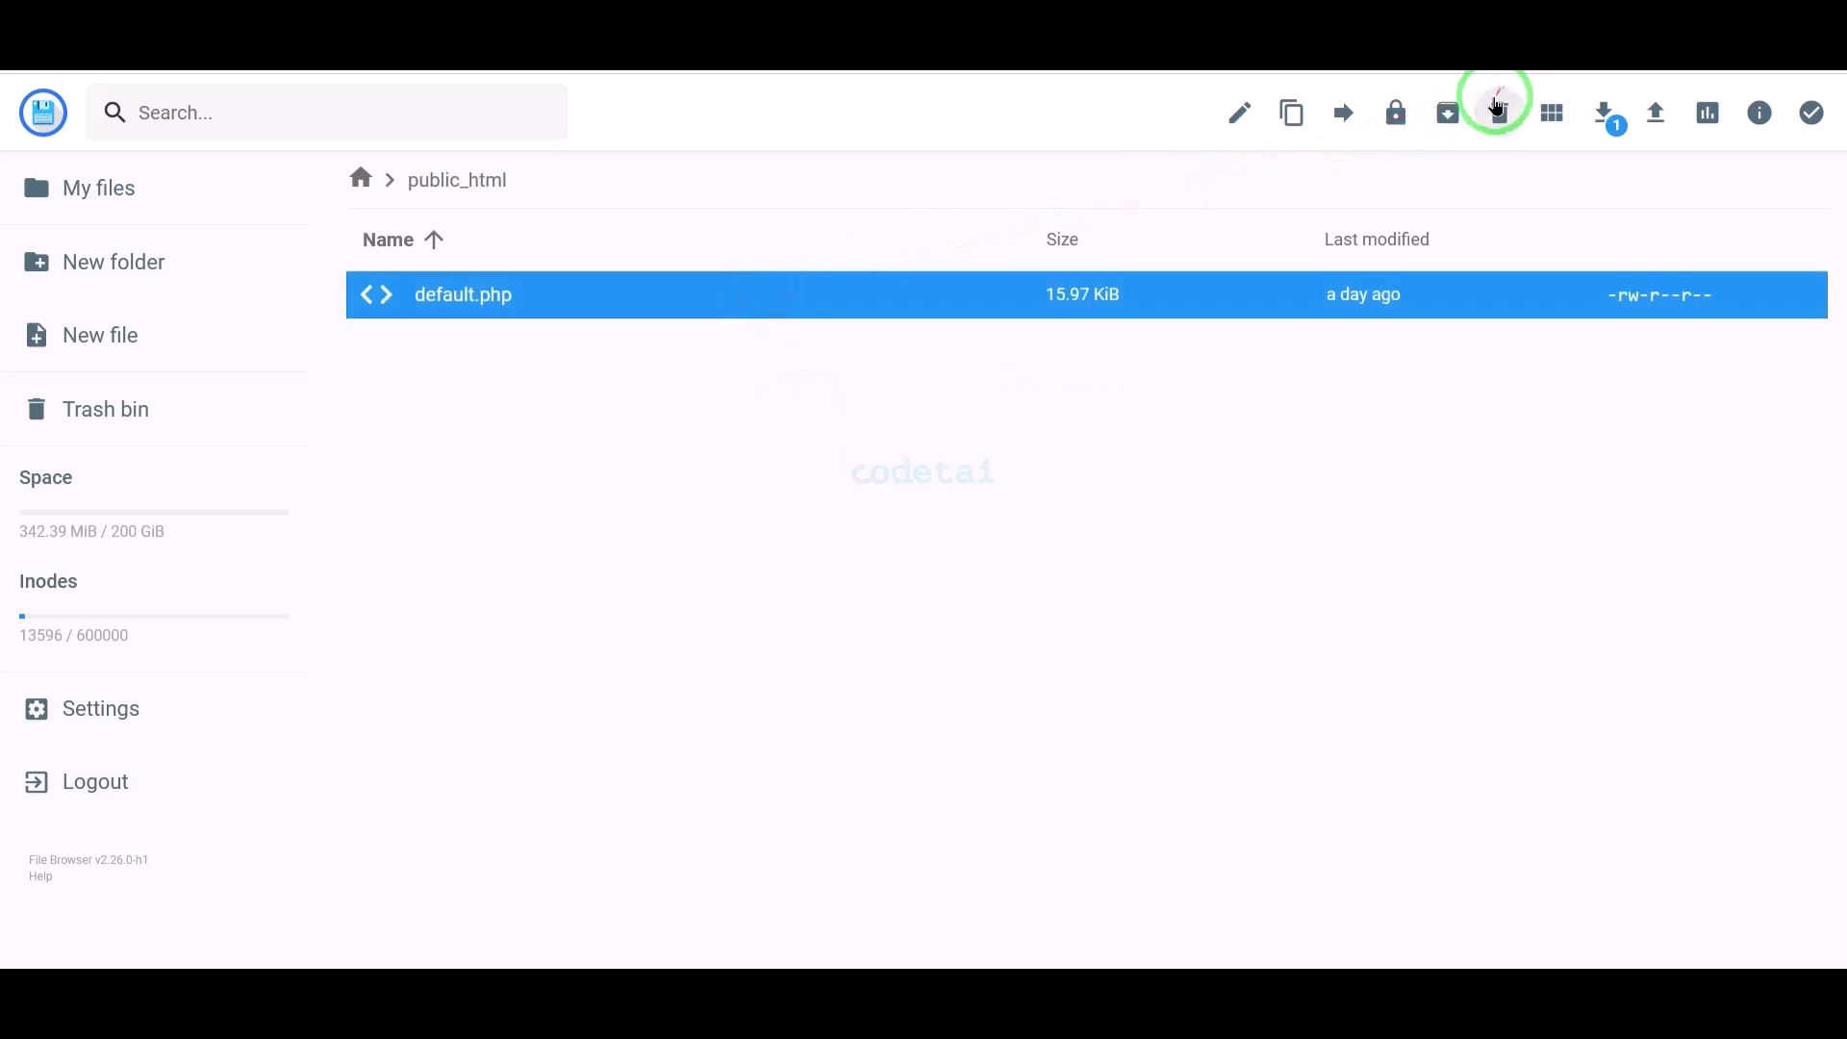
{"action": "left_click", "coordinate": [1498, 111]}
{"action": "left_click", "coordinate": [1090, 575]}
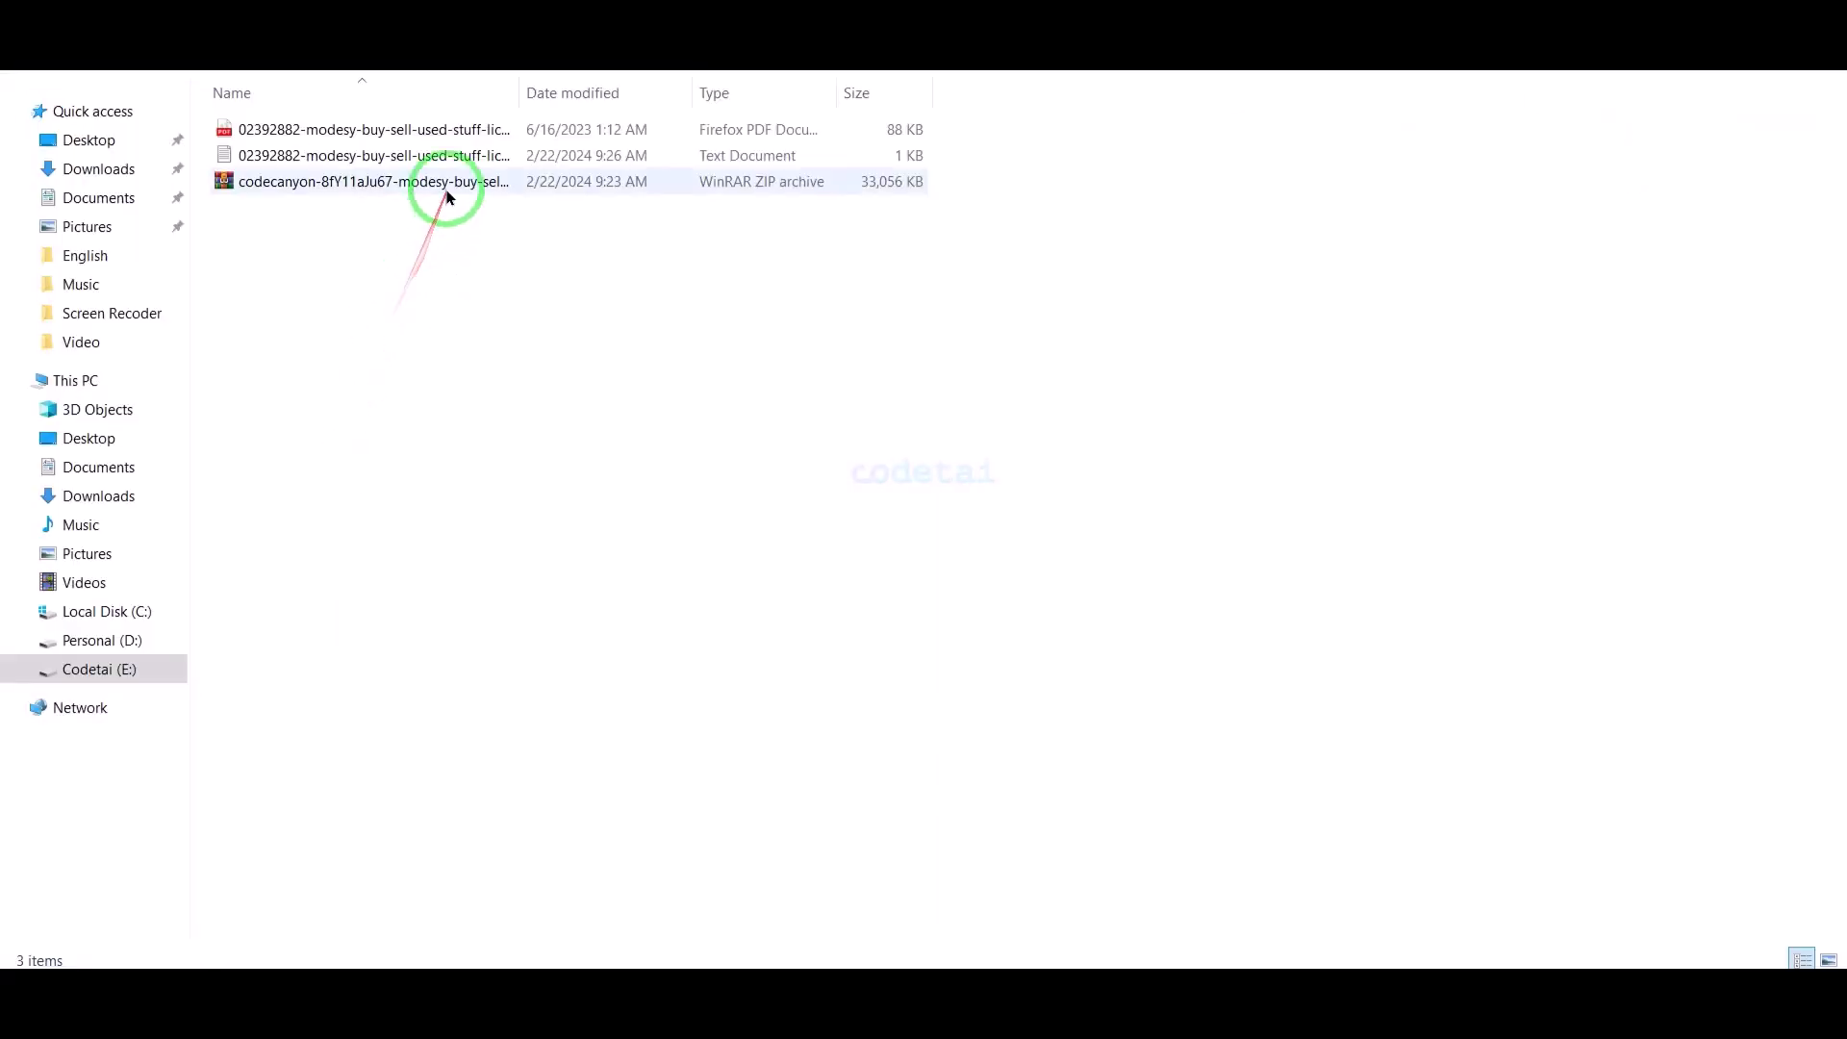
Extract the downloaded CodeCanyon archive into its own folder
{"action": "left_click", "coordinate": [442, 192]}
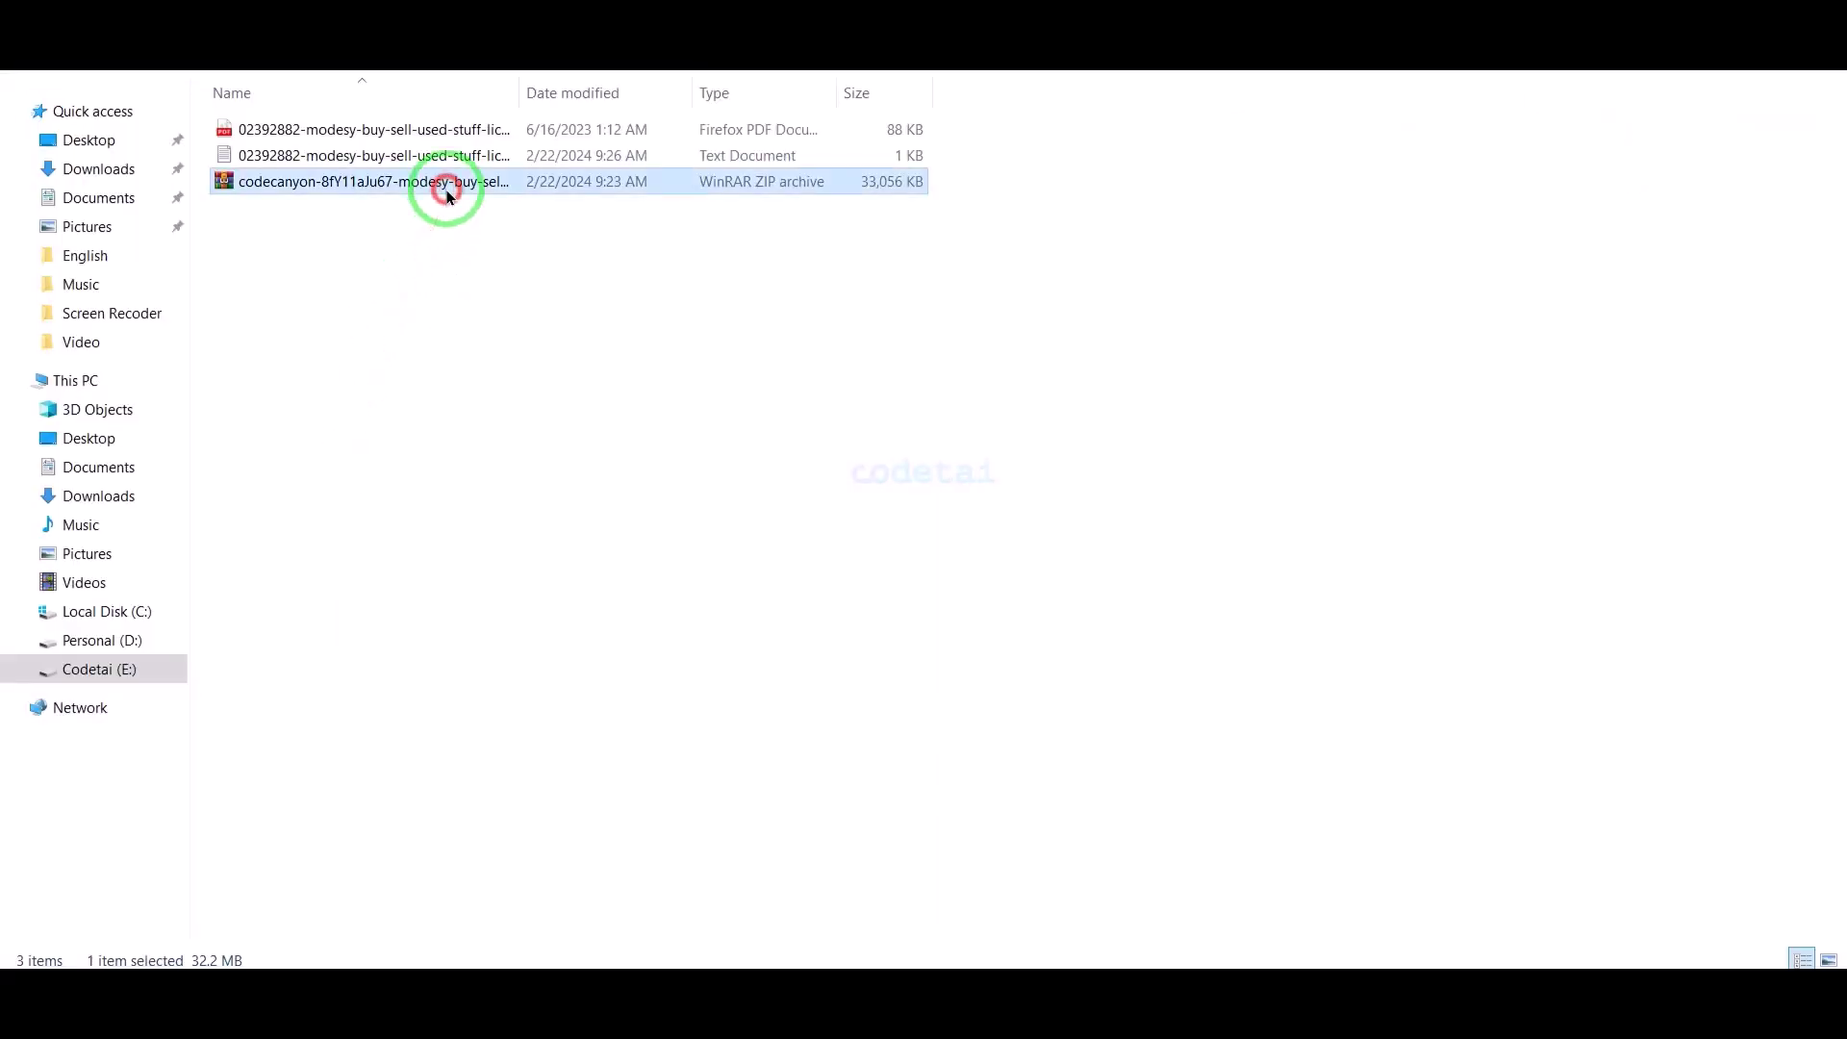
{"action": "right_click", "coordinate": [445, 196]}
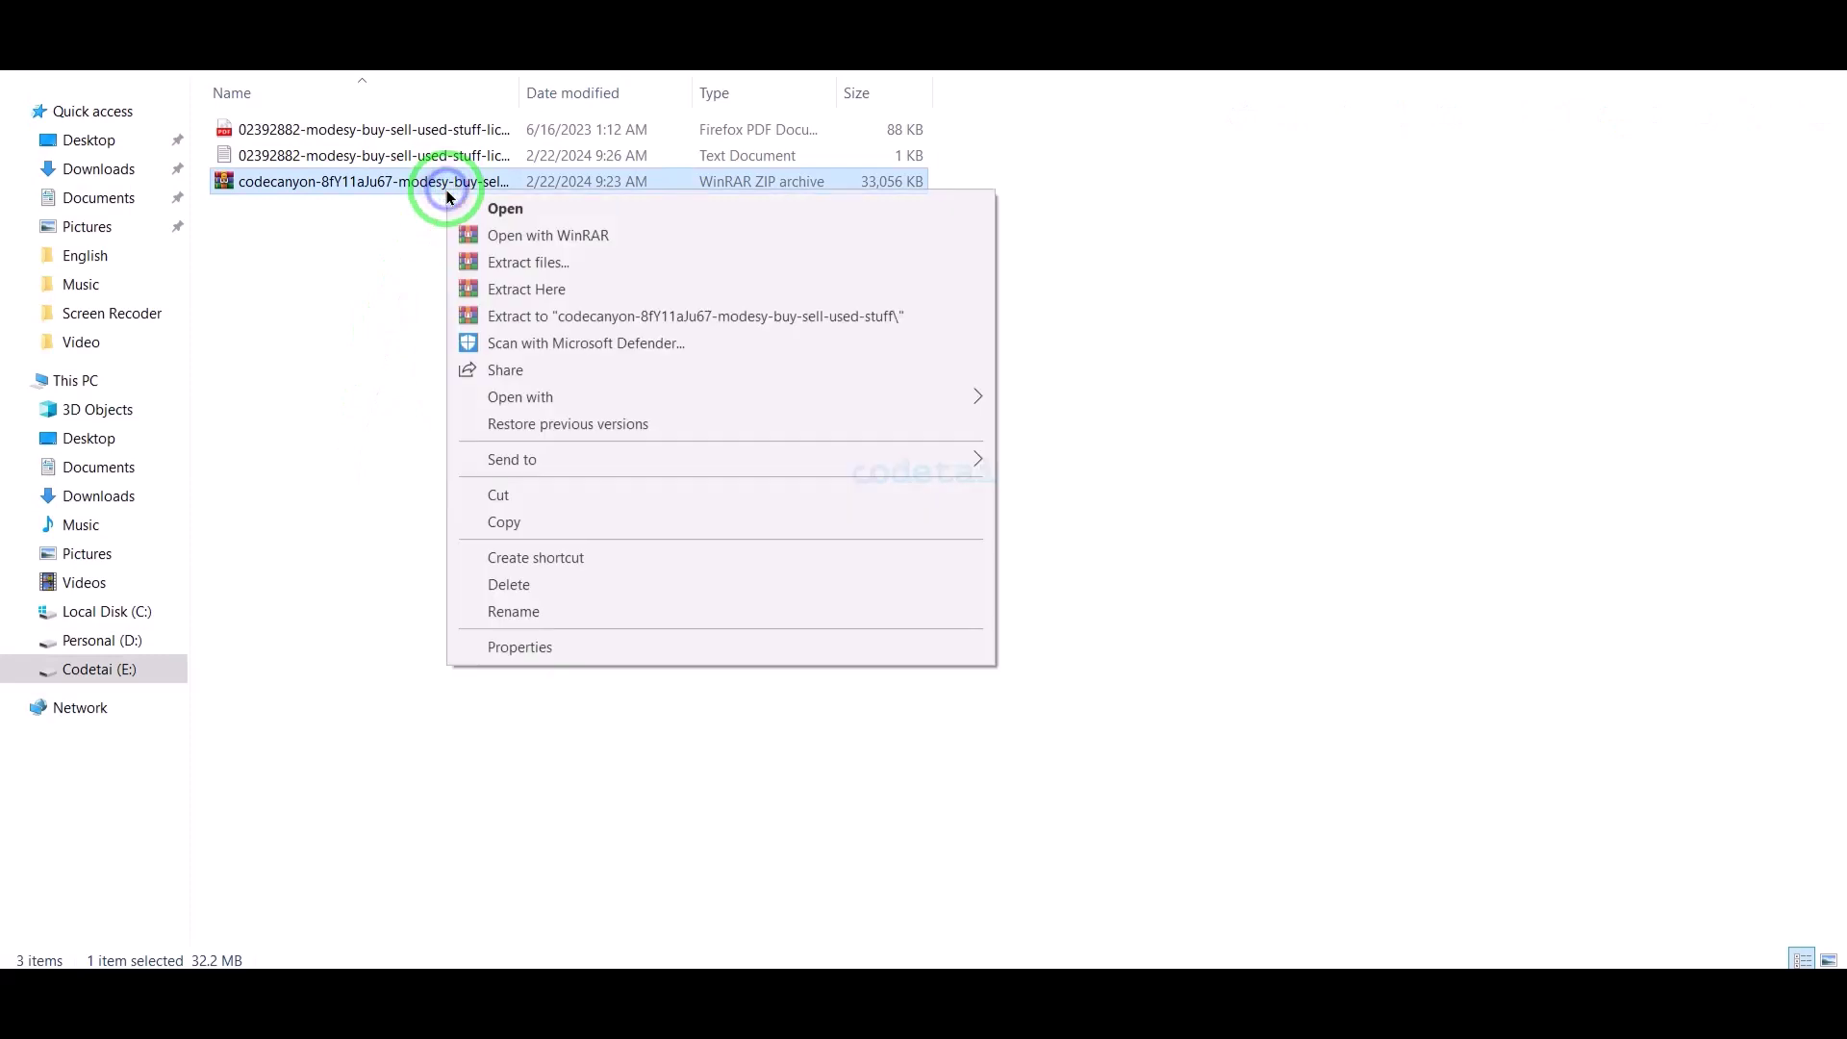
{"action": "left_click", "coordinate": [493, 315]}
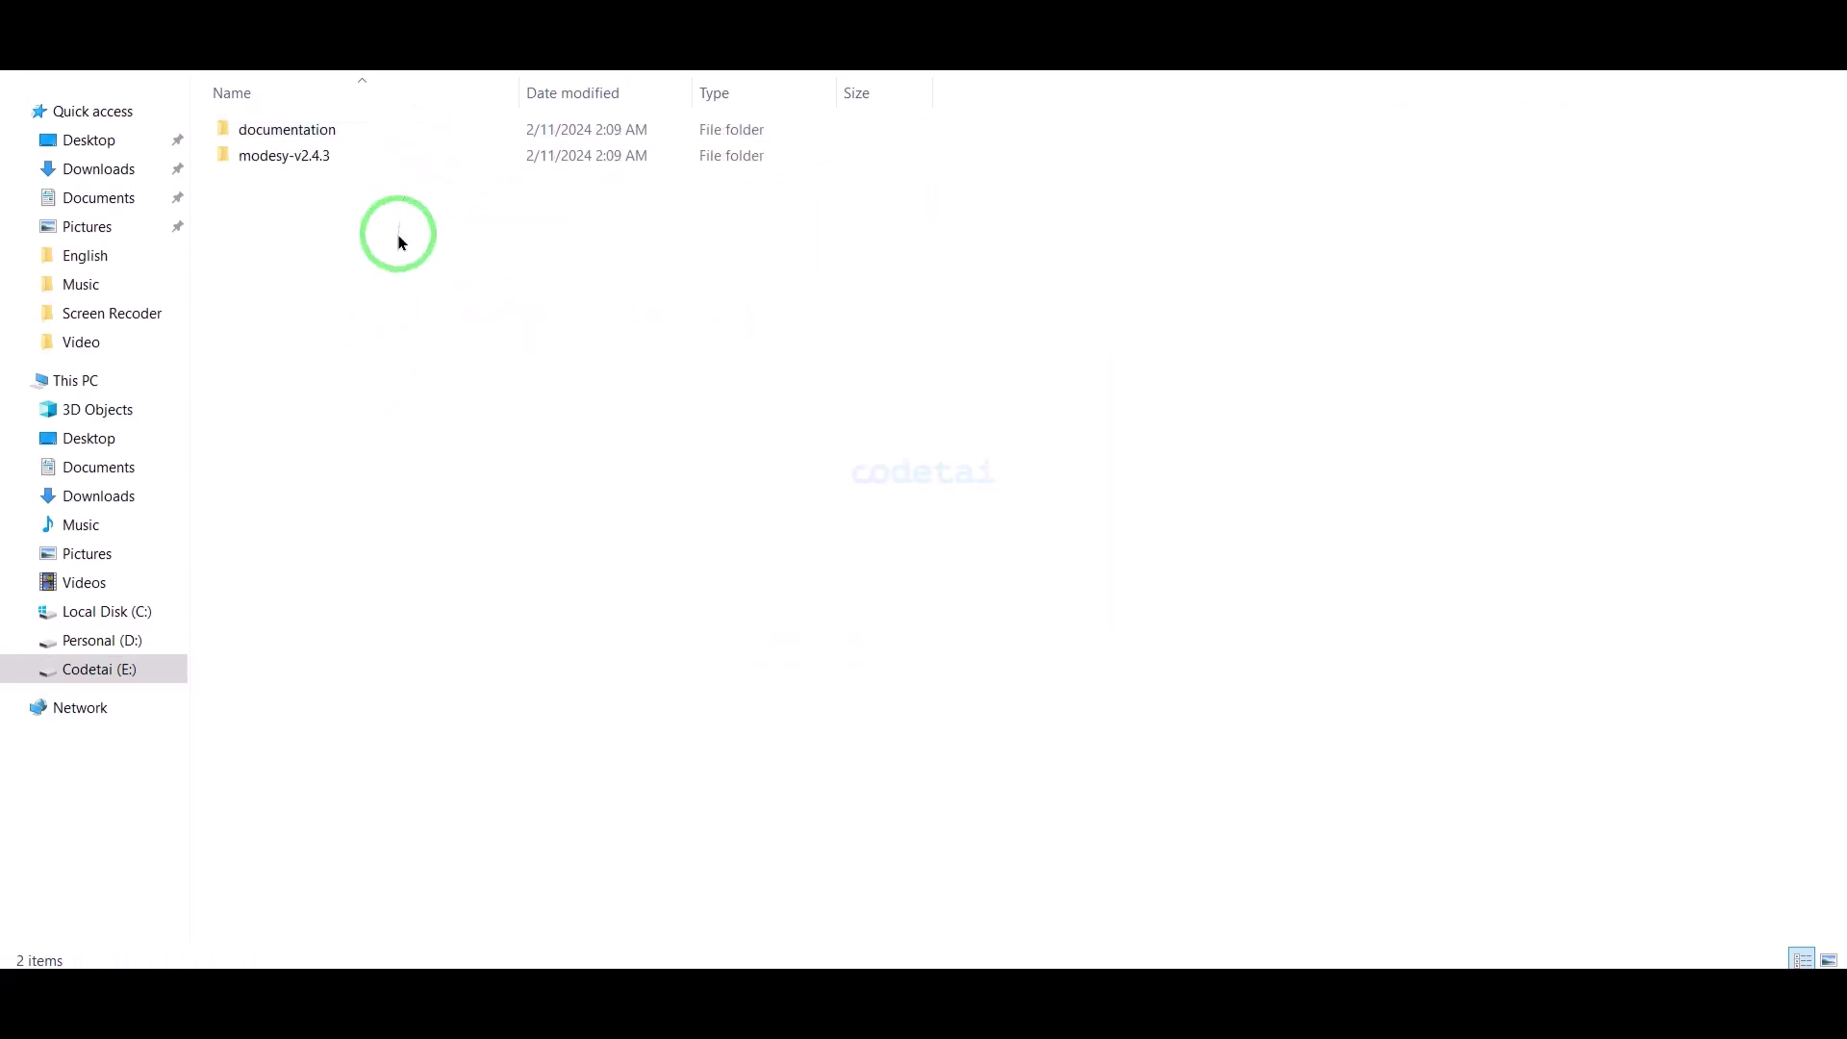
Compress the modesy-v2.4.3 folder into a ZIP archive named modesy-v2.4.3.zip
{"action": "right_click", "coordinate": [355, 160]}
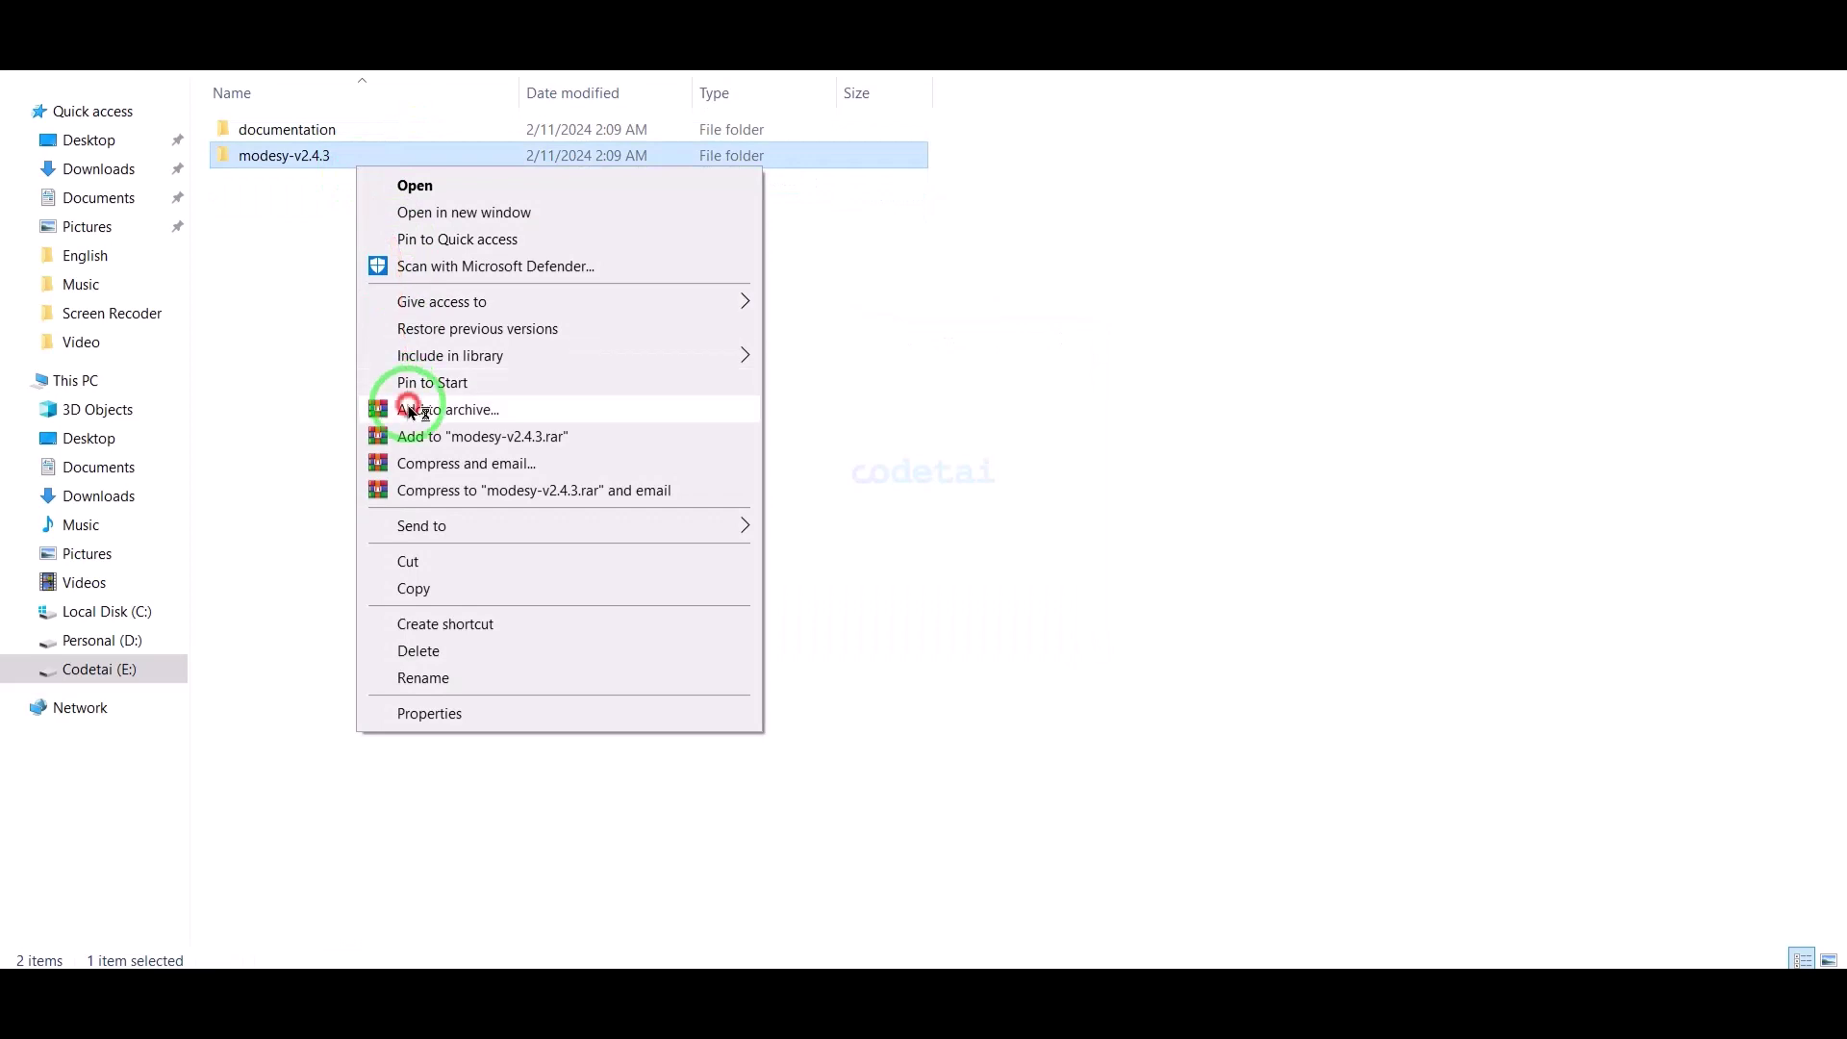
{"action": "left_click", "coordinate": [404, 407]}
{"action": "left_click", "coordinate": [836, 474]}
{"action": "left_click", "coordinate": [940, 714]}
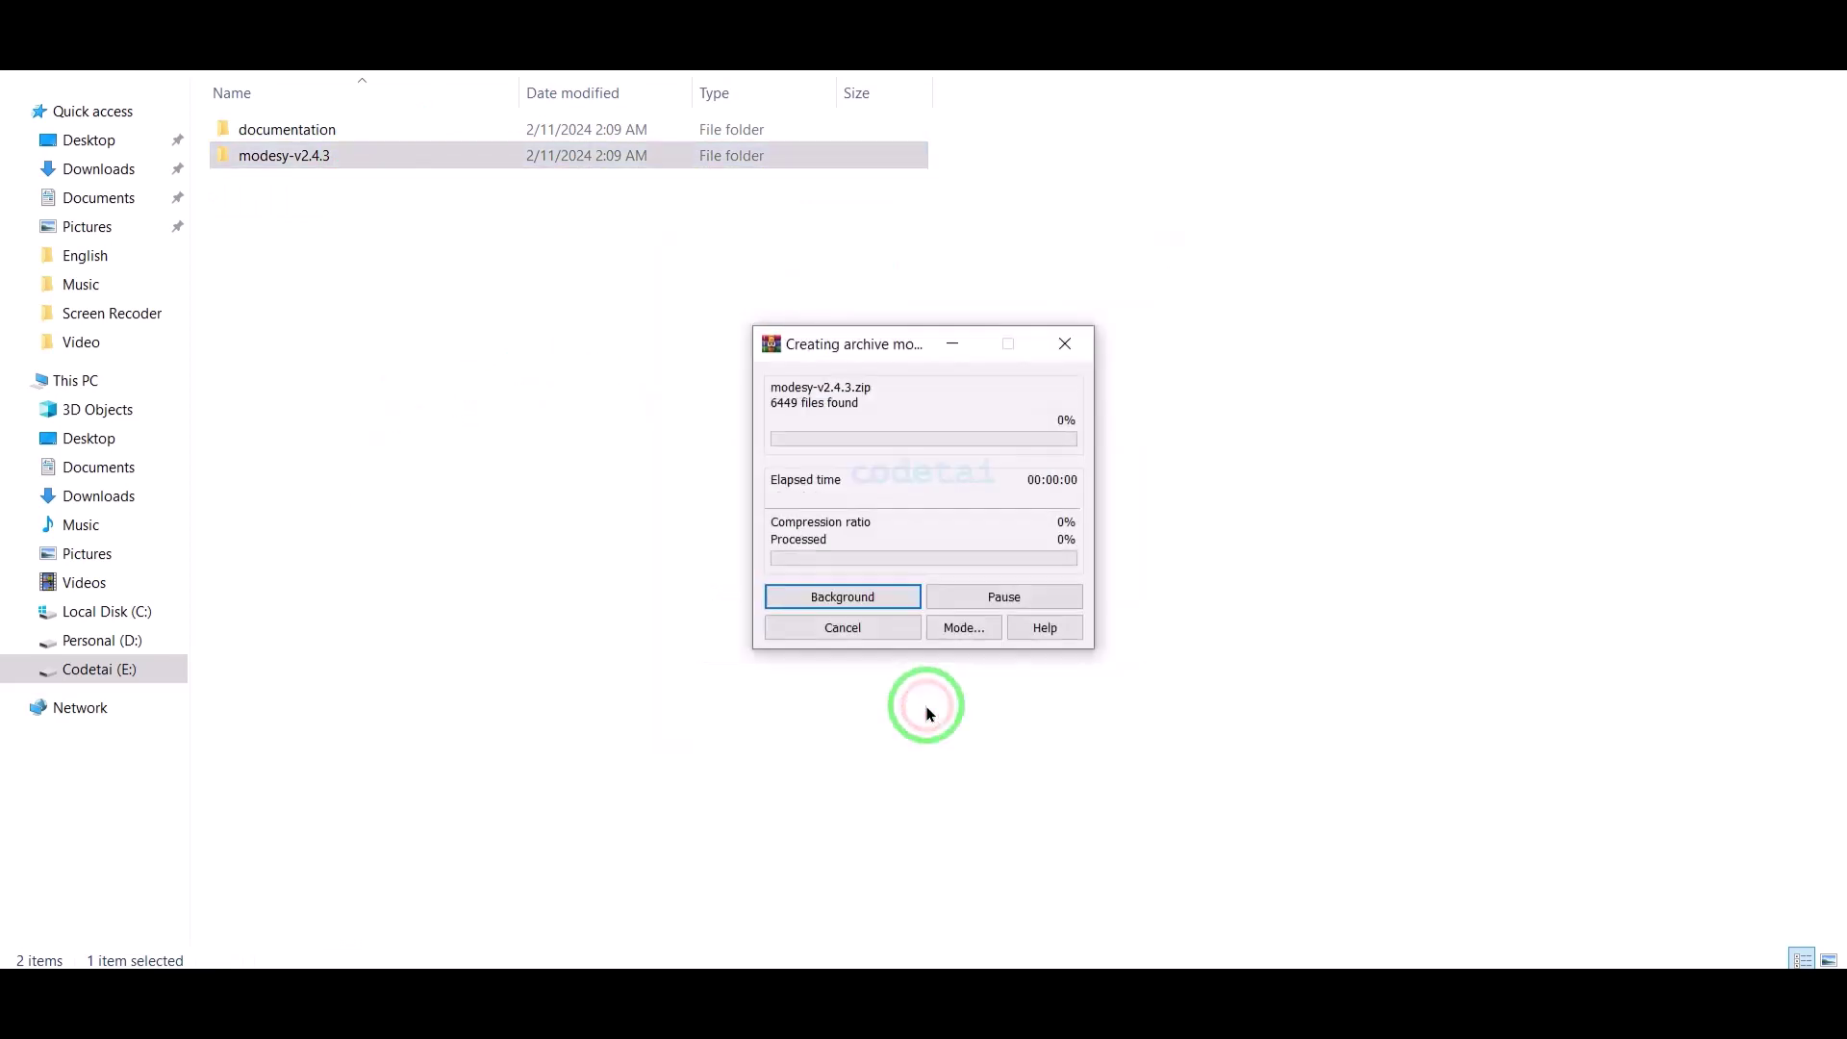
{"action": "left_click", "coordinate": [519, 965]}
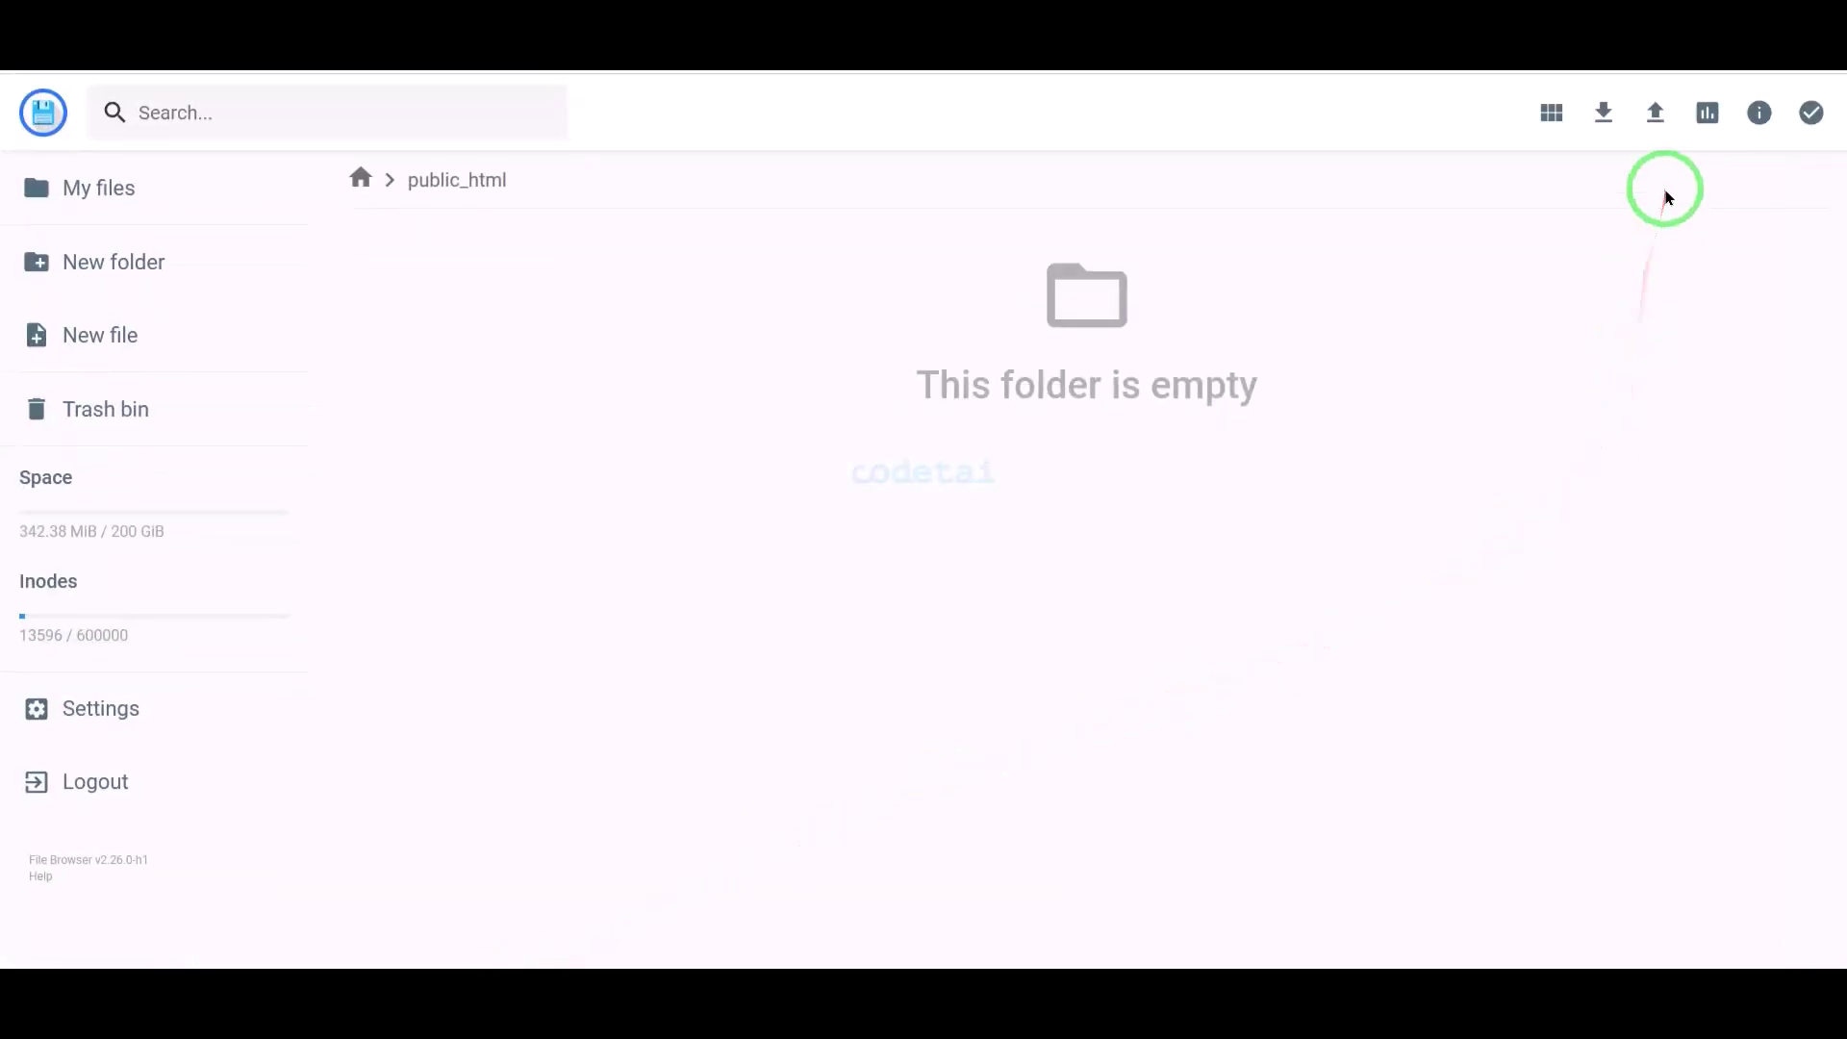
Upload modesy-v2.4.3.zip from disk into public_html
{"action": "left_click", "coordinate": [1655, 113]}
{"action": "left_click", "coordinate": [812, 536]}
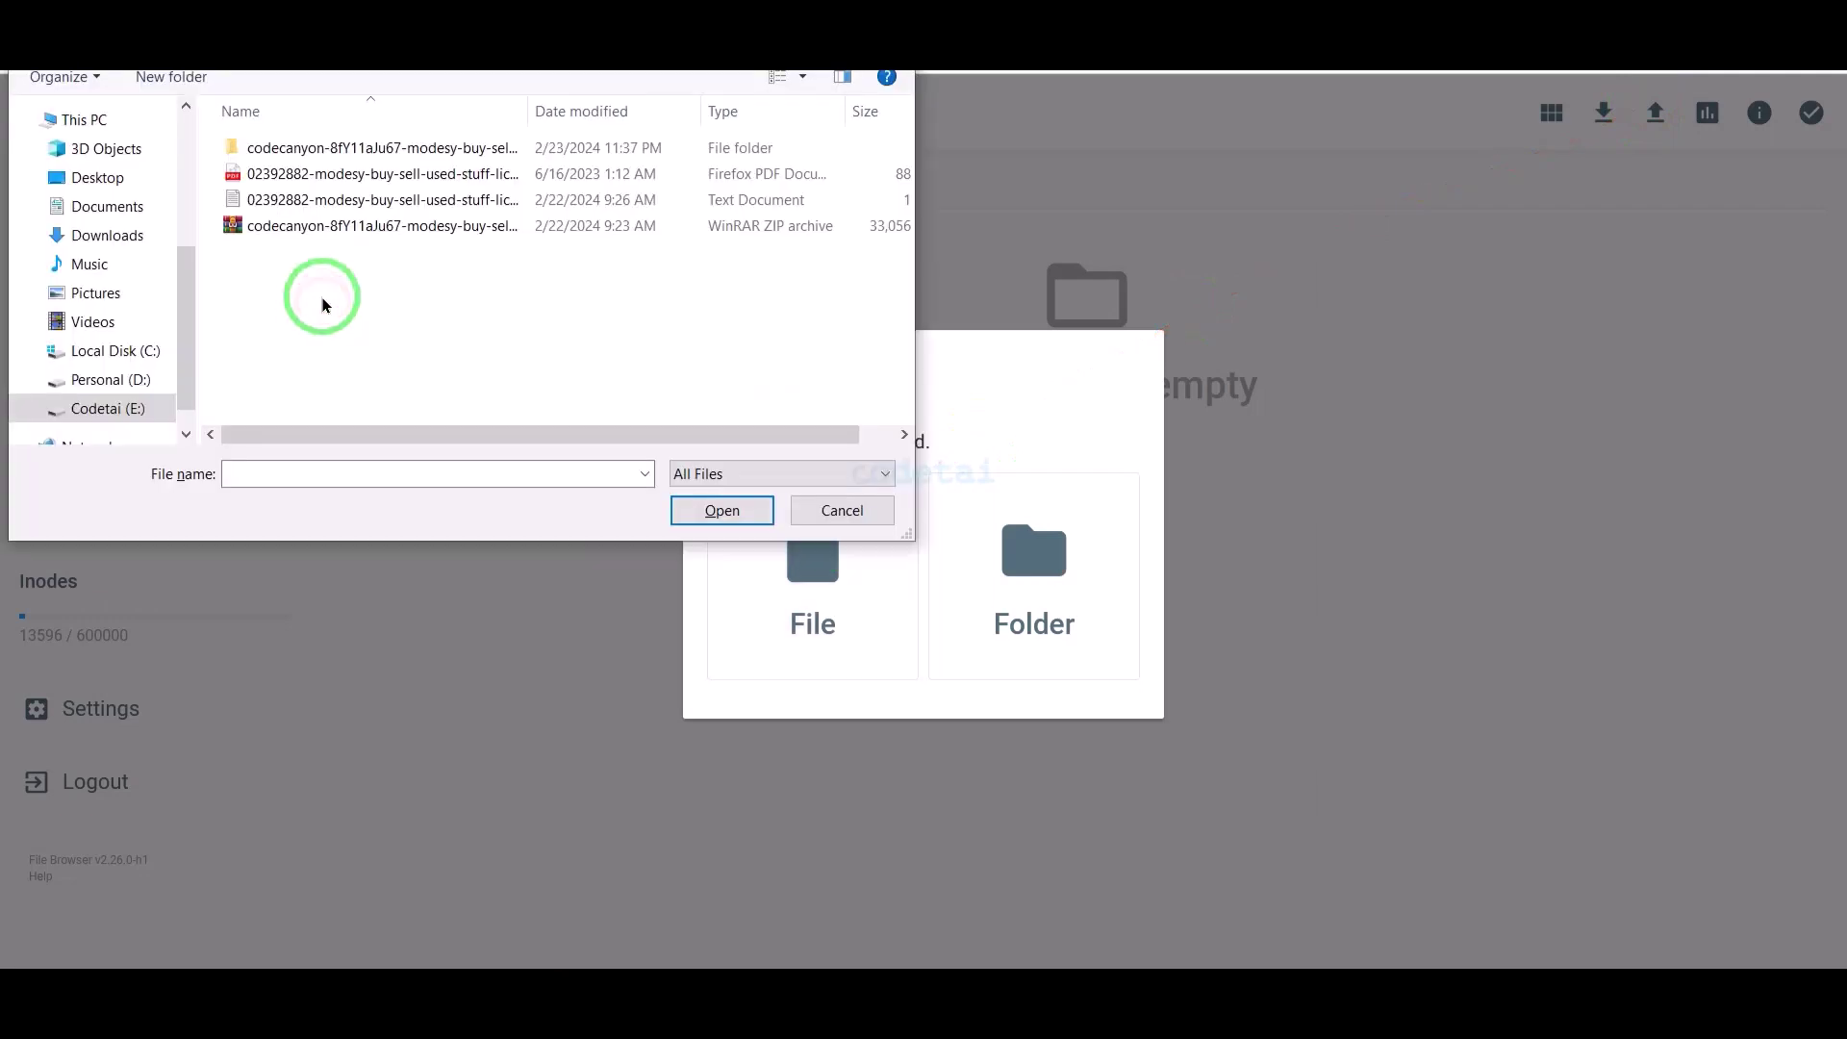
{"action": "left_click", "coordinate": [291, 152]}
{"action": "double_click", "coordinate": [290, 197]}
{"action": "left_click", "coordinate": [1801, 940]}
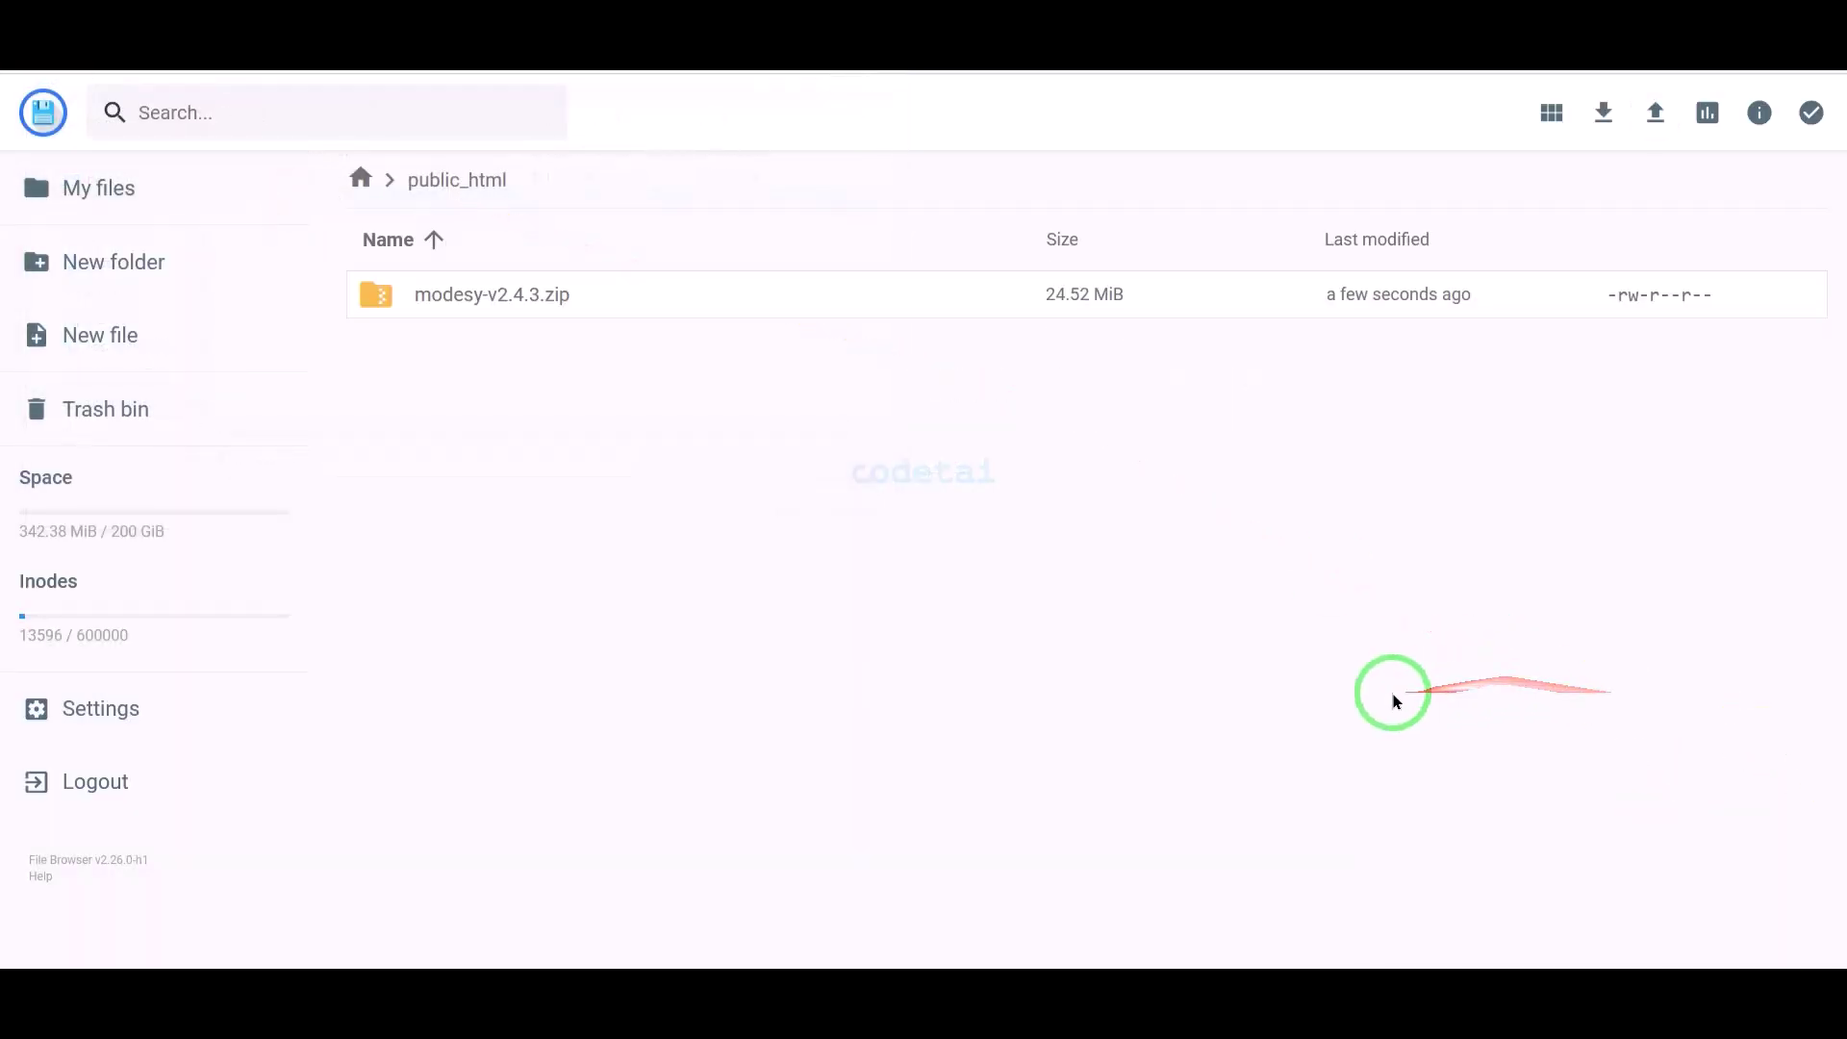
Extract modesy-v2.4.3.zip into a new folder named MyFolder
{"action": "left_click", "coordinate": [806, 291]}
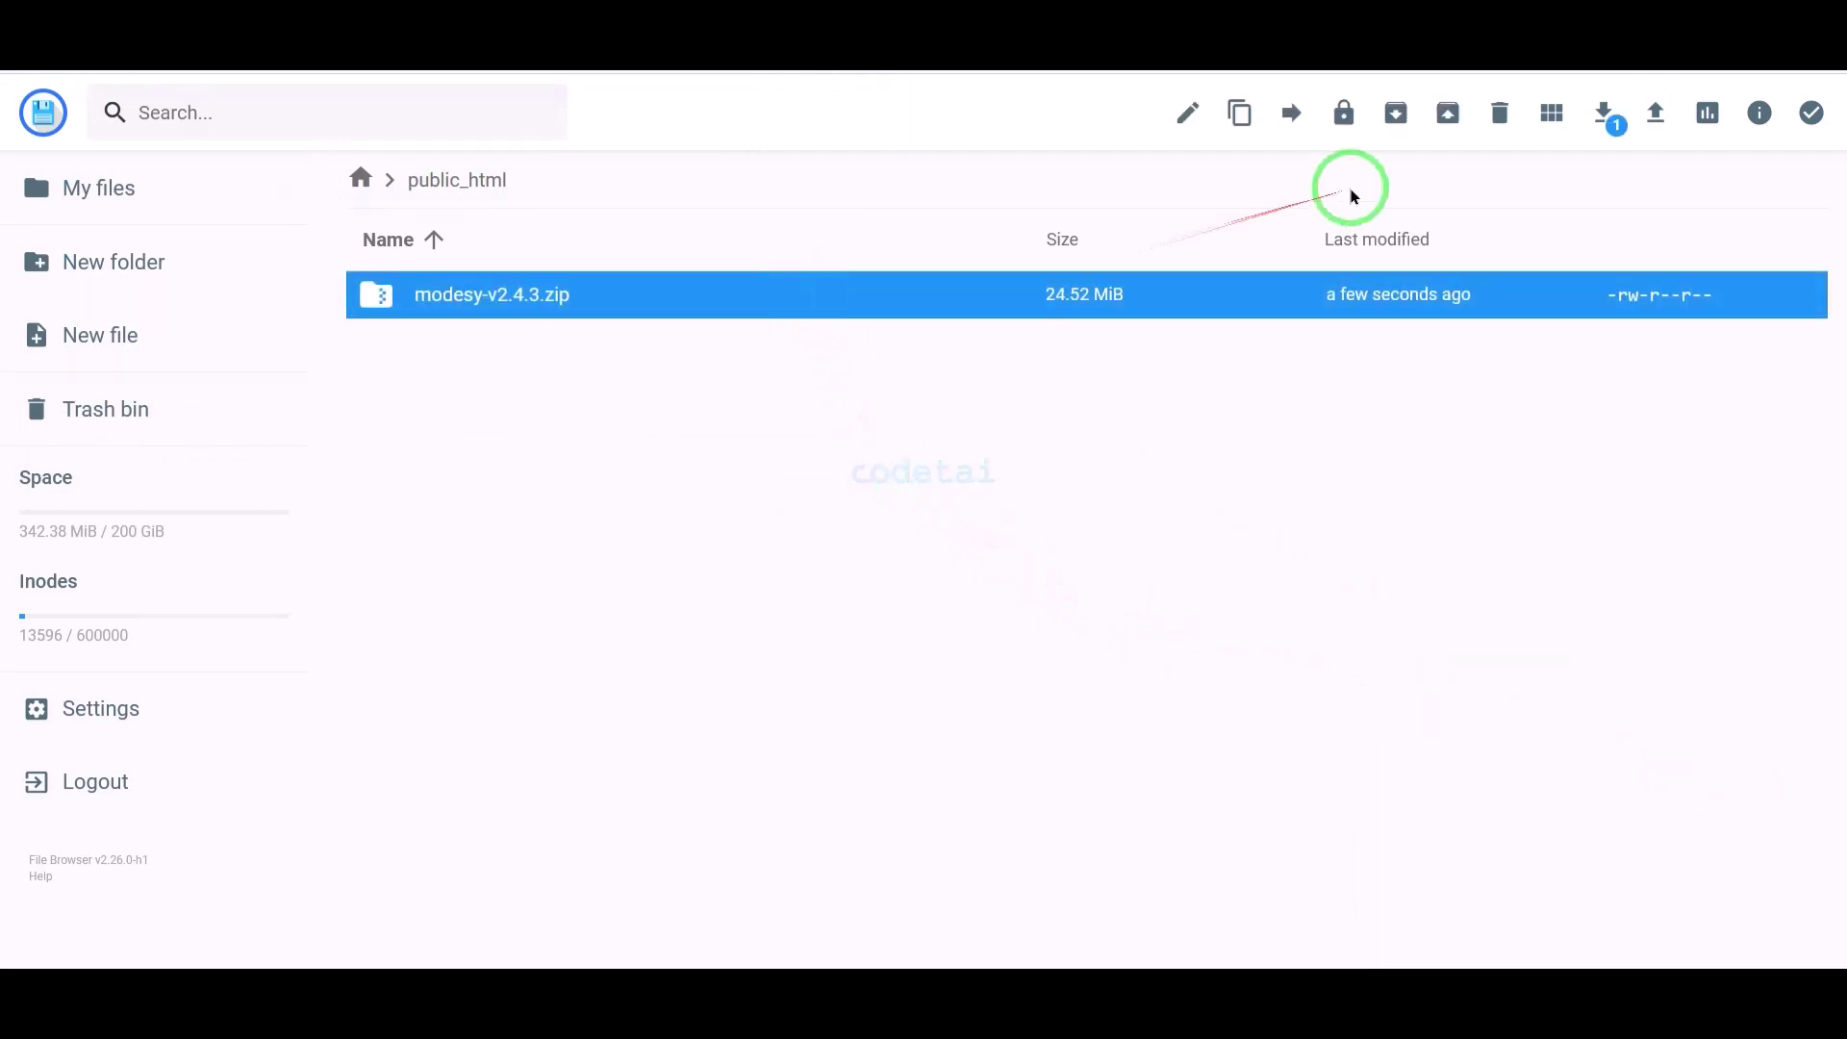
{"action": "left_click", "coordinate": [1451, 116]}
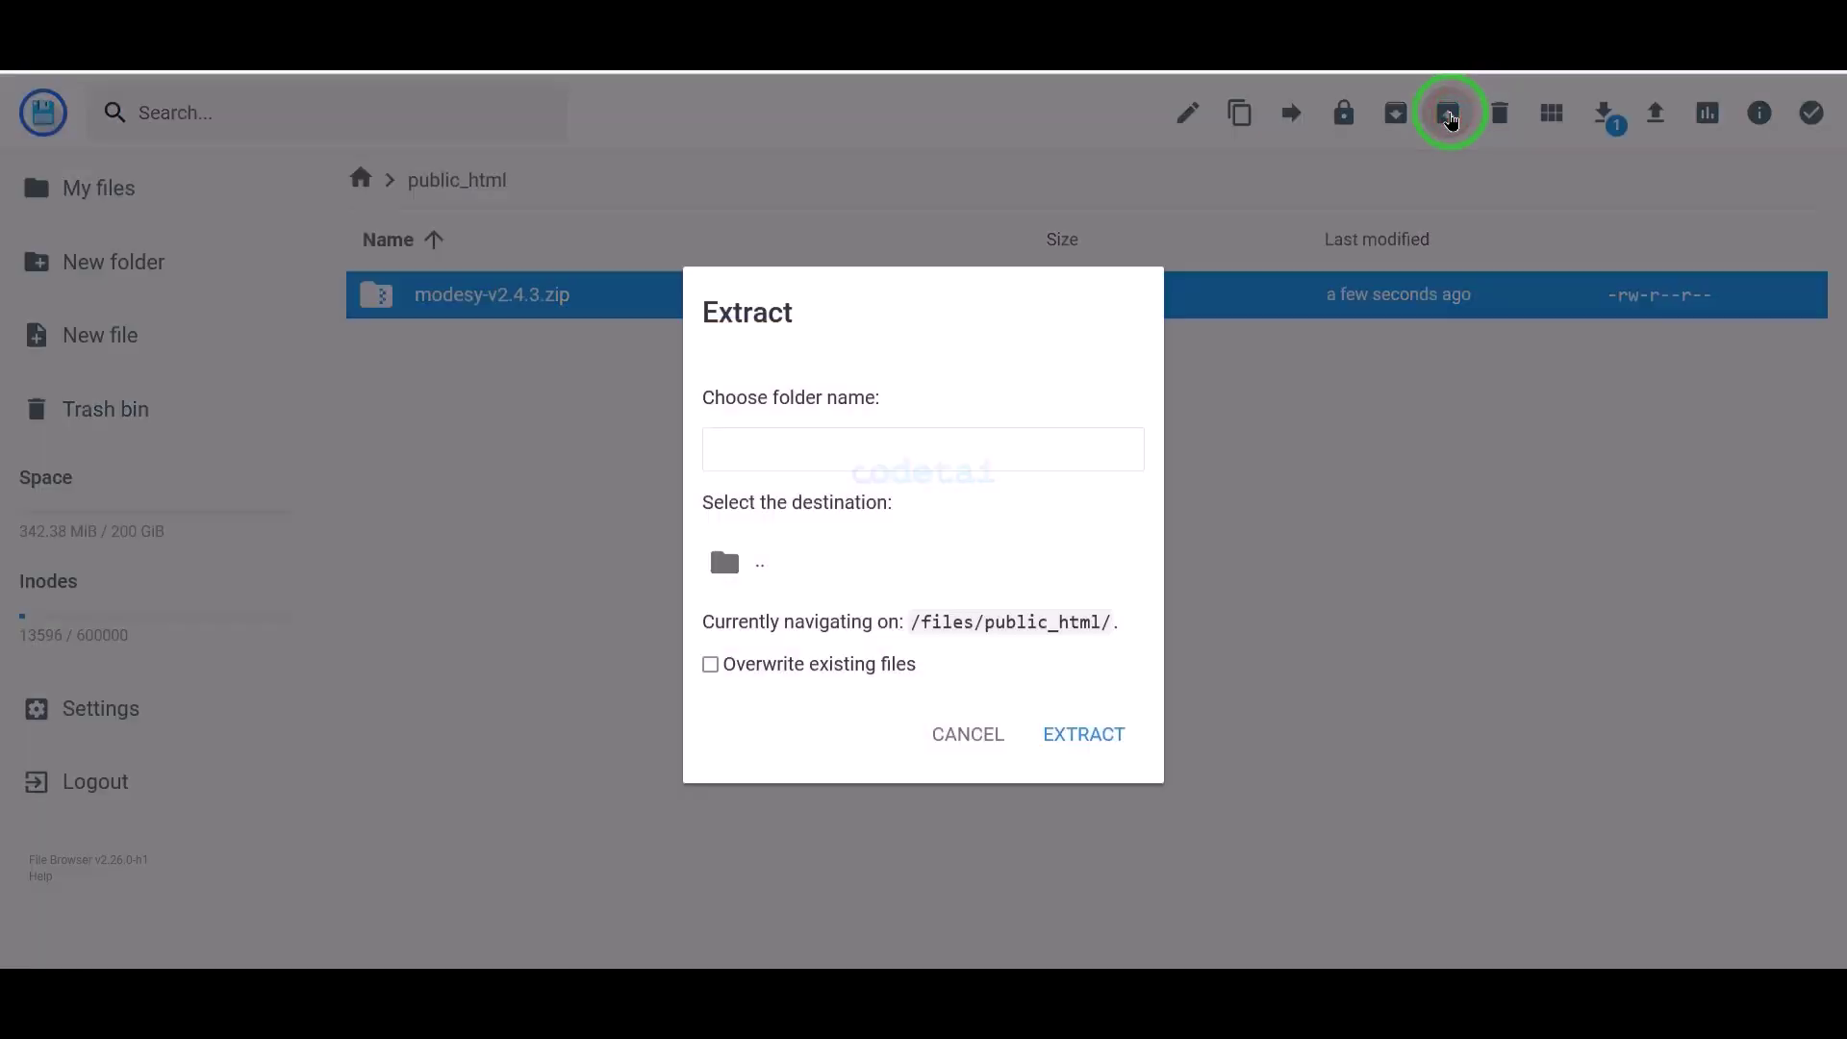
{"action": "left_click", "coordinate": [911, 442]}
{"action": "type", "text": "MyFolder"}
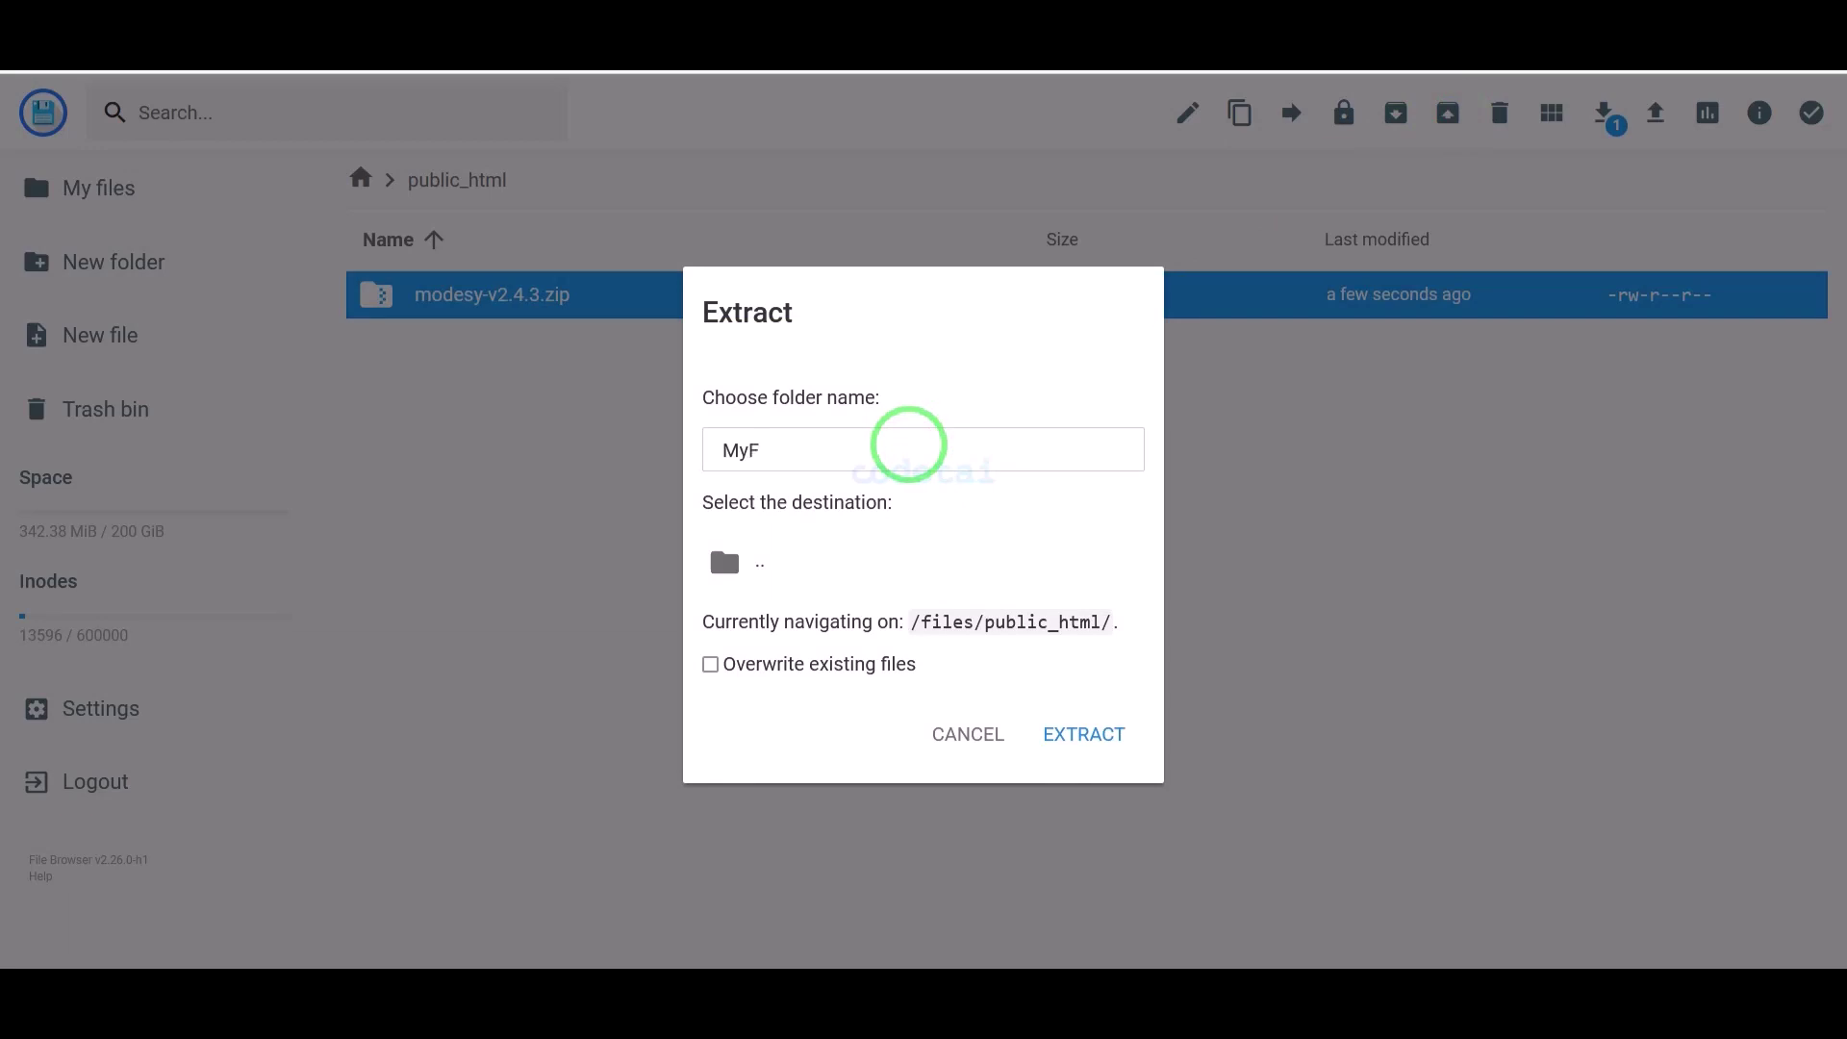
{"action": "left_click", "coordinate": [1058, 736]}
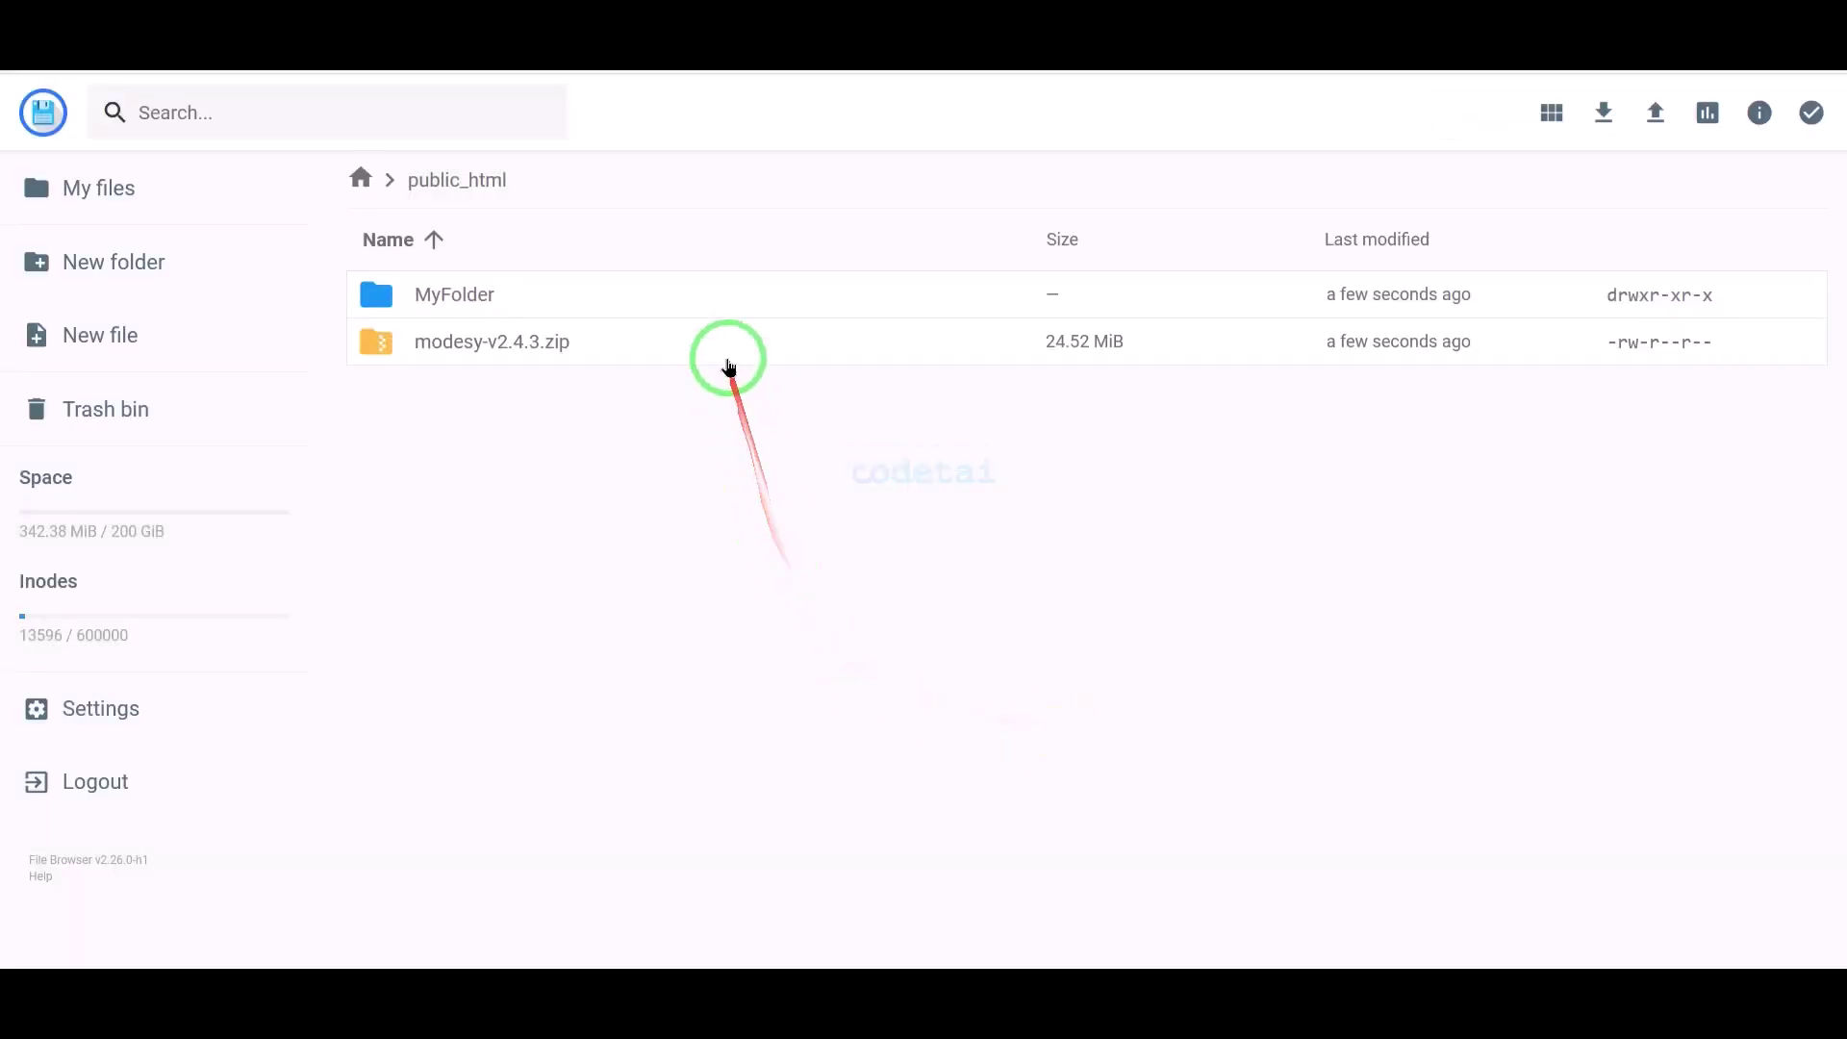
{"action": "left_click", "coordinate": [727, 351]}
Delete the uploaded zip, then select everything inside MyFolder/modesy-v2.4.3
{"action": "left_click", "coordinate": [1500, 112]}
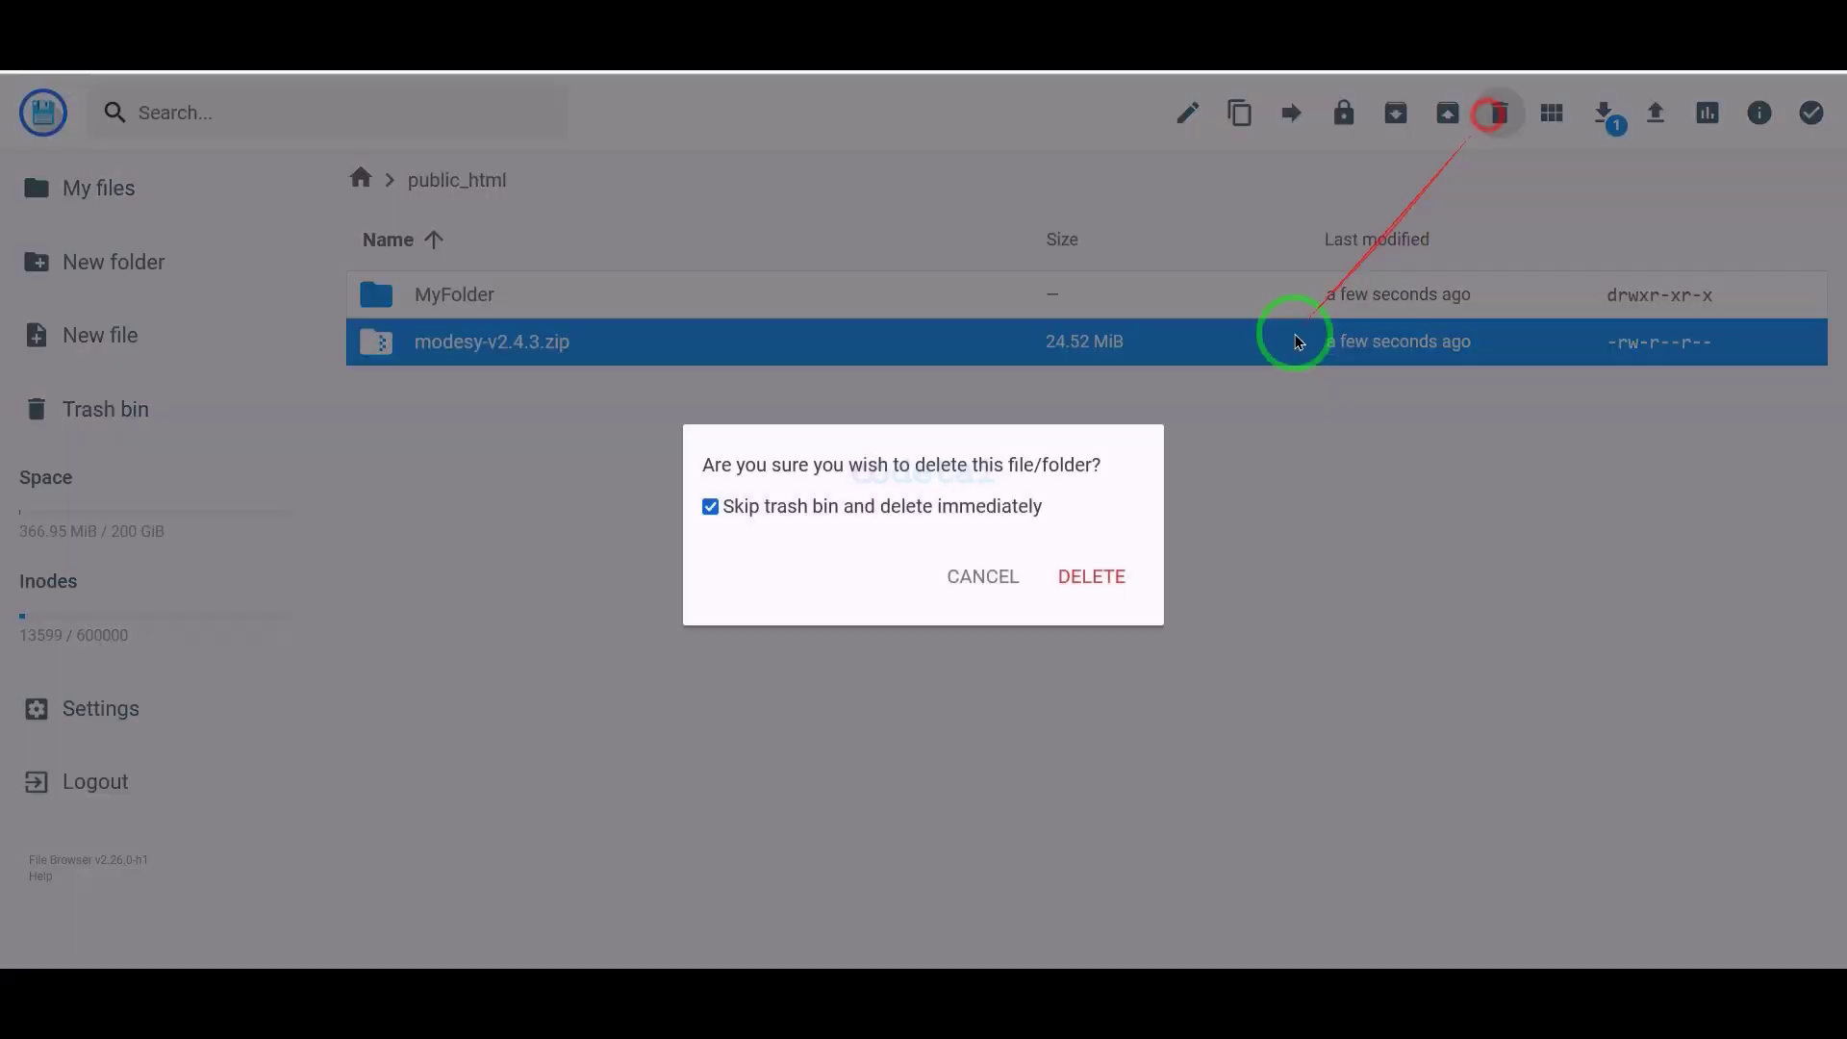
{"action": "left_click", "coordinate": [1092, 582]}
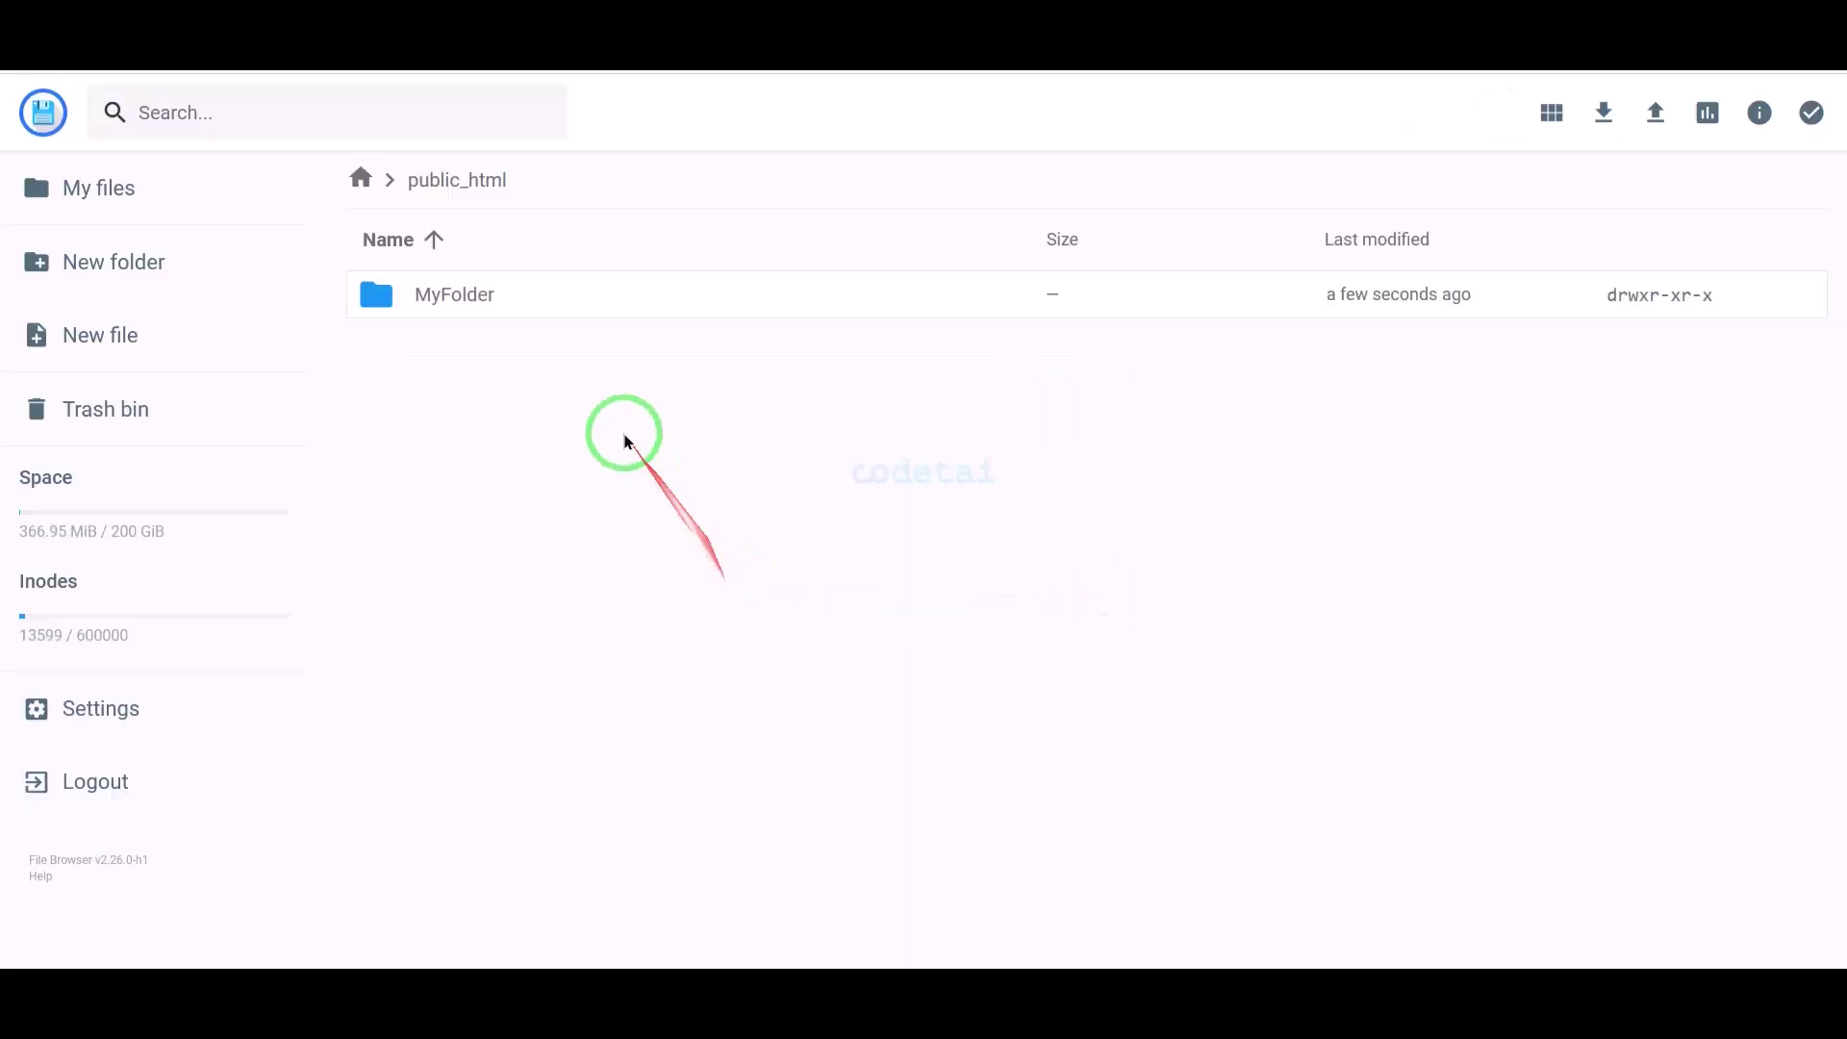
{"action": "double_click", "coordinate": [558, 291]}
{"action": "double_click", "coordinate": [558, 292]}
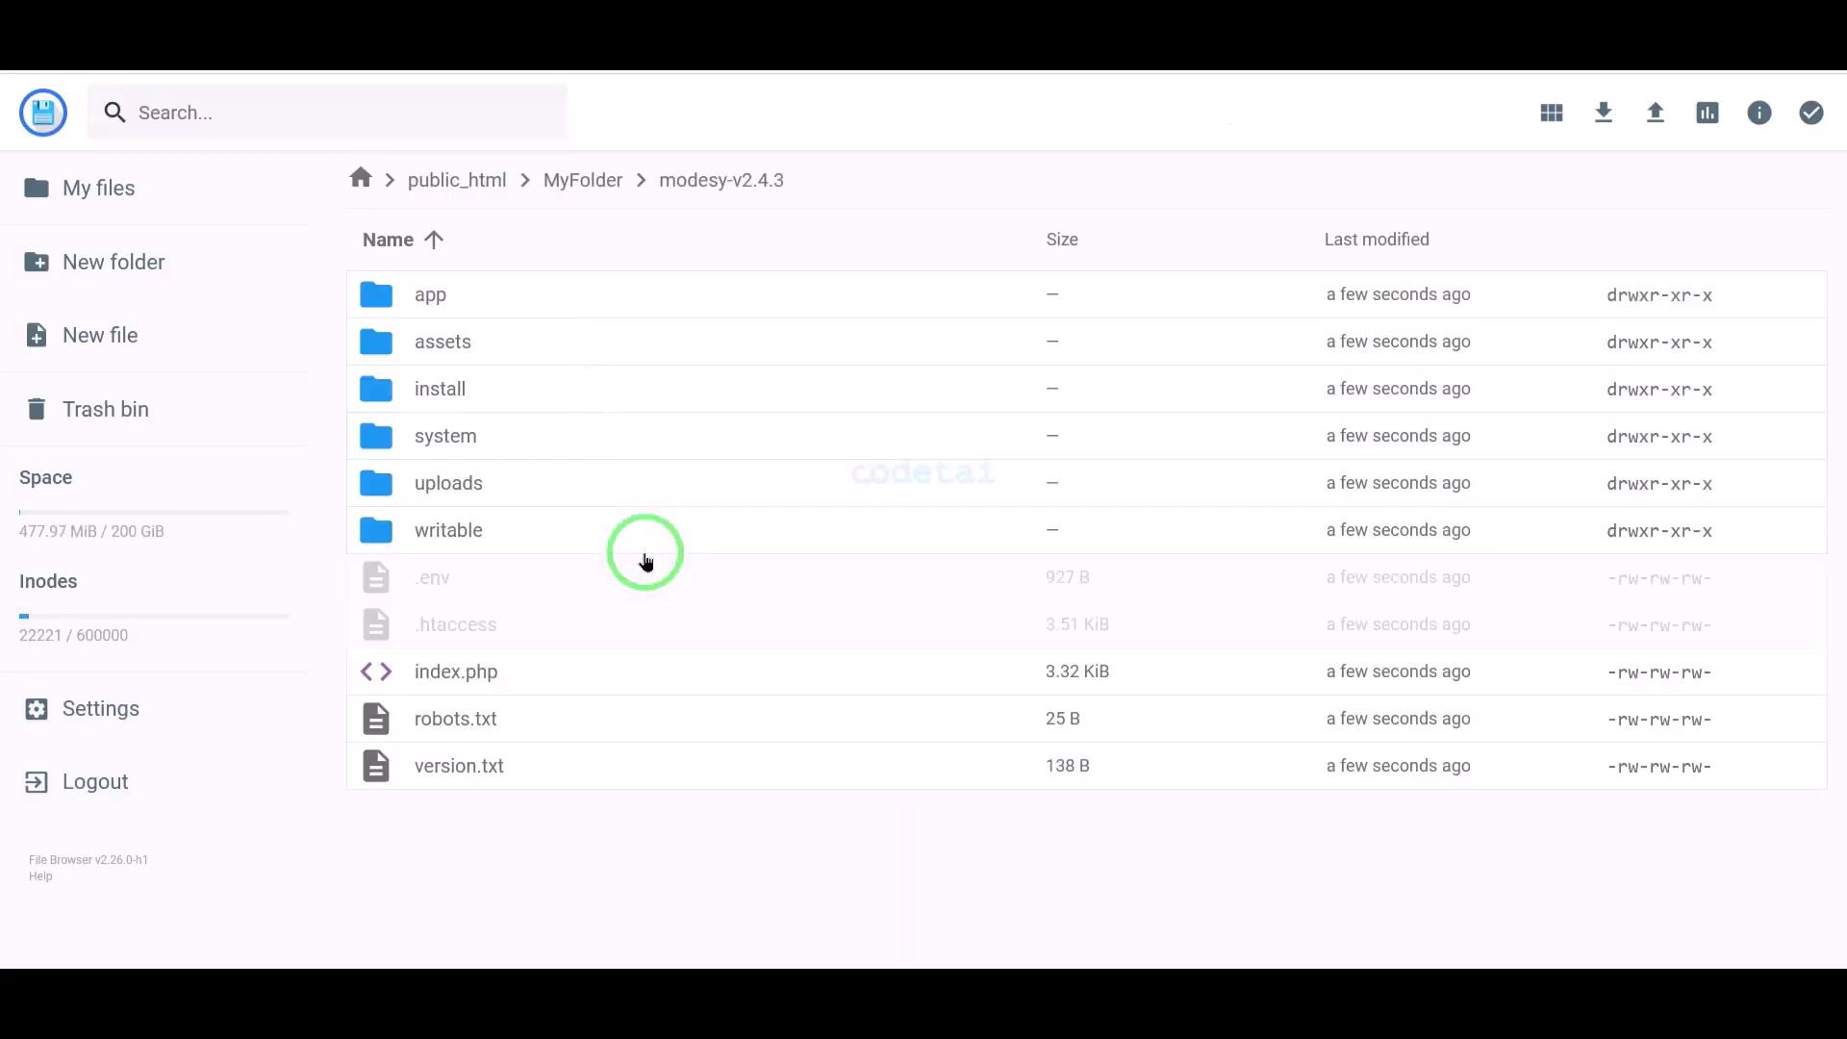
{"action": "key", "text": "ctrl+a"}
Move all the selected Modesy files into public_html
{"action": "left_click", "coordinate": [1378, 132]}
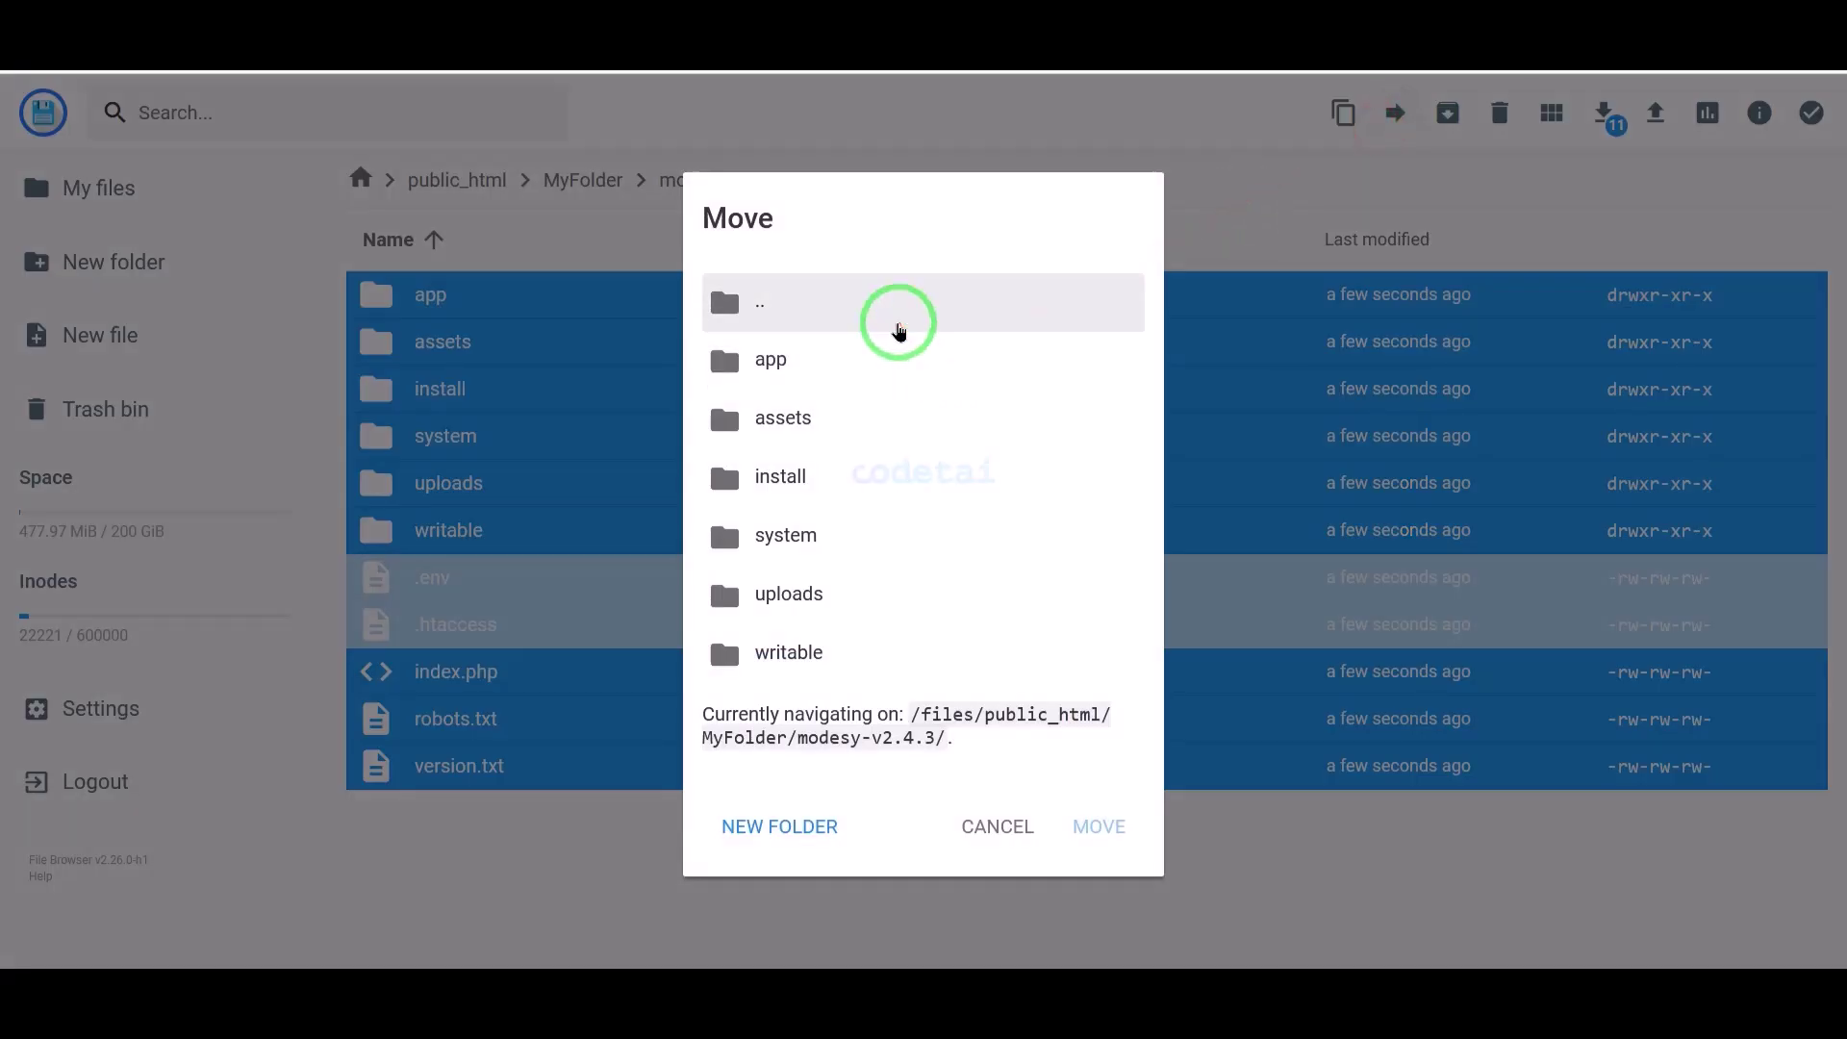
{"action": "double_click", "coordinate": [895, 319]}
{"action": "double_click", "coordinate": [826, 444]}
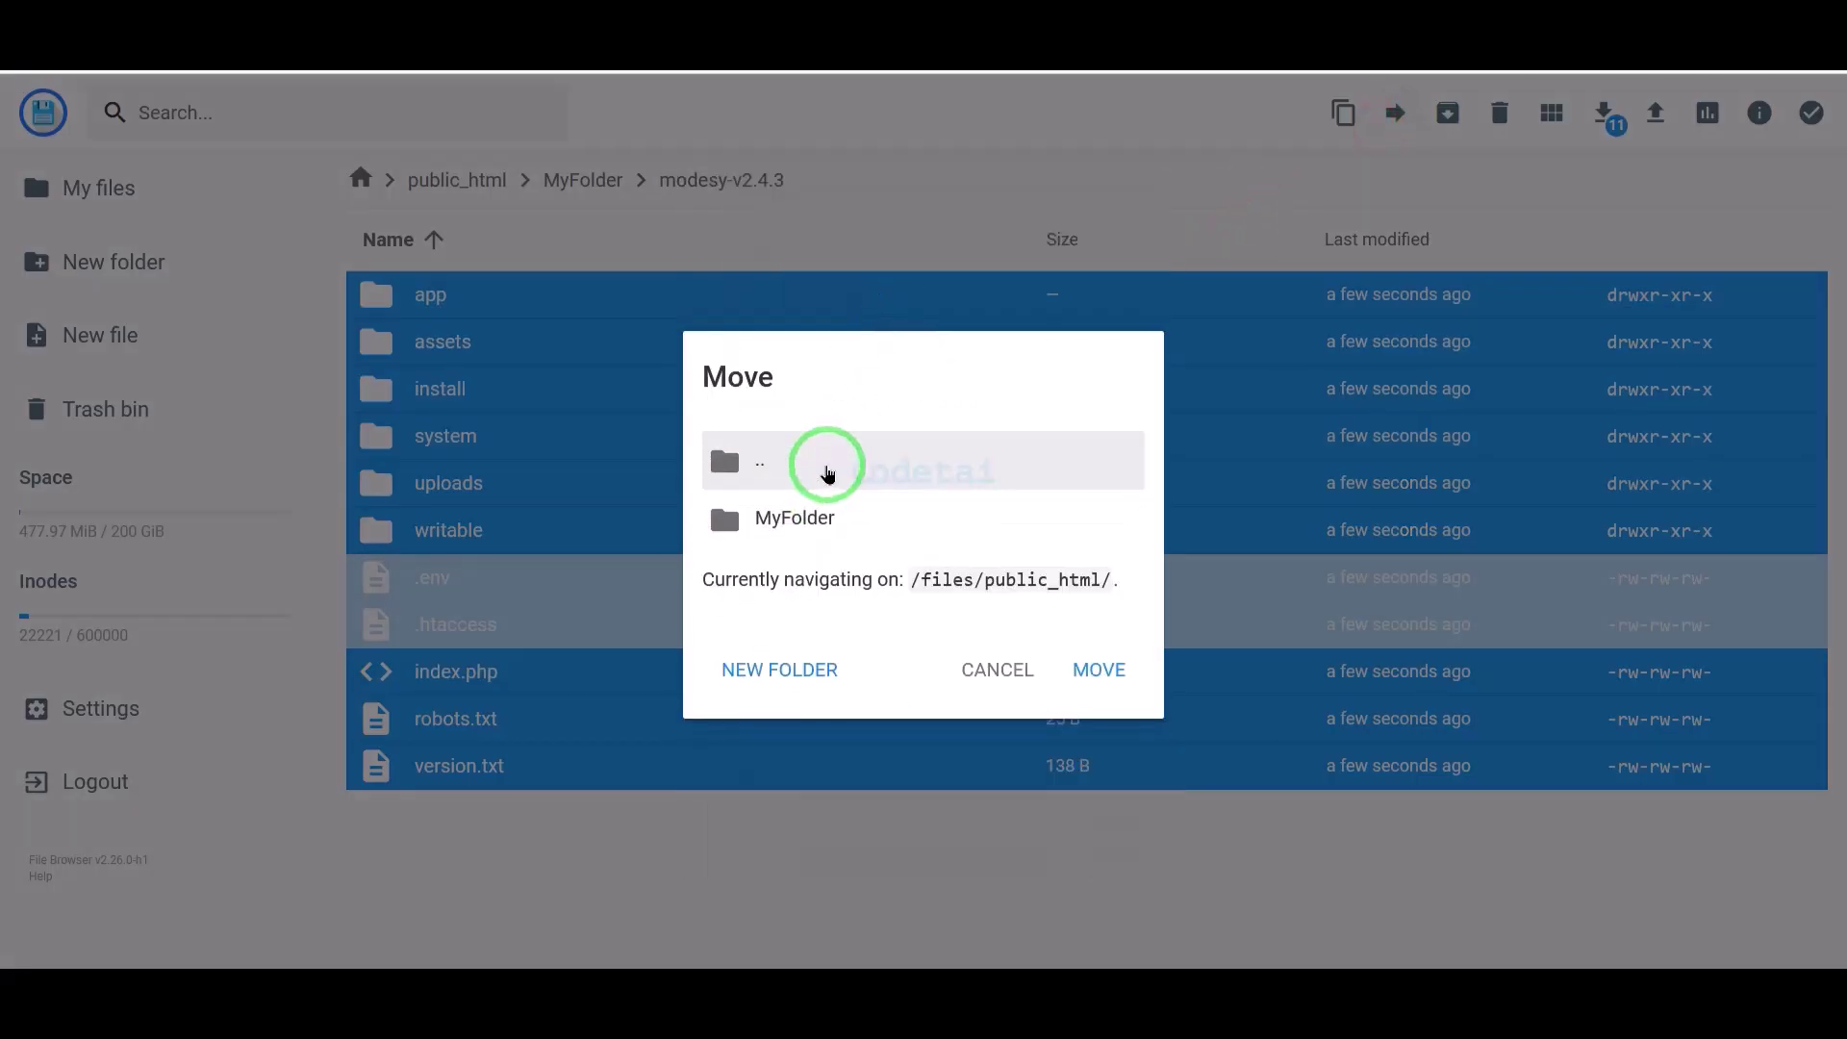
{"action": "double_click", "coordinate": [825, 464]}
{"action": "left_click", "coordinate": [817, 520]}
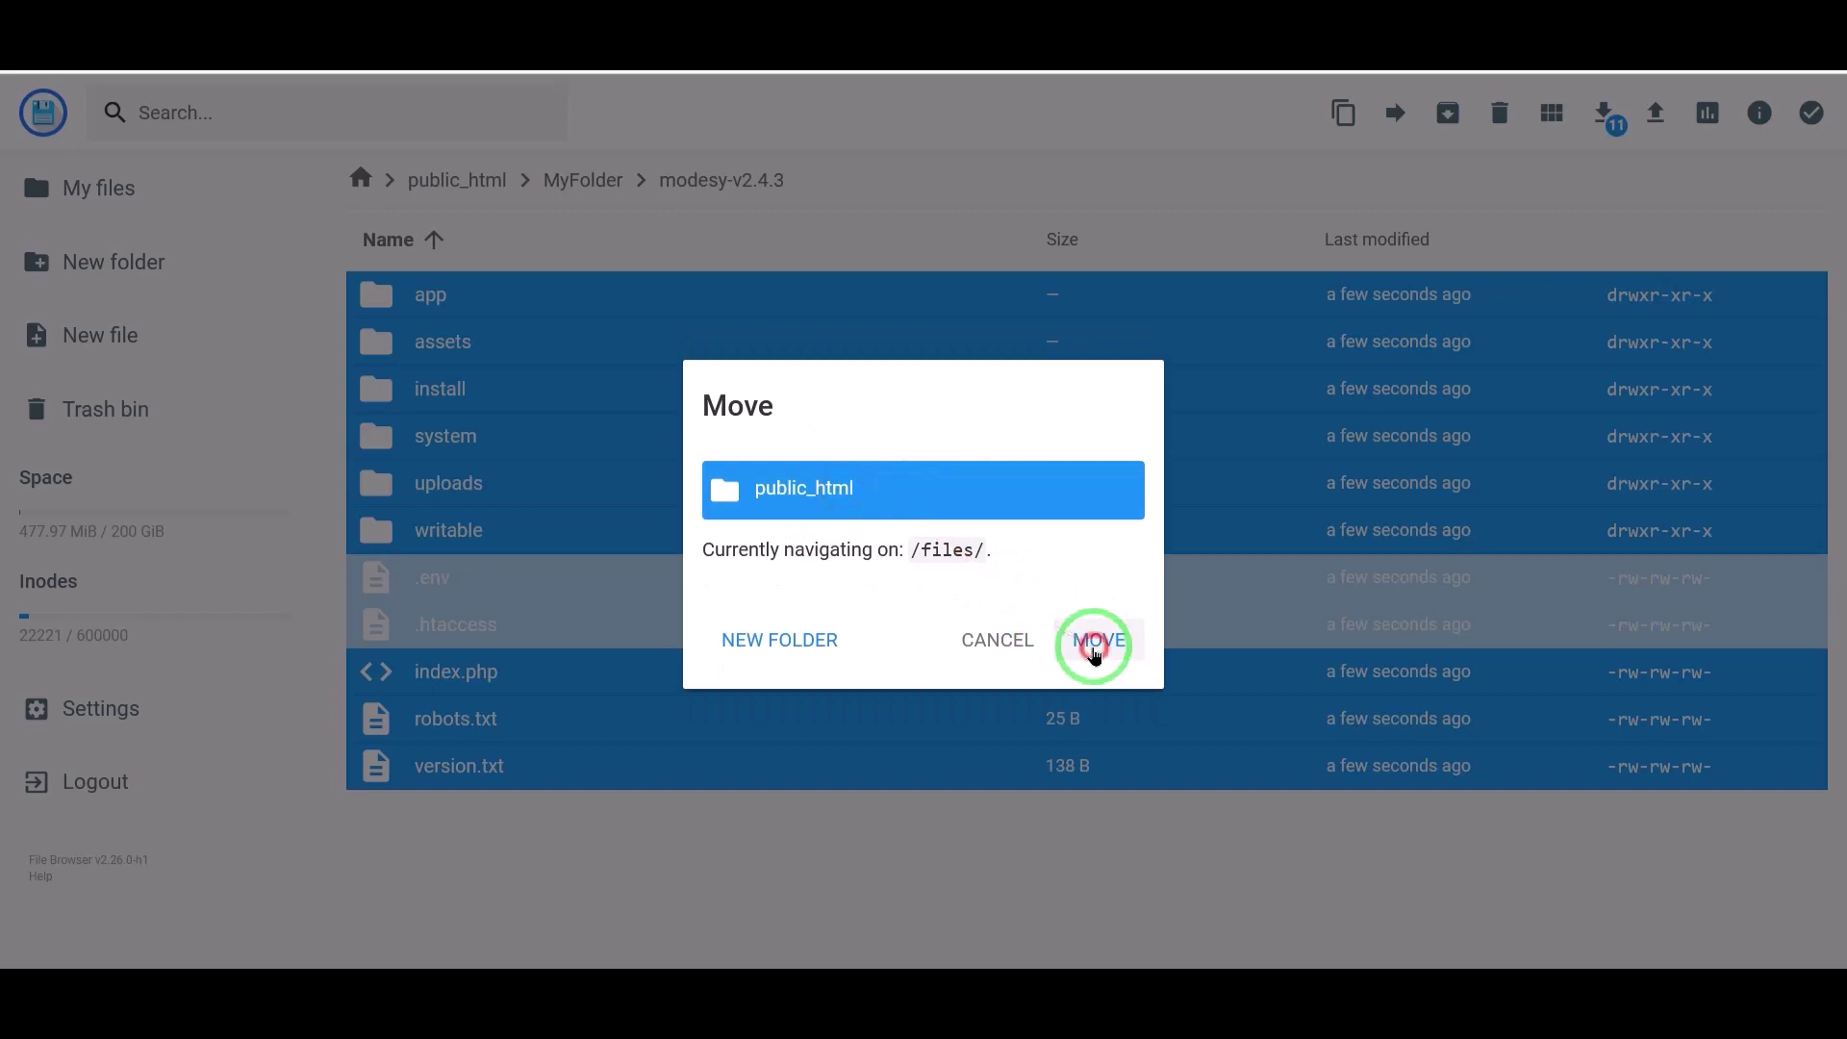
{"action": "left_click", "coordinate": [1094, 655]}
Delete the now-empty MyFolder
{"action": "left_click", "coordinate": [692, 430]}
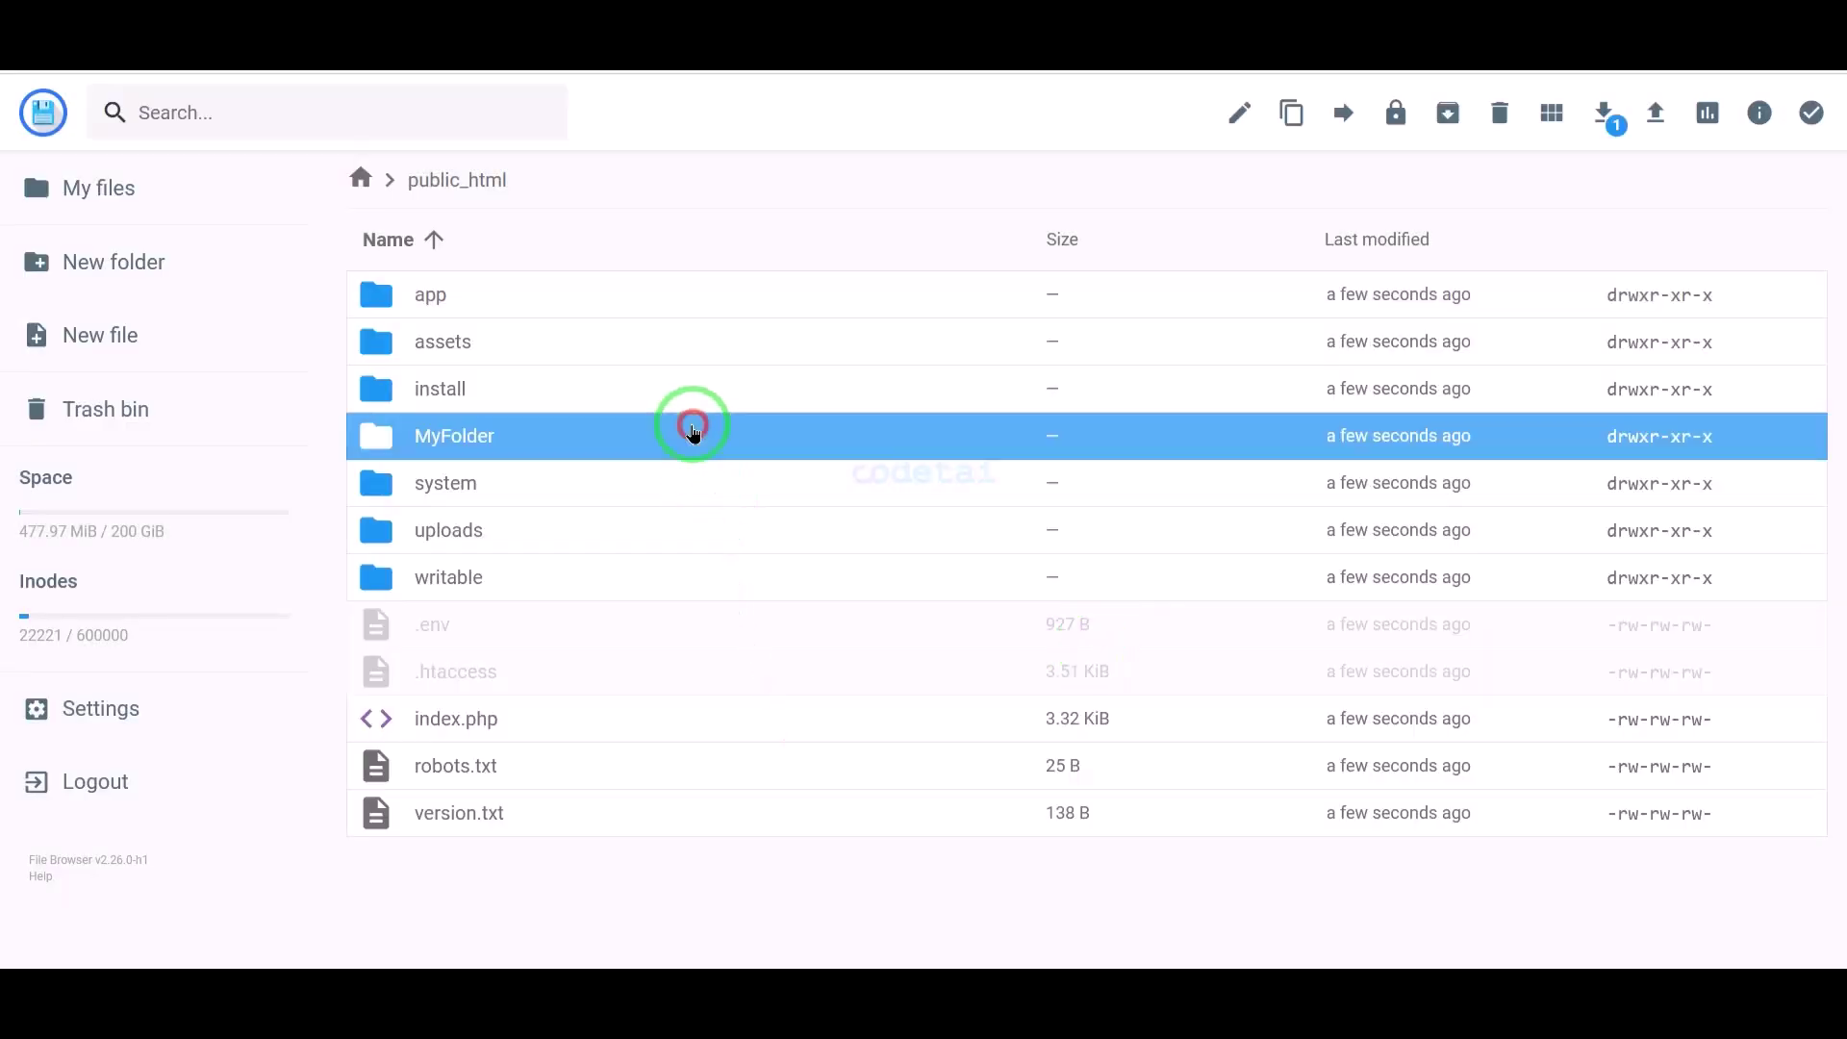
{"action": "left_click", "coordinate": [1497, 111]}
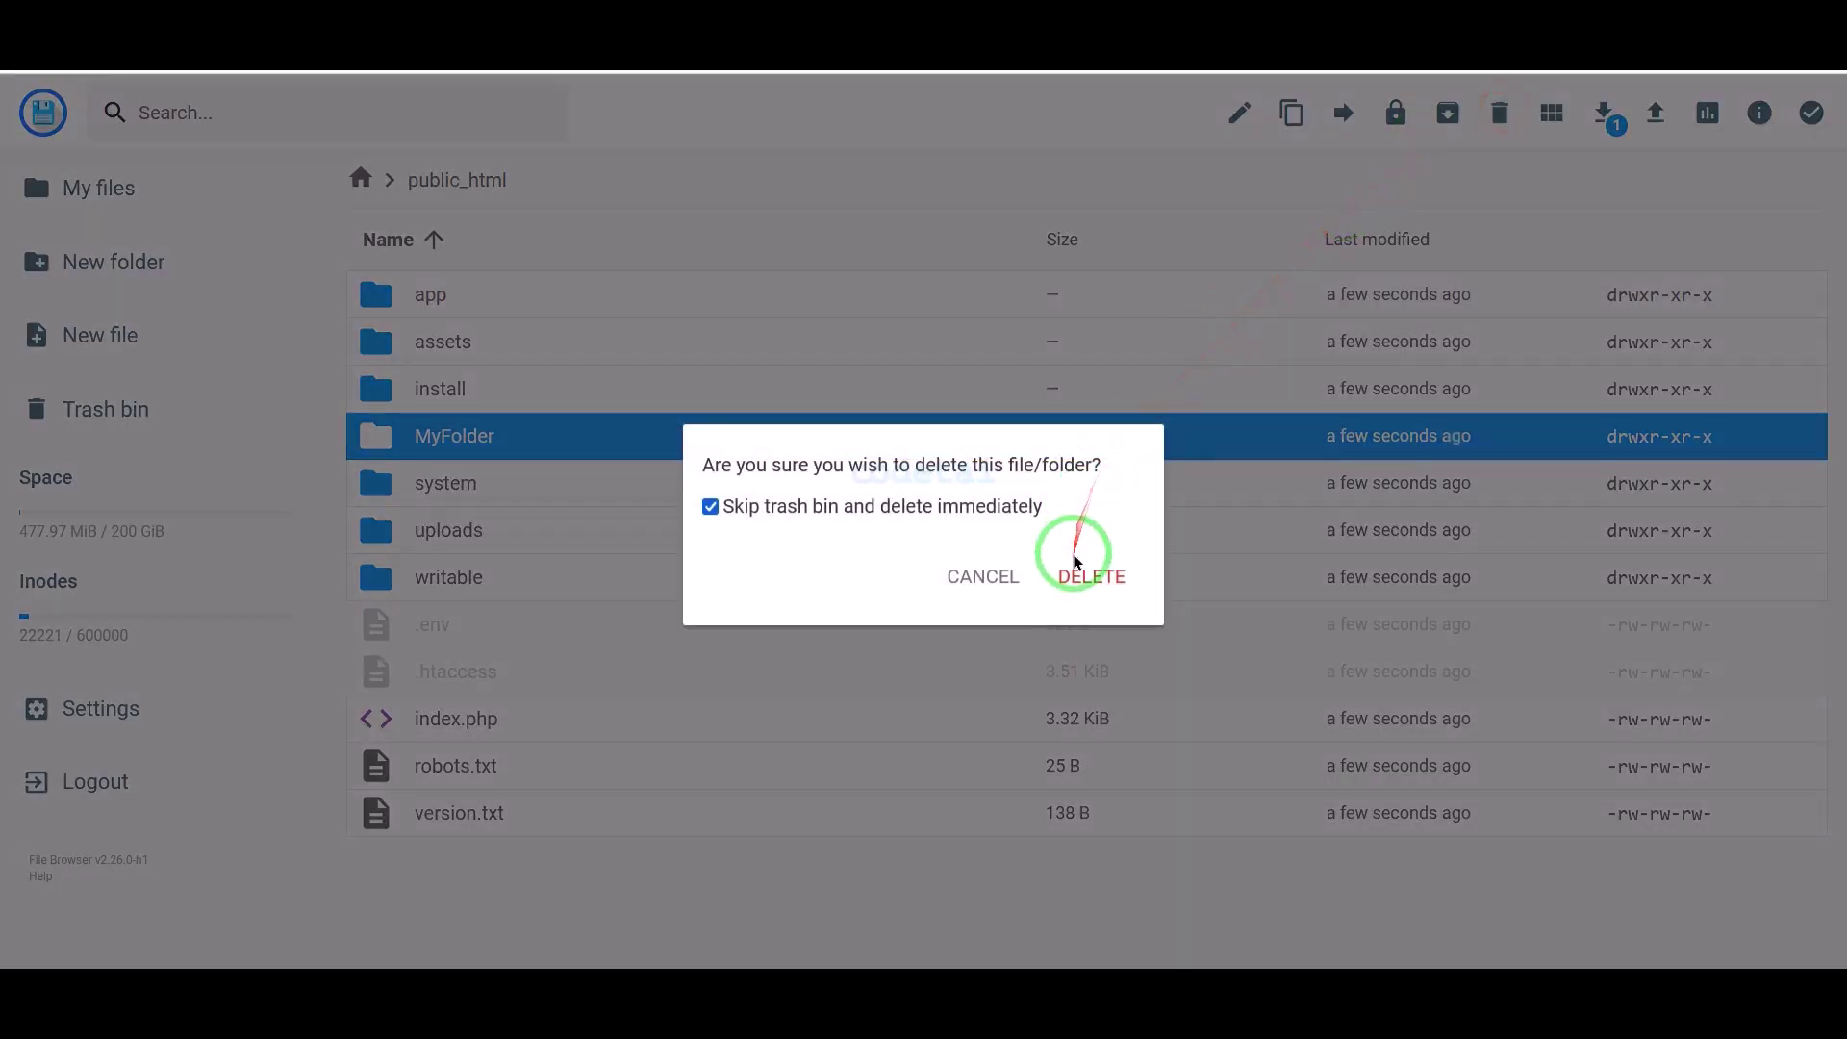
{"action": "left_click", "coordinate": [1075, 567]}
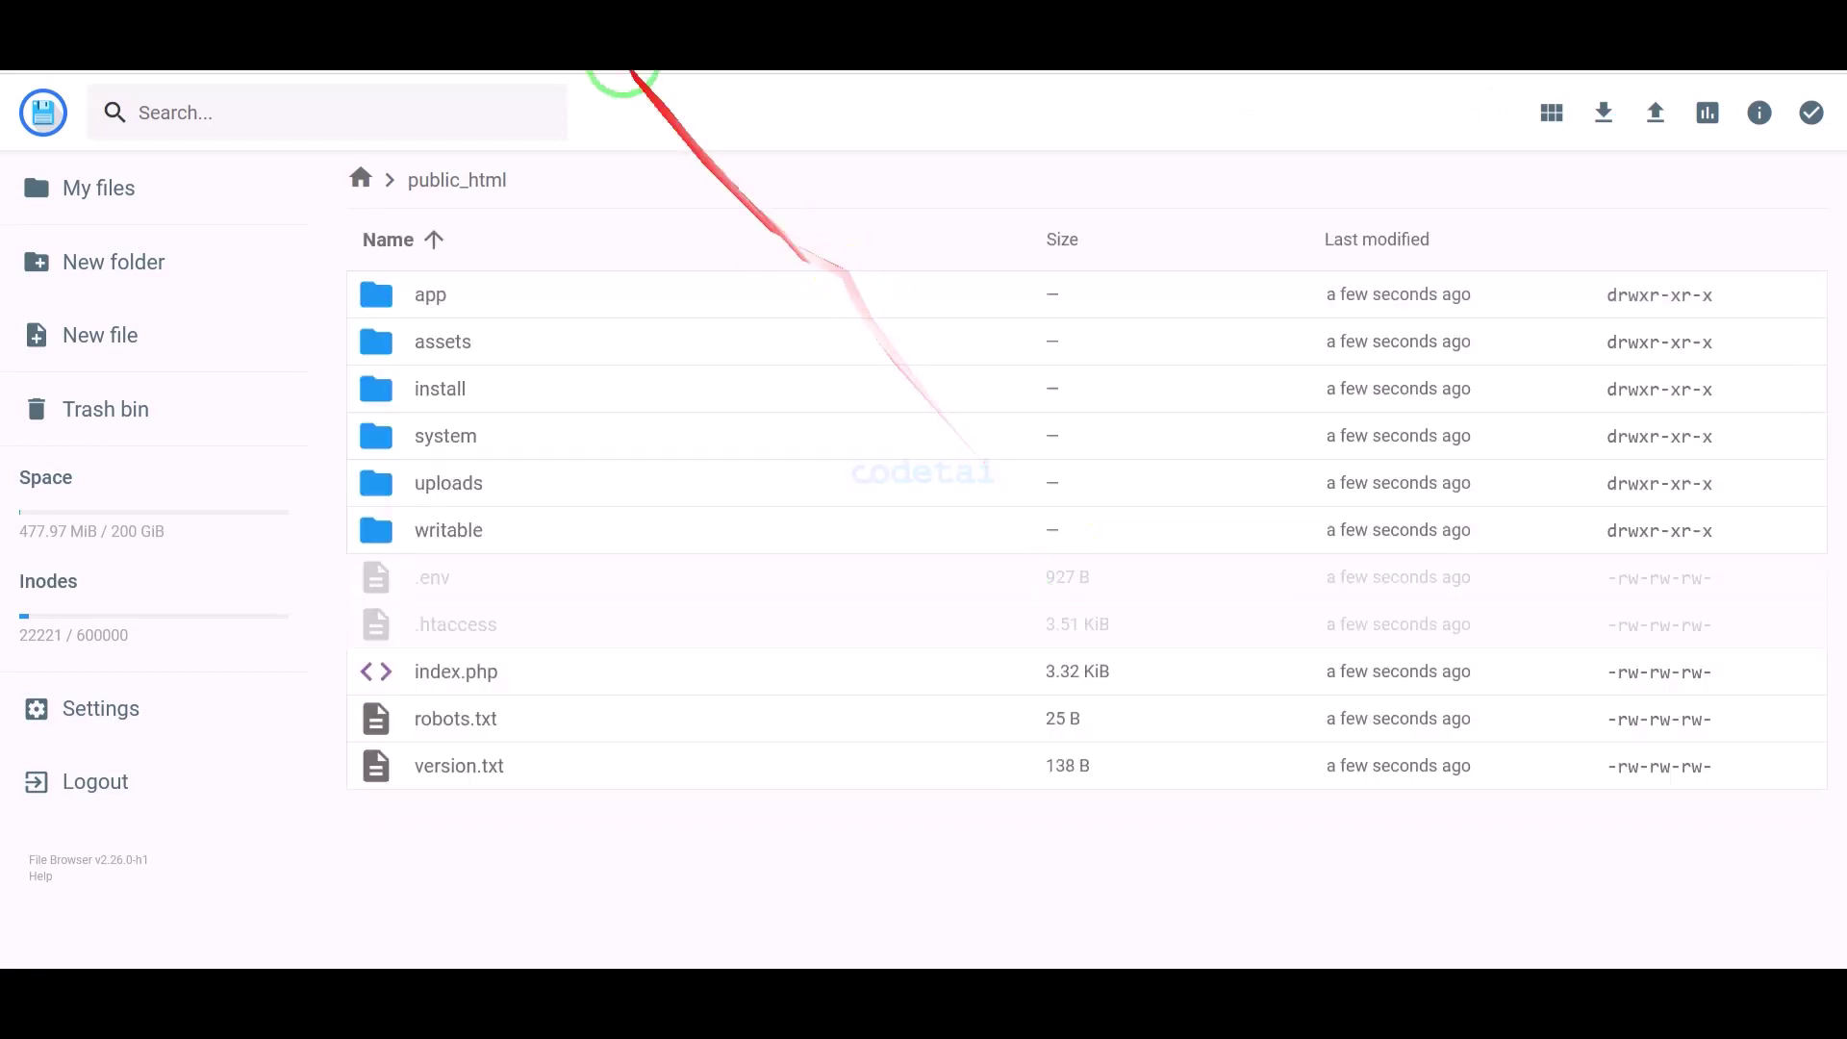
Load codetai.net in a new browser tab to start the Modesy installer
{"action": "key", "text": "ctrl+t"}
{"action": "type", "text": "codetai"}
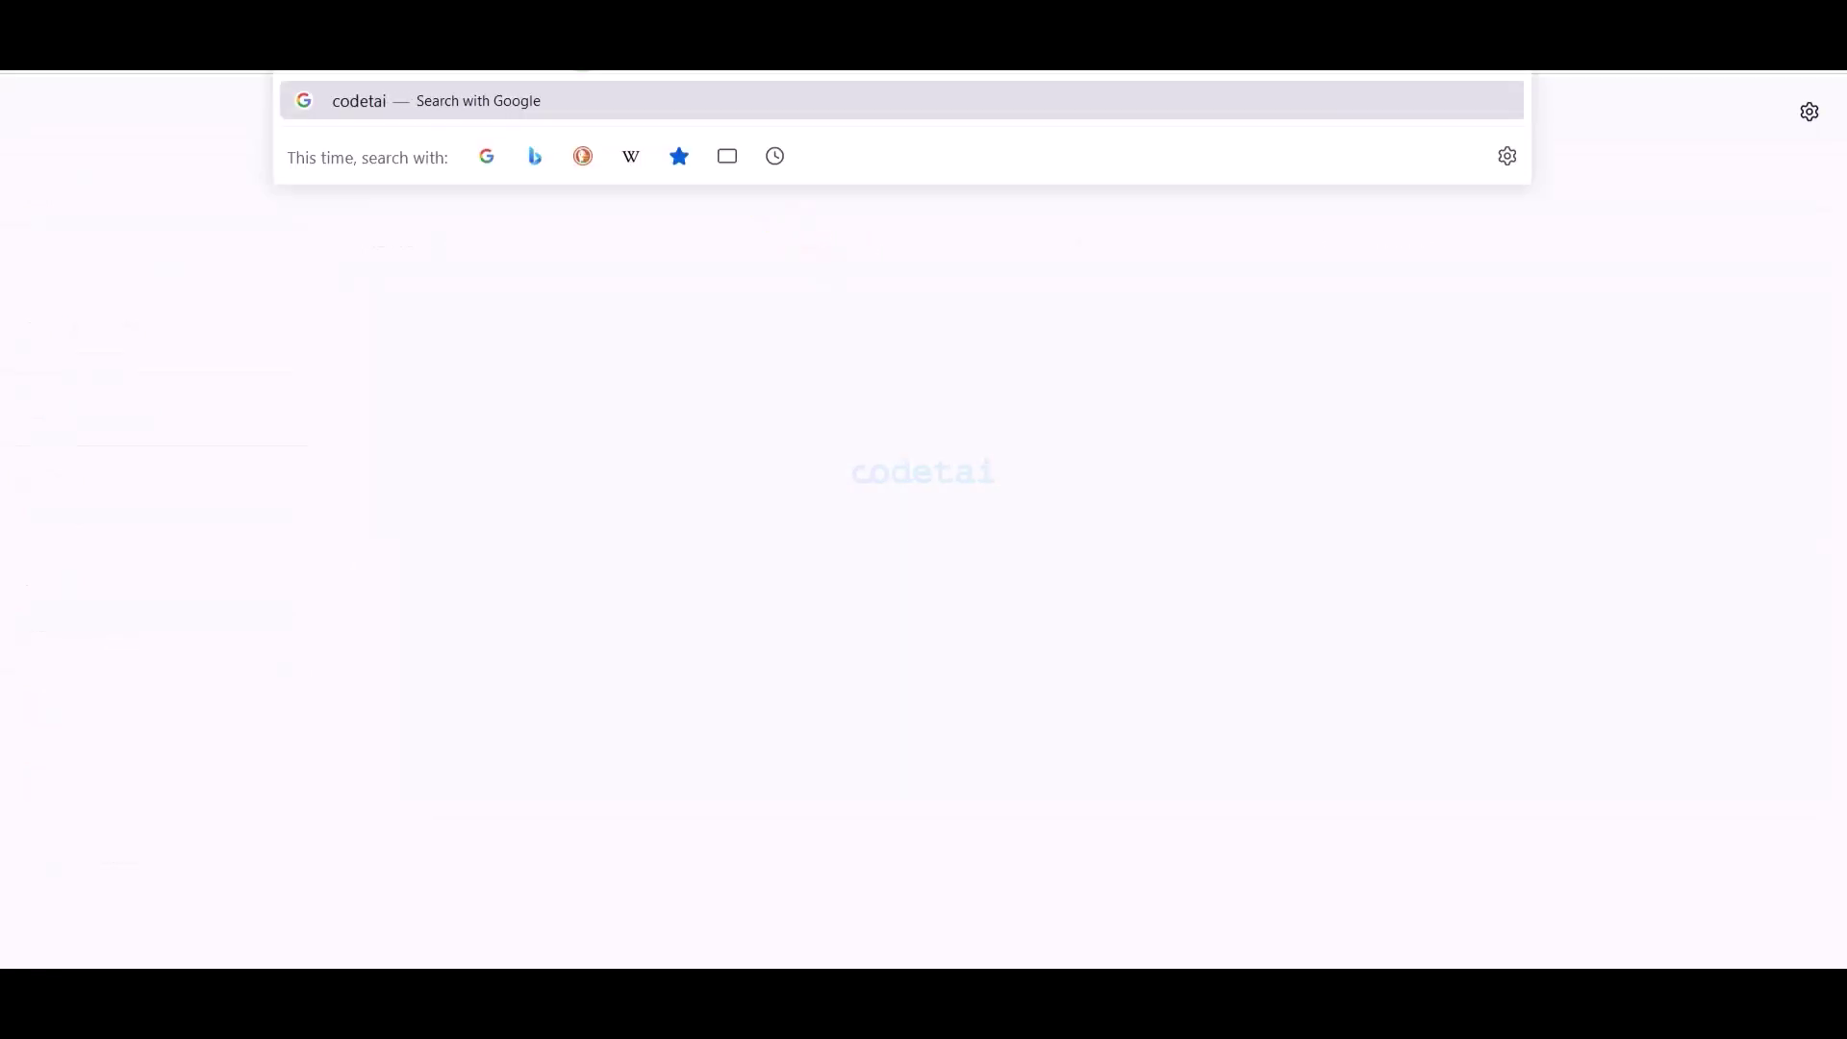
{"action": "type", "text": ".net"}
{"action": "key", "text": "Return"}
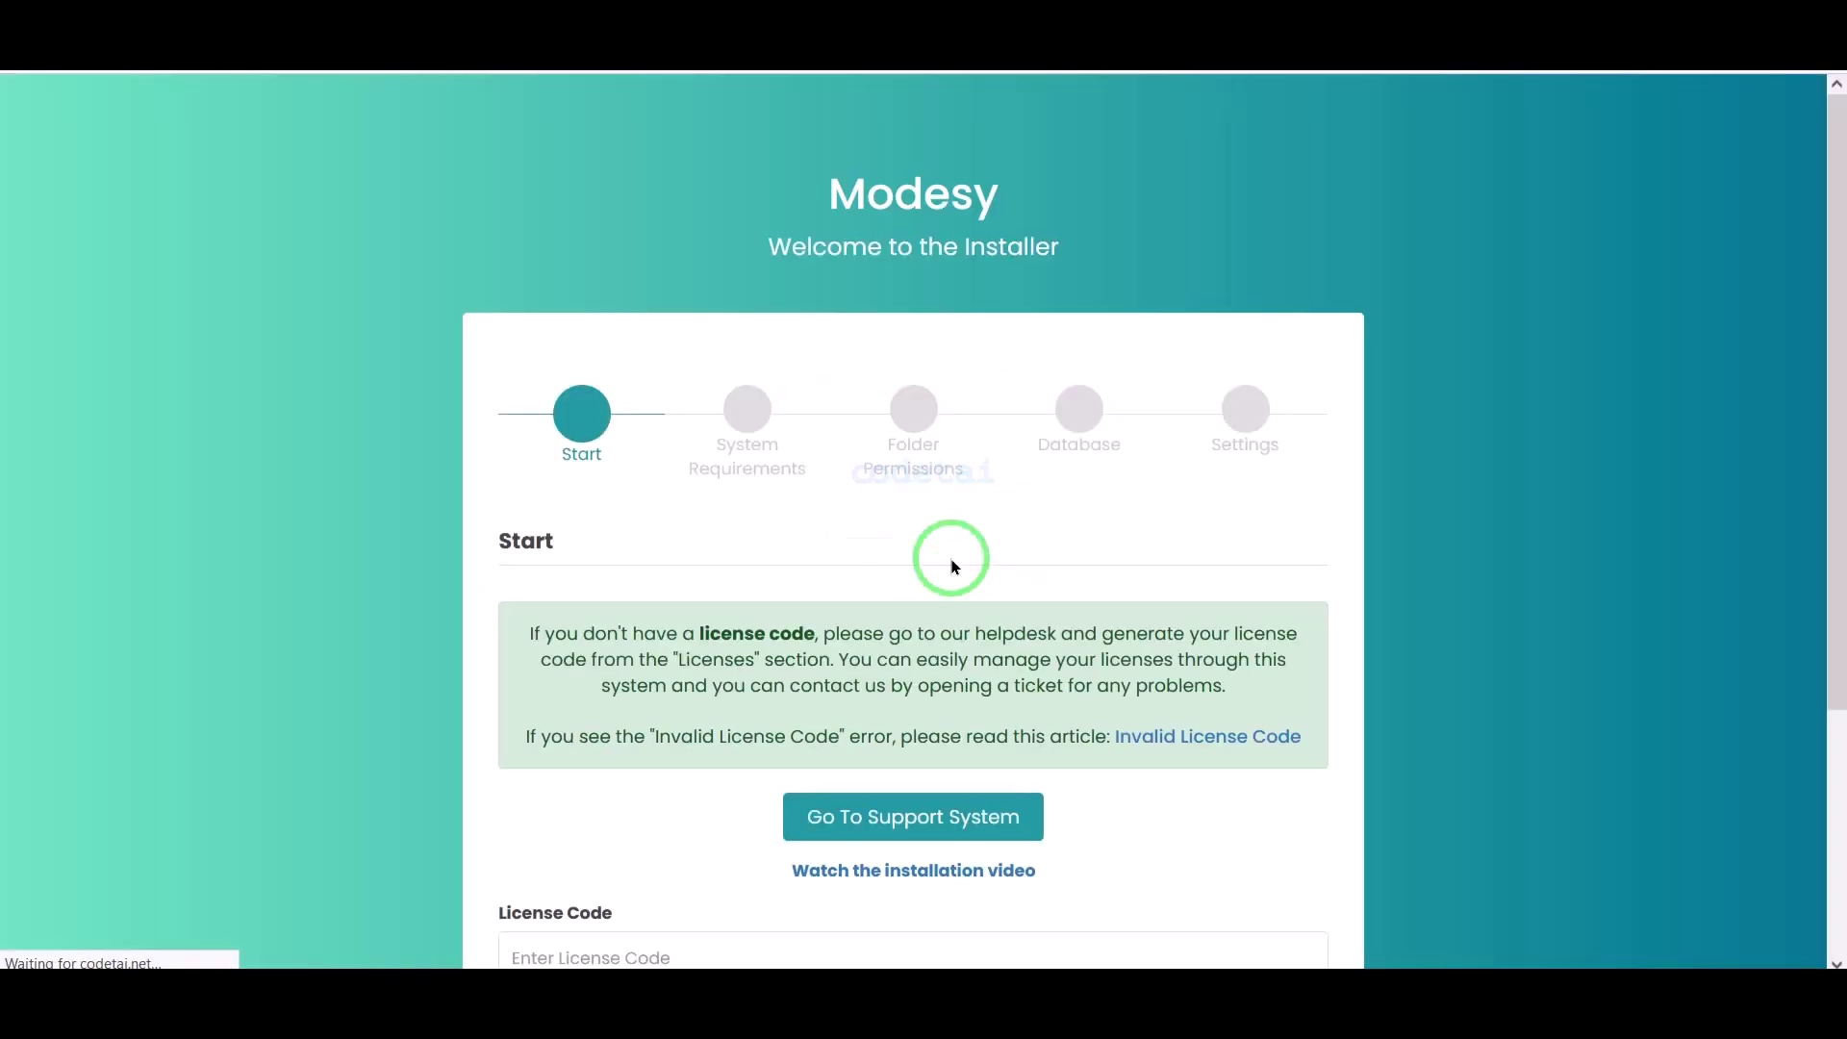
{"action": "scroll", "coordinate": [953, 566], "scroll_direction": "down", "scroll_amount": 3}
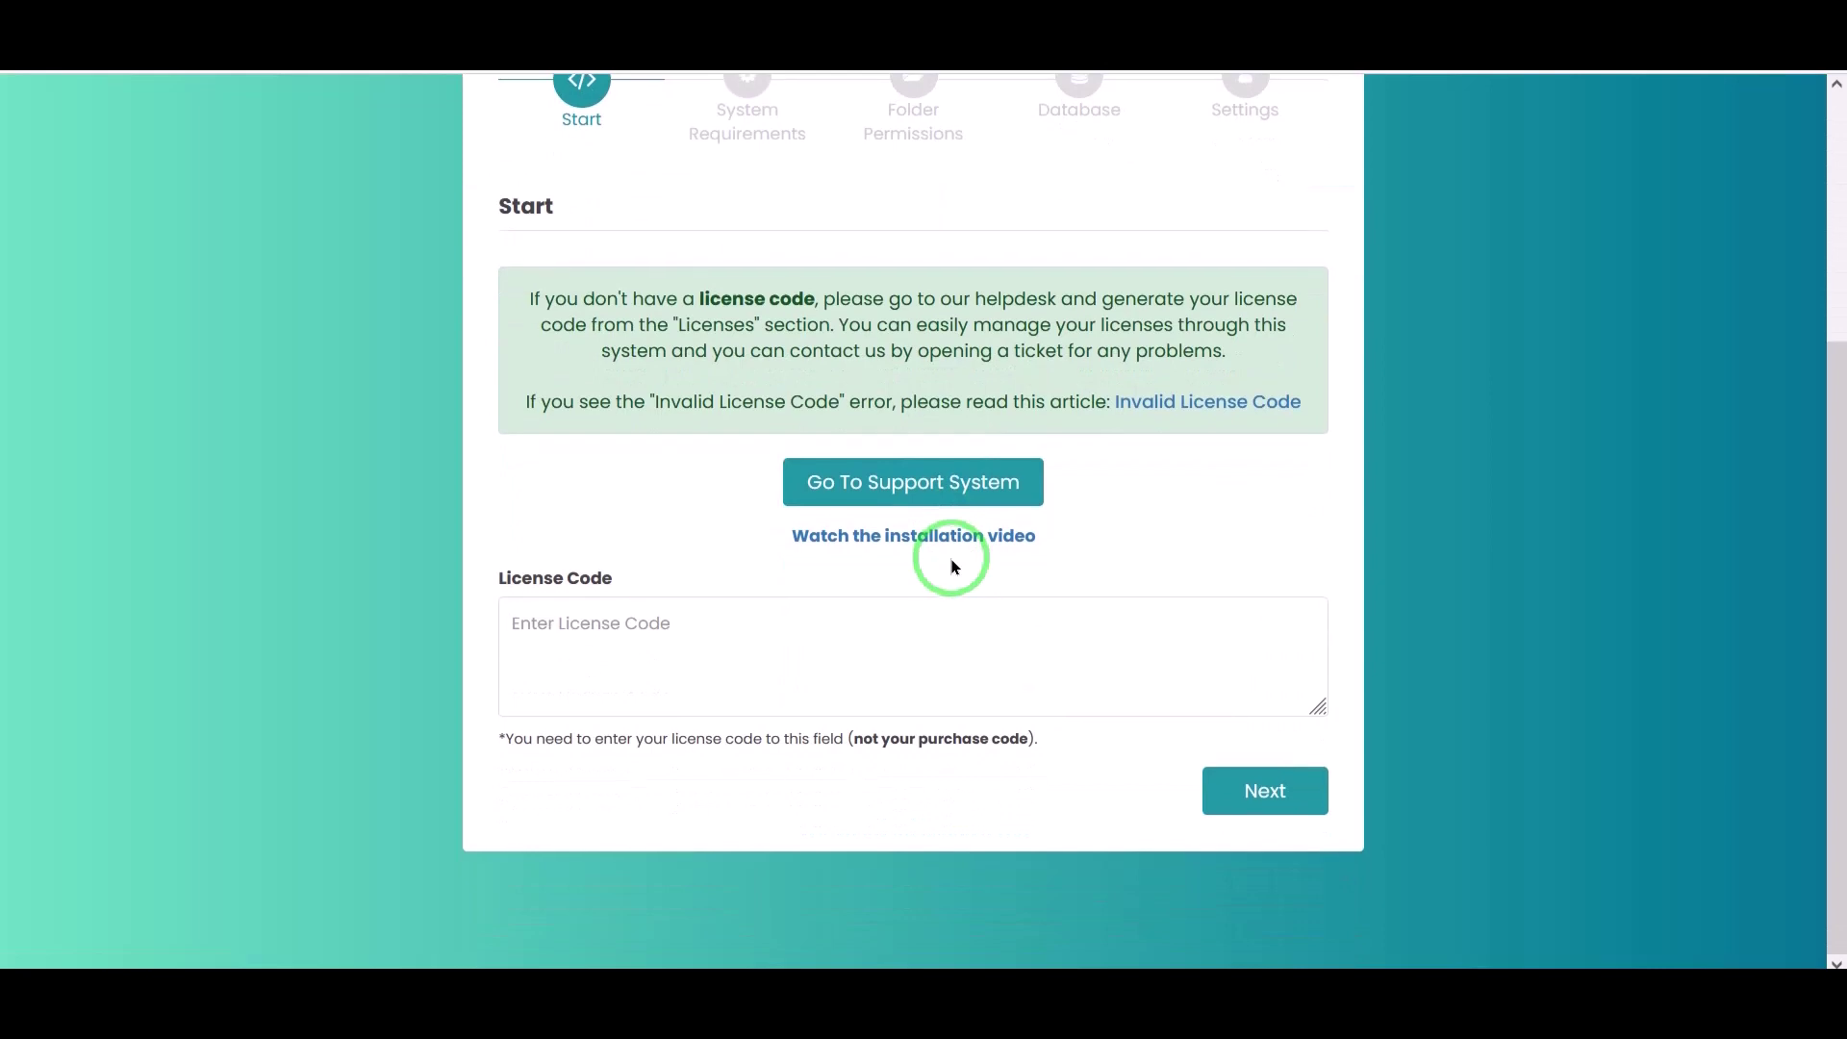
{"action": "left_click", "coordinate": [781, 926]}
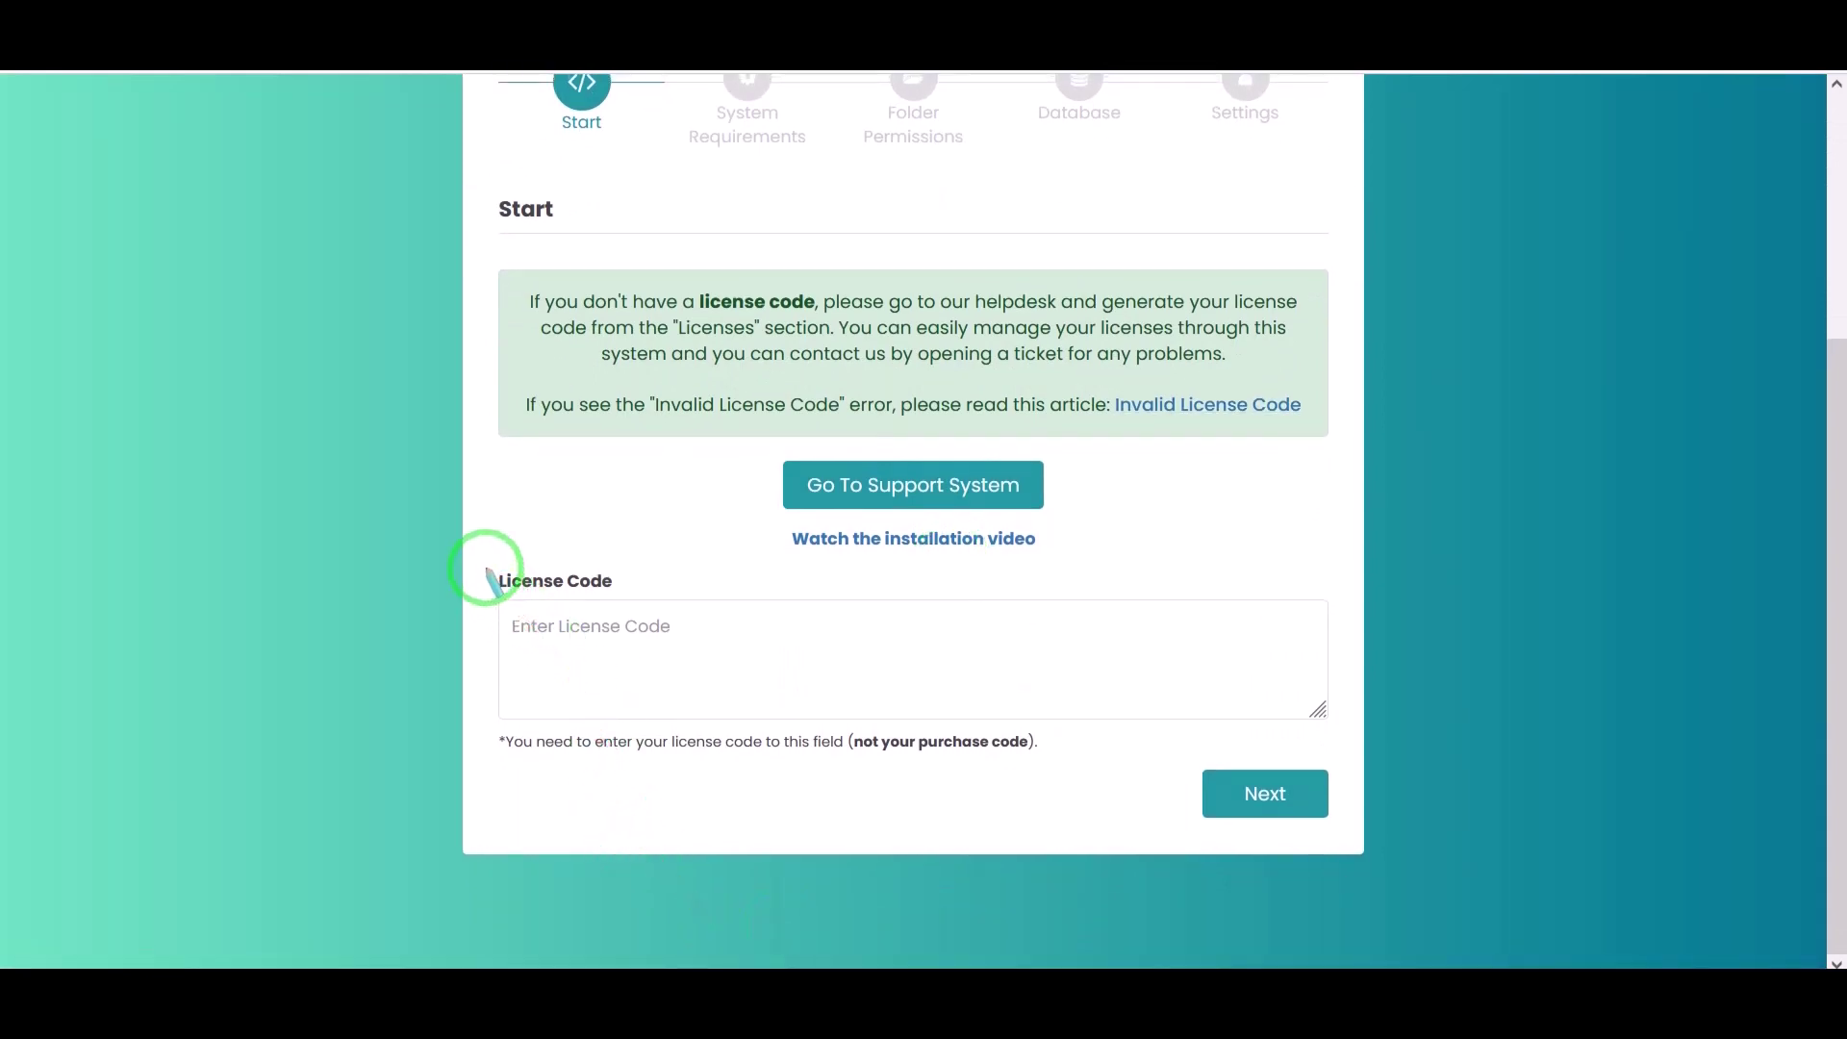
Visit the Codingest help desk Register page and enter the license code in License Code
{"action": "left_click_drag", "start_coordinate": [487, 570], "coordinate": [1344, 738]}
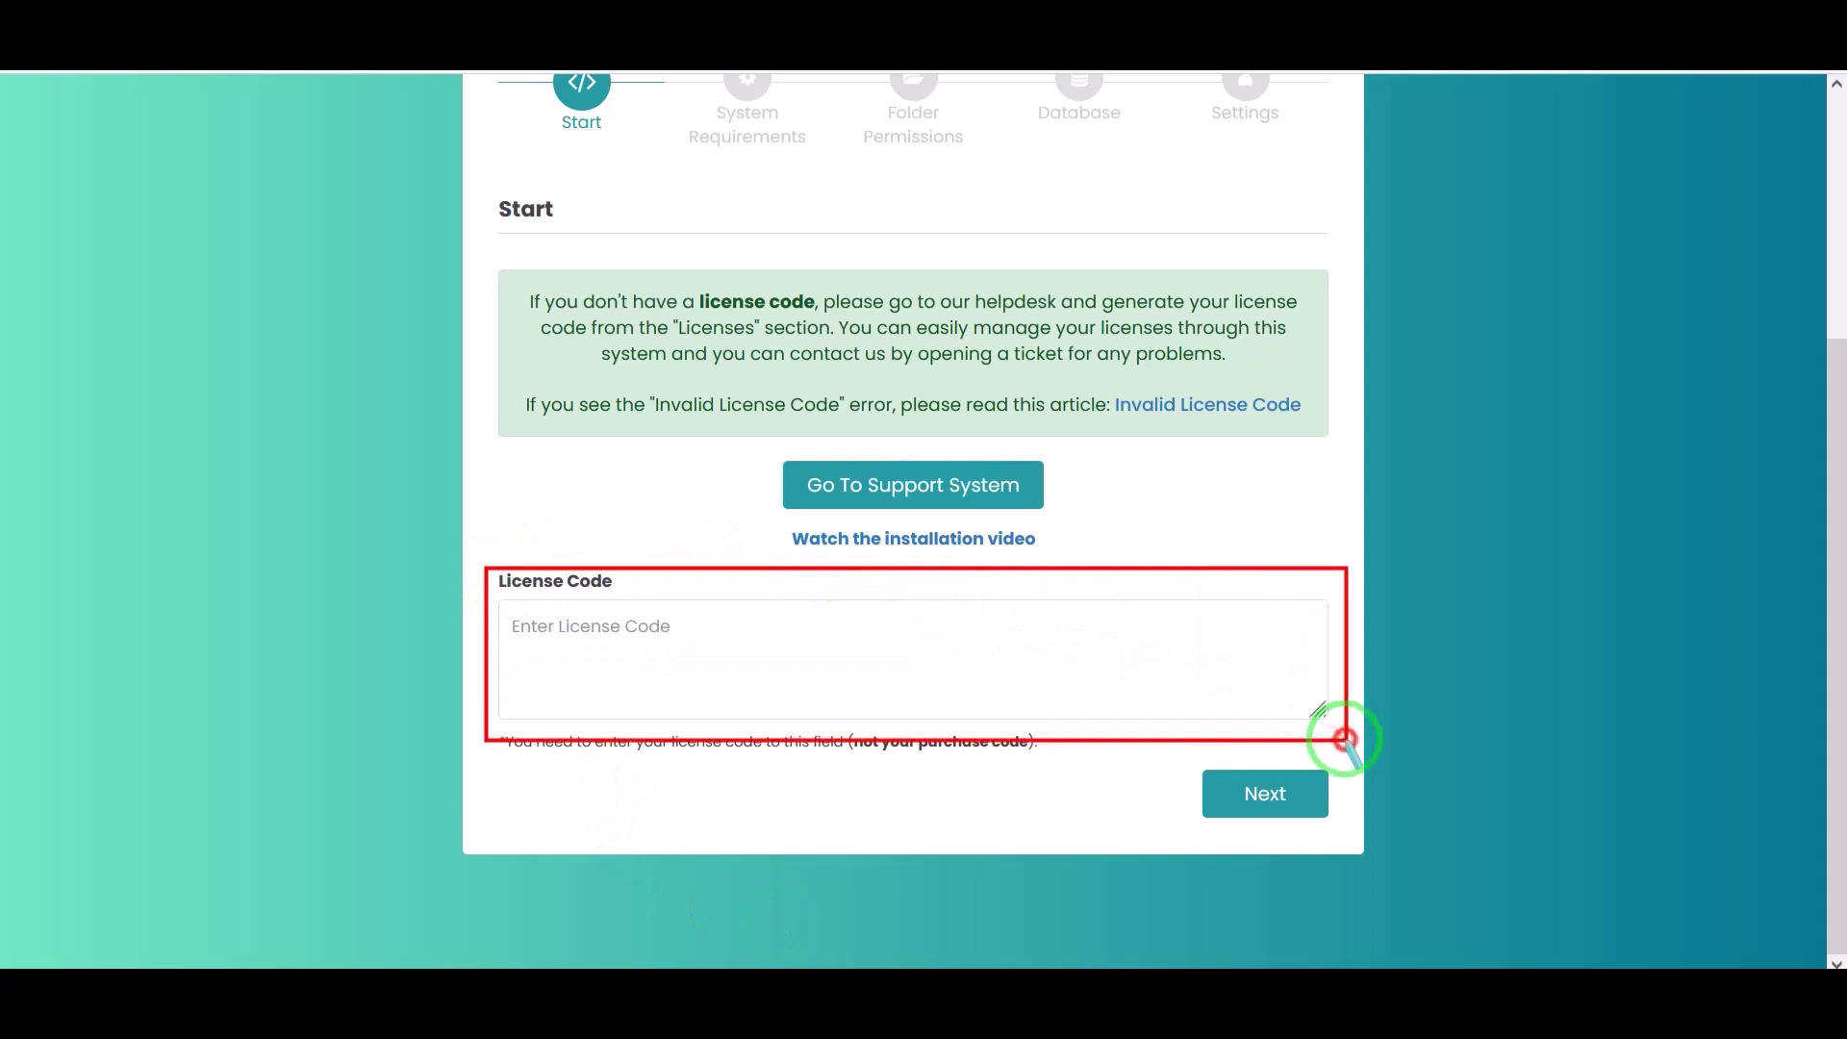
{"action": "left_click_drag", "start_coordinate": [751, 444], "coordinate": [1058, 516]}
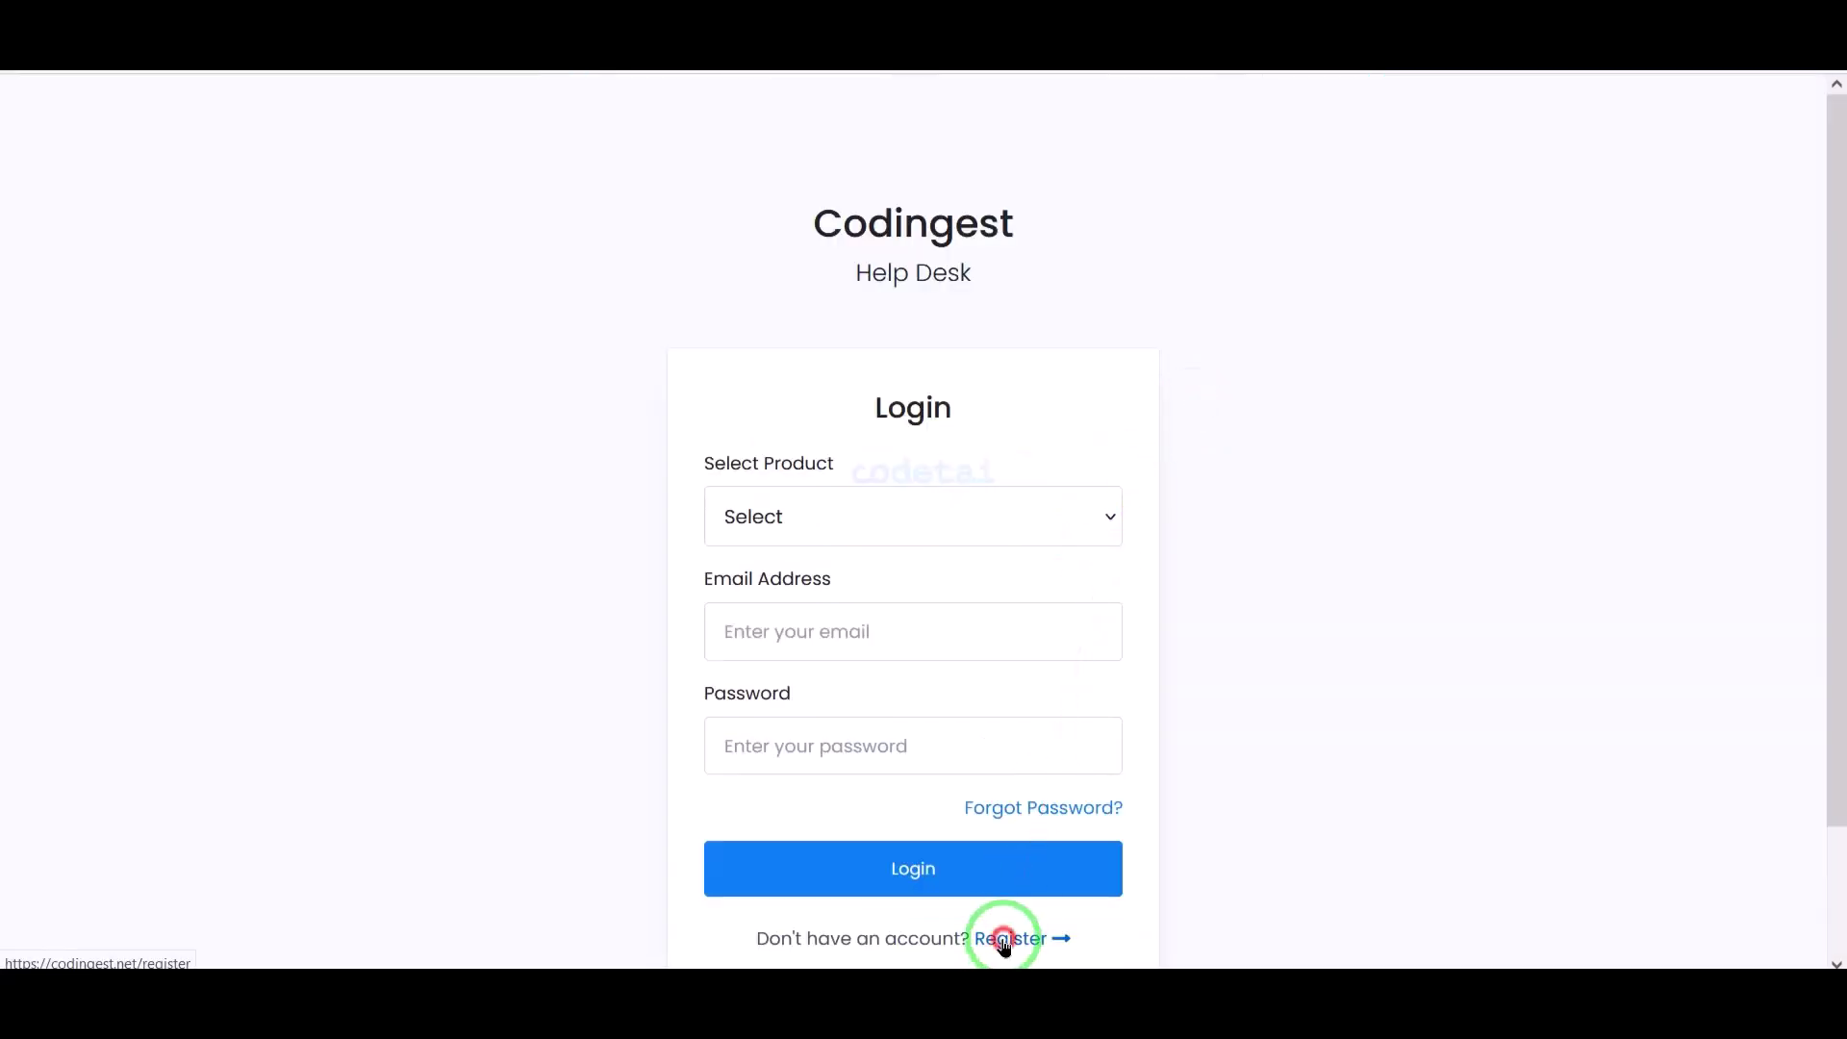
{"action": "left_click", "coordinate": [1007, 941]}
{"action": "scroll", "coordinate": [1045, 804], "scroll_direction": "down", "scroll_amount": 4}
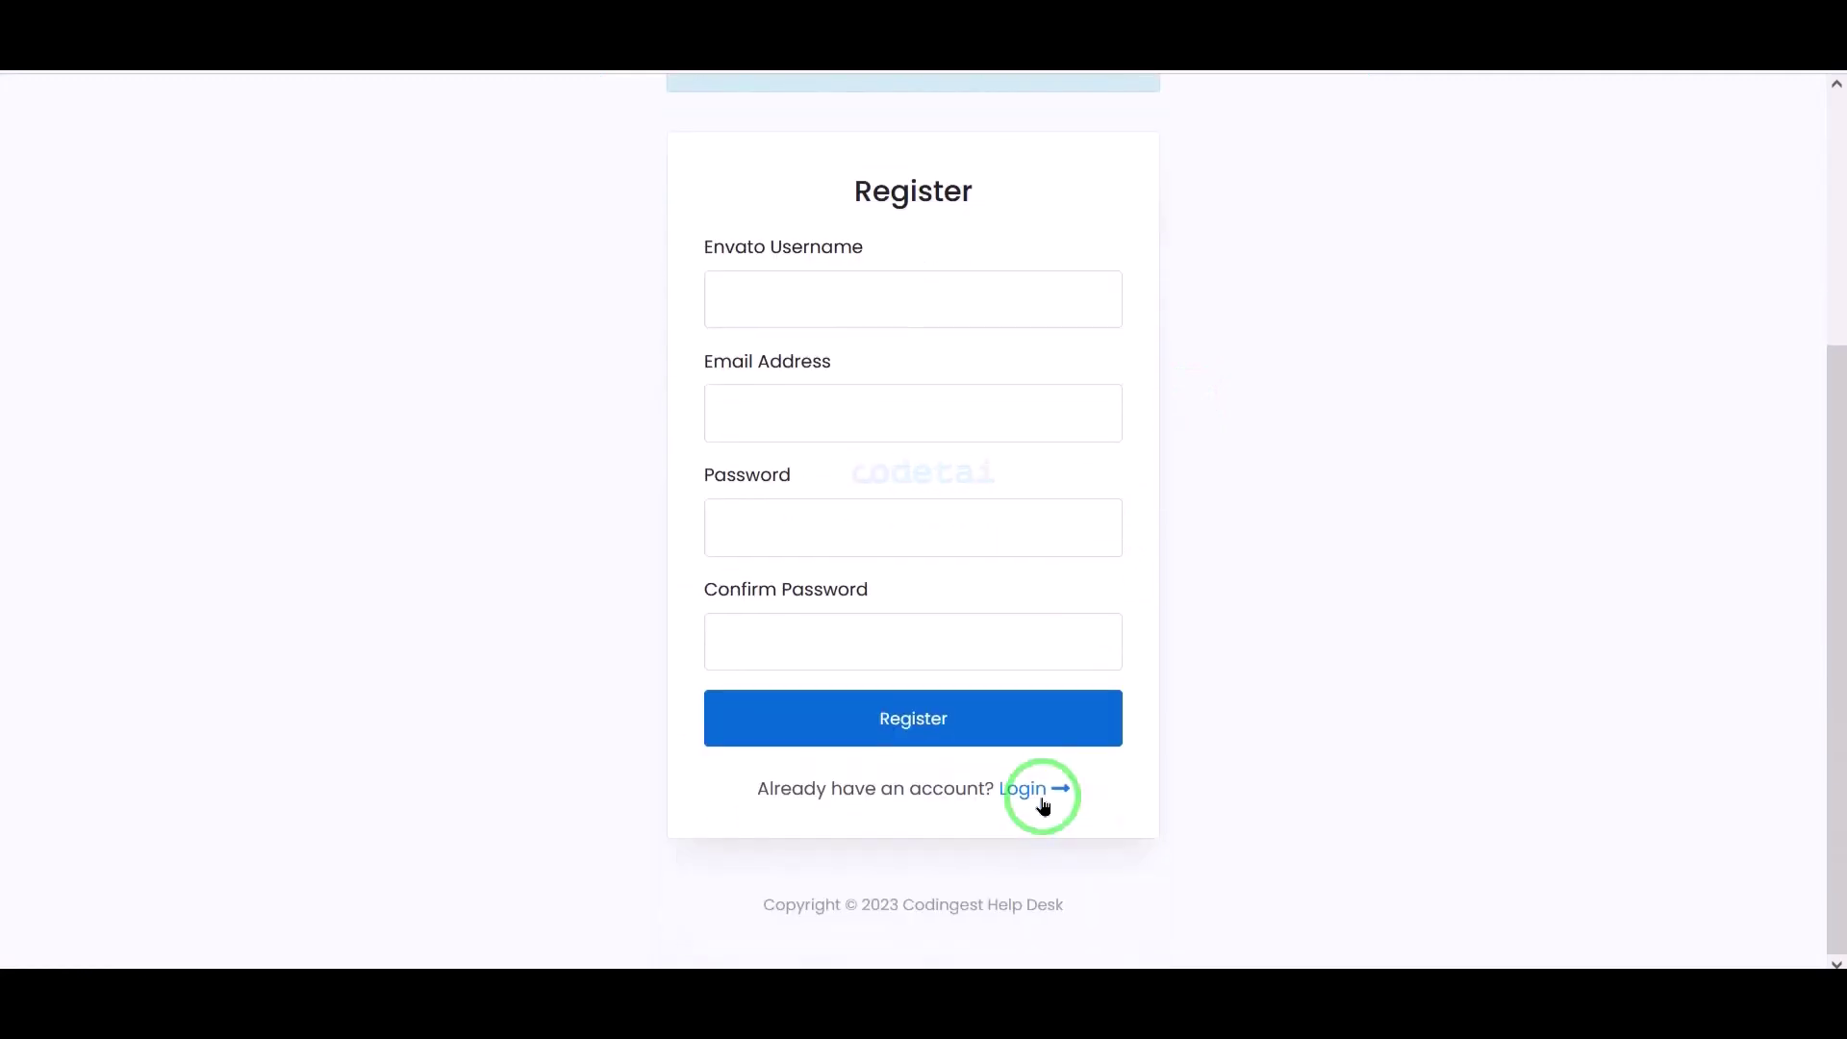
{"action": "scroll", "coordinate": [1045, 805], "scroll_direction": "up", "scroll_amount": 3}
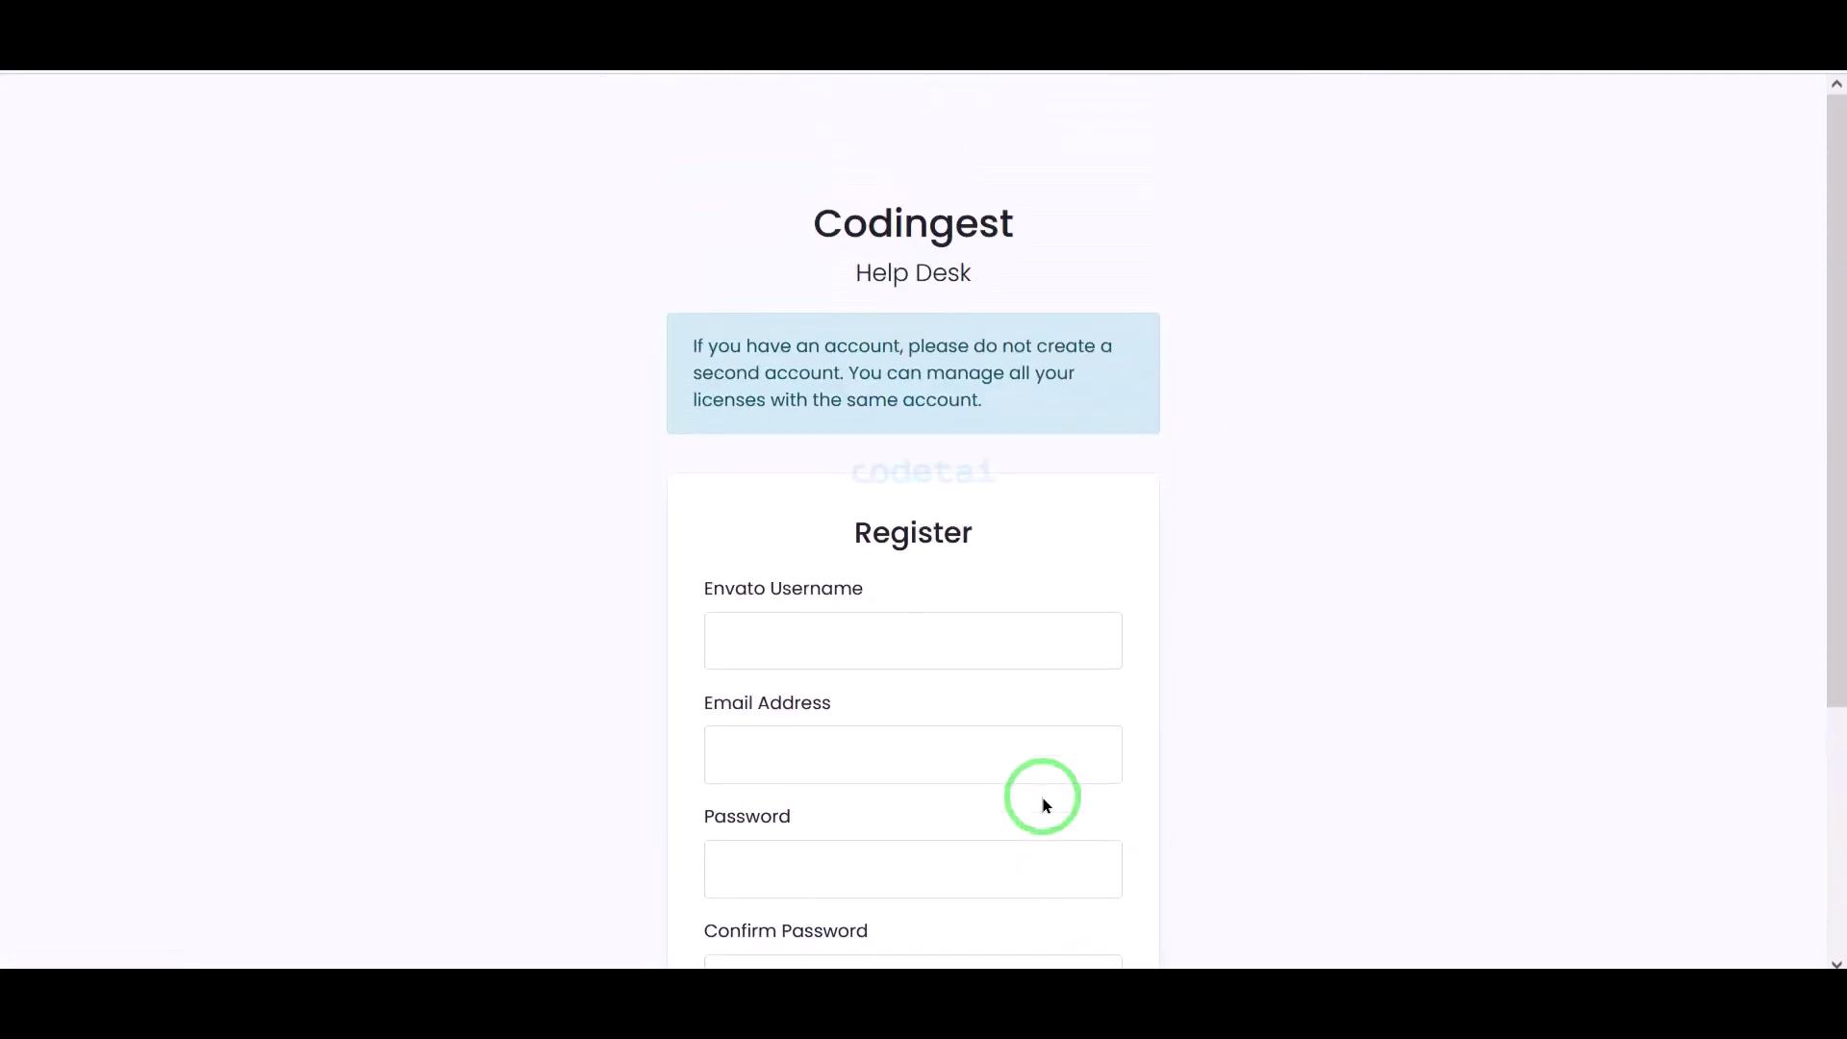
{"action": "scroll", "coordinate": [1044, 802], "scroll_direction": "down", "scroll_amount": 4}
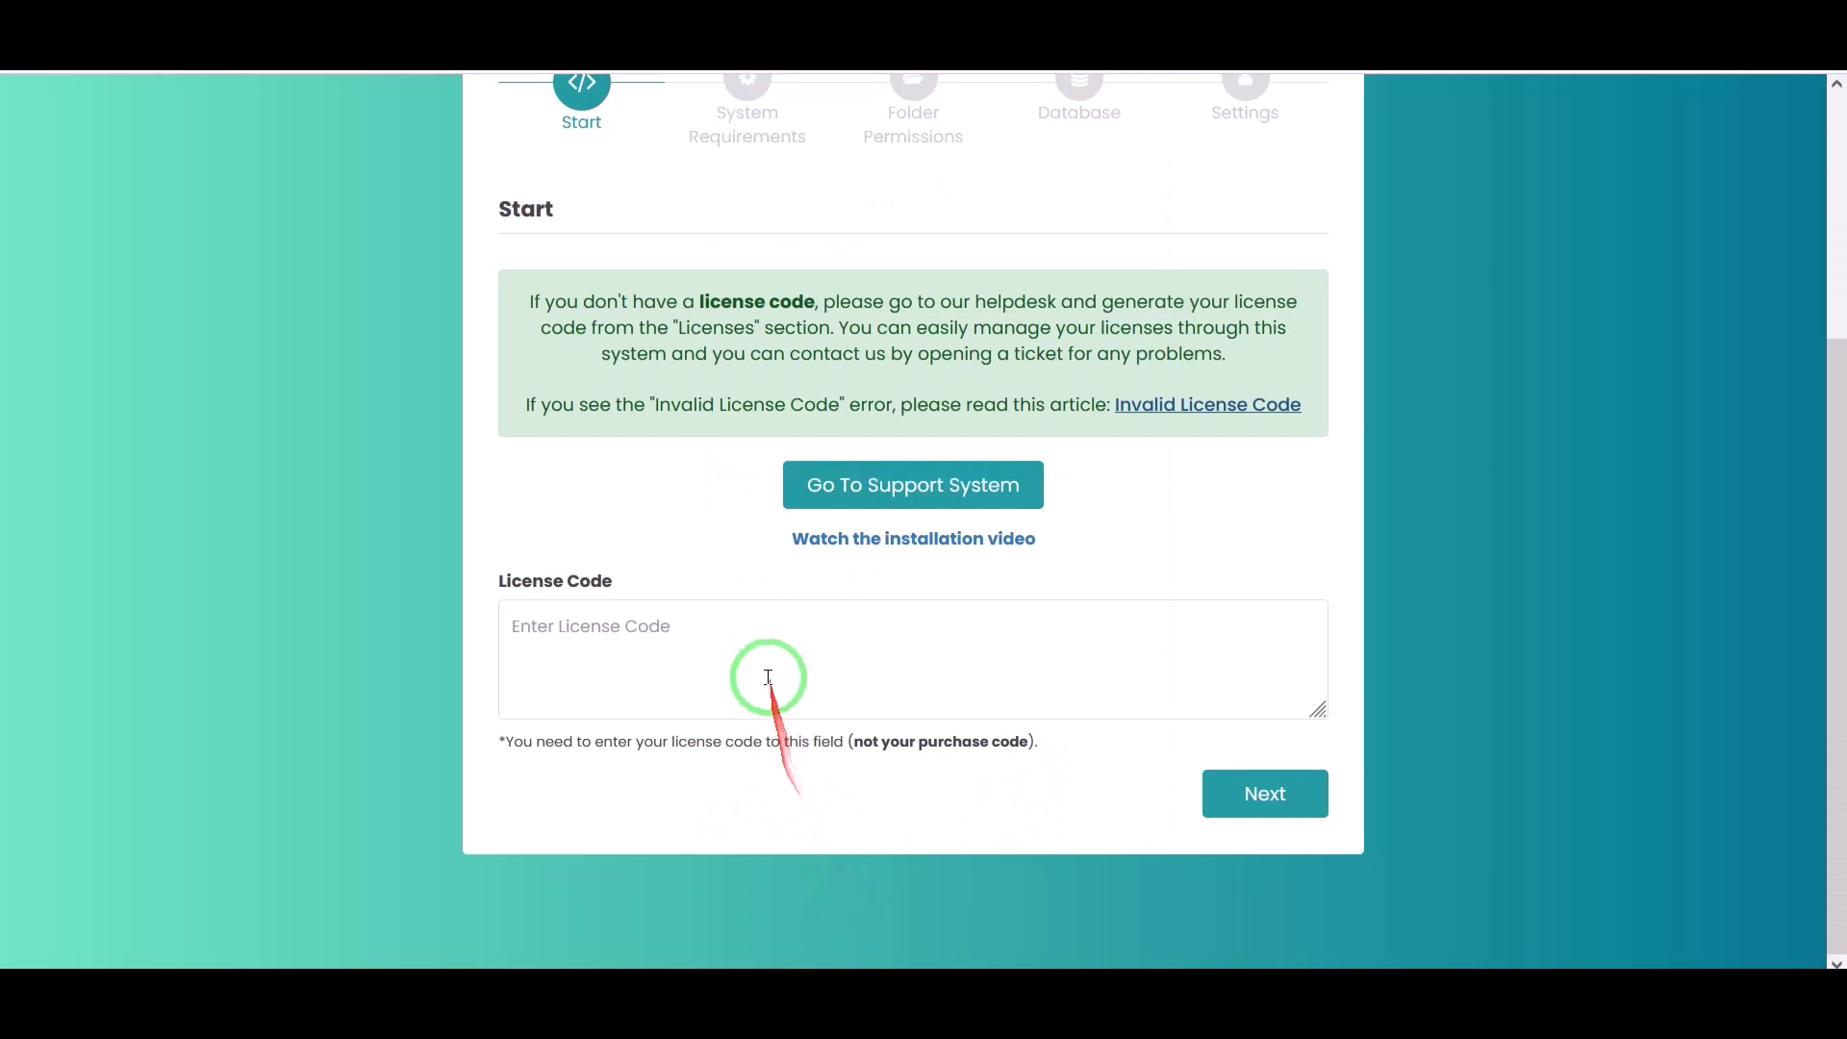
{"action": "left_click", "coordinate": [769, 675]}
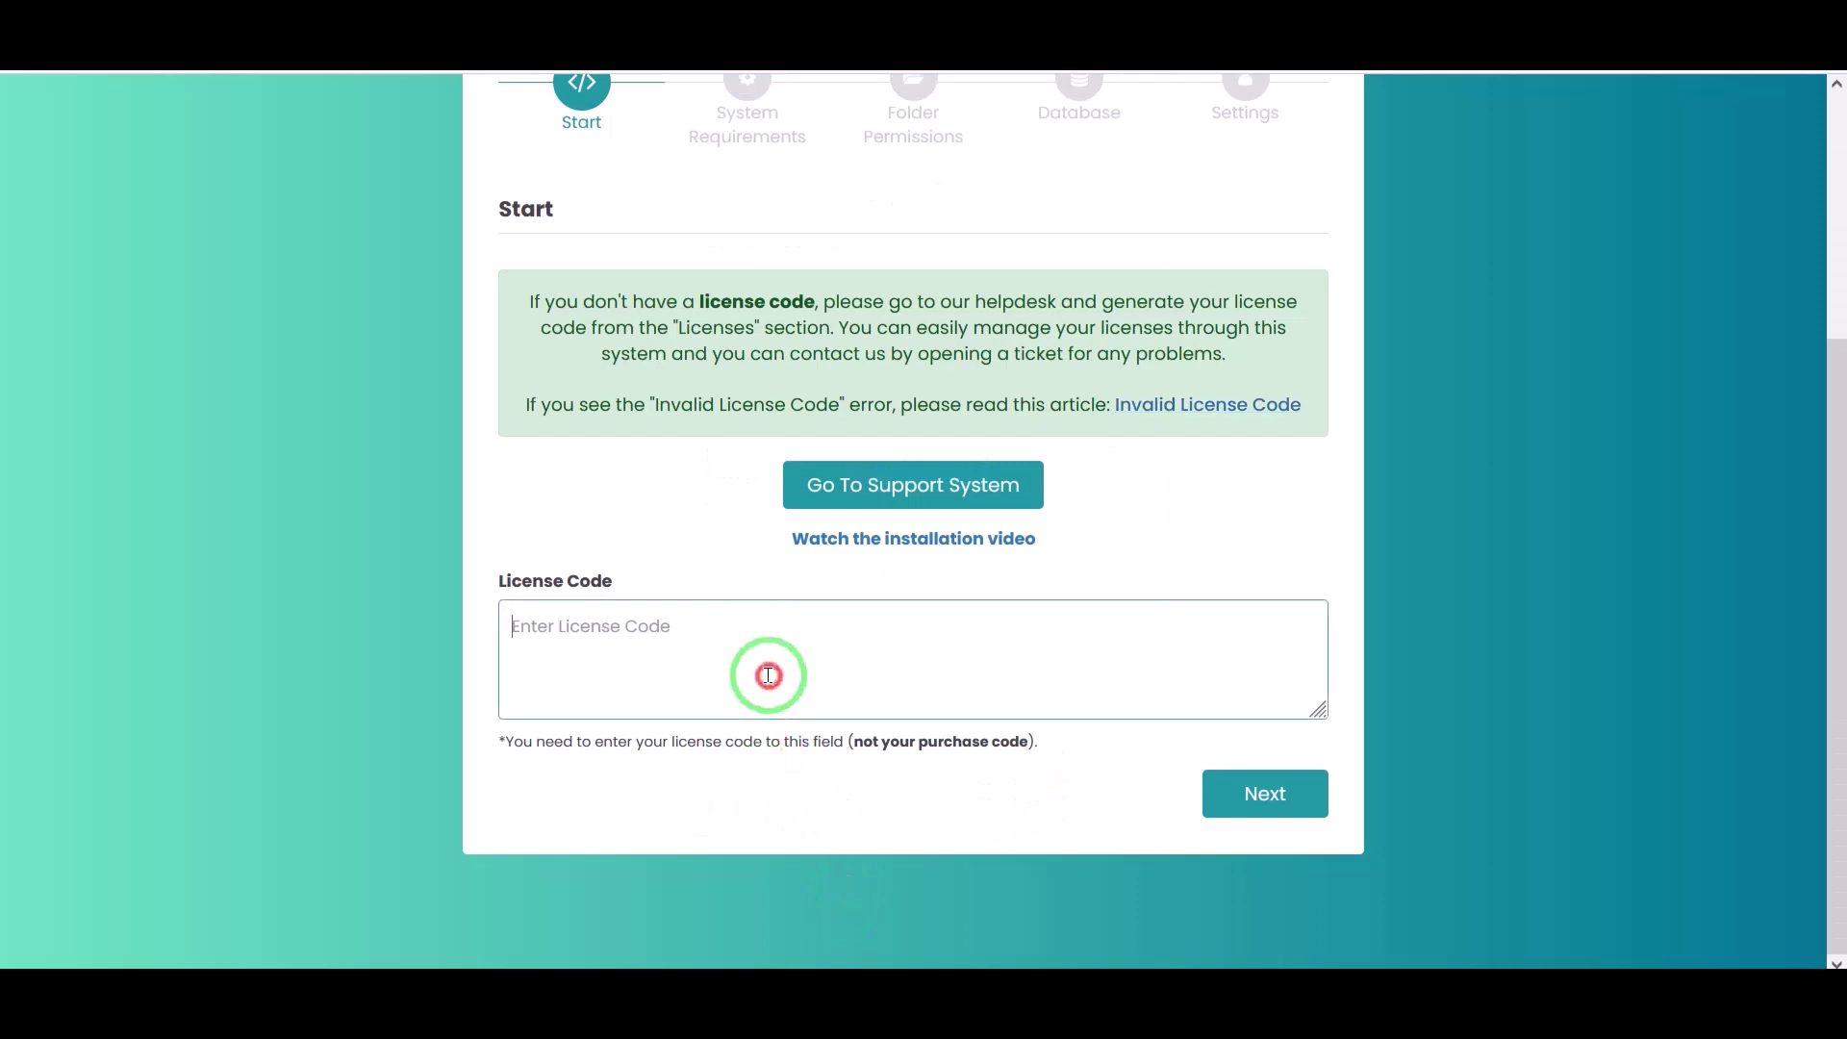
{"action": "left_click", "coordinate": [1169, 835]}
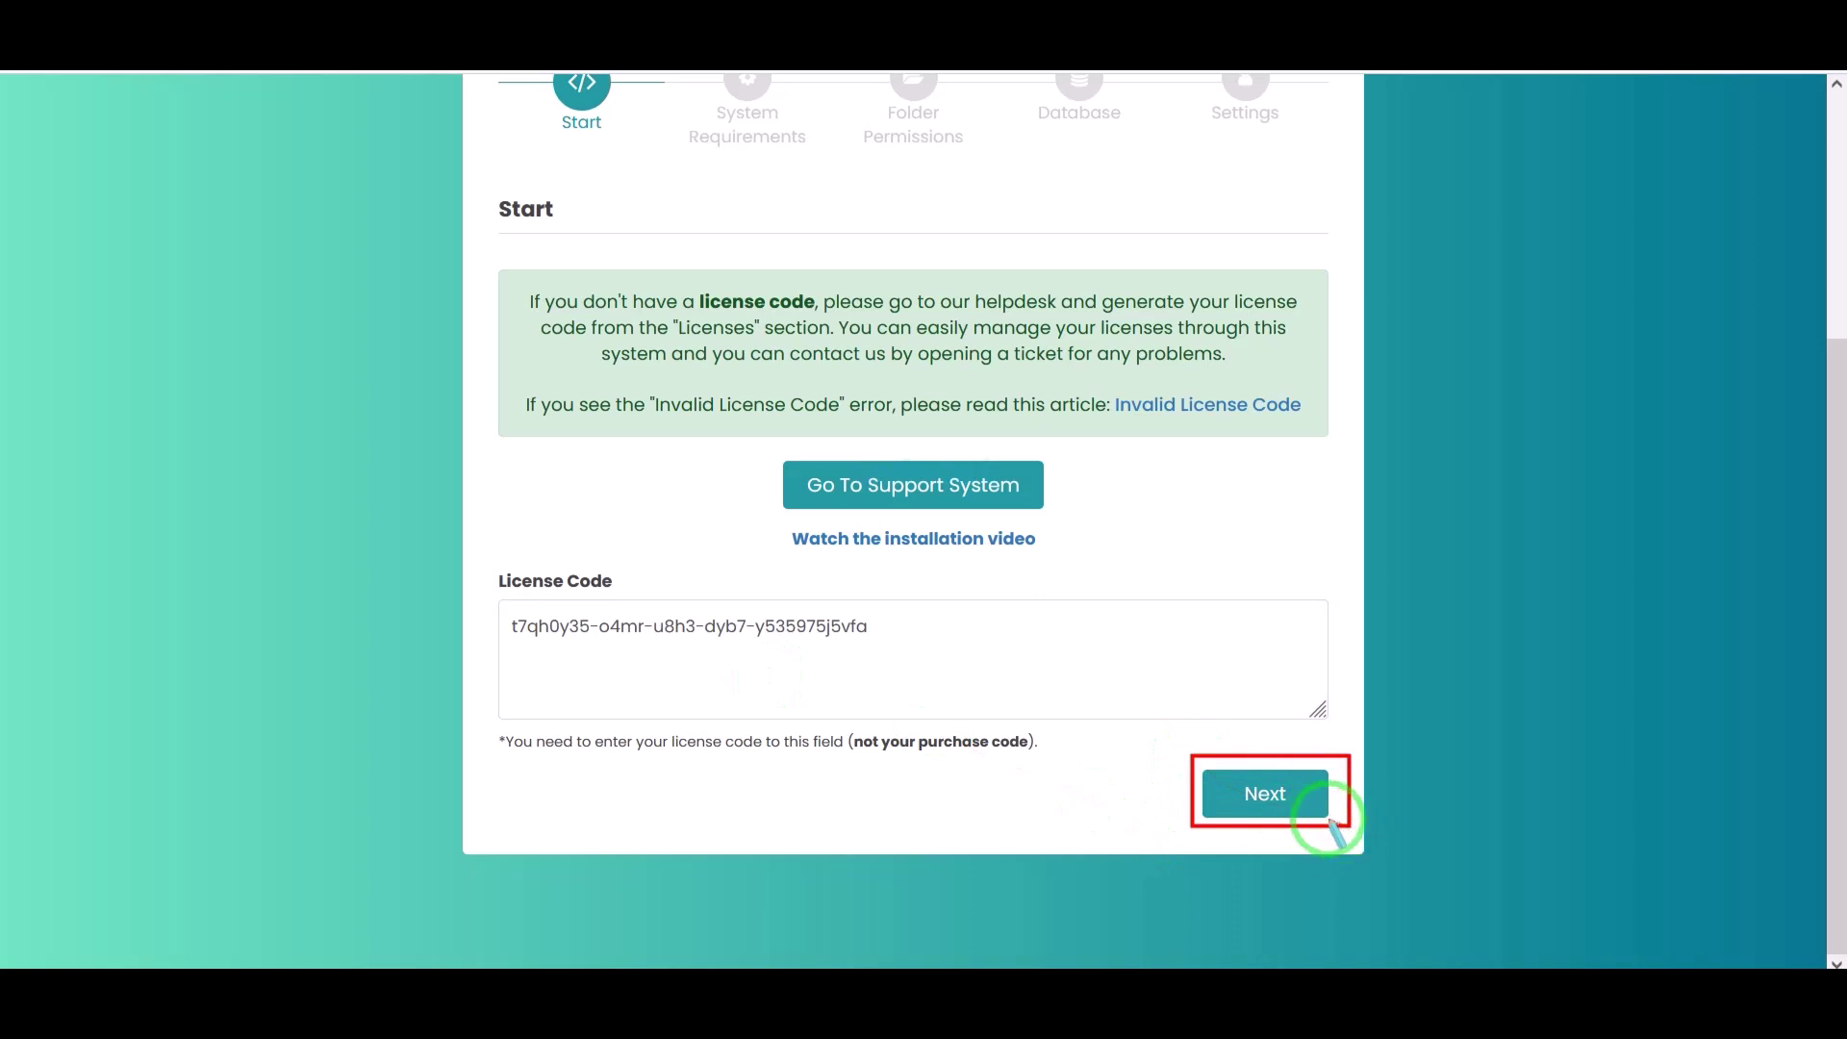
Submit the license code, then pass the system requirements and folder permission checks
{"action": "left_click", "coordinate": [1291, 794]}
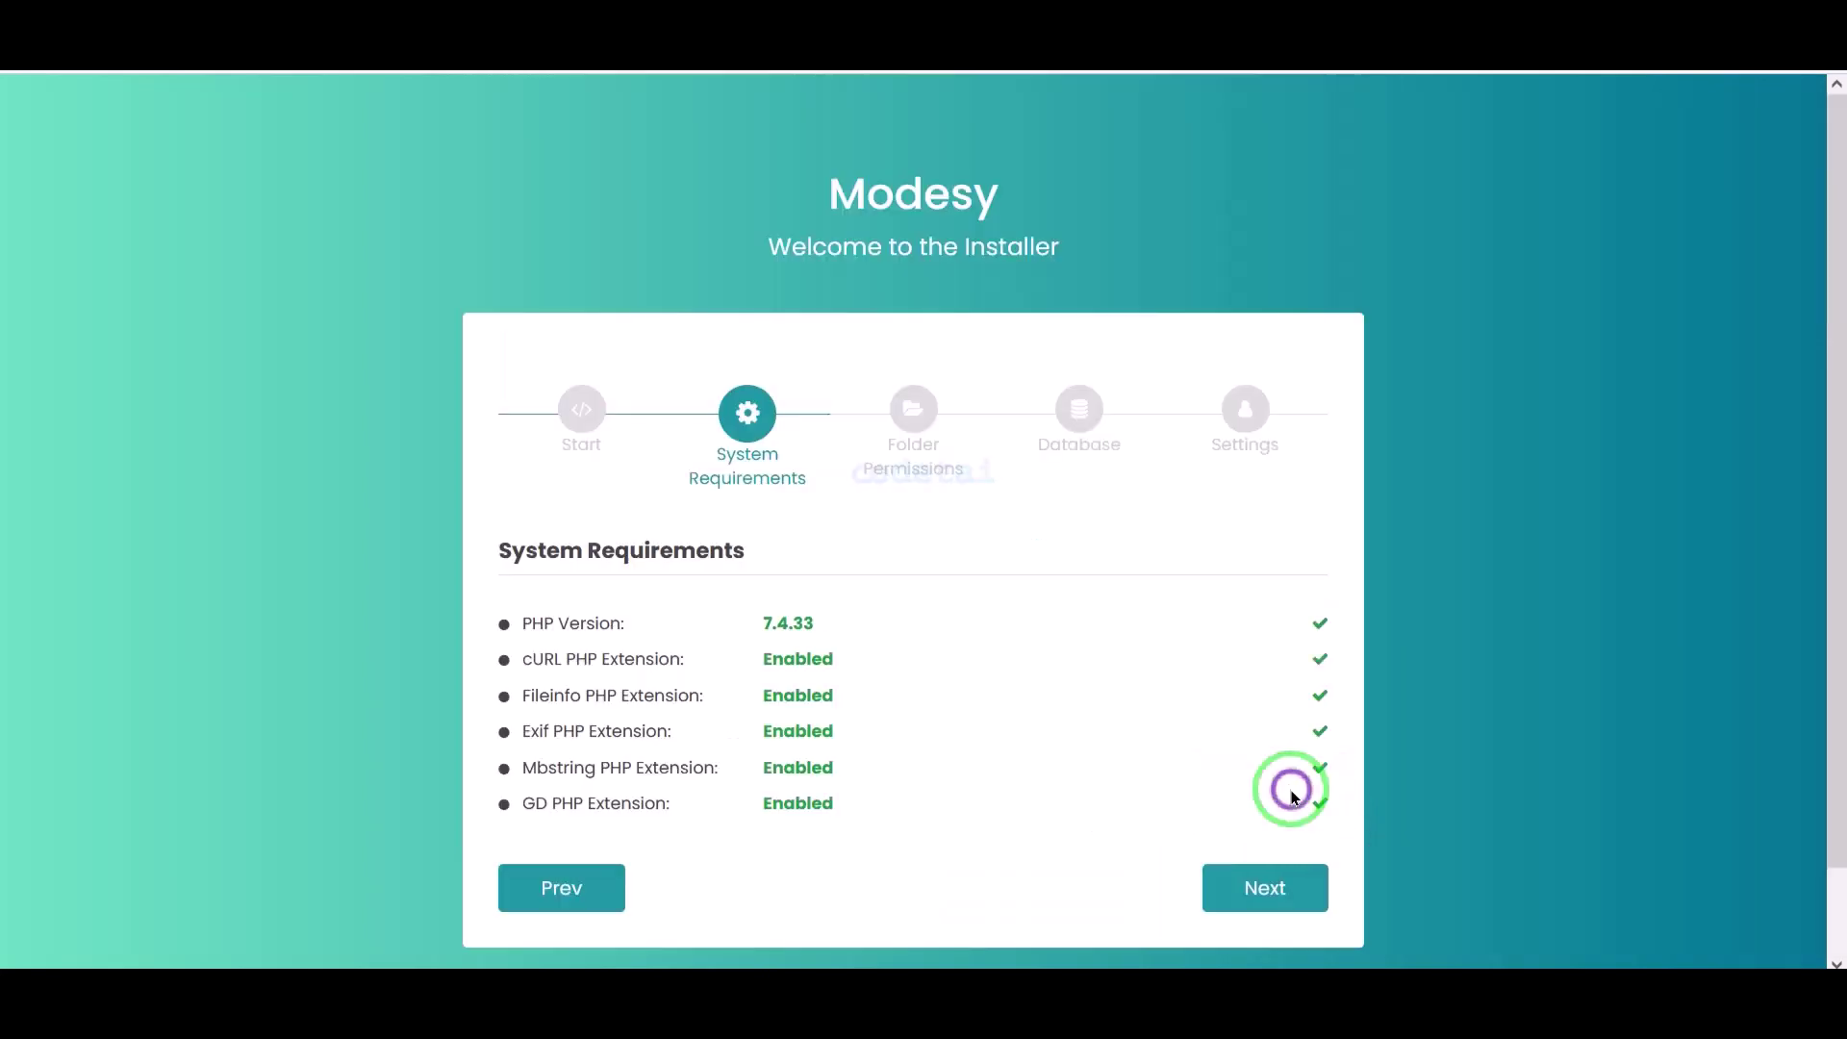
{"action": "scroll", "coordinate": [1291, 796], "scroll_direction": "down", "scroll_amount": 1}
{"action": "left_click", "coordinate": [1243, 806]}
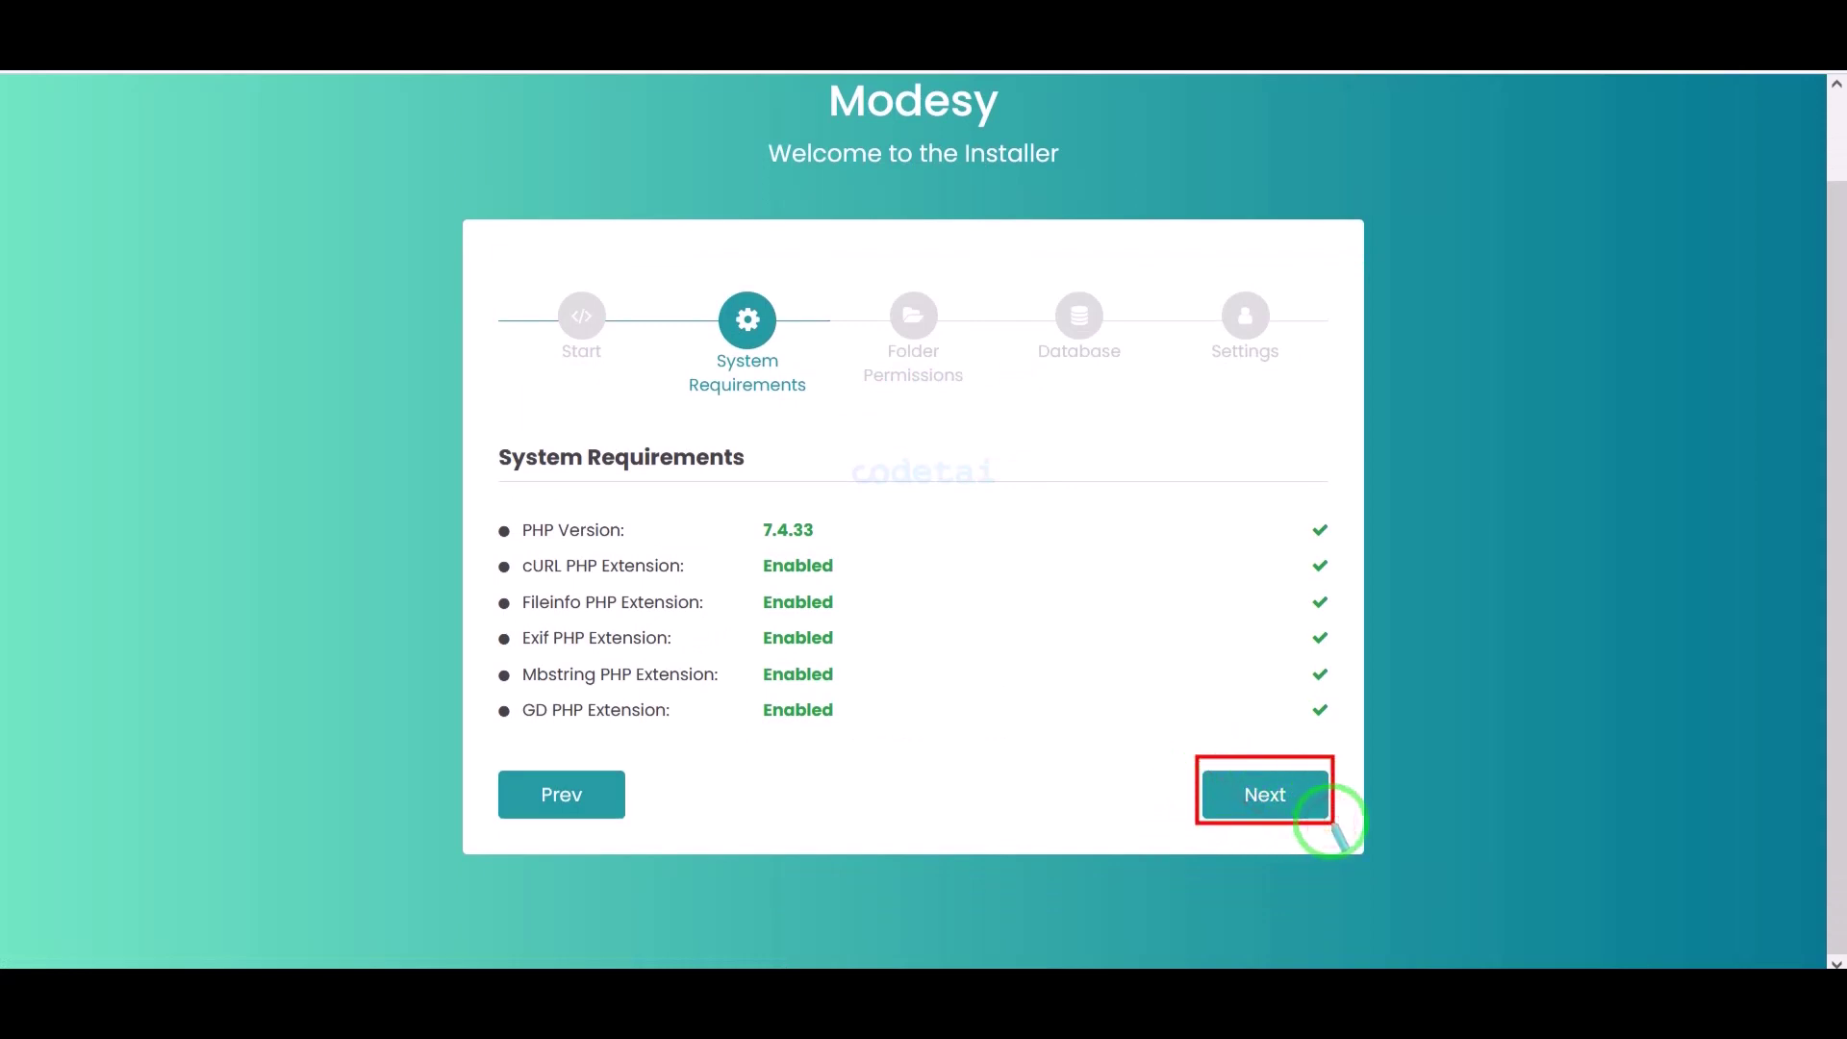
{"action": "left_click", "coordinate": [1282, 806]}
{"action": "scroll", "coordinate": [1282, 808], "scroll_direction": "down", "scroll_amount": 3}
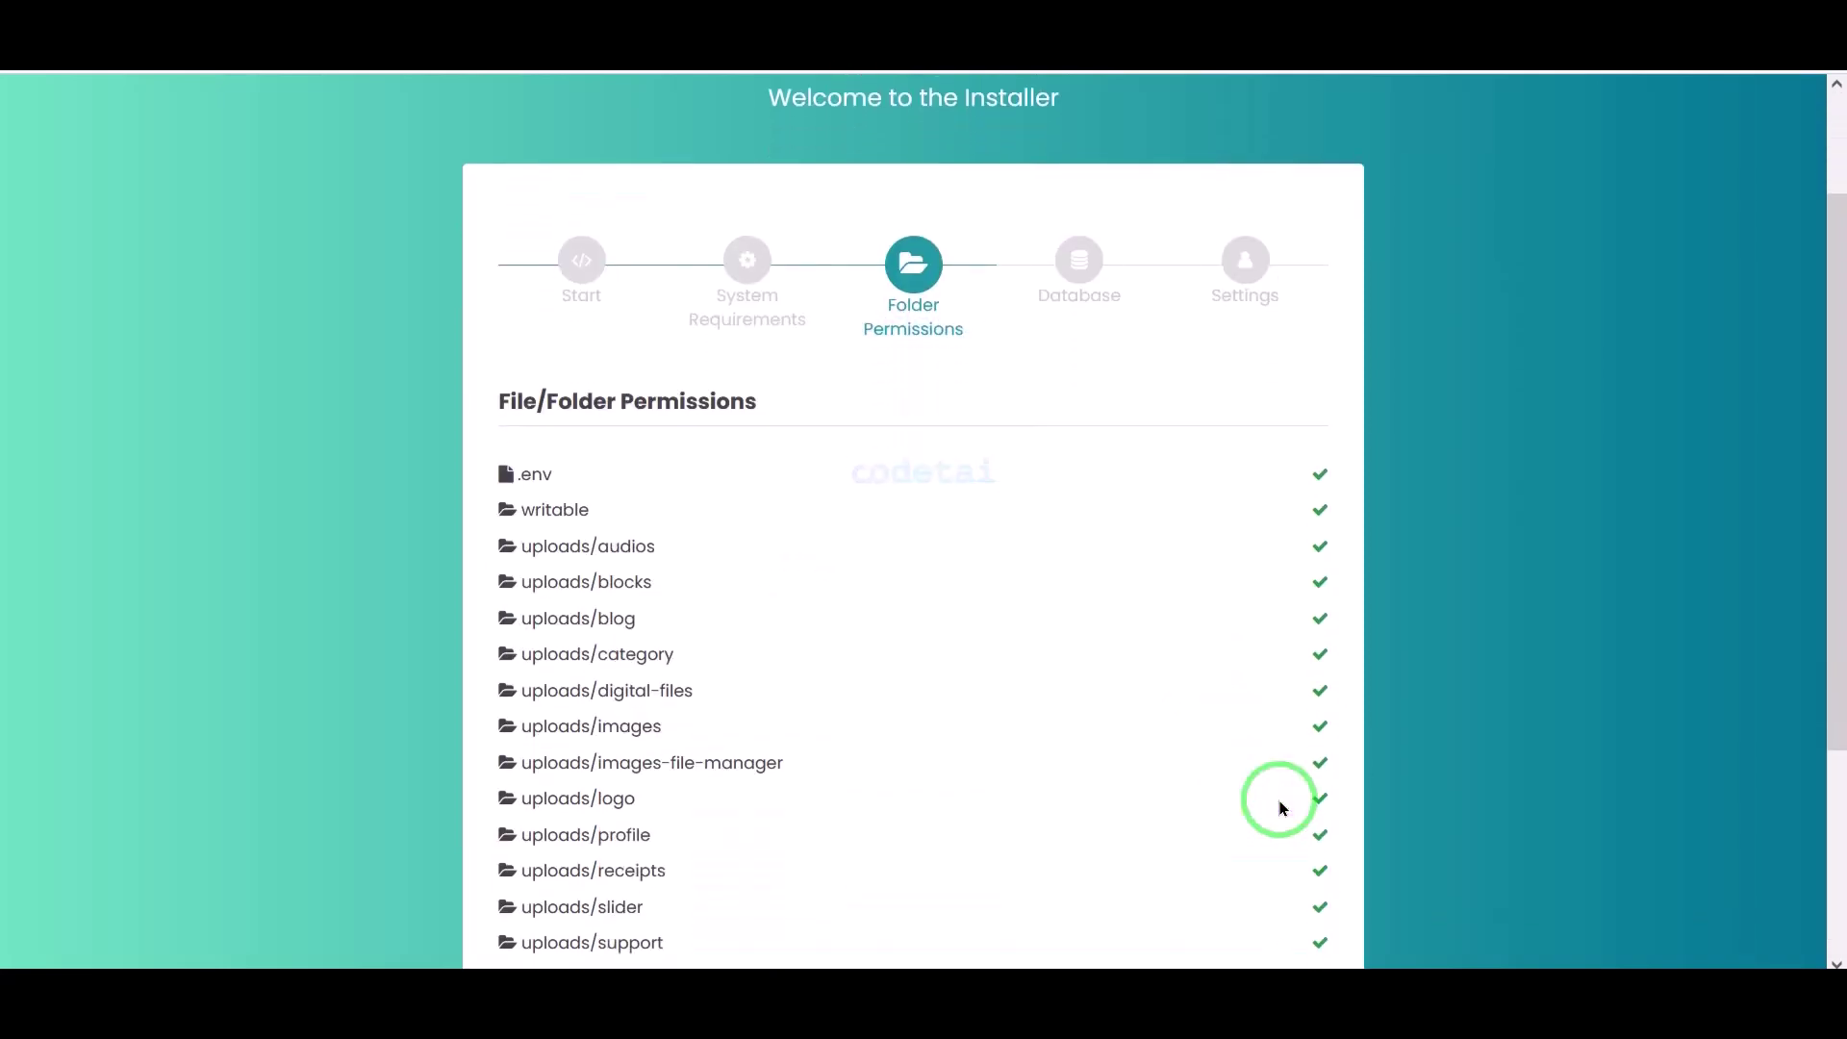
{"action": "scroll", "coordinate": [1282, 808], "scroll_direction": "down", "scroll_amount": 2}
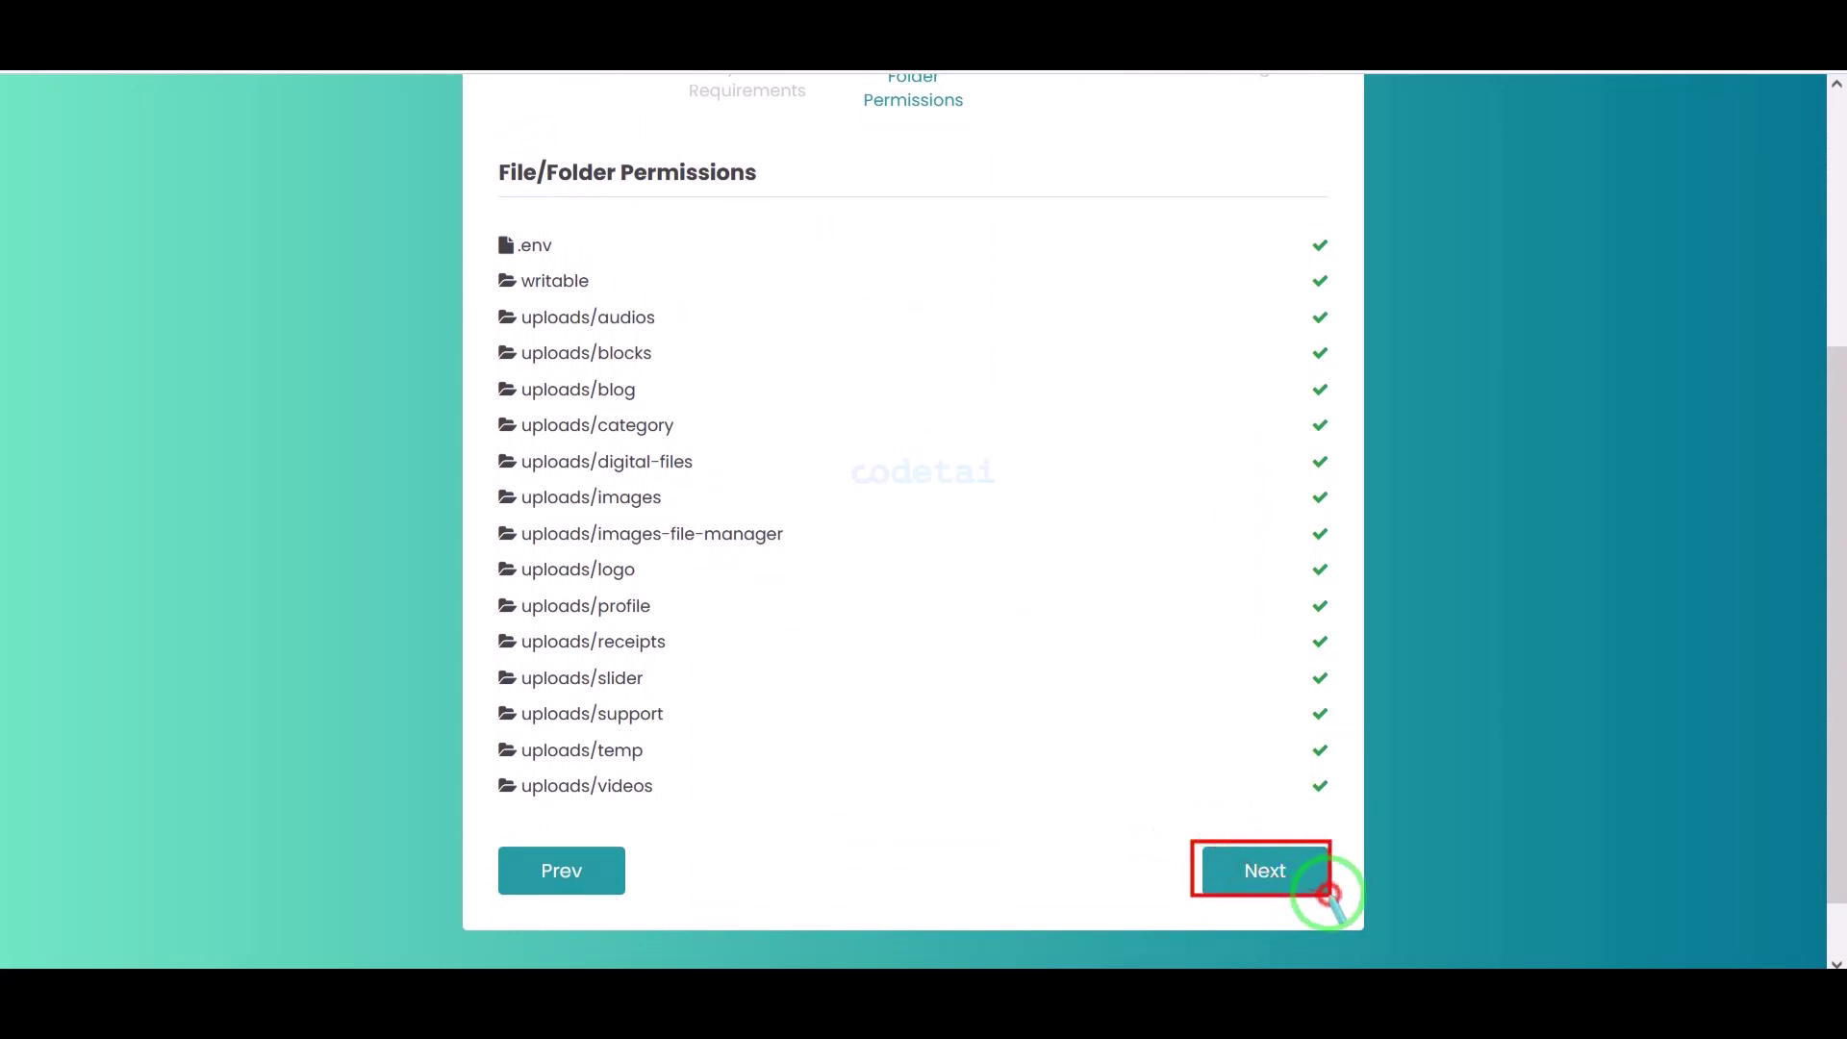
{"action": "left_click", "coordinate": [1284, 893]}
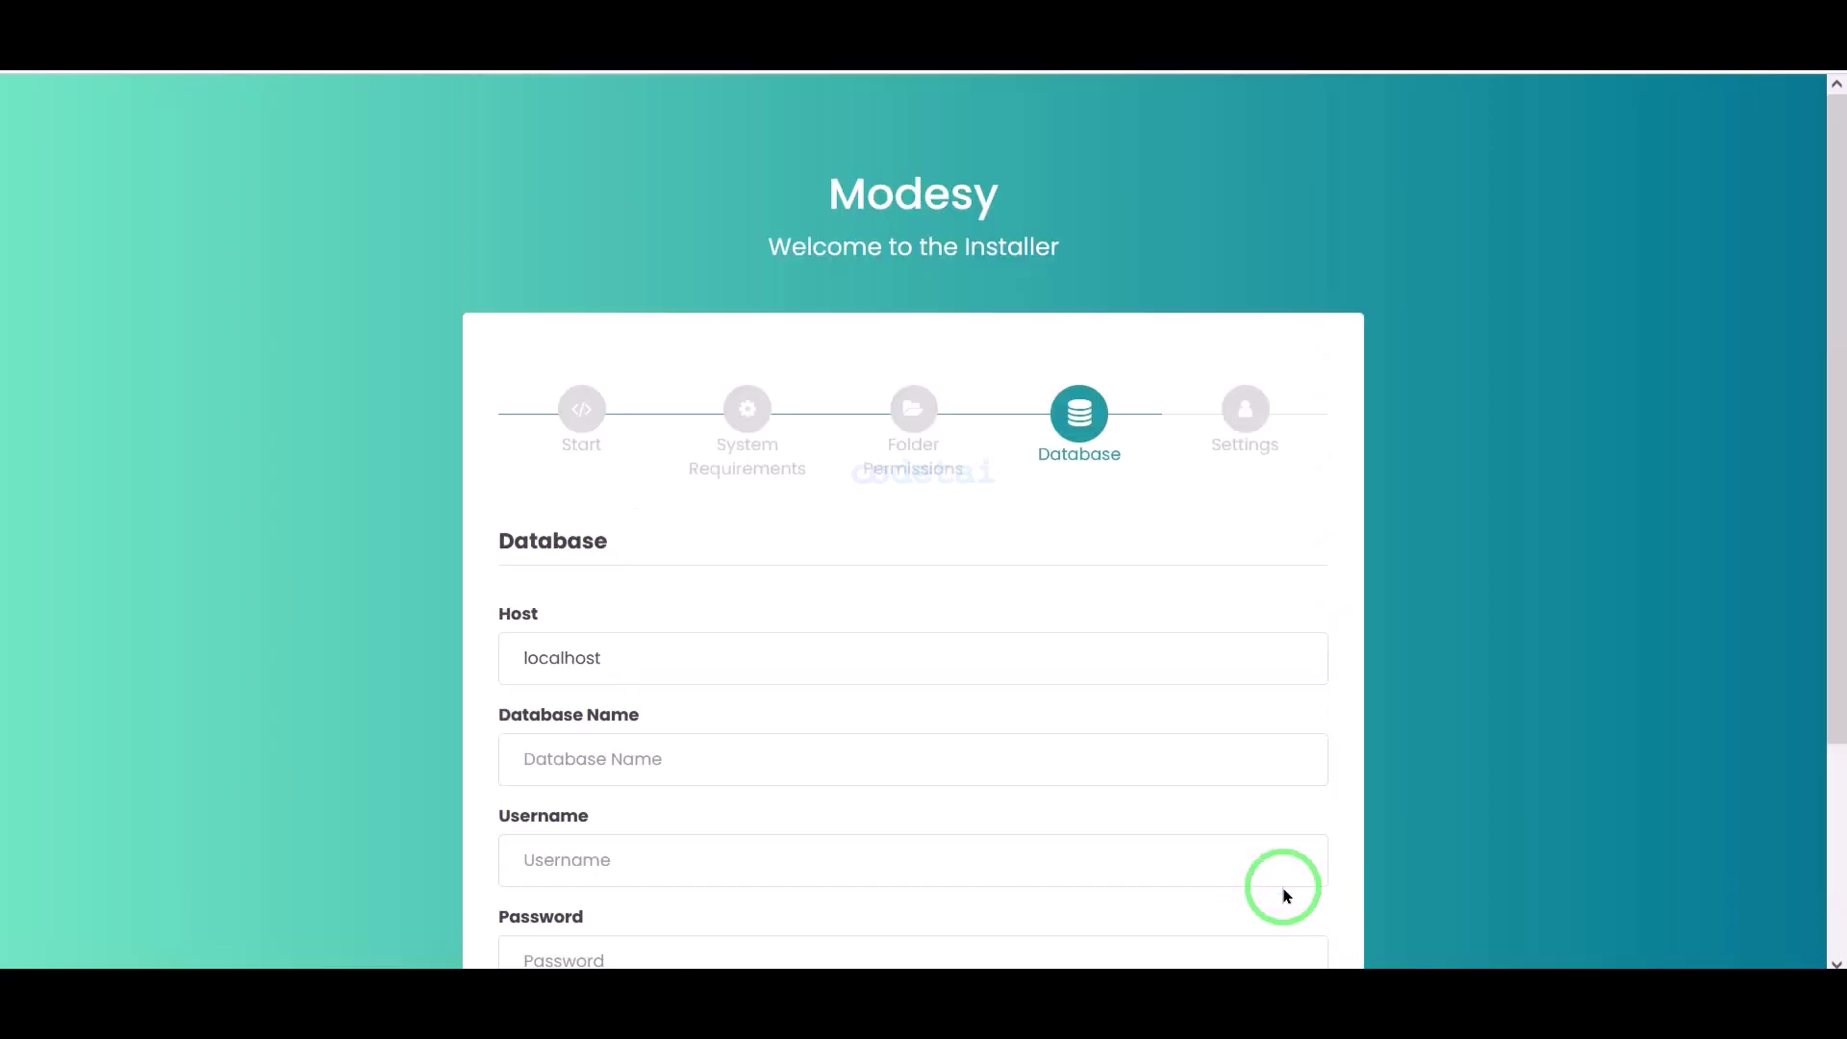
Leave the installer's empty Database form and return to the codetai.net hPanel dashboard
{"action": "scroll", "coordinate": [1283, 887], "scroll_direction": "down", "scroll_amount": 2}
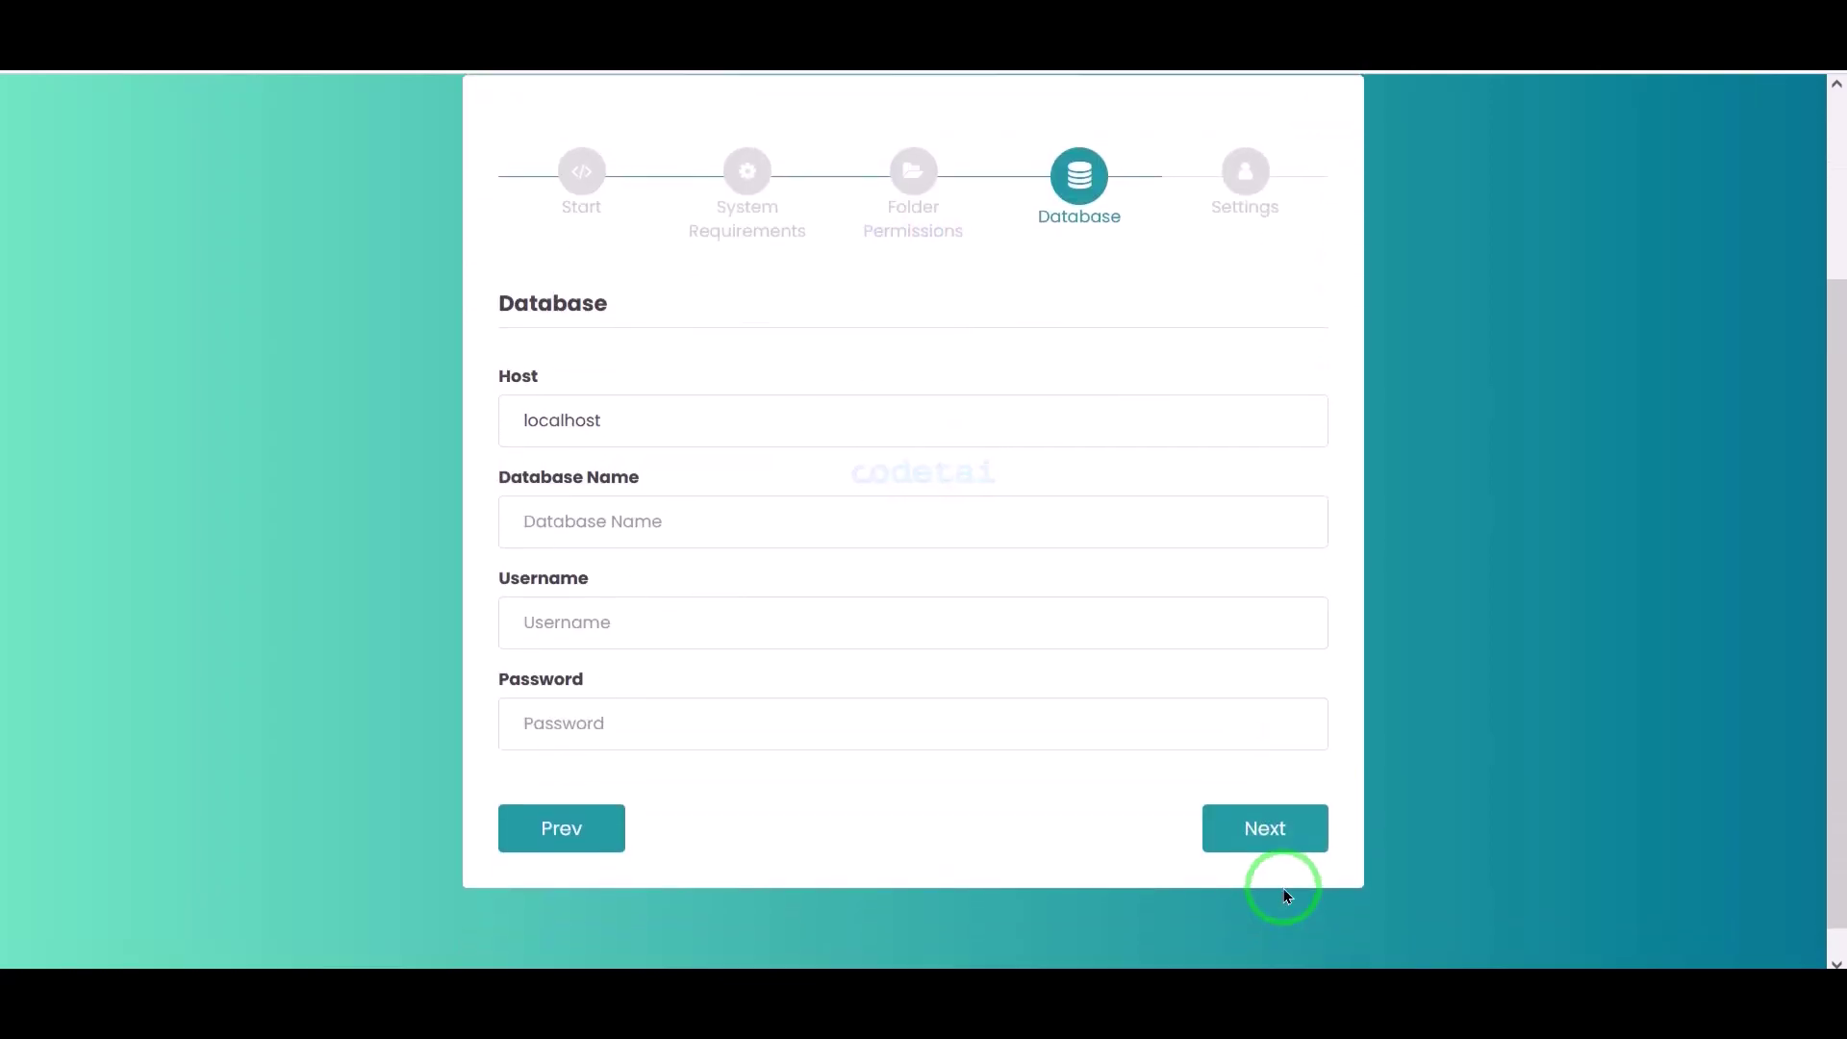
{"action": "mouse_move", "coordinate": [482, 284]}
{"action": "left_mouse_down"}
{"action": "mouse_move", "coordinate": [809, 486]}
{"action": "mouse_move", "coordinate": [1319, 702]}
{"action": "mouse_move", "coordinate": [1345, 761]}
{"action": "left_mouse_up"}
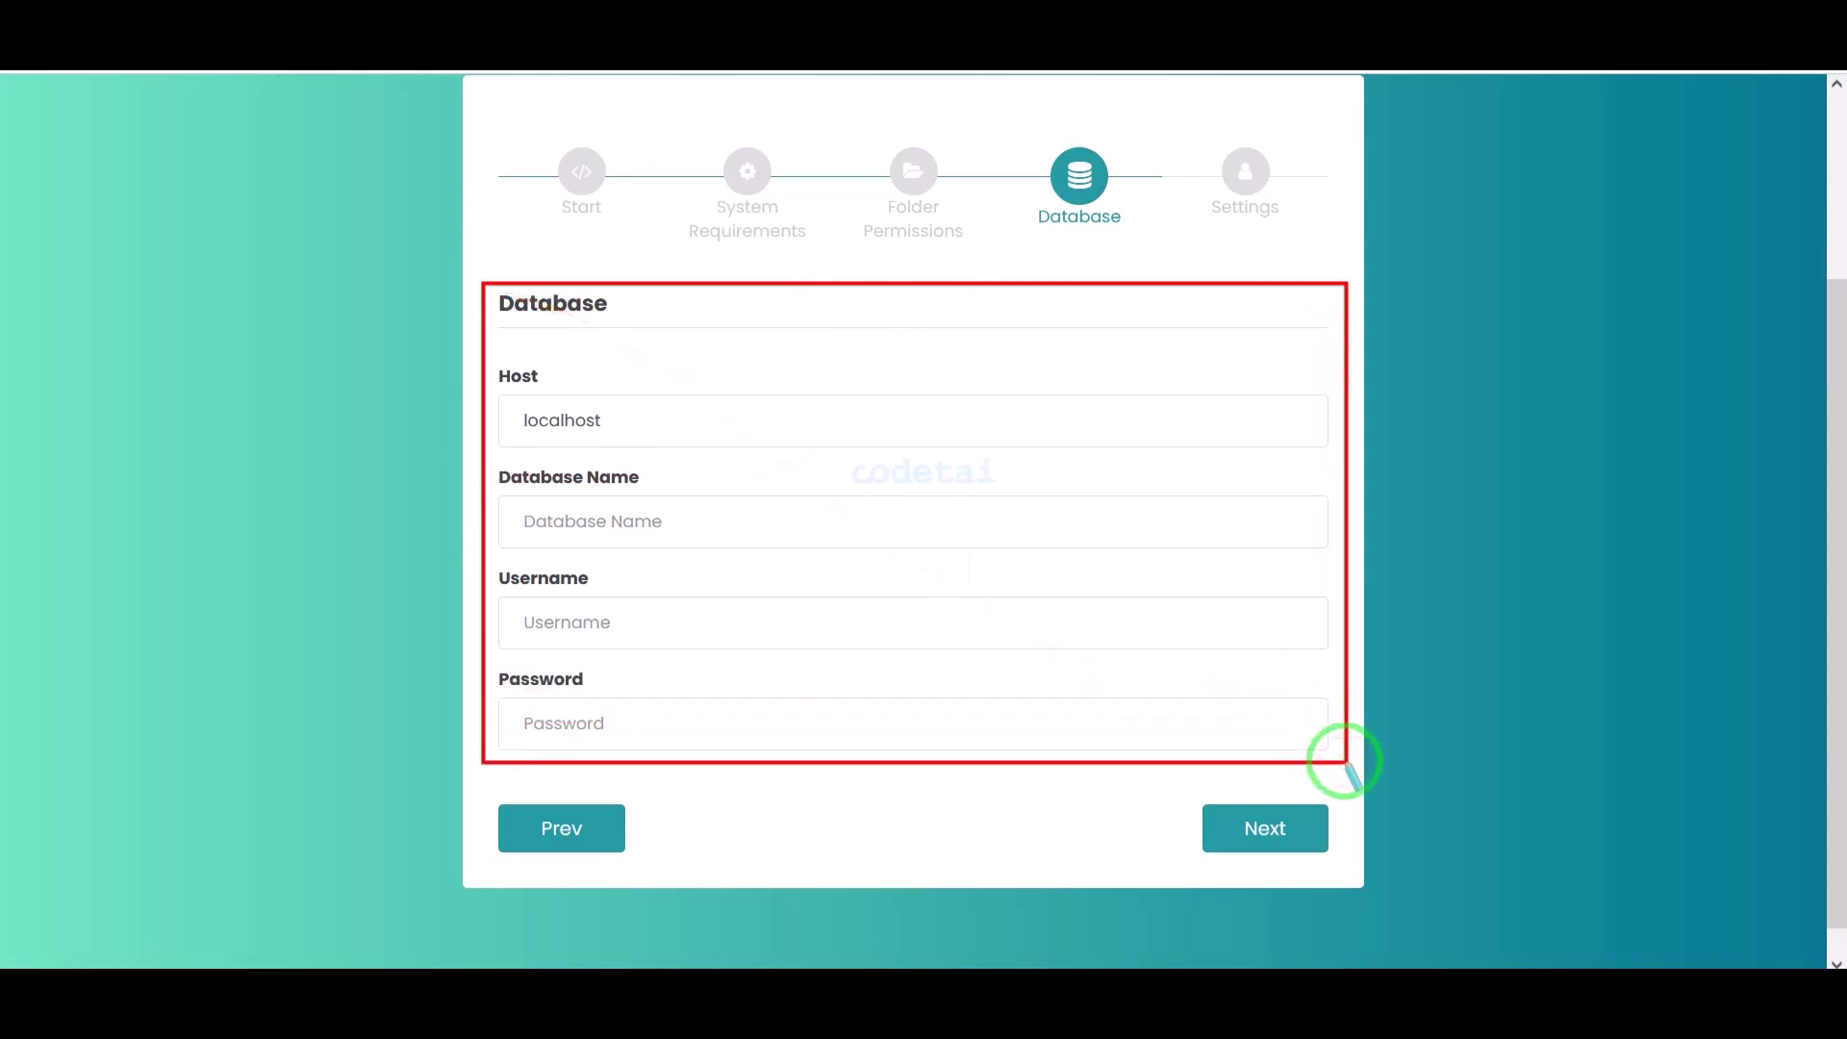
{"action": "left_click_drag", "start_coordinate": [700, 775], "coordinate": [466, 132]}
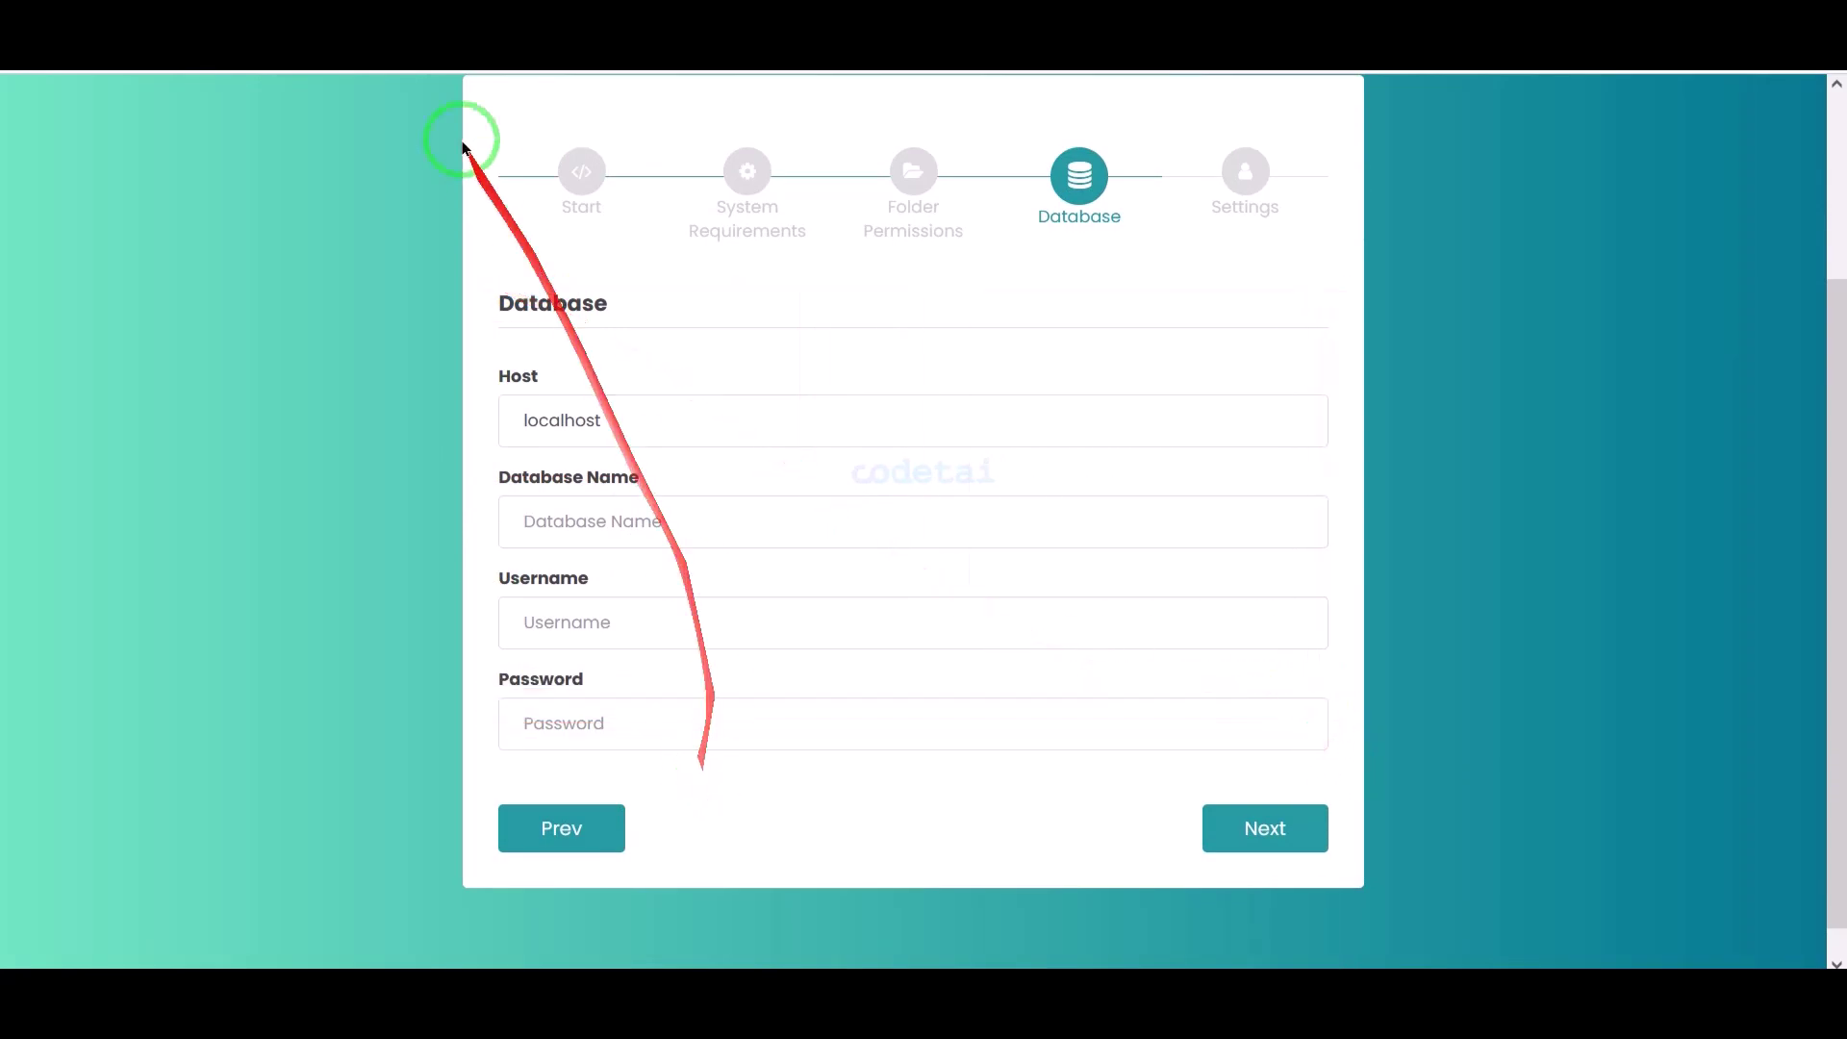
{"action": "mouse_move", "coordinate": [404, 69]}
{"action": "left_mouse_down"}
{"action": "mouse_move", "coordinate": [616, 183]}
{"action": "mouse_move", "coordinate": [983, 680]}
{"action": "left_mouse_up"}
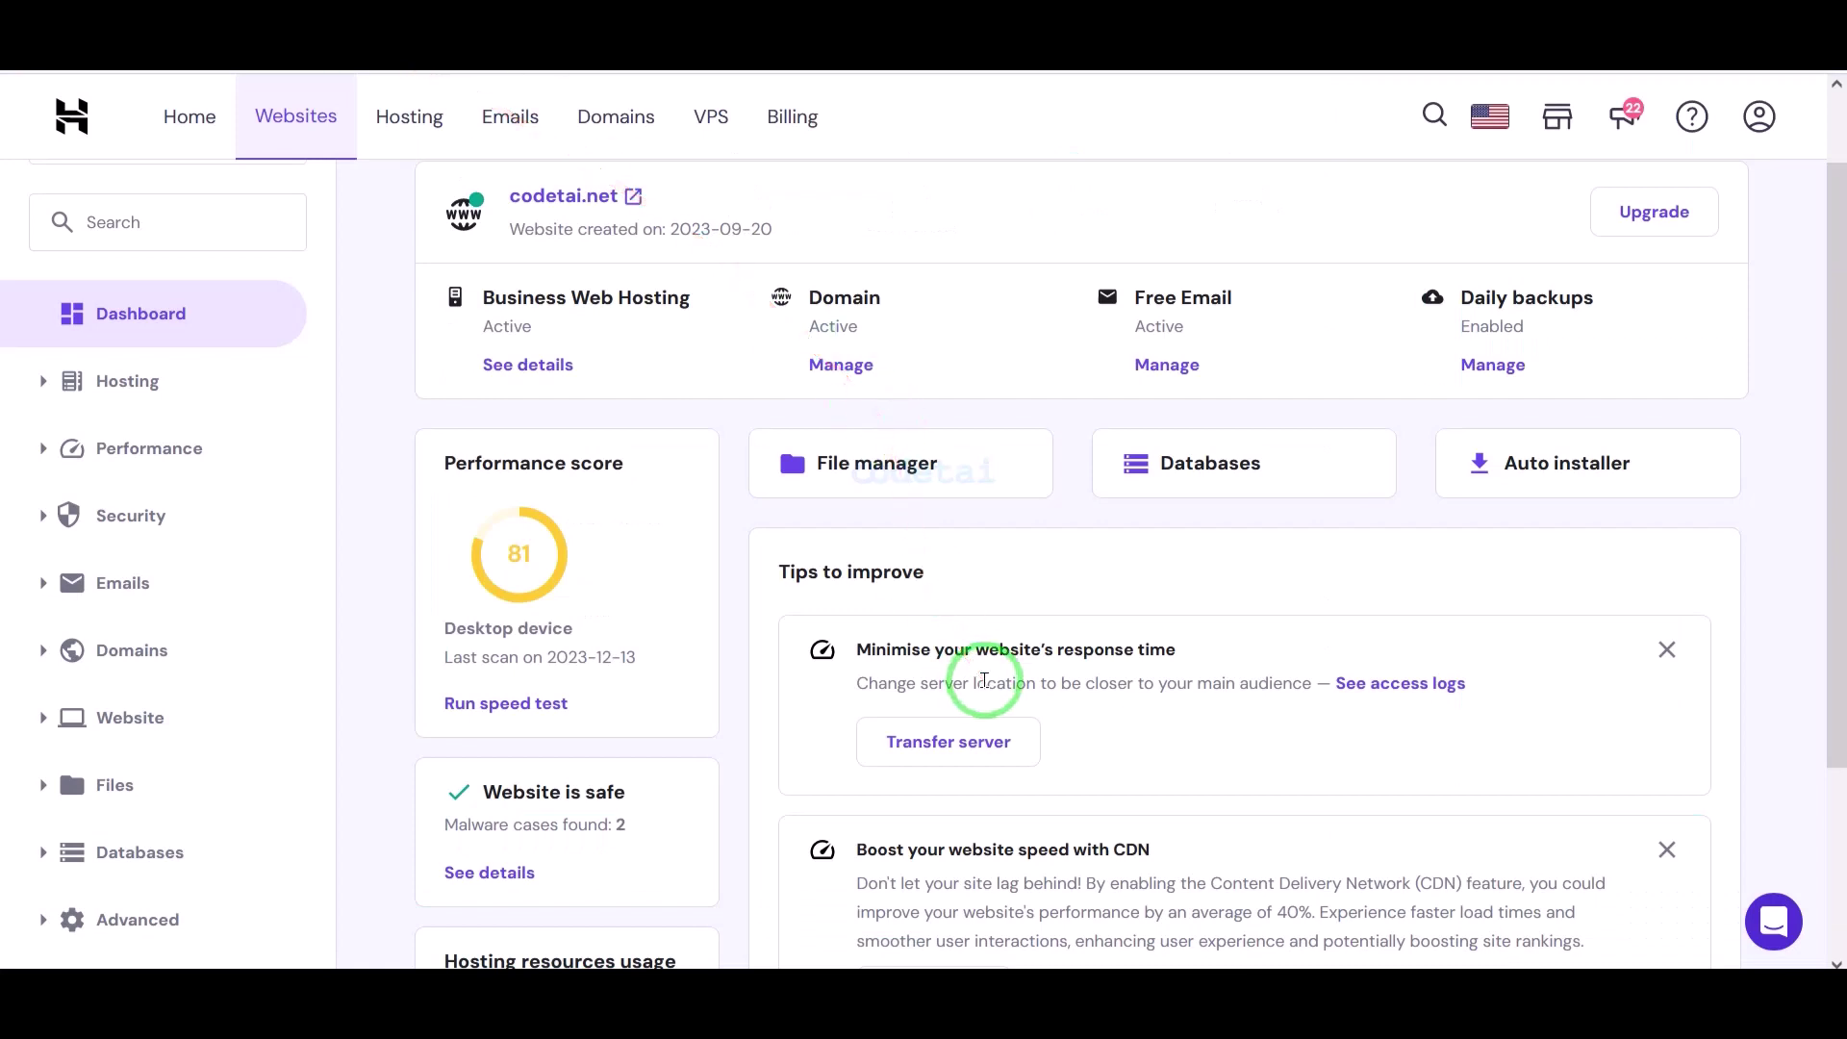
Create the codetai MySQL database and its user with a generated password, copying the password
{"action": "left_click", "coordinate": [1204, 462]}
{"action": "left_click", "coordinate": [1112, 327]}
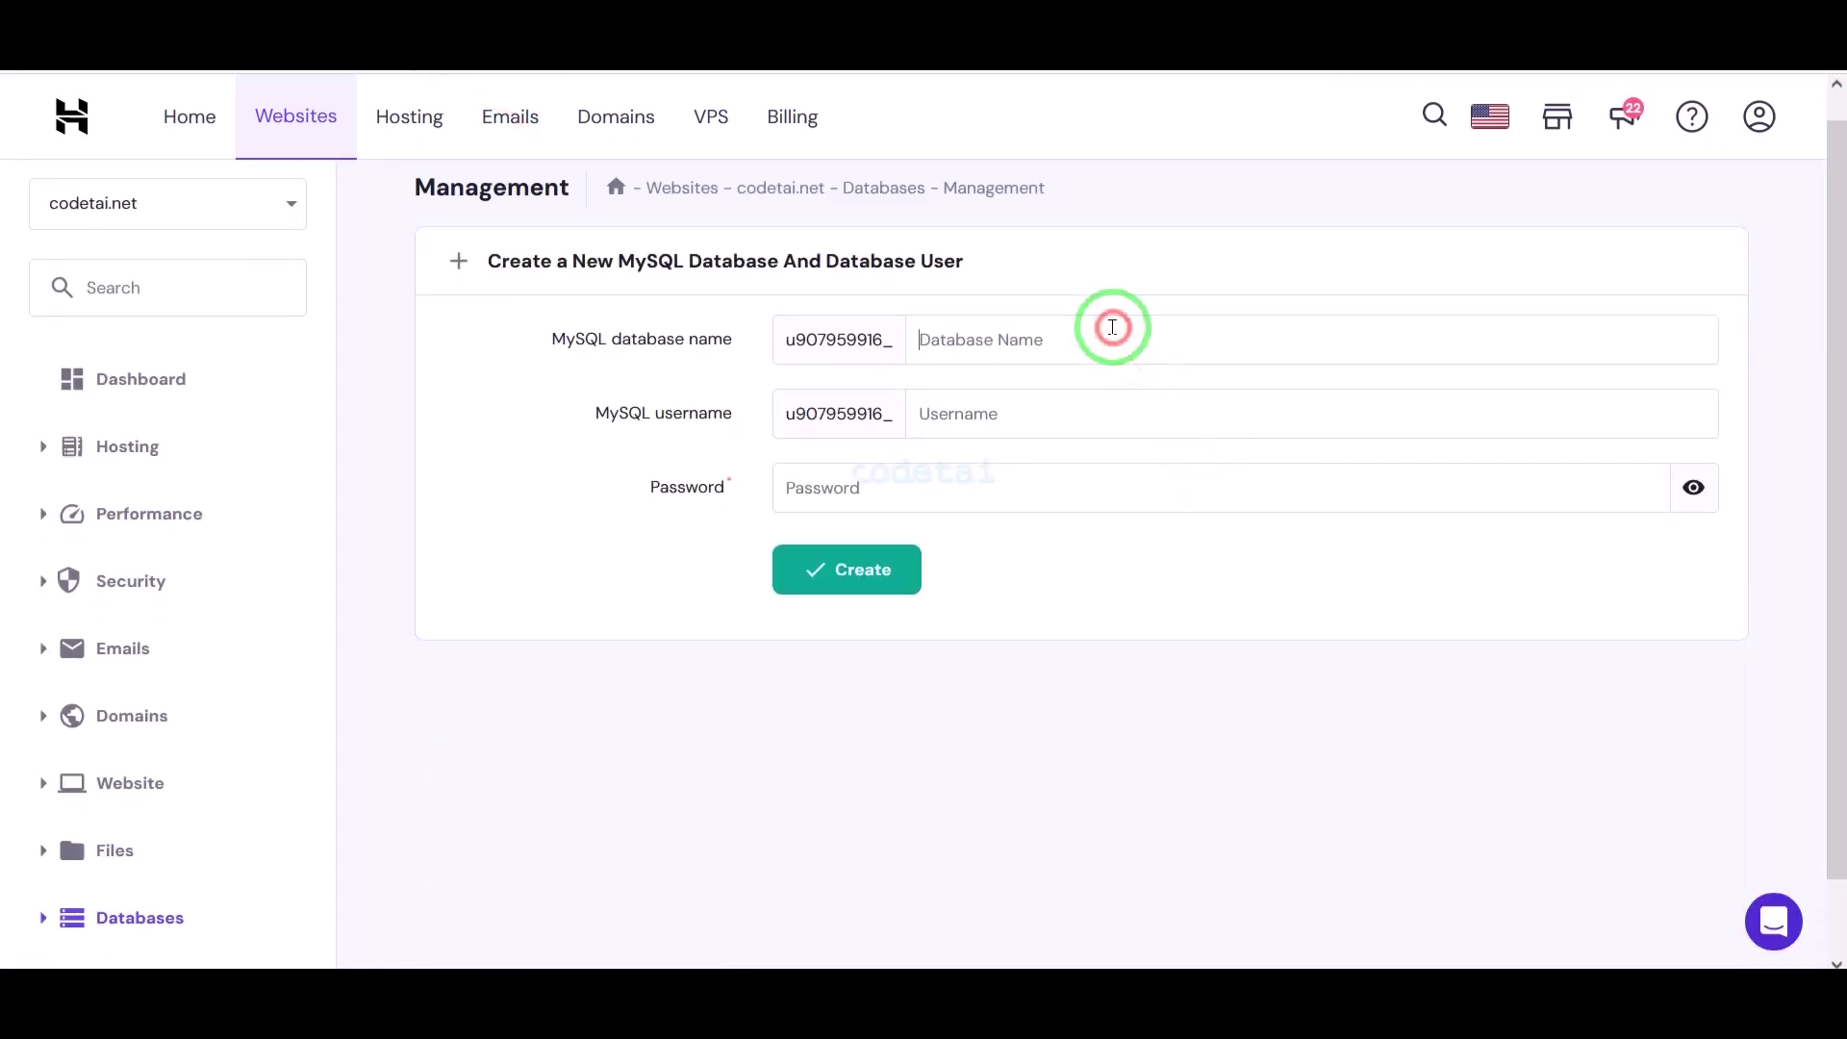
{"action": "type", "text": "codetai"}
{"action": "left_click", "coordinate": [947, 402]}
{"action": "type", "text": "usercod"}
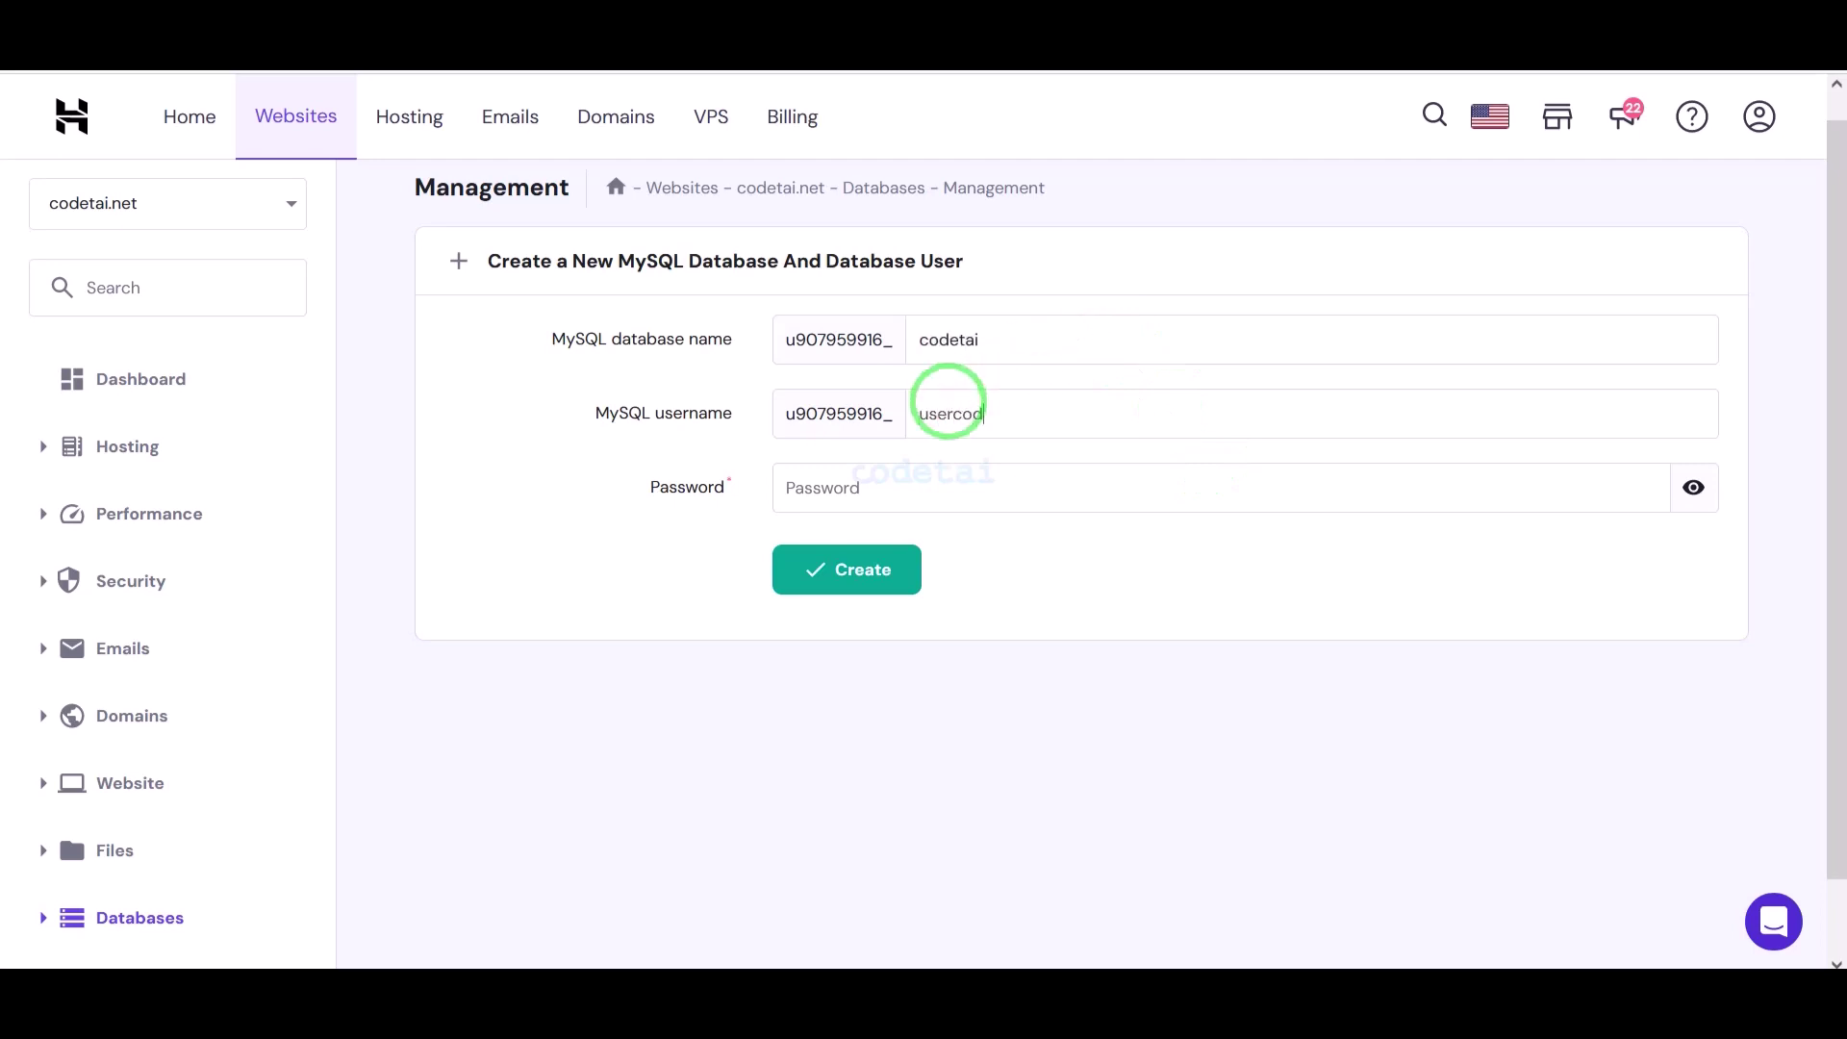
{"action": "left_click", "coordinate": [1538, 487]}
{"action": "left_click", "coordinate": [1638, 486]}
{"action": "left_click_drag", "start_coordinate": [1604, 487], "coordinate": [744, 466]}
{"action": "left_click", "coordinate": [846, 569]}
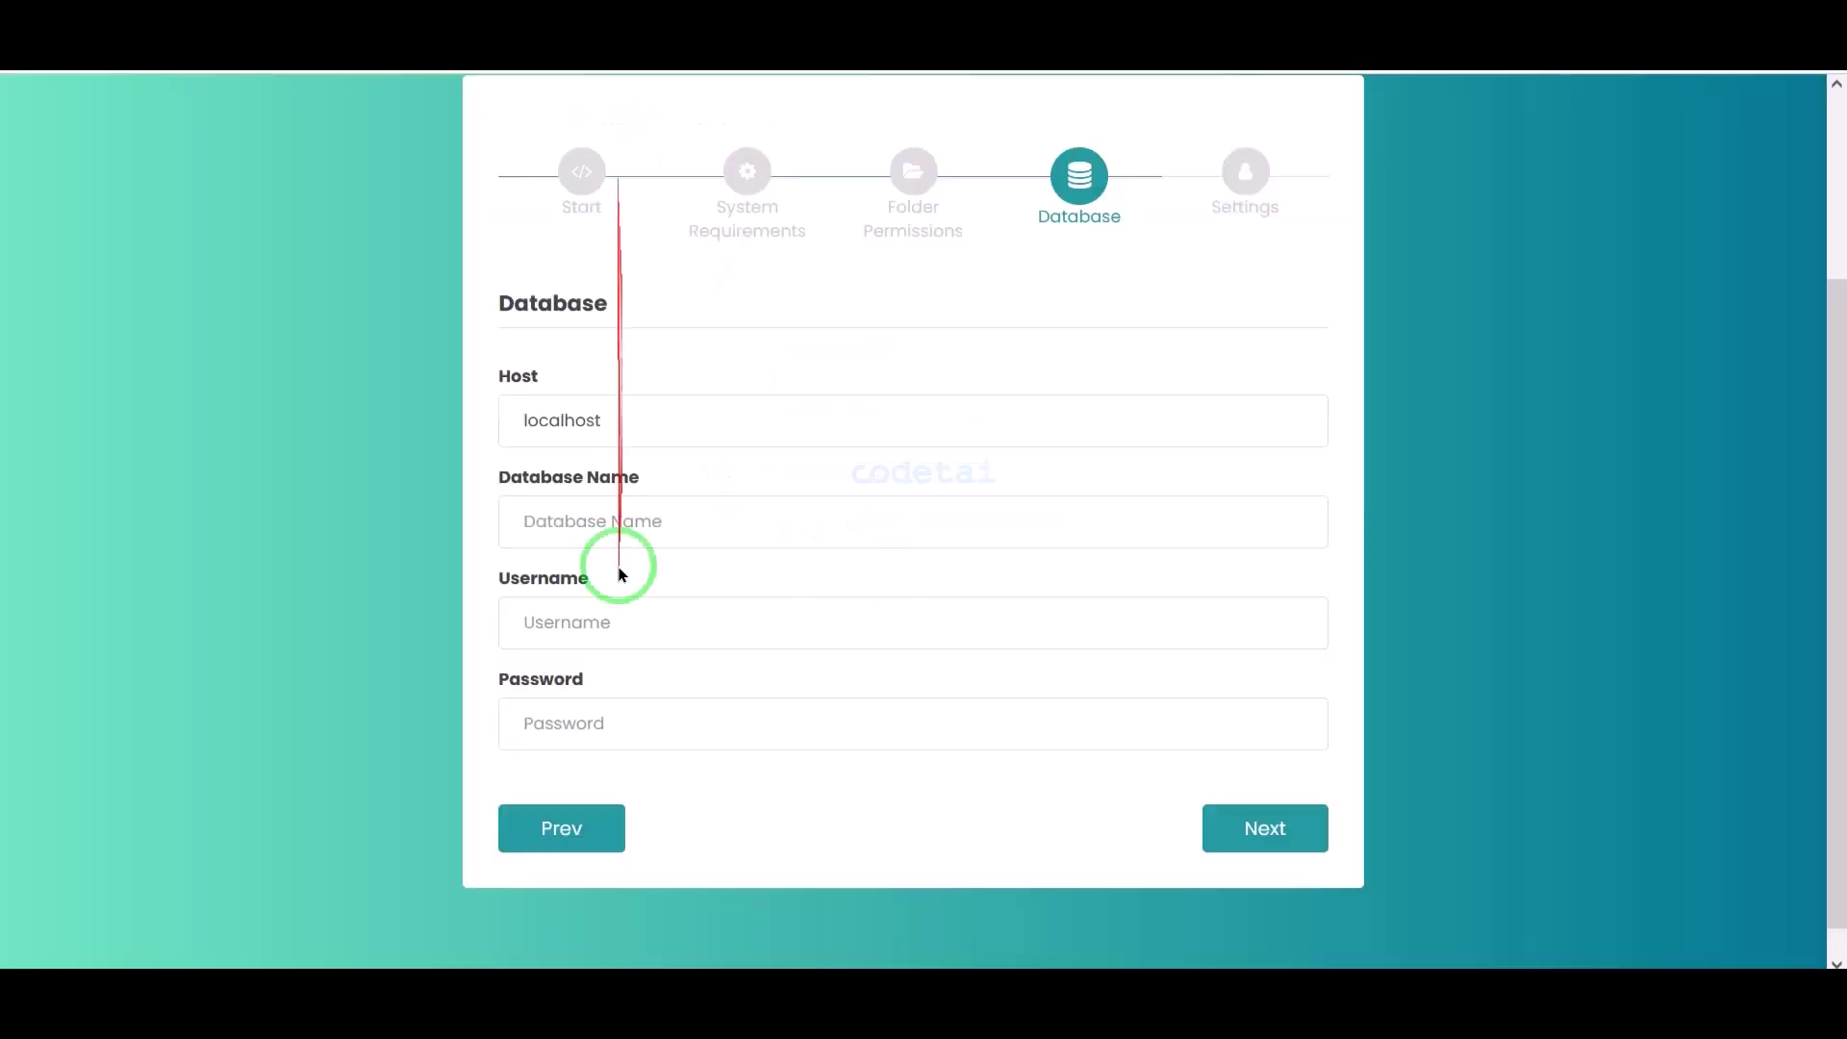
Enter the database name, username and password in the installer's Database form and submit it
{"action": "left_click", "coordinate": [597, 709]}
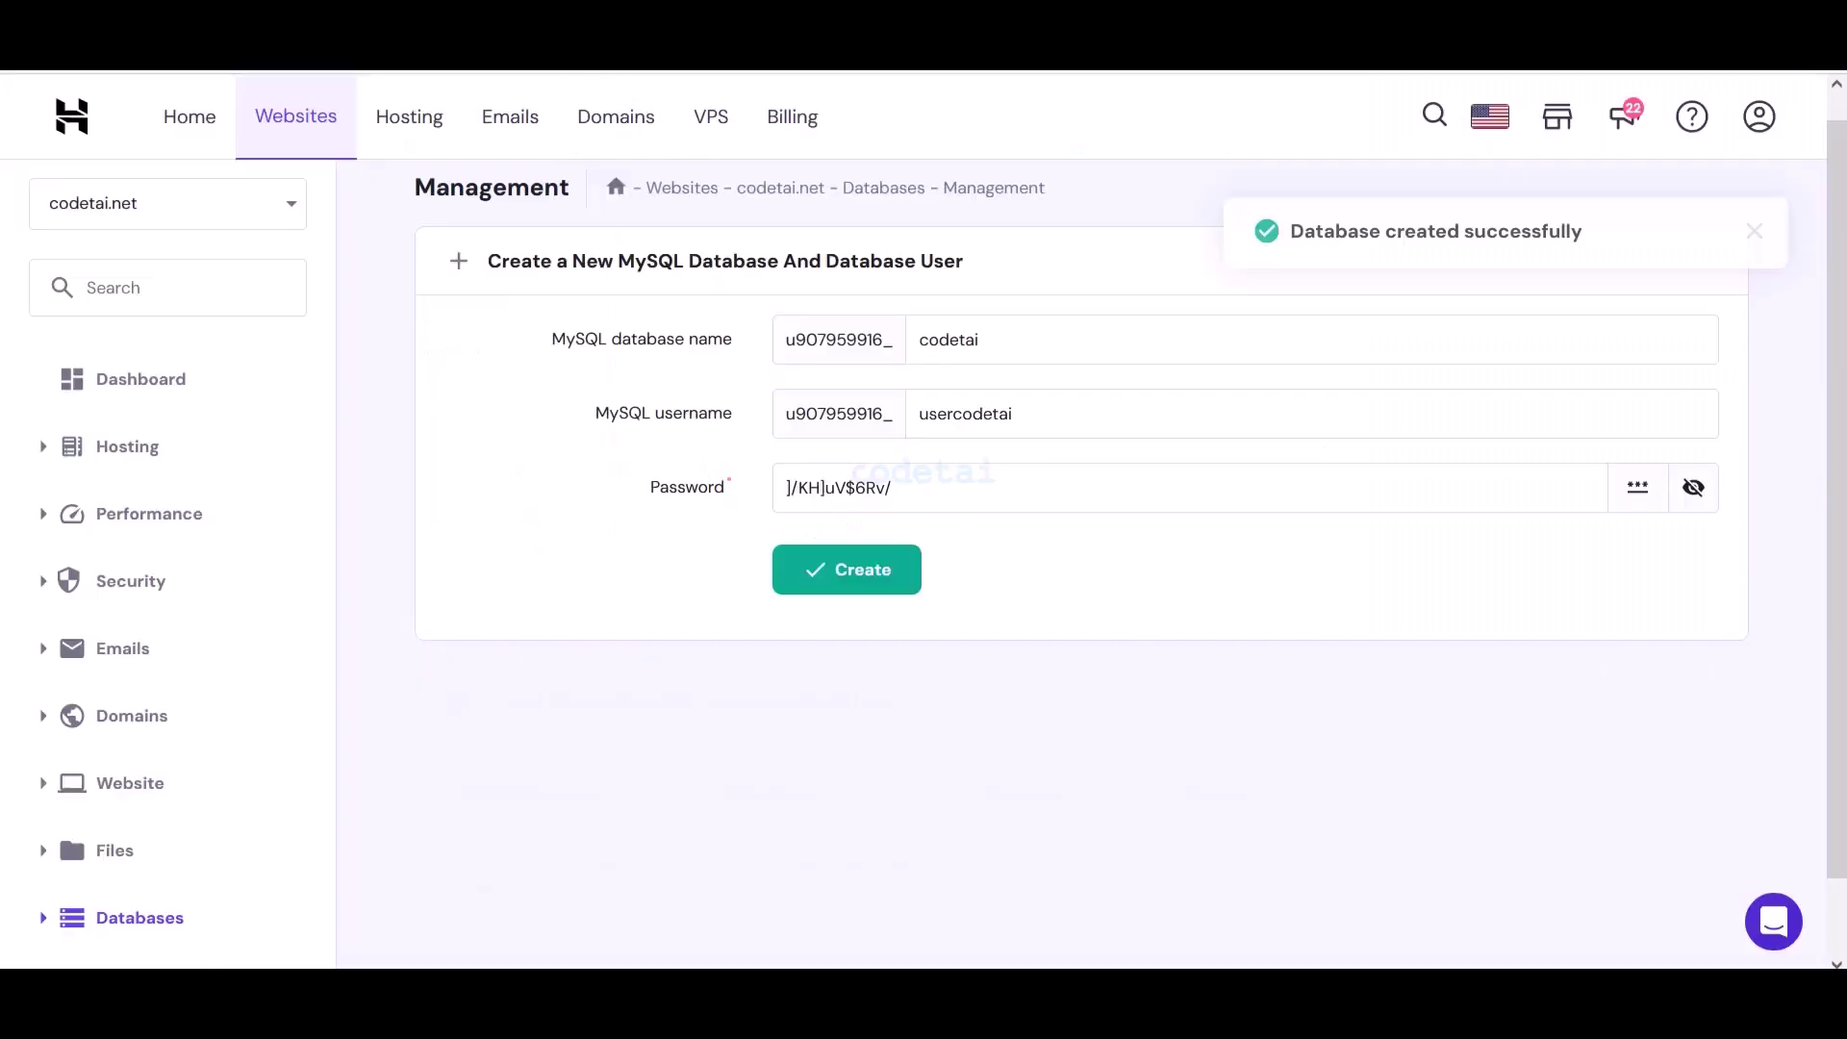
{"action": "scroll", "coordinate": [660, 733], "scroll_direction": "down", "scroll_amount": 1}
{"action": "left_click_drag", "start_coordinate": [633, 778], "coordinate": [462, 792]}
{"action": "key", "text": "ctrl+c"}
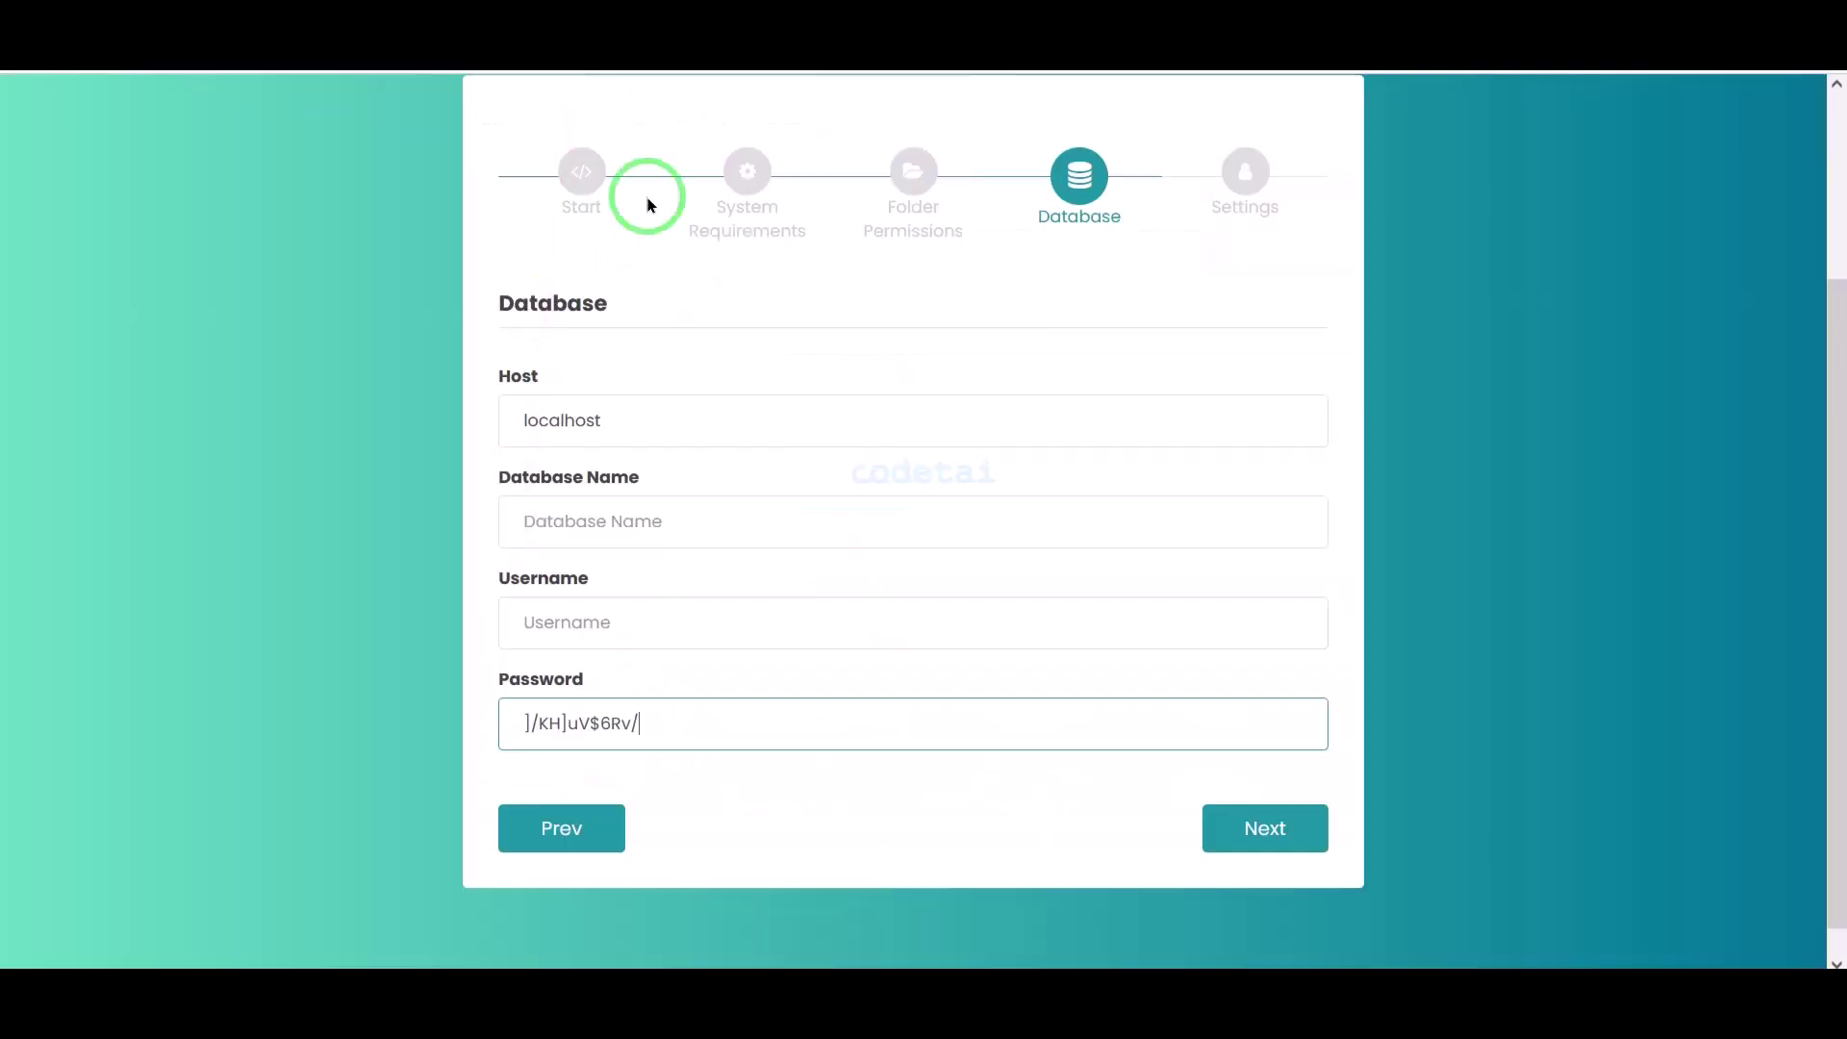
{"action": "left_click", "coordinate": [587, 532]}
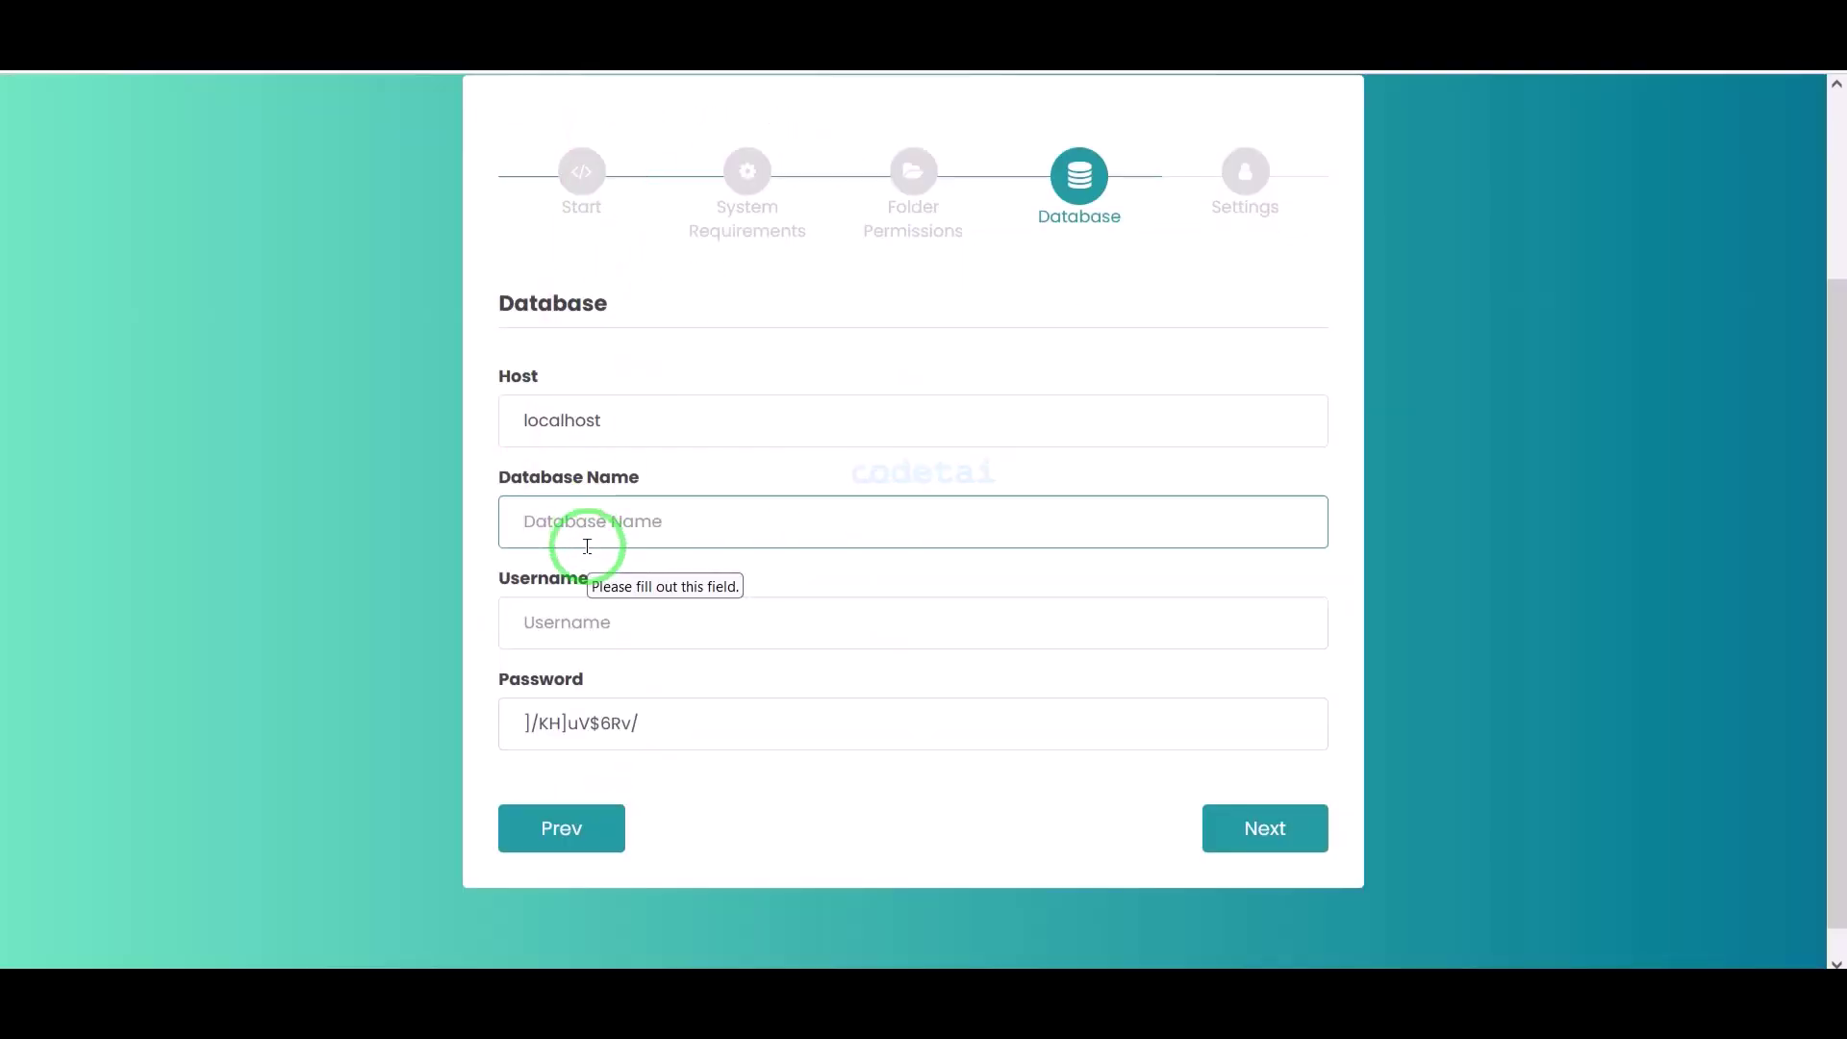
{"action": "key", "text": "ctrl+v"}
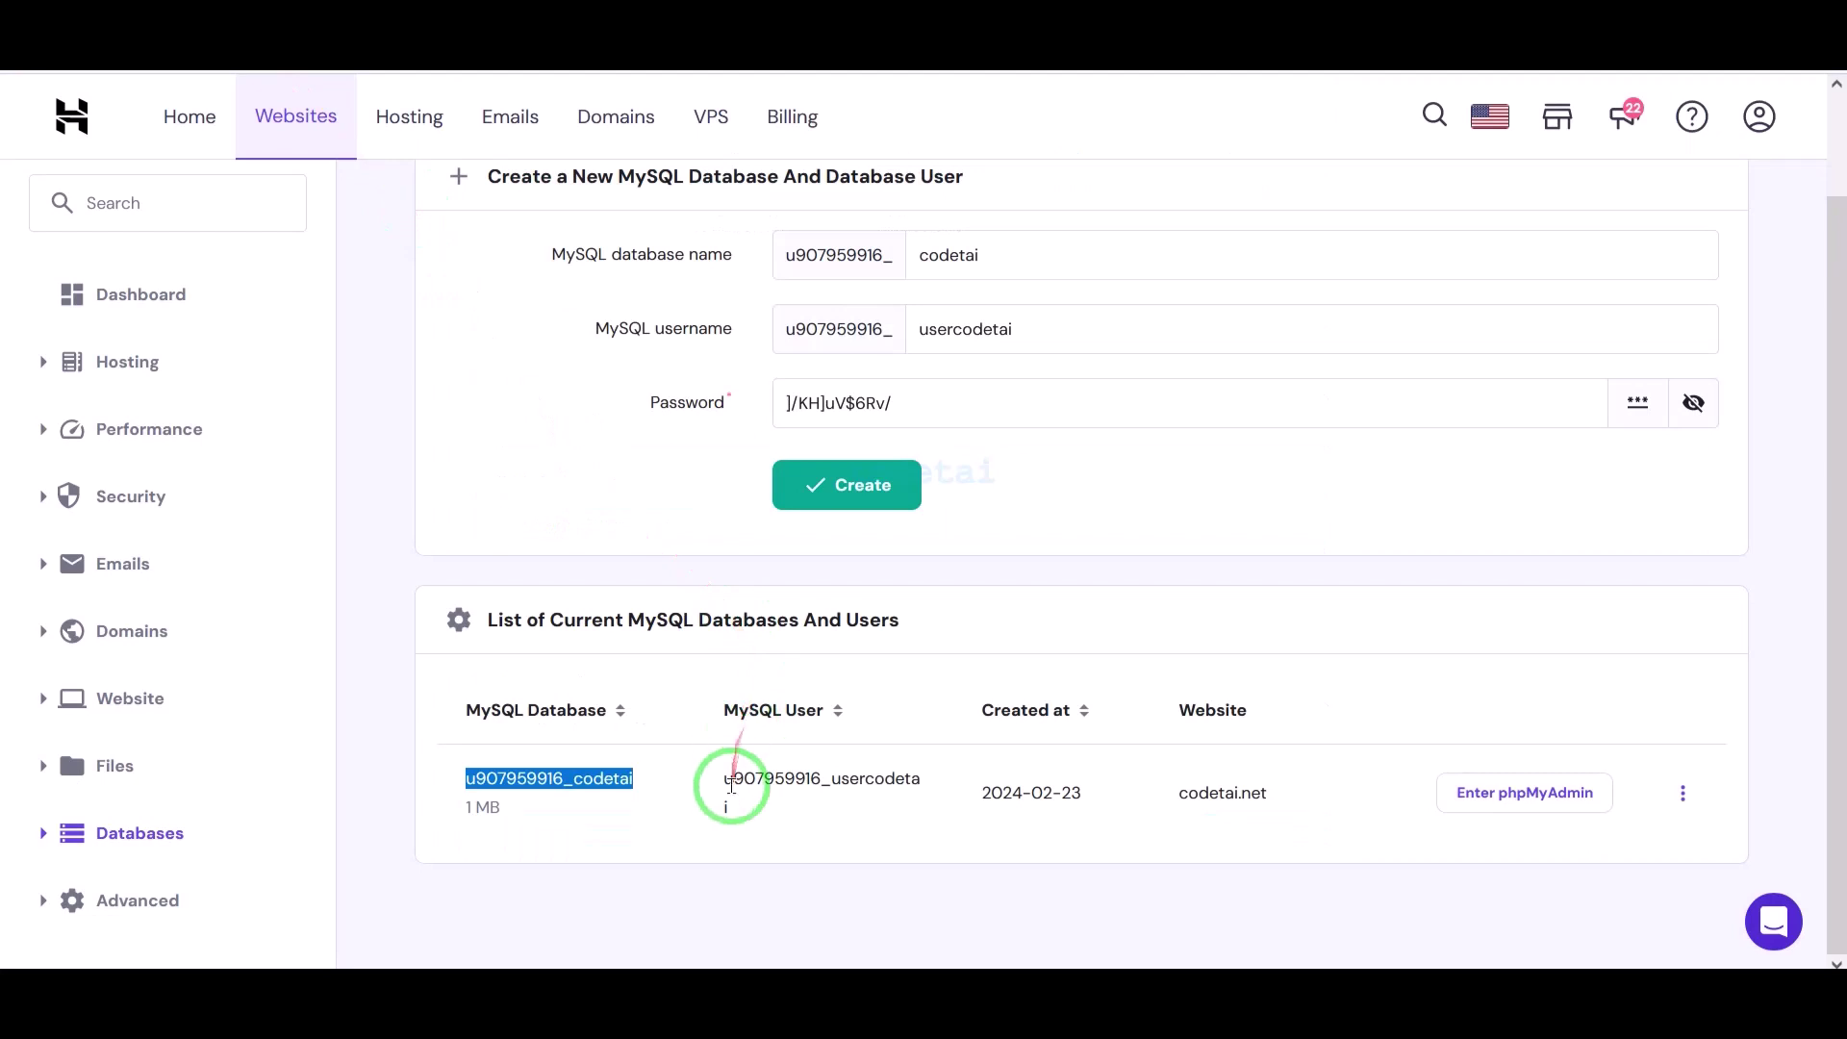
{"action": "double_click", "coordinate": [726, 781]}
{"action": "key", "text": "ctrl+c"}
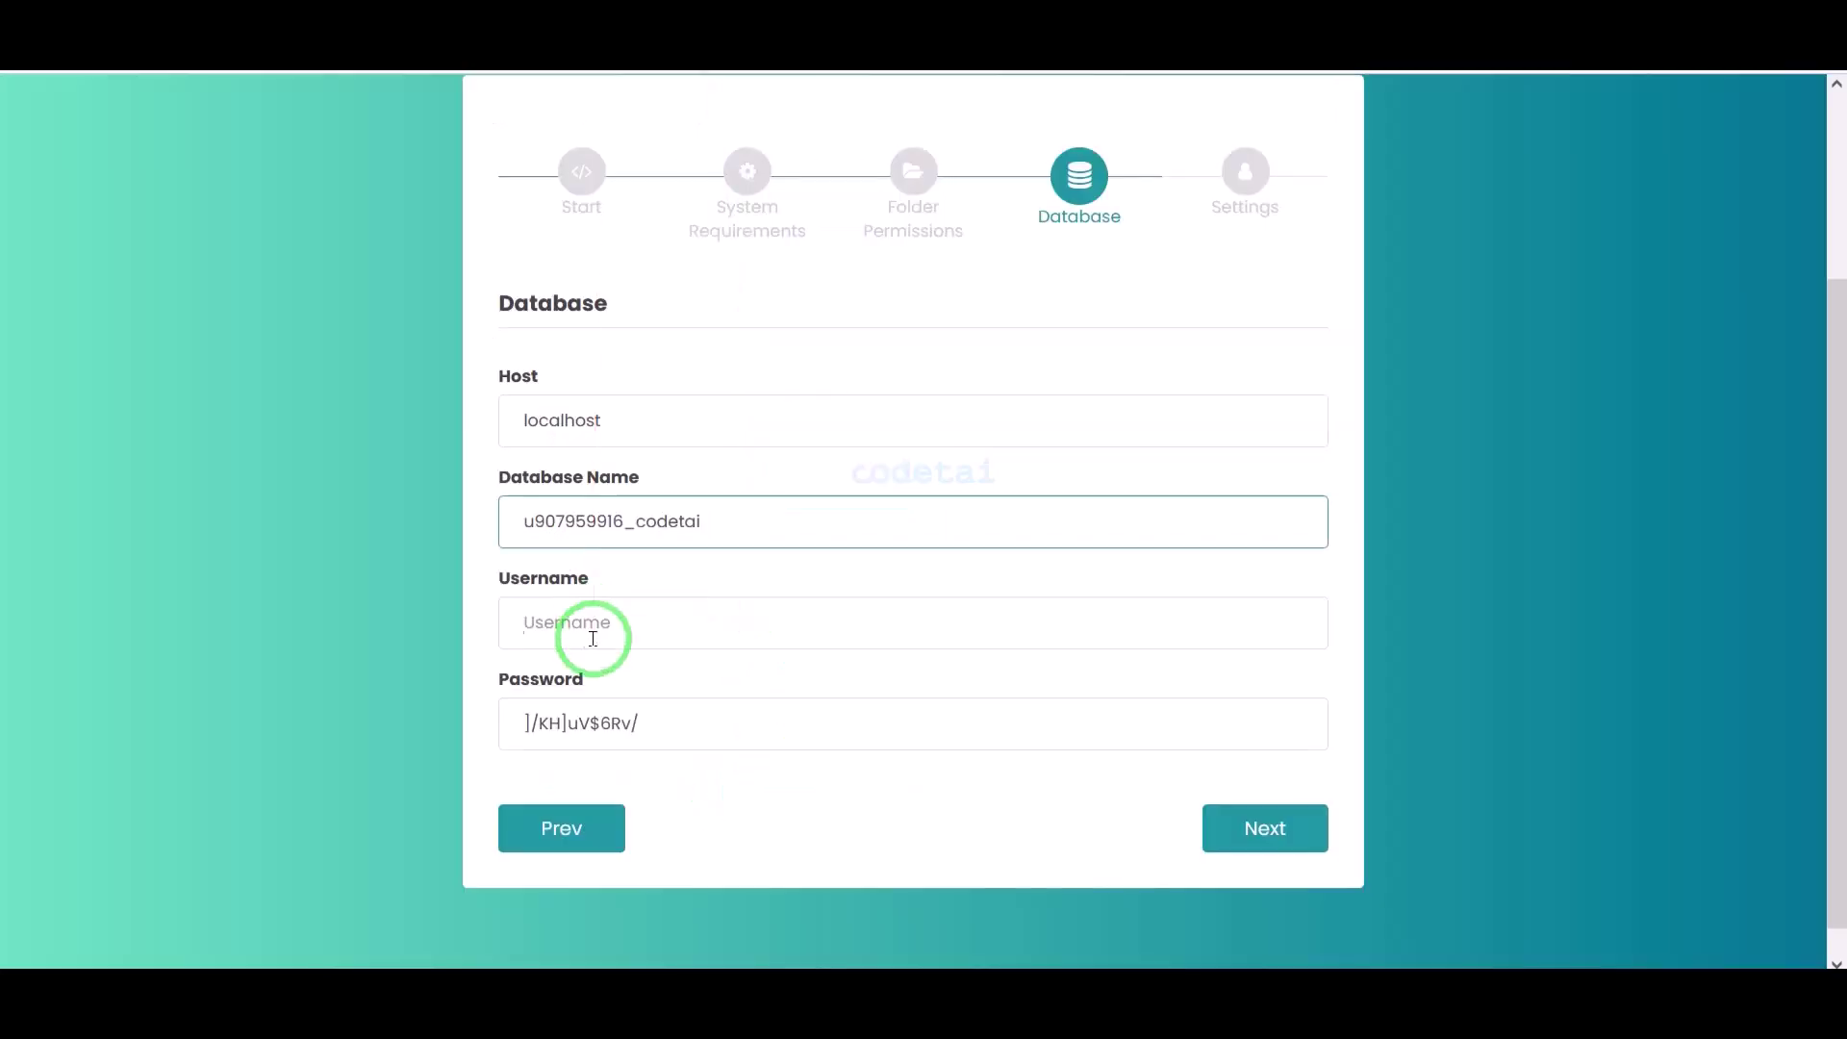
{"action": "left_click", "coordinate": [597, 631]}
{"action": "key", "text": "ctrl+v"}
{"action": "left_click", "coordinate": [952, 857]}
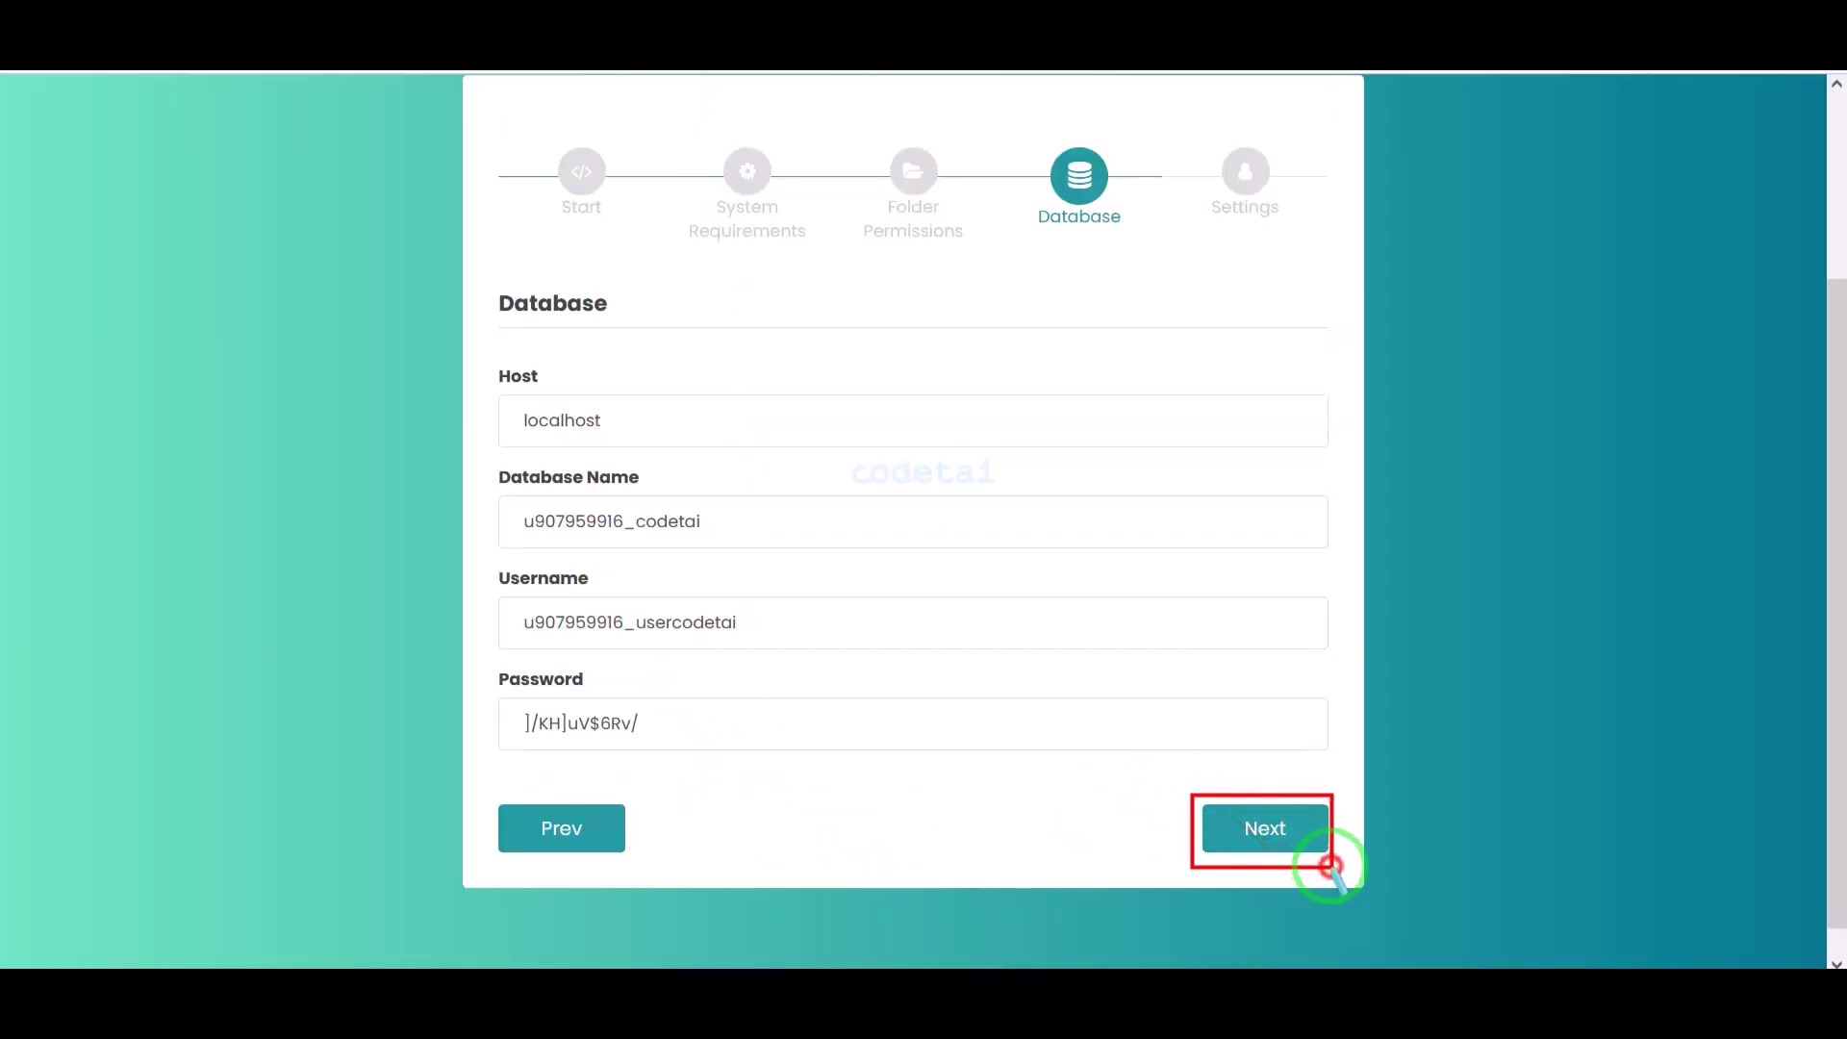
{"action": "left_click", "coordinate": [1295, 839]}
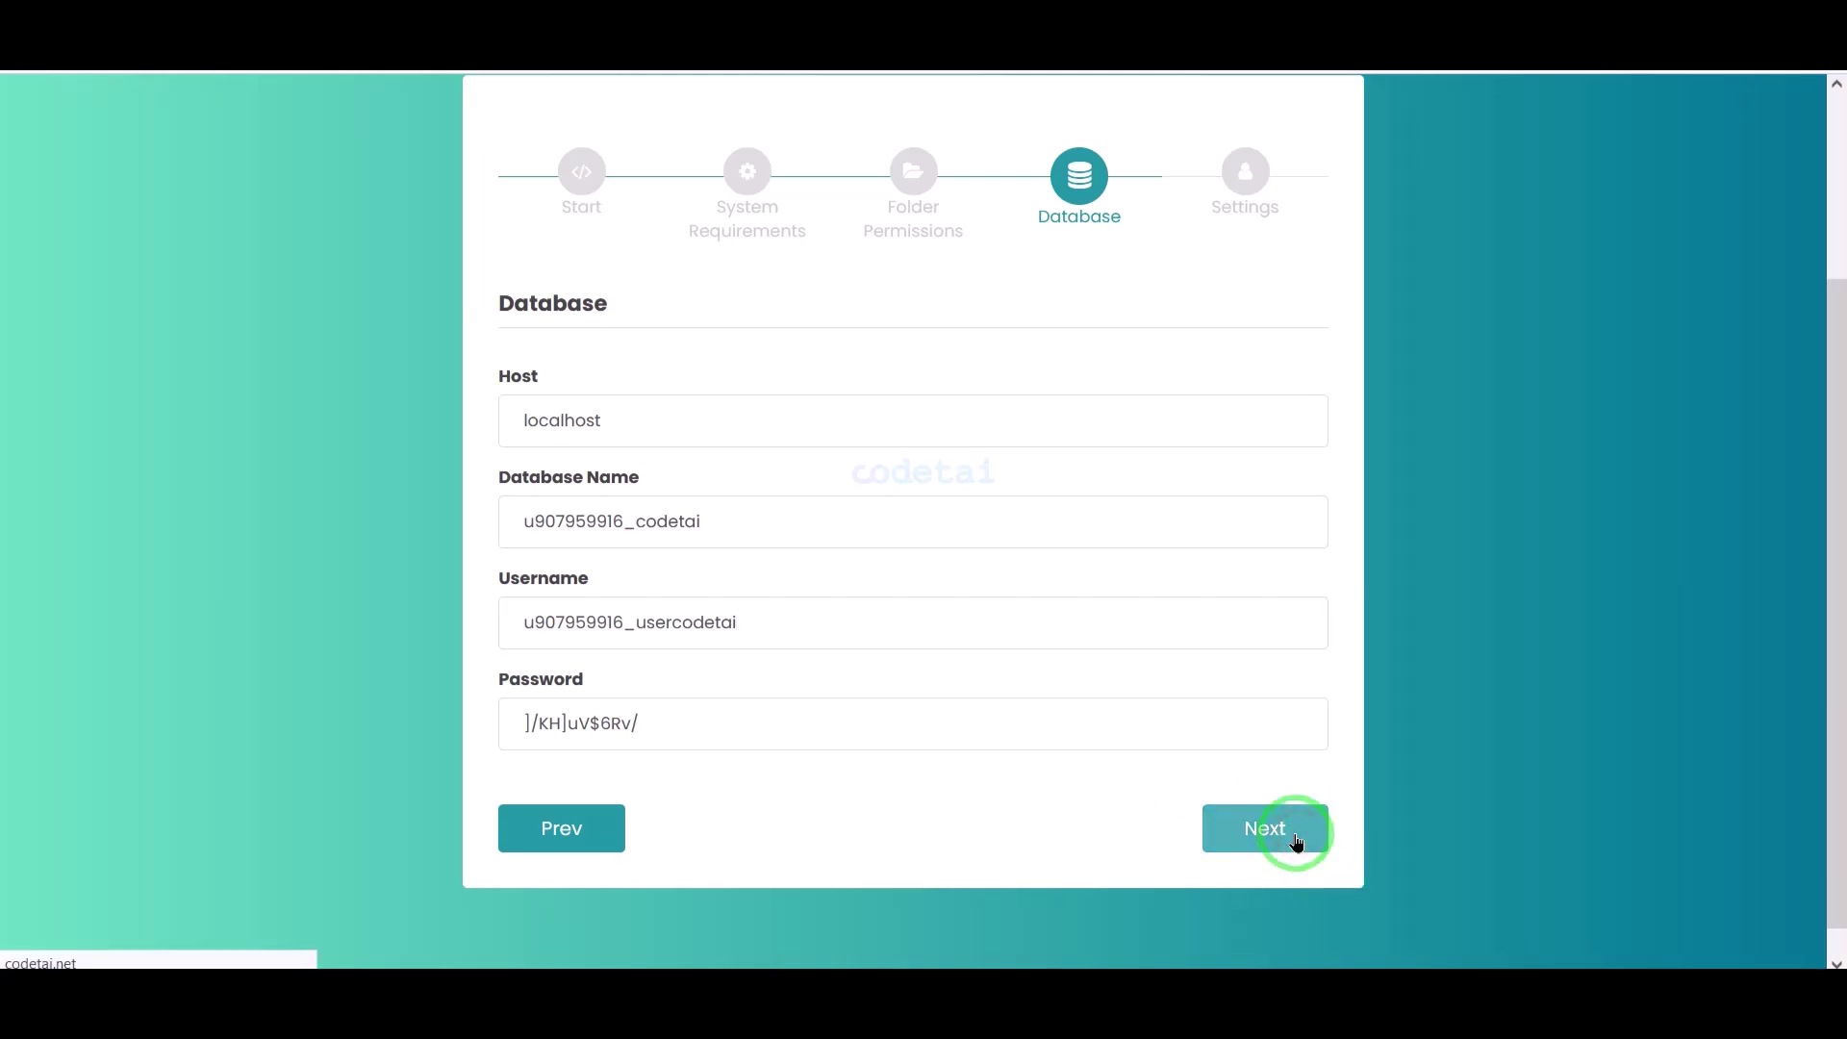
{"action": "scroll", "coordinate": [1295, 833], "scroll_direction": "down", "scroll_amount": 4}
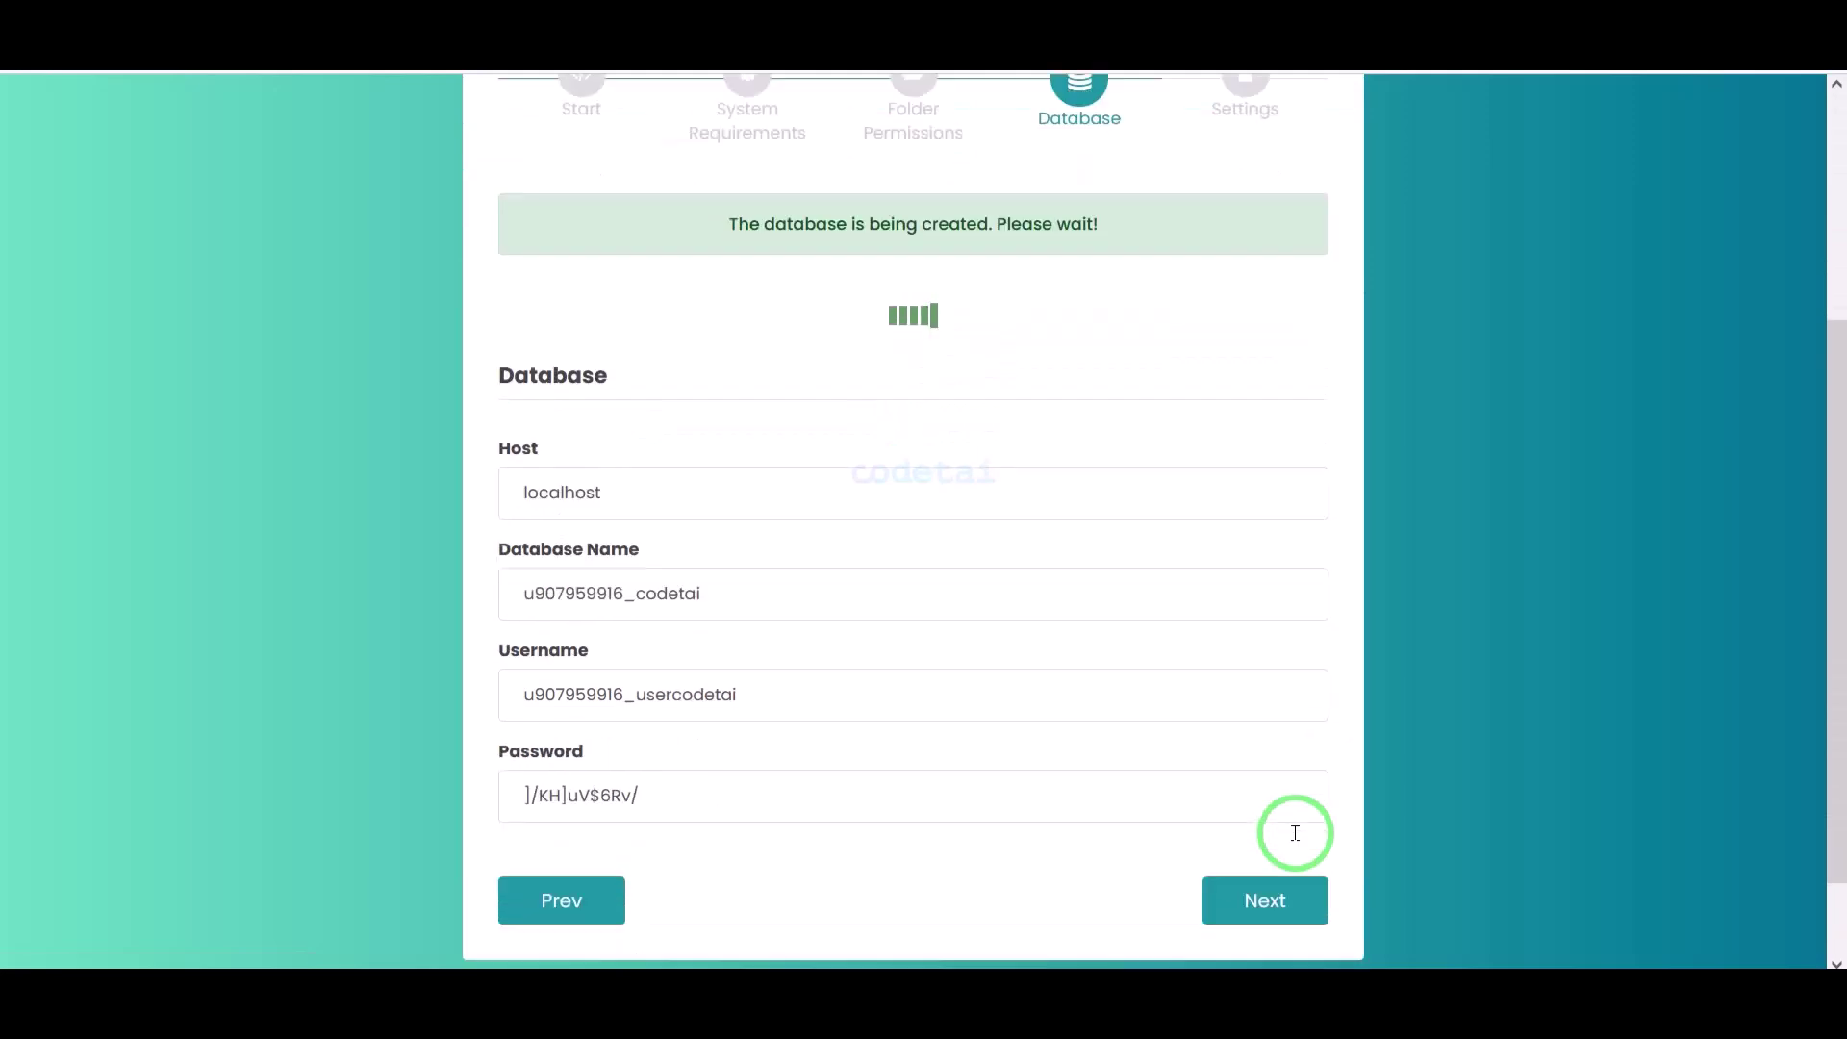
Set the installer's timezone to UTC
{"action": "scroll", "coordinate": [1297, 836], "scroll_direction": "down", "scroll_amount": 6}
{"action": "left_click", "coordinate": [689, 202]}
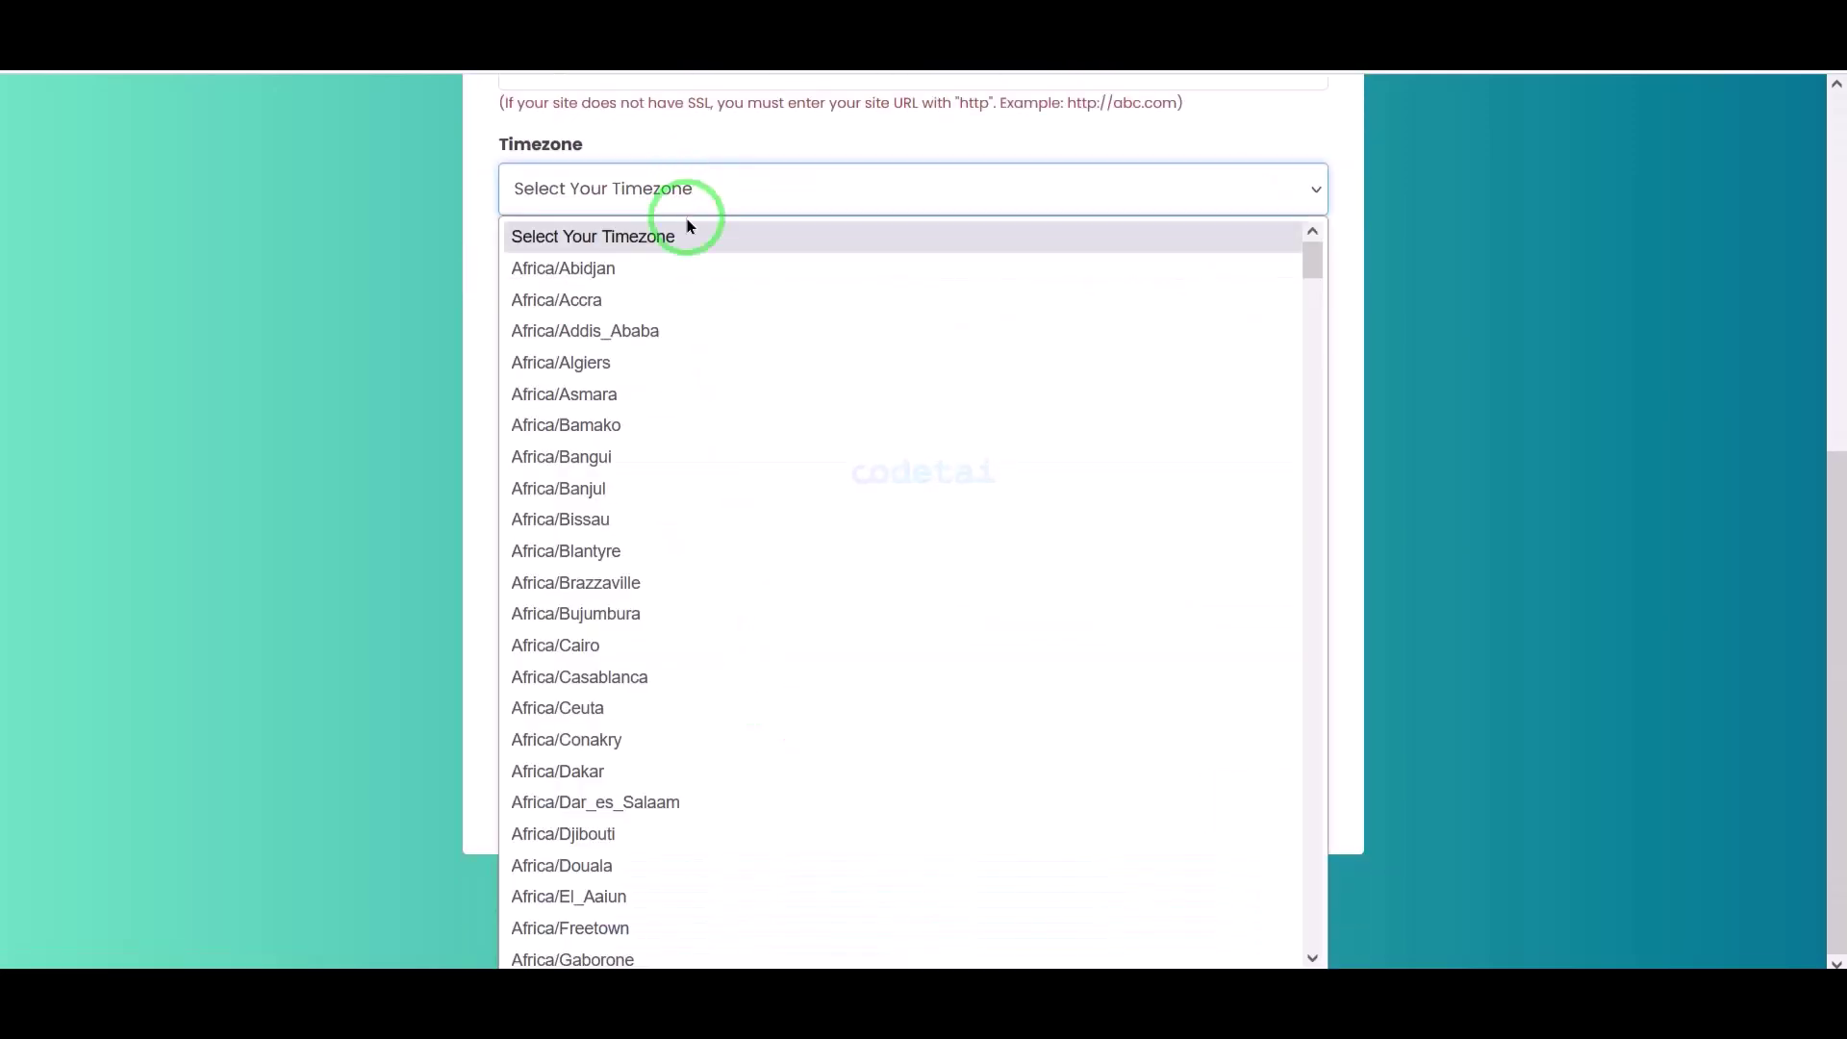
{"action": "type", "text": "utc"}
{"action": "left_click", "coordinate": [515, 947]}
Fill in the admin's first name, last name, e-mail and password, then finish the installation
{"action": "left_click", "coordinate": [644, 404]}
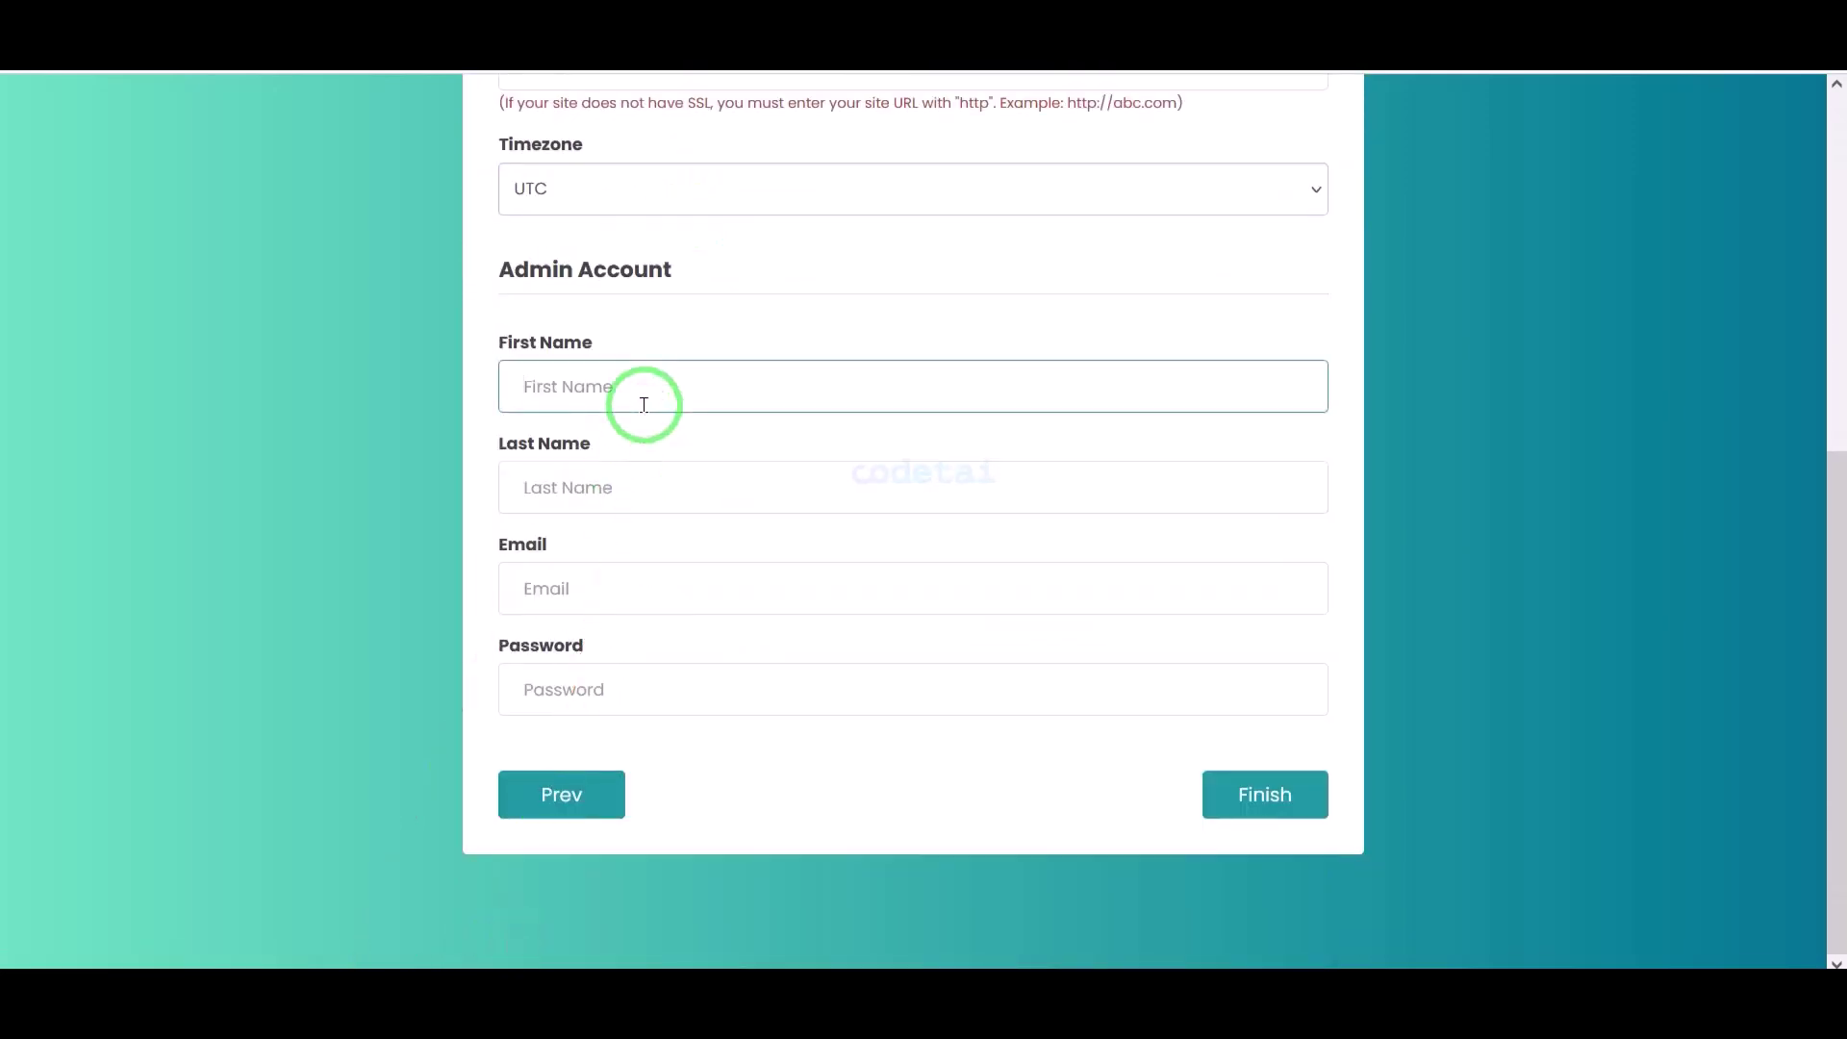
{"action": "left_click", "coordinate": [552, 491]}
{"action": "type", "text": "Smith"}
{"action": "left_click", "coordinate": [590, 610]}
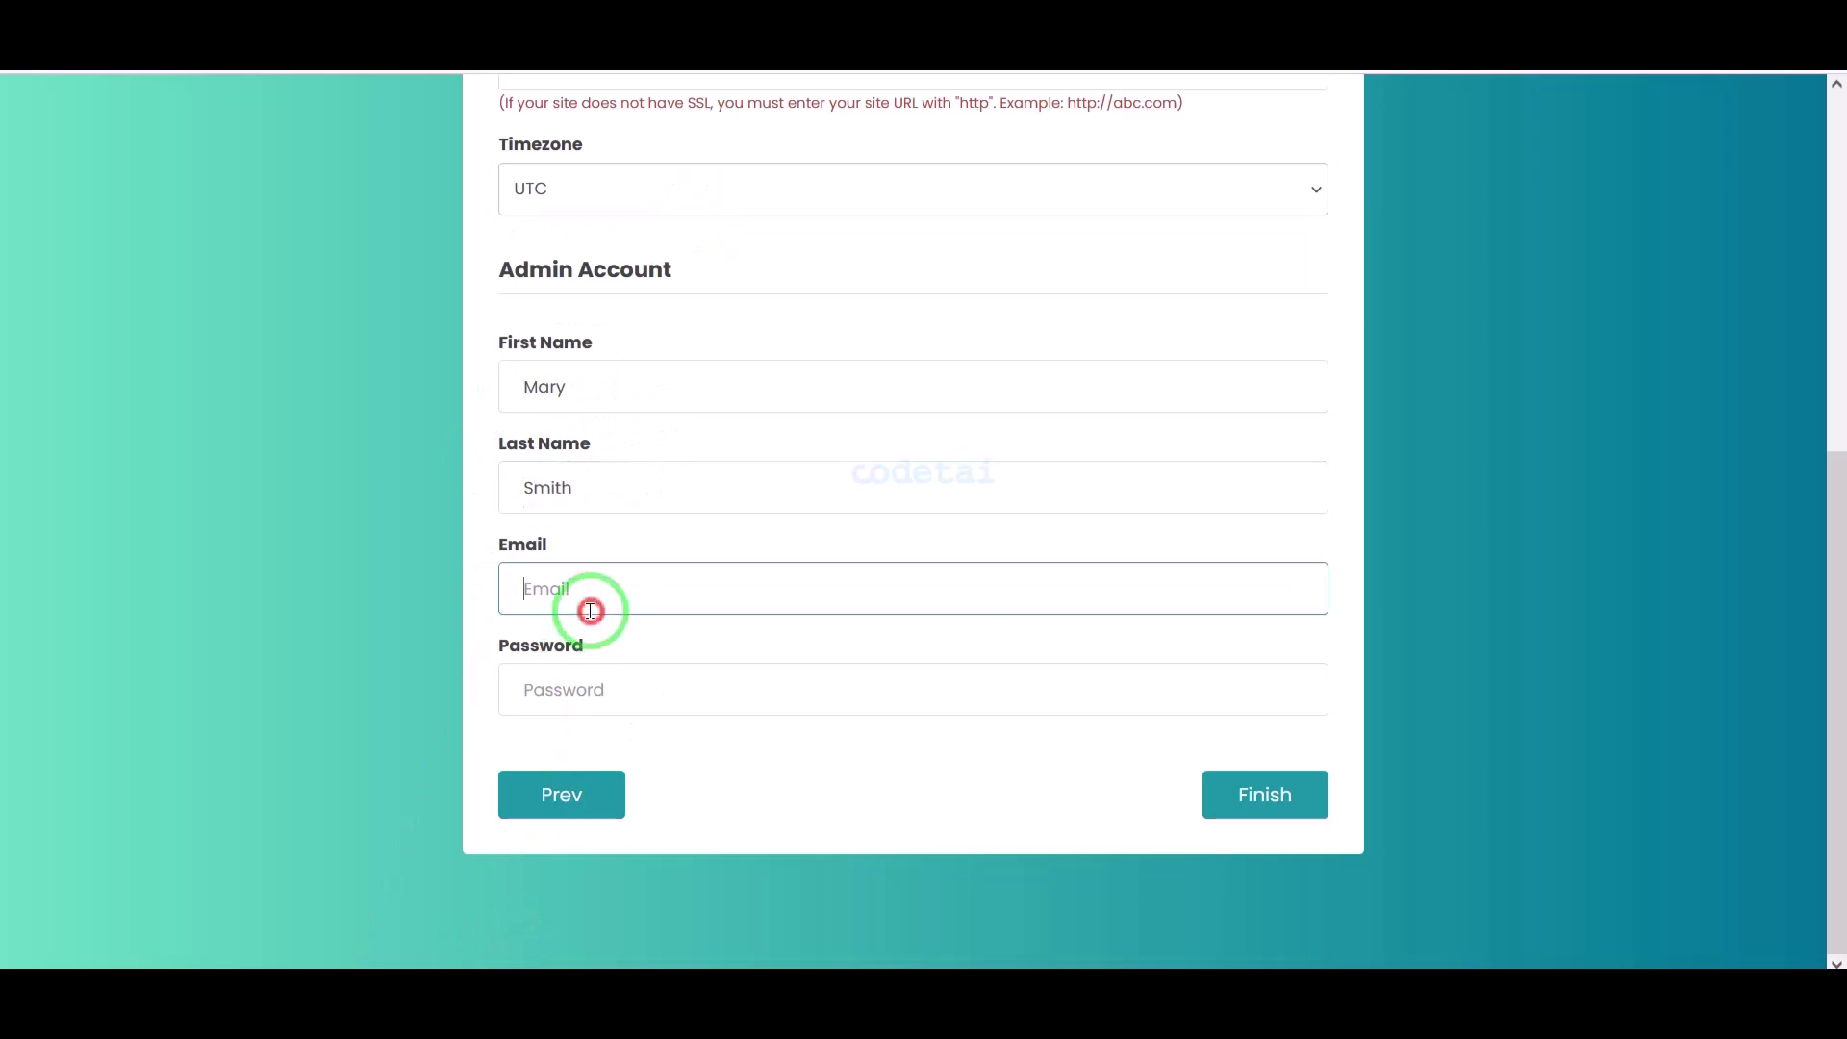
{"action": "left_click", "coordinate": [607, 676]}
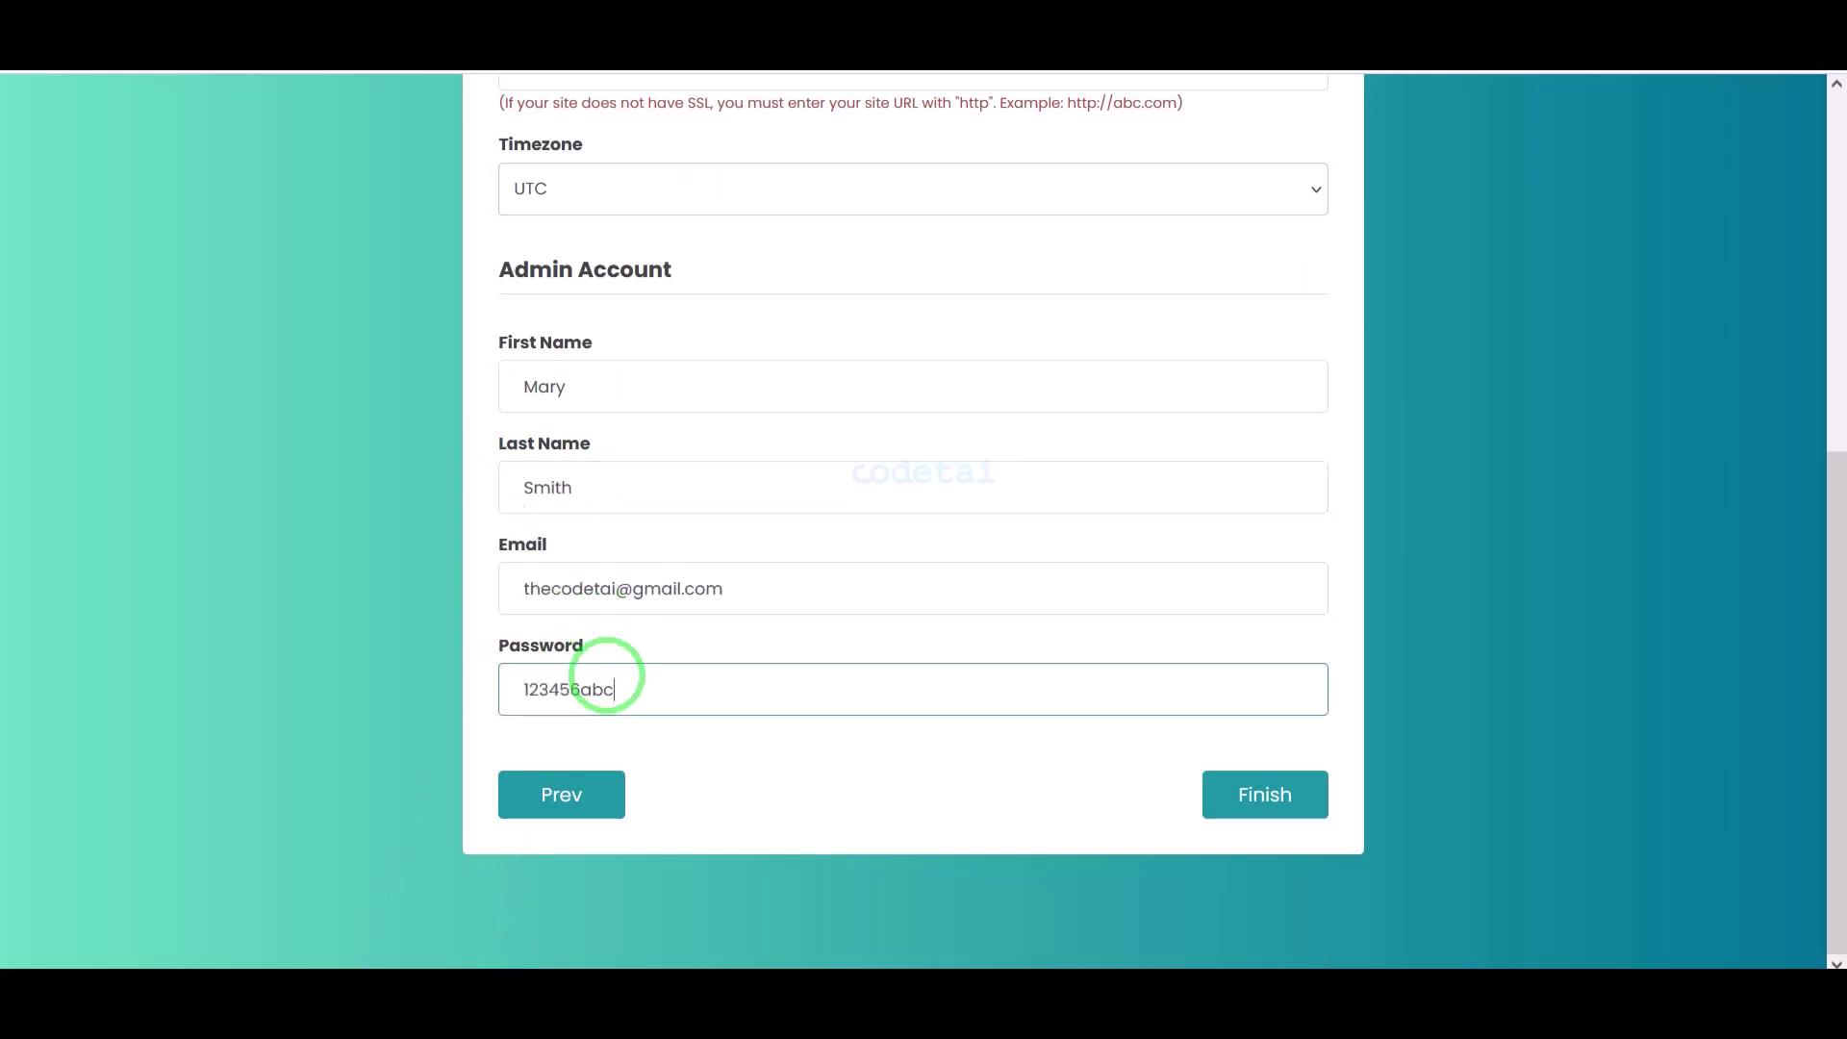
{"action": "left_click", "coordinate": [1246, 798]}
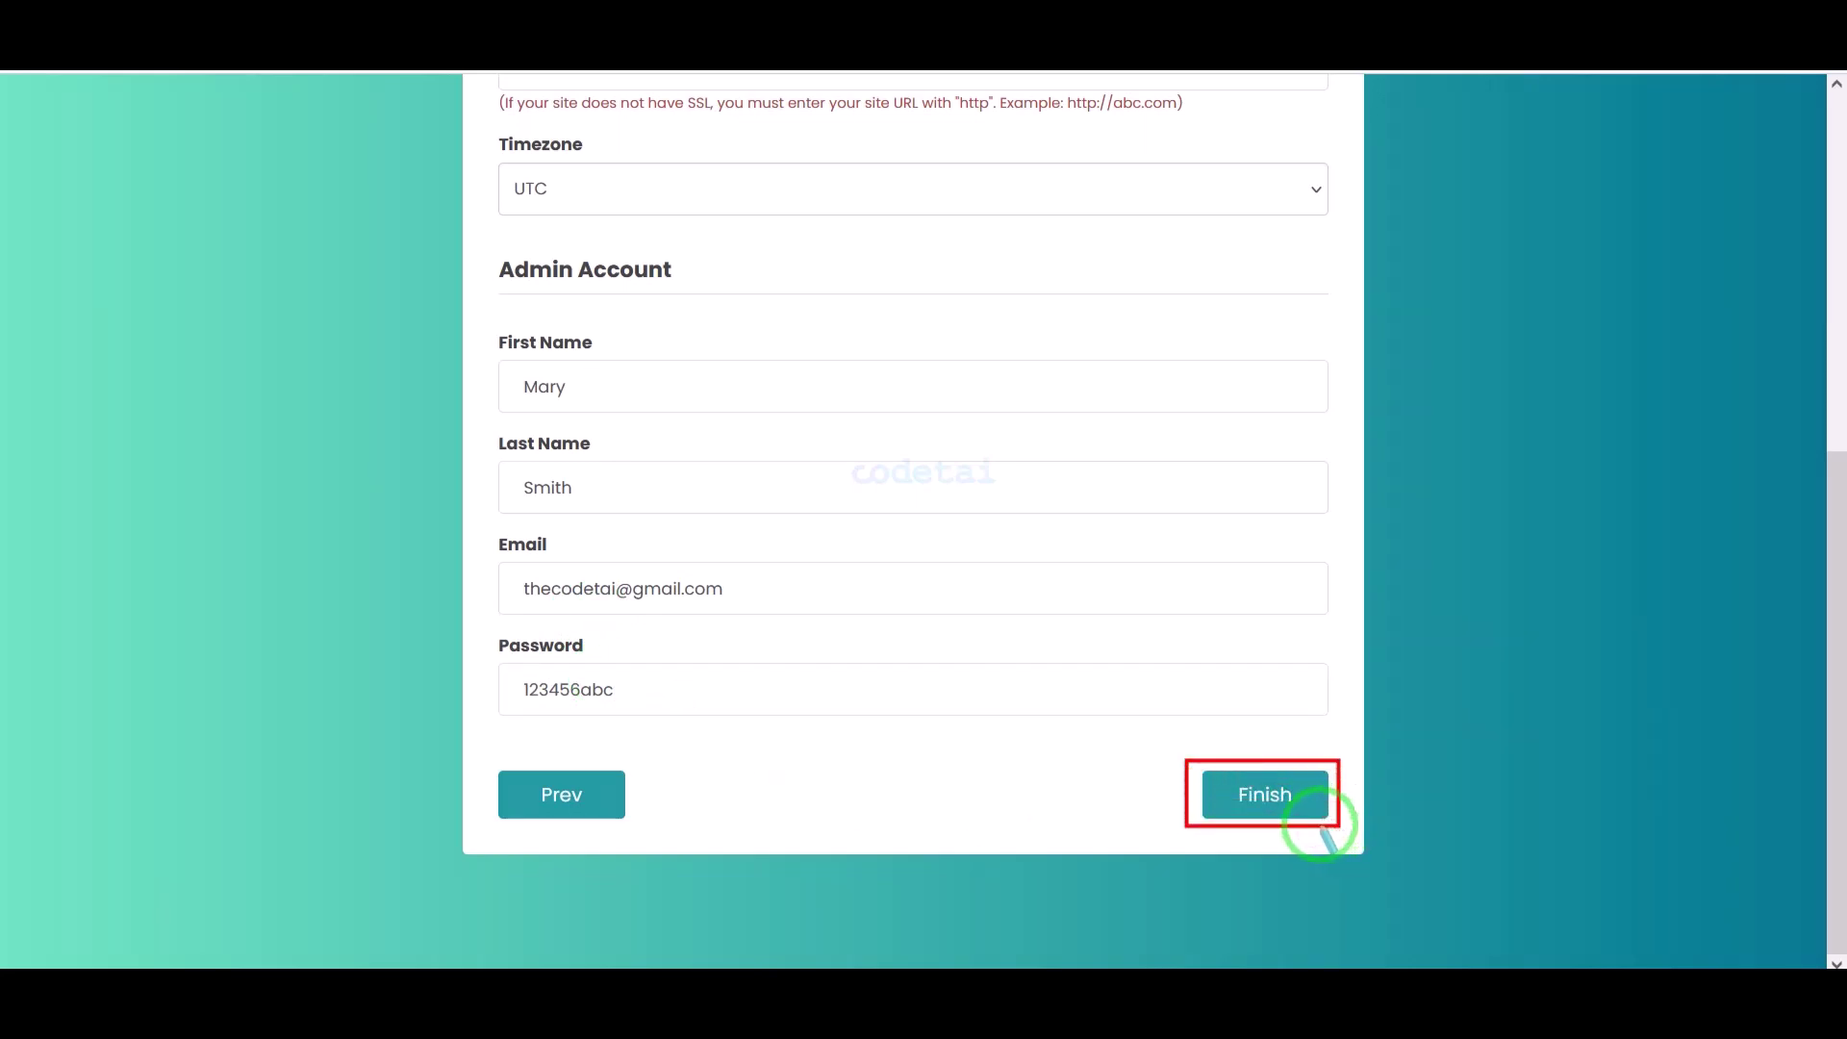
{"action": "left_click", "coordinate": [1285, 819]}
{"action": "left_click", "coordinate": [1285, 819]}
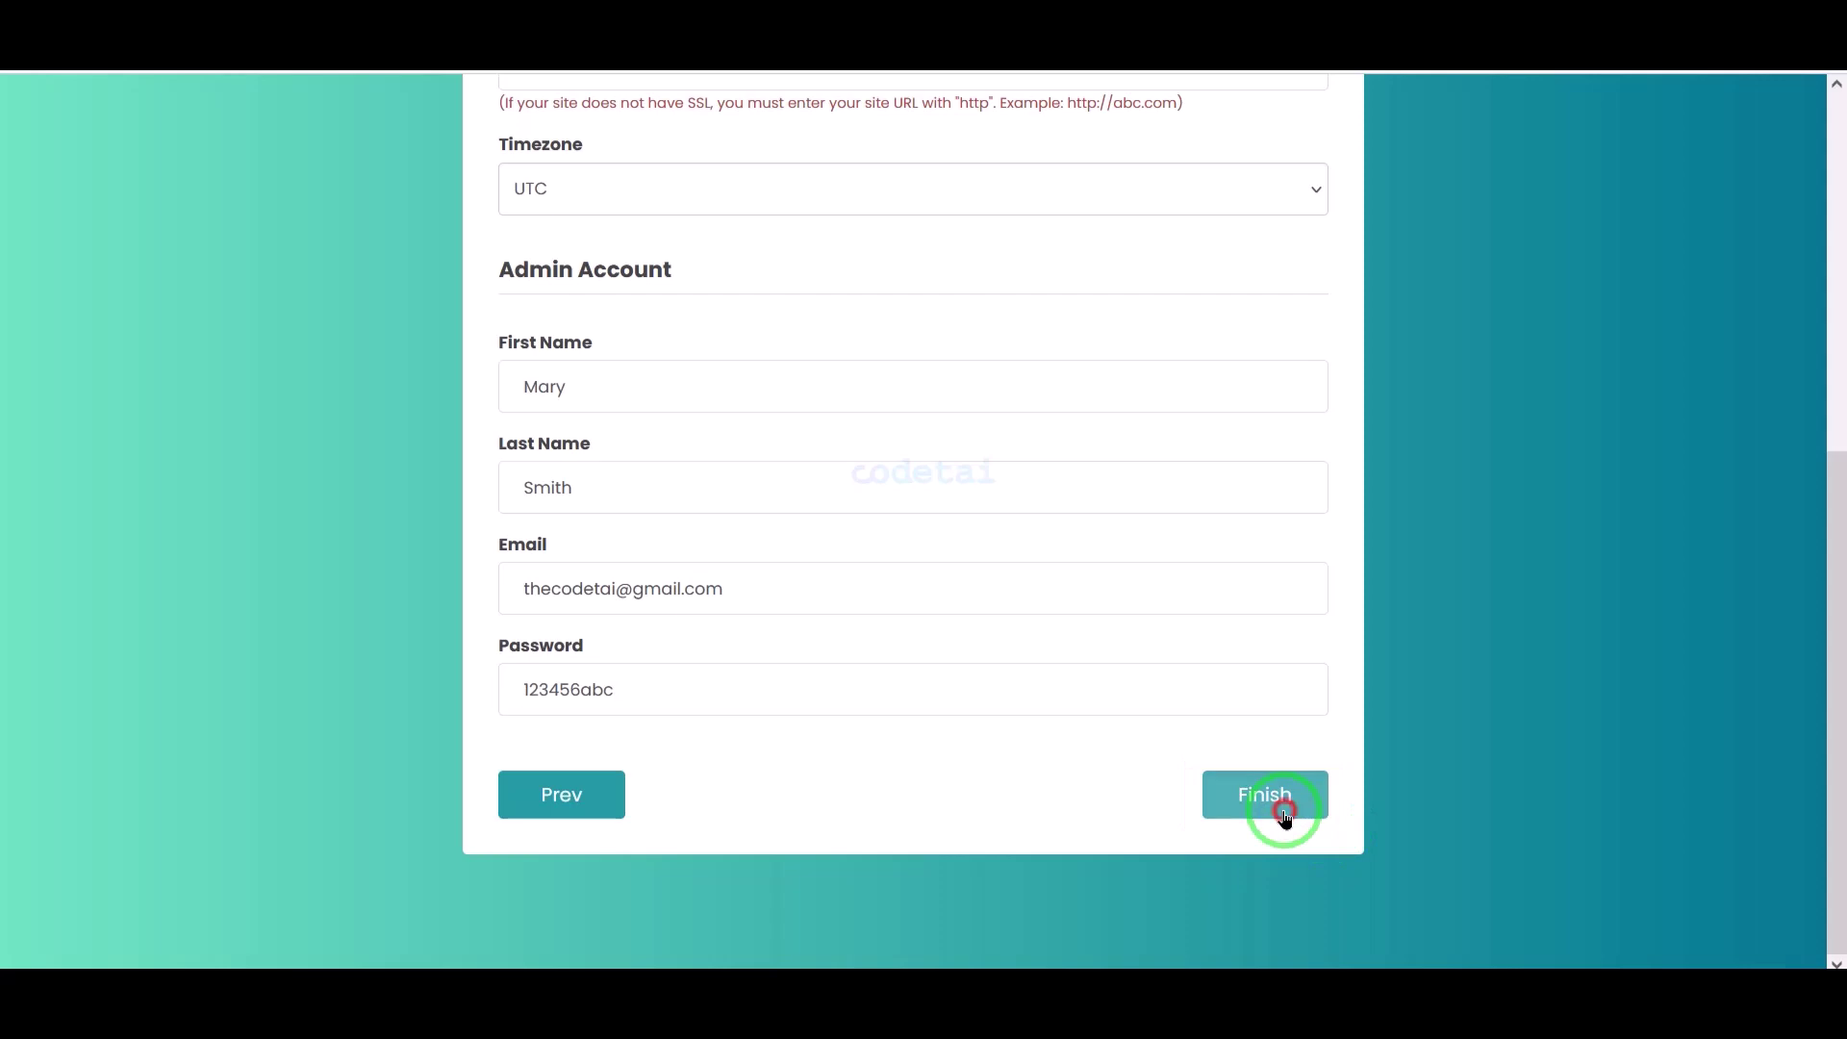